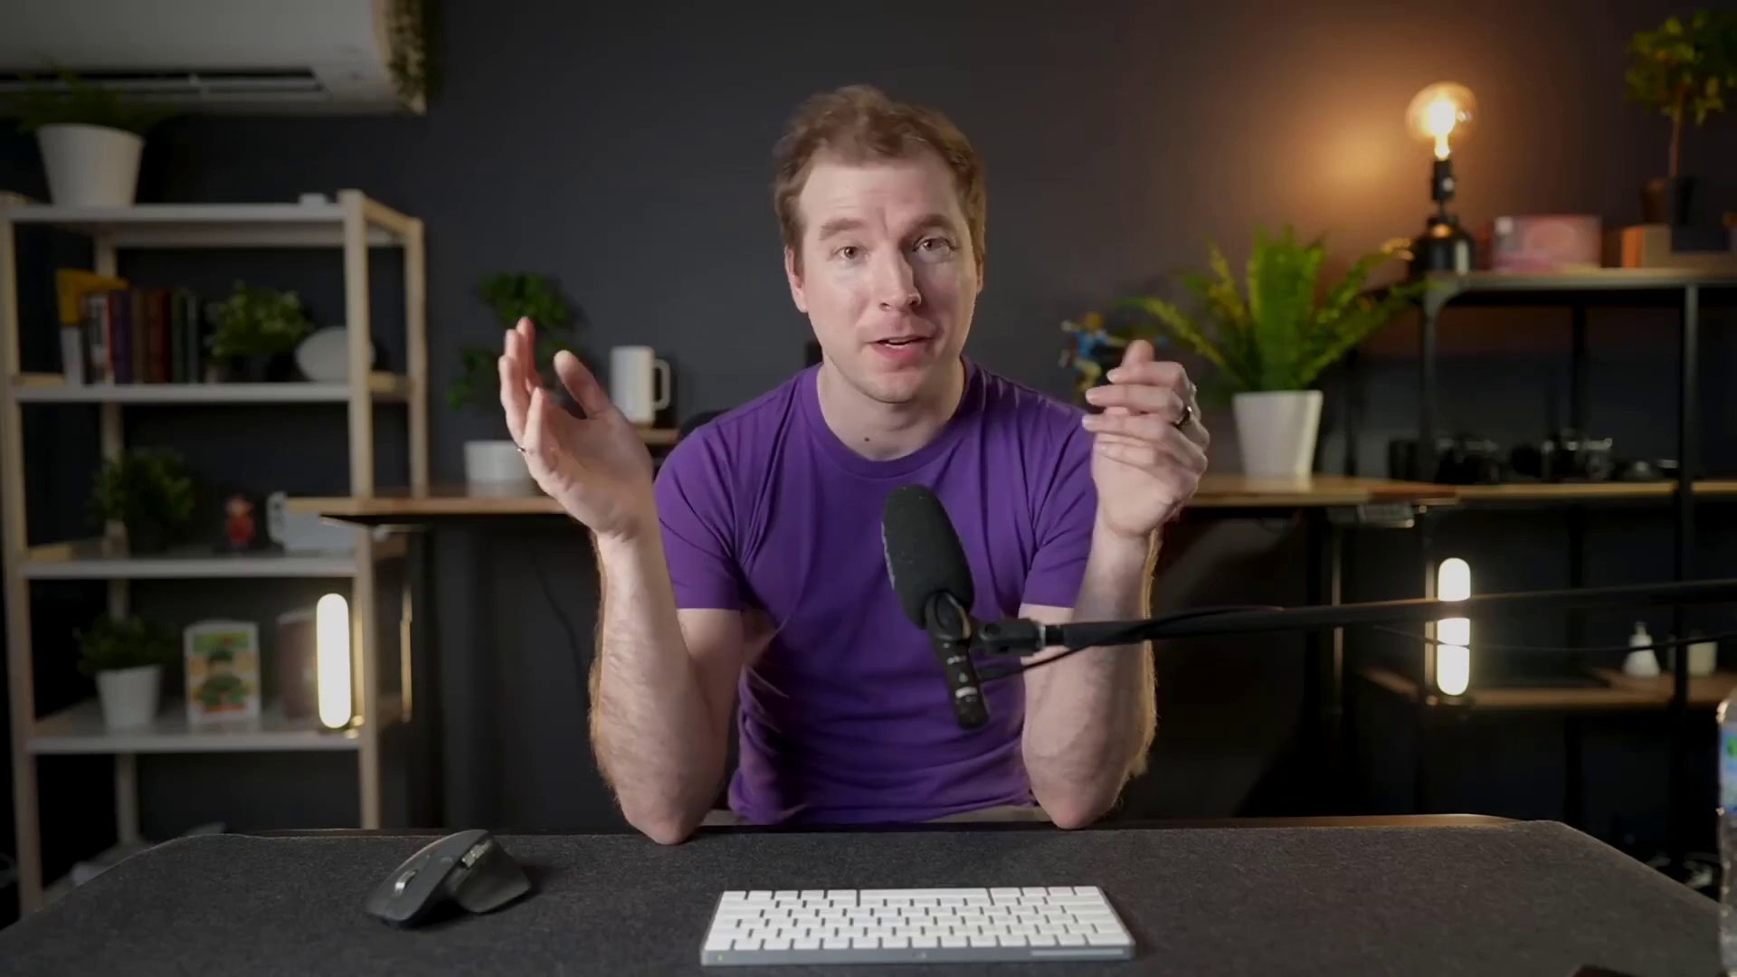
text(ls about the shoe)
key(Return)
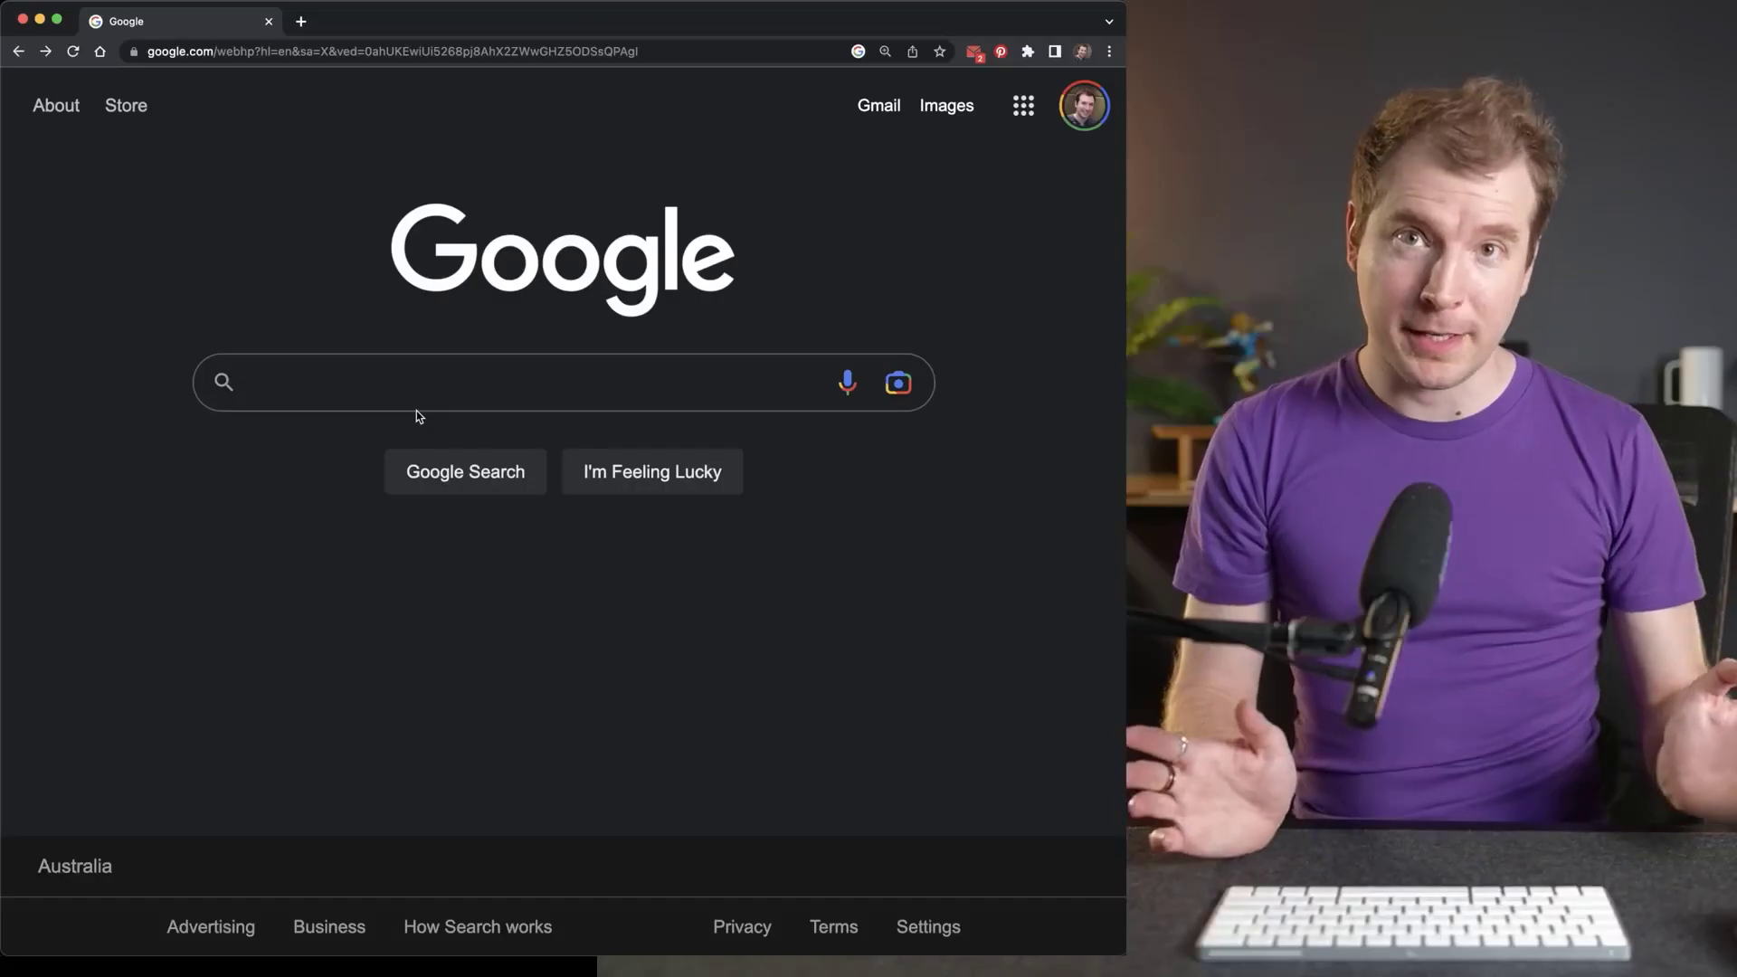
Search Google for "midjourney" and open the Midjourney website from the results.
click(416, 411)
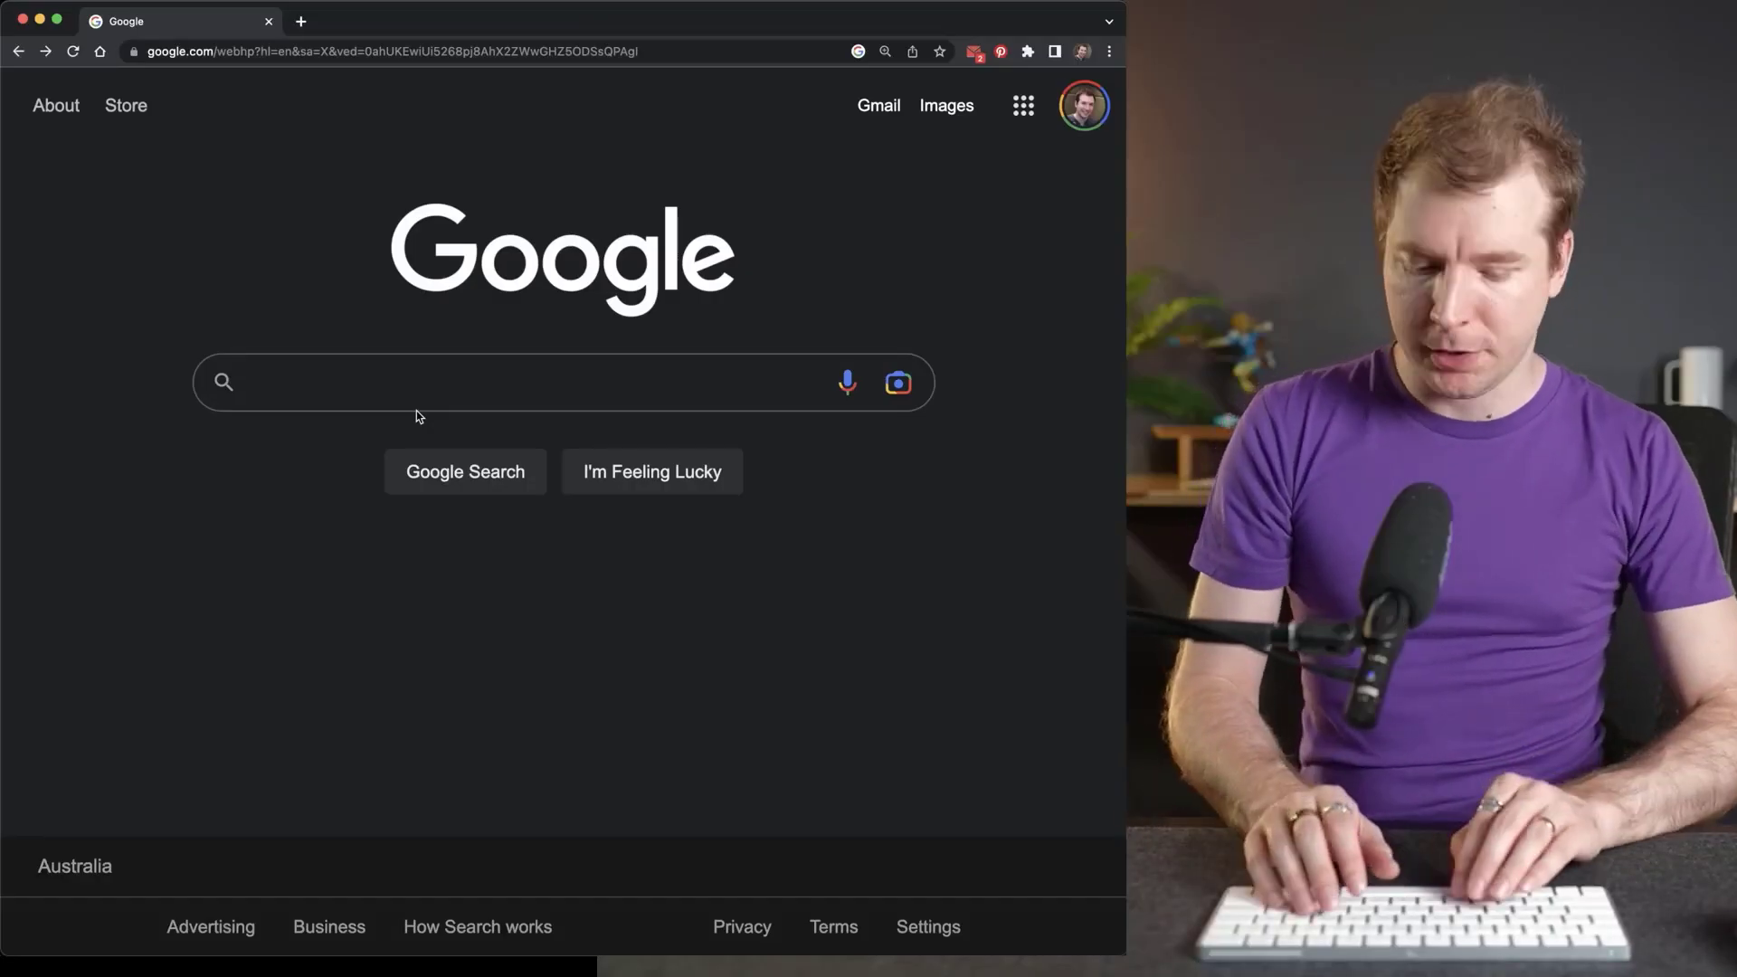
text(midjourney)
key(Return)
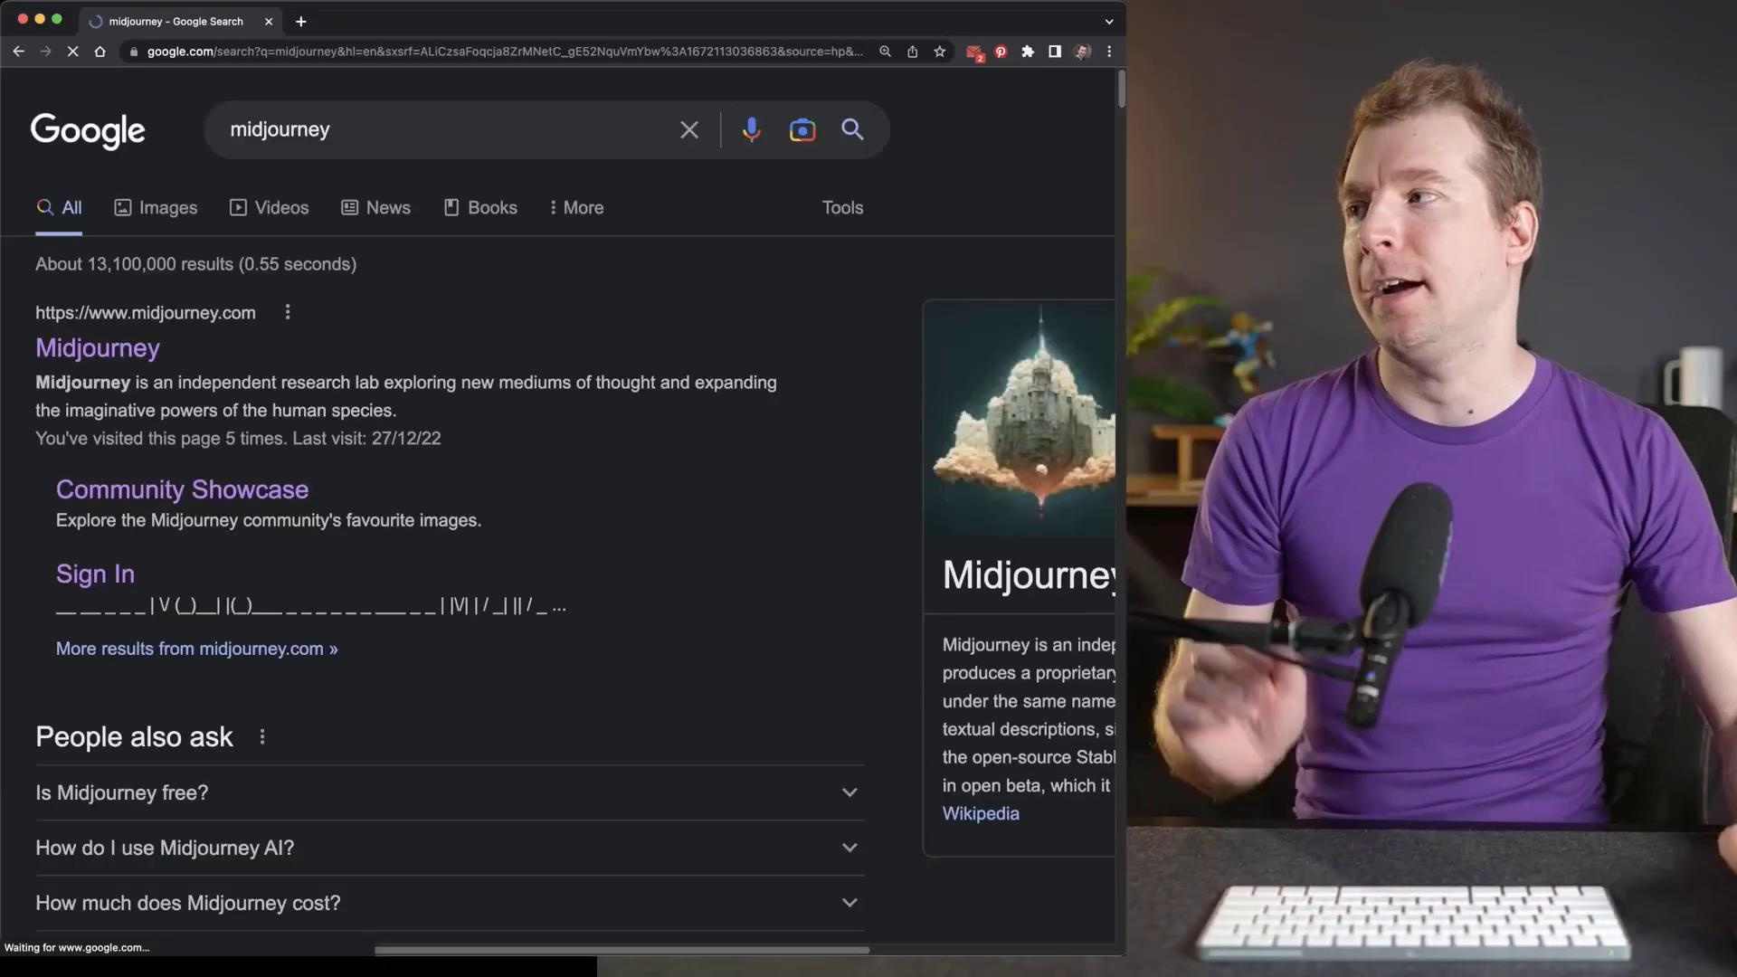
click(103, 347)
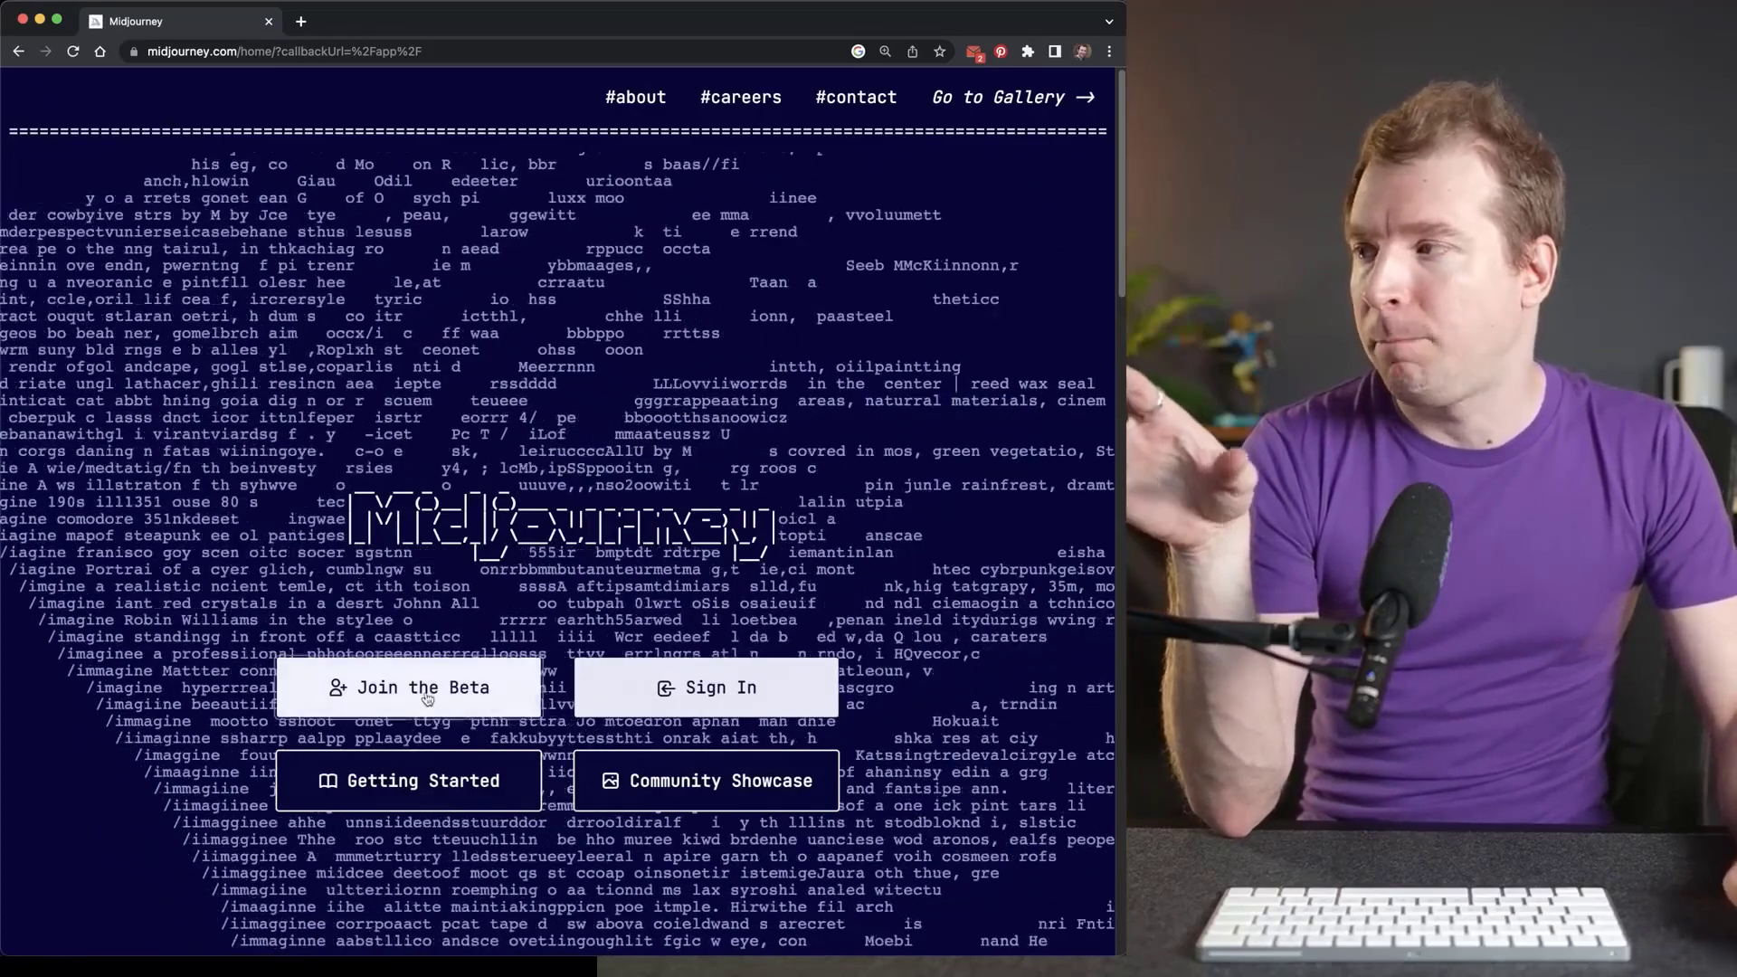
Join the Midjourney beta by accepting its server invite and opening it in the Discord app.
click(471, 689)
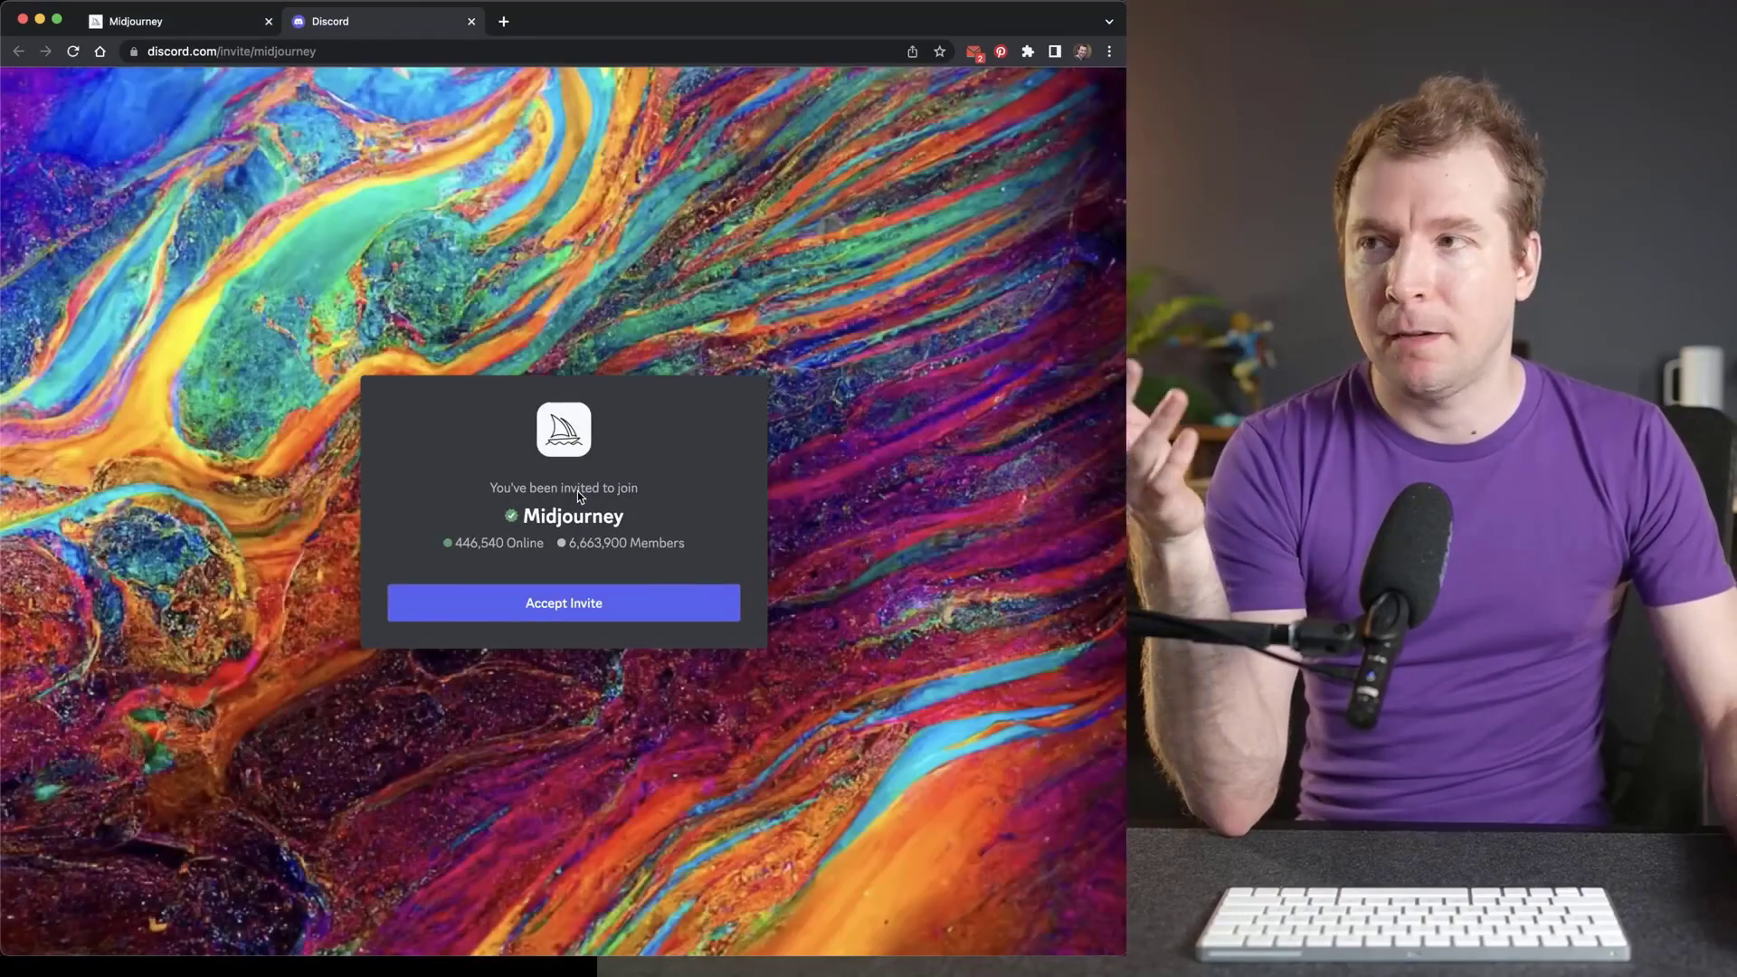
click(570, 612)
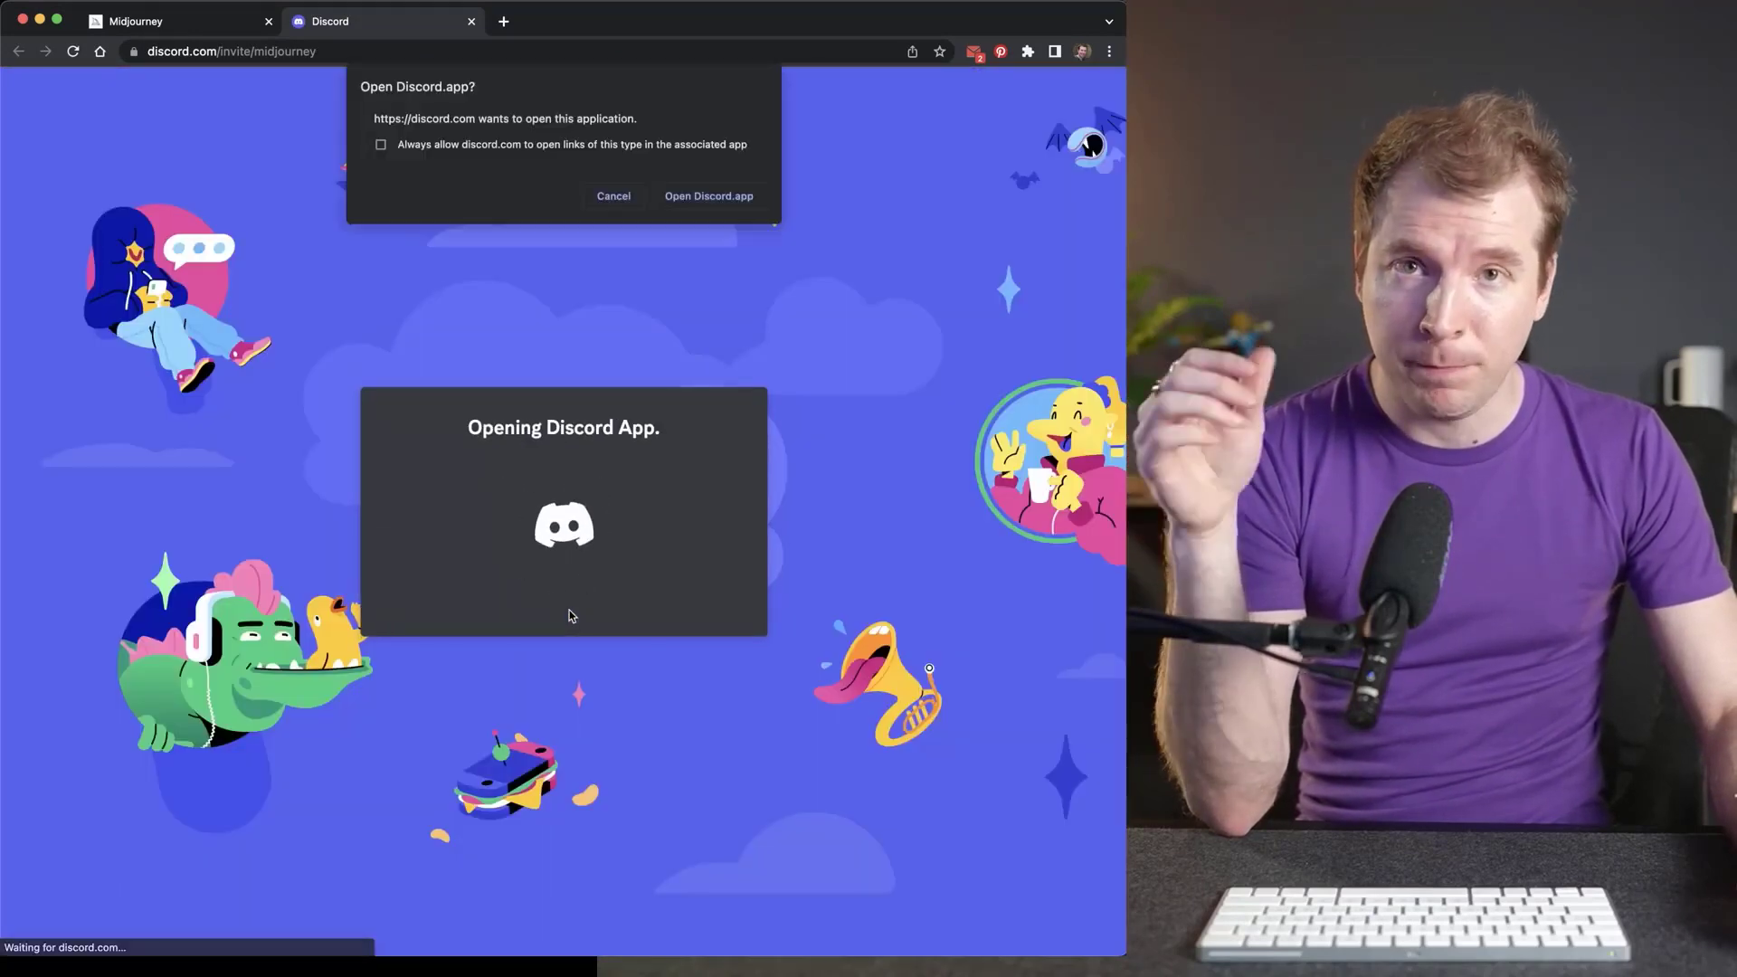
click(699, 195)
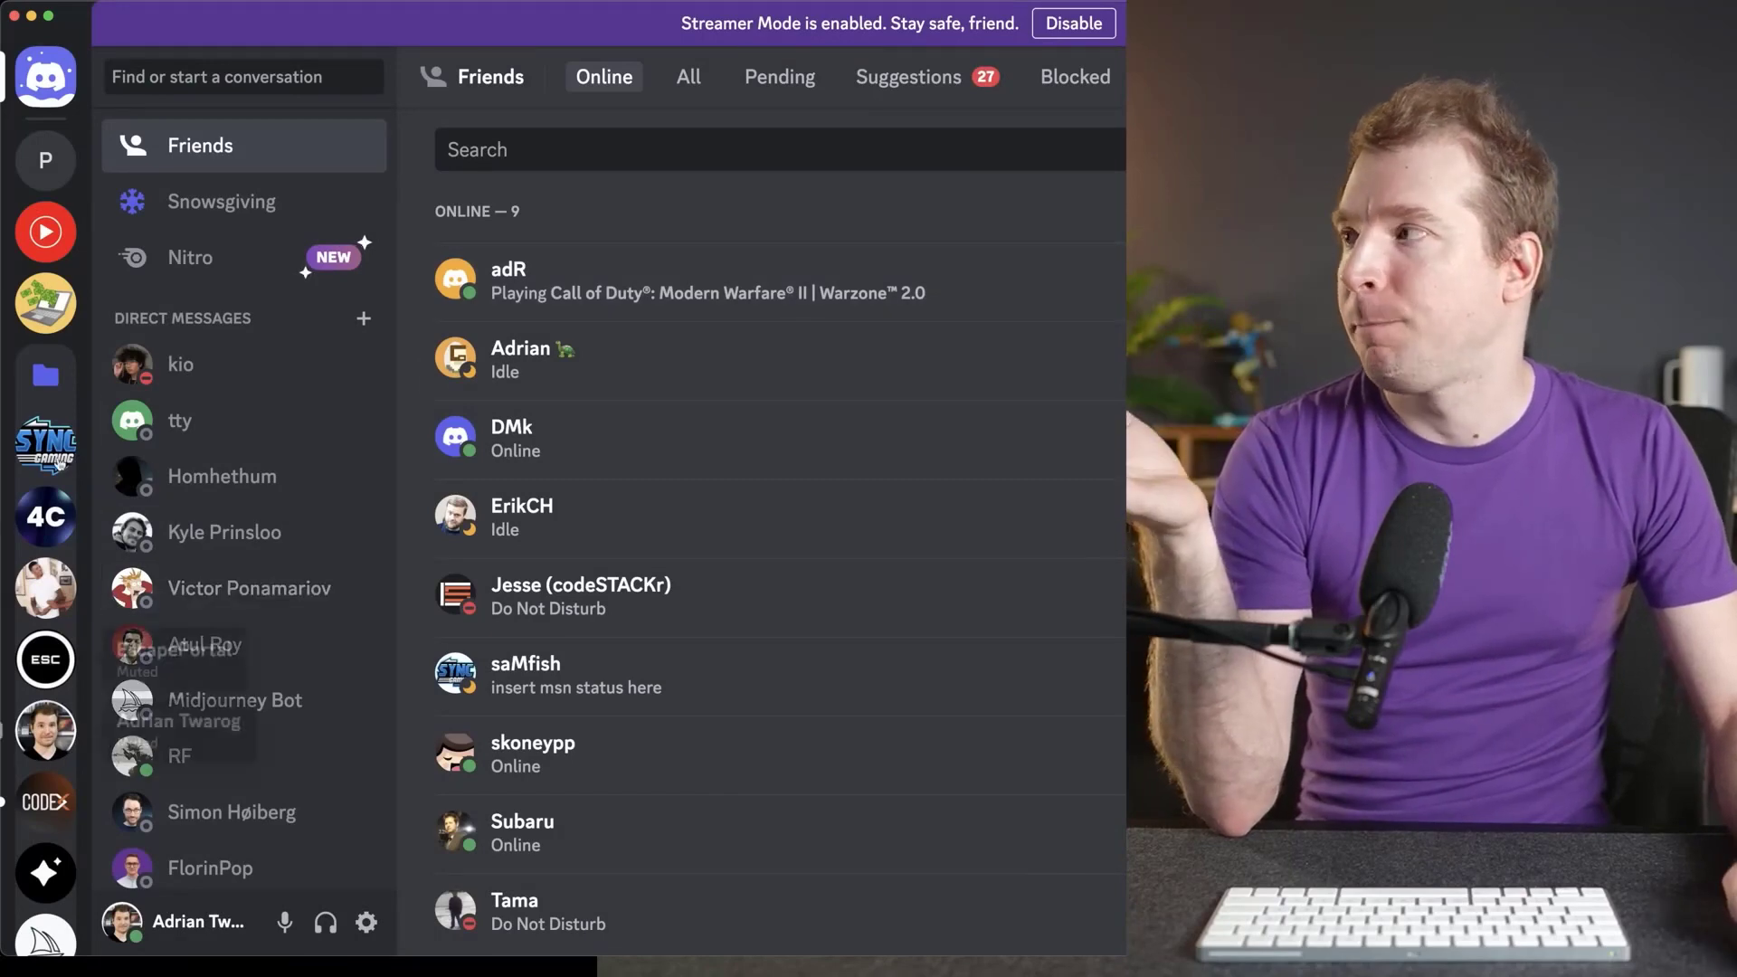
Open the newbies-195 channel on the Midjourney server.
scroll(29, 874, down, 3)
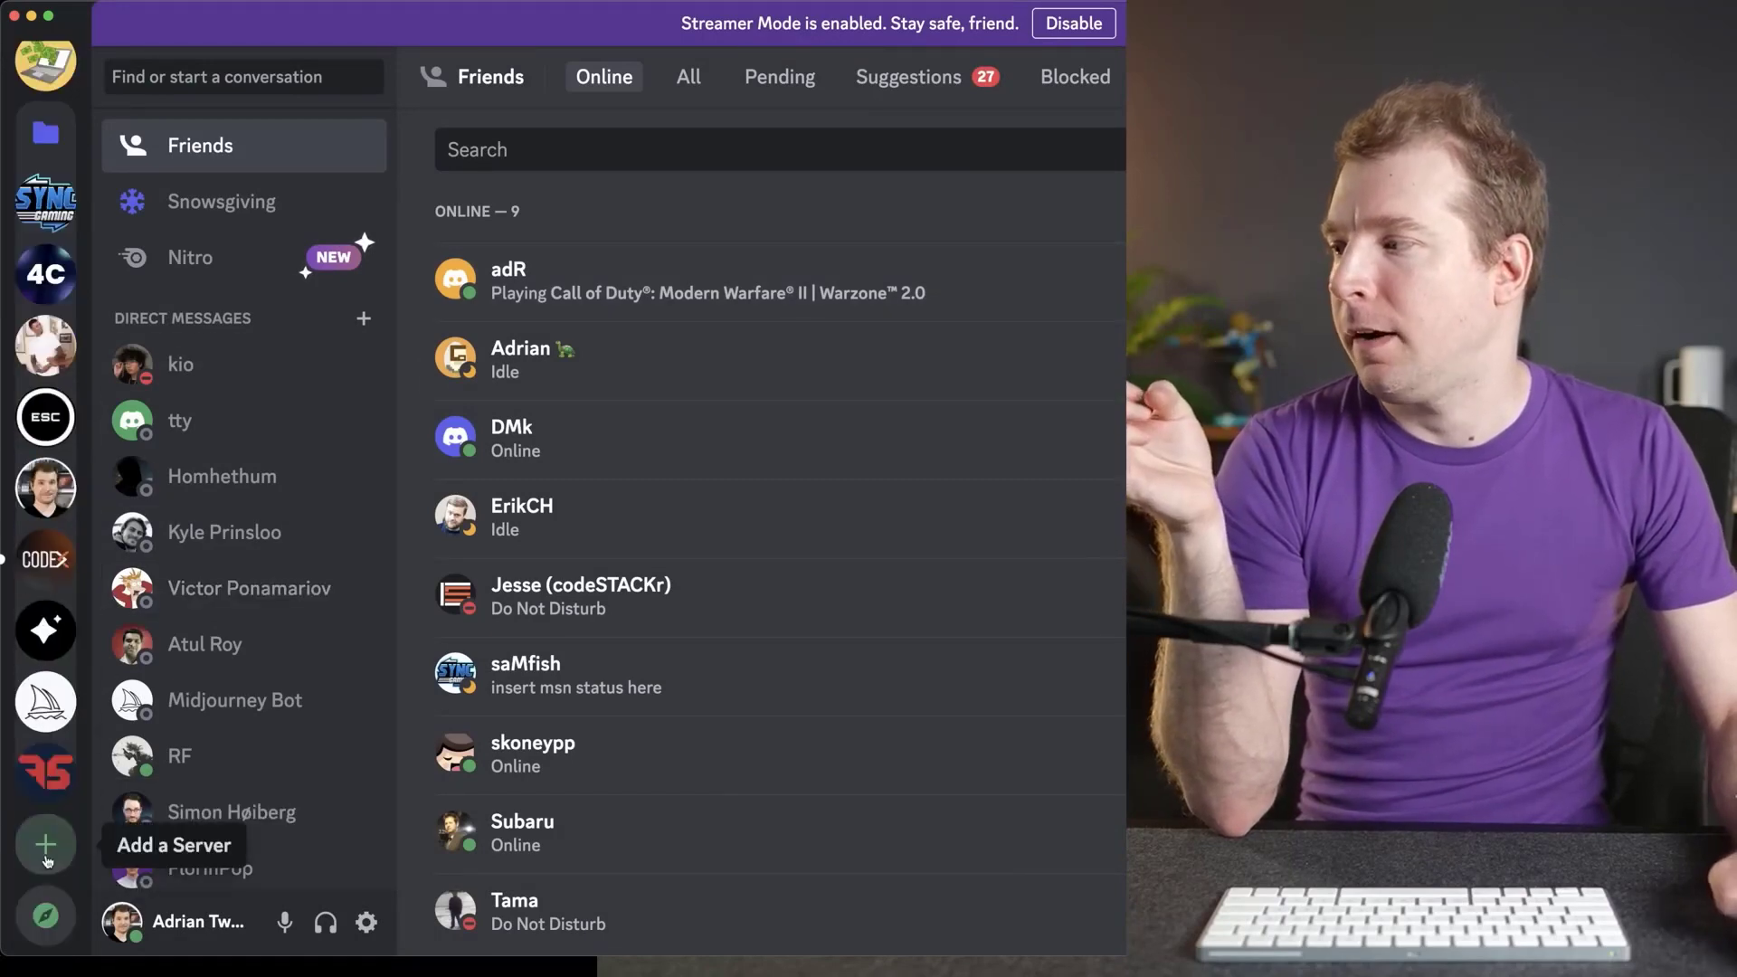
click(45, 701)
scroll(271, 561, down, 5)
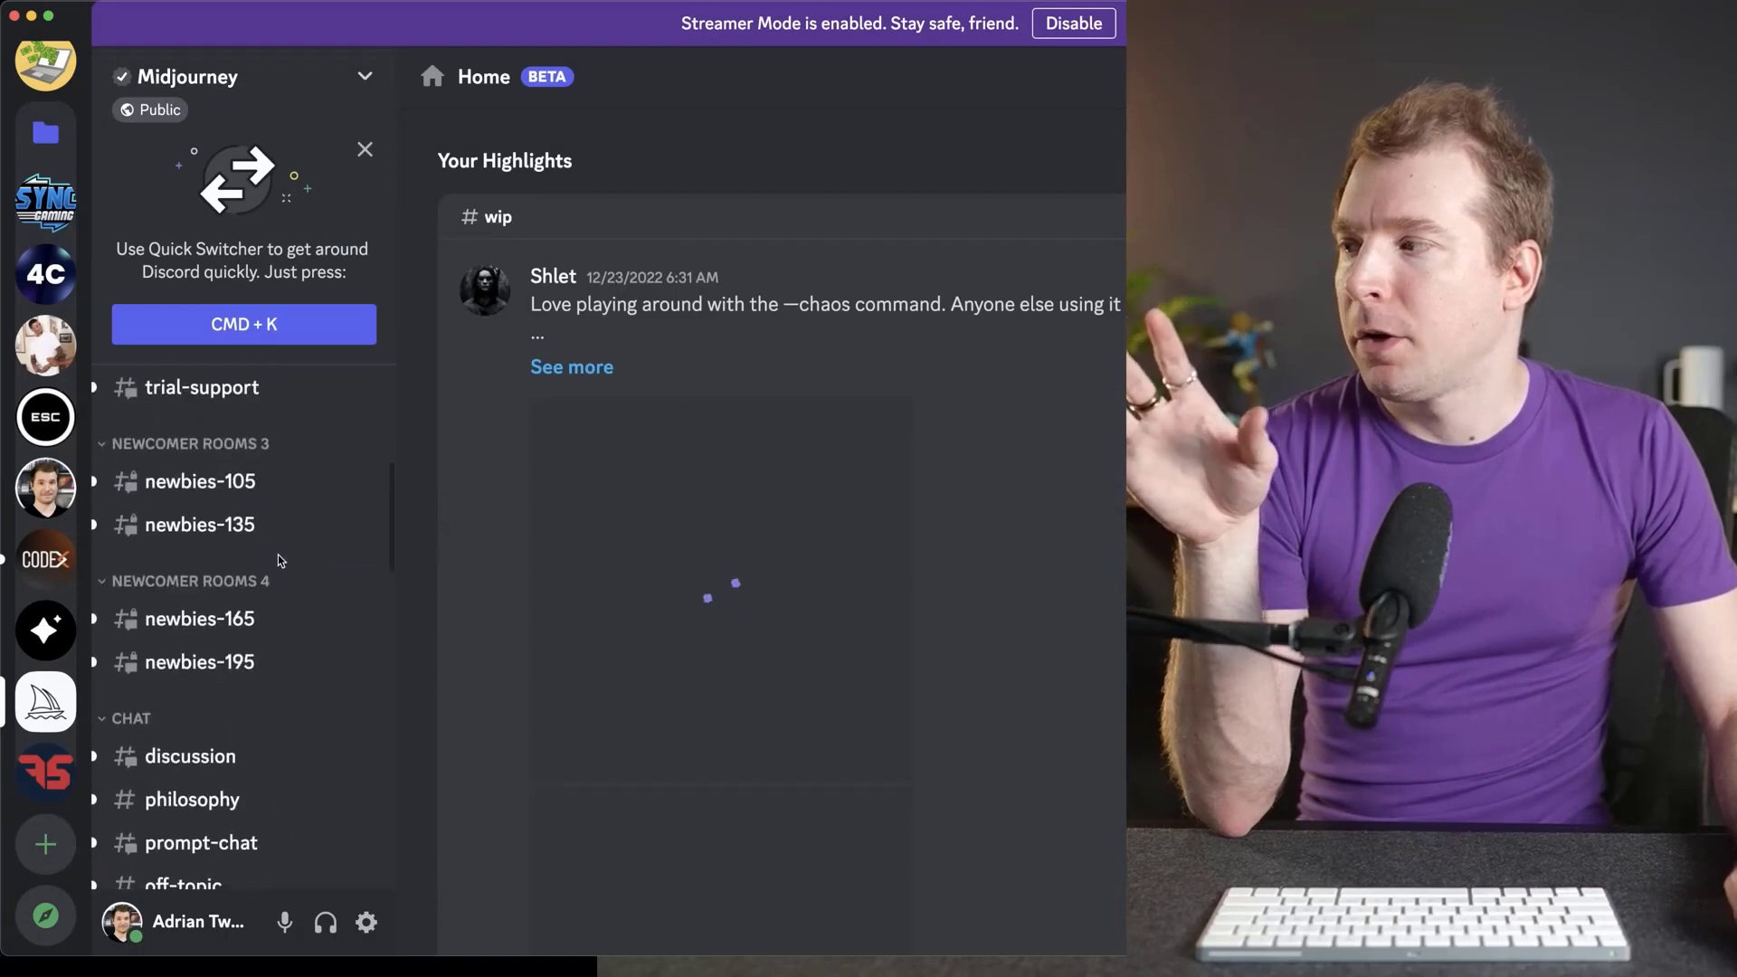
scroll(261, 564, up, 2)
click(240, 627)
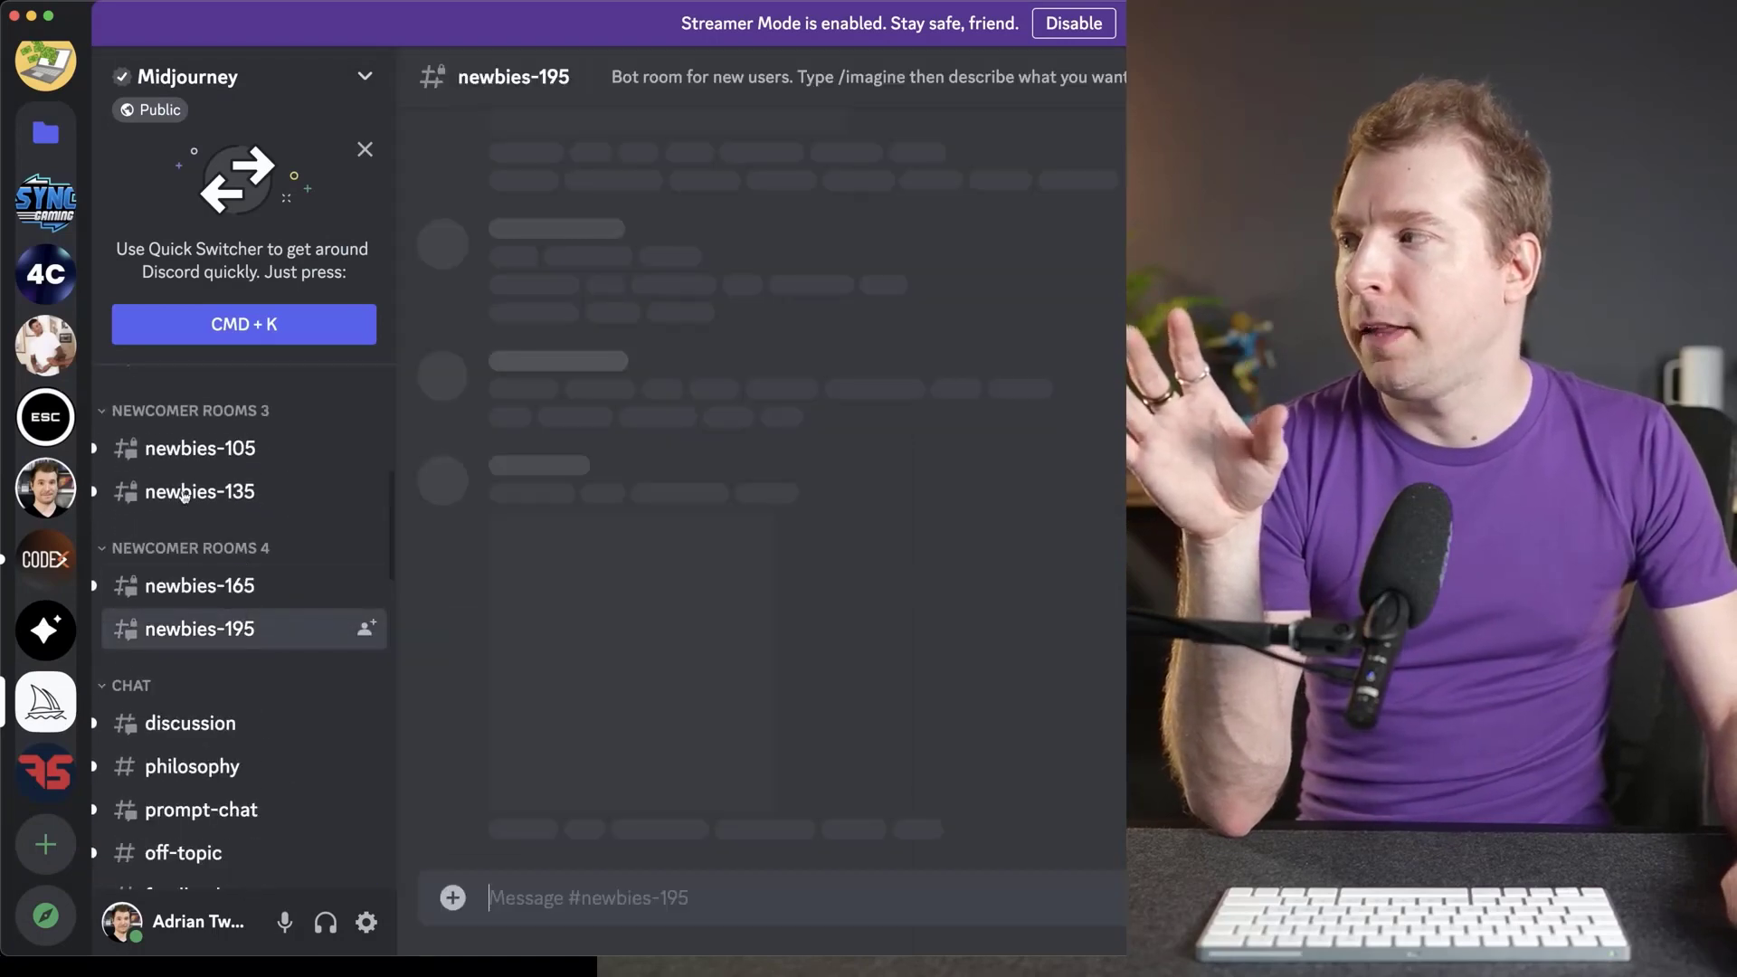
scroll(687, 654, down, 10)
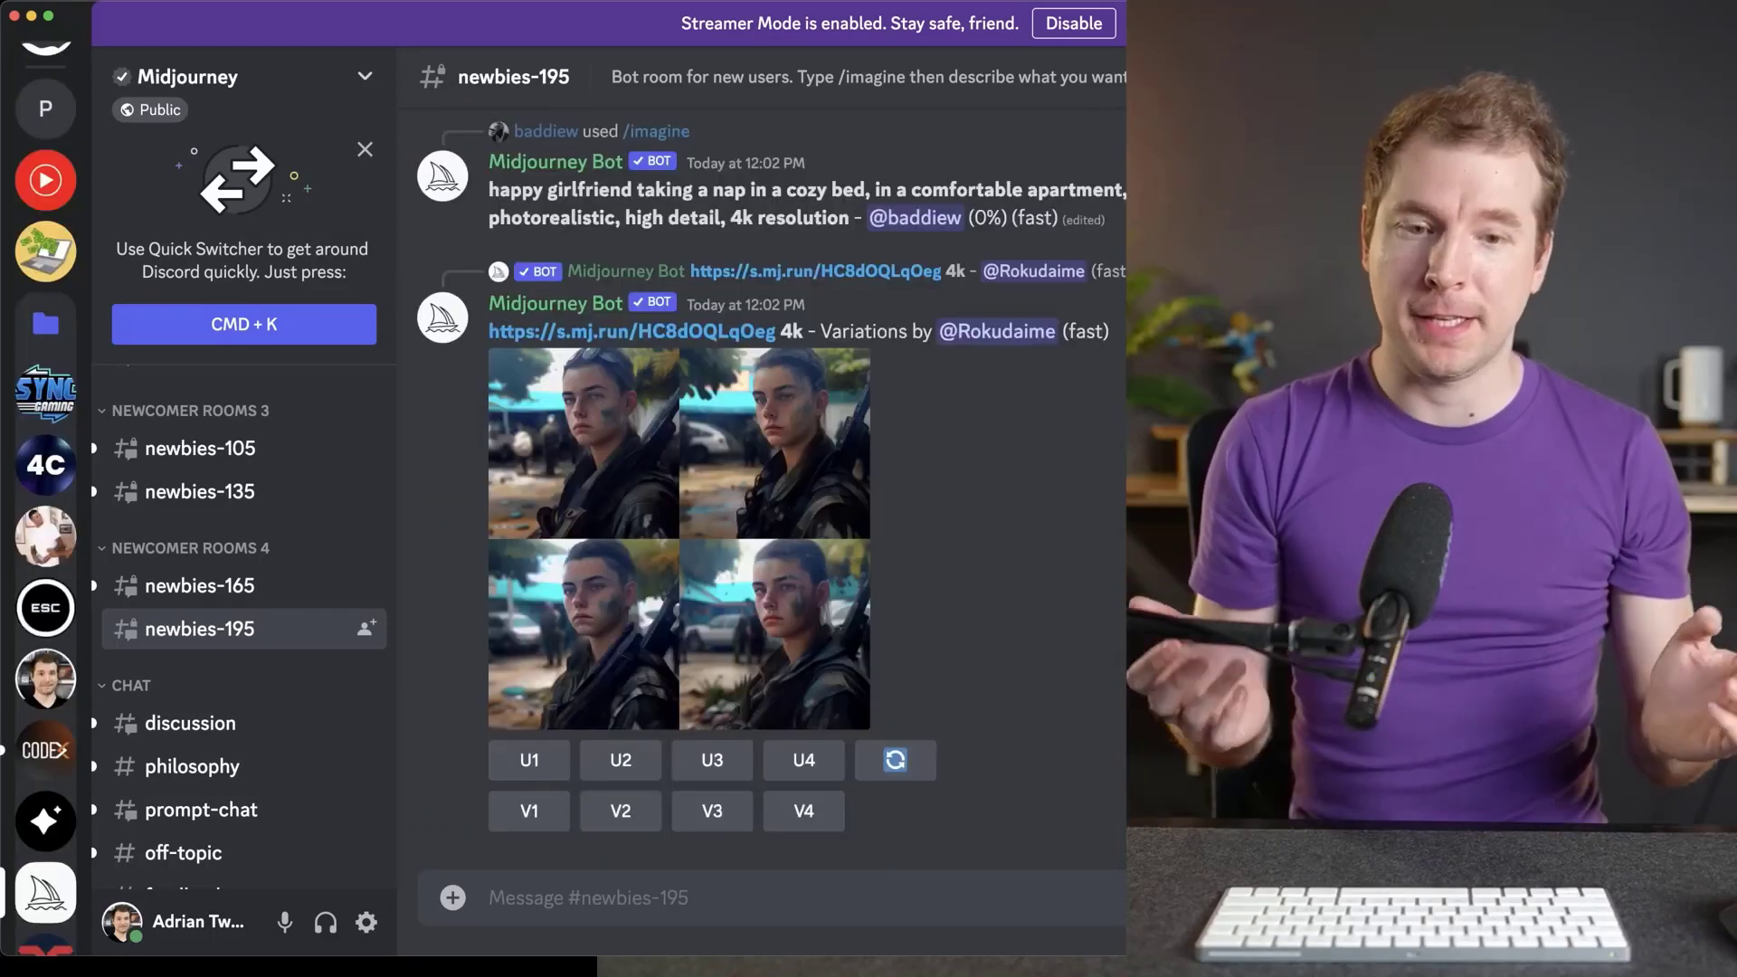
Start an /imagine command with the prompt "beautiful website for shoes --v 4".
text(/)
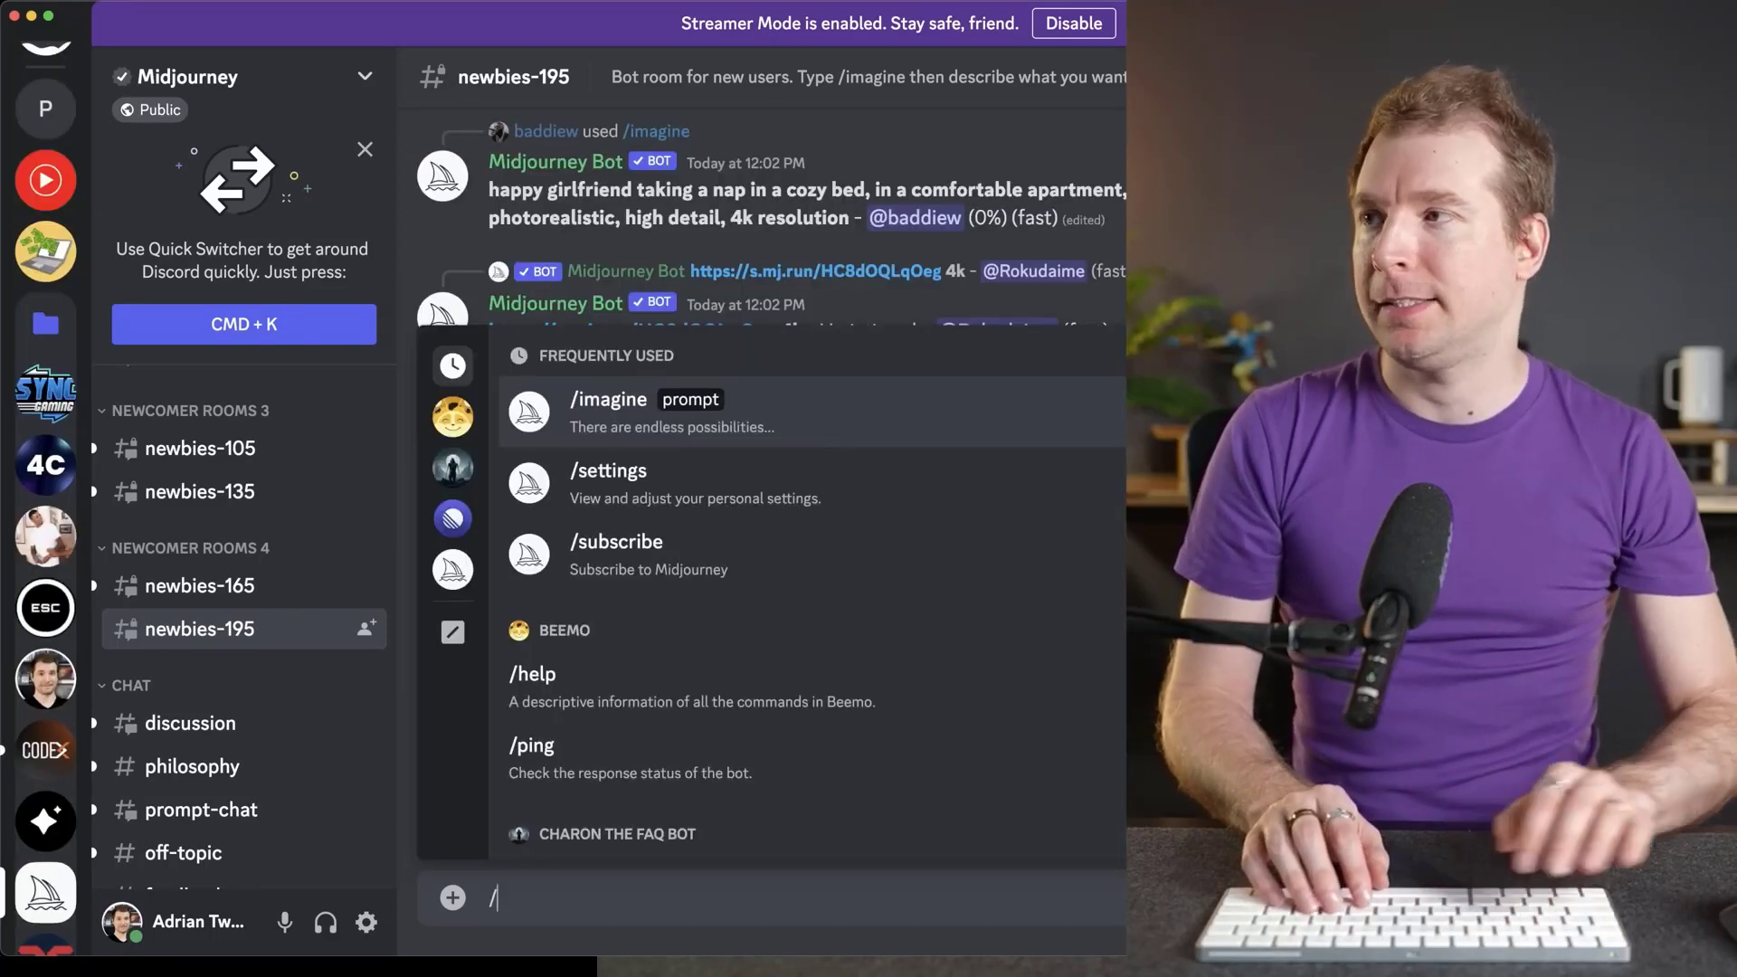
text(ima)
key(Tab)
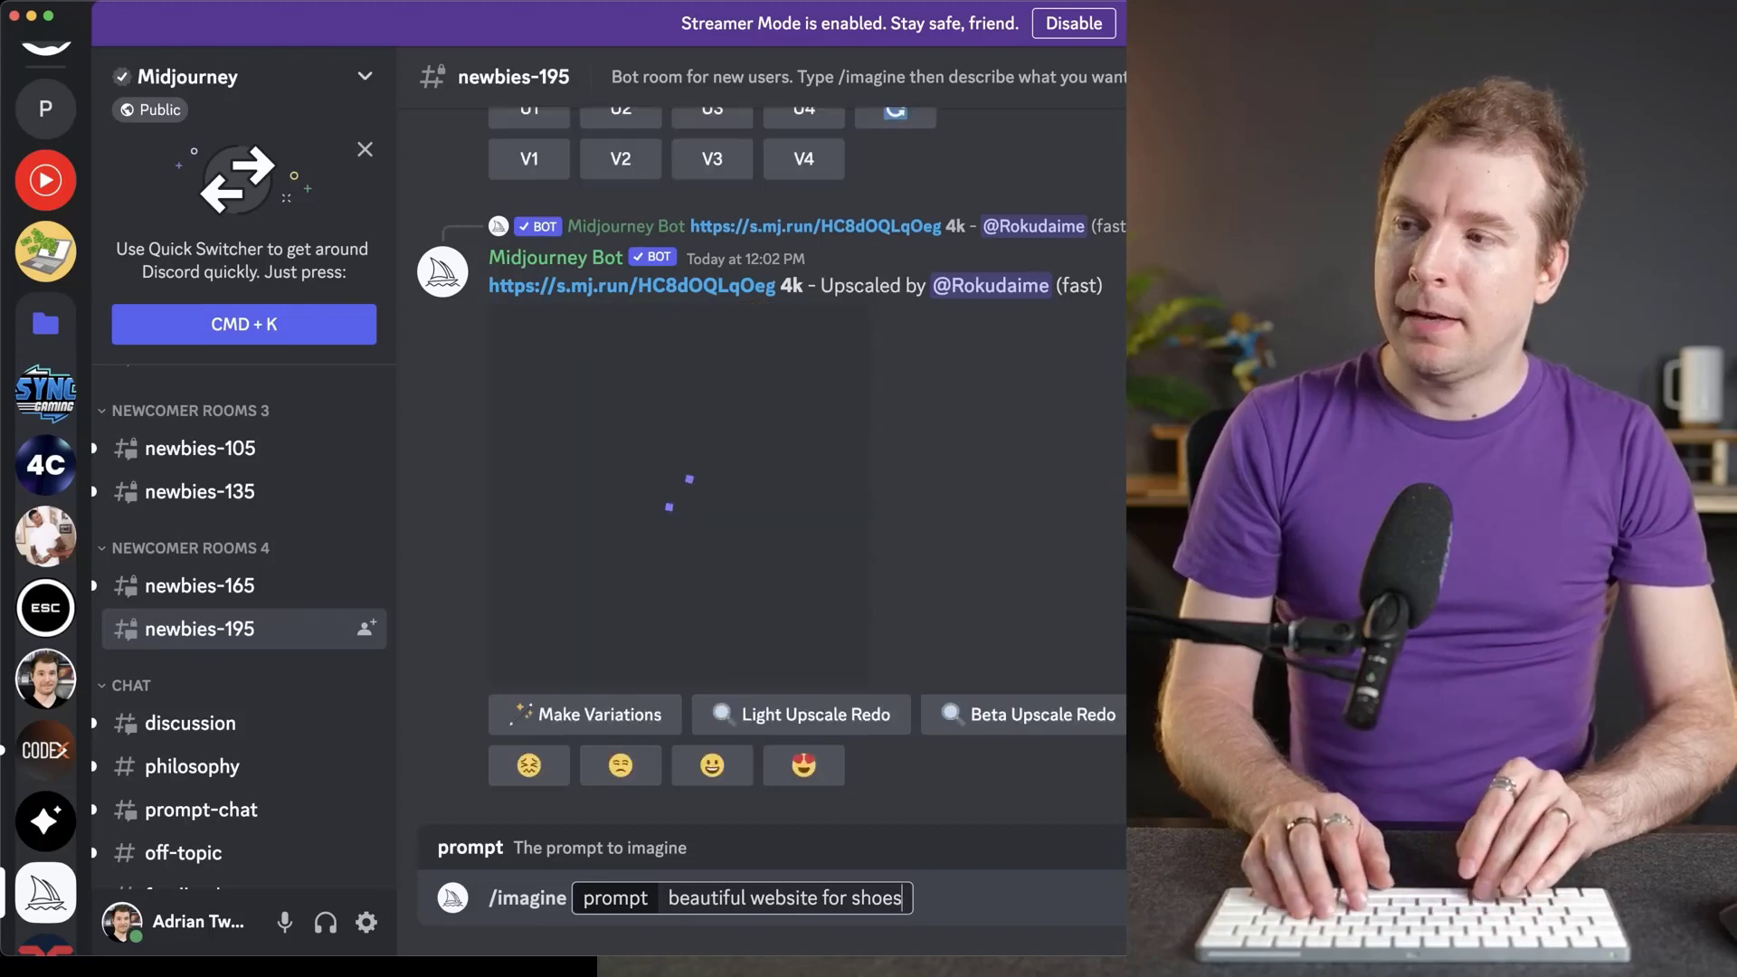
text(--v 4)
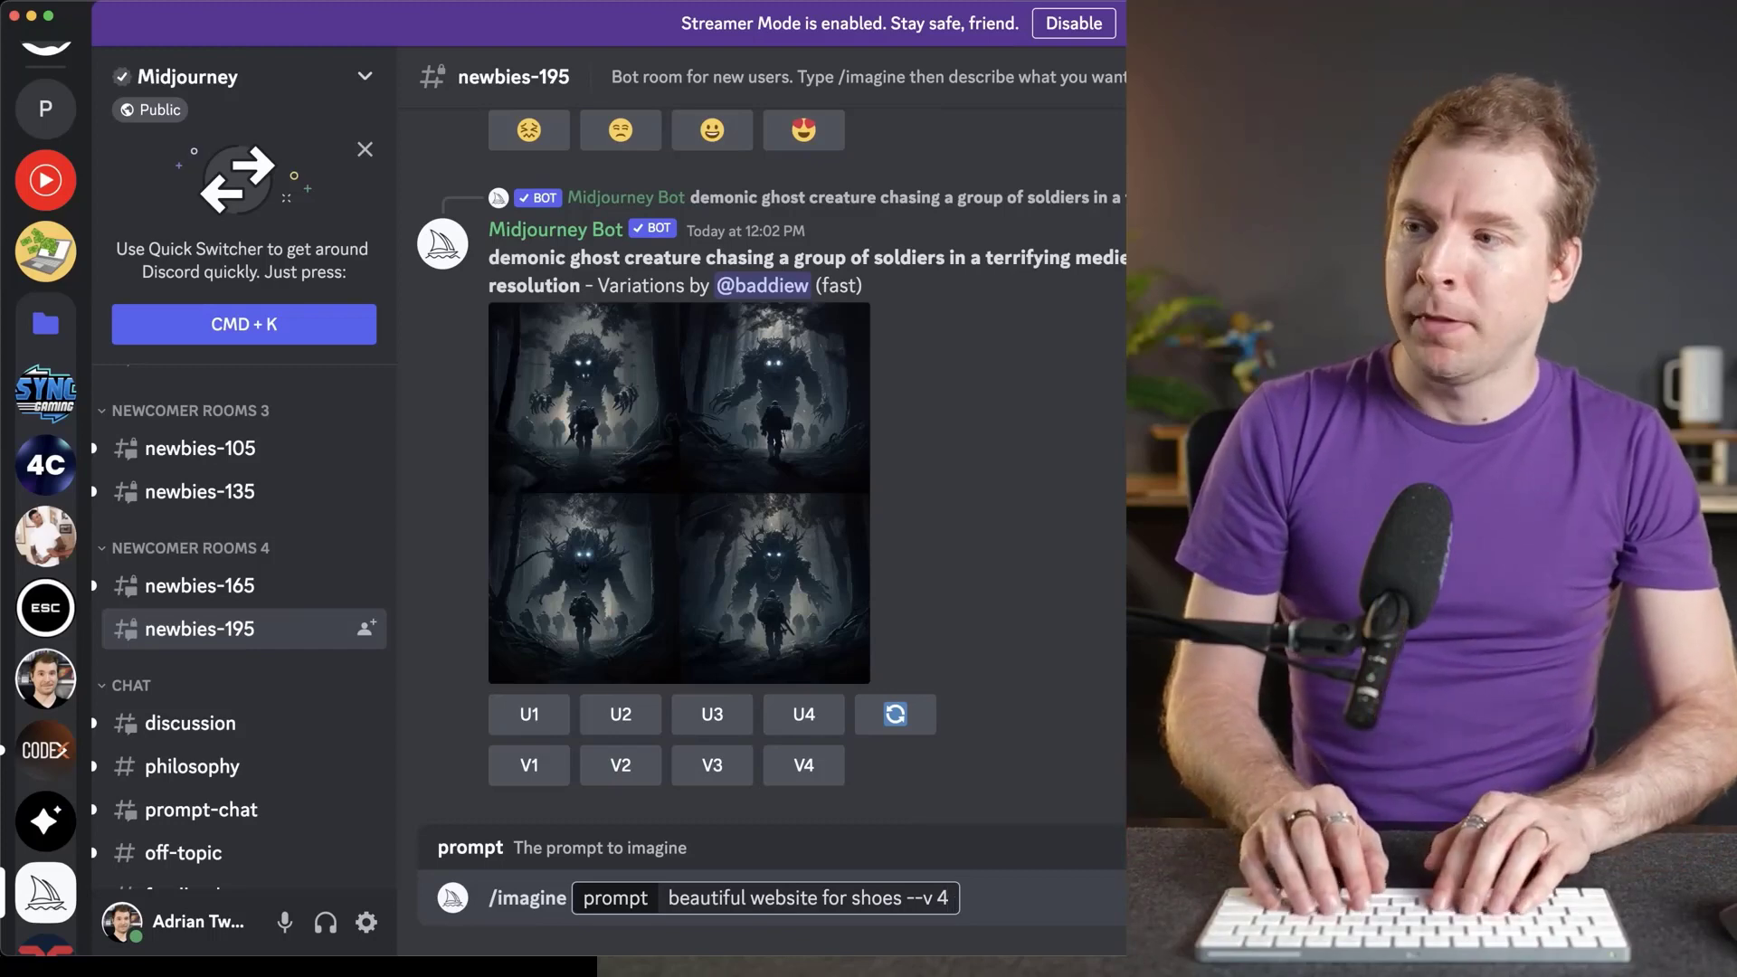
Add "--stylize 500" to the end of the prompt and submit it.
text(--stlize)
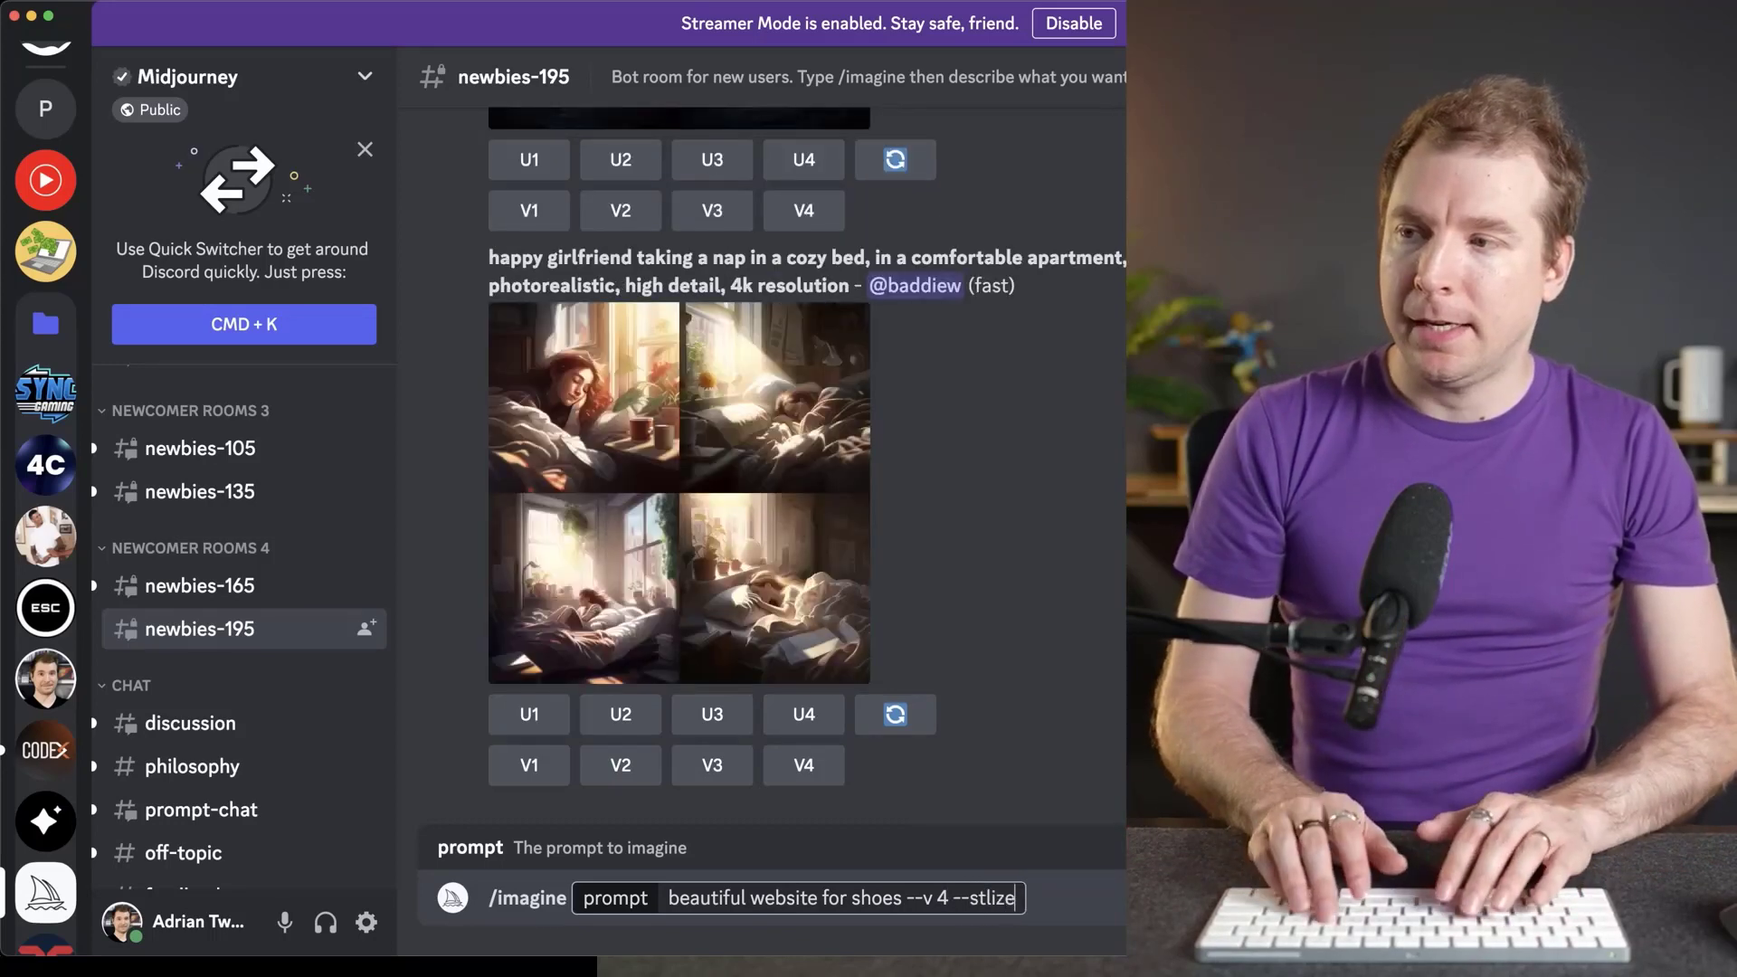
key(BackSpace)
key(BackSpace)
key(BackSpace)
key(BackSpace)
text(yli)
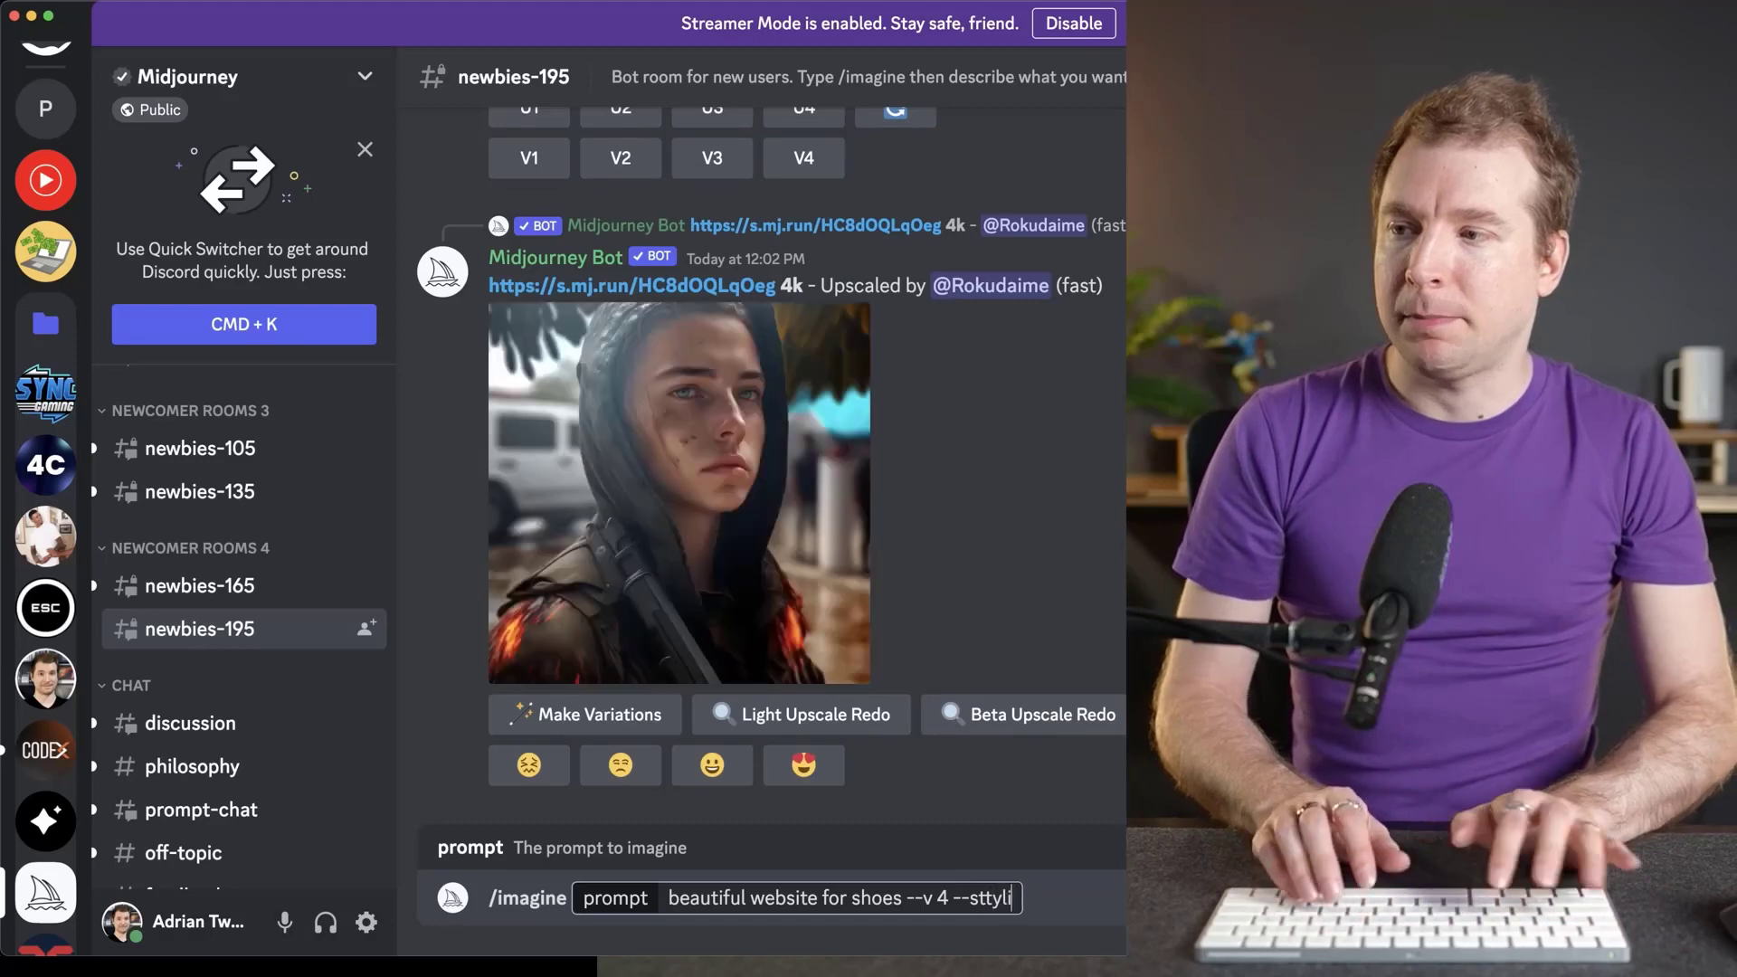
text(yliz)
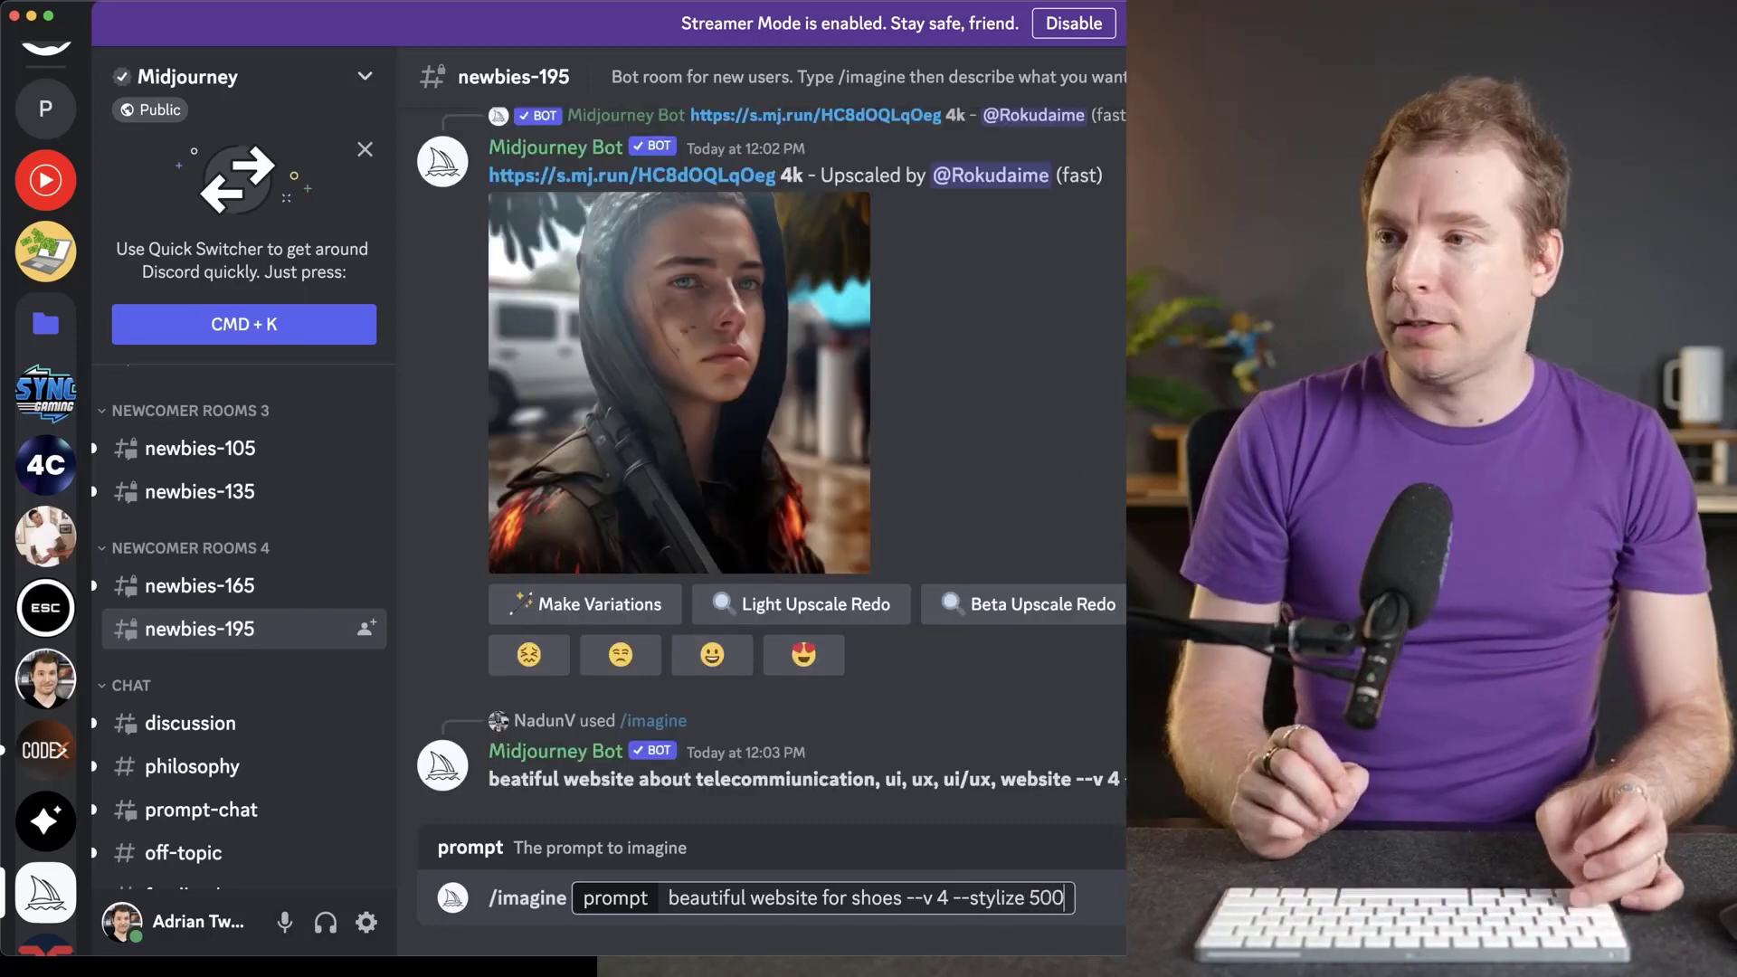
text(e 500)
key(Return)
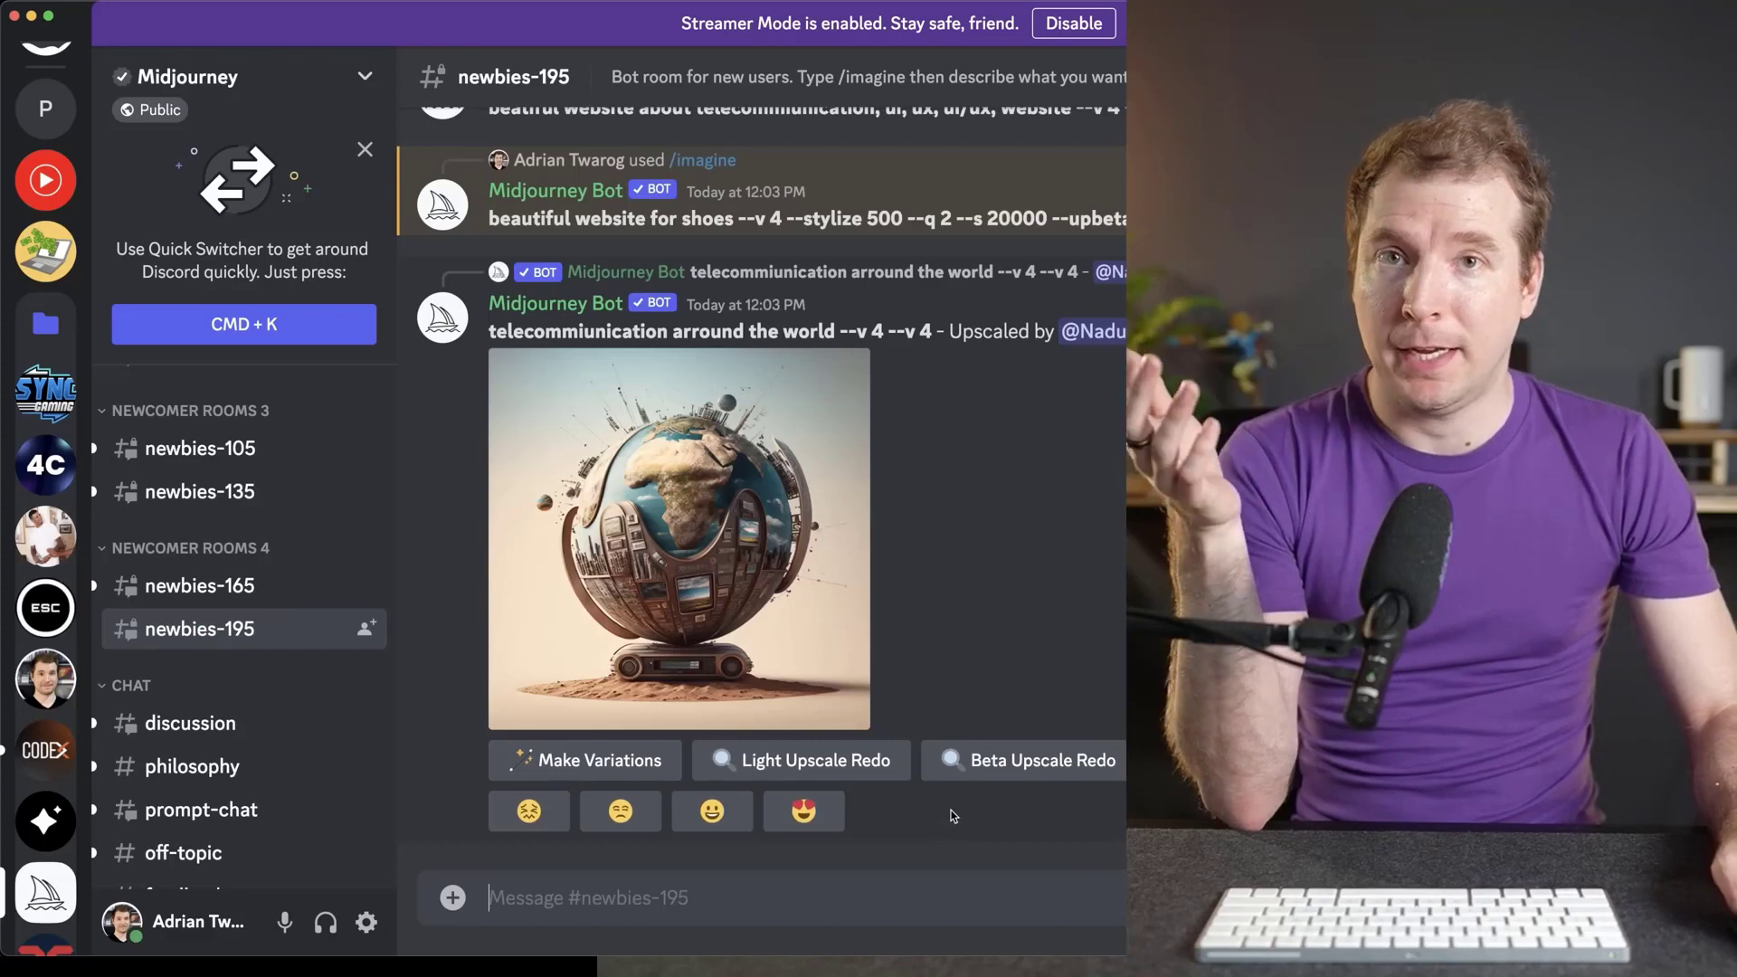
Examine the four generated shoe website designs in the enlarged image view, then close it.
scroll(958, 796, up, 2)
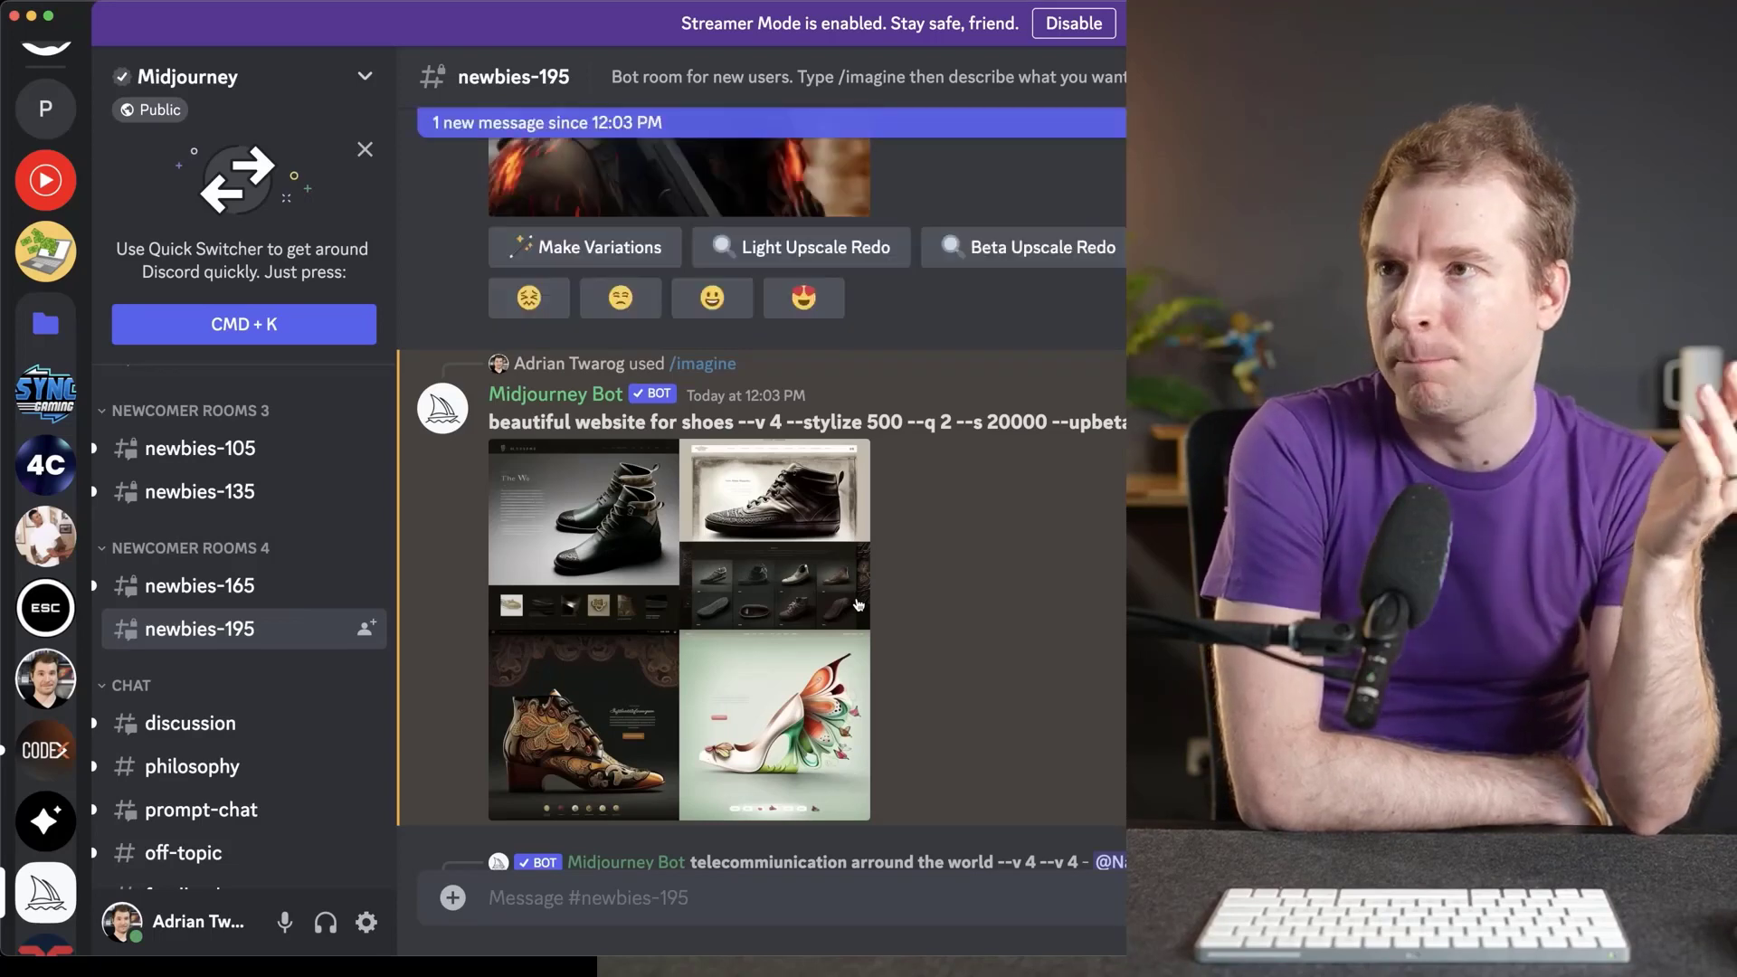
click(725, 497)
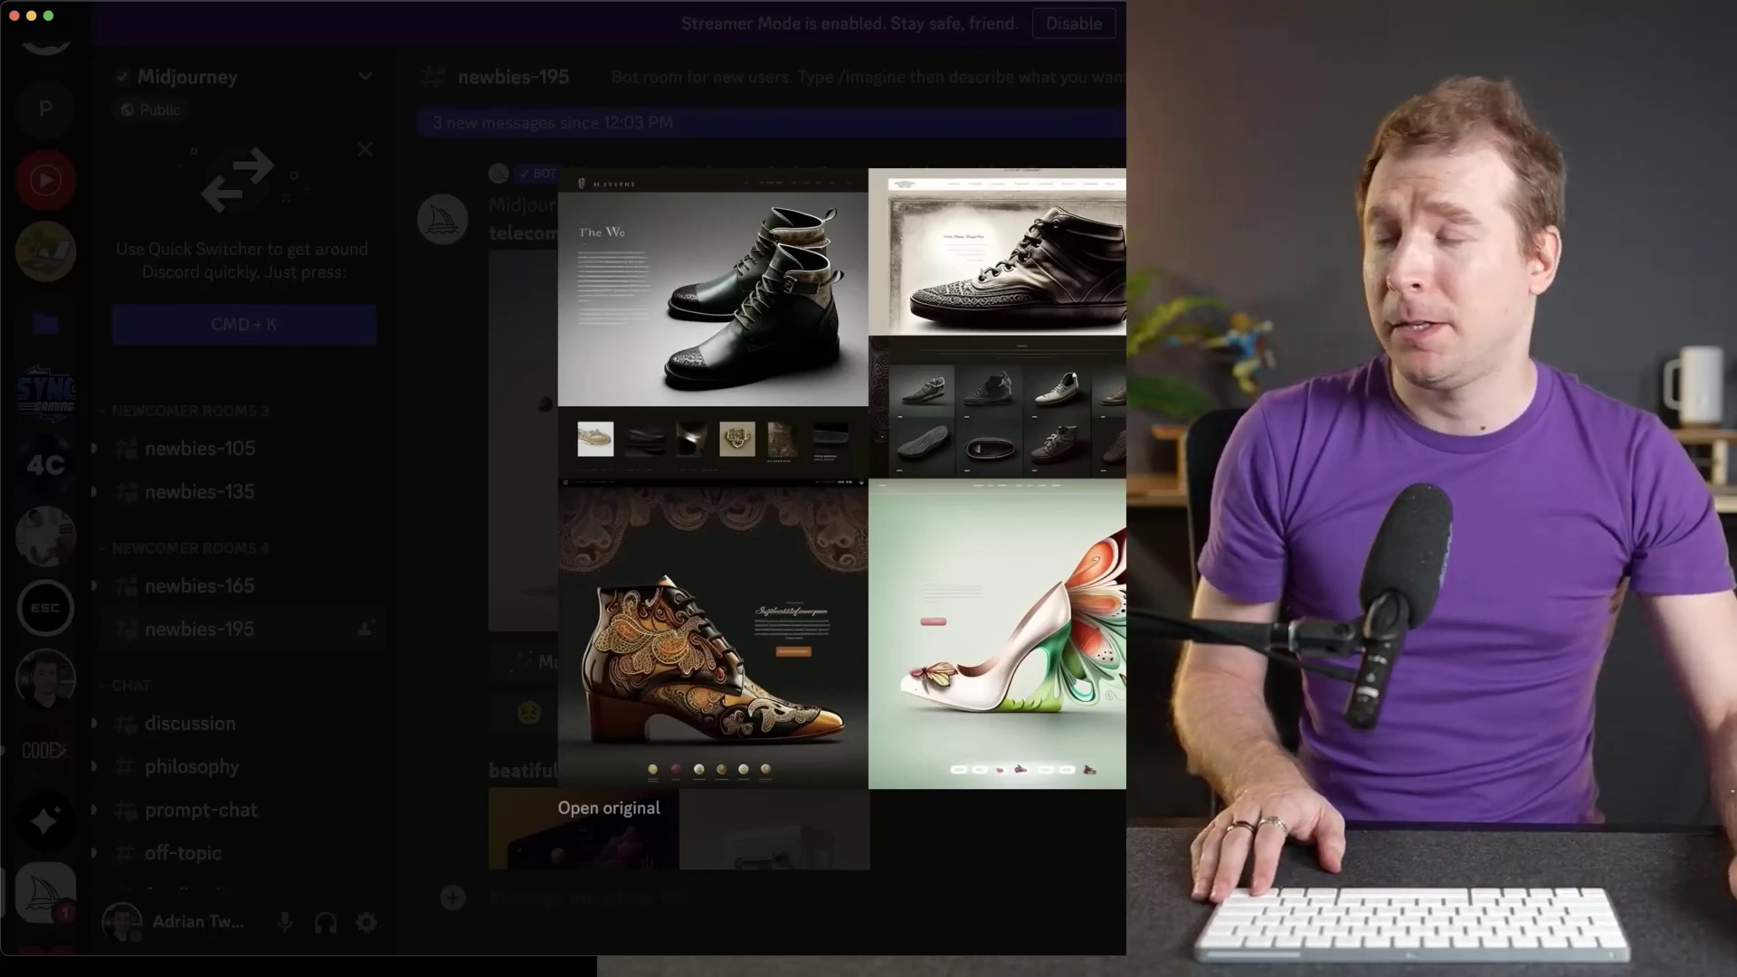
key(Escape)
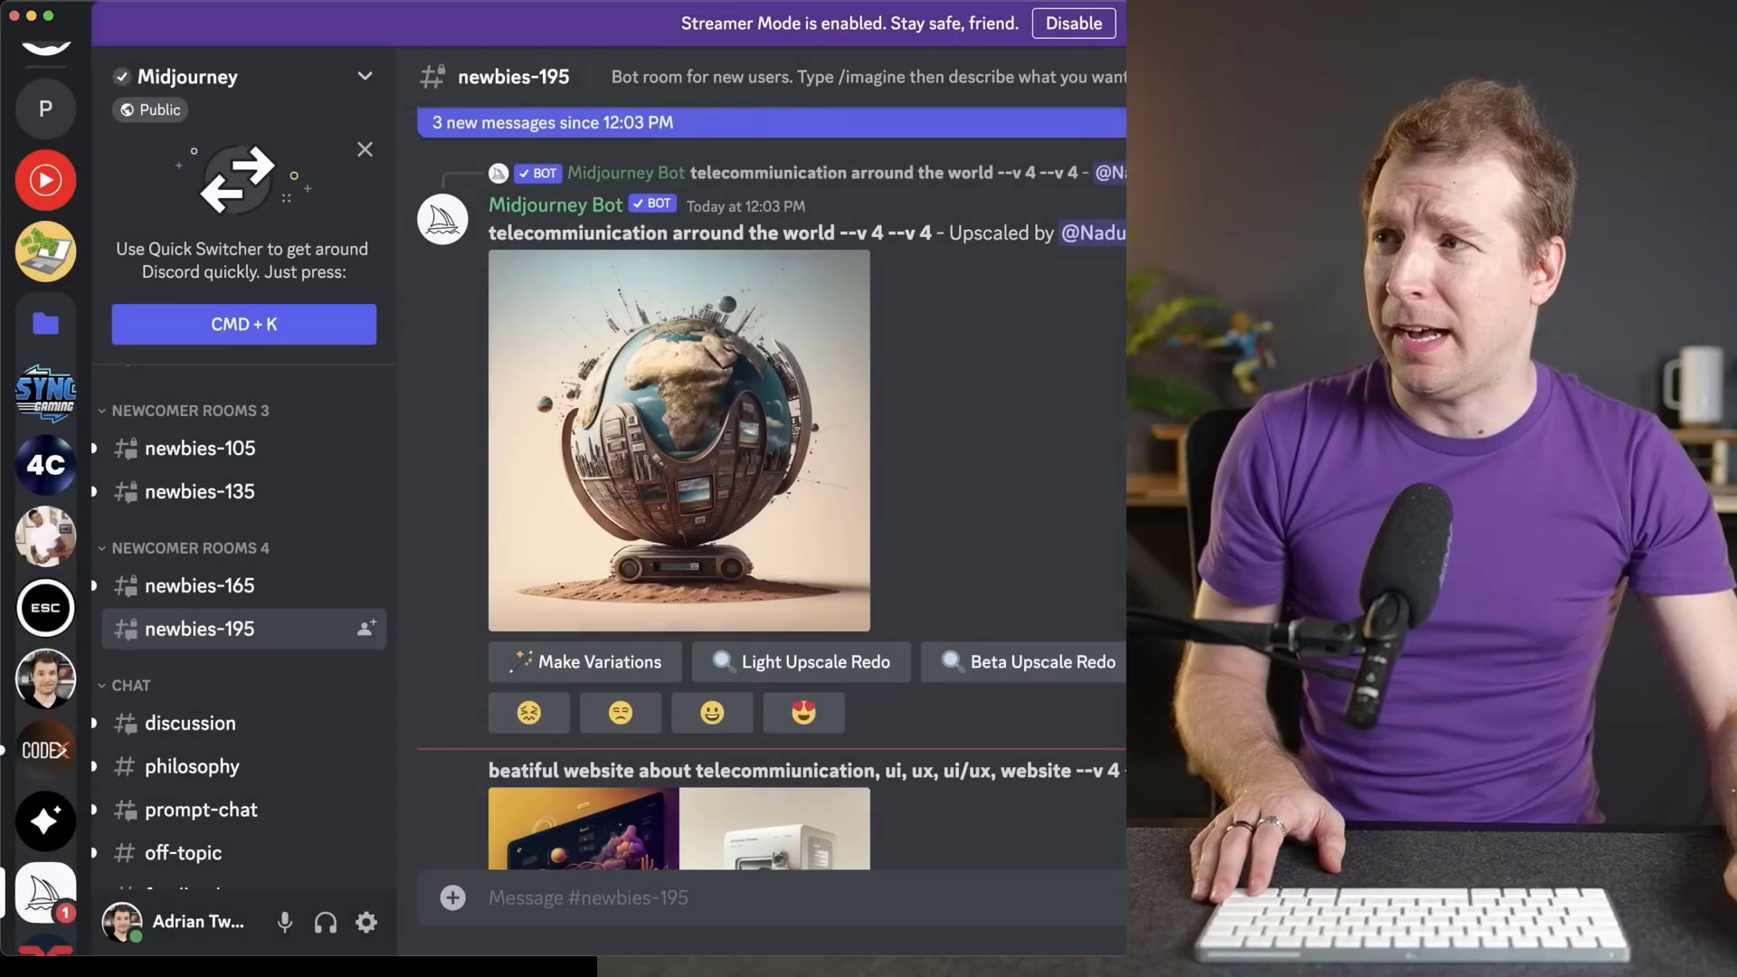
scroll(769, 497, down, 15)
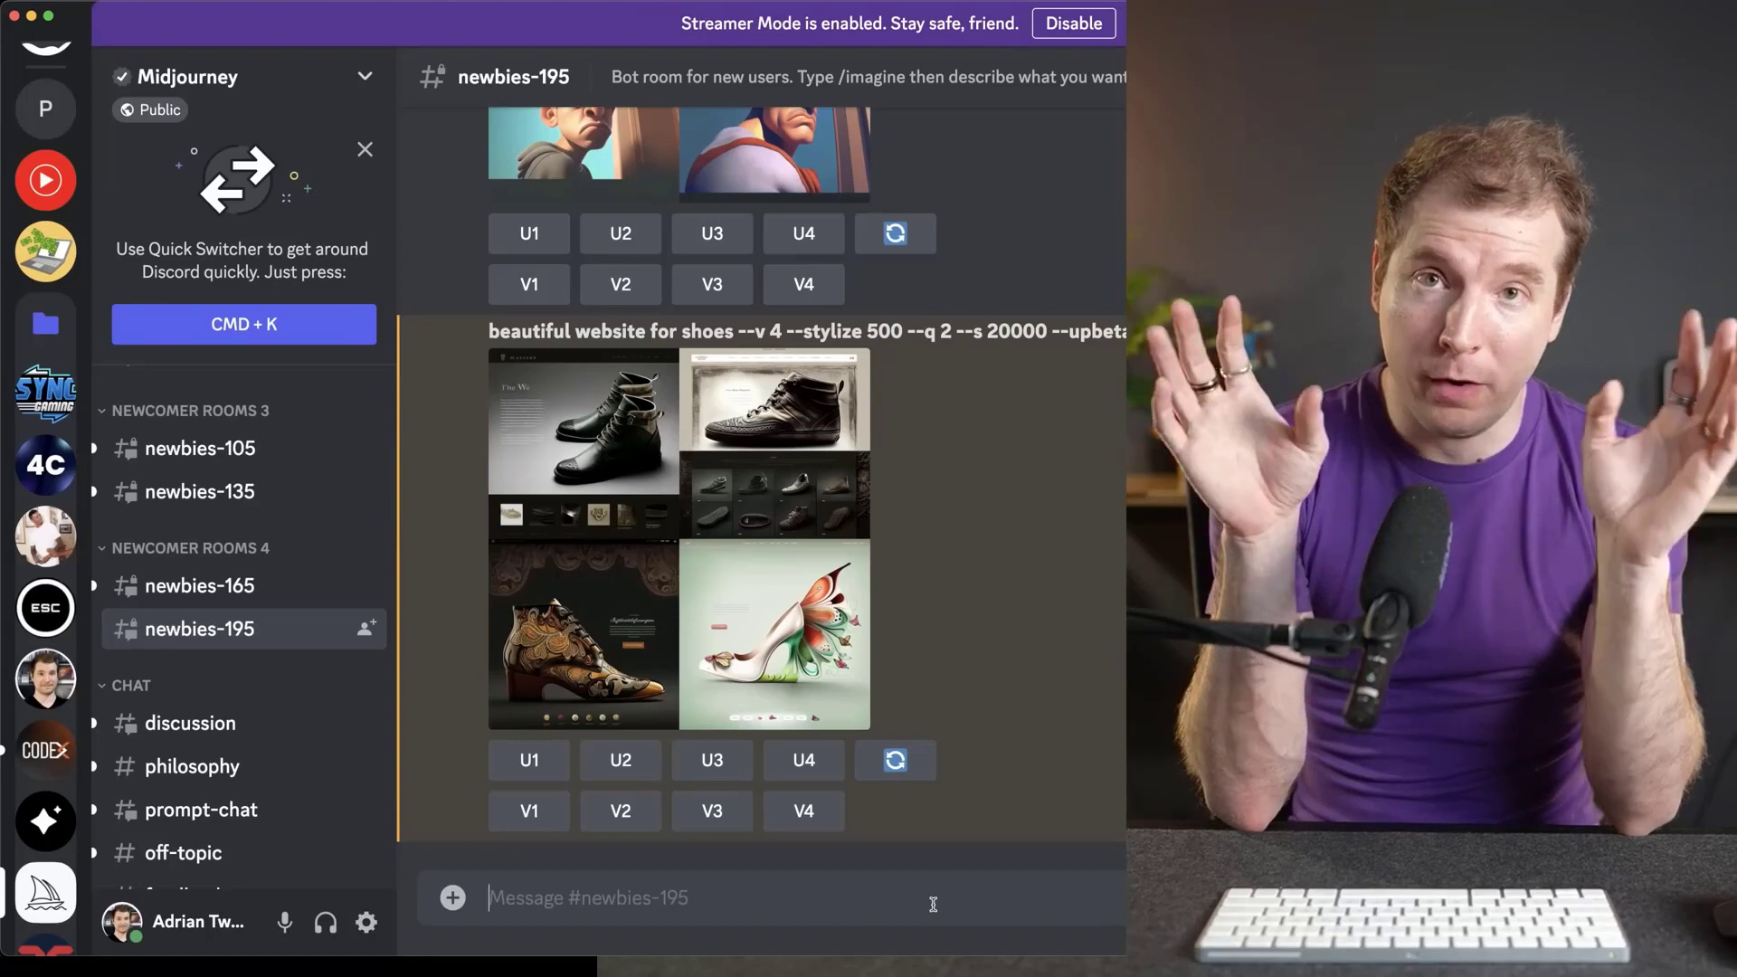
text(/imagine)
key(Tab)
text(beatiful website about shoes)
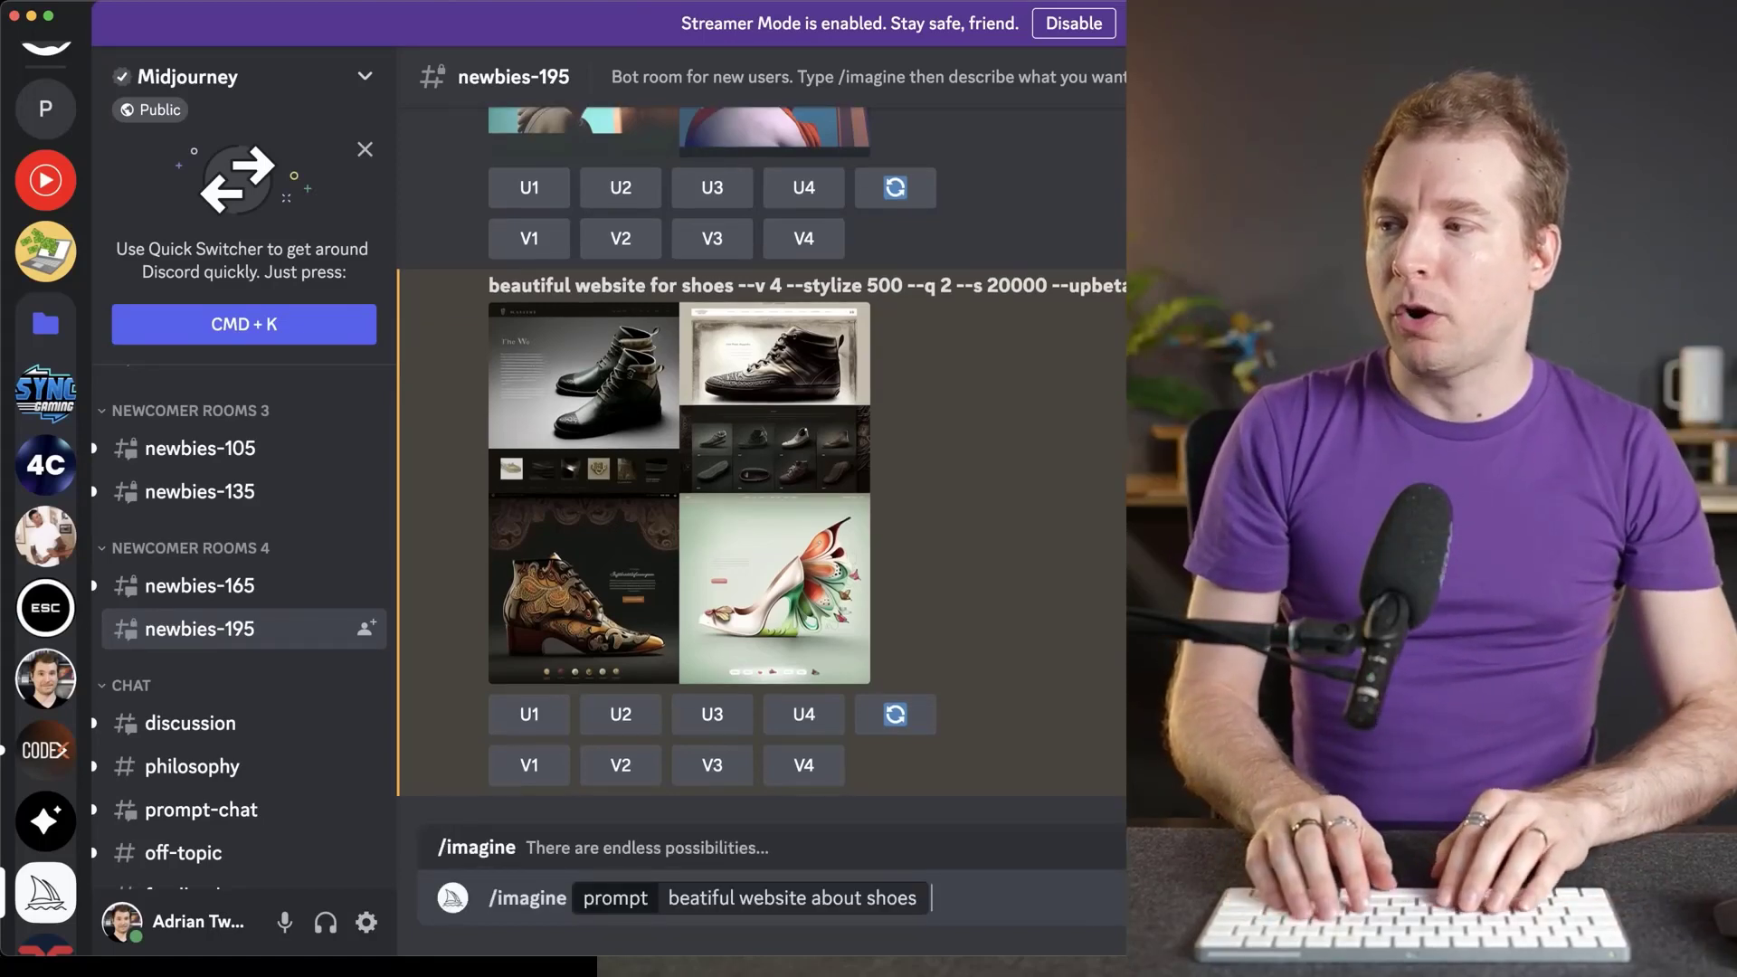
key(super+a)
key(BackSpace)
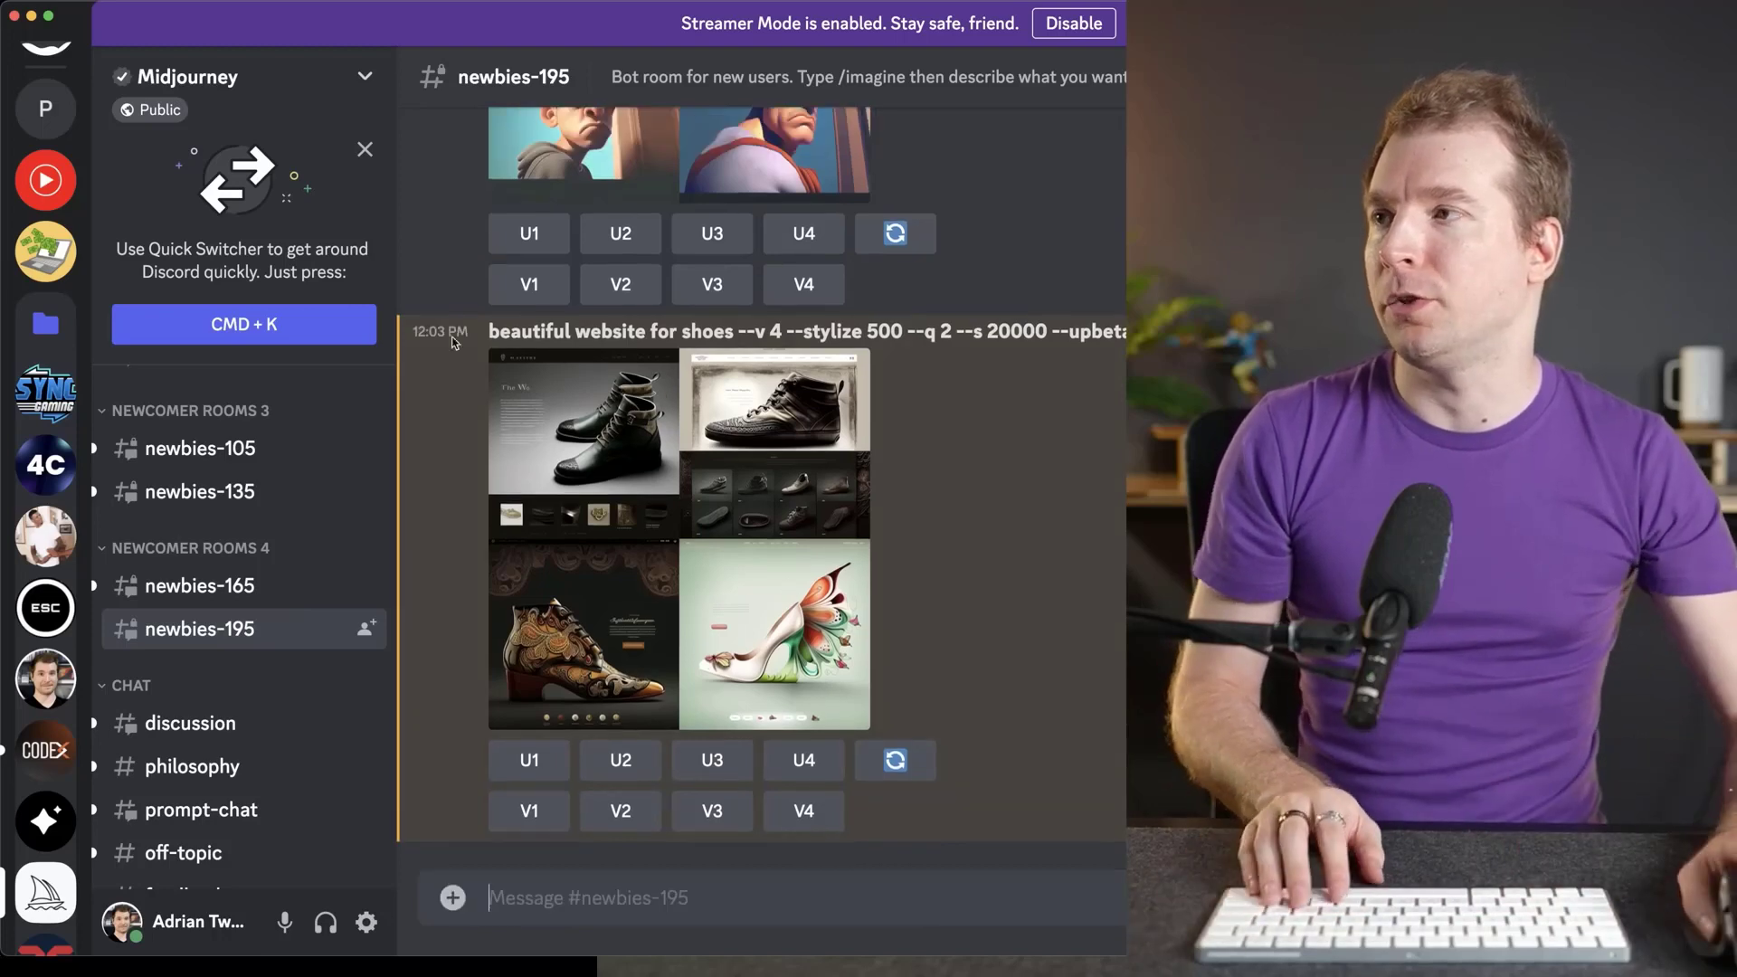
Copy the earlier prompt text "beautiful website for shoes --v 4 --stylize 500" into a new /imagine command.
drag(486, 336, 896, 333)
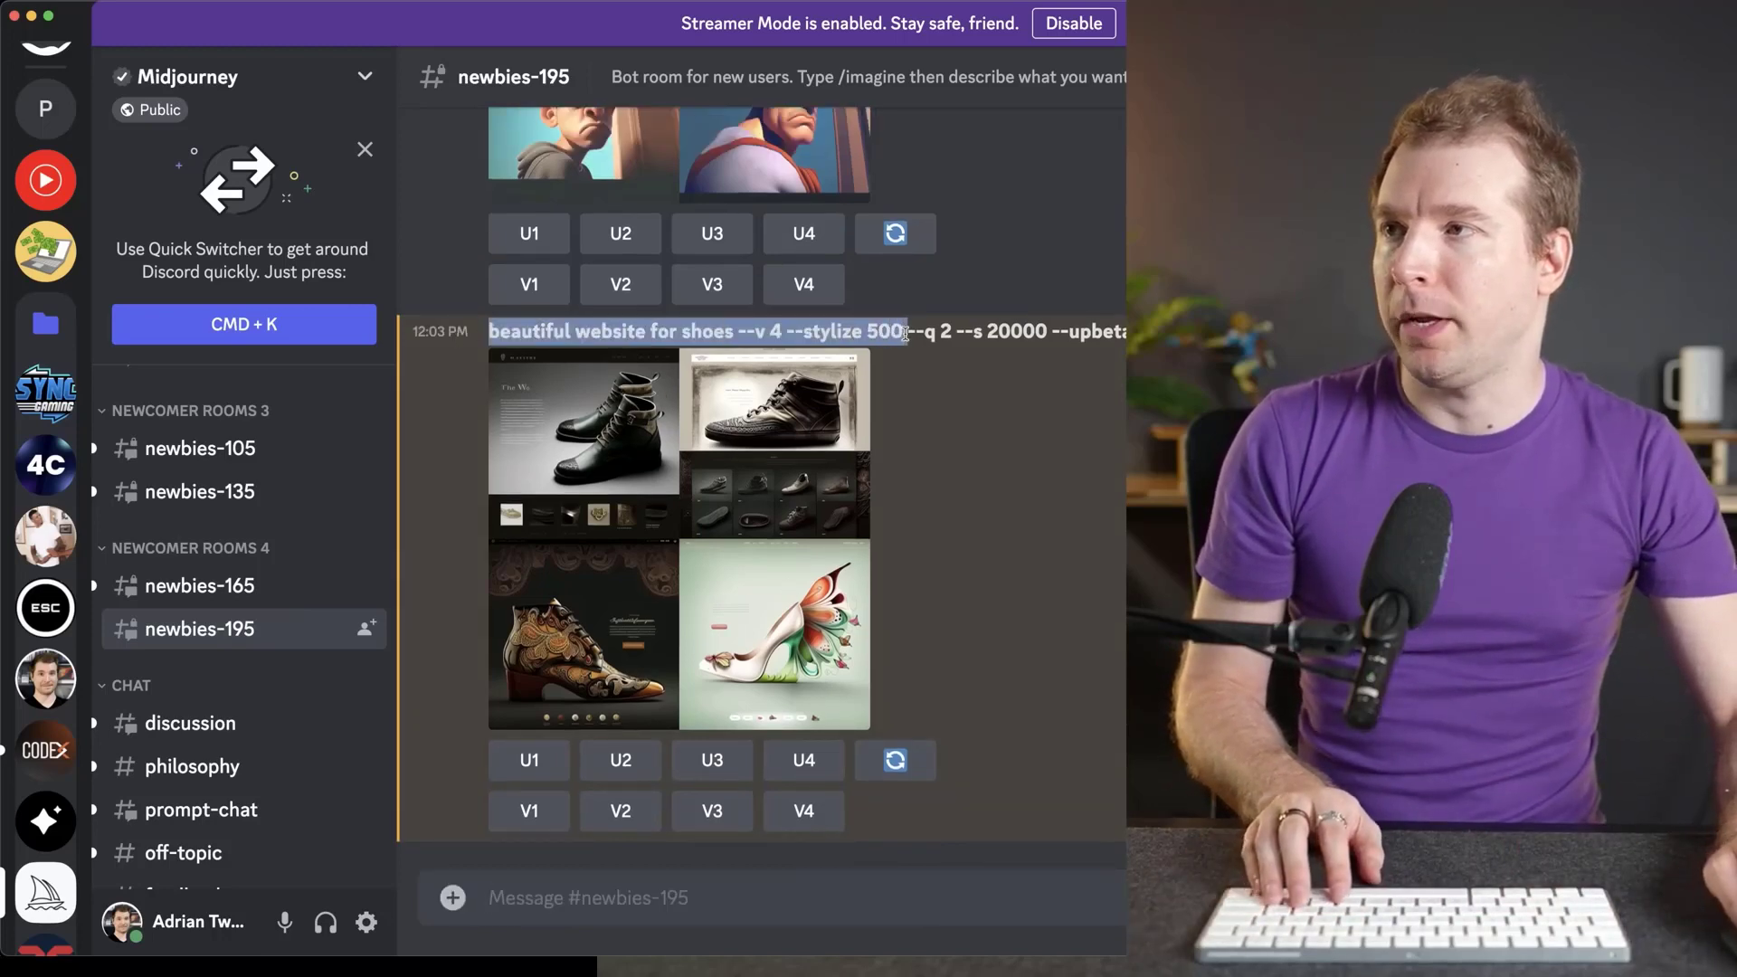
click(730, 917)
text(/iam)
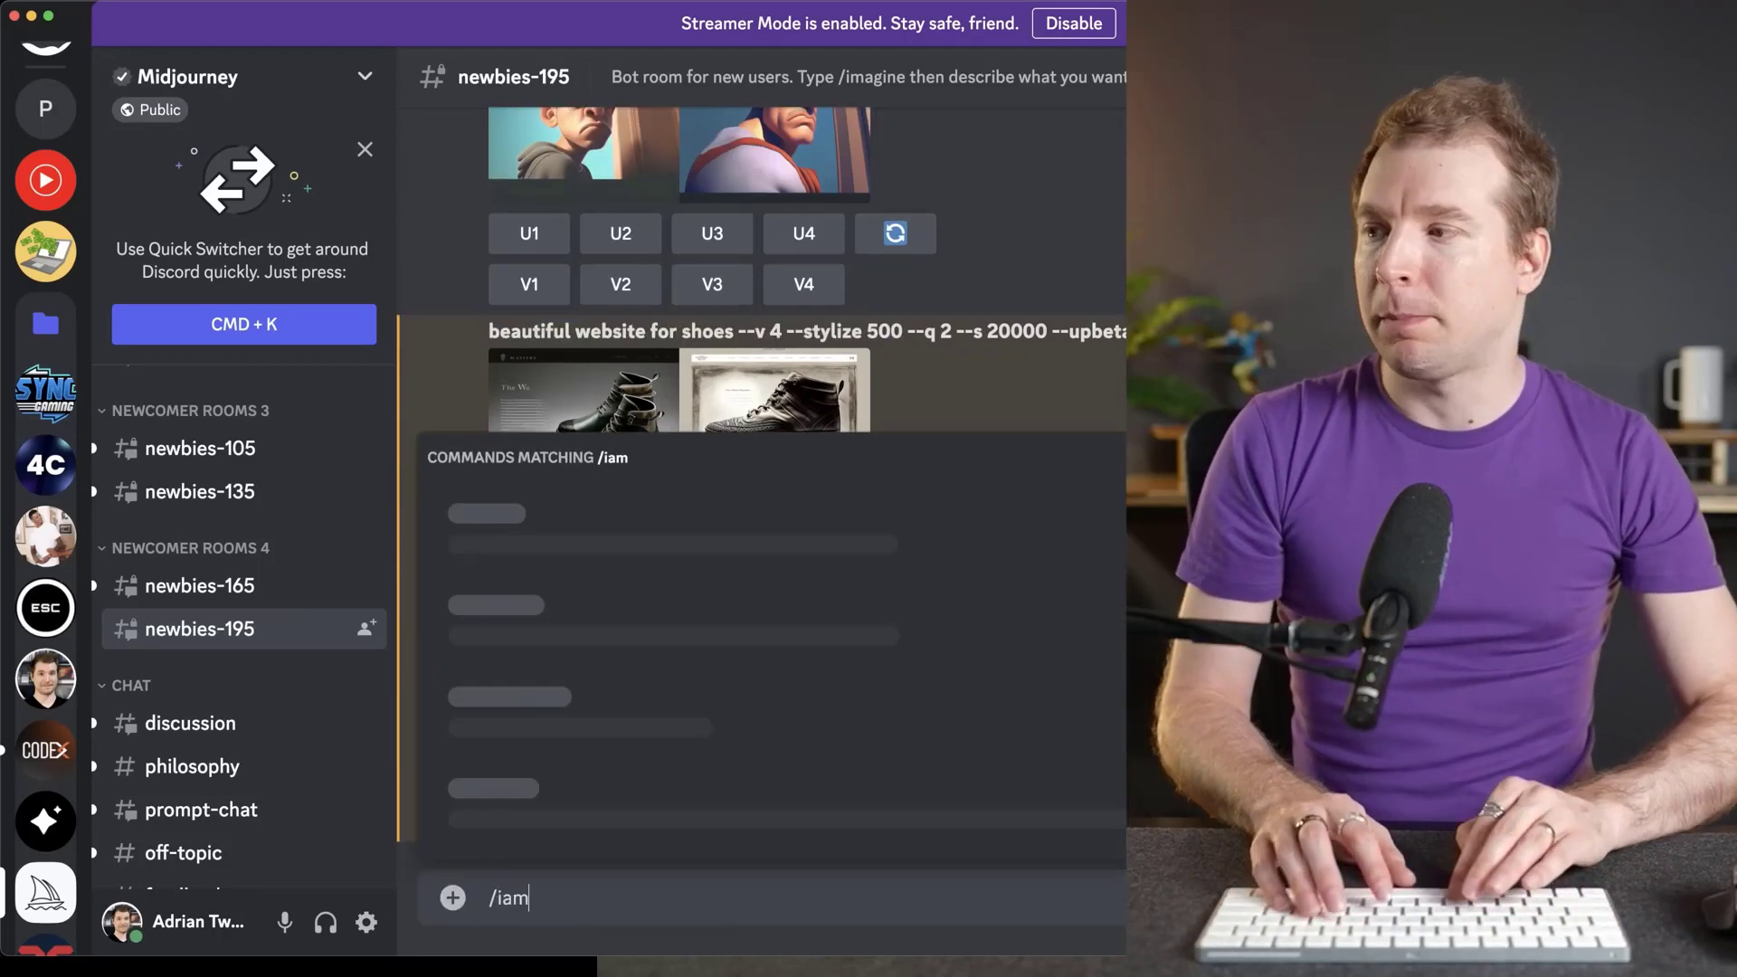
key(BackSpace)
key(BackSpace)
text(mage)
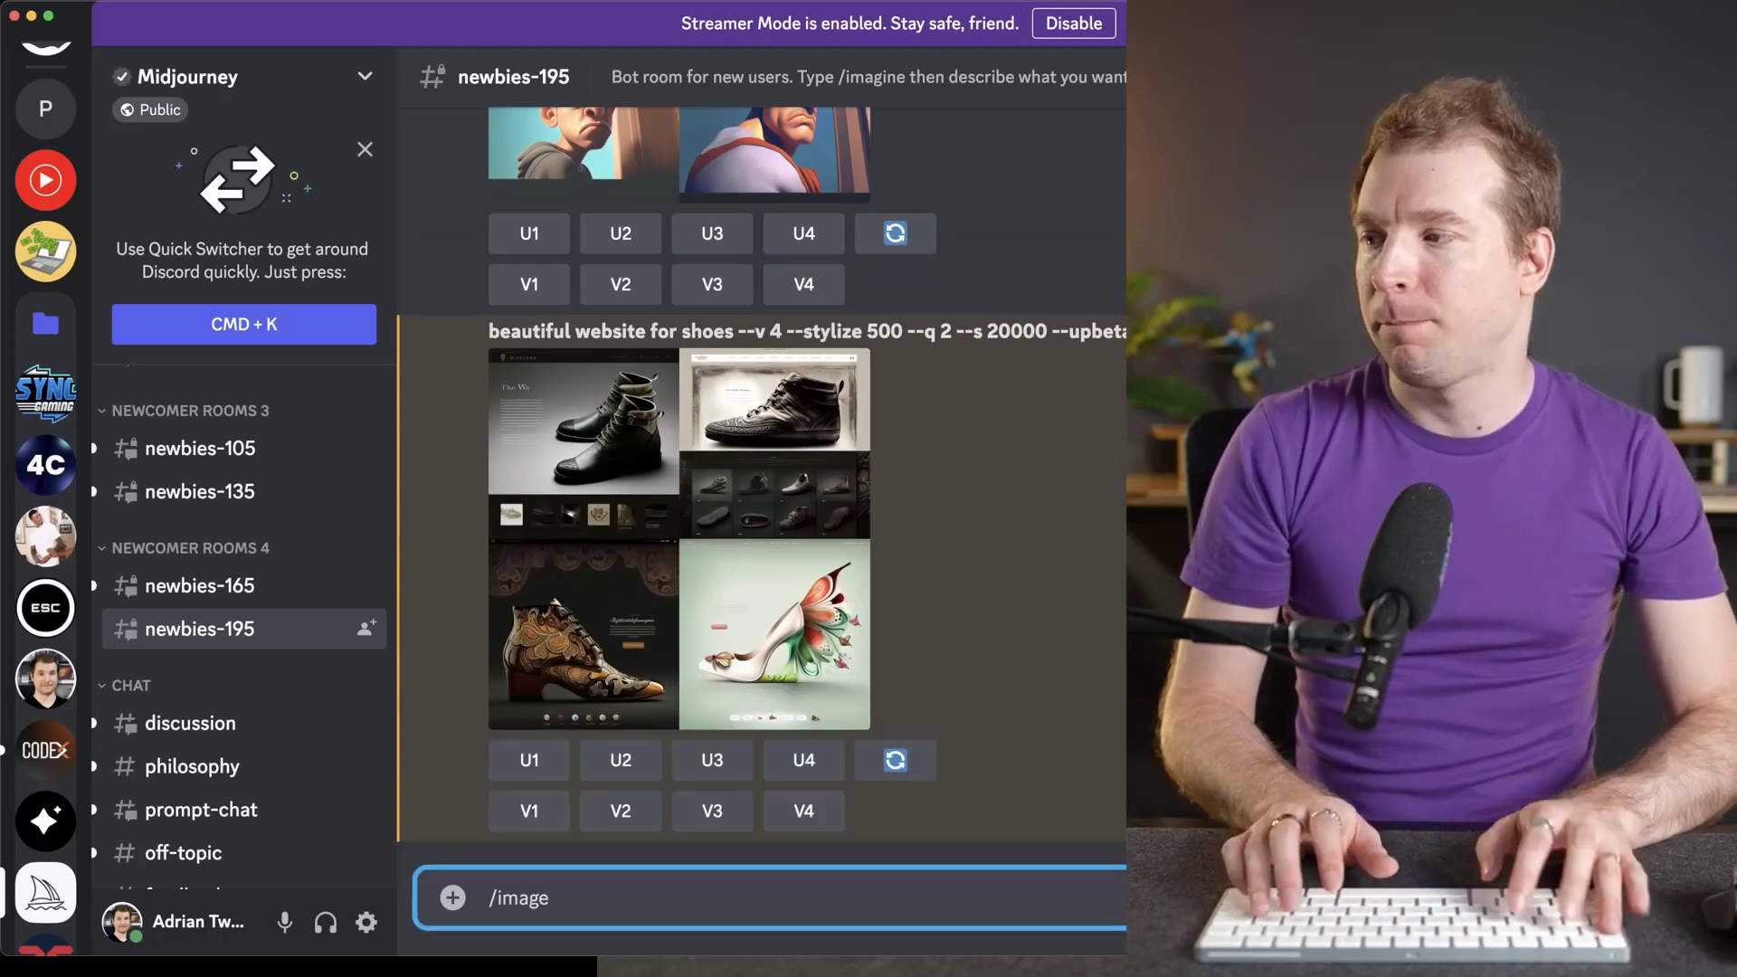
key(BackSpace)
key(BackSpace)
key(BackSpace)
click(788, 824)
text(beautiful website for shoes --v 4 --stylize 500)
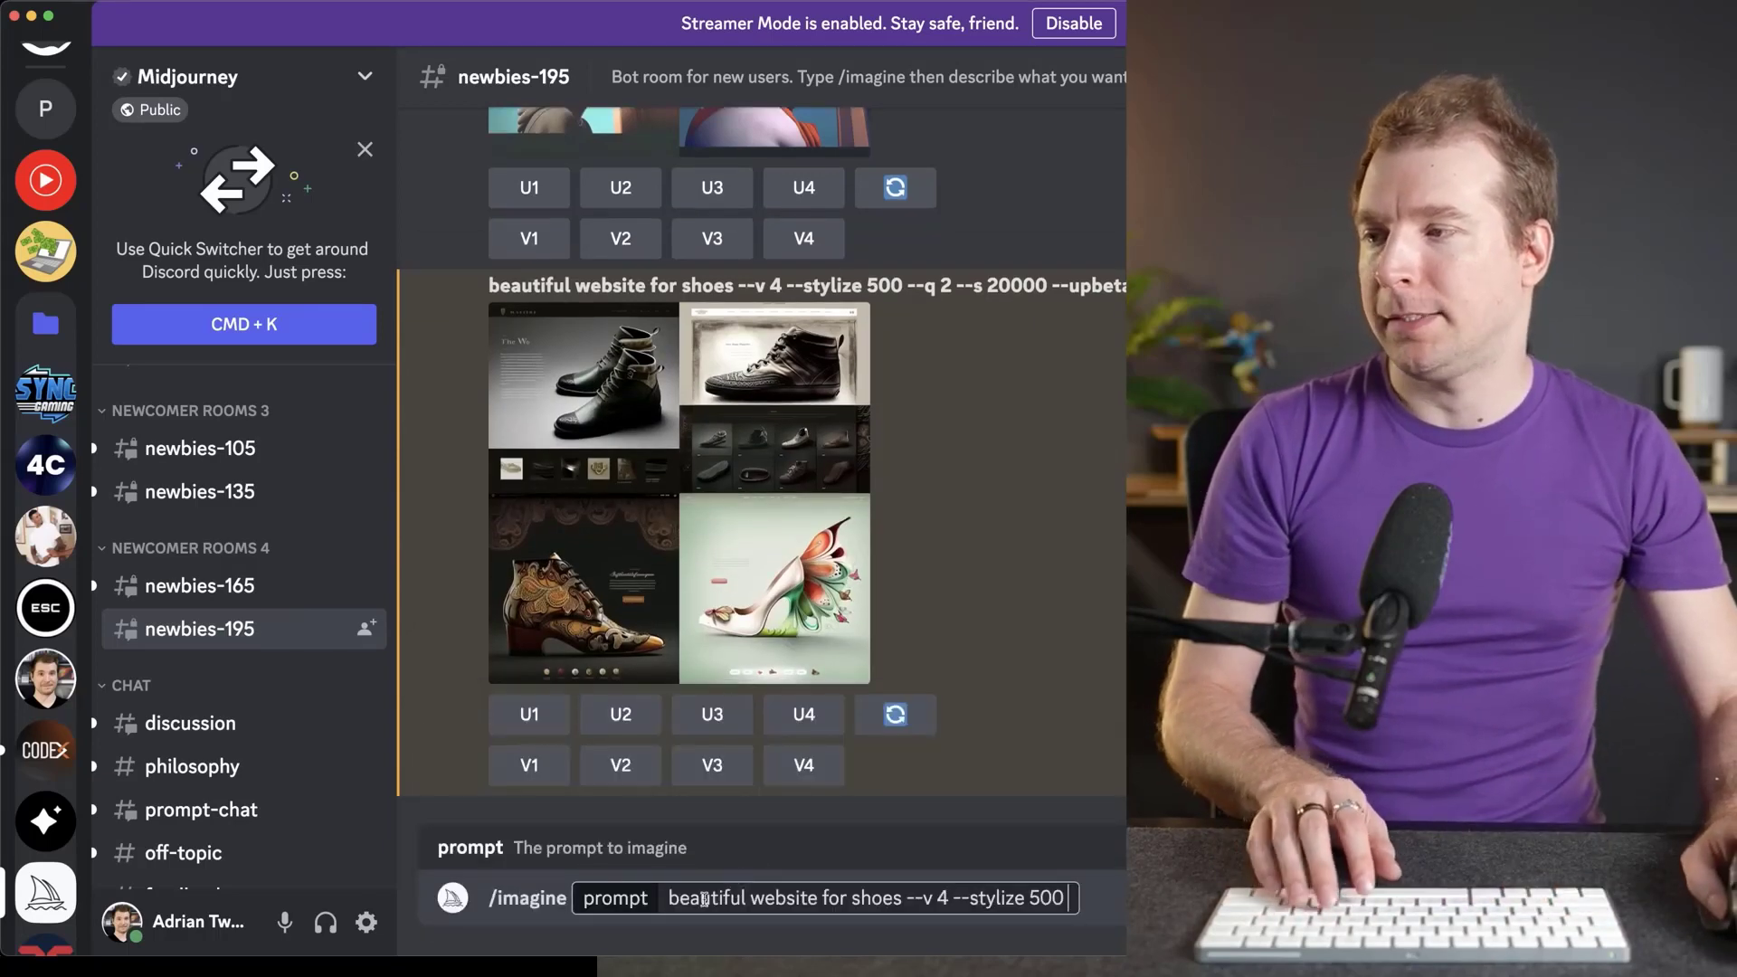
Insert ", ui, ux, ui/ux, website" after "shoes" in the prompt and submit it.
key(Left)
key(Left)
key(Left)
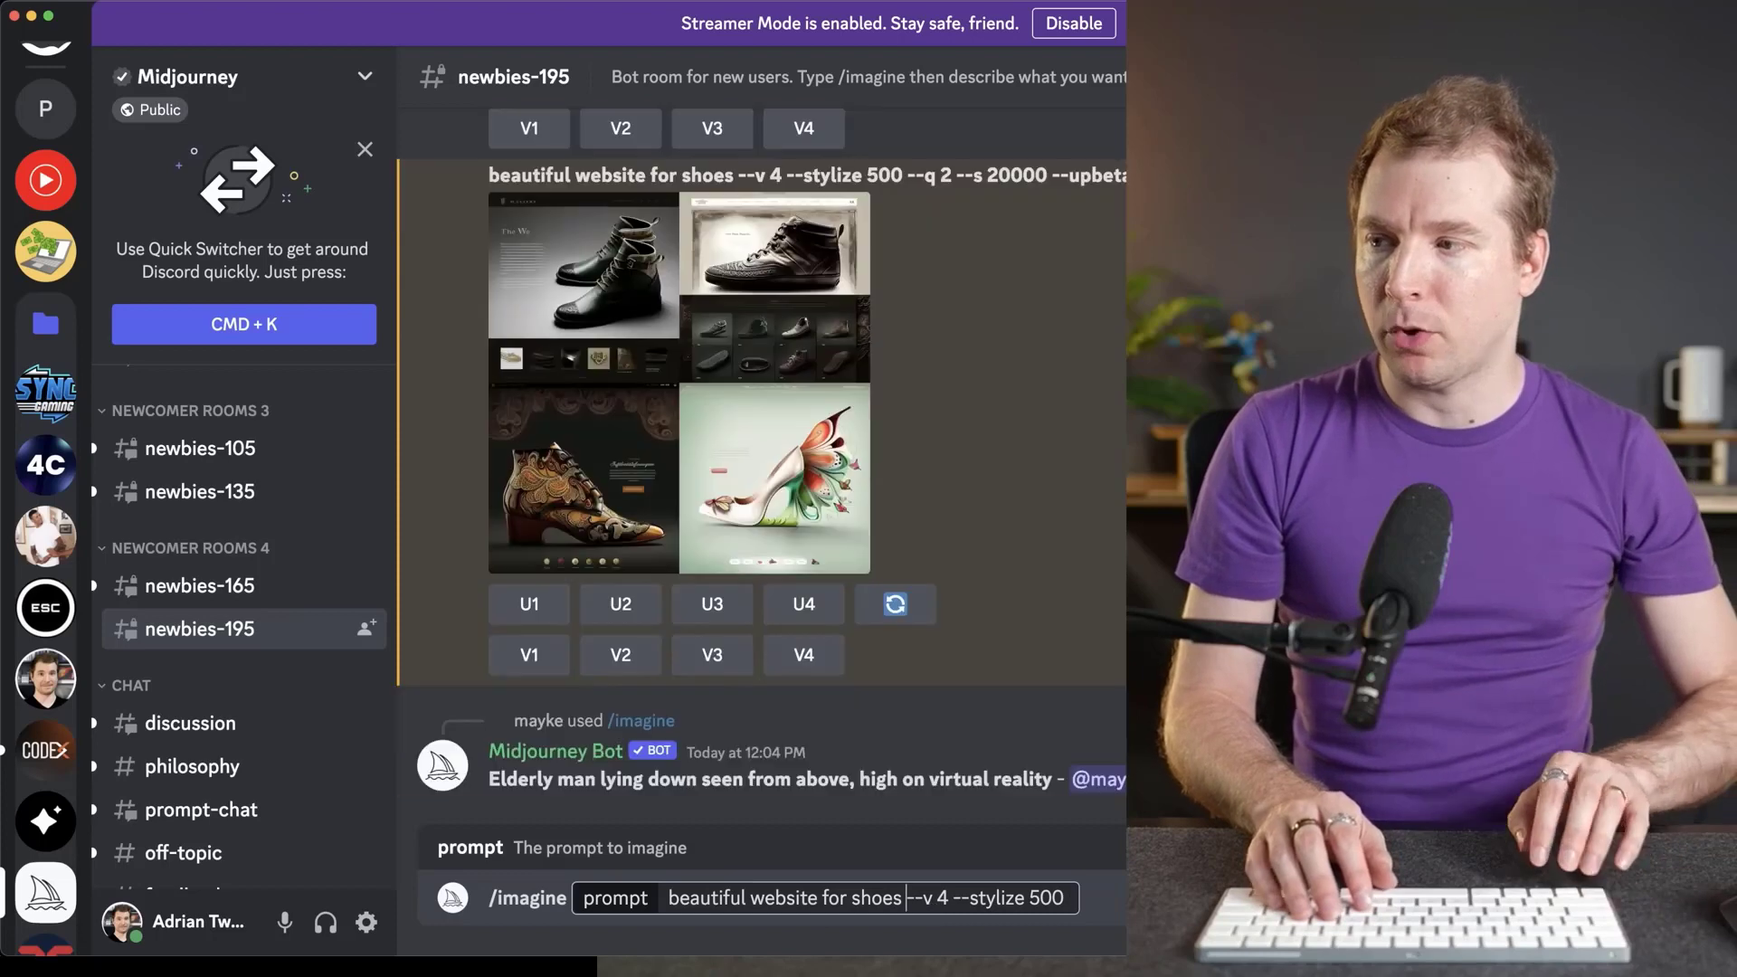
text(, ui, )
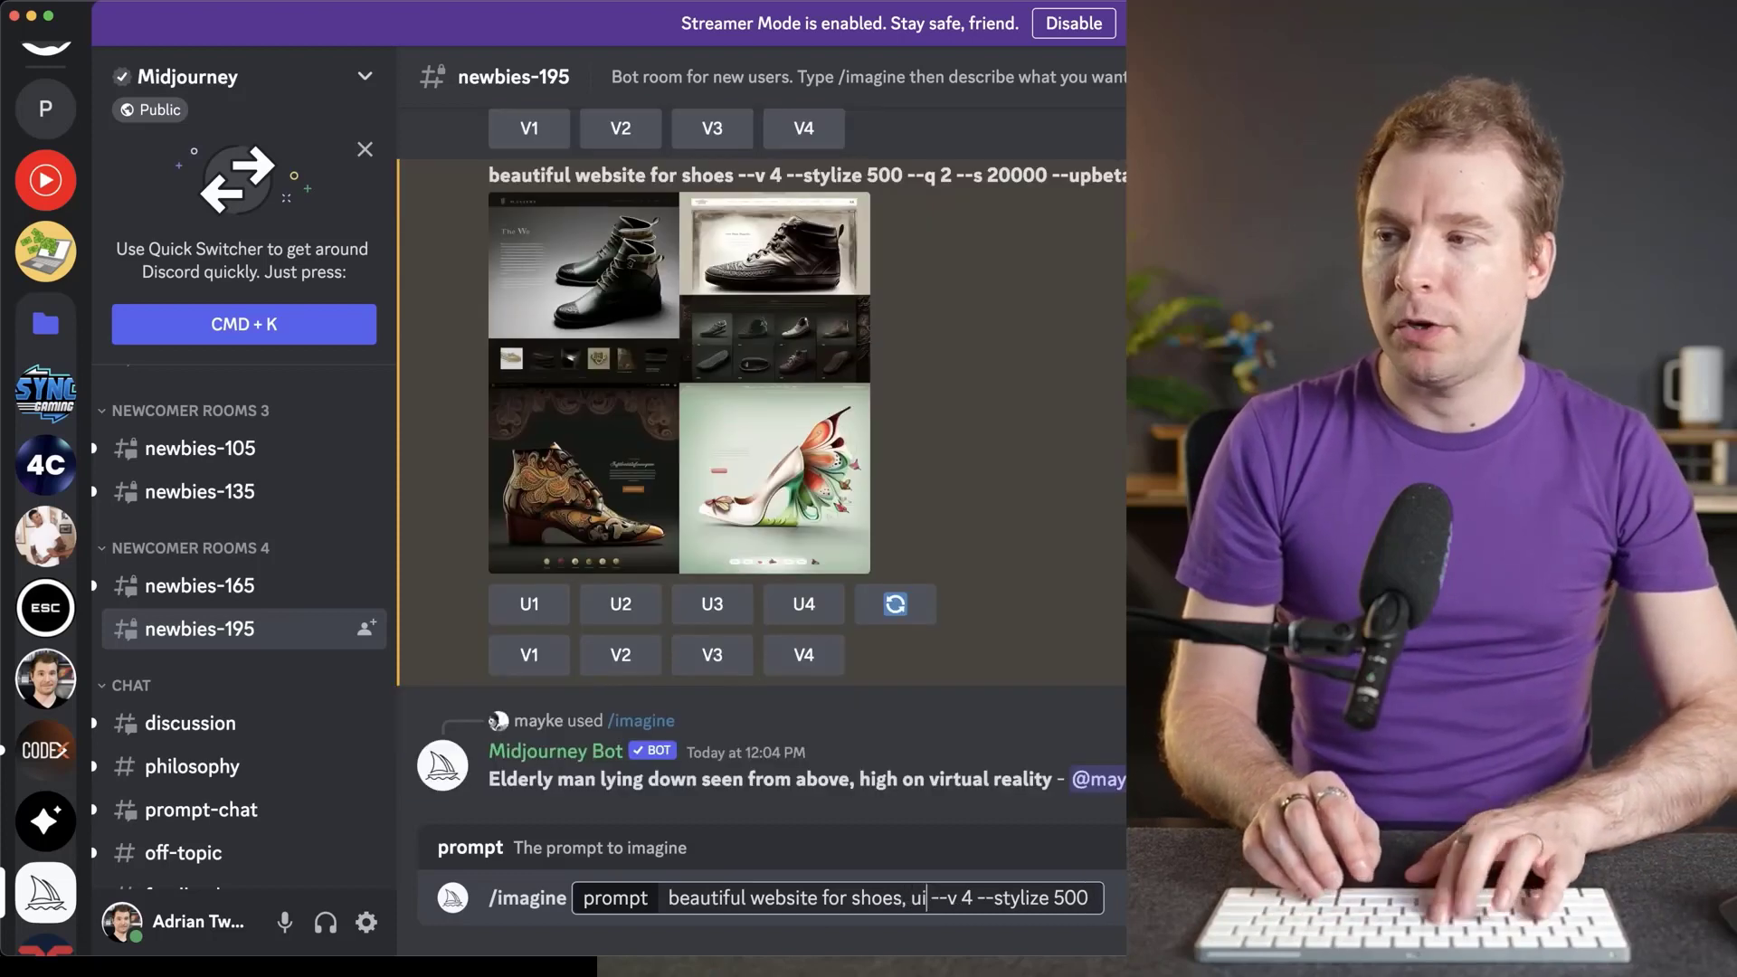
text(ux, ui,)
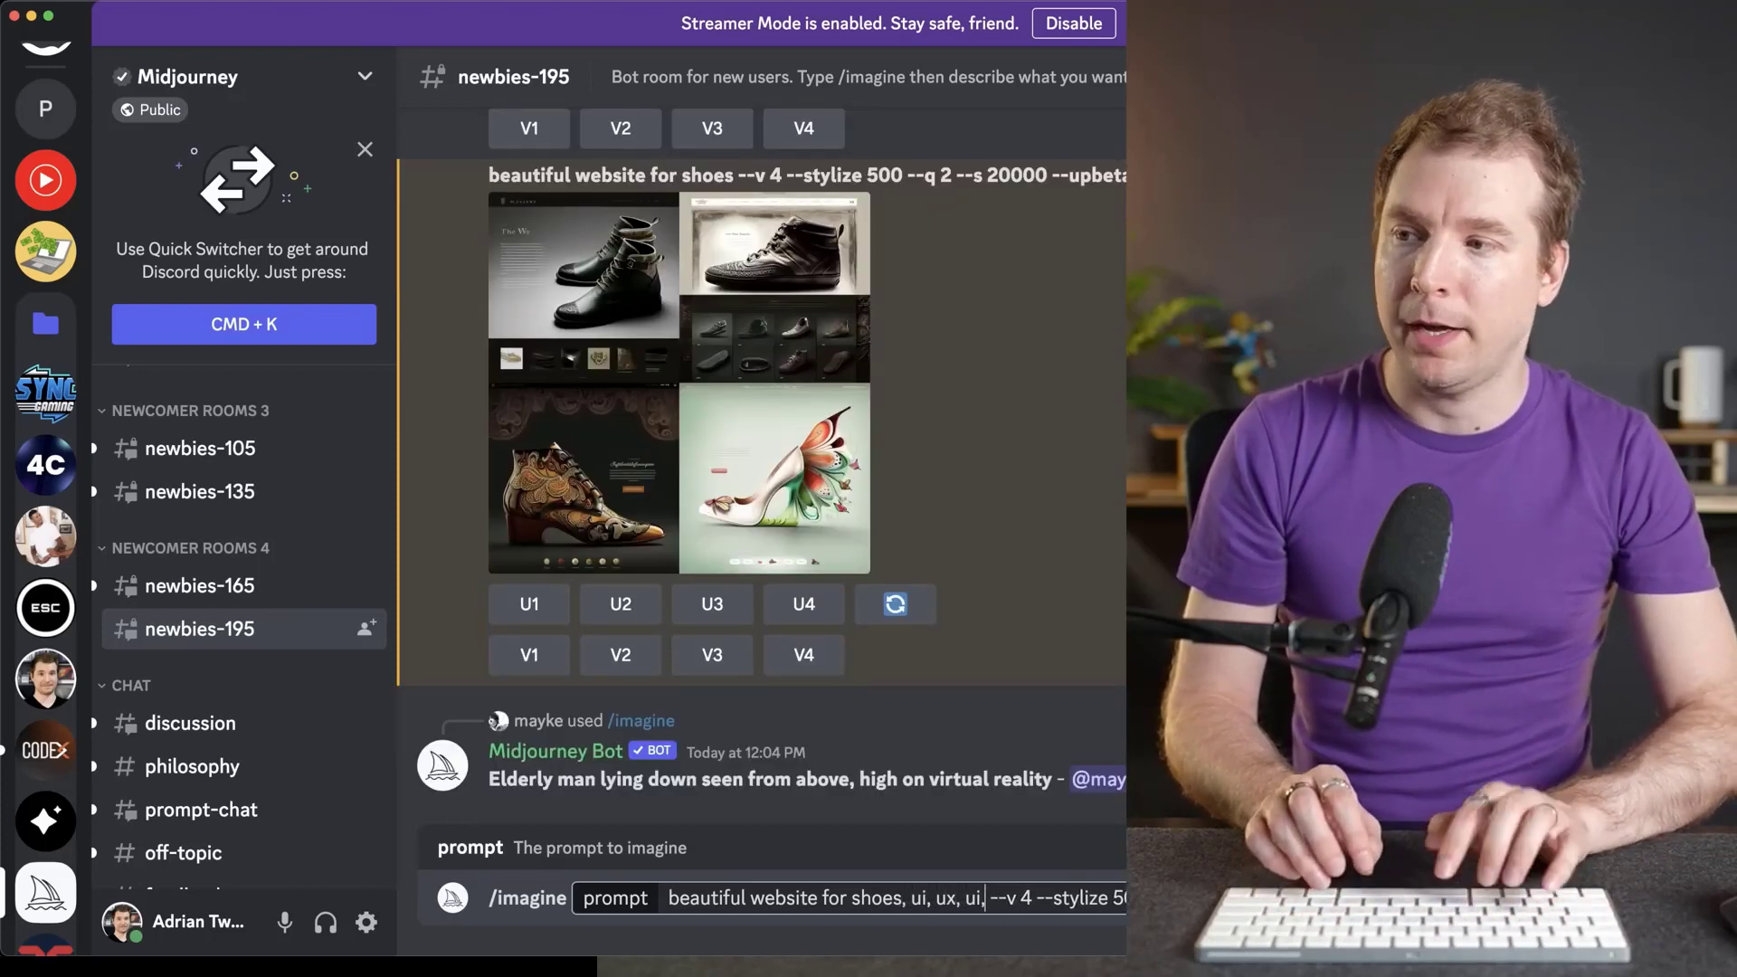
text(ux)
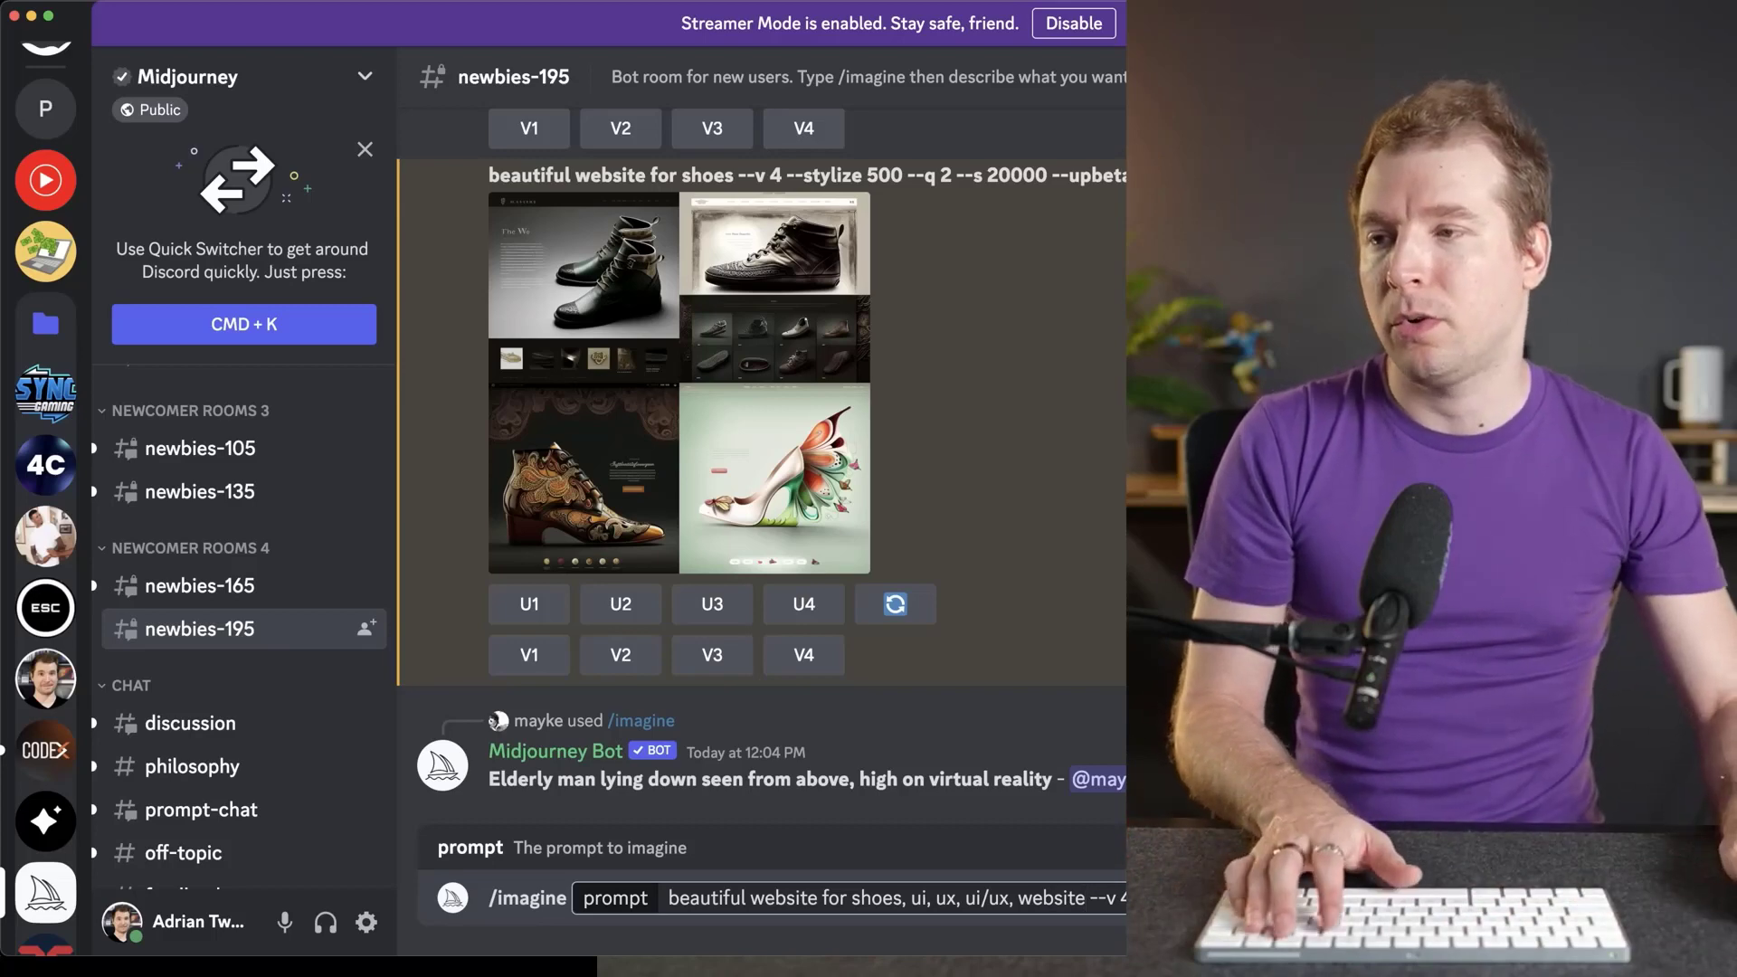
key(Return)
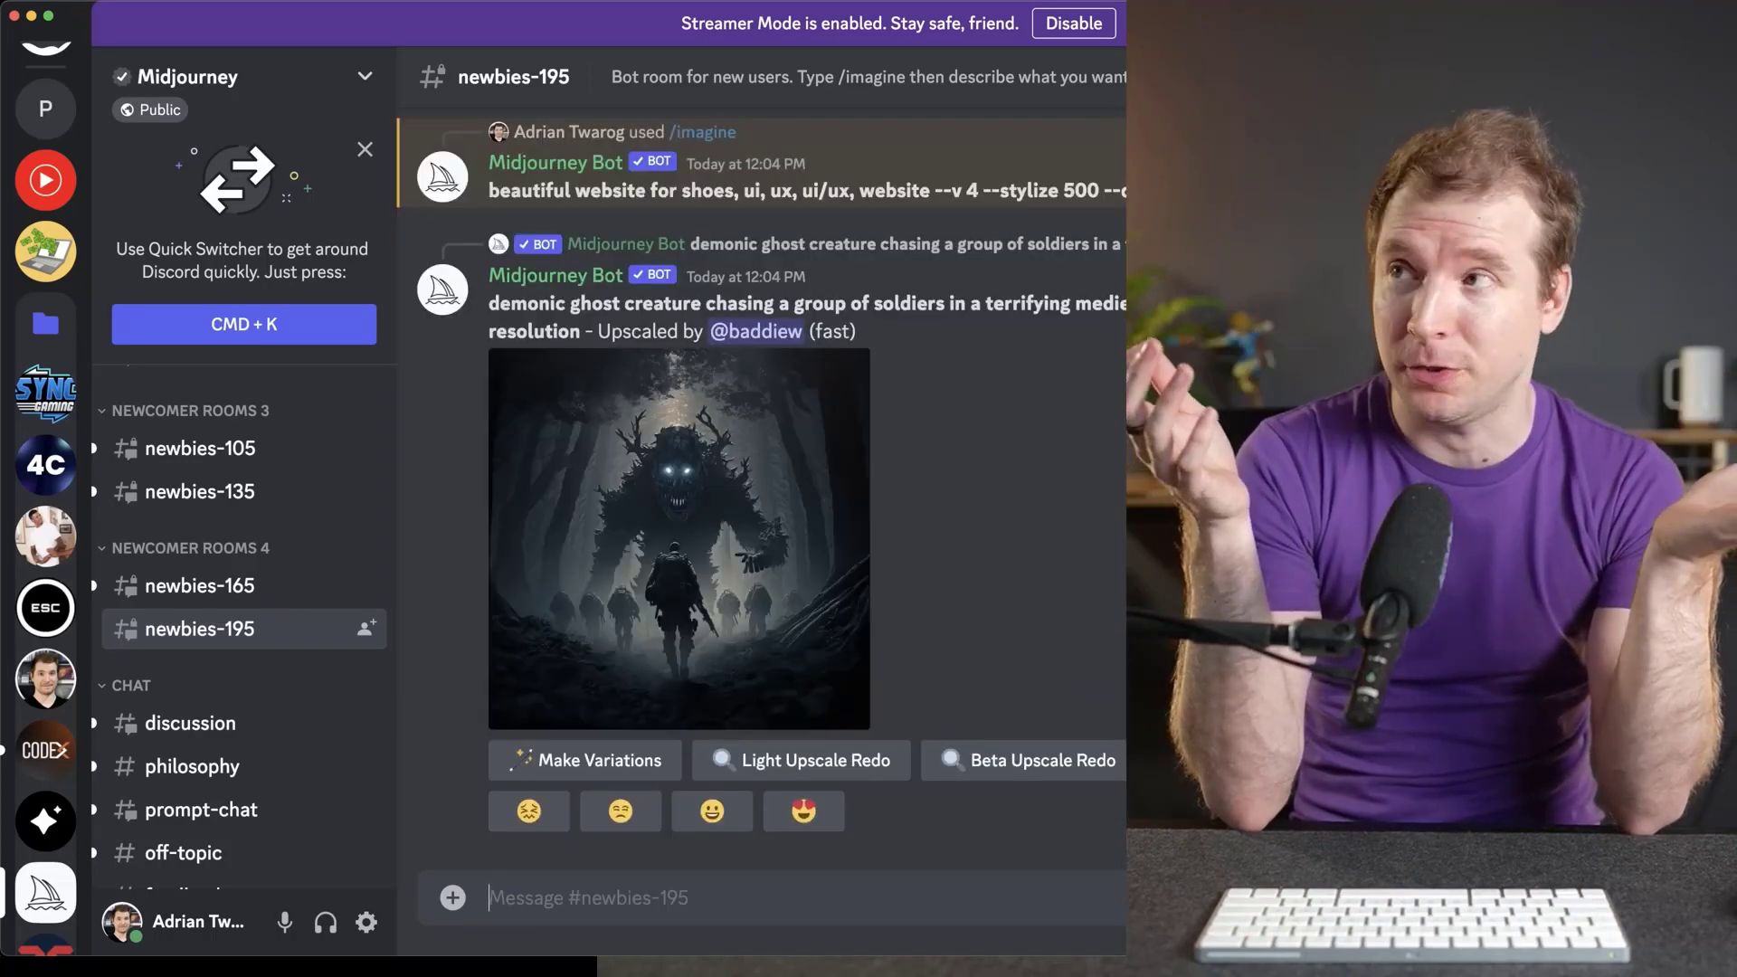
Find the images generated from the refined shoe website prompt in the channel and examine them.
scroll(795, 409, up, 2)
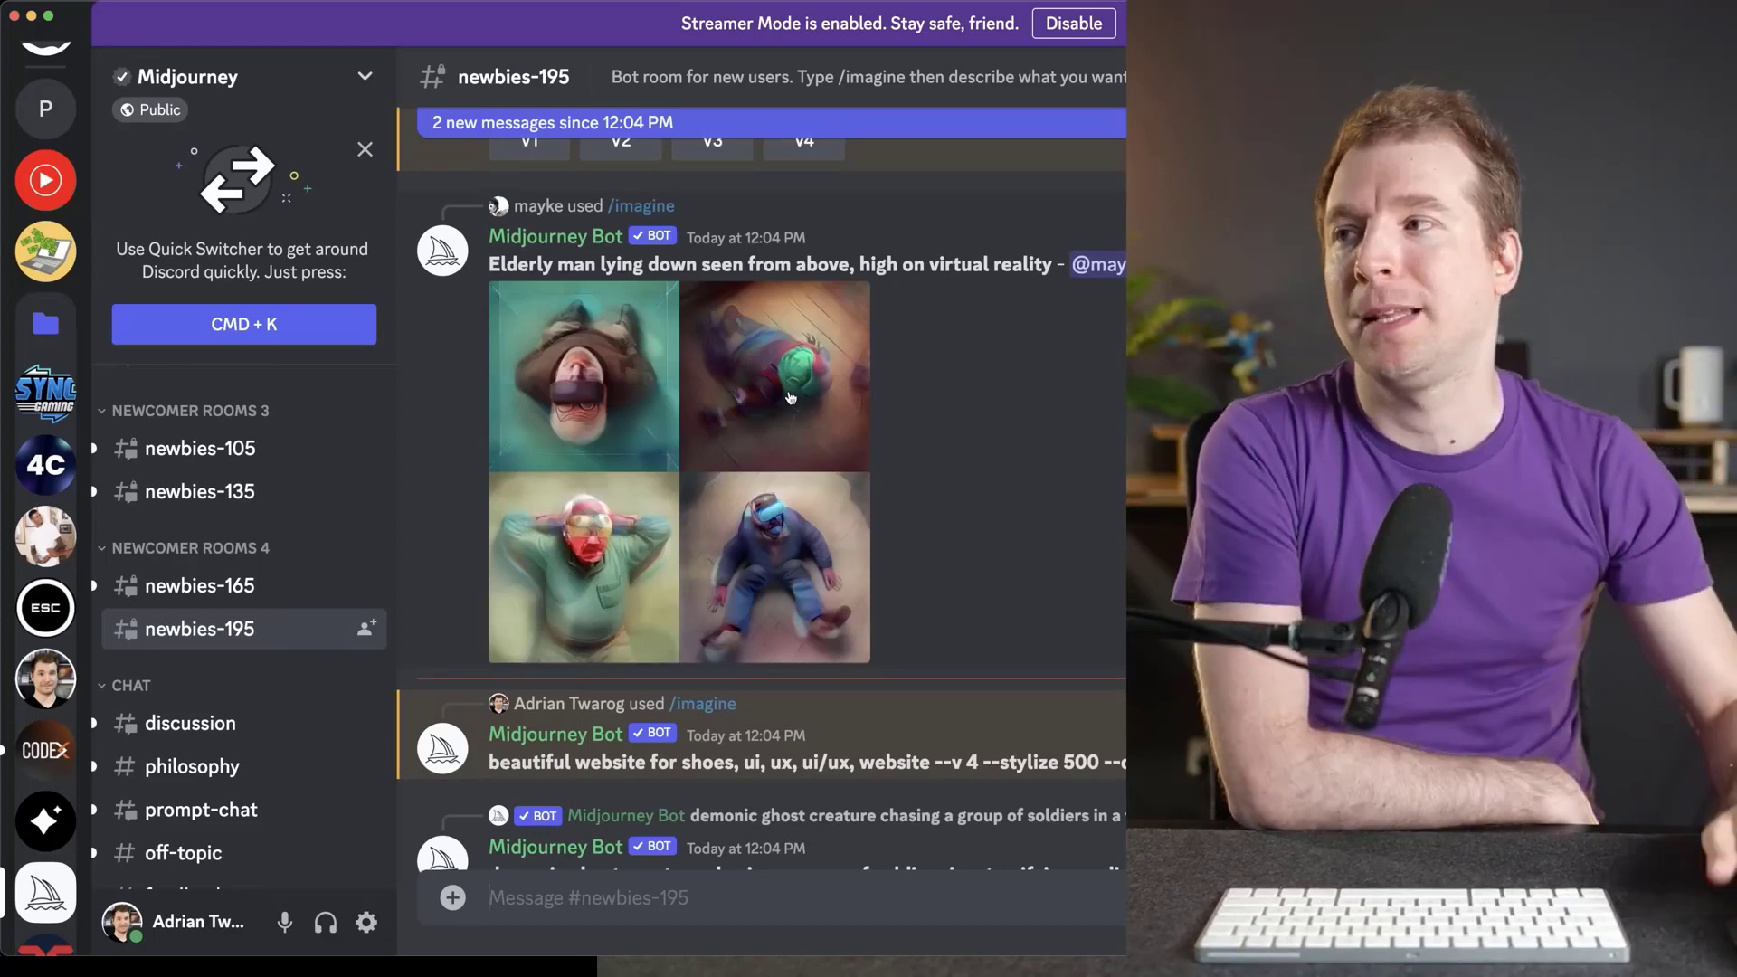
scroll(904, 389, down, 4)
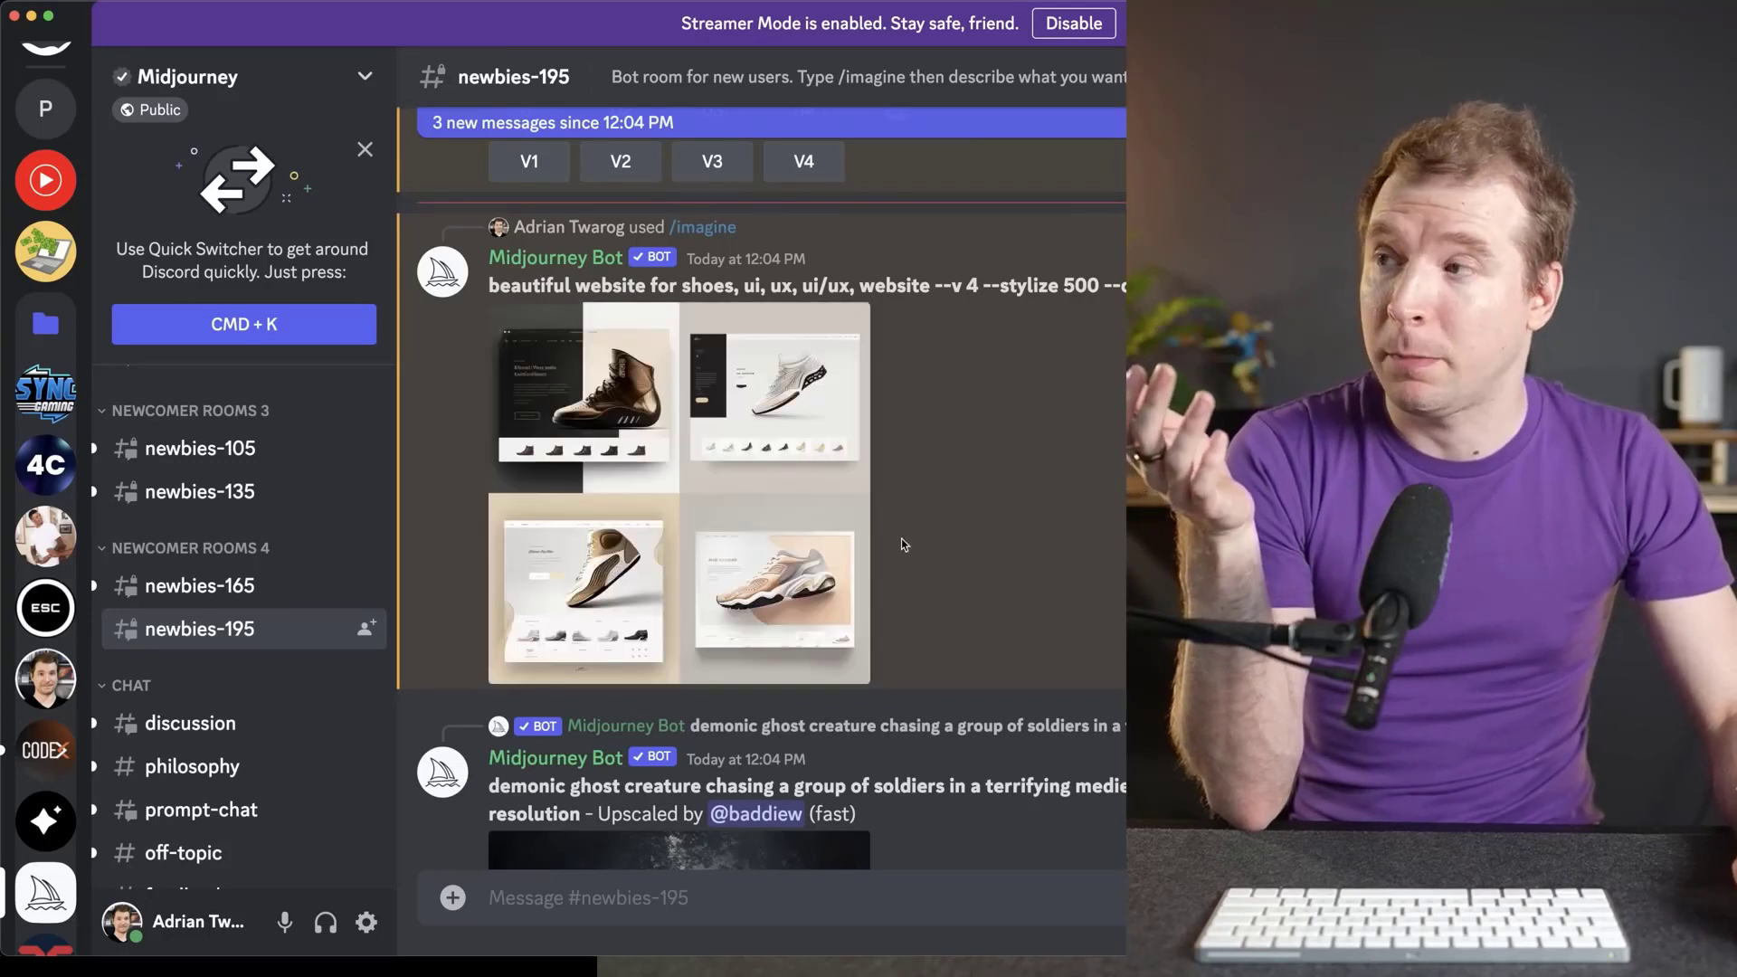
Examine the four shoe website designs from the refined prompt in the enlarged image view, then close it.
click(721, 482)
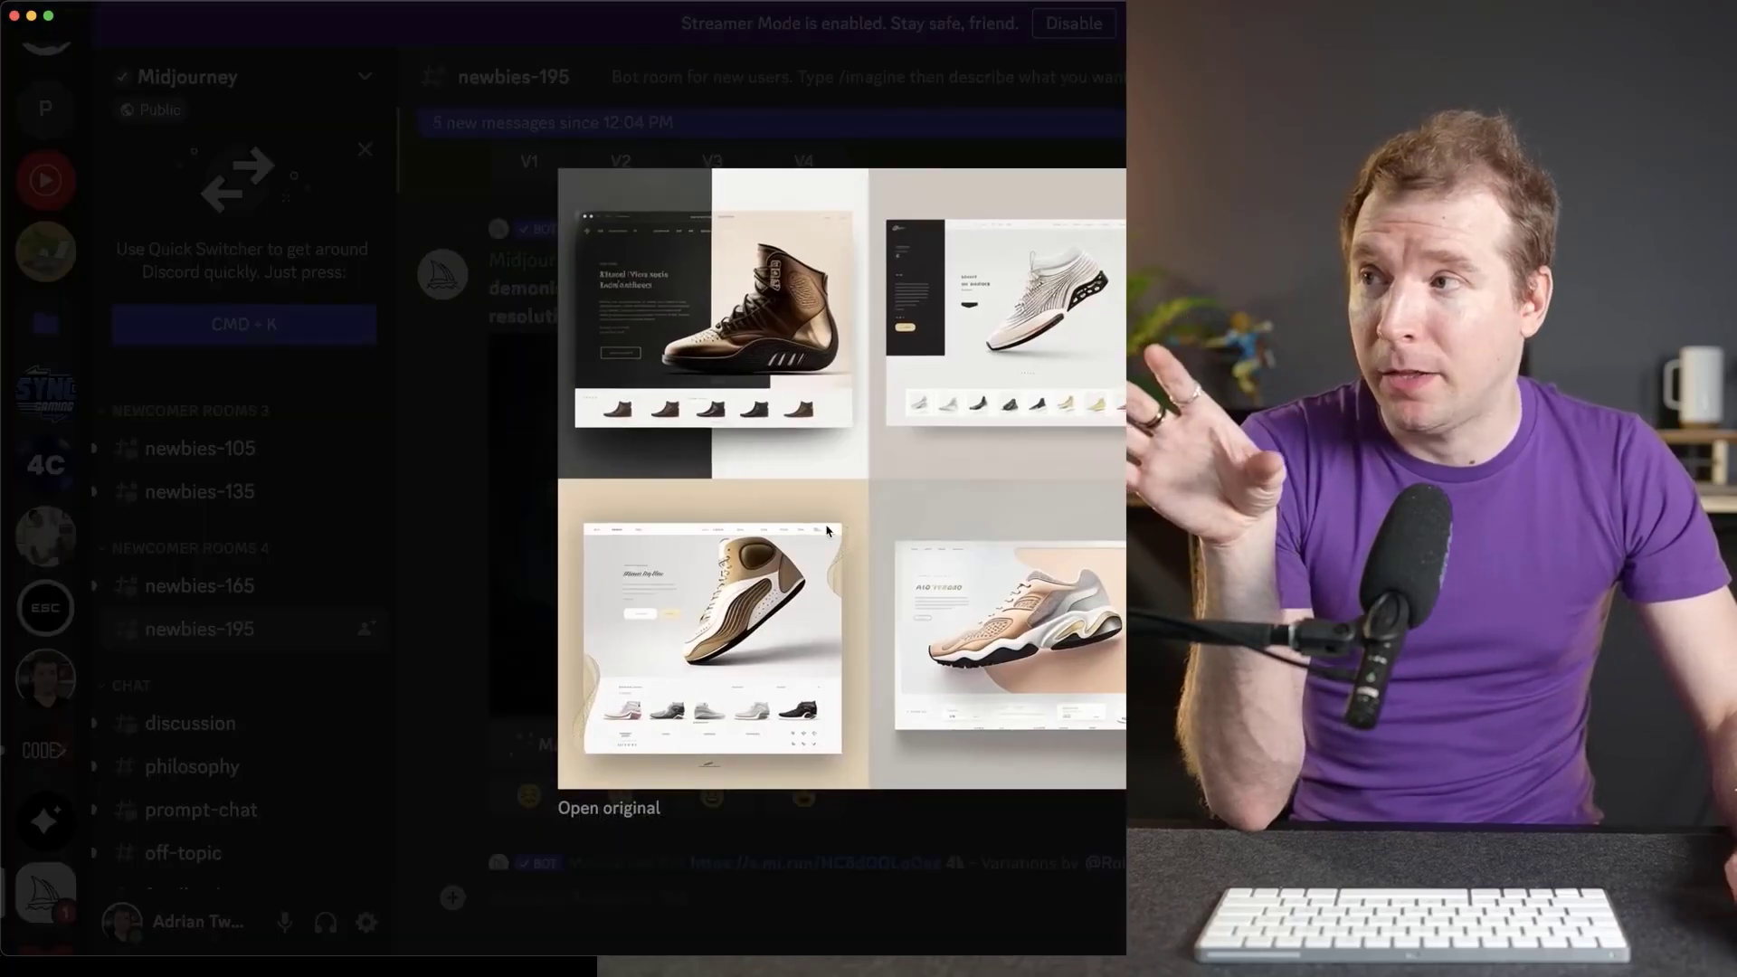
key(Escape)
scroll(726, 581, up, 5)
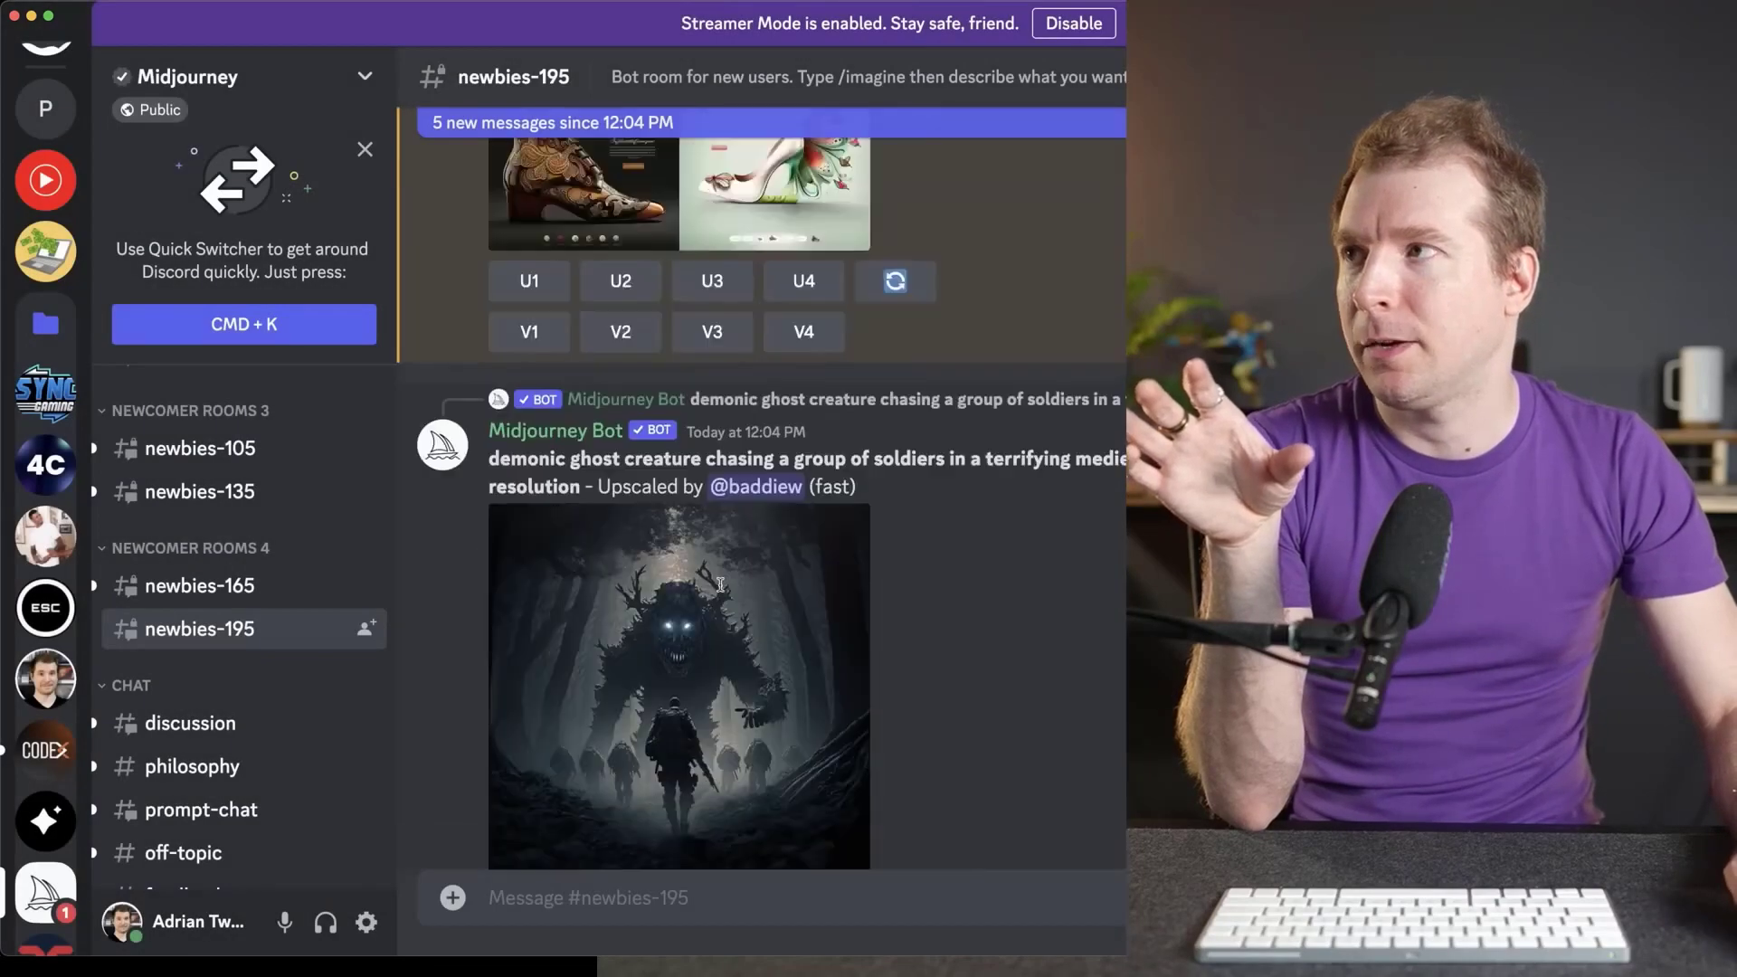
scroll(790, 592, down, 15)
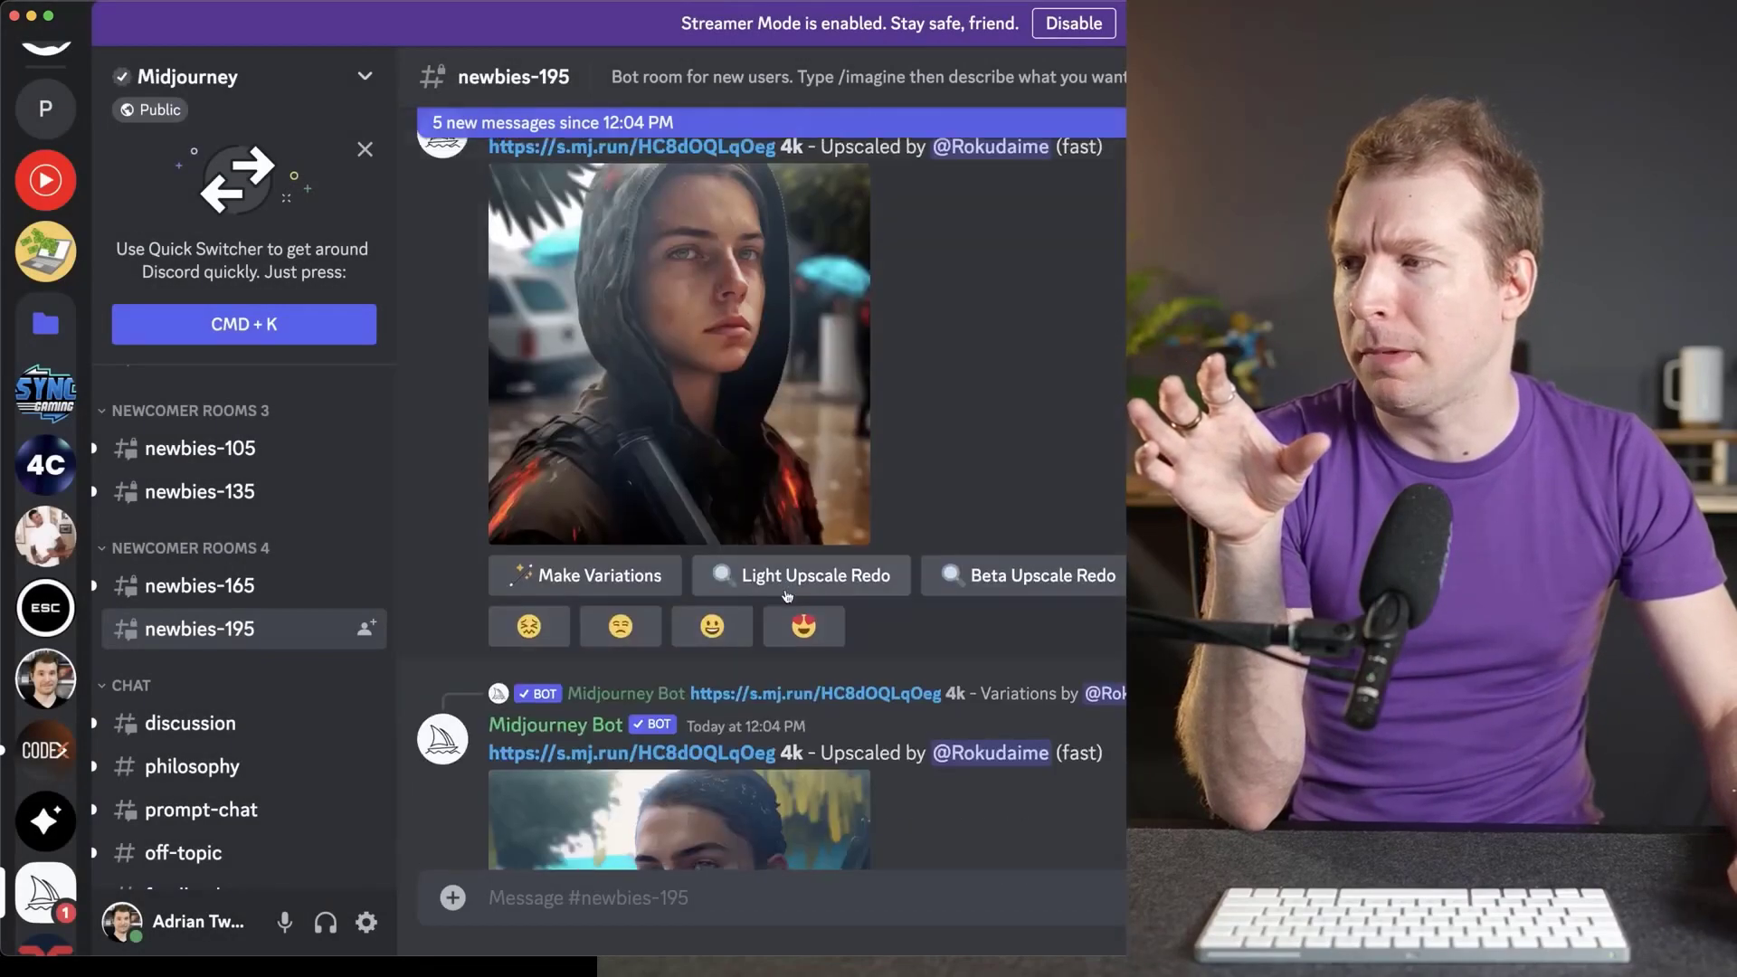
scroll(787, 597, down, 3)
click(778, 598)
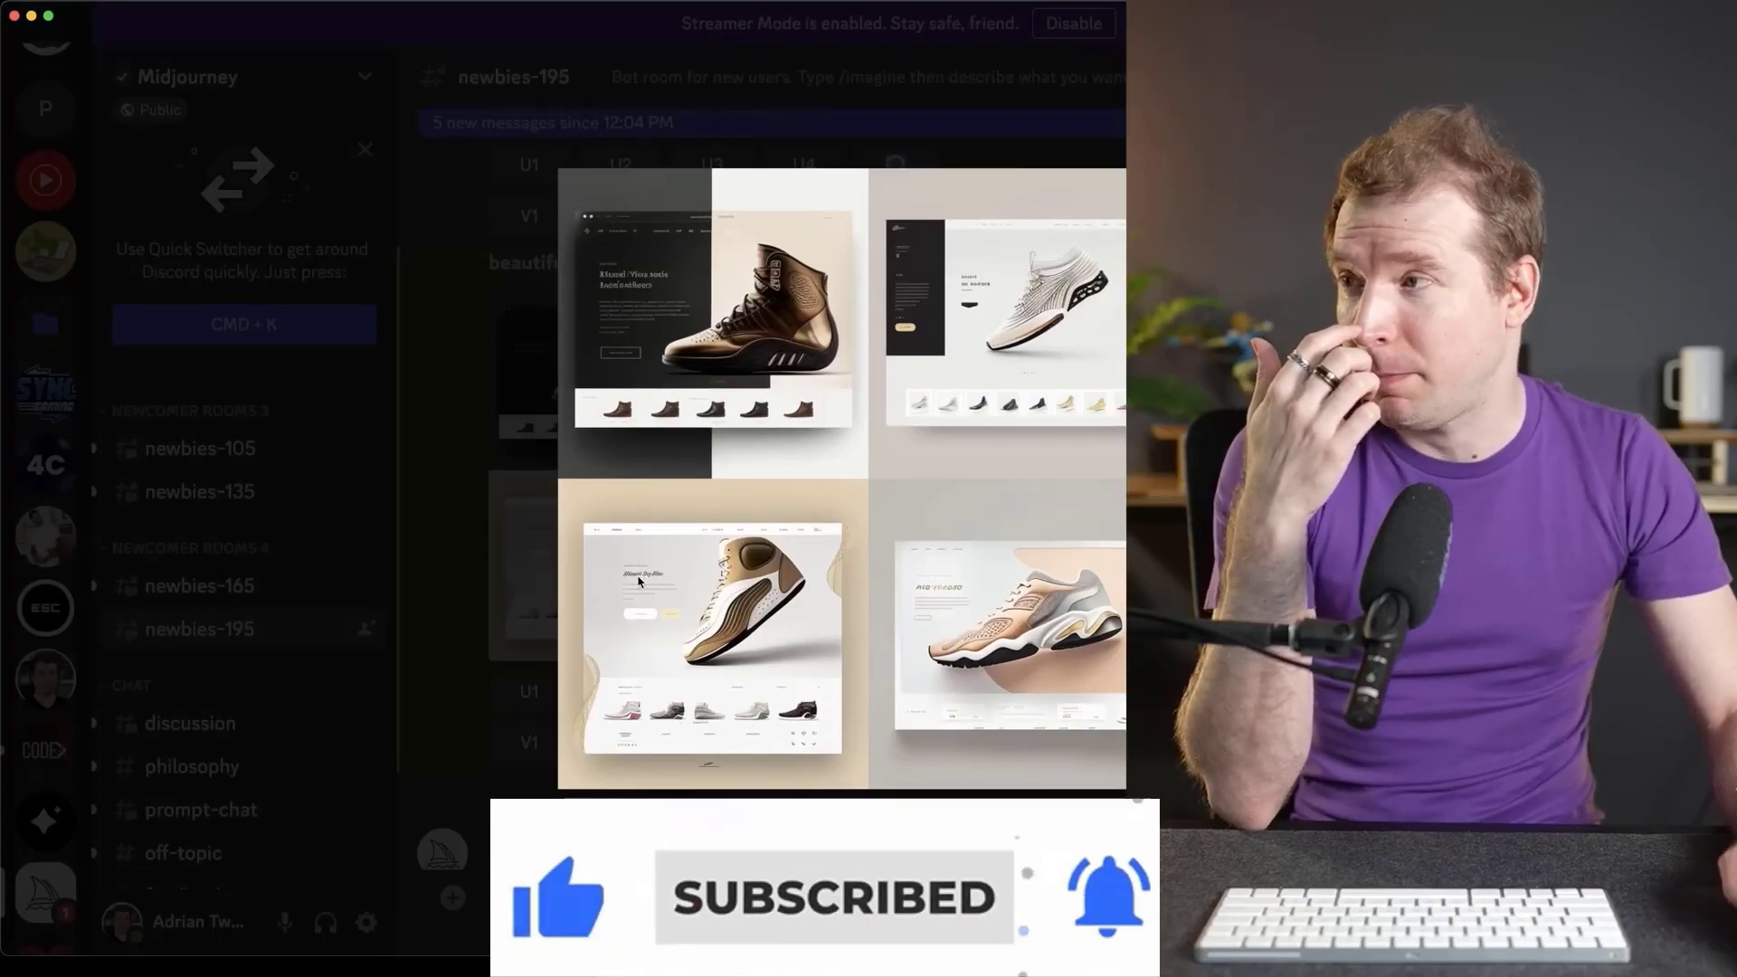
key(Escape)
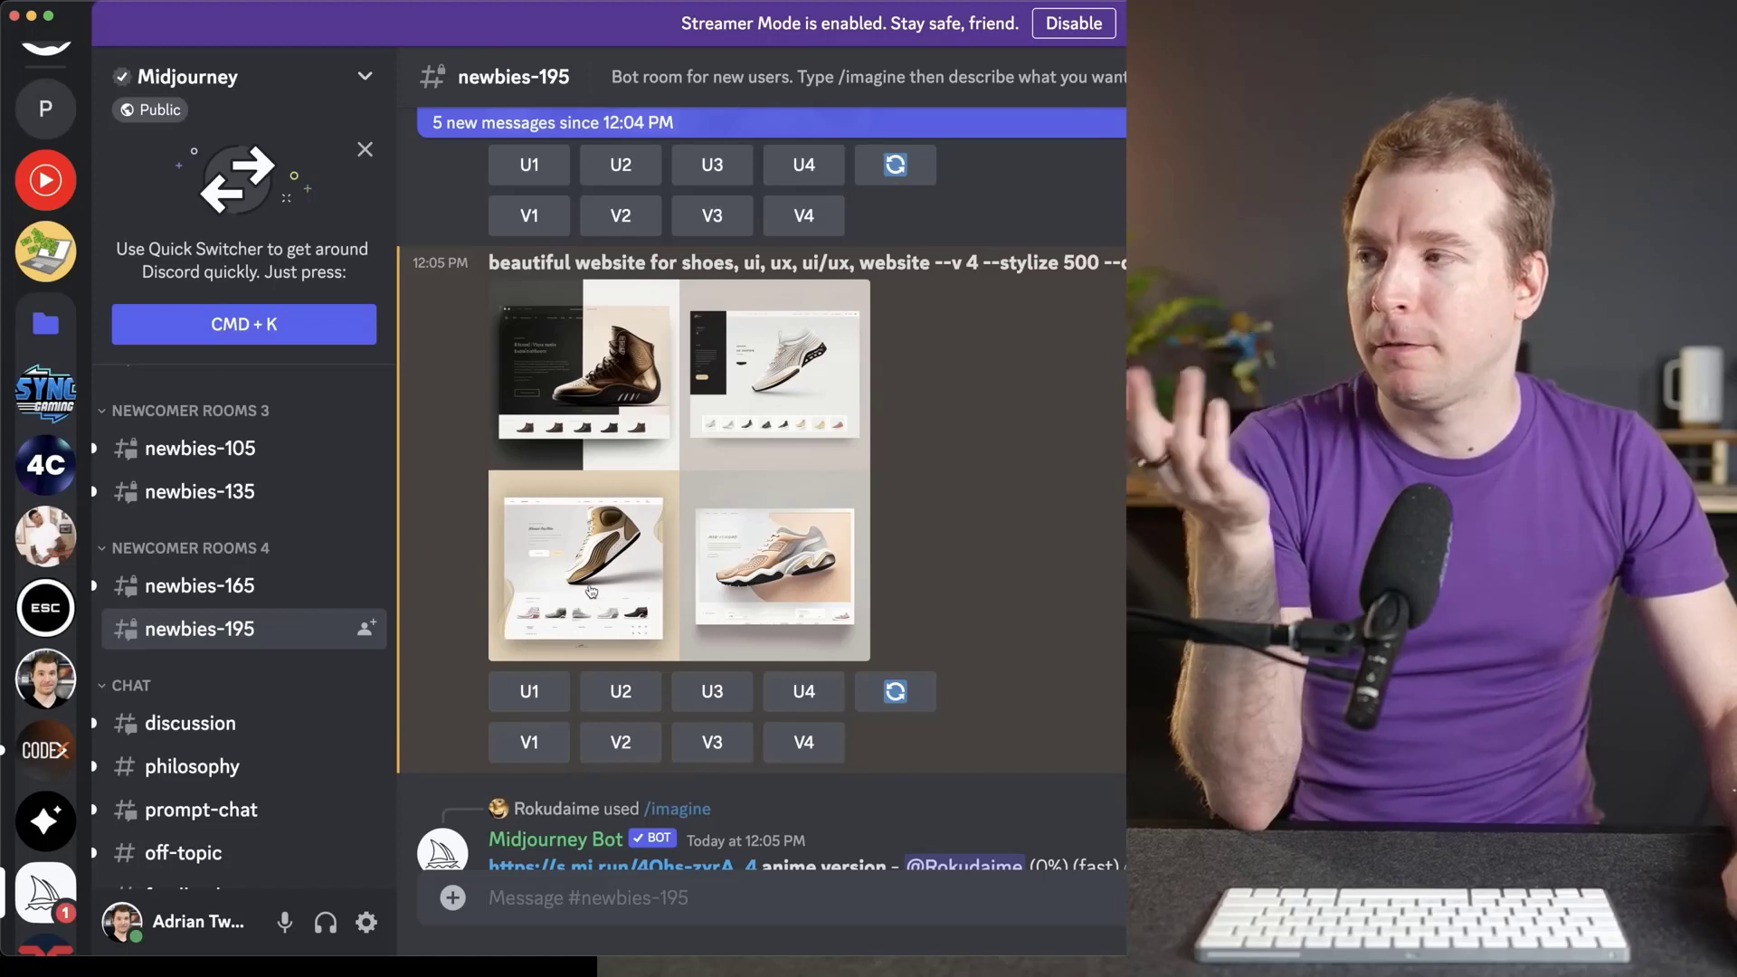
Upscale the third shoe website design and highlight the prompt text in the bot's new message.
click(712, 692)
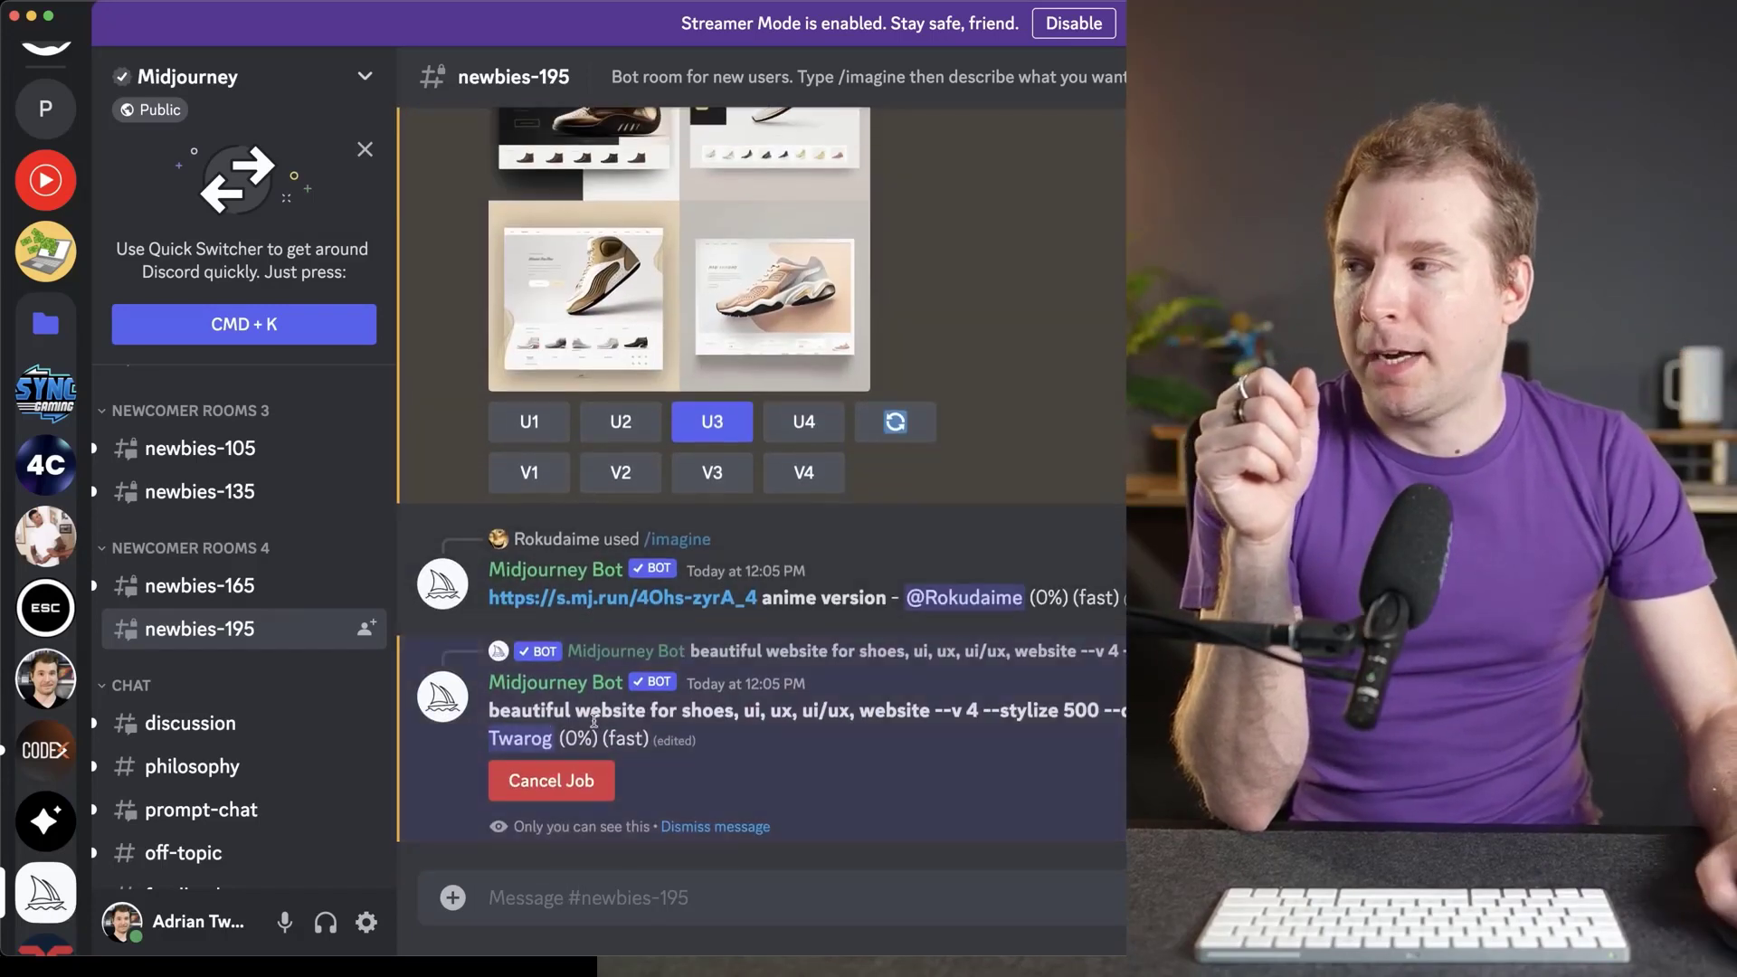
drag(490, 710, 1121, 711)
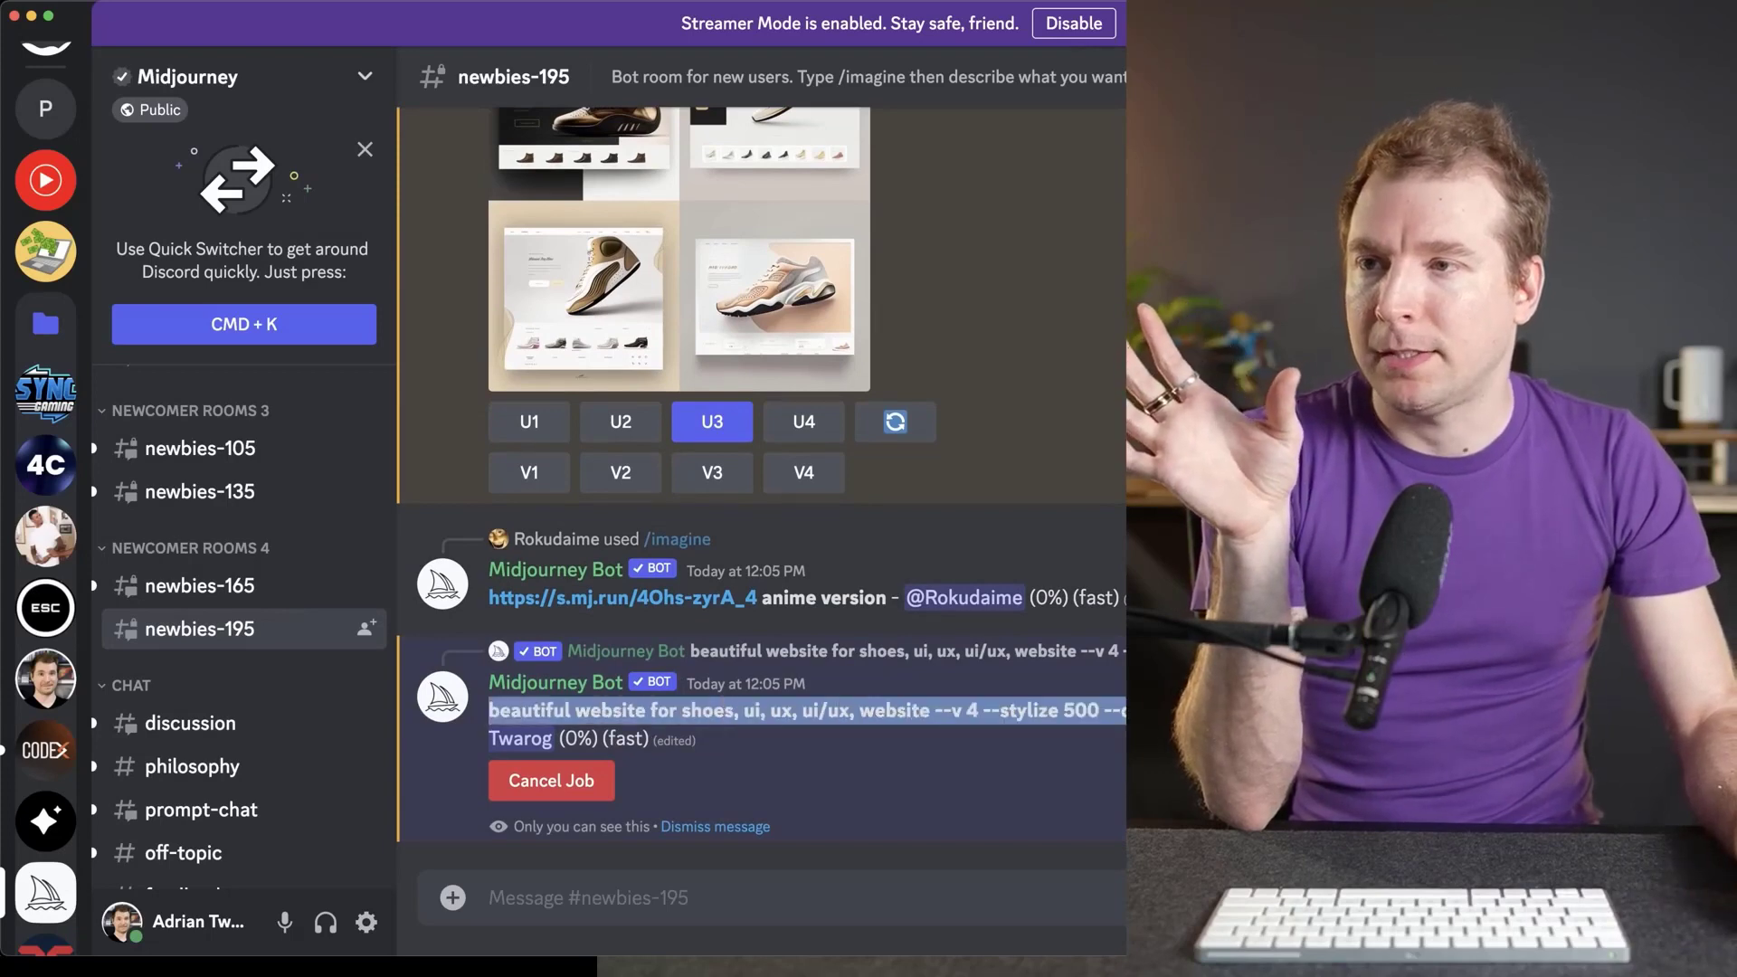
click(1121, 711)
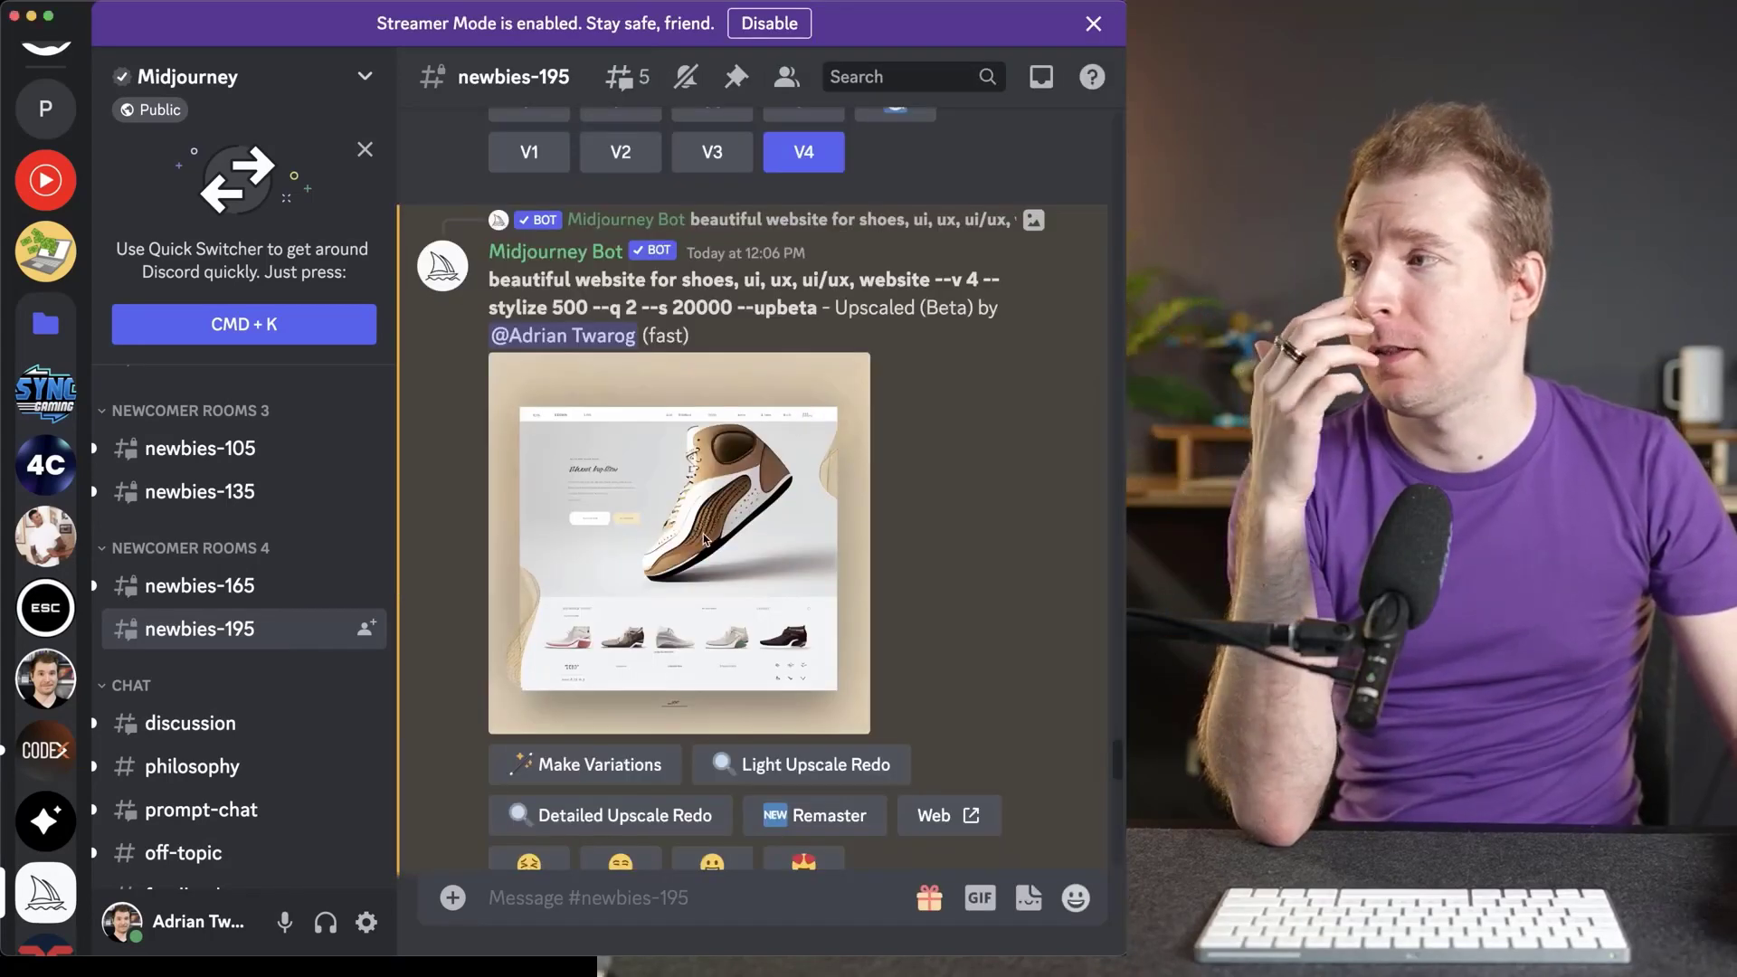
Examine the upscaled brown and white shoe website design at a larger magnification, then close the image.
click(671, 537)
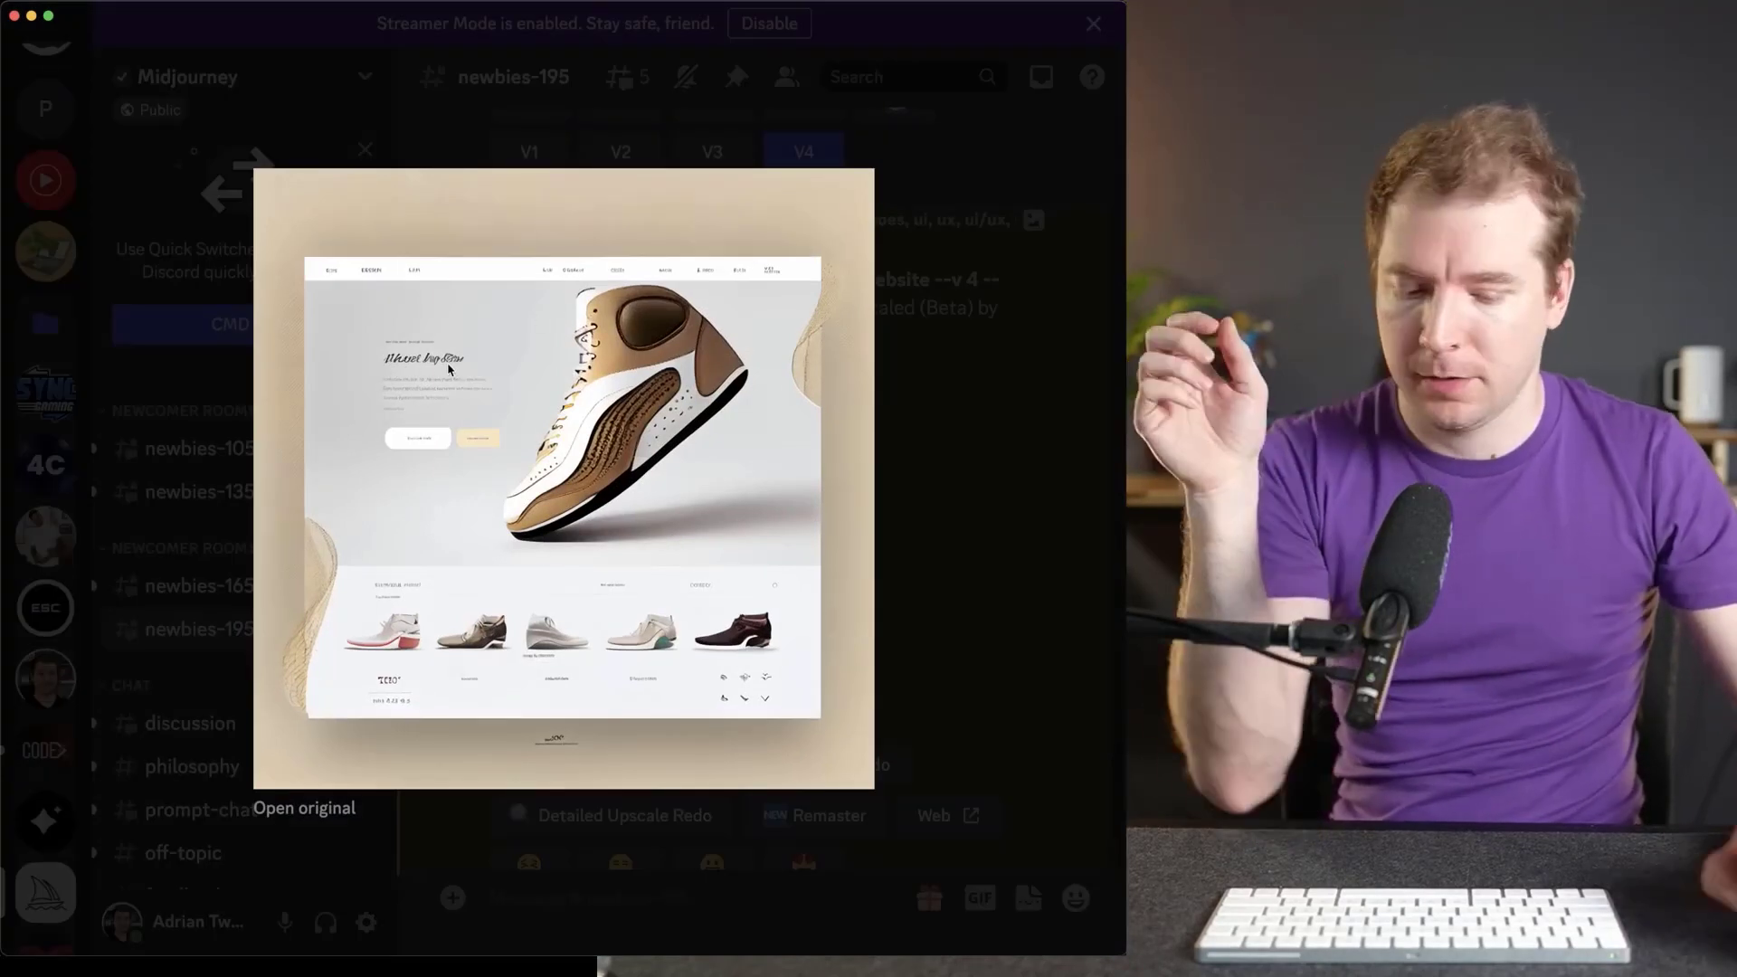
key(super+equal)
key(super+equal)
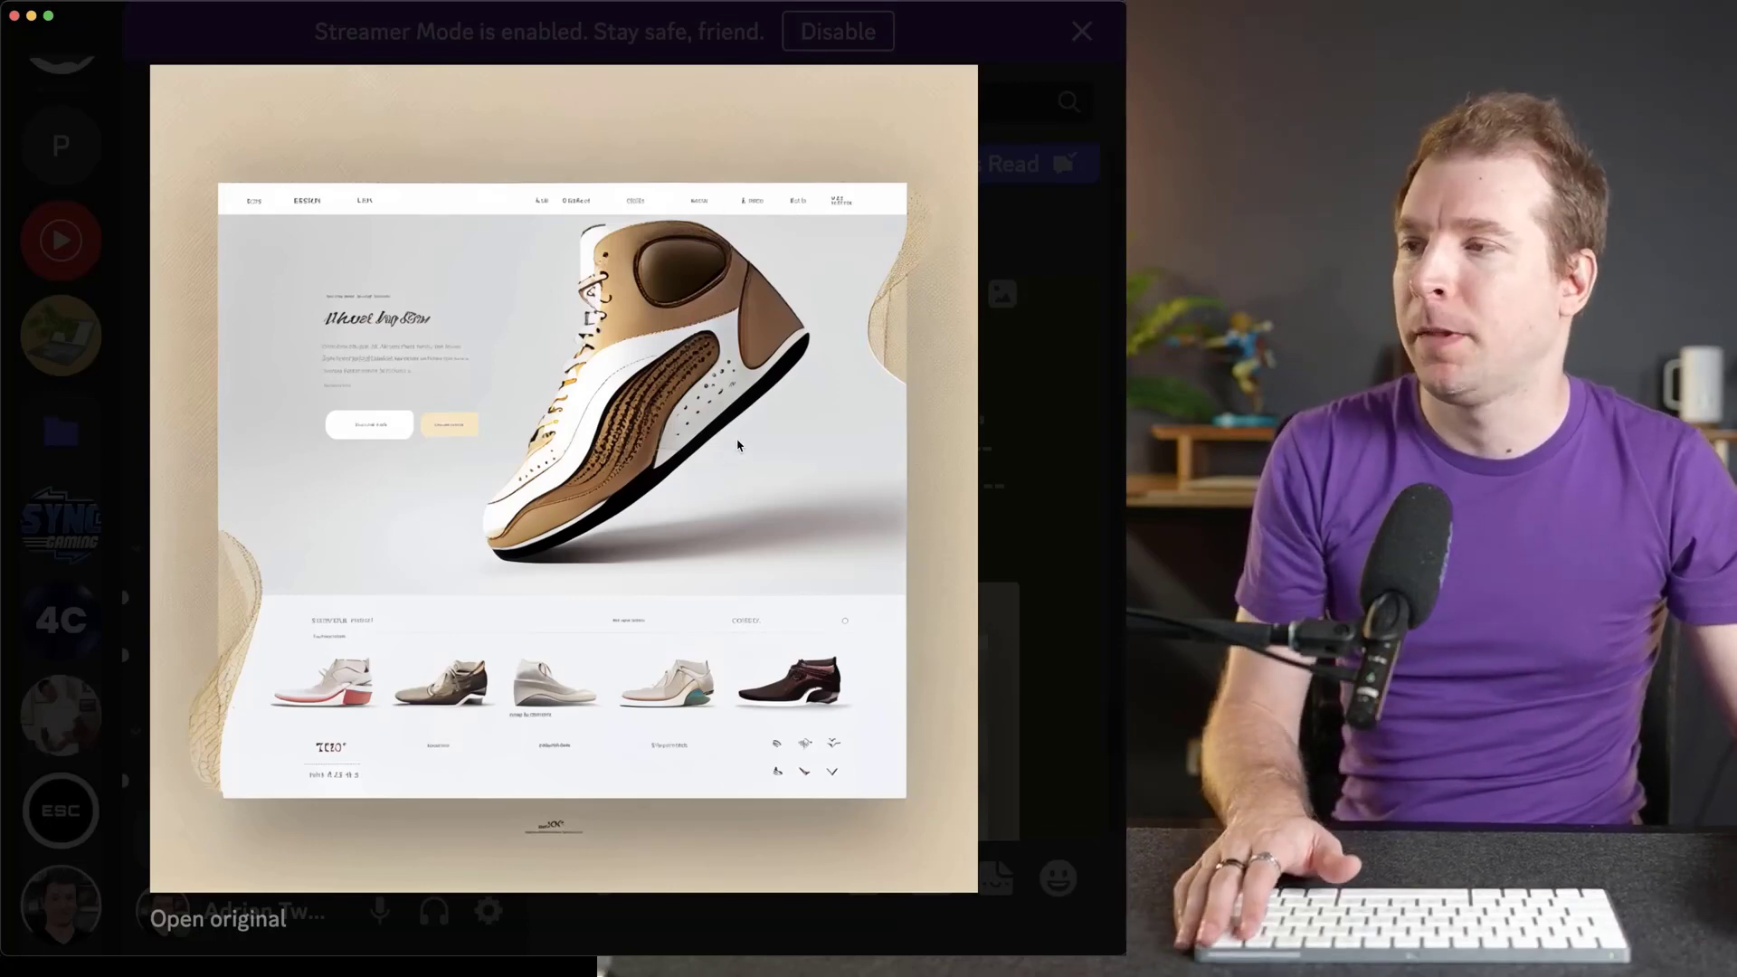
key(Escape)
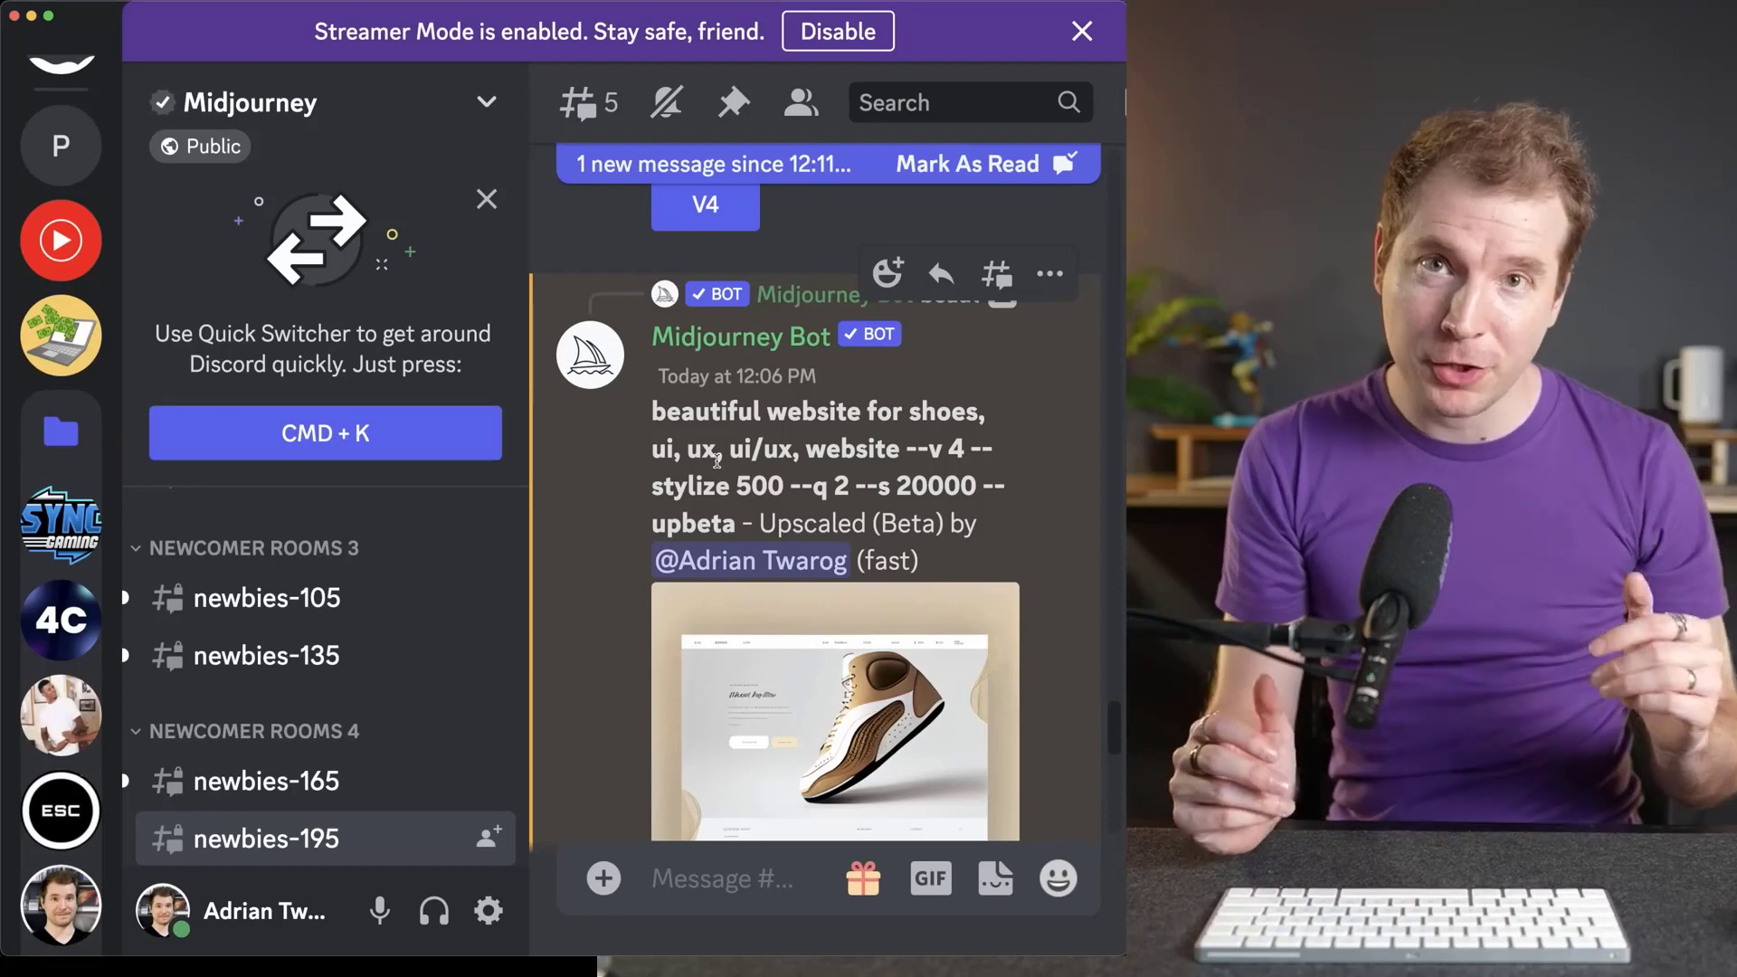
Copy the prompt "beautiful website for shoes, ui, ux, ui/ux, website --v 4 --stylize 500" into a new /imagine command, restoring the normal interface zoom.
drag(653, 412, 776, 486)
key(super+c)
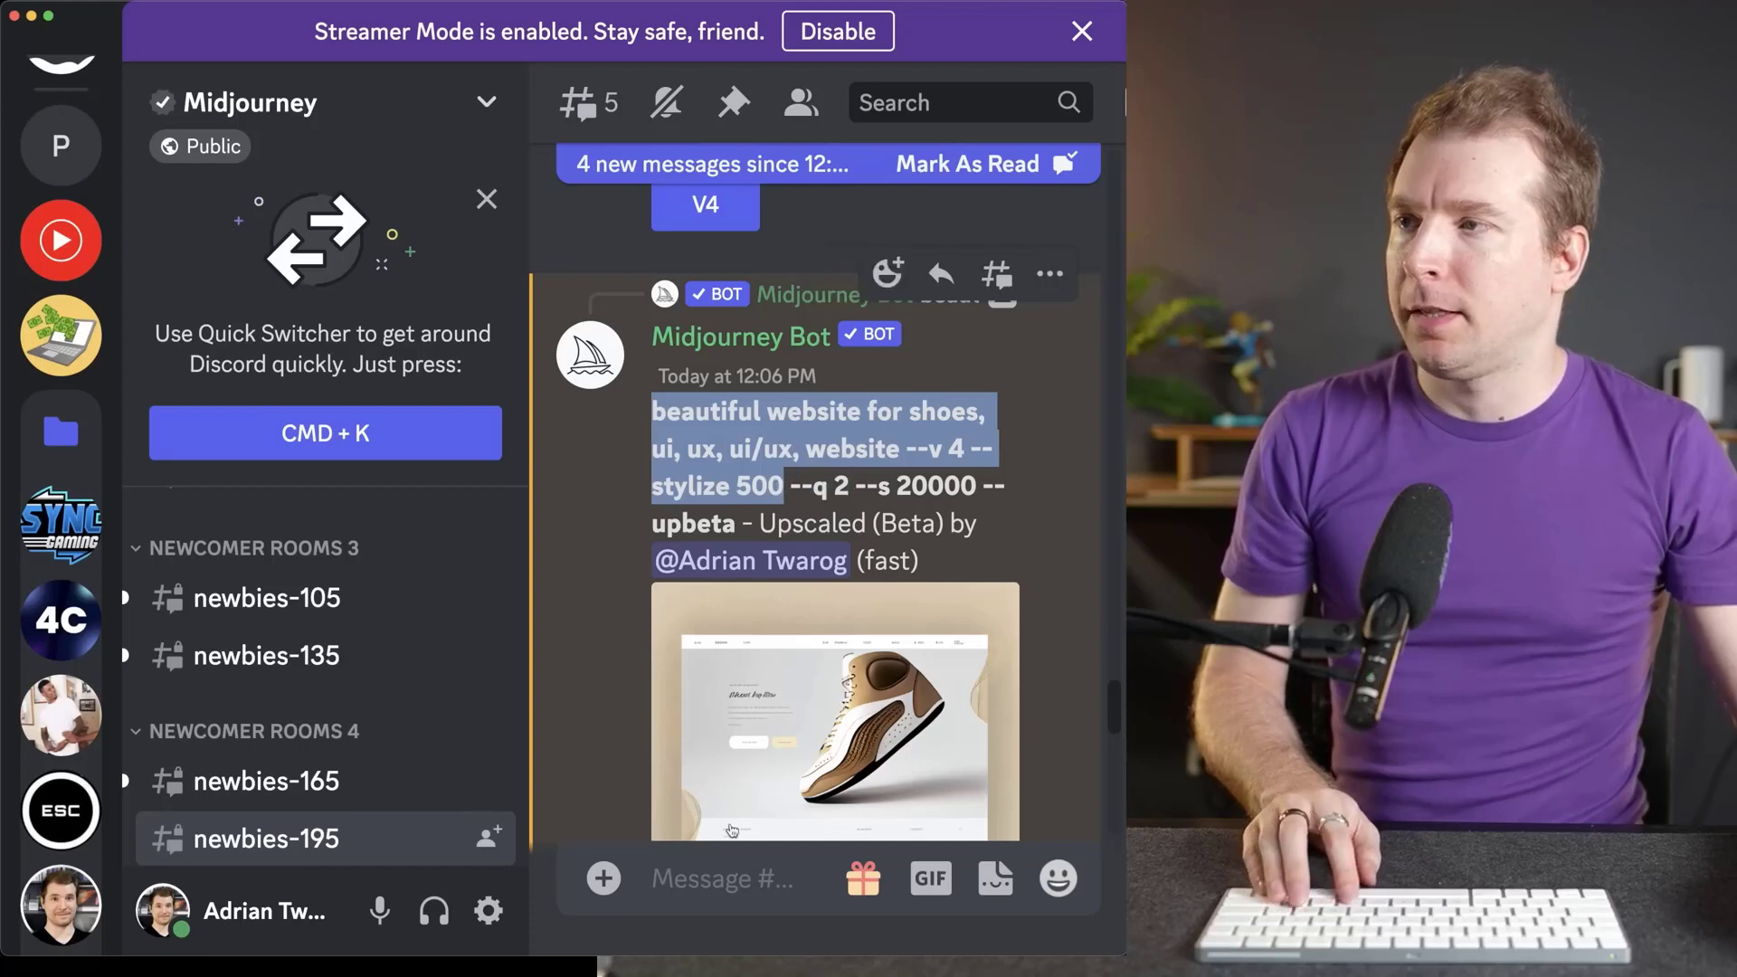
click(713, 873)
scroll(747, 733, down, 5)
scroll(748, 733, down, 1)
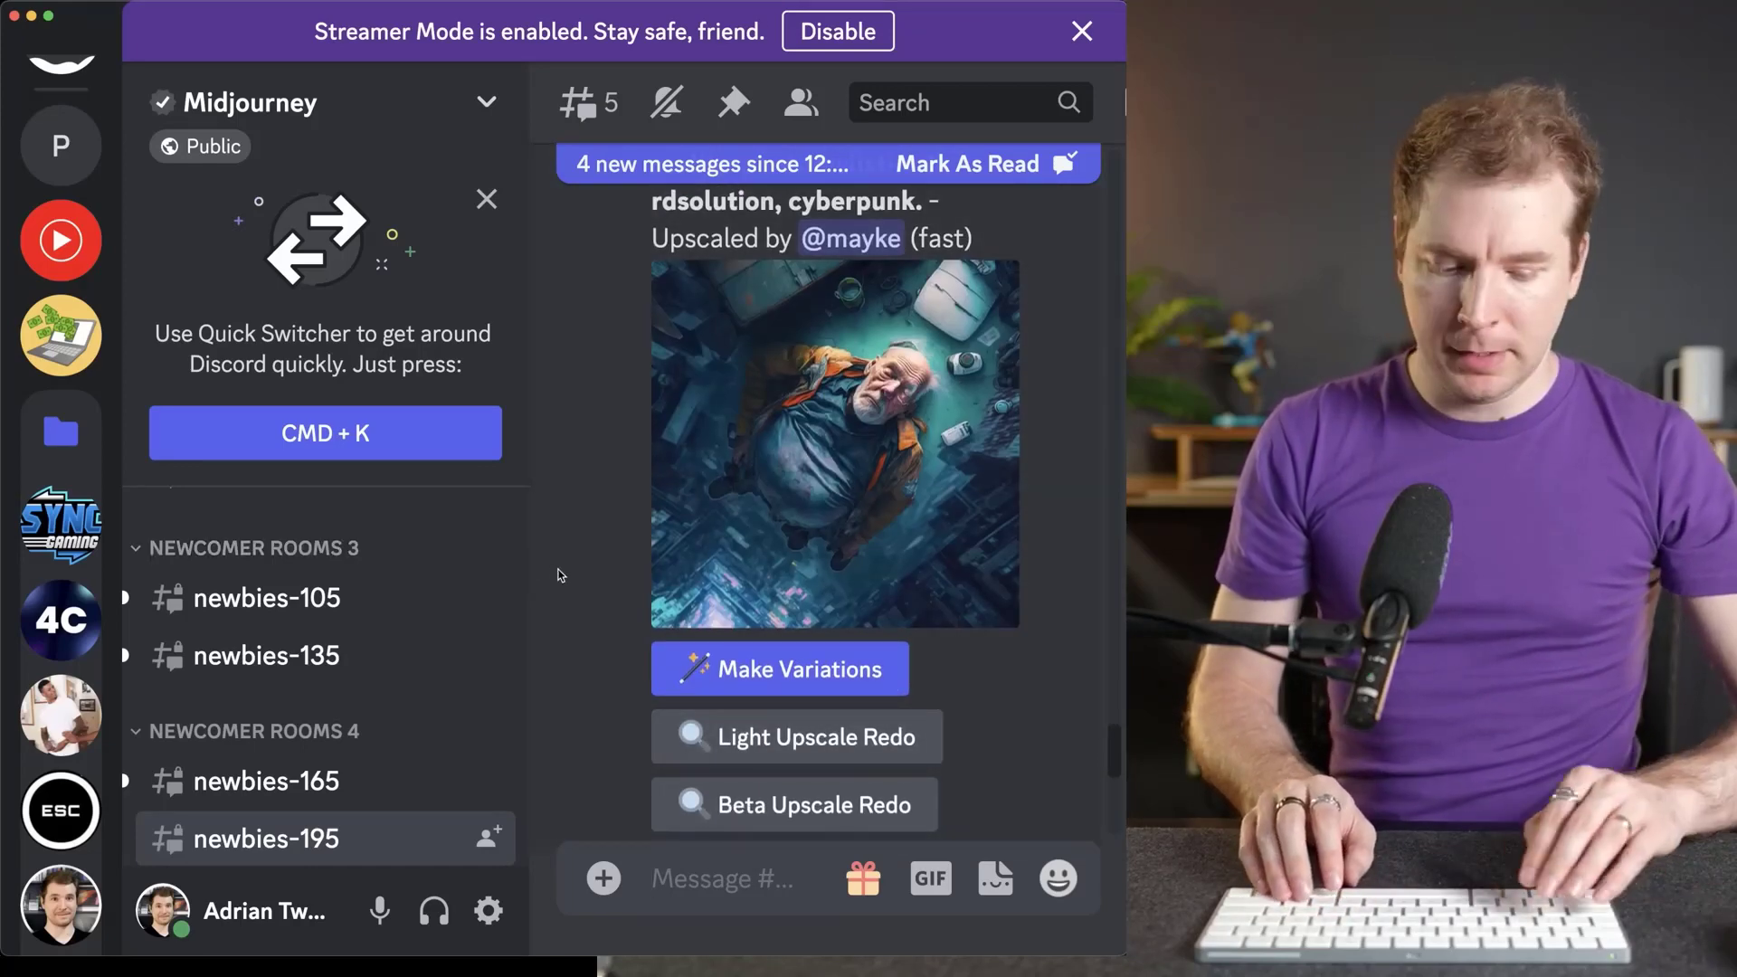
key(super+minus)
key(super+minus)
scroll(611, 829, down, 10)
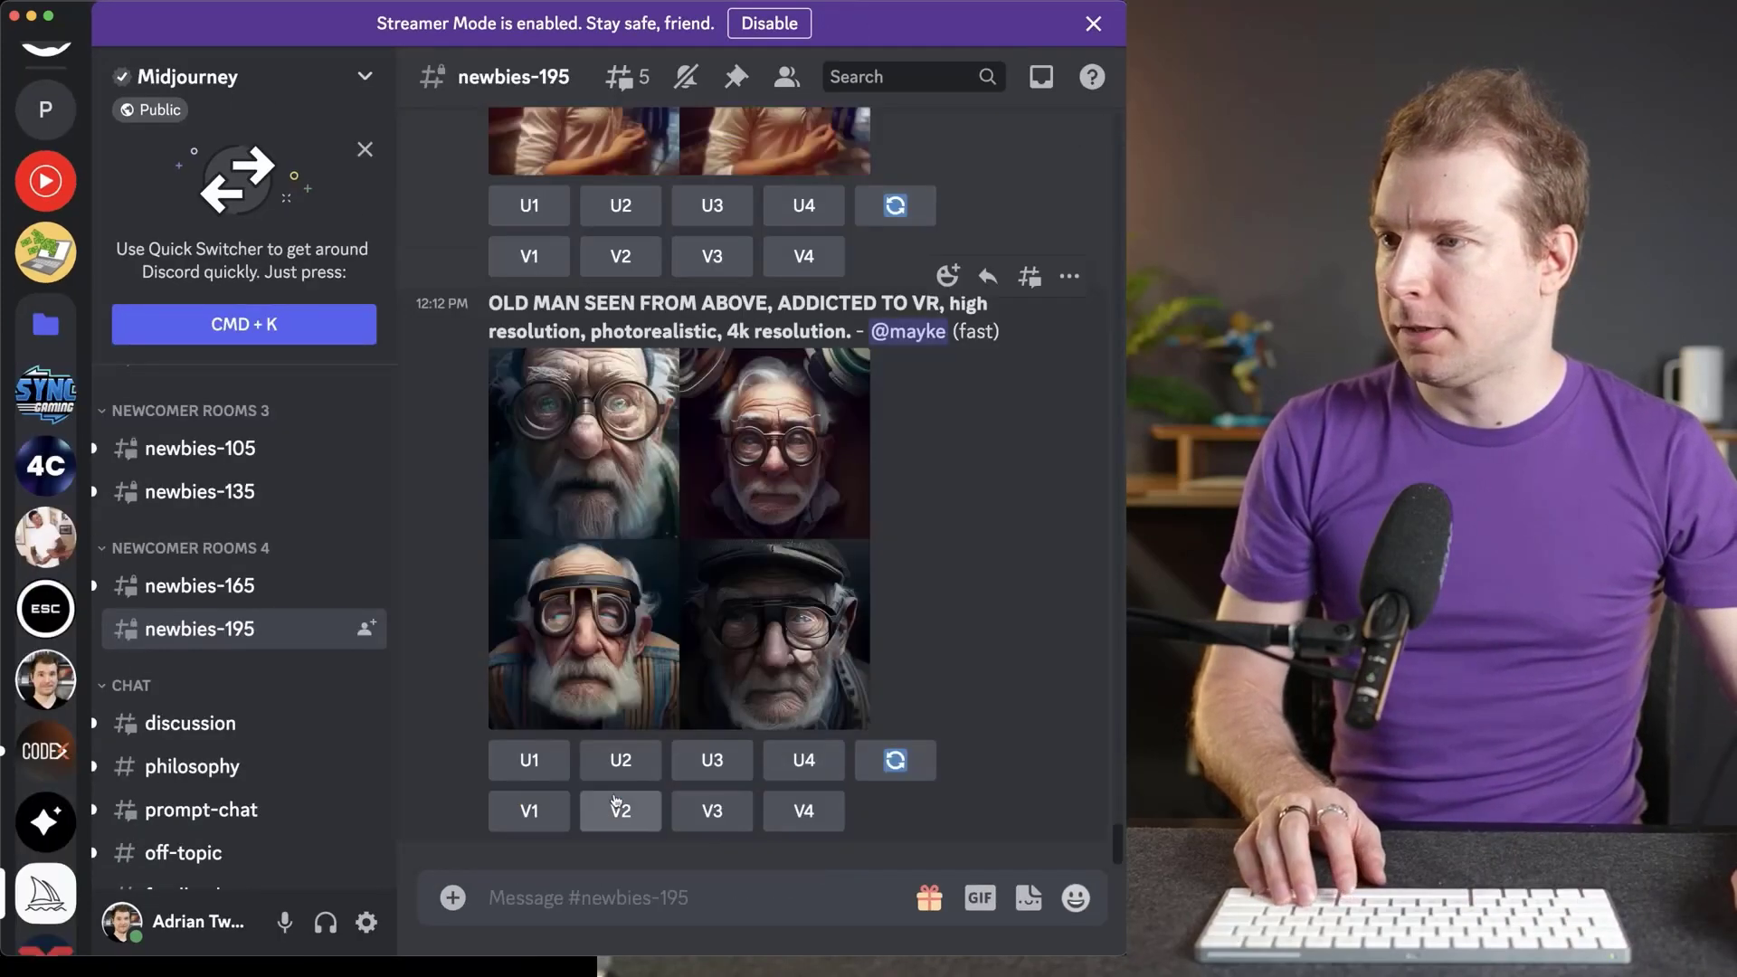
text(/imag)
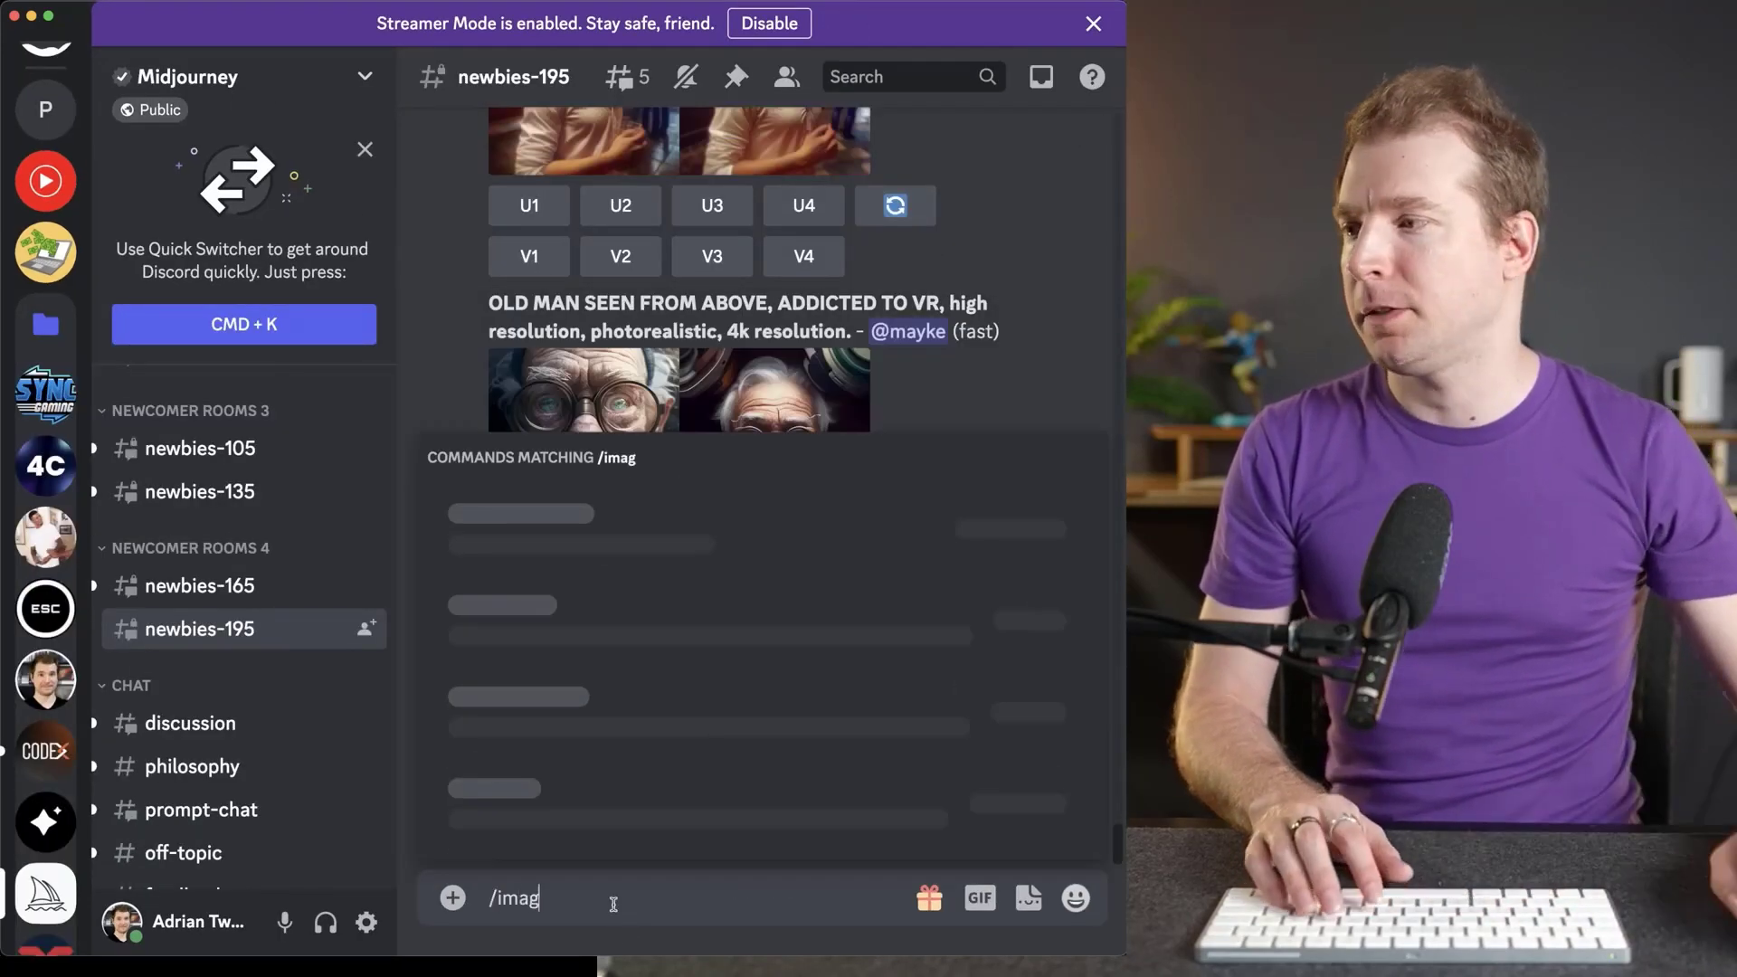
click(615, 828)
key(super+v)
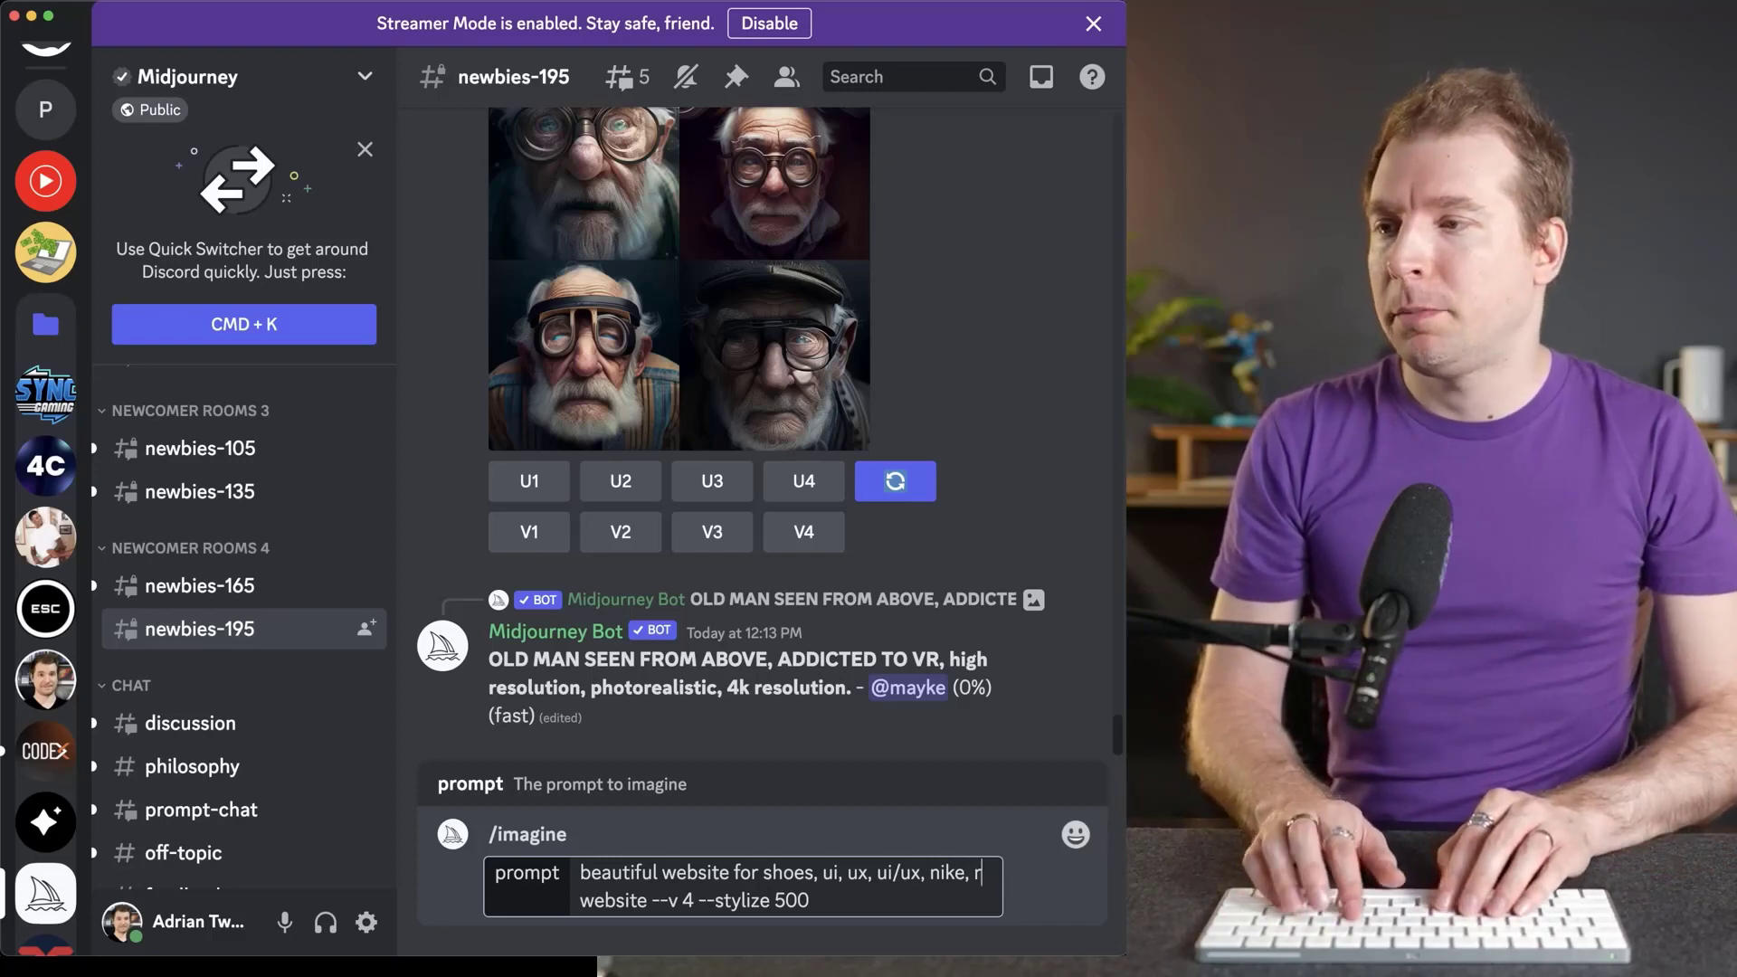
Insert "nike, red, blue, teal, yellow, running person," after "ui/ux," in the prompt.
text(ed, blue green)
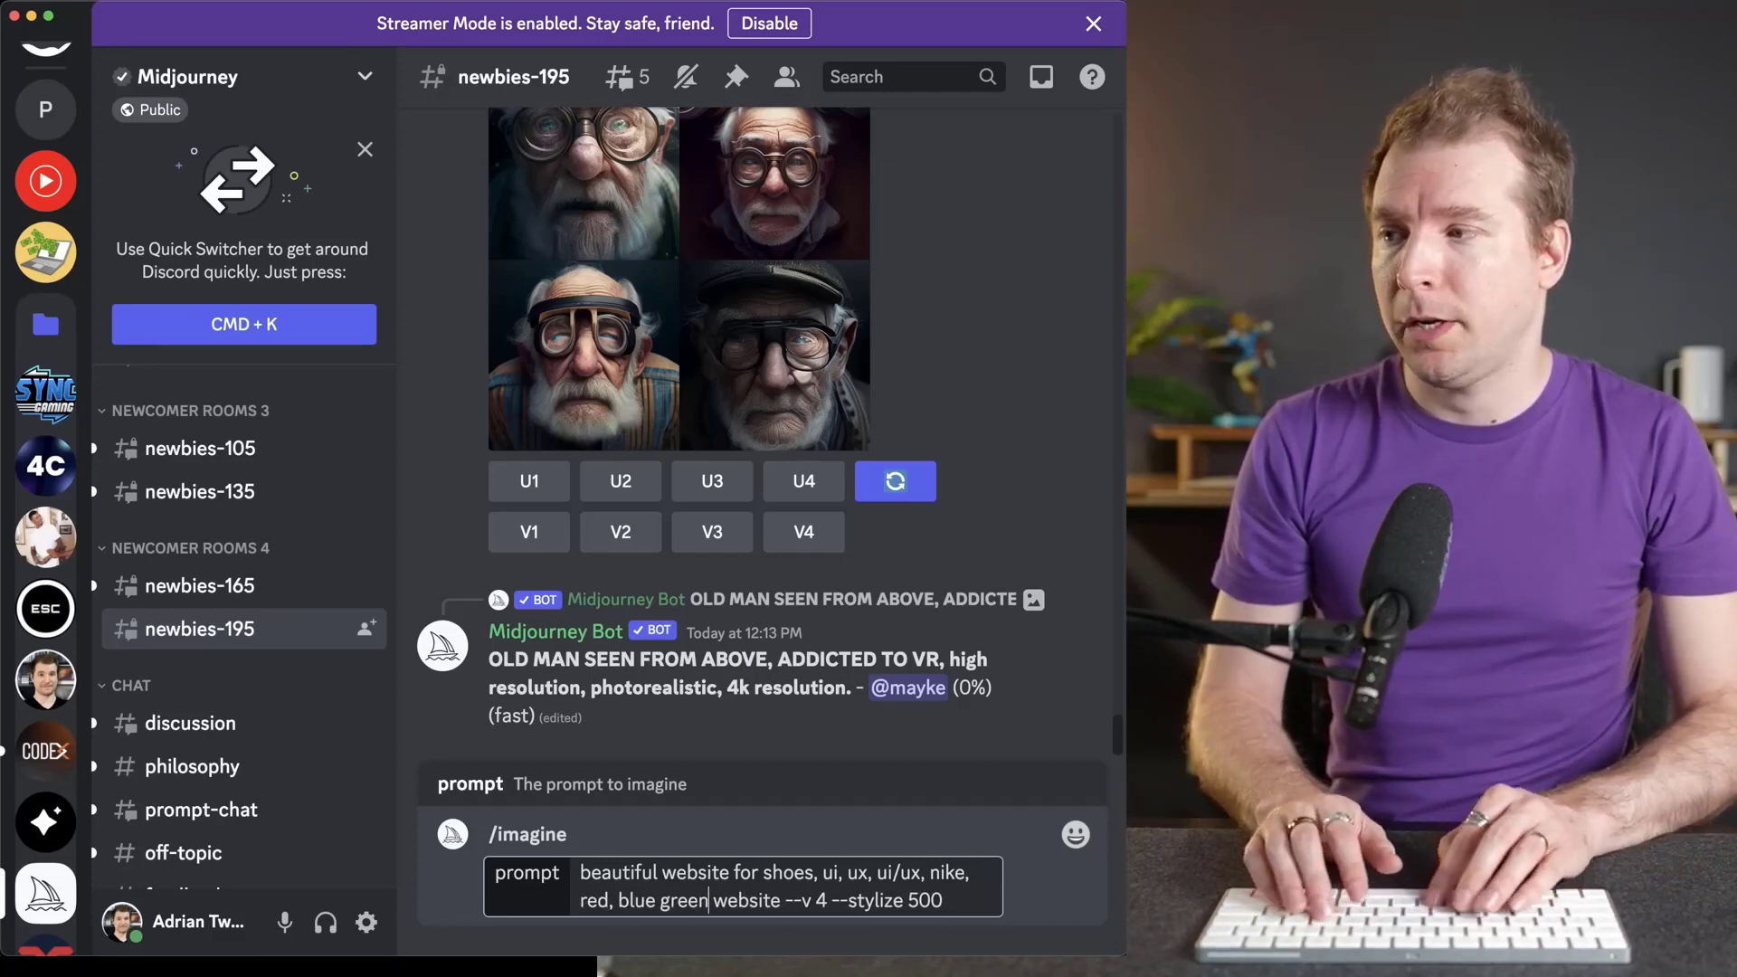
key(BackSpace)
key(BackSpace)
key(BackSpace)
key(BackSpace)
key(BackSpace)
key(BackSpace)
text(,)
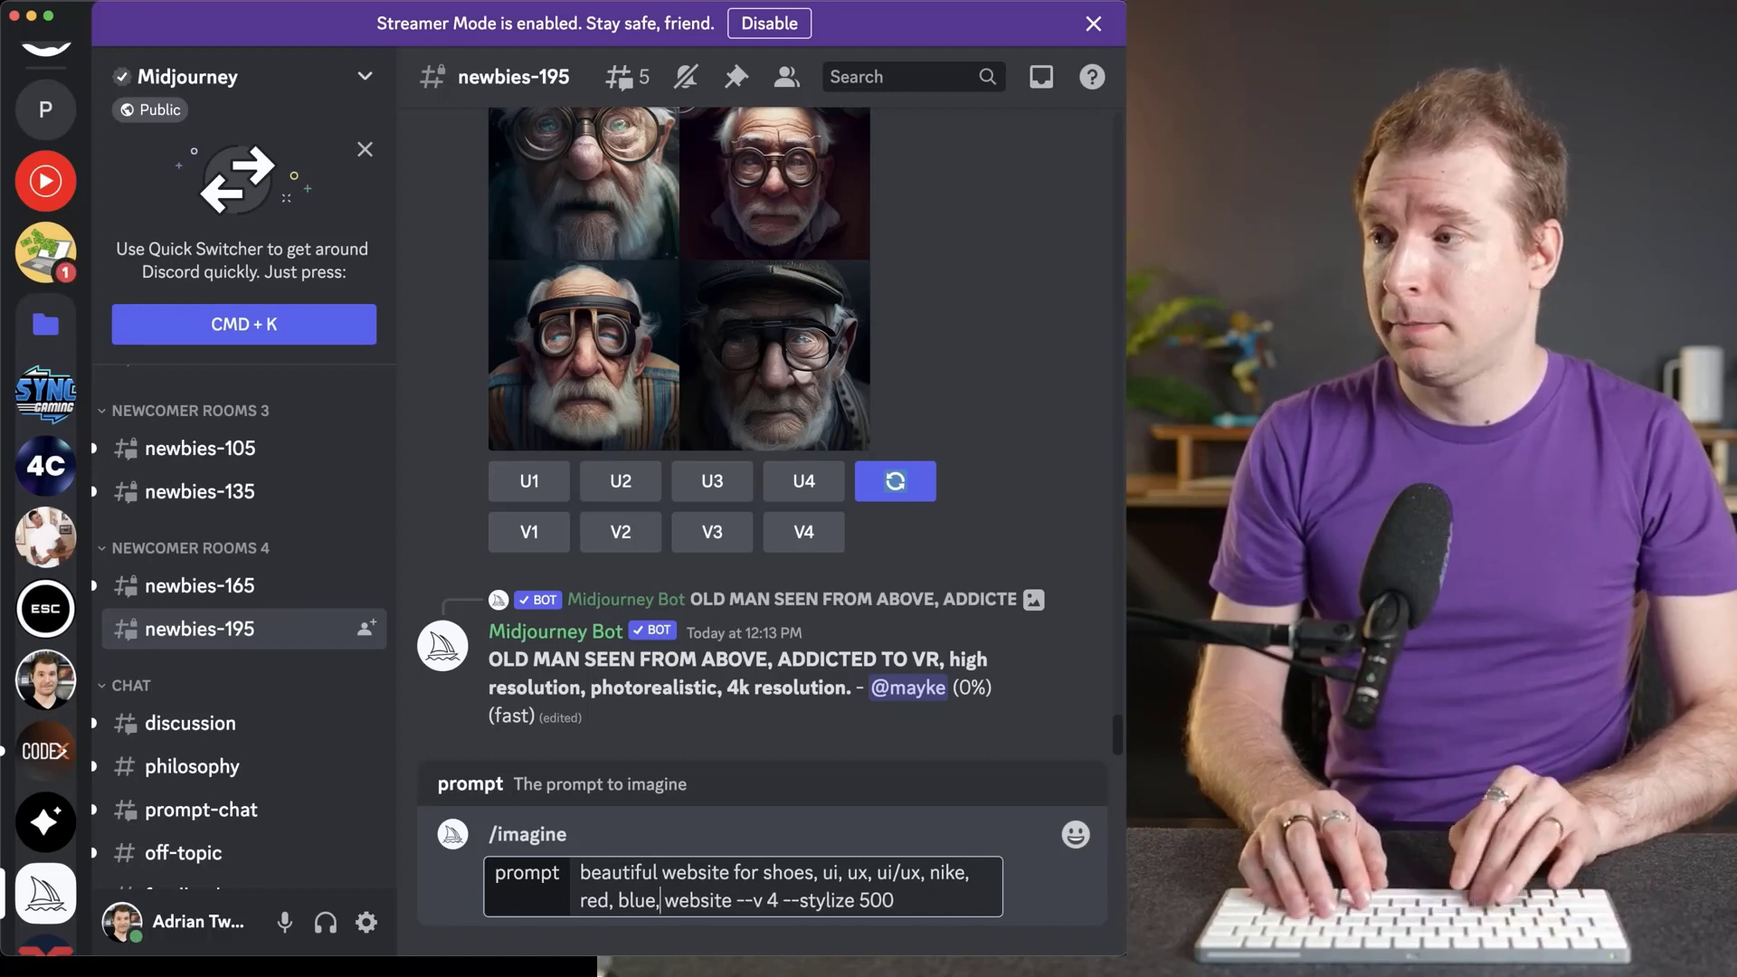
text( teal, yello)
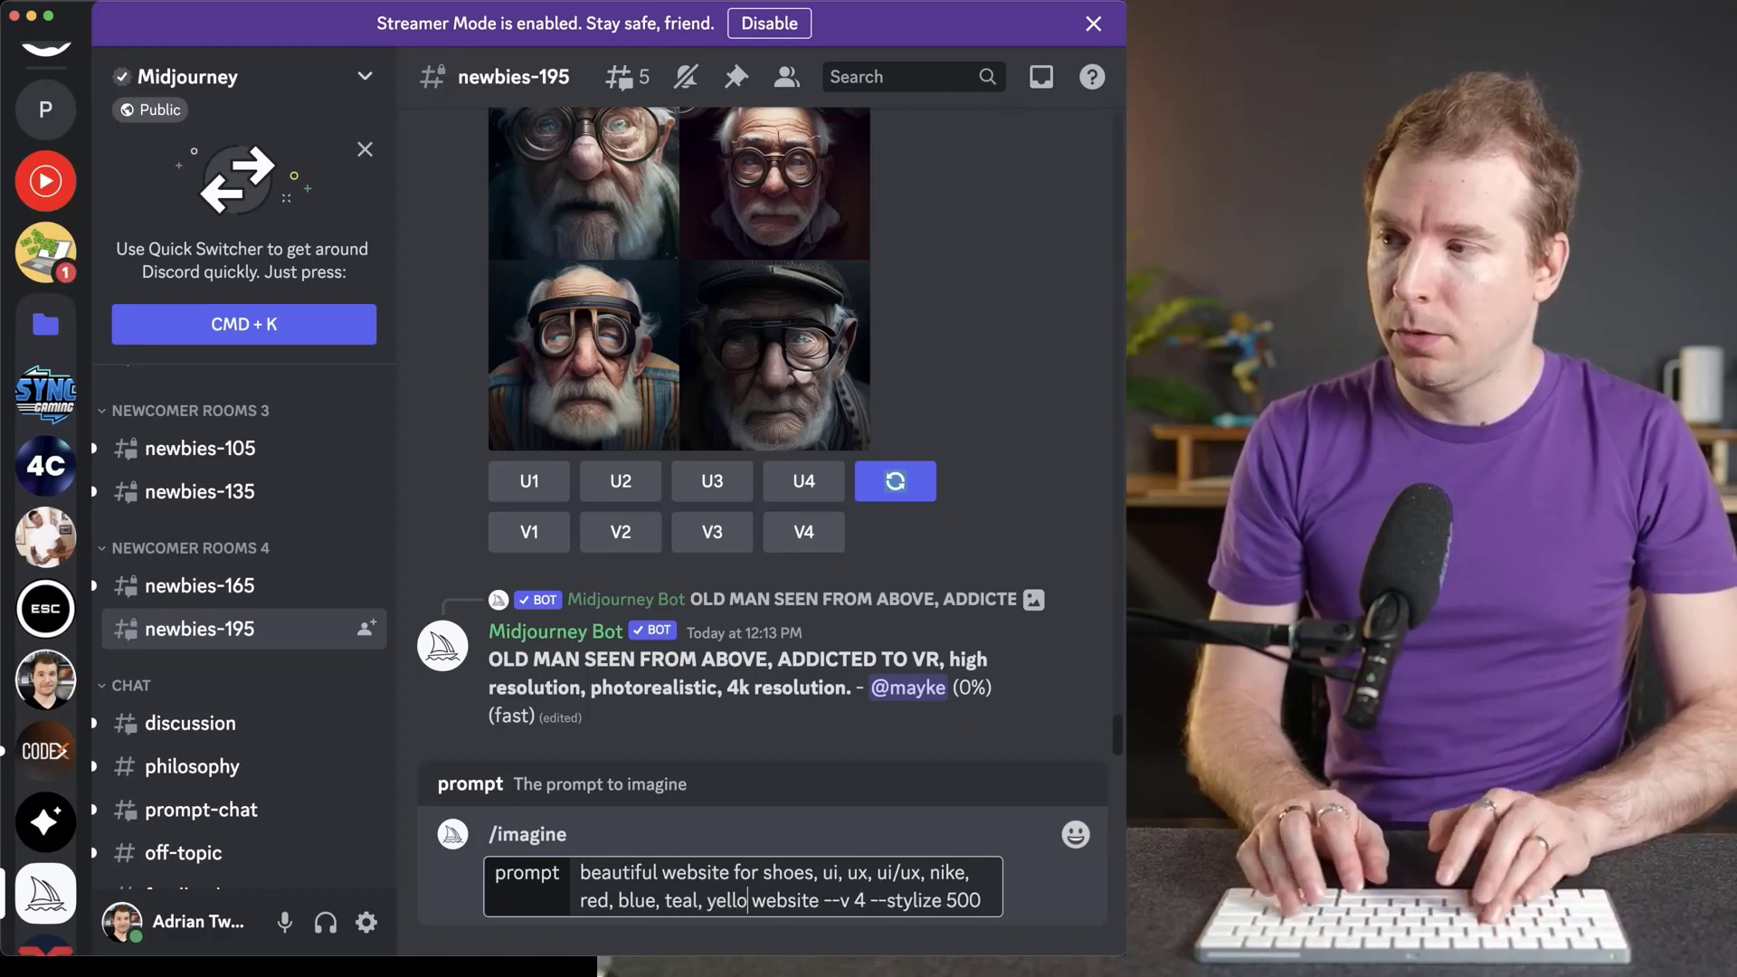
text(w, )
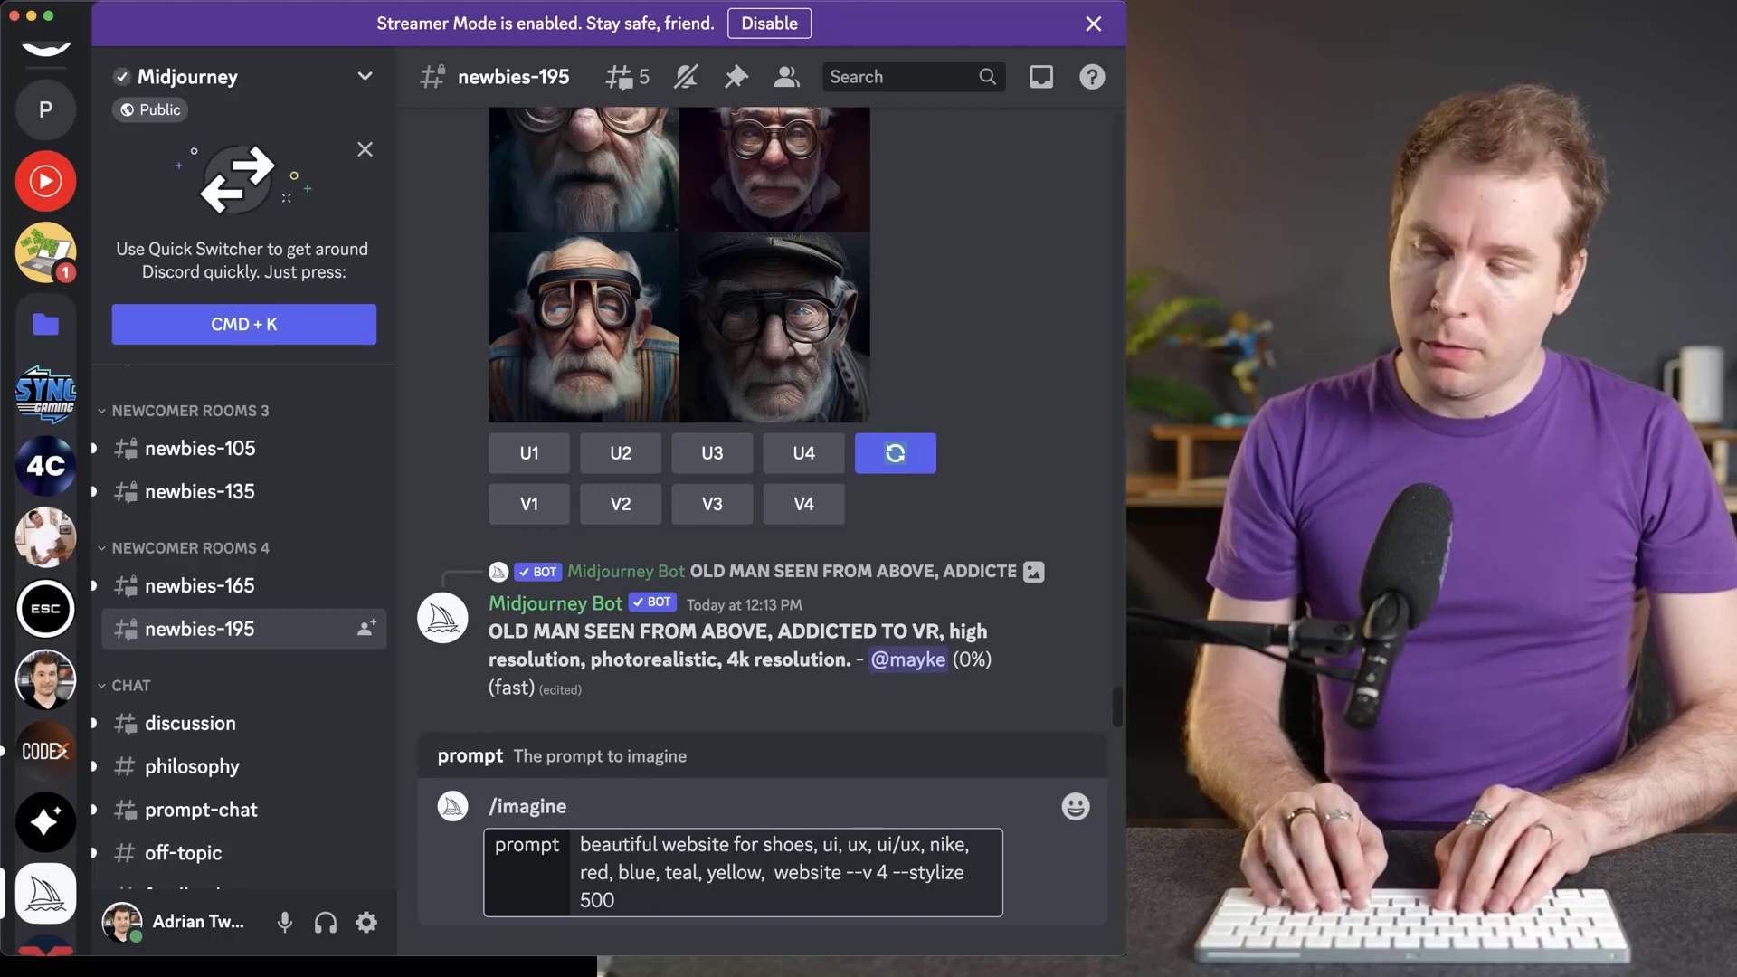
text(running person,)
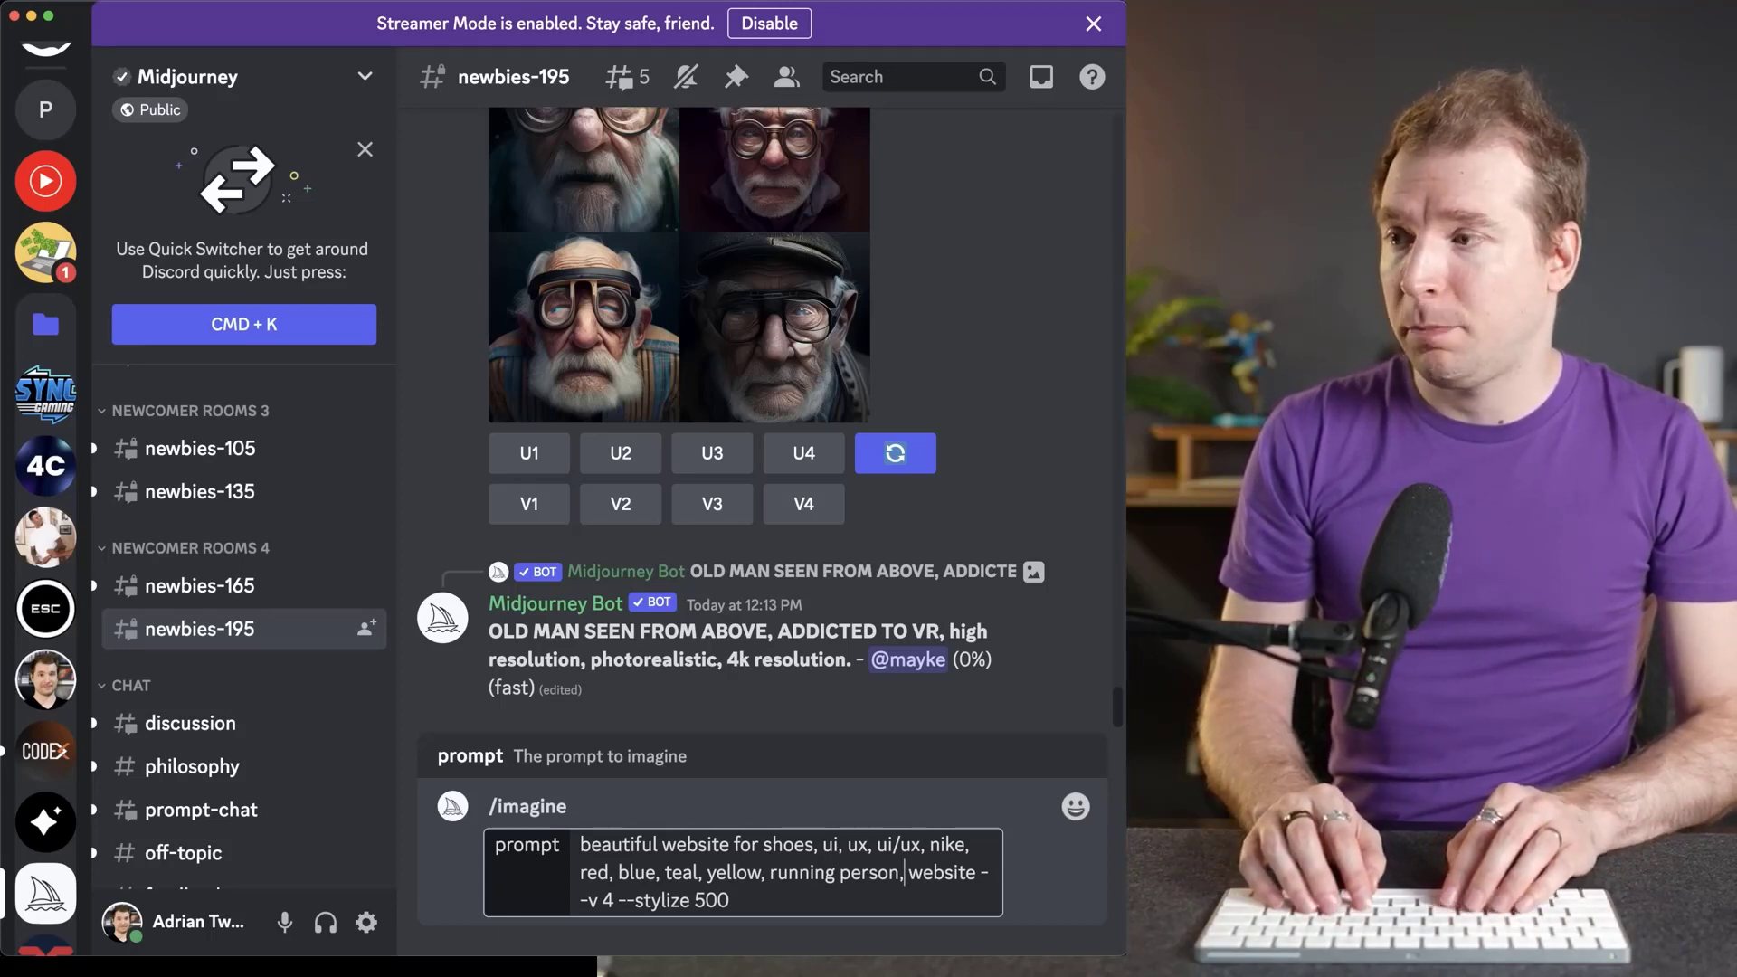
Set the prompt's stylize value to 750 and submit the /imagine command.
click(719, 900)
key(BackSpace)
key(BackSpace)
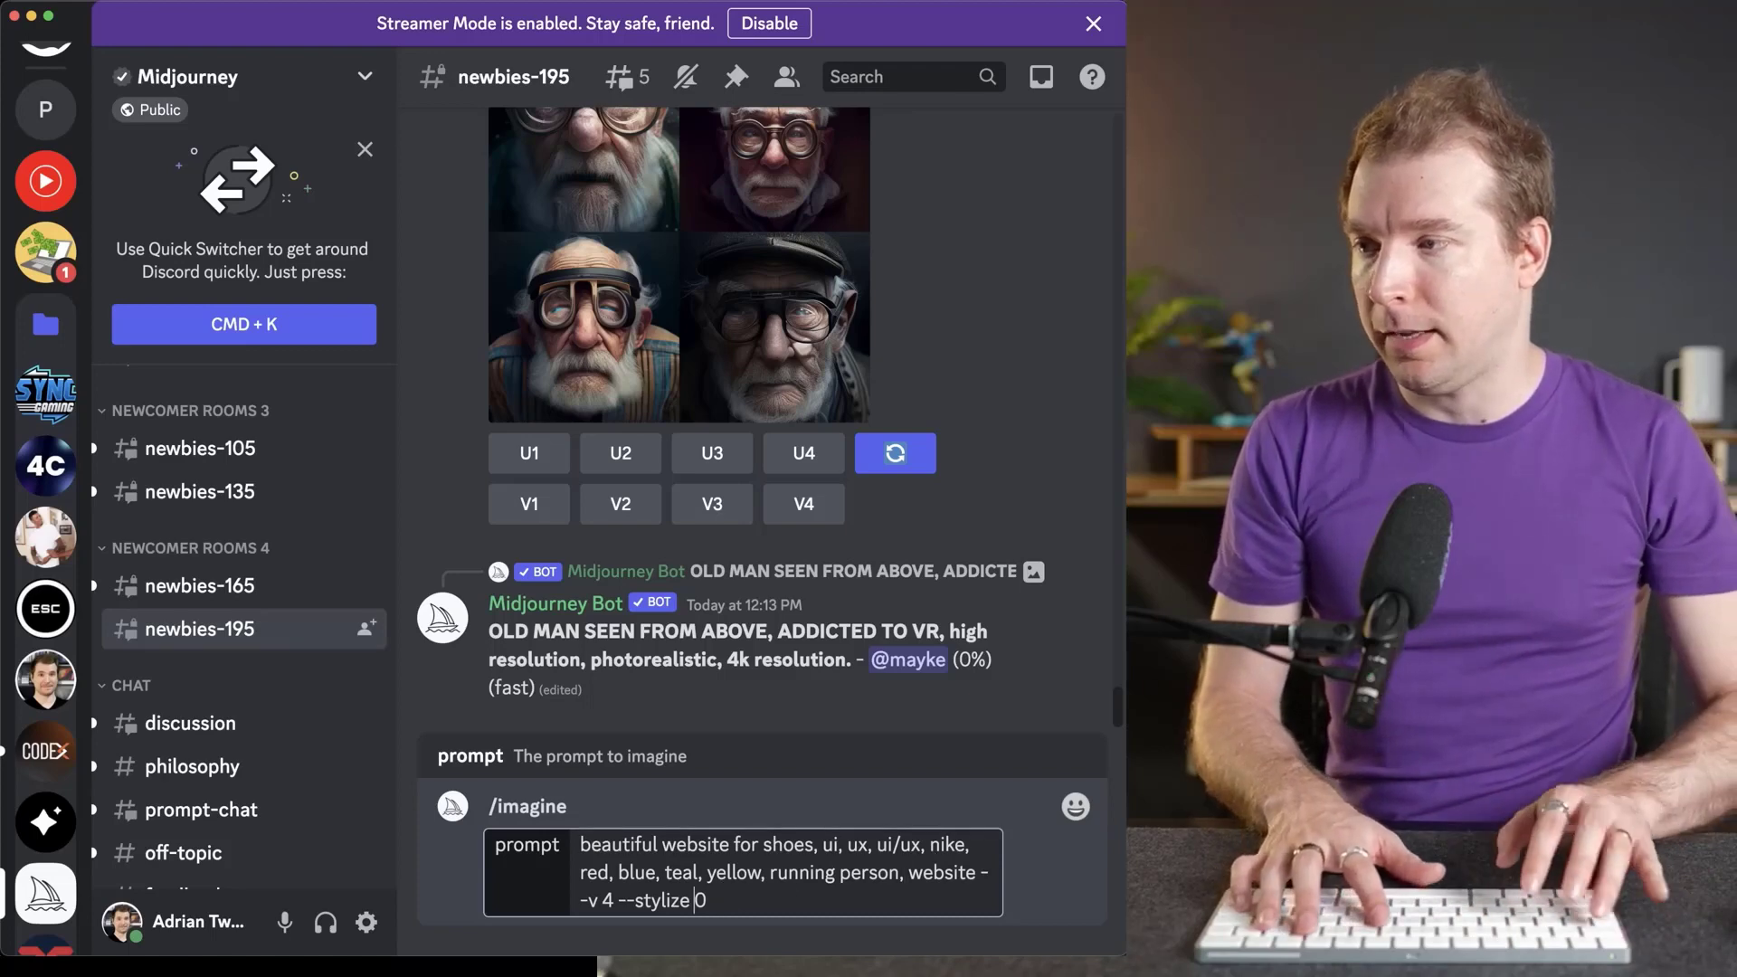
key(Return)
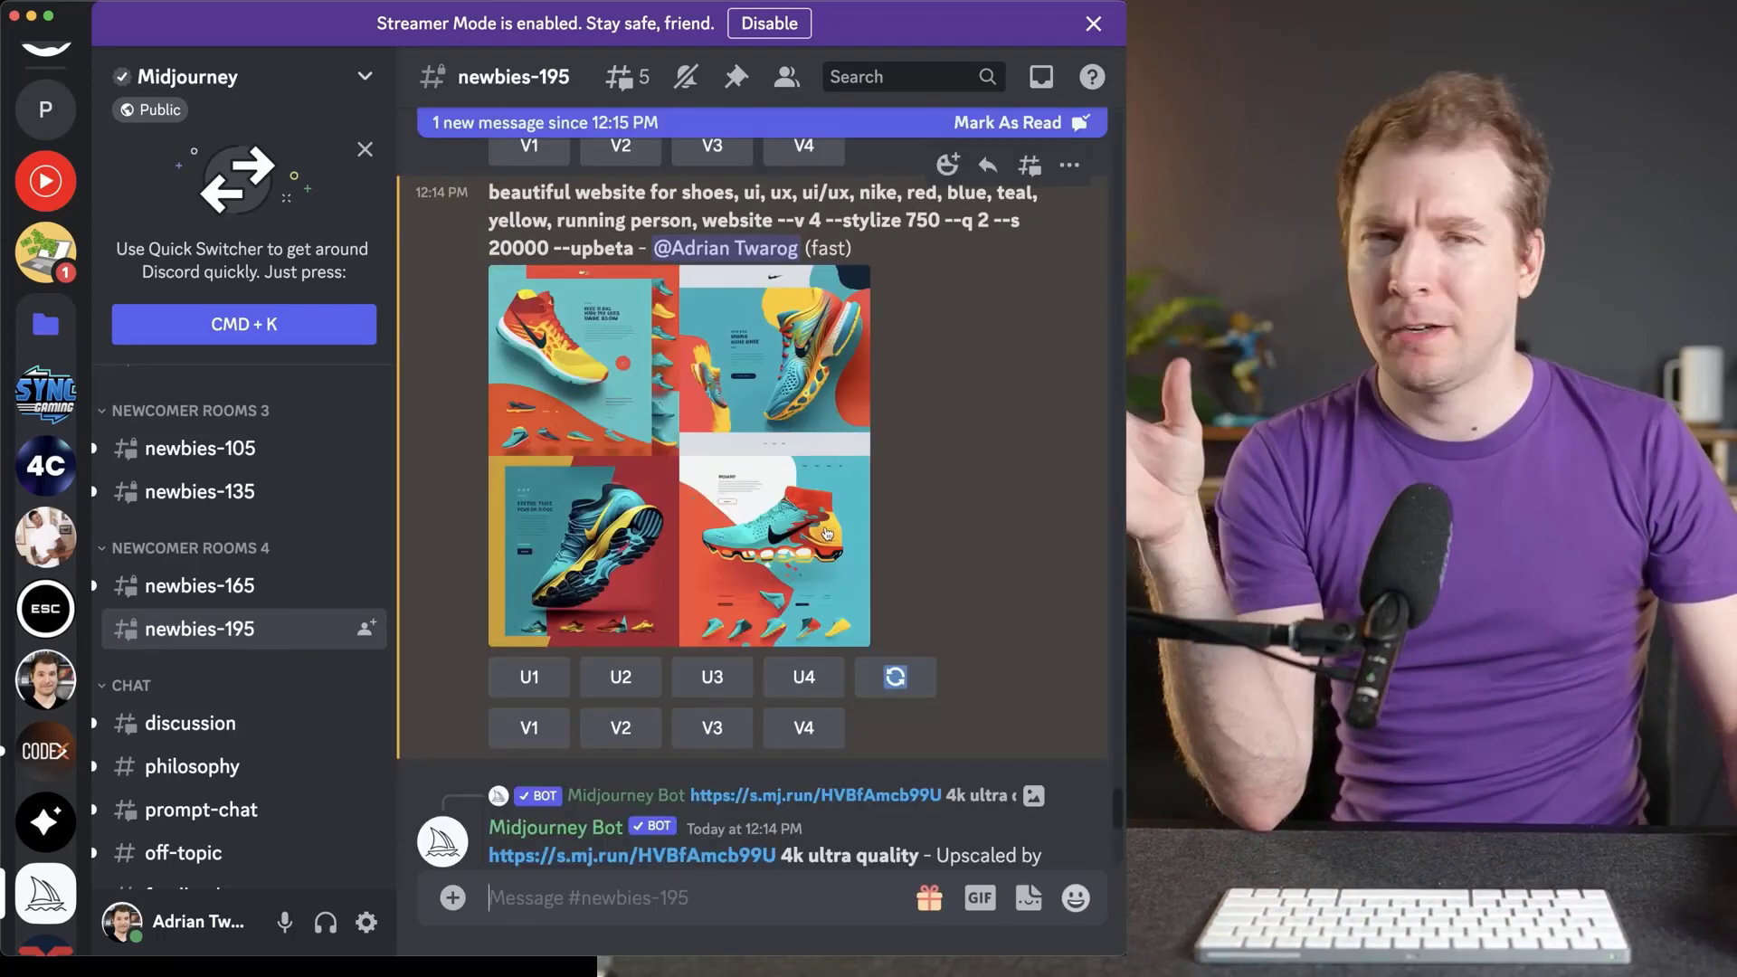
Examine the four colourful Nike shoe website designs in the enlarged image view, then close it.
click(717, 370)
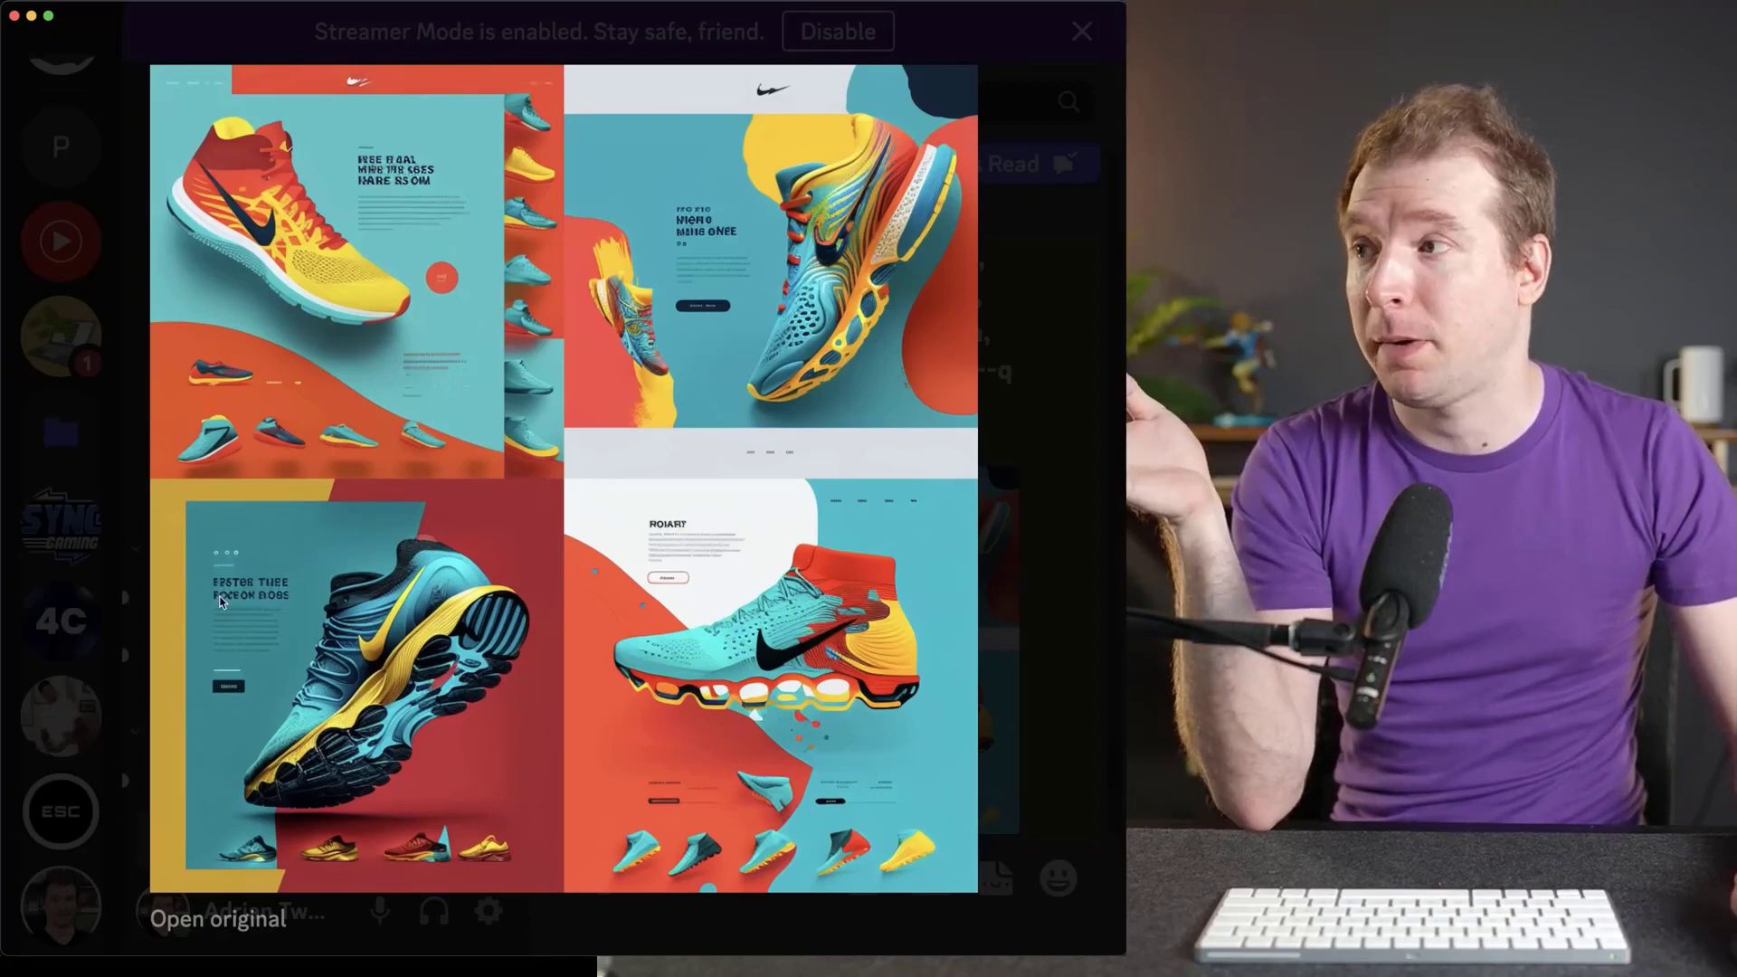
click(1033, 604)
scroll(924, 708, down, 5)
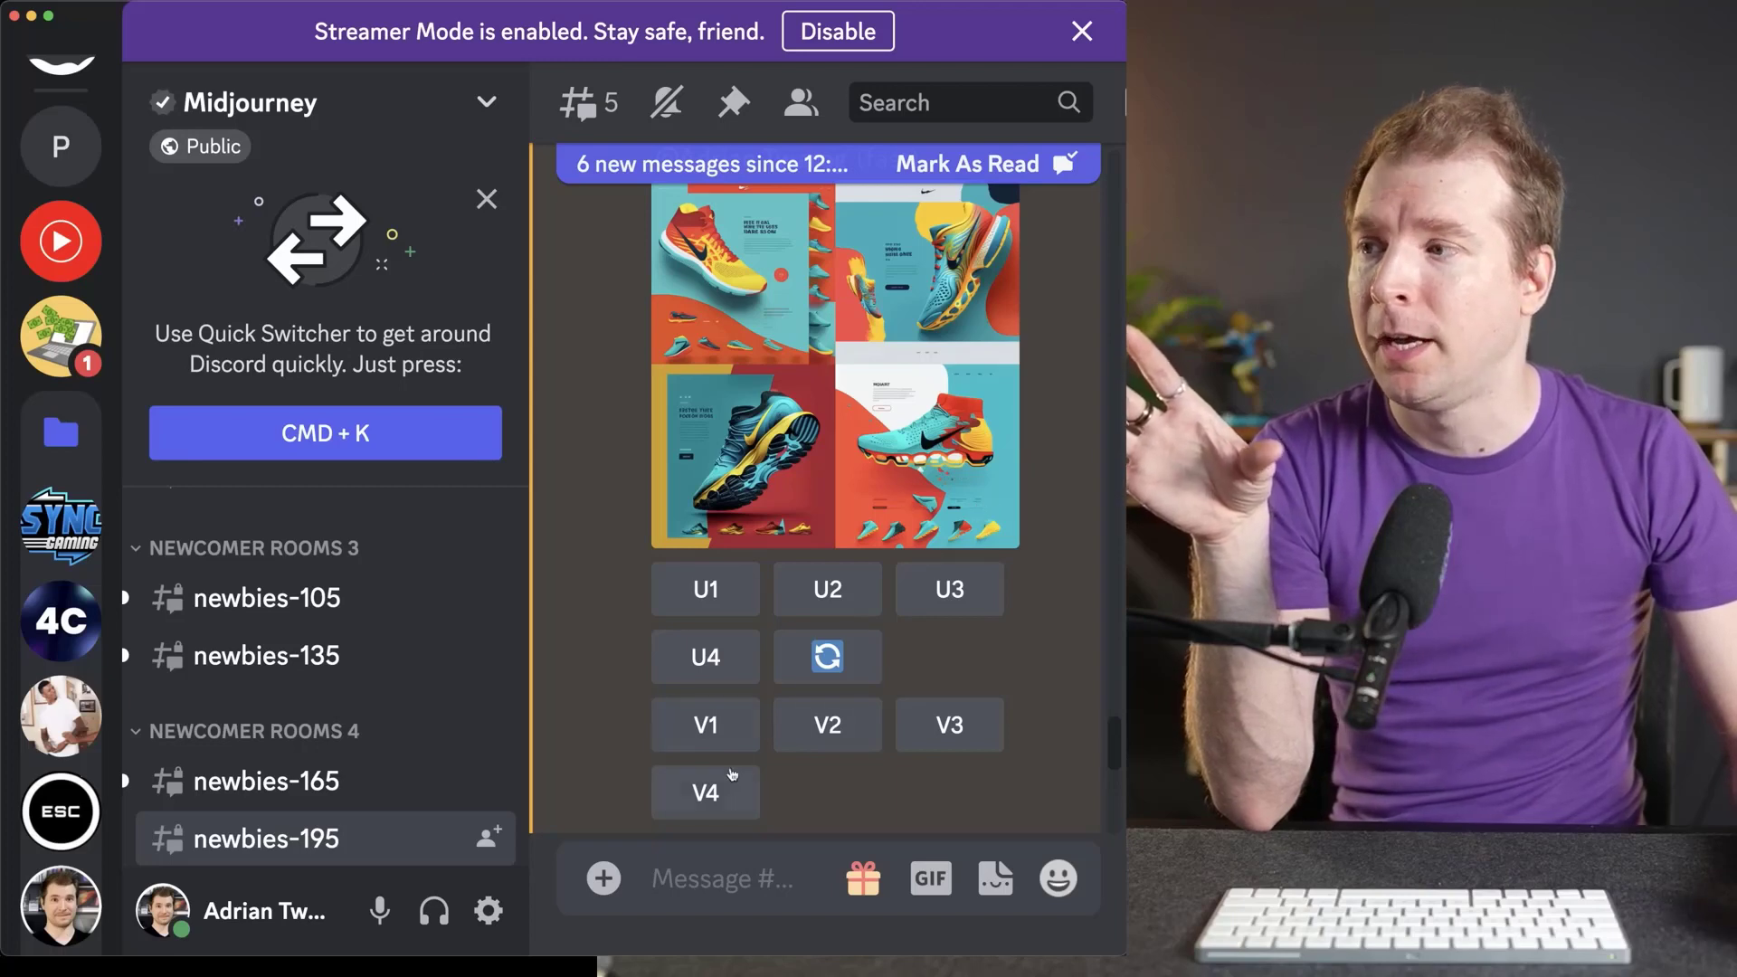
Generate variations of the fourth Nike website design and examine the resulting images in the enlarged view.
click(720, 789)
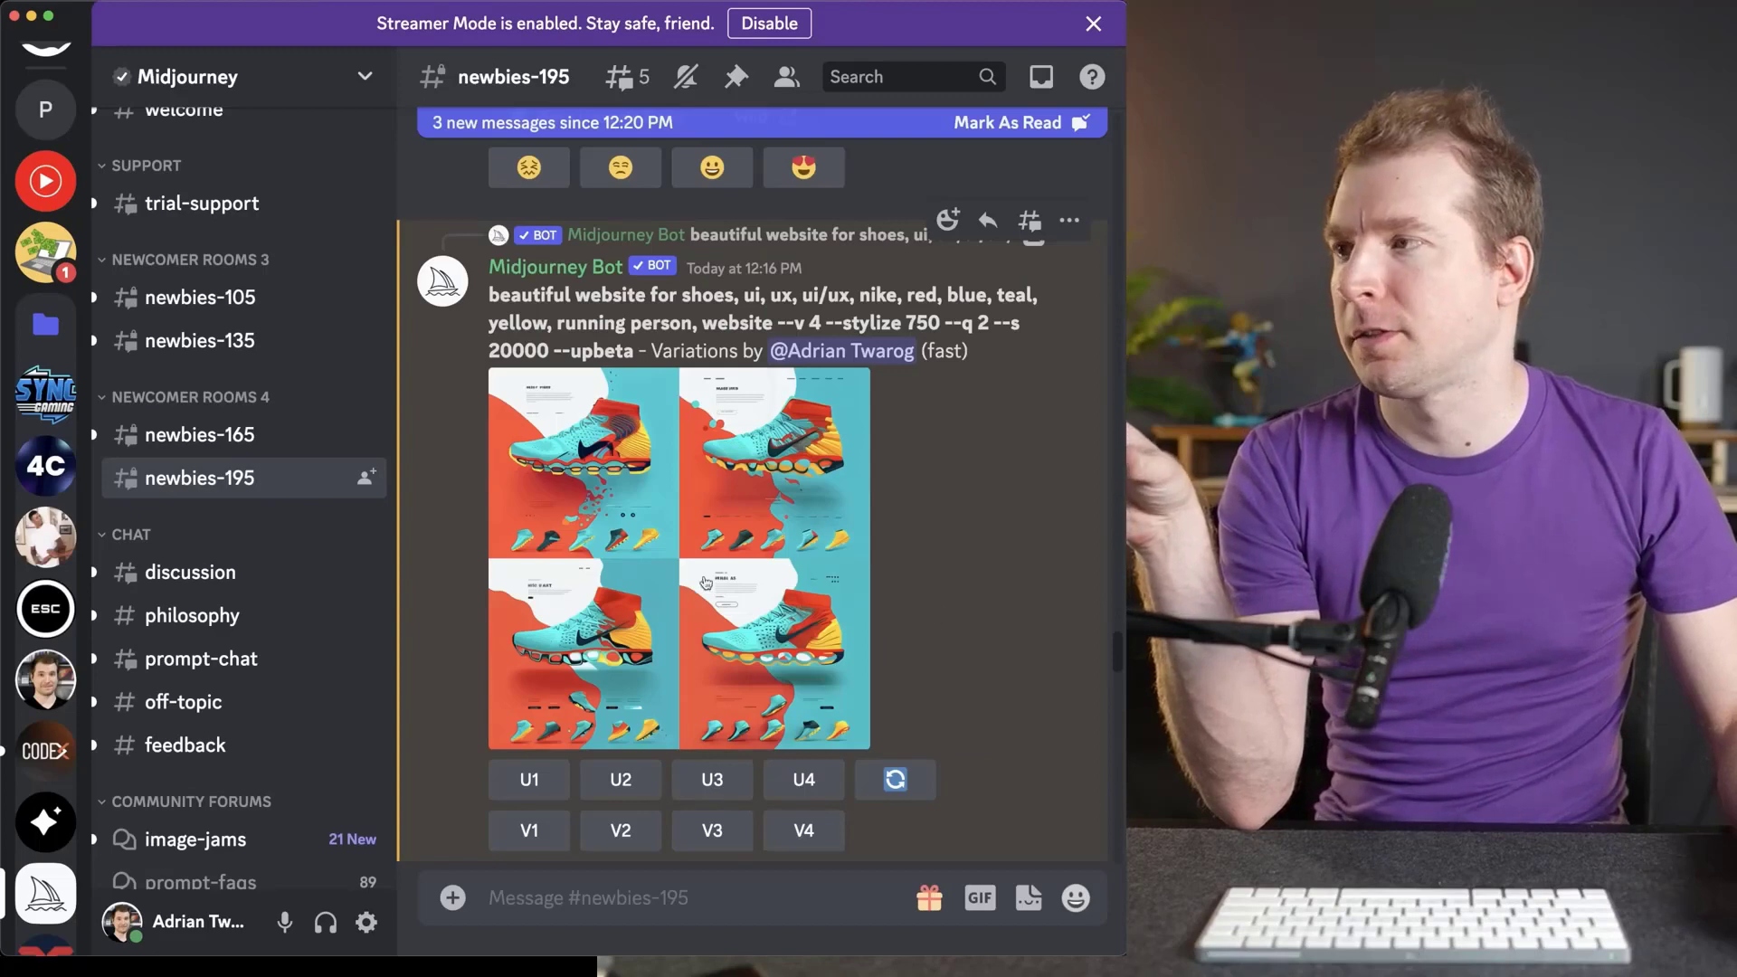
click(695, 580)
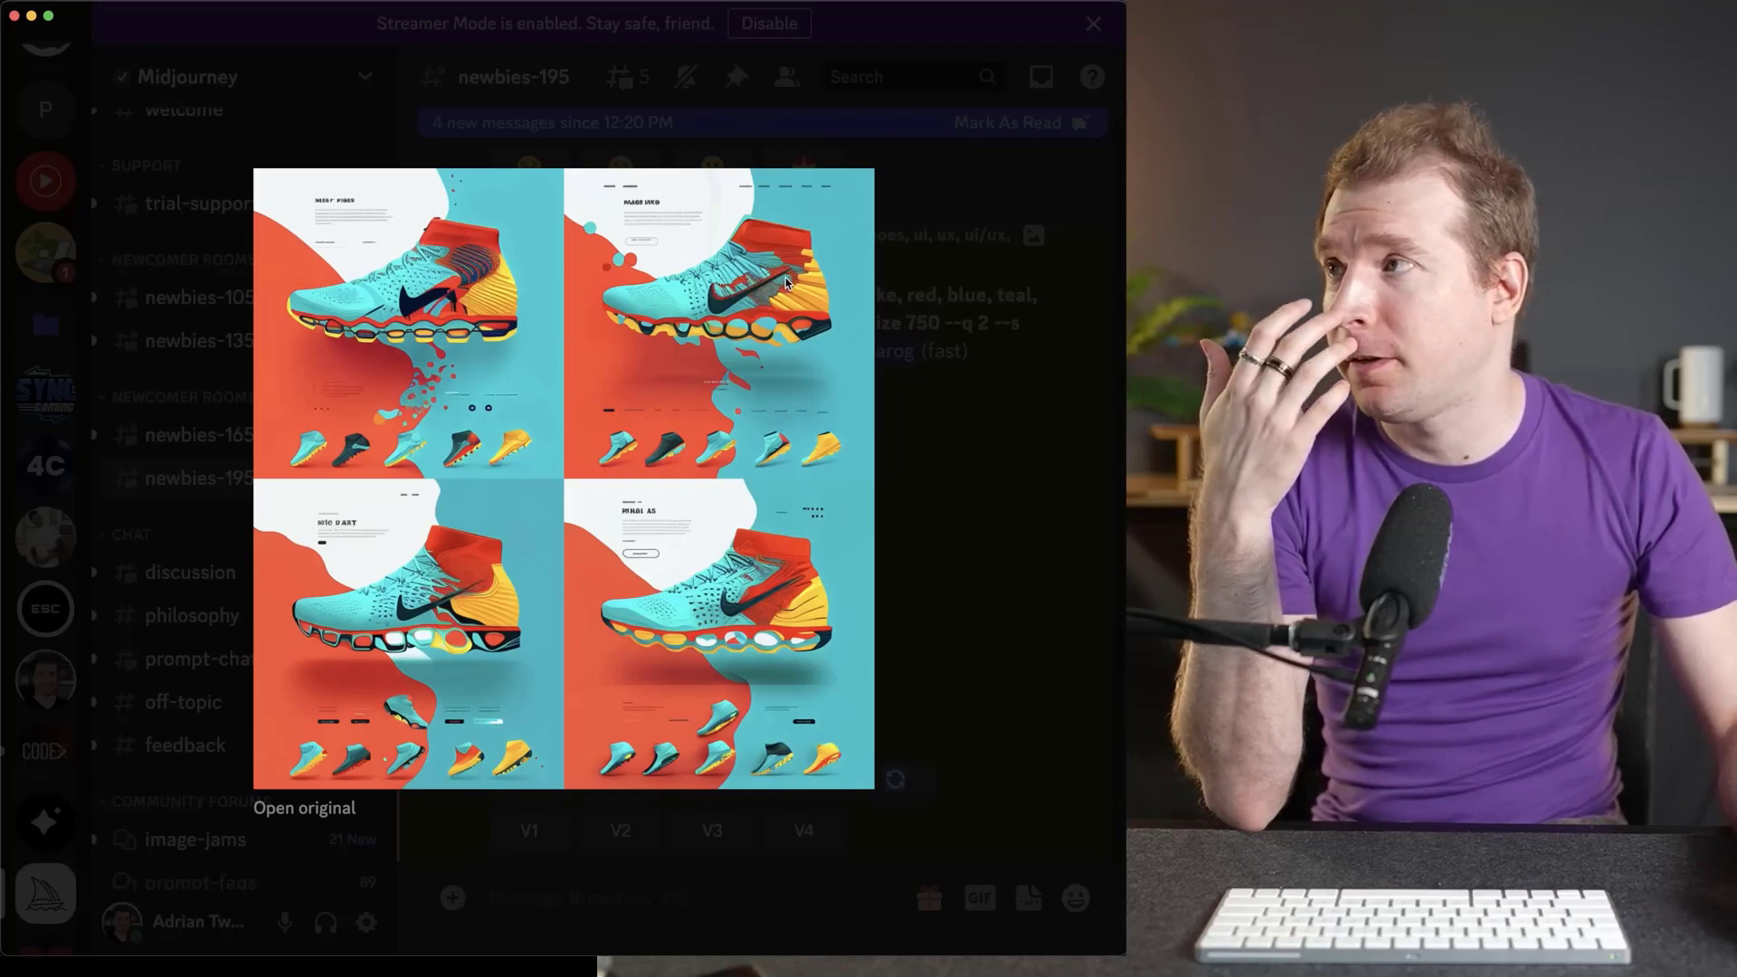
click(970, 267)
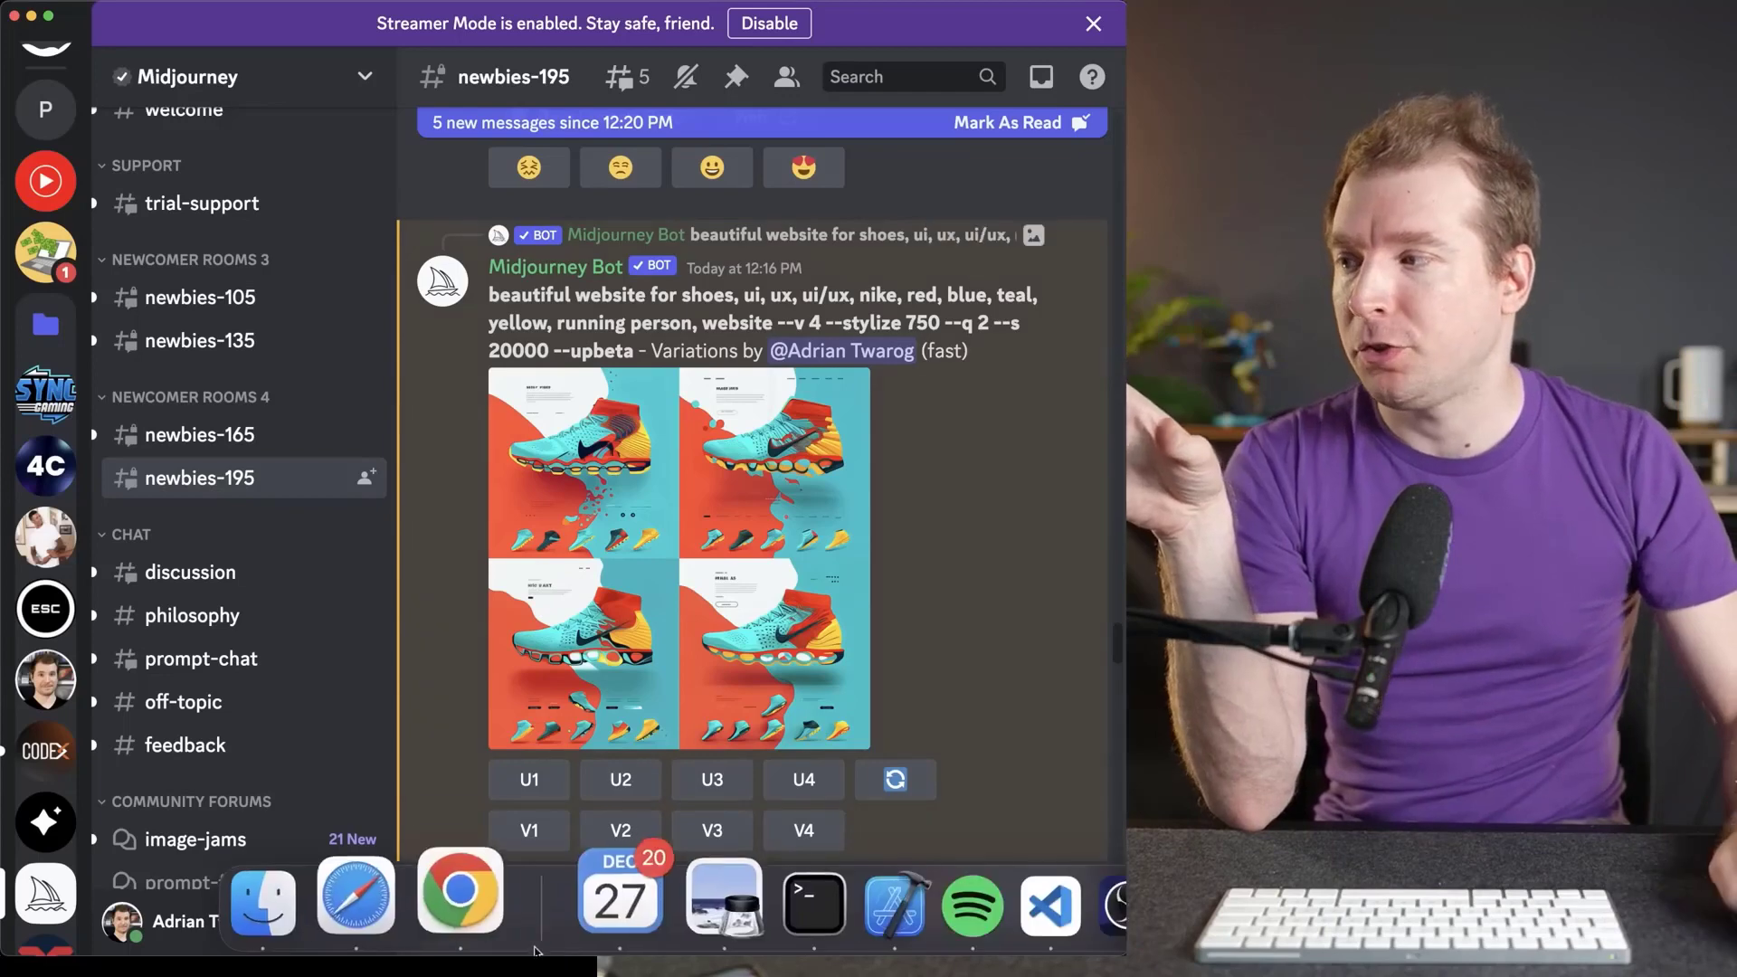
Switch to Chrome, open the "Olla - Food Delivery Landing Page" shot on Dribbble, copy its image link address, and return to the shot list.
click(479, 918)
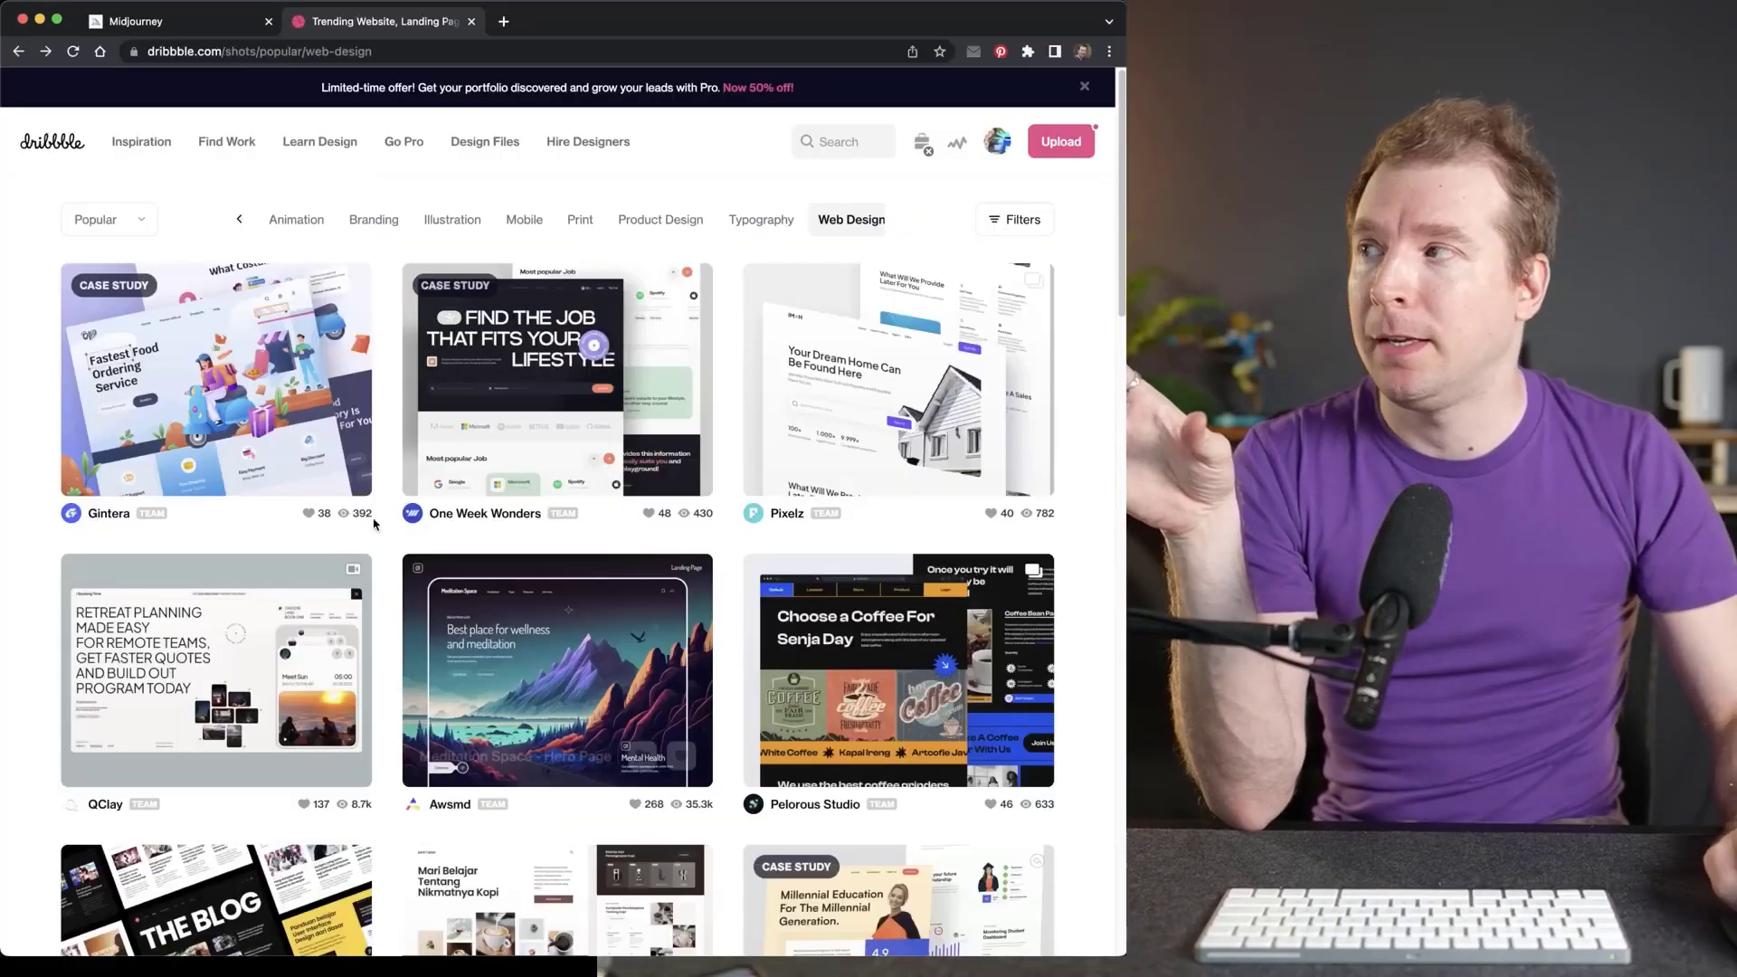
click(294, 378)
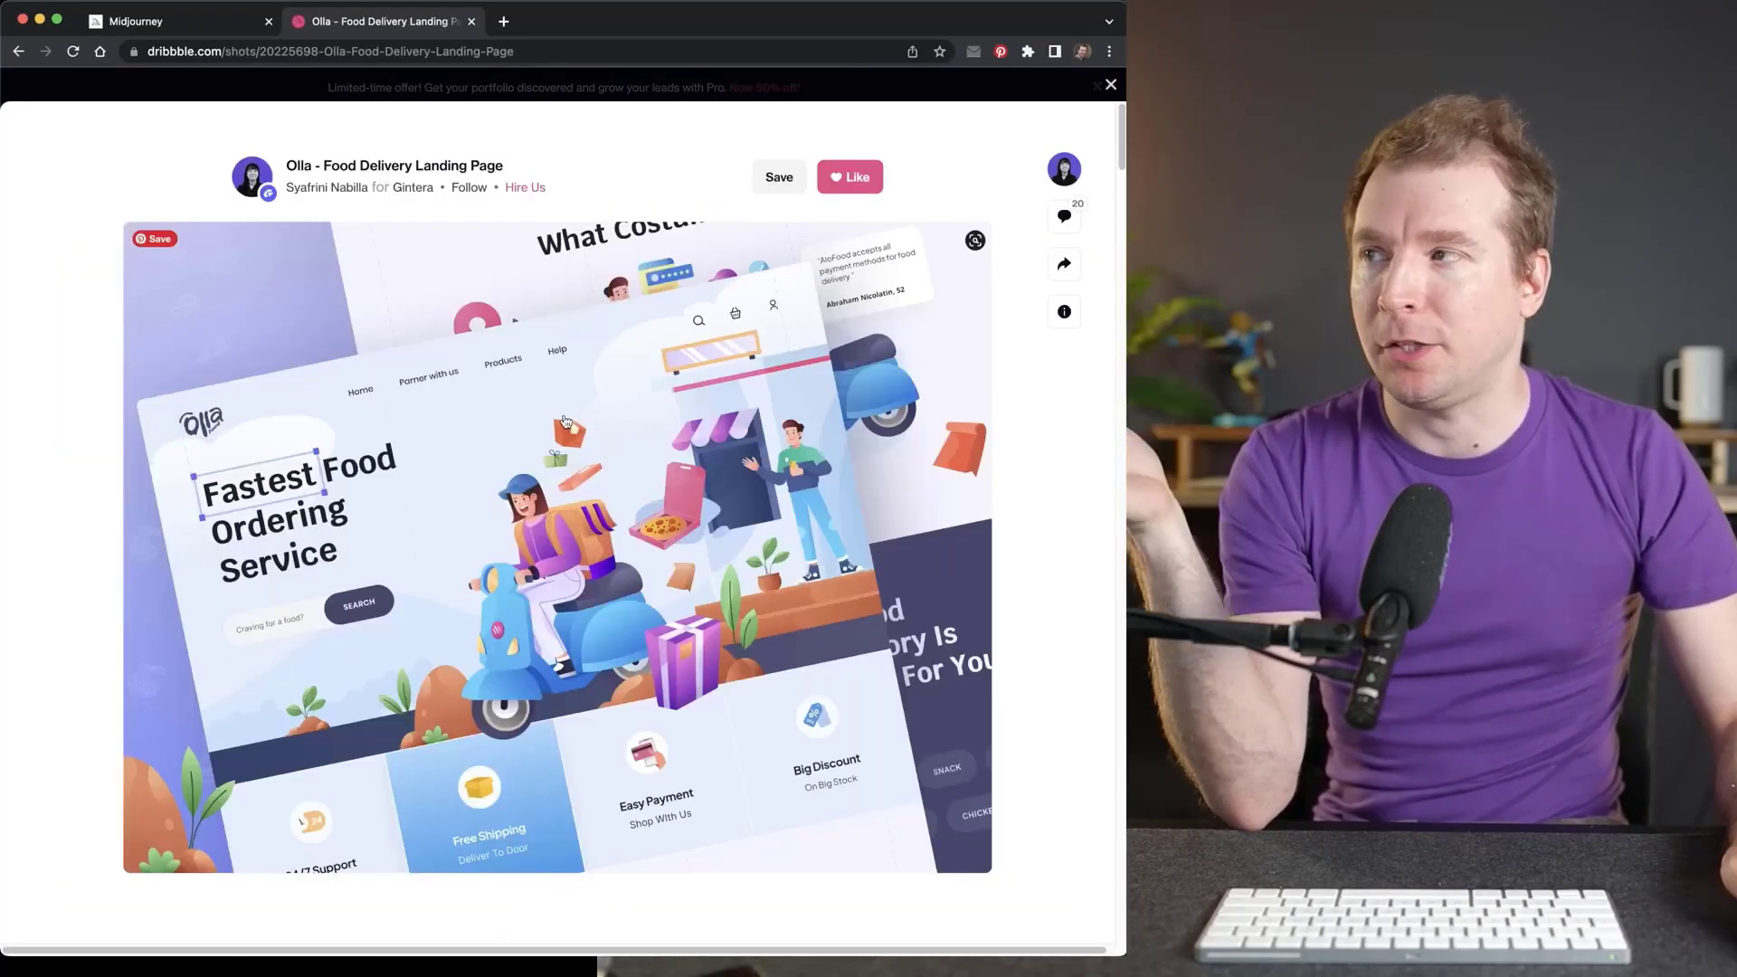
right_click(564, 415)
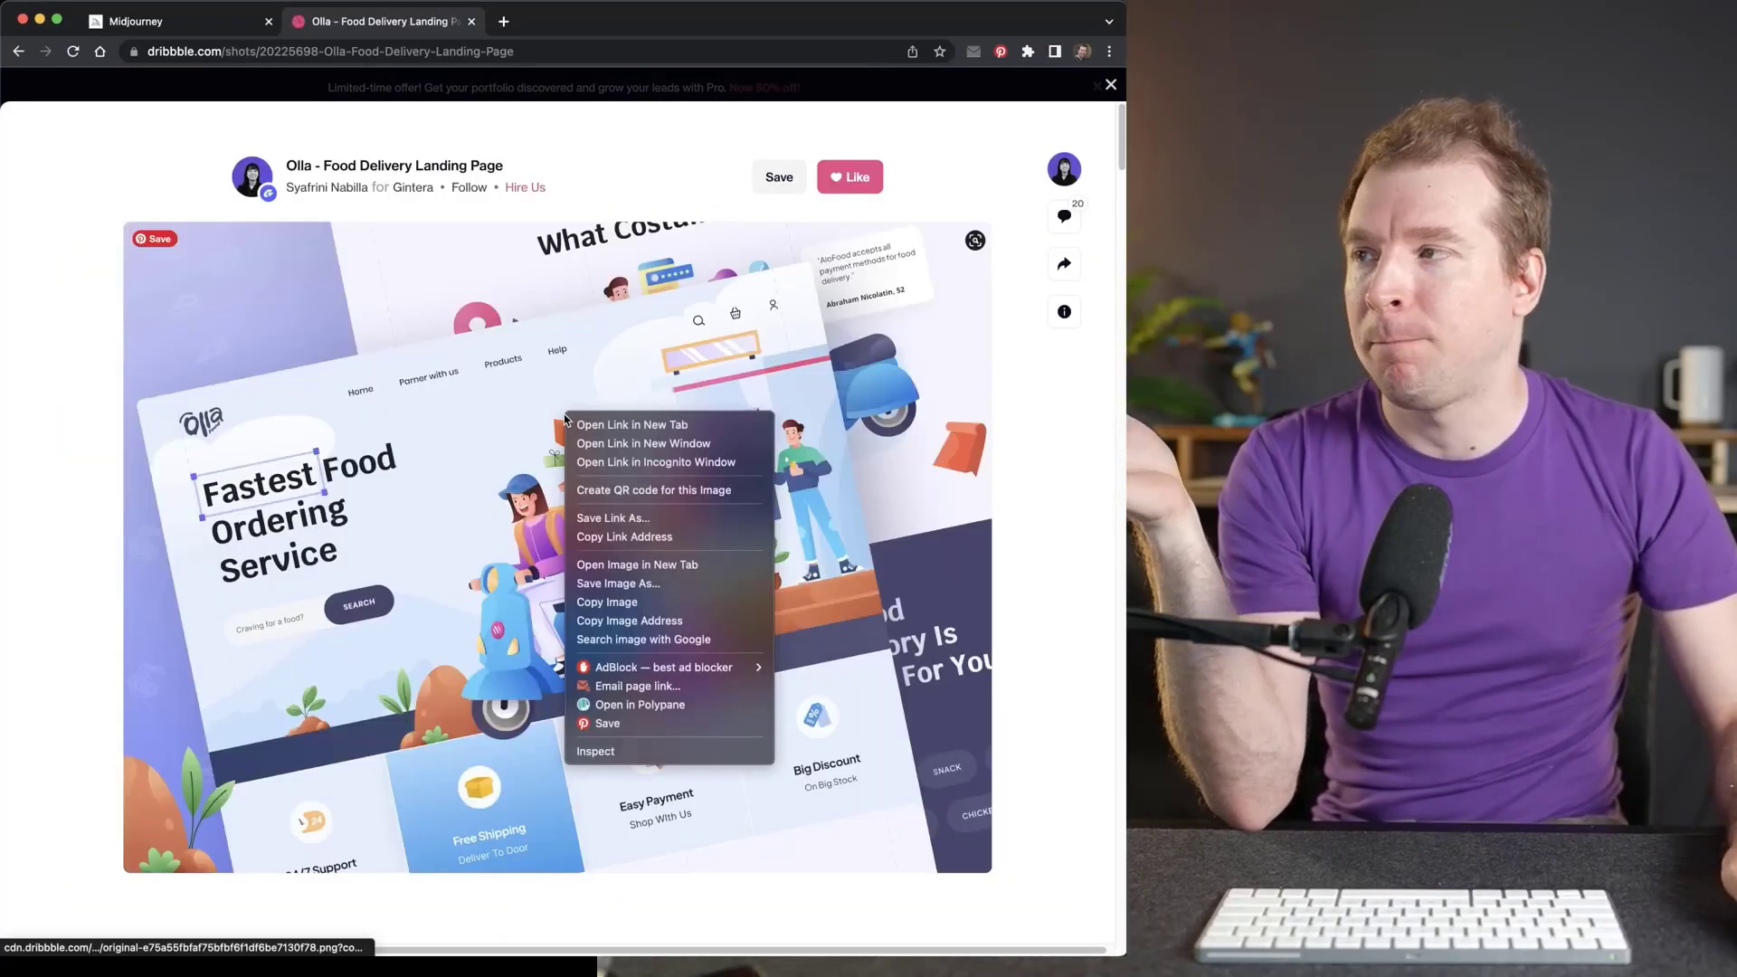
click(662, 538)
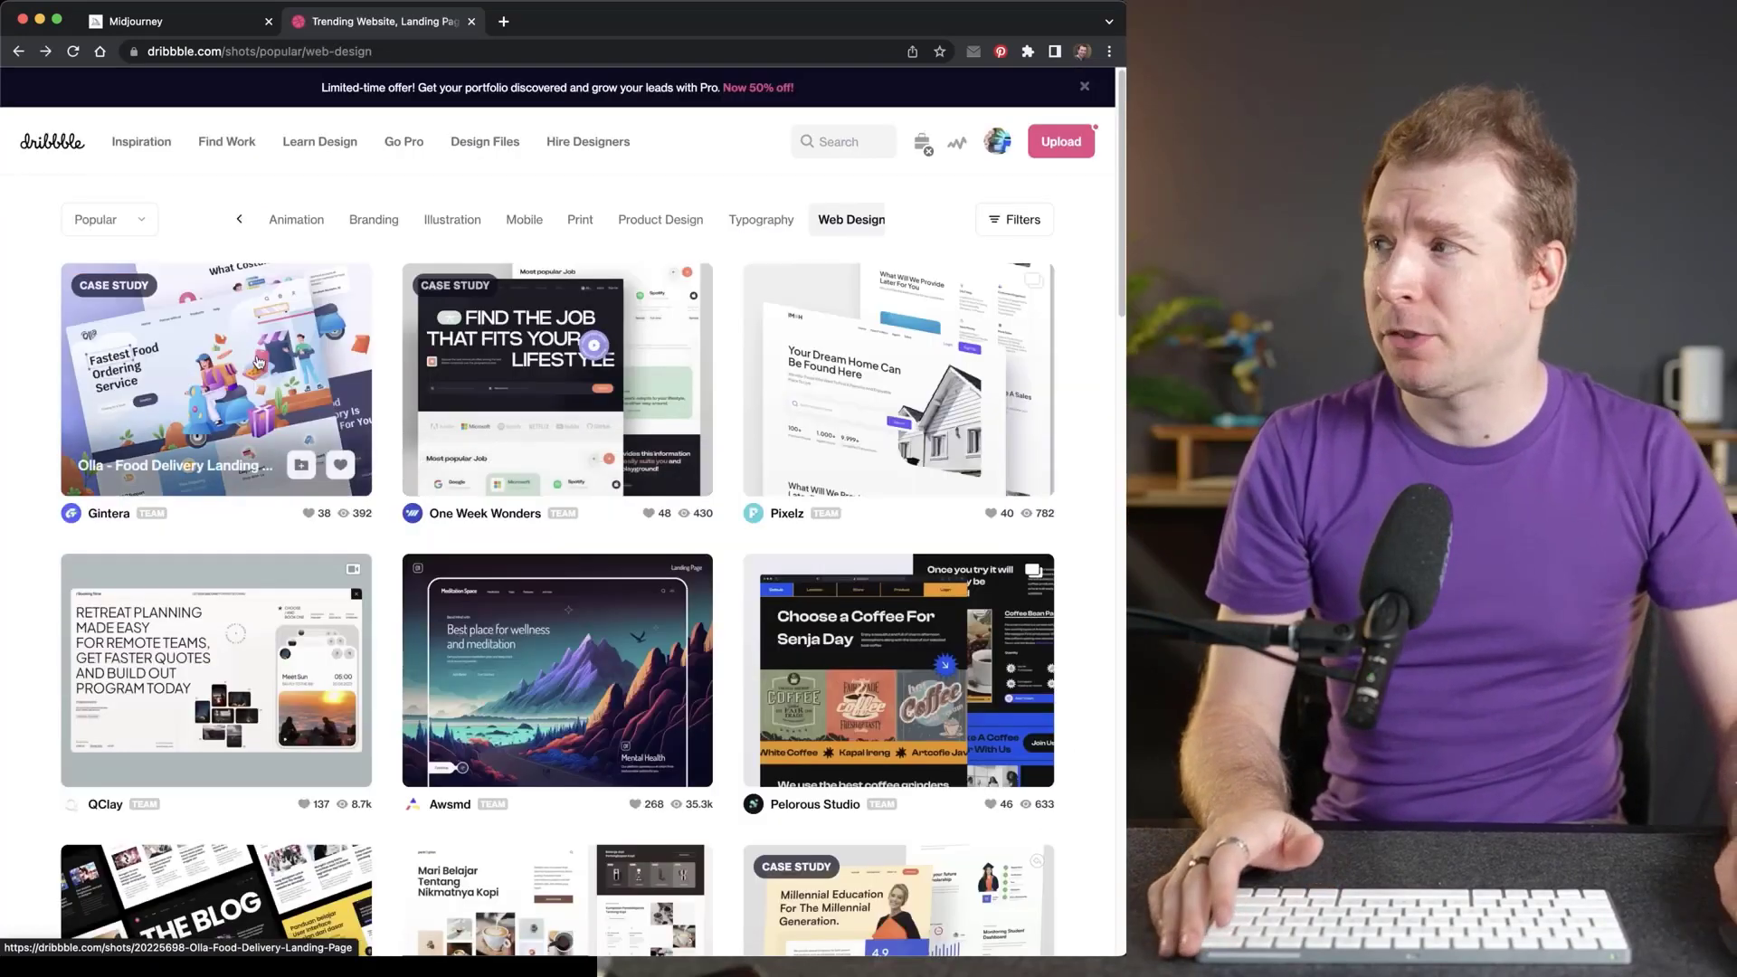
click(226, 380)
key(Escape)
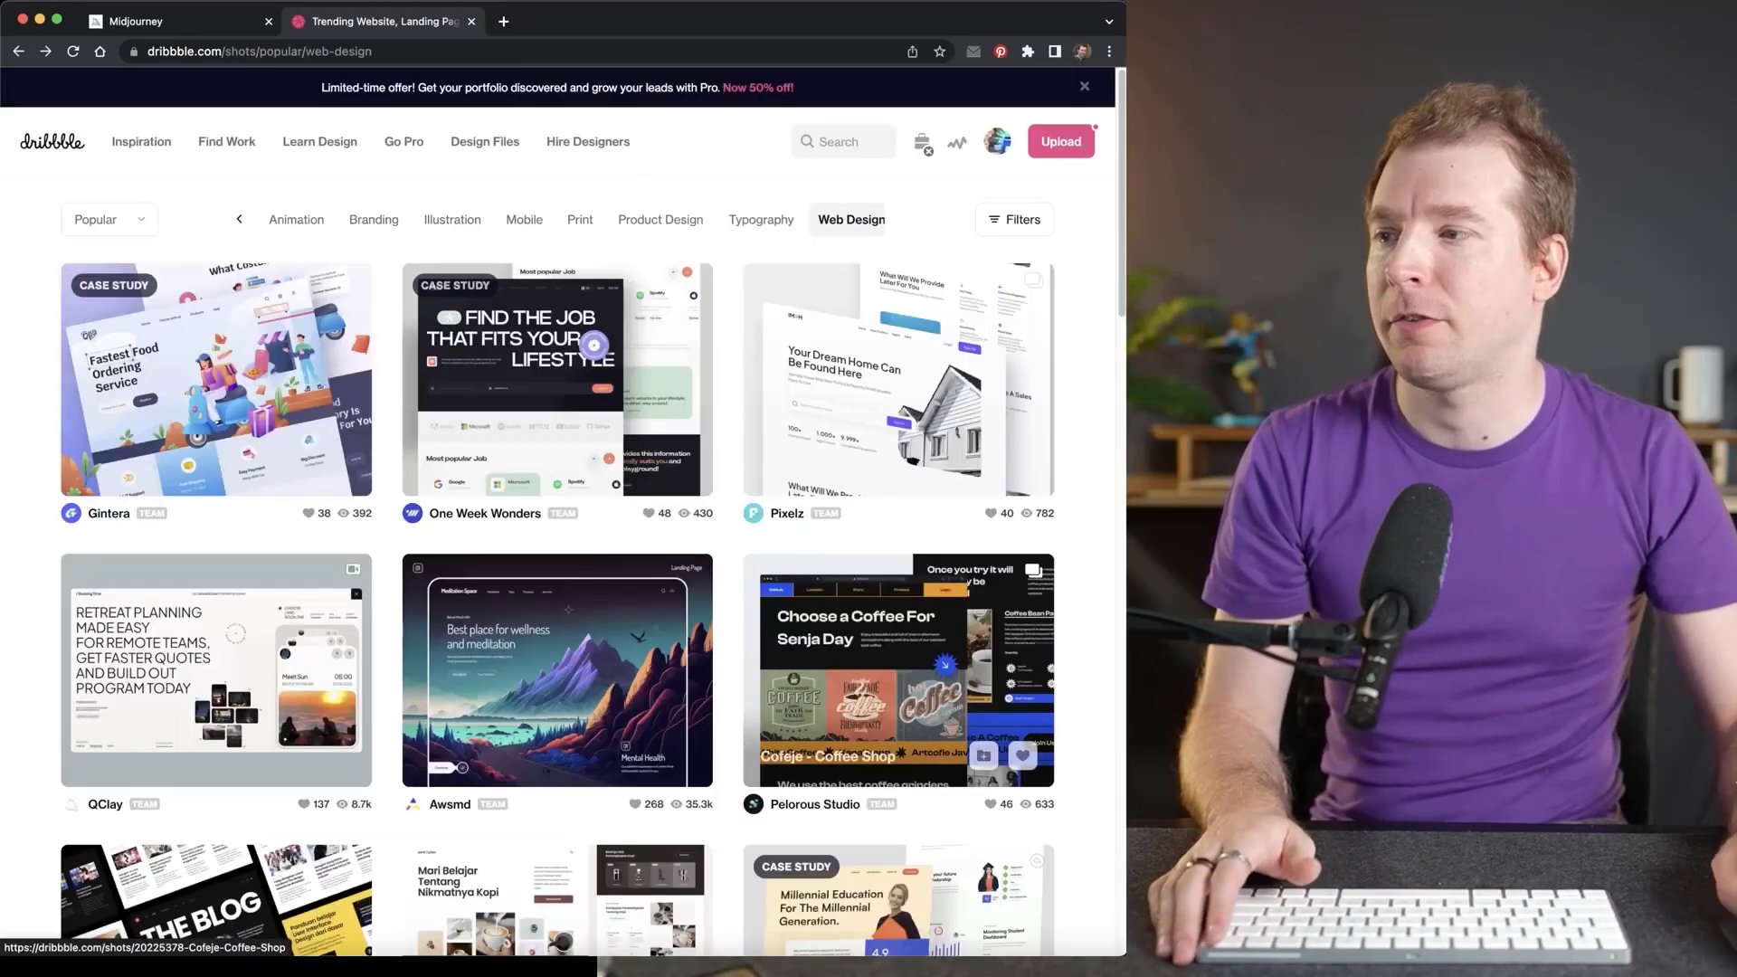
Switch from Chrome to the Midjourney newbies-195 channel in Discord.
mouse_move(970, 936)
click(1121, 894)
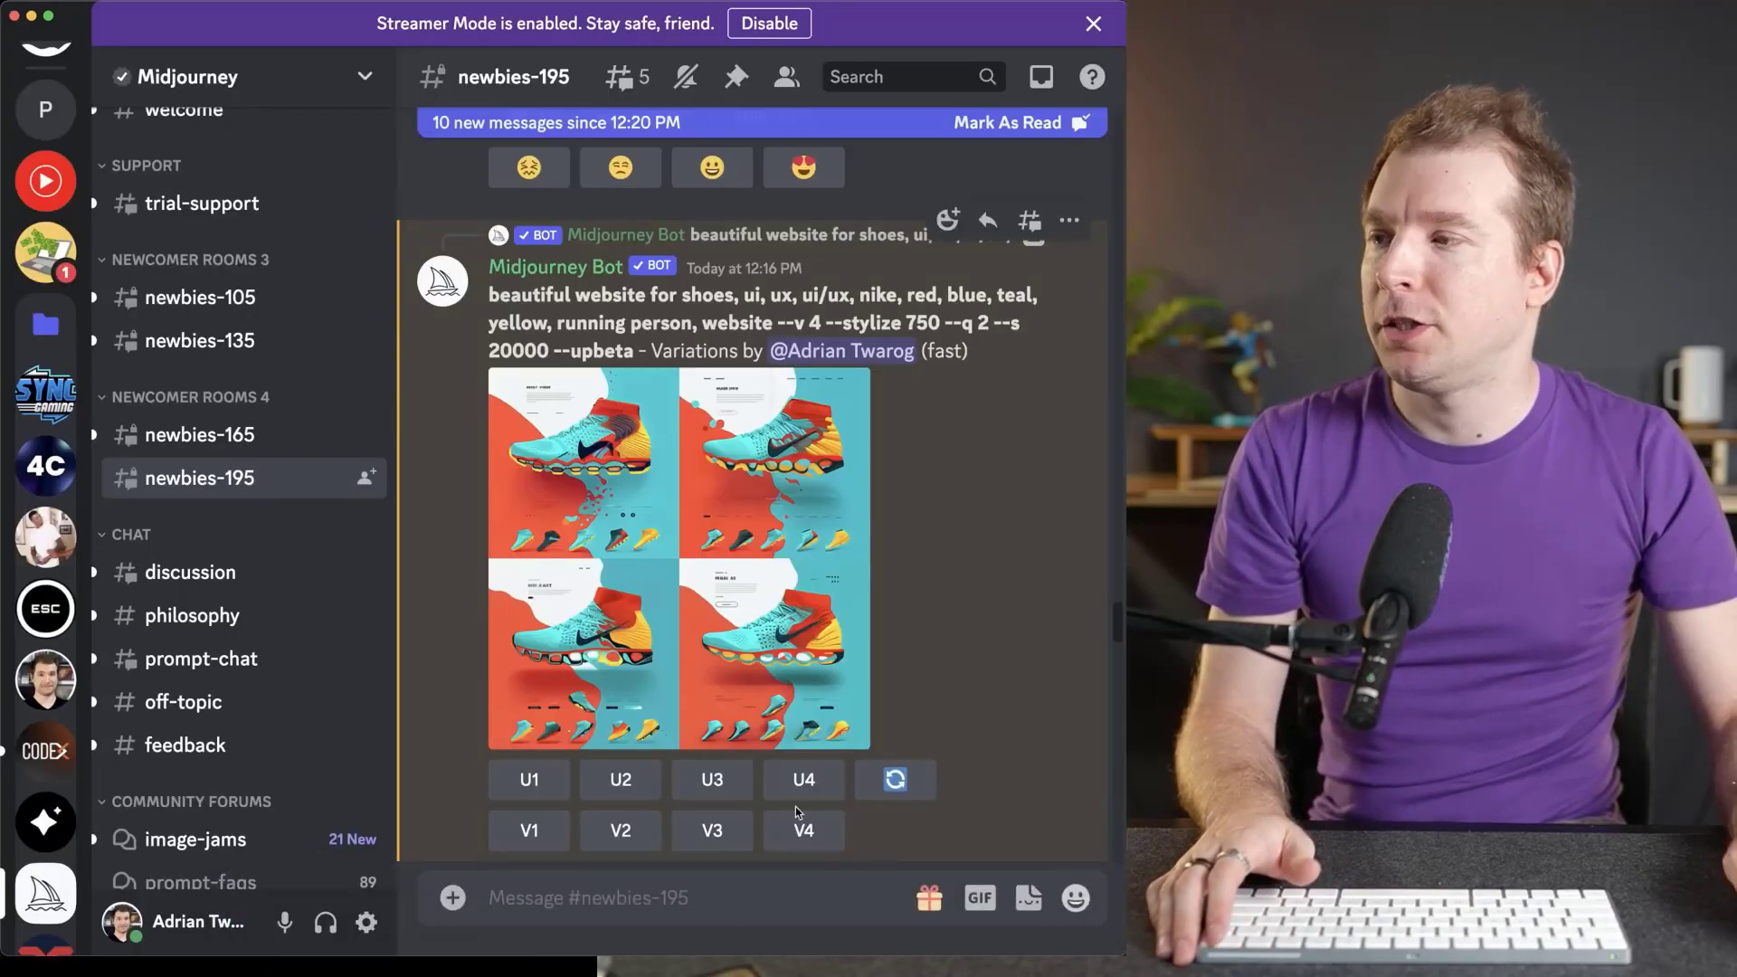
text(/imagine prompt beatiful website about shoes)
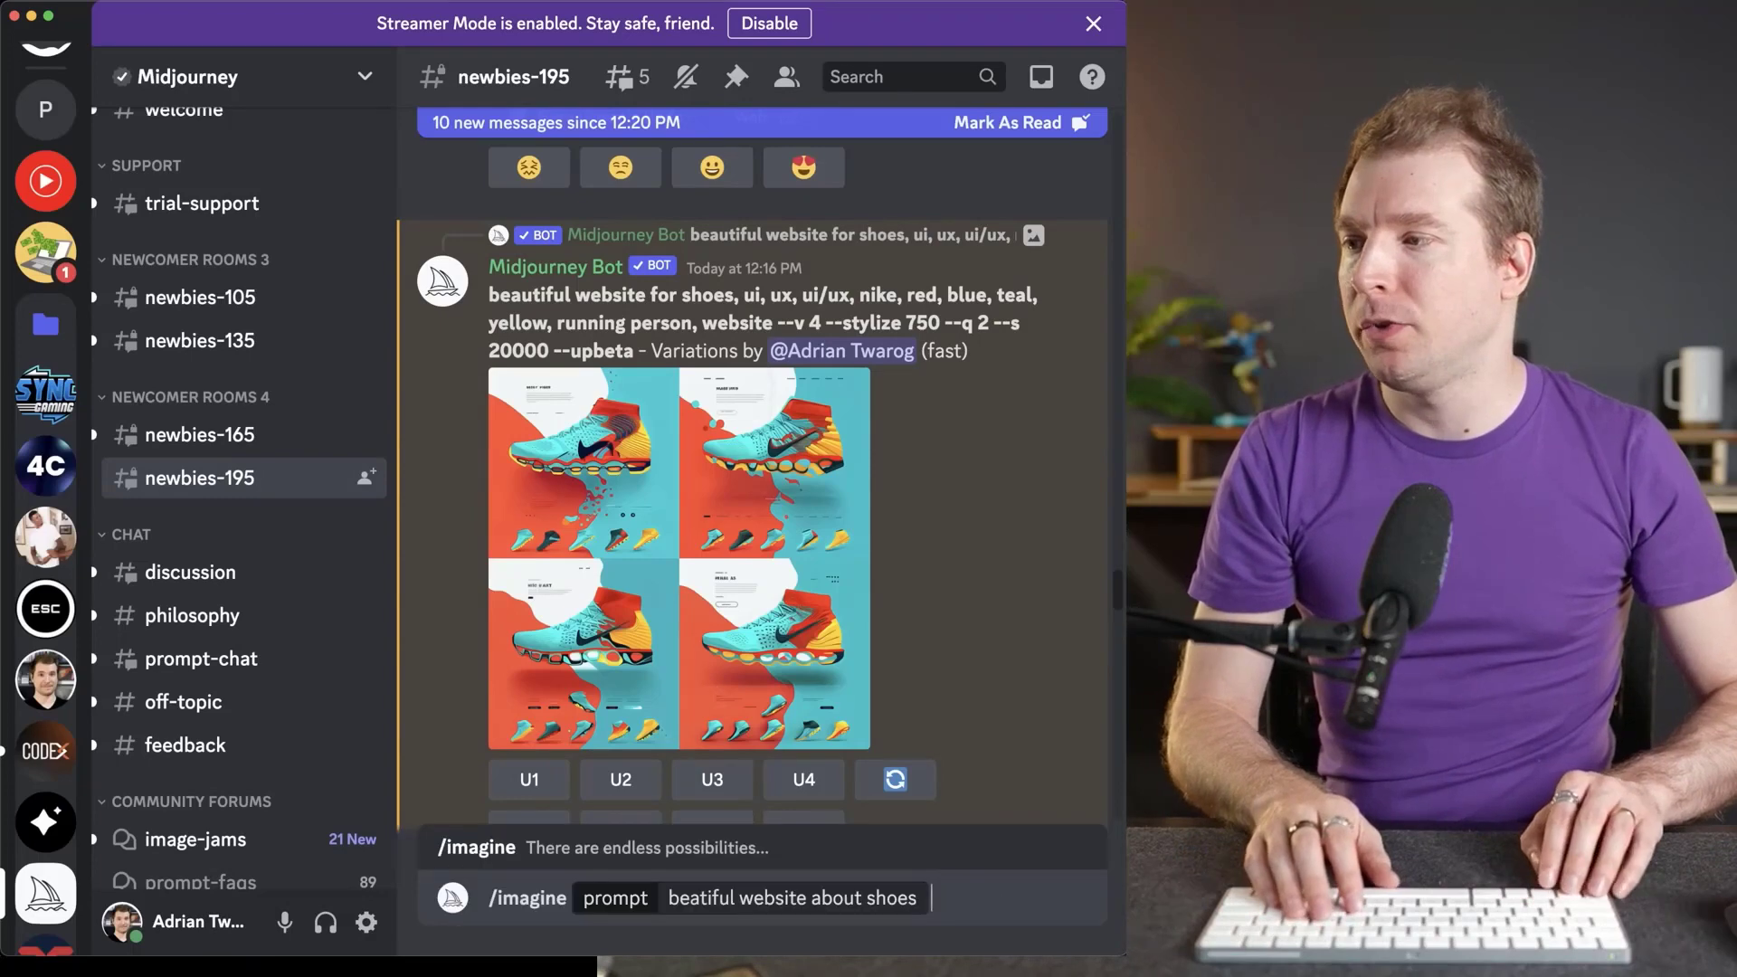
key(Return)
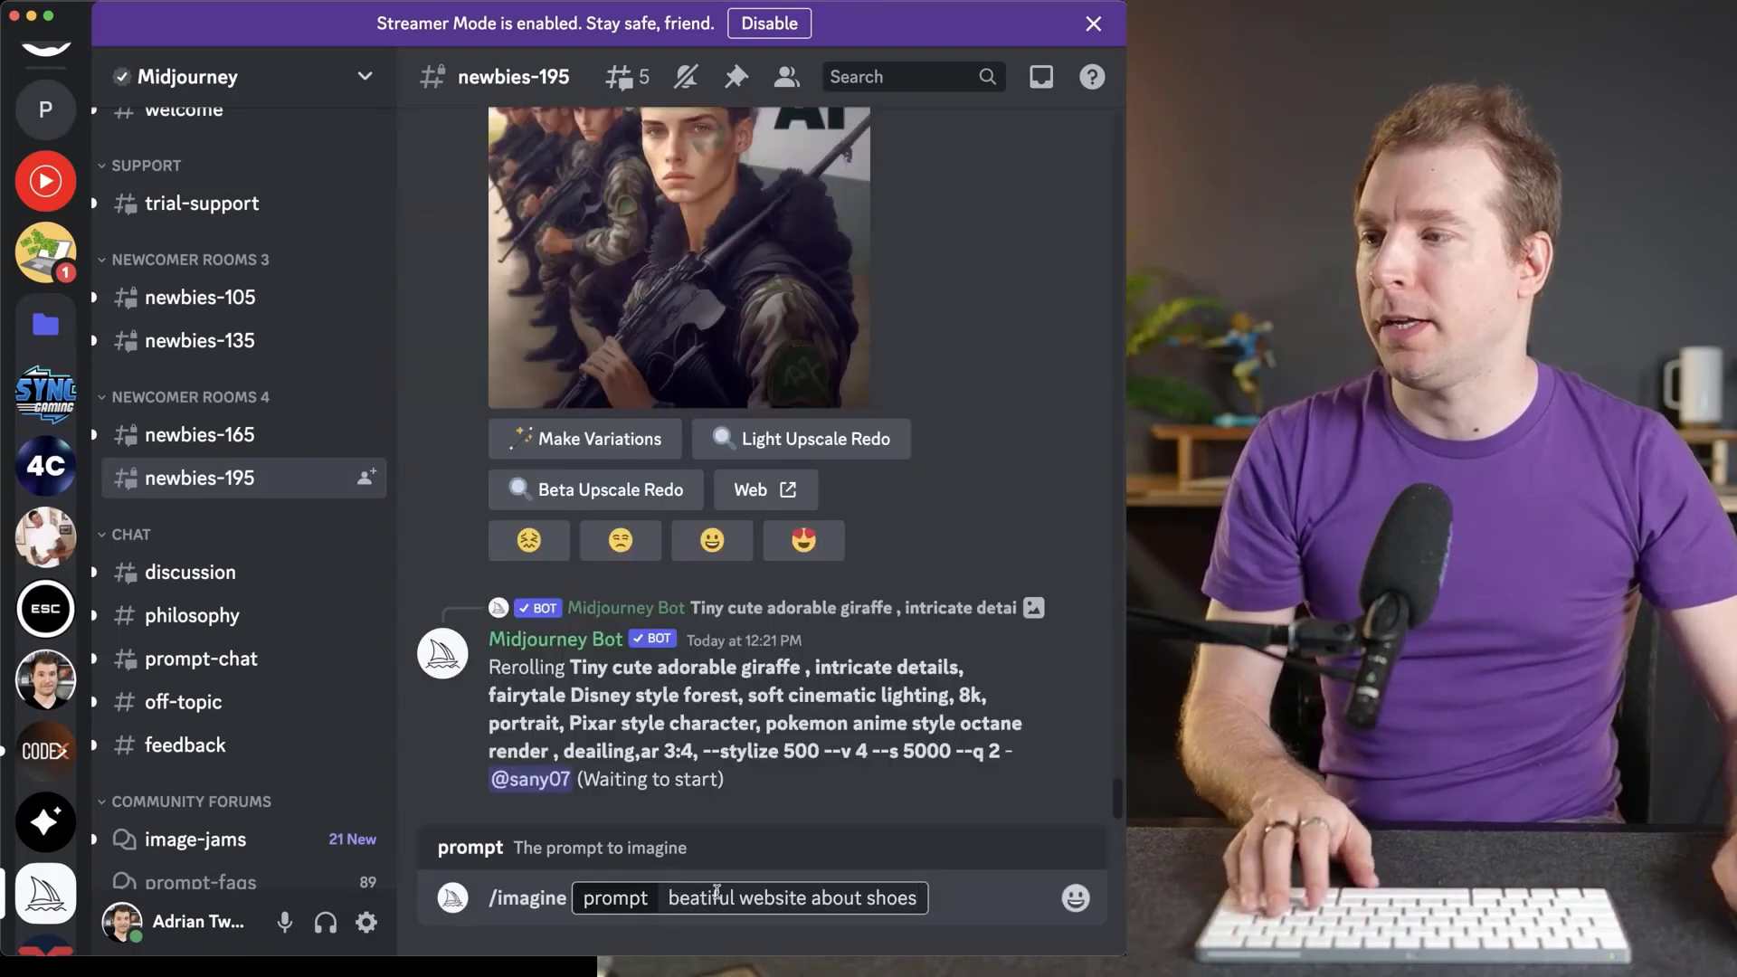
key(Return)
Start an /imagine command whose prompt begins with the copied Dribbble image address.
text(/)
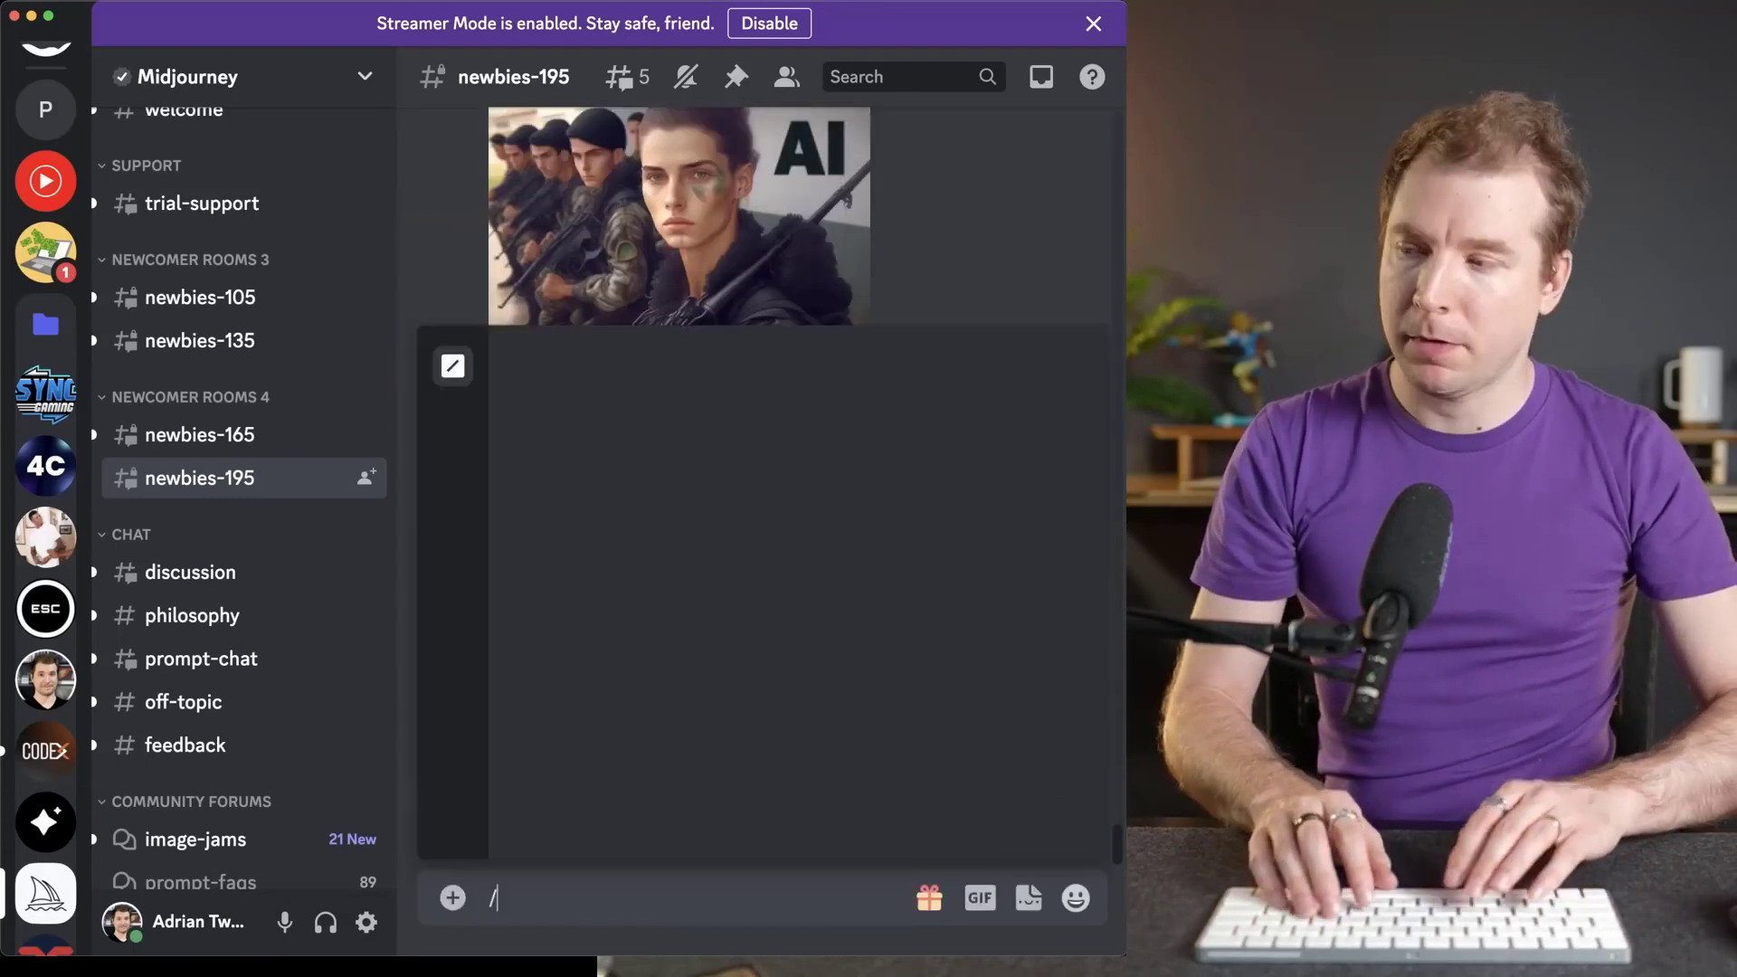
text(image)
key(BackSpace)
key(BackSpace)
key(BackSpace)
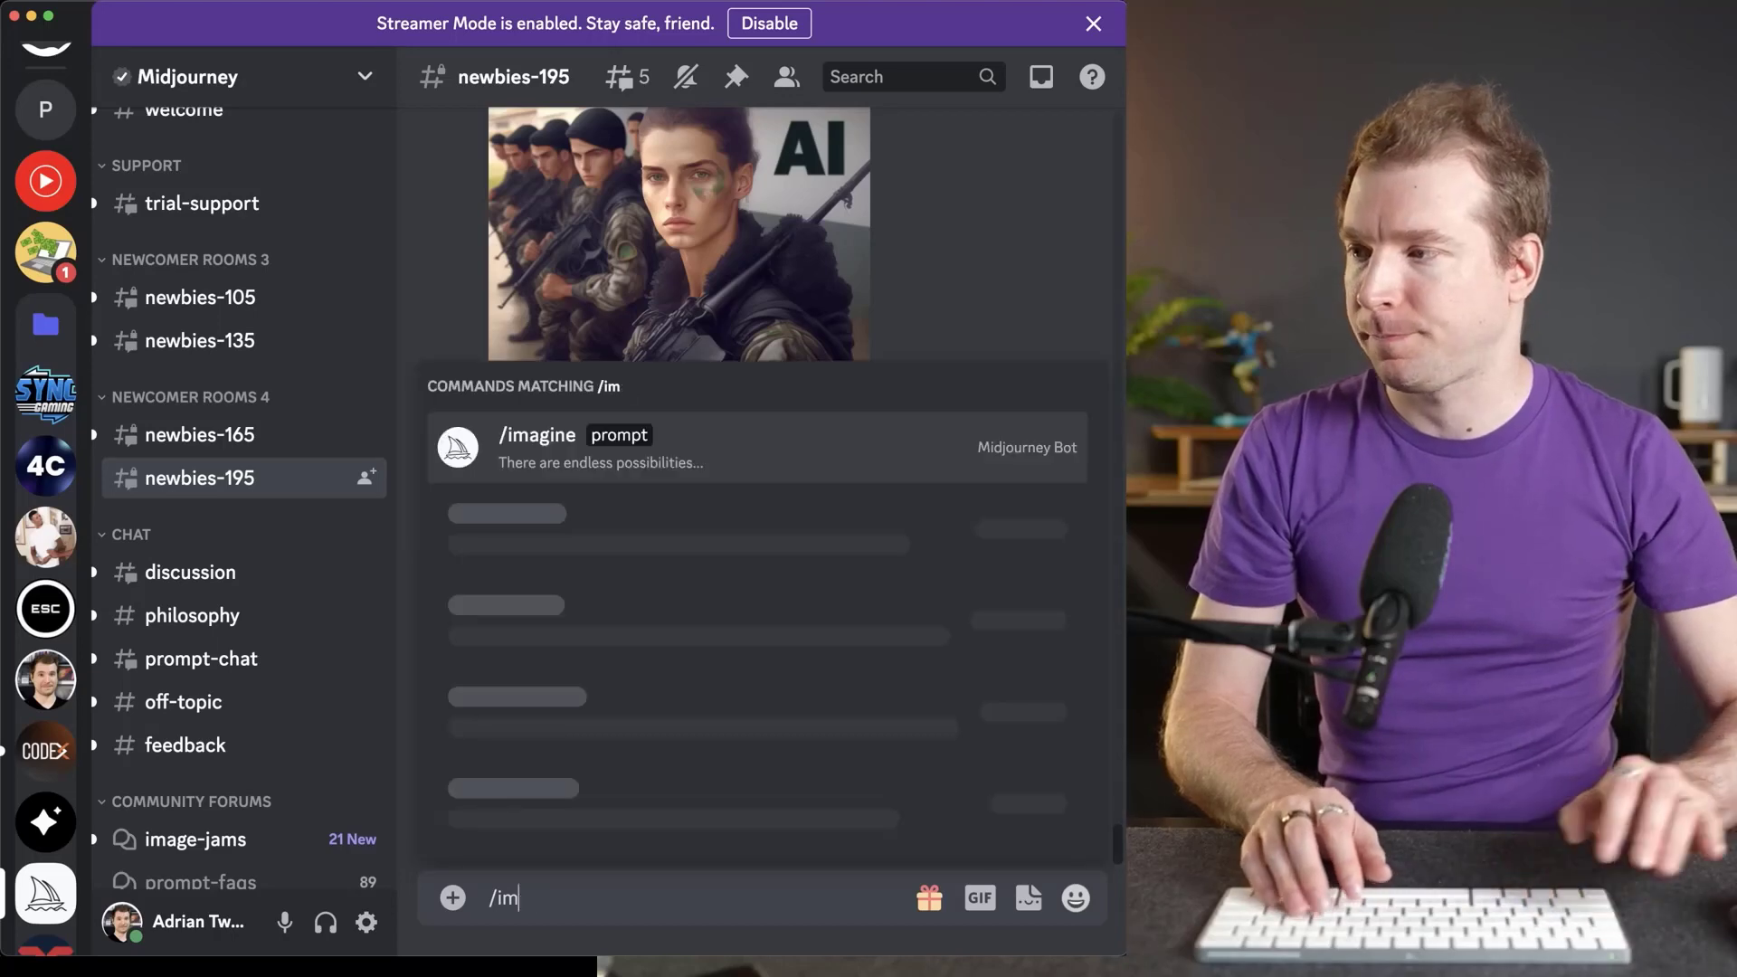
click(798, 818)
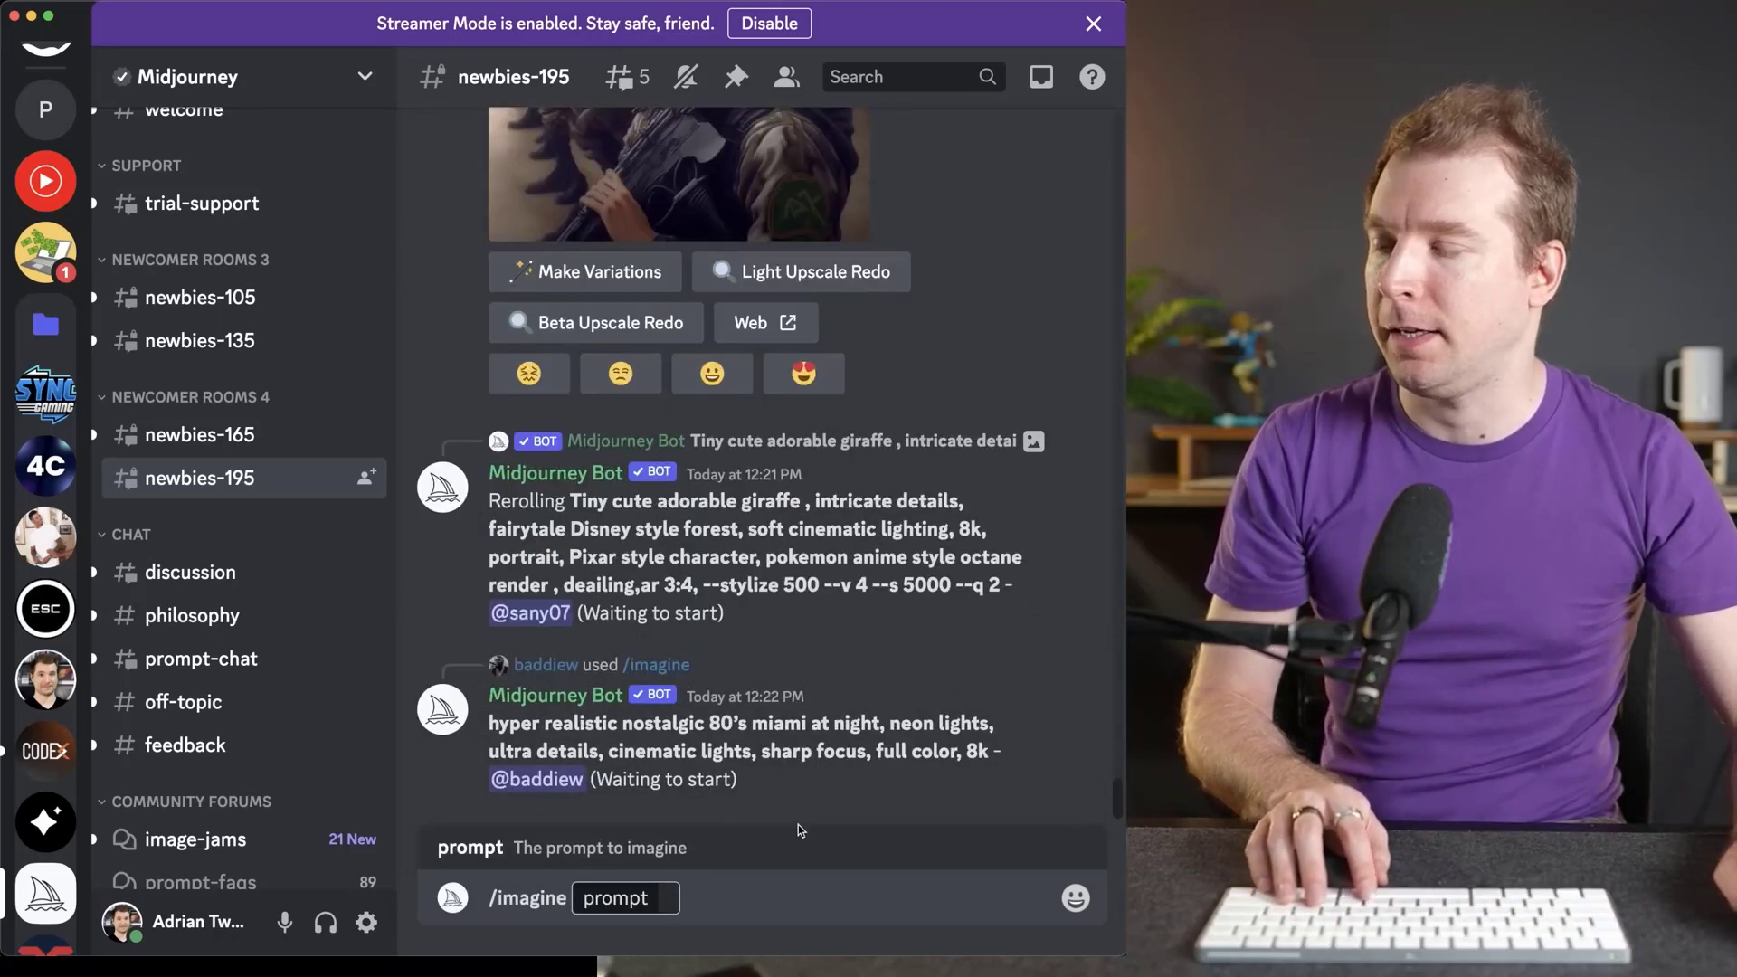
text(https://cdn.dribbble.com/userupload/4208801/file/original-e75a55fbfaf75bfbf6f1df6be7130f78.png?compress=1&resize=752x)
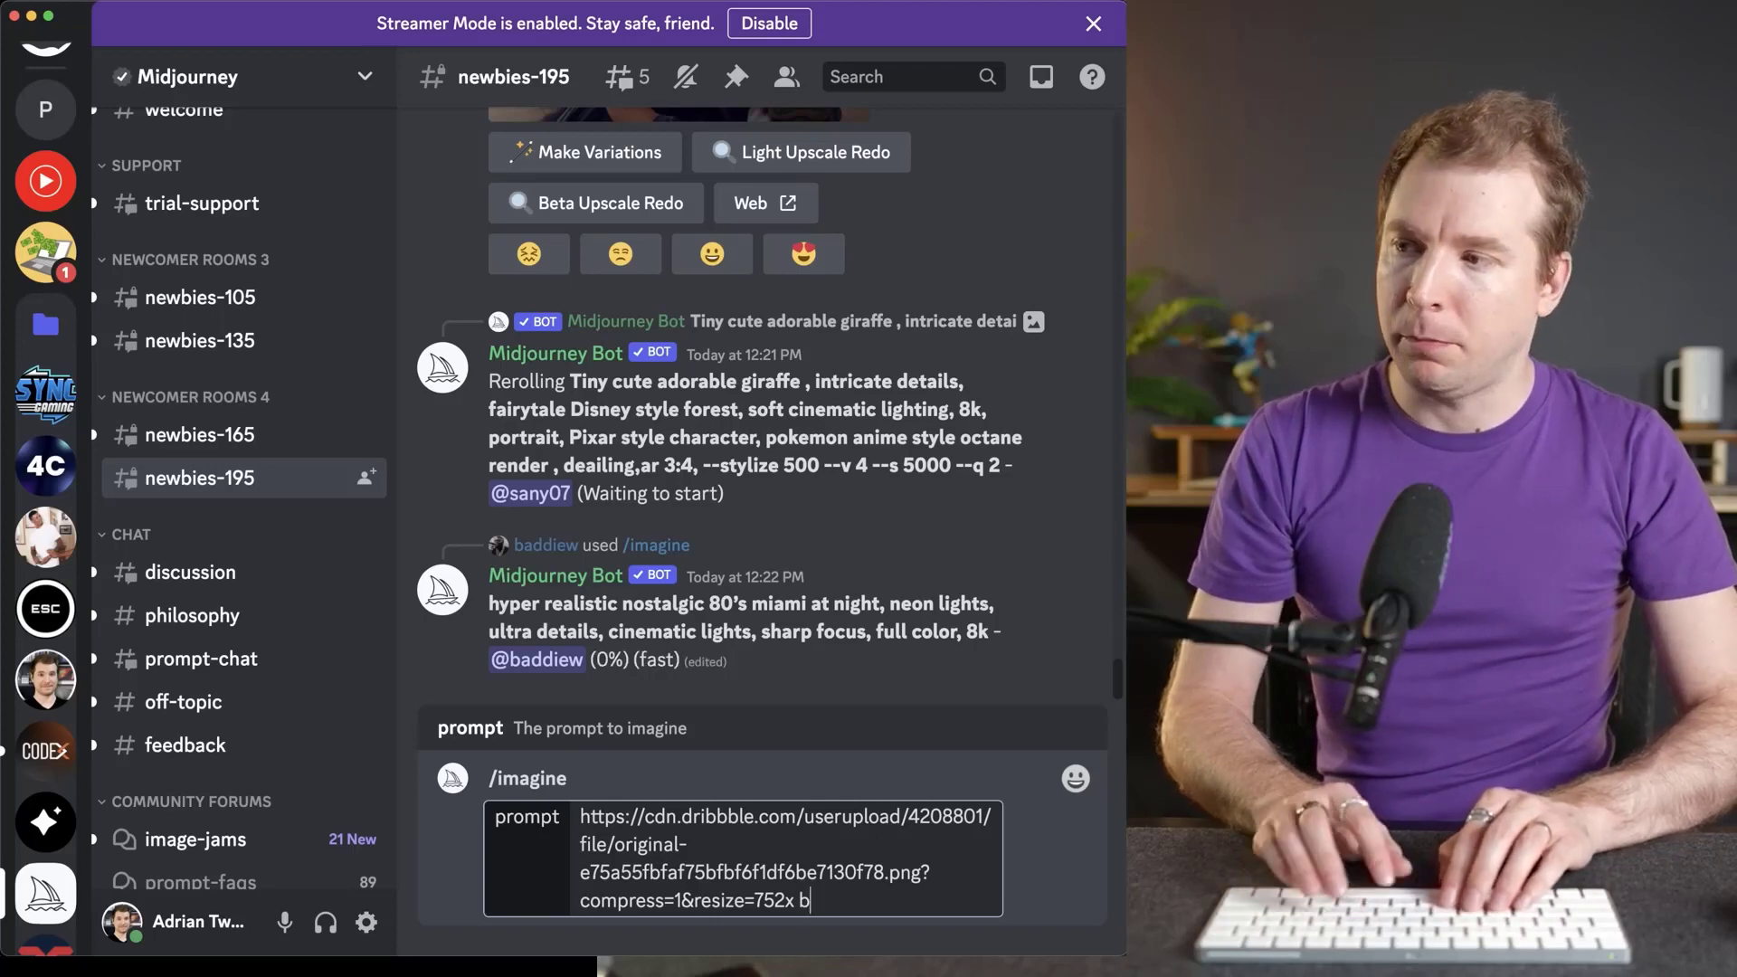
Add "beautiful website shoes, nike, ui, ux, website, teal, yellow, green --v 4" after the image address and submit the prompt.
text(beautiful website)
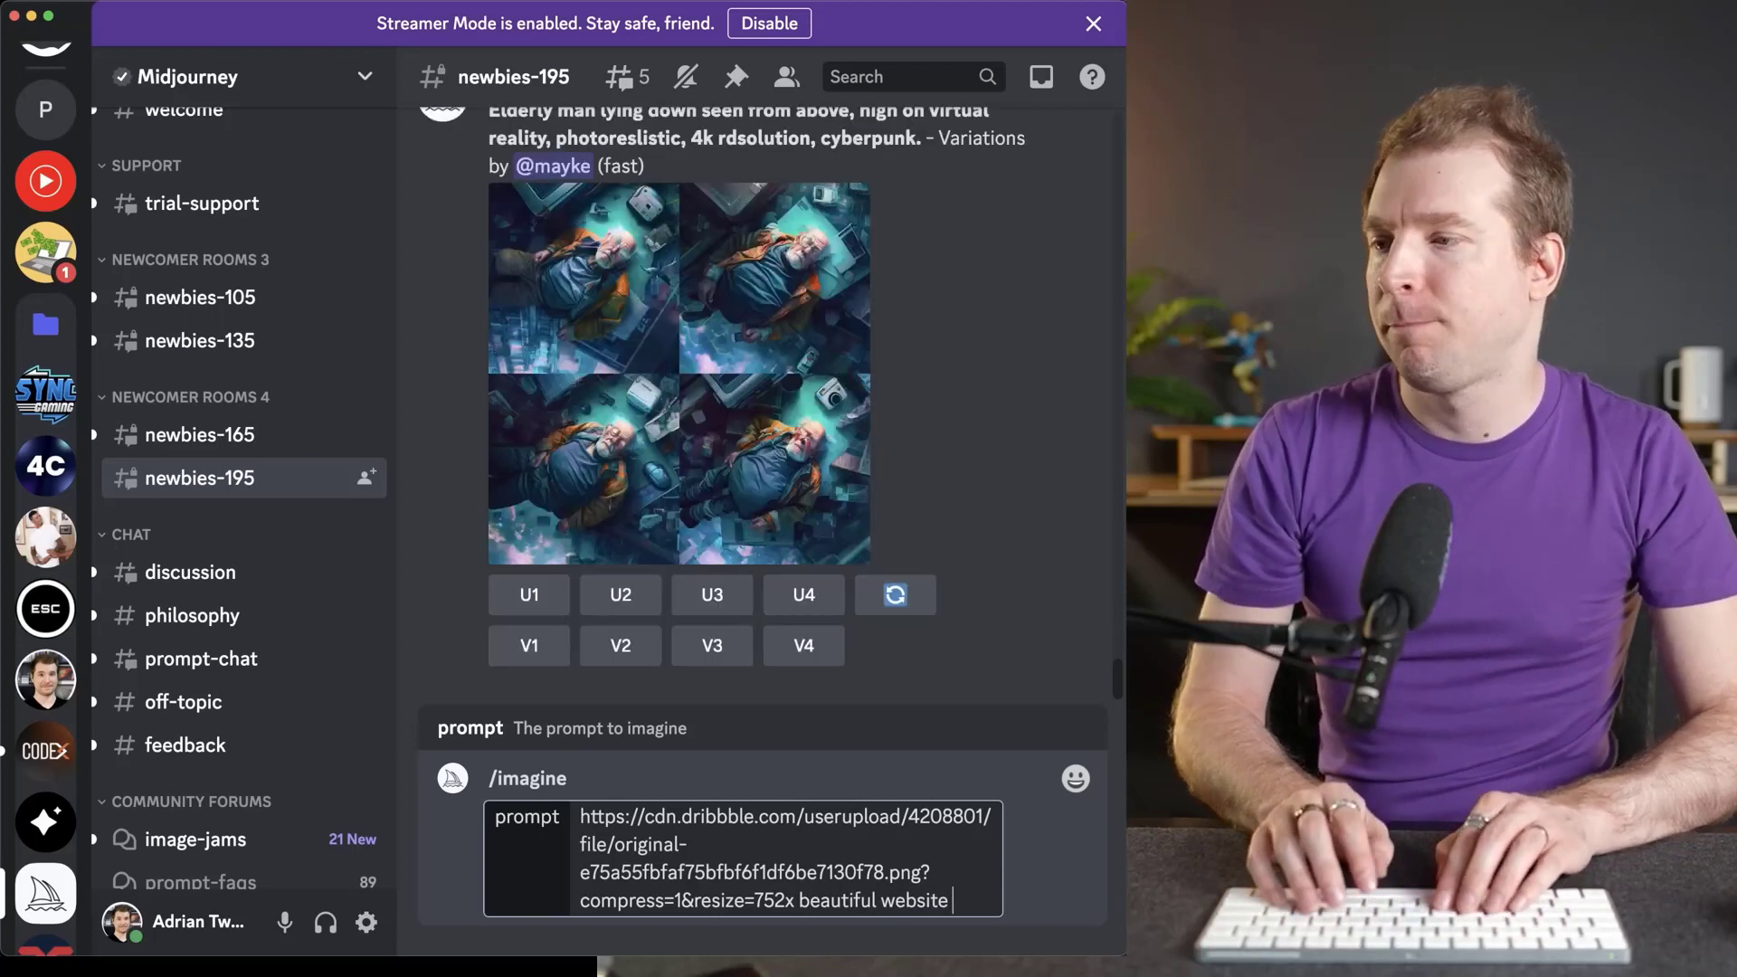
text( shoes, nike, ui, ux, website, teal, yellow, green --)
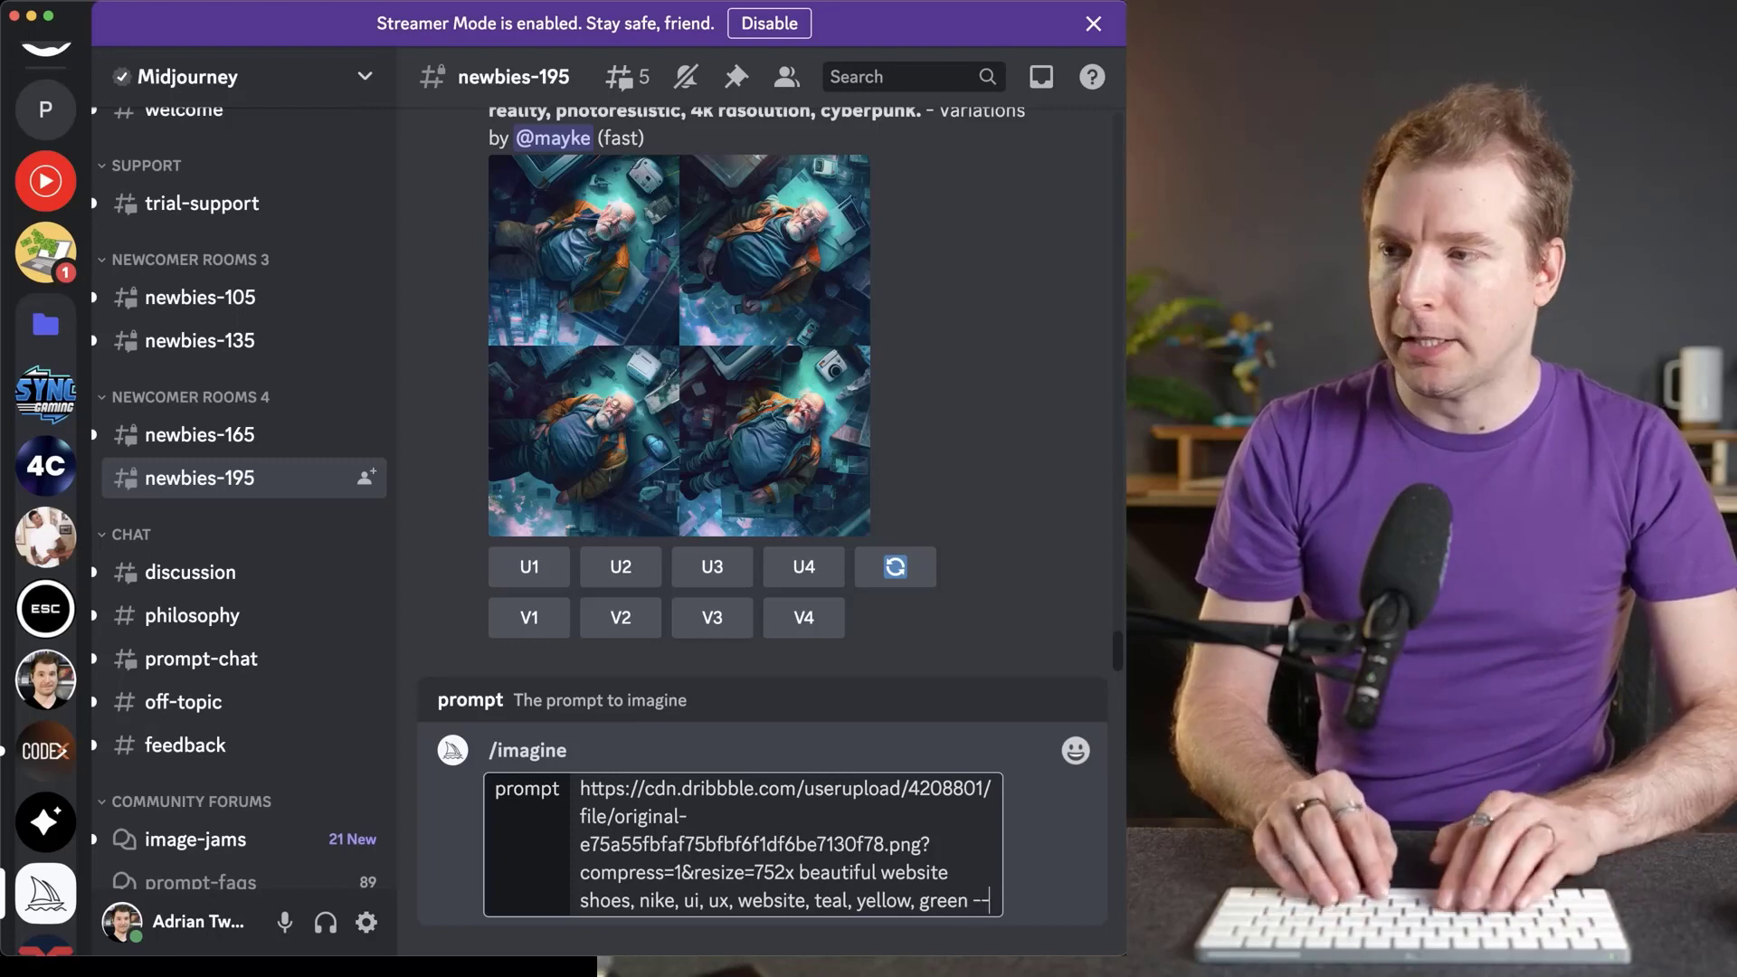
text(v44)
key(Return)
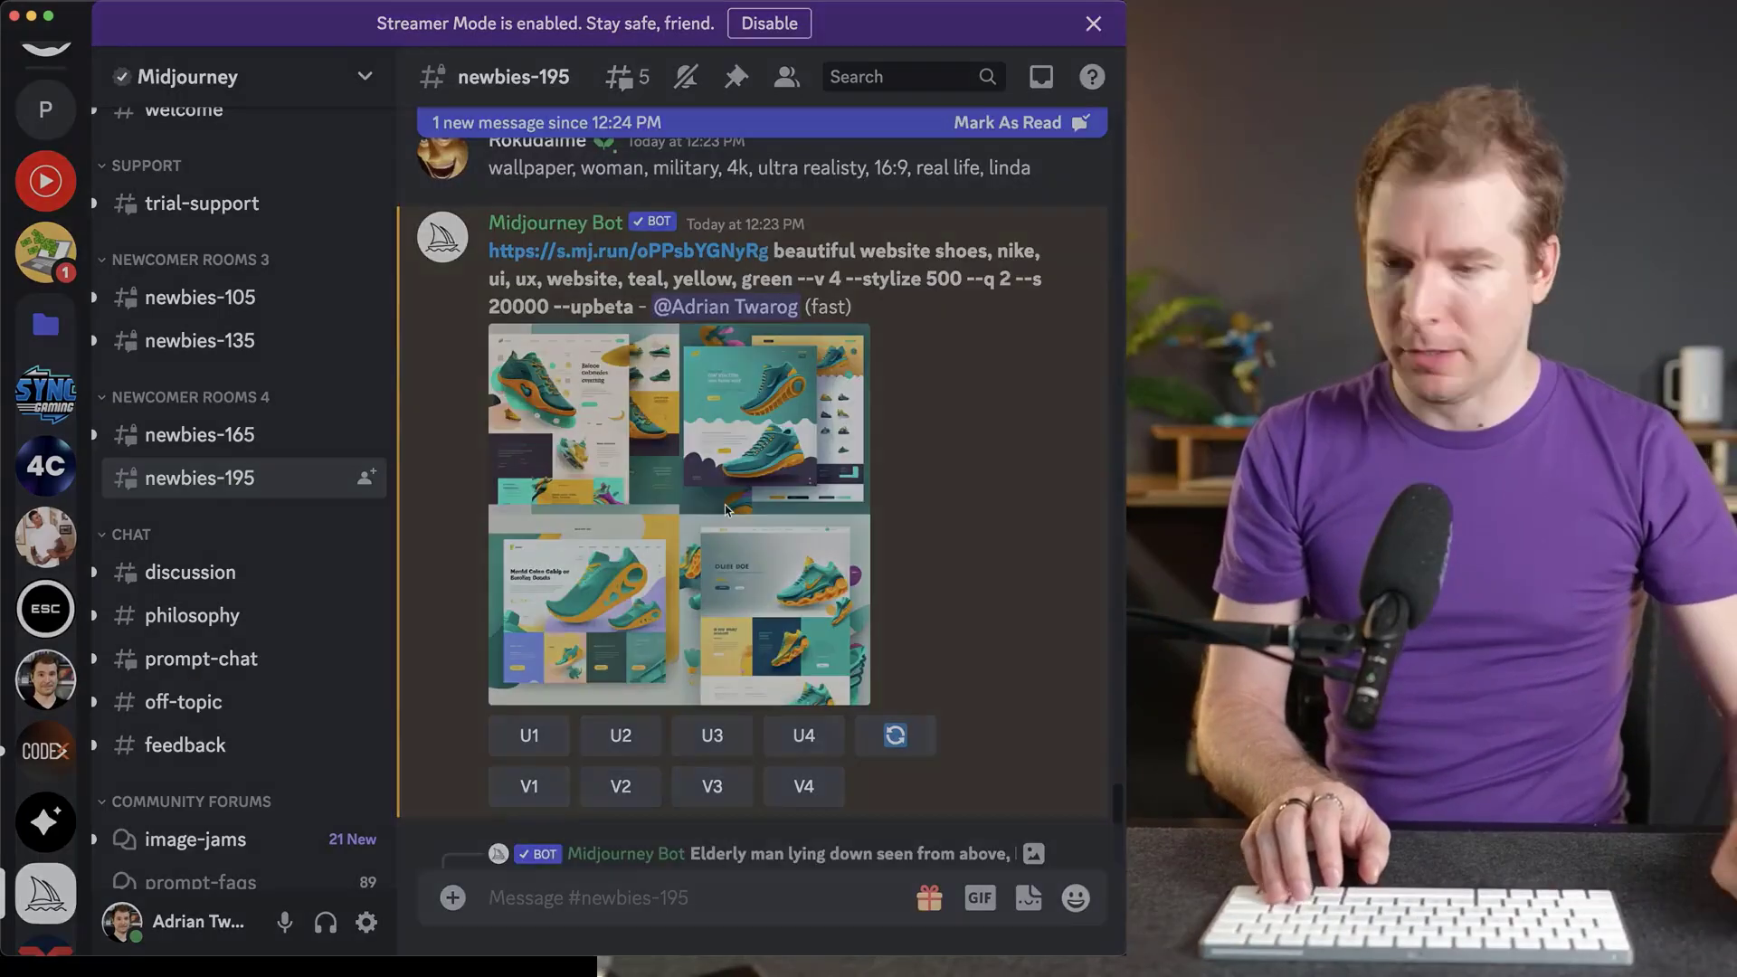
Enlarge the four generated shoe website designs and compare them with the "Olla - Food Delivery Landing Page" shot in Chrome.
click(724, 507)
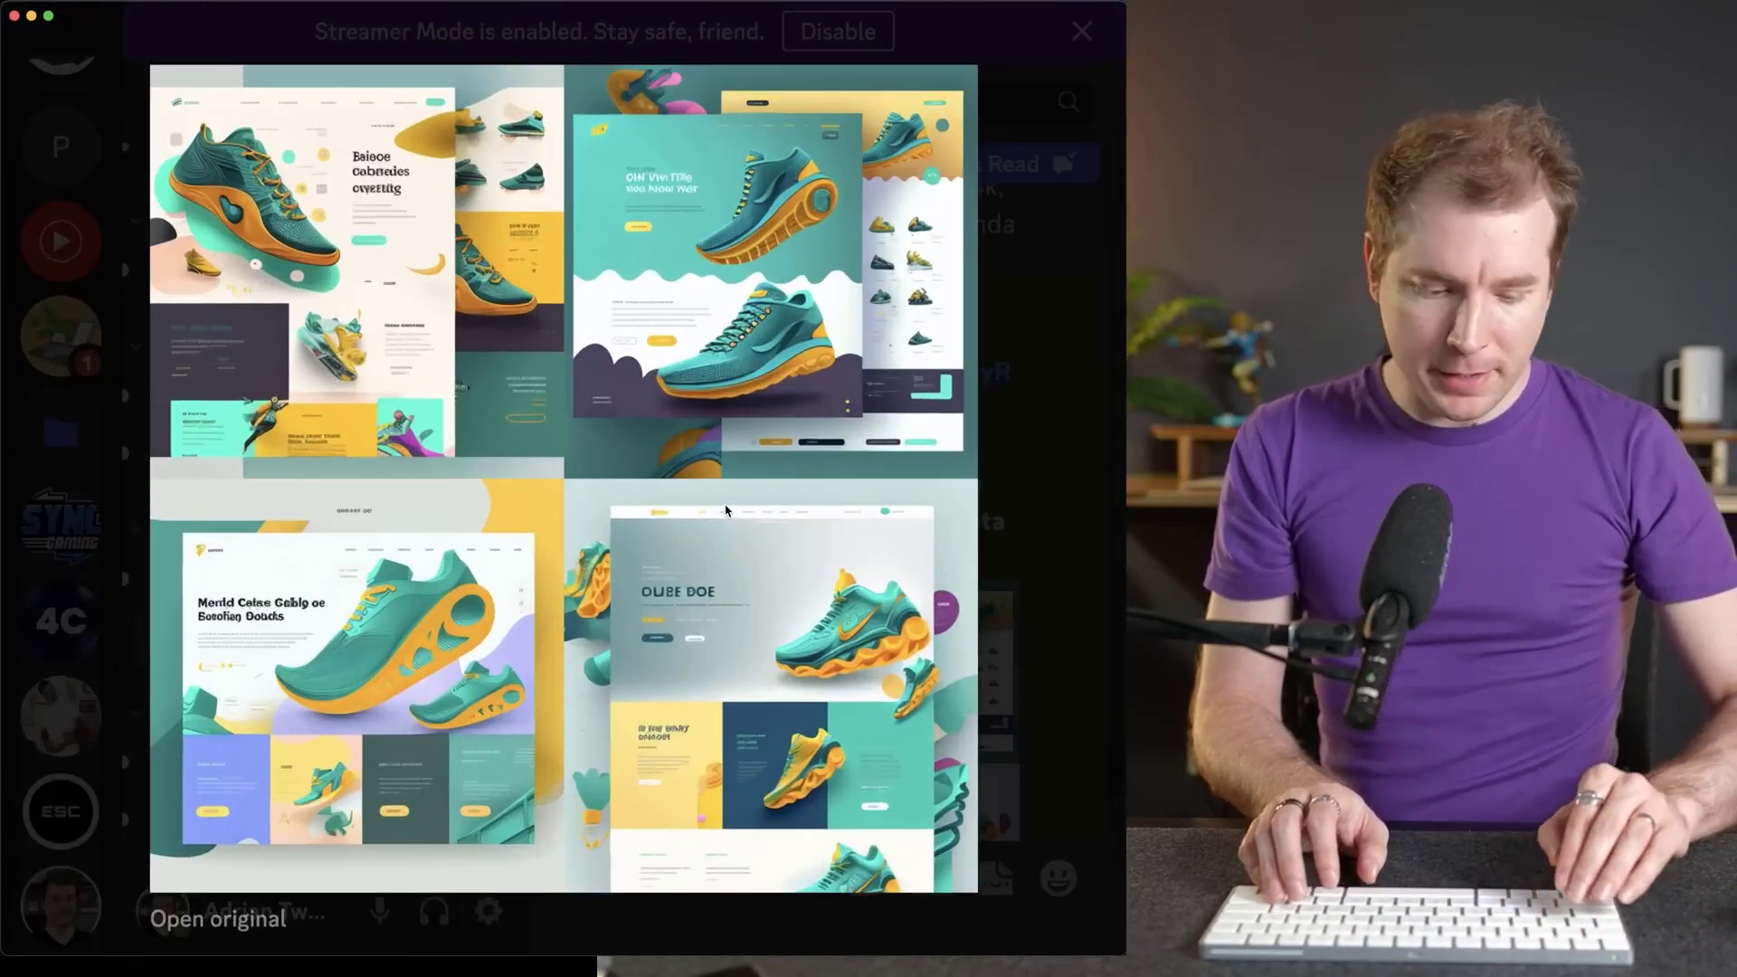
mouse_move(420, 954)
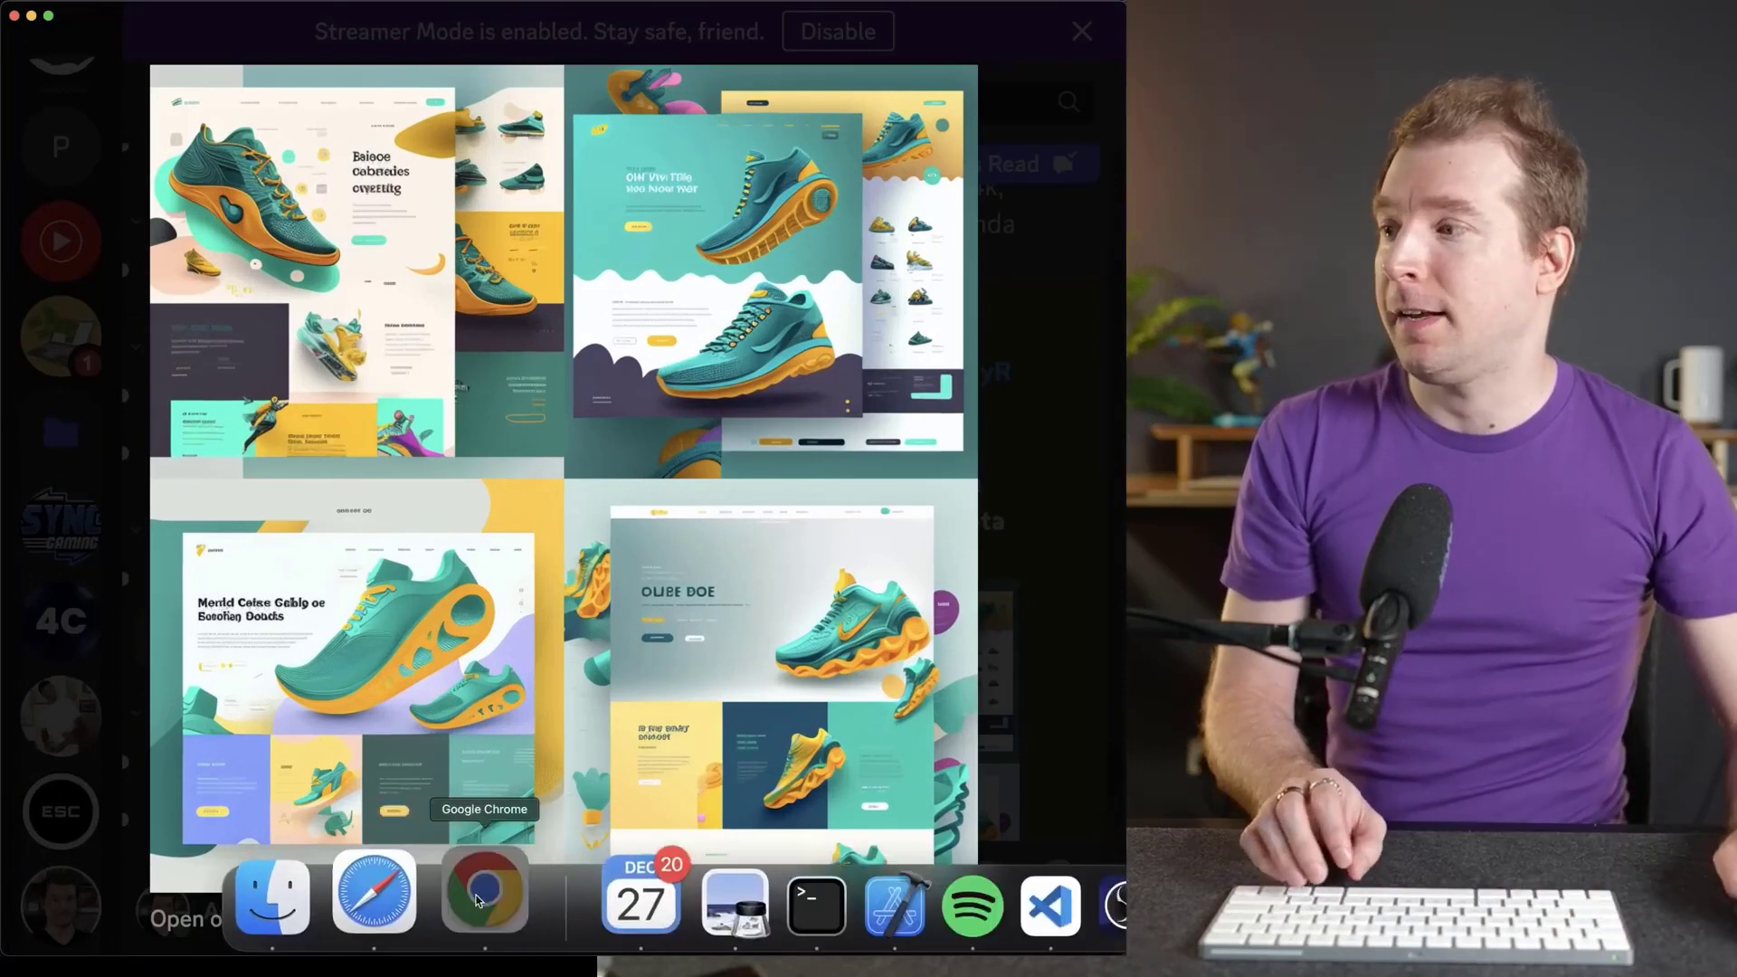
click(506, 891)
click(217, 380)
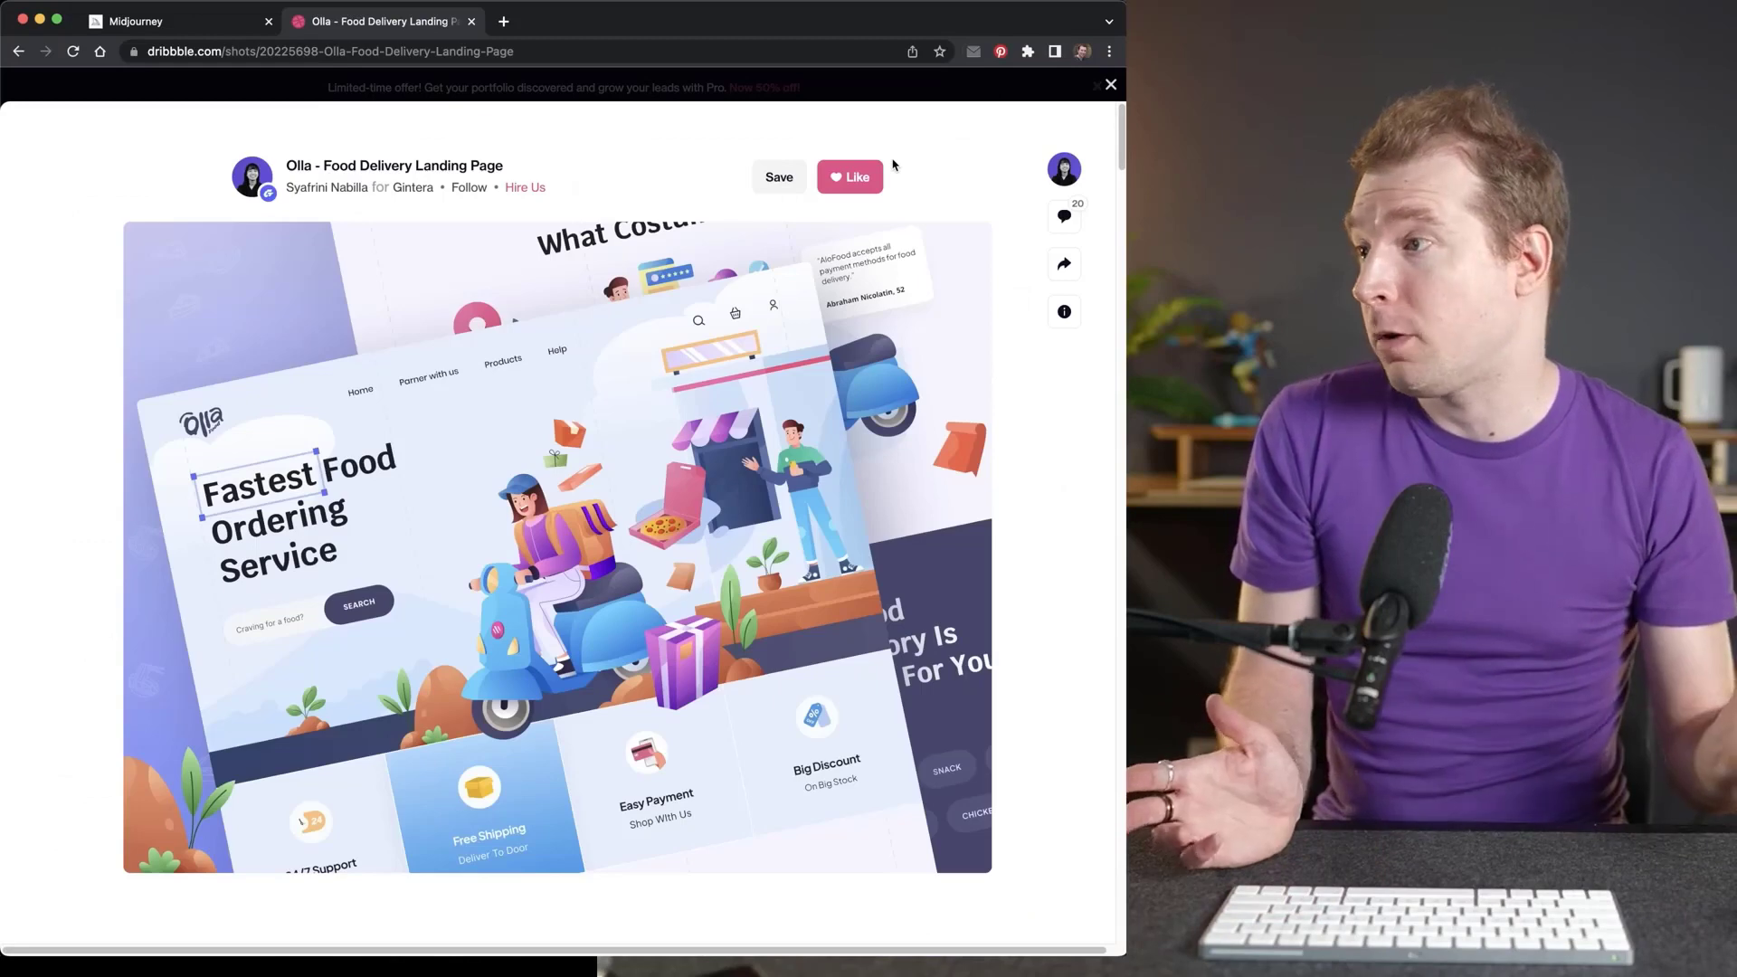
mouse_move(1040, 905)
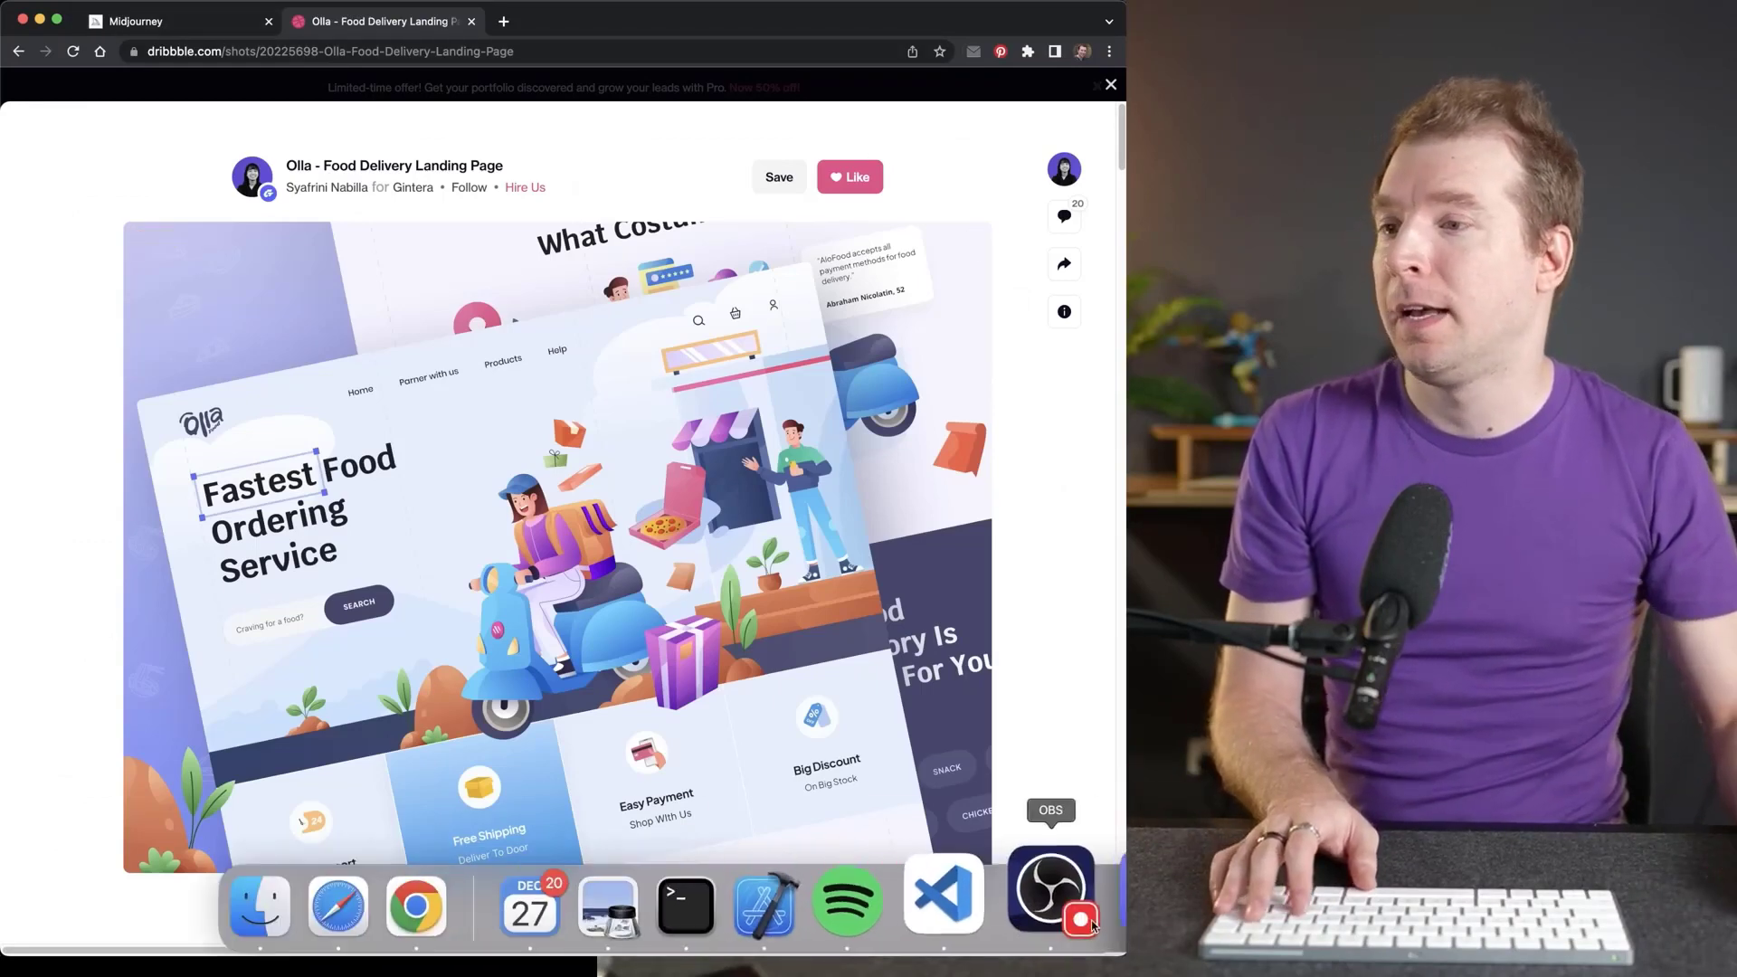
click(1114, 896)
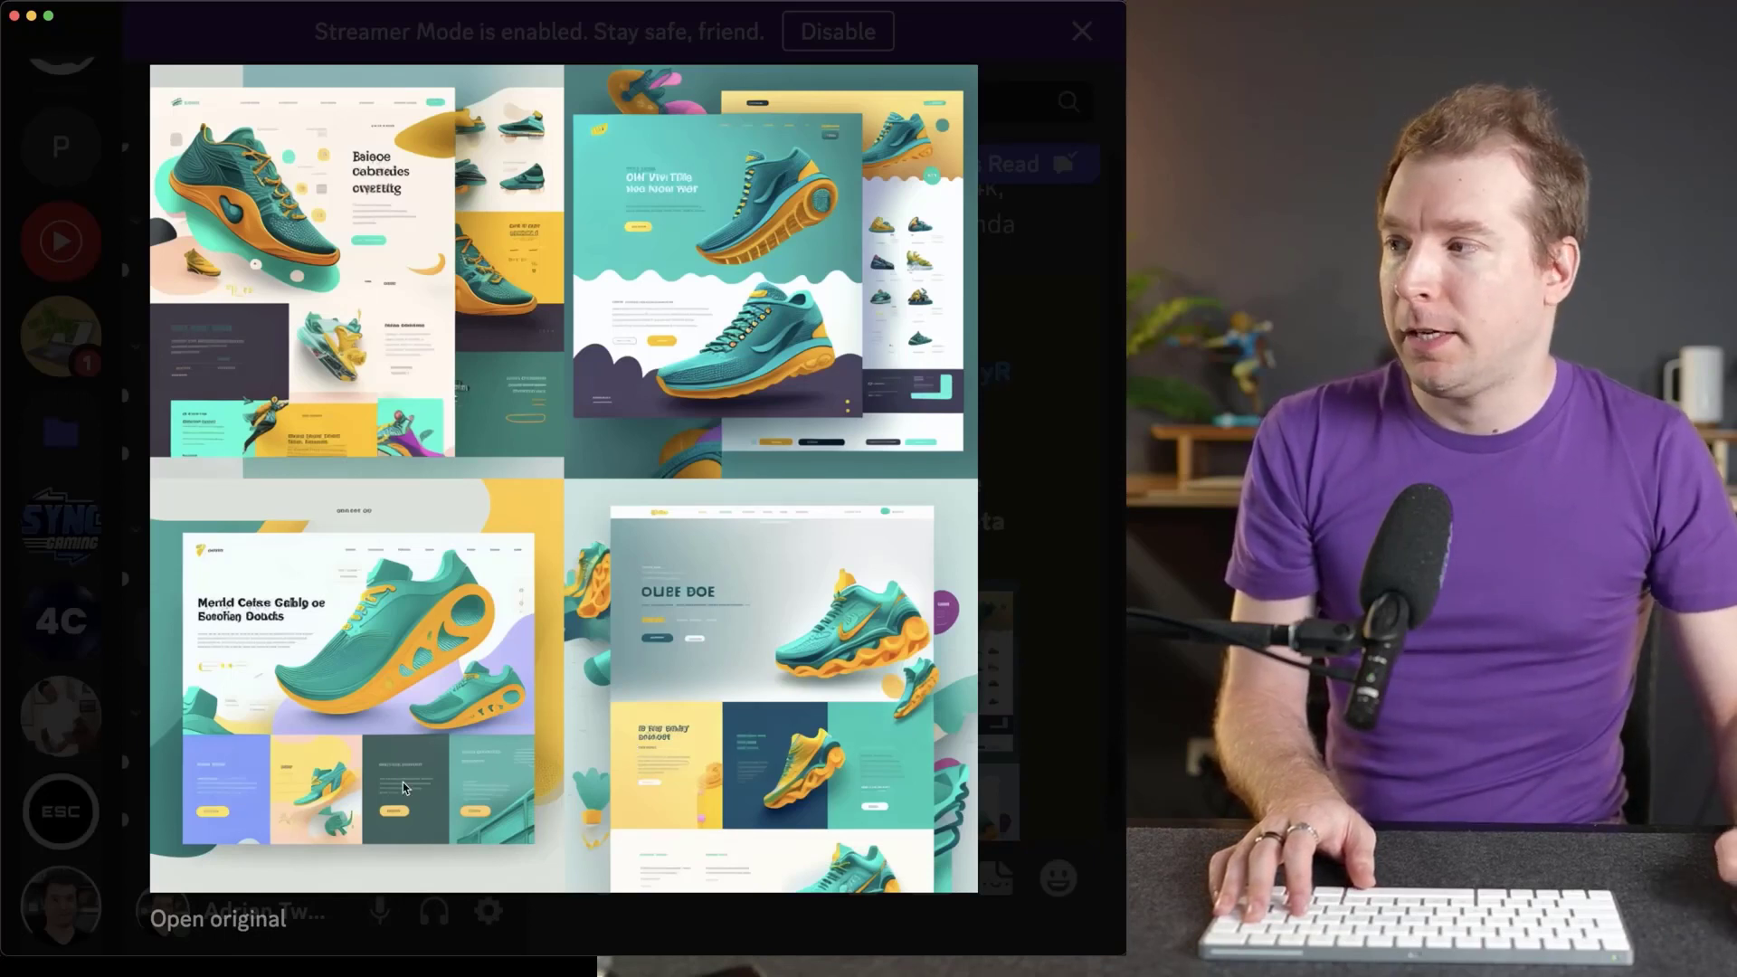
mouse_move(926, 972)
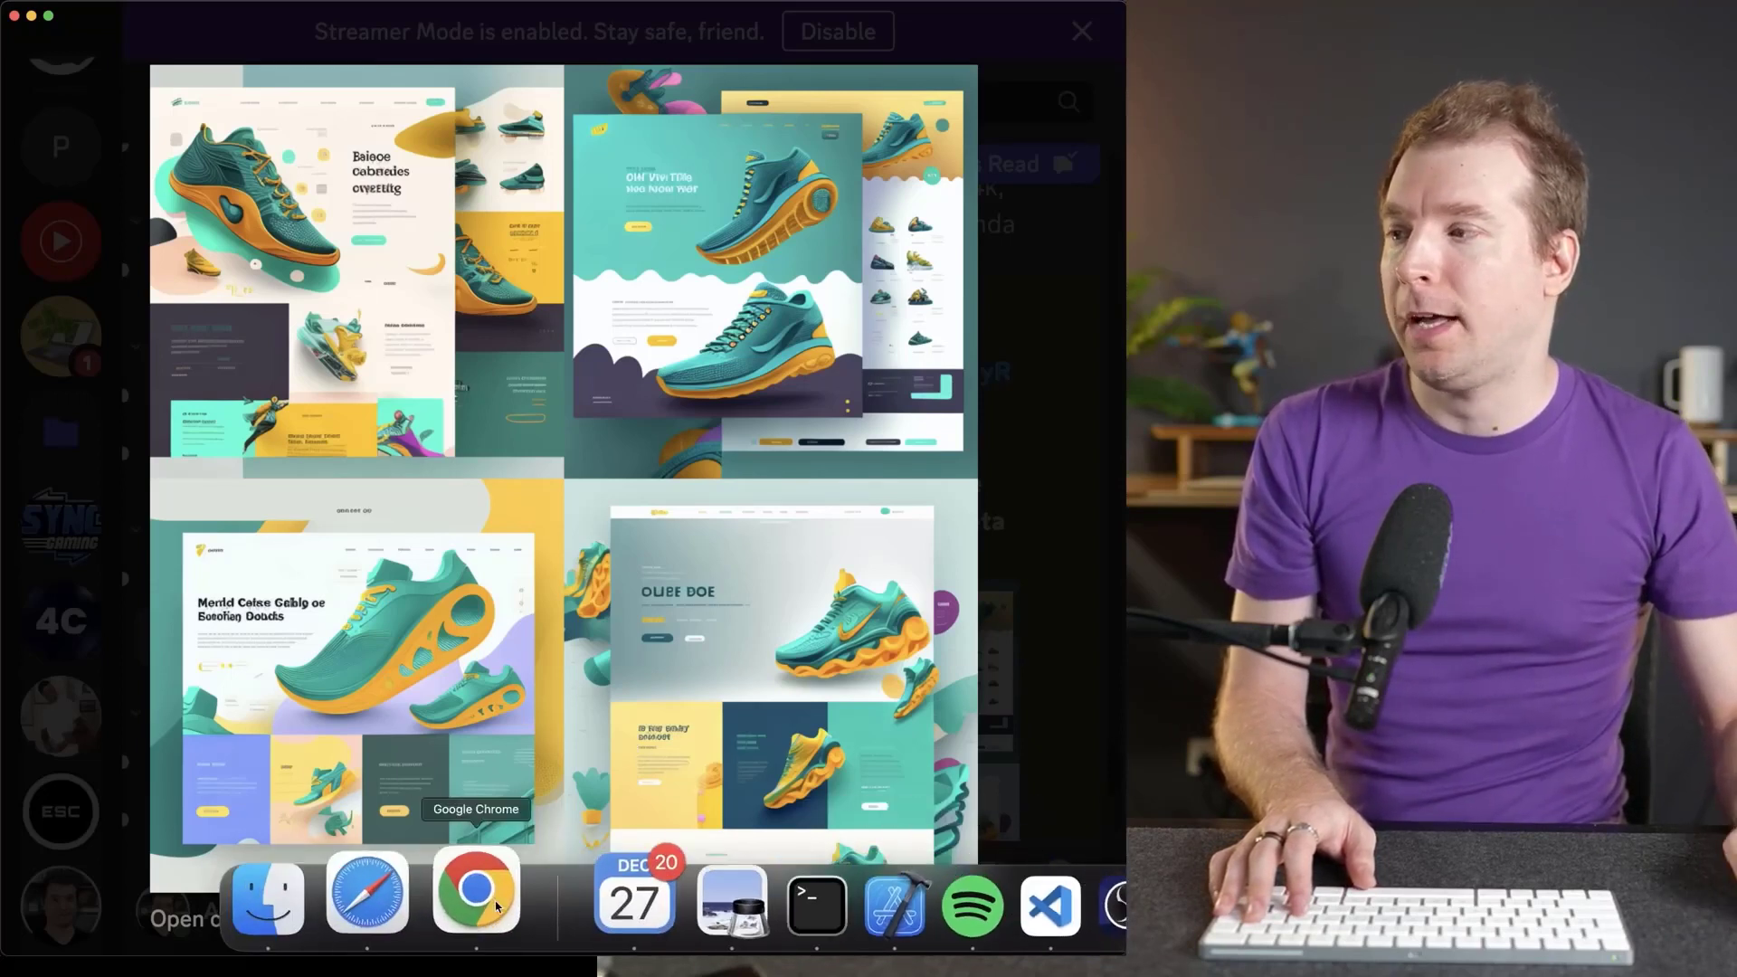
click(473, 899)
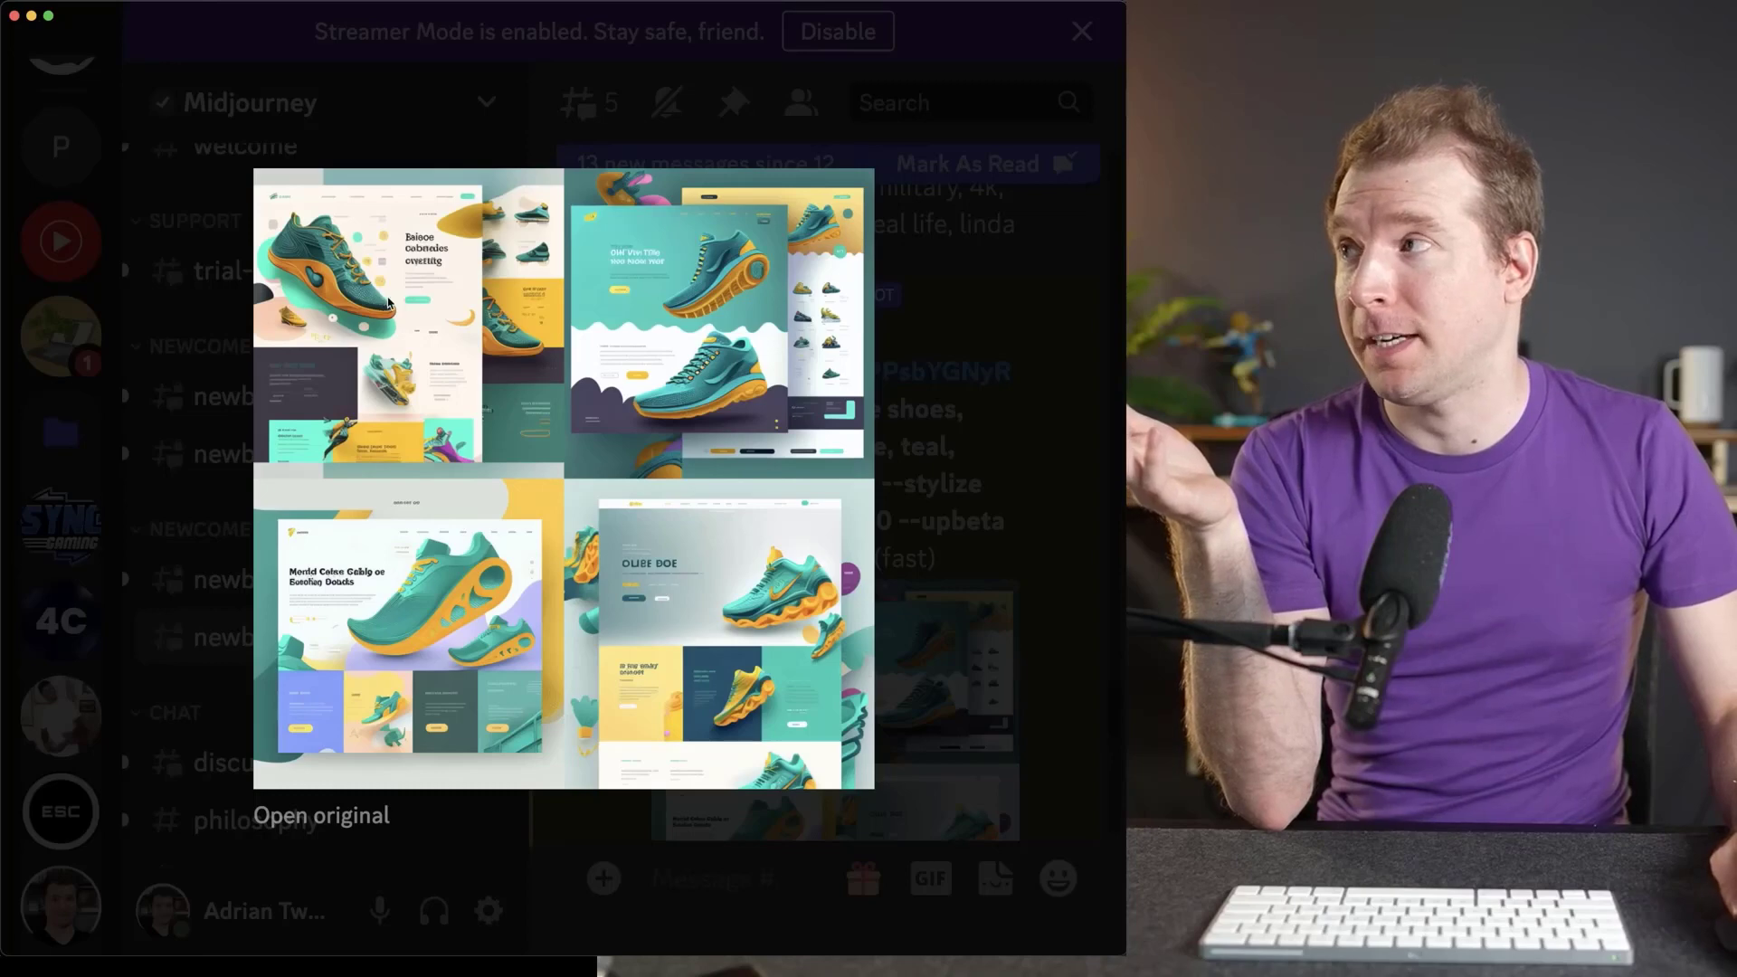
Close the enlarged image view and upscale the first of the four shoe website designs.
click(947, 318)
scroll(774, 613, down, 2)
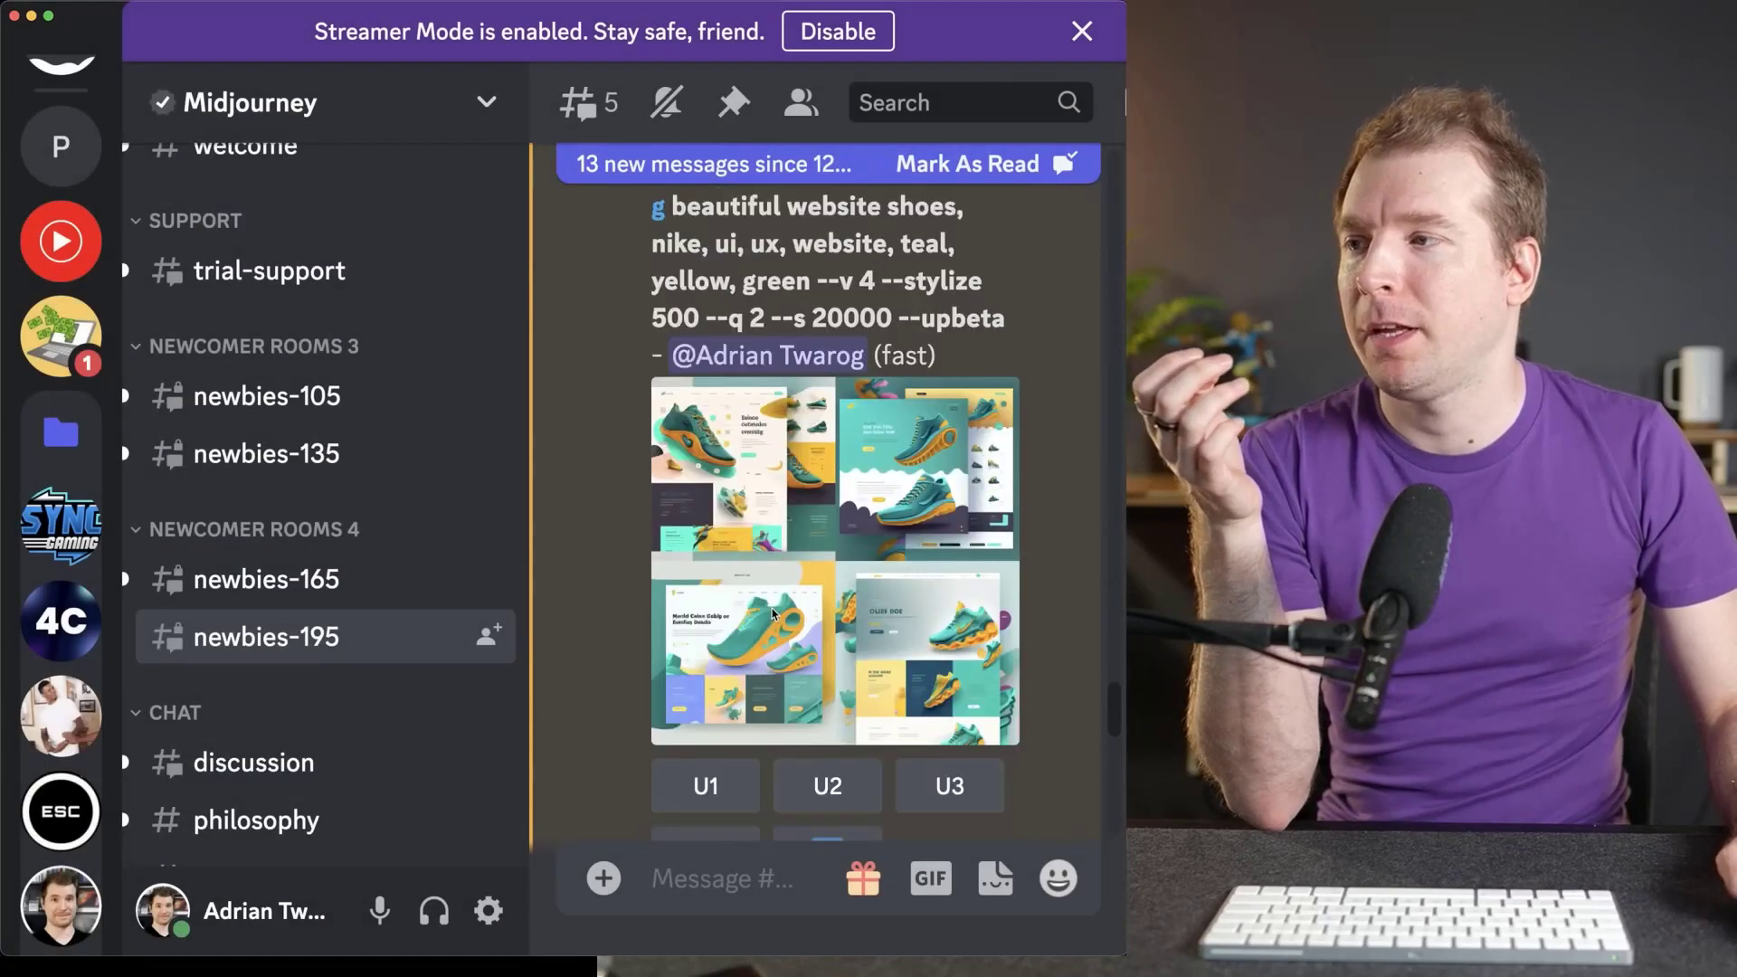
scroll(773, 613, down, 1)
click(717, 683)
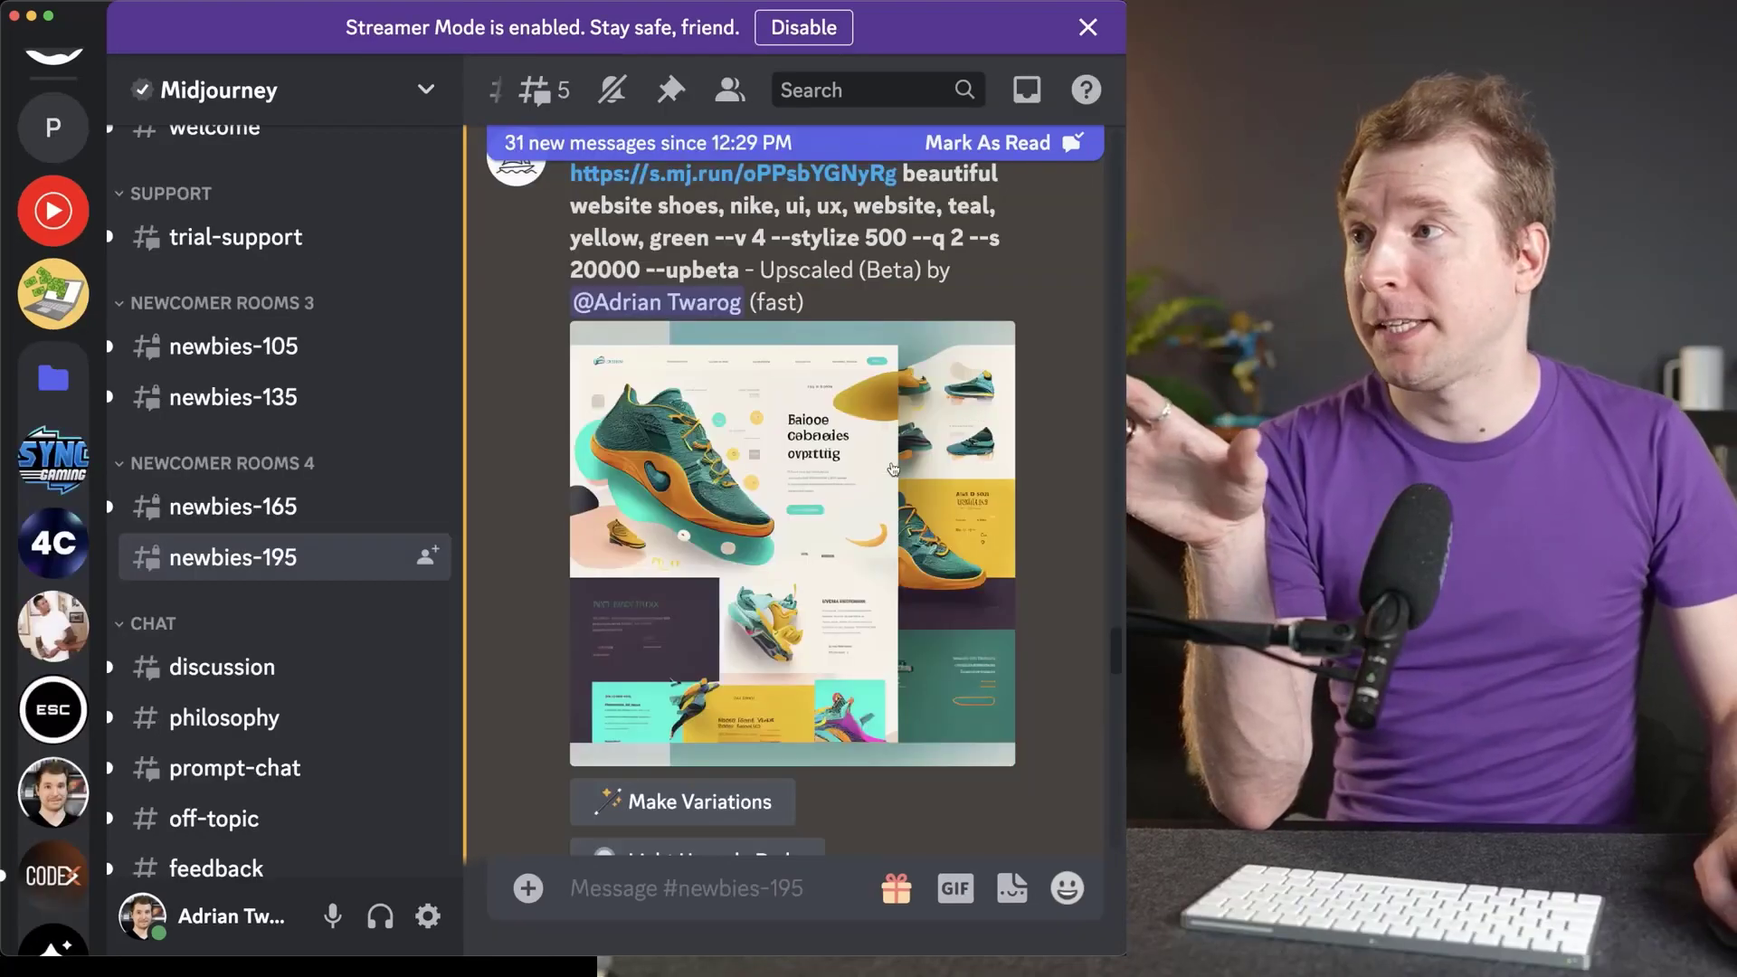
Enlarge the upscaled shoe website design, save the image to the Downloads folder, and close the enlarged view.
click(875, 466)
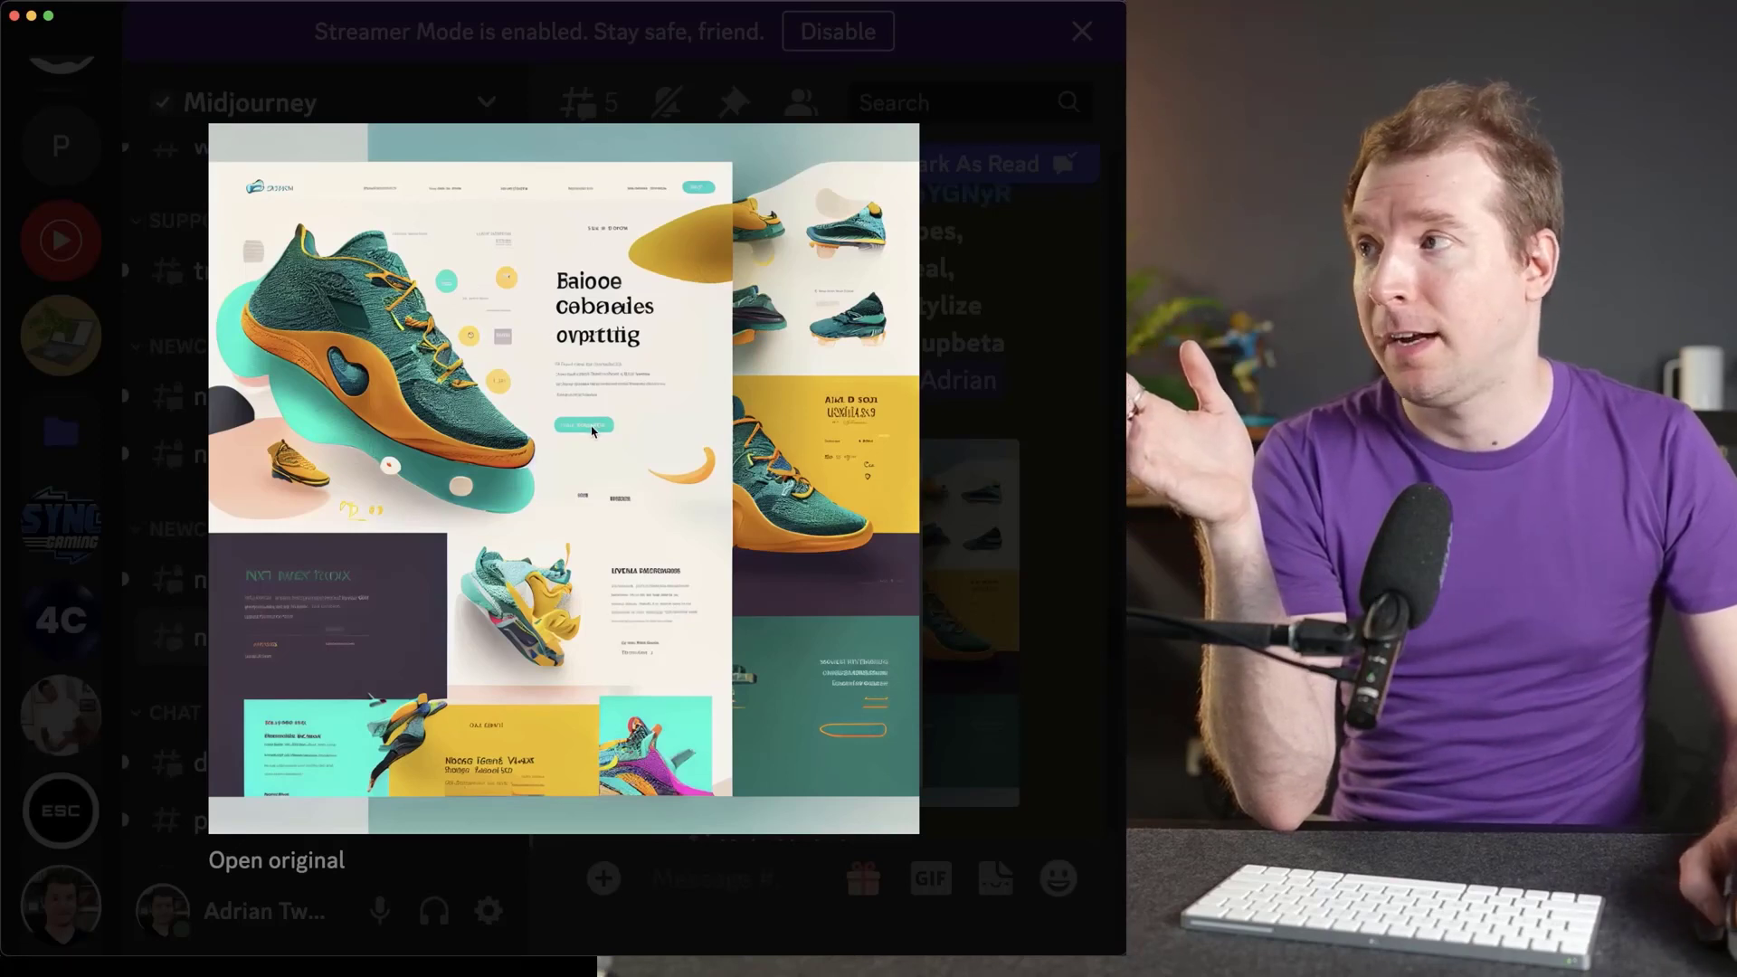
right_click(574, 516)
click(621, 574)
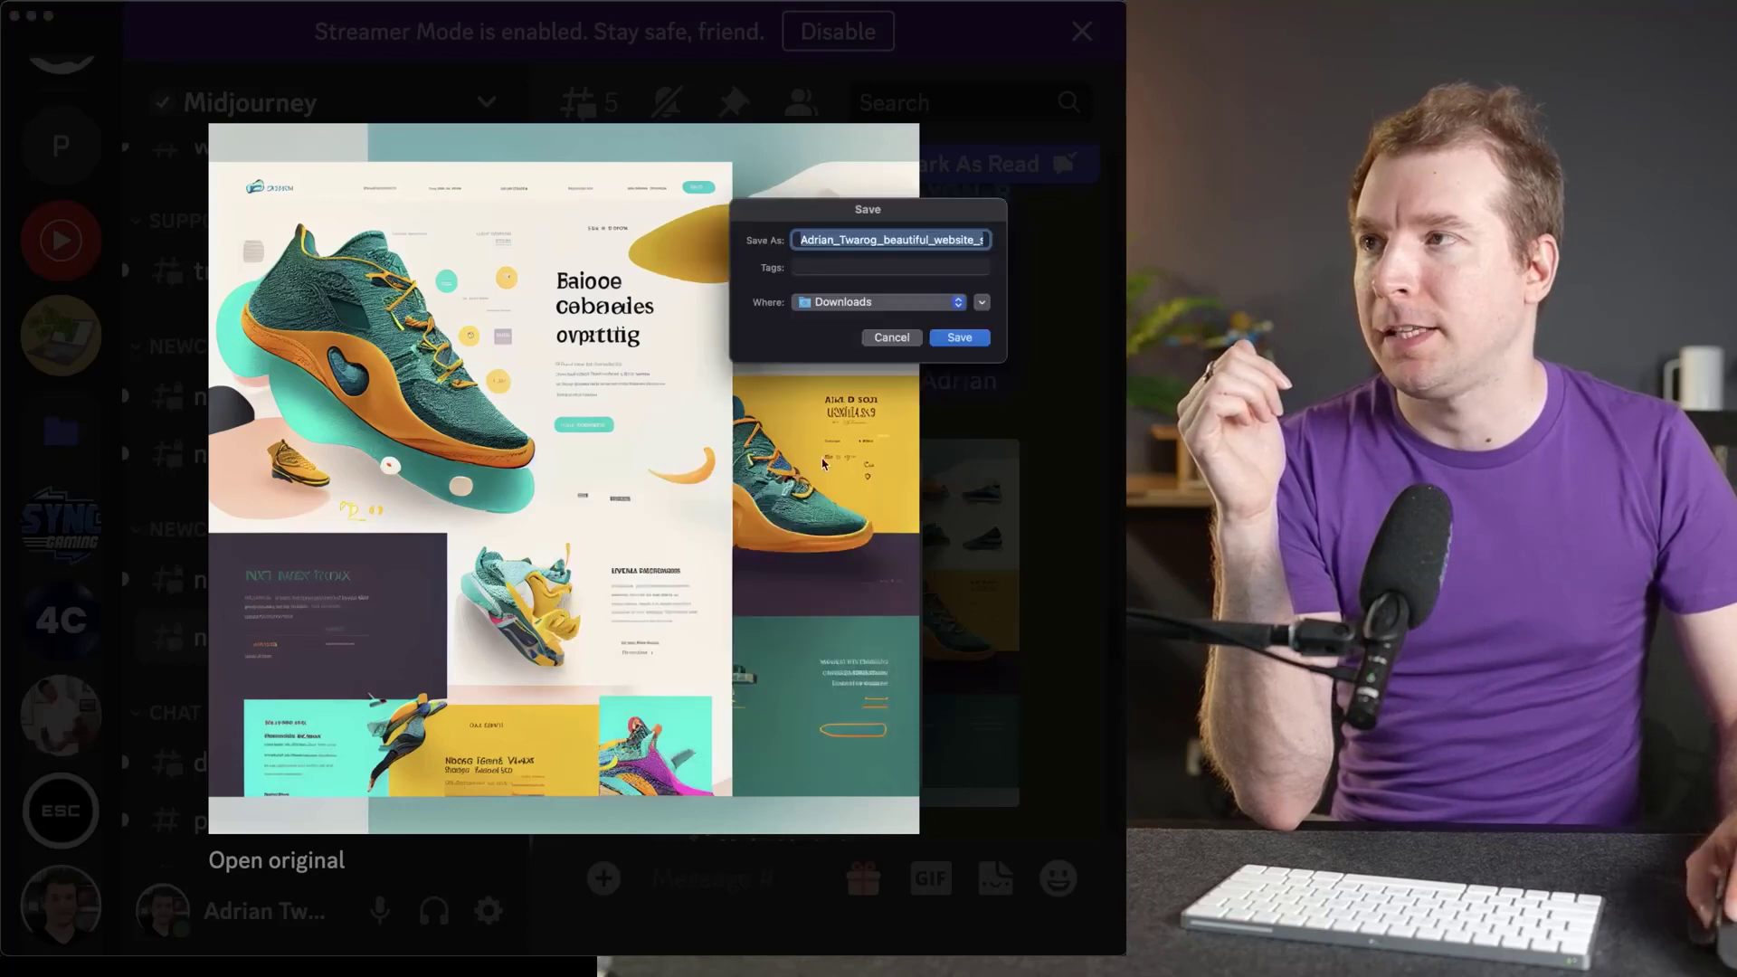
click(955, 342)
click(919, 476)
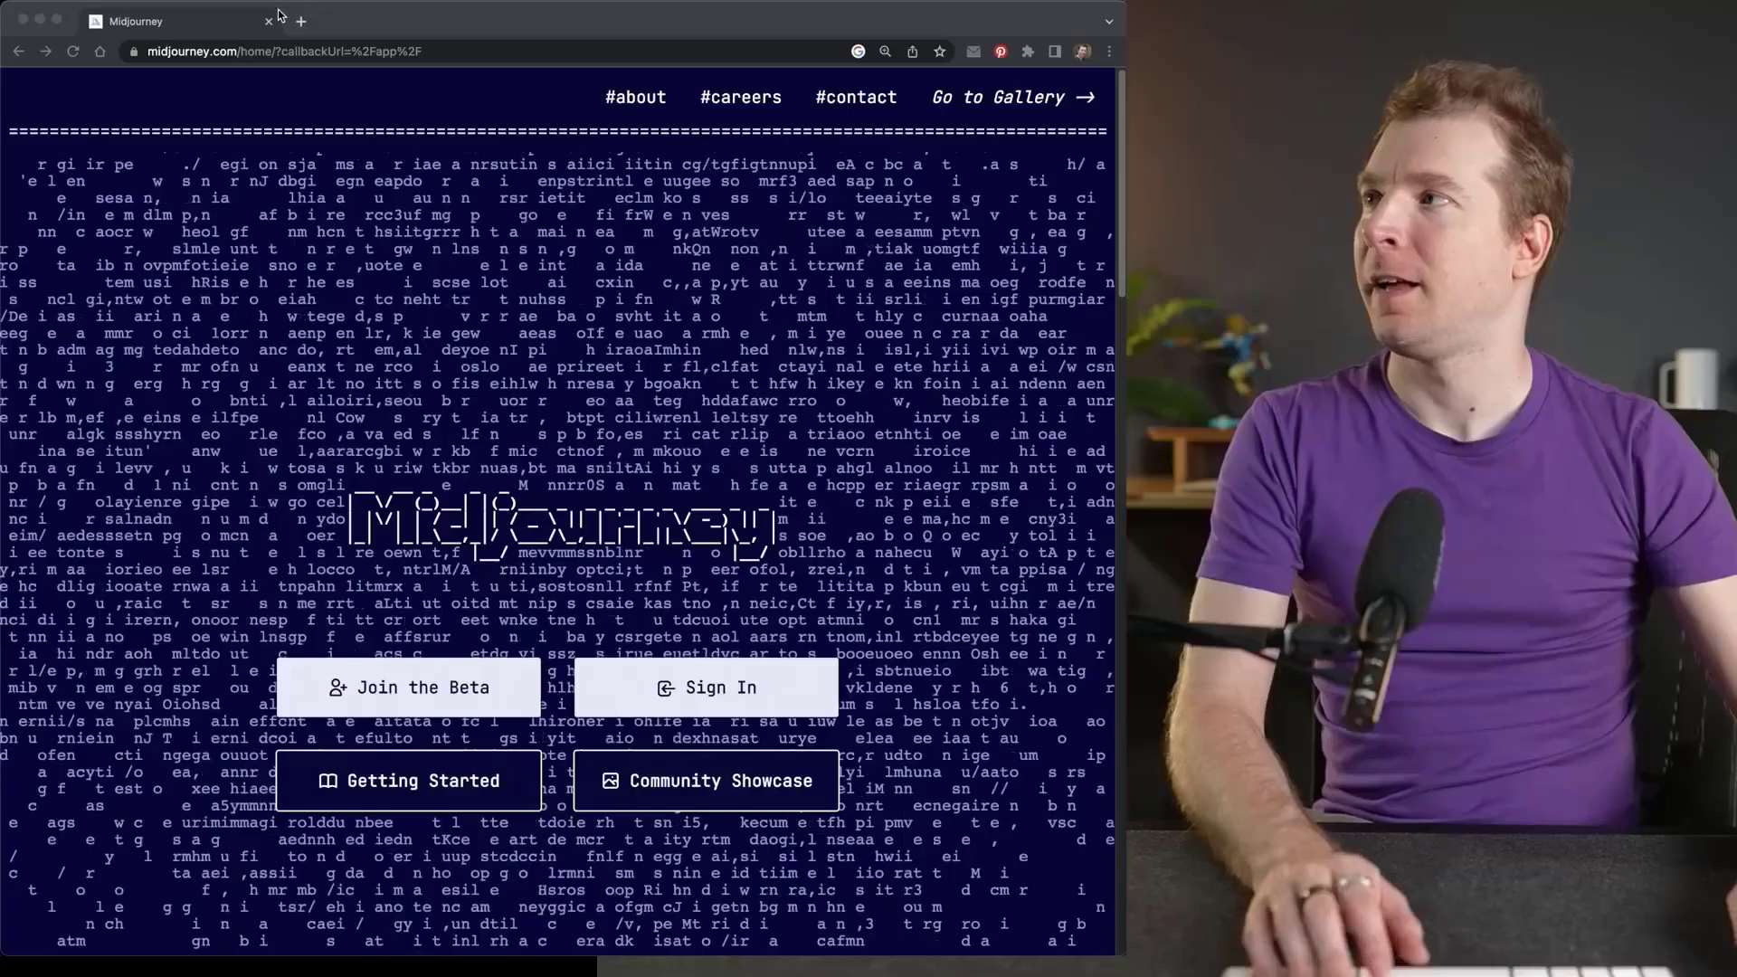
Open chat.openai.com/chat in a new browser tab.
key(super+t)
text(chat.openai.com/chat)
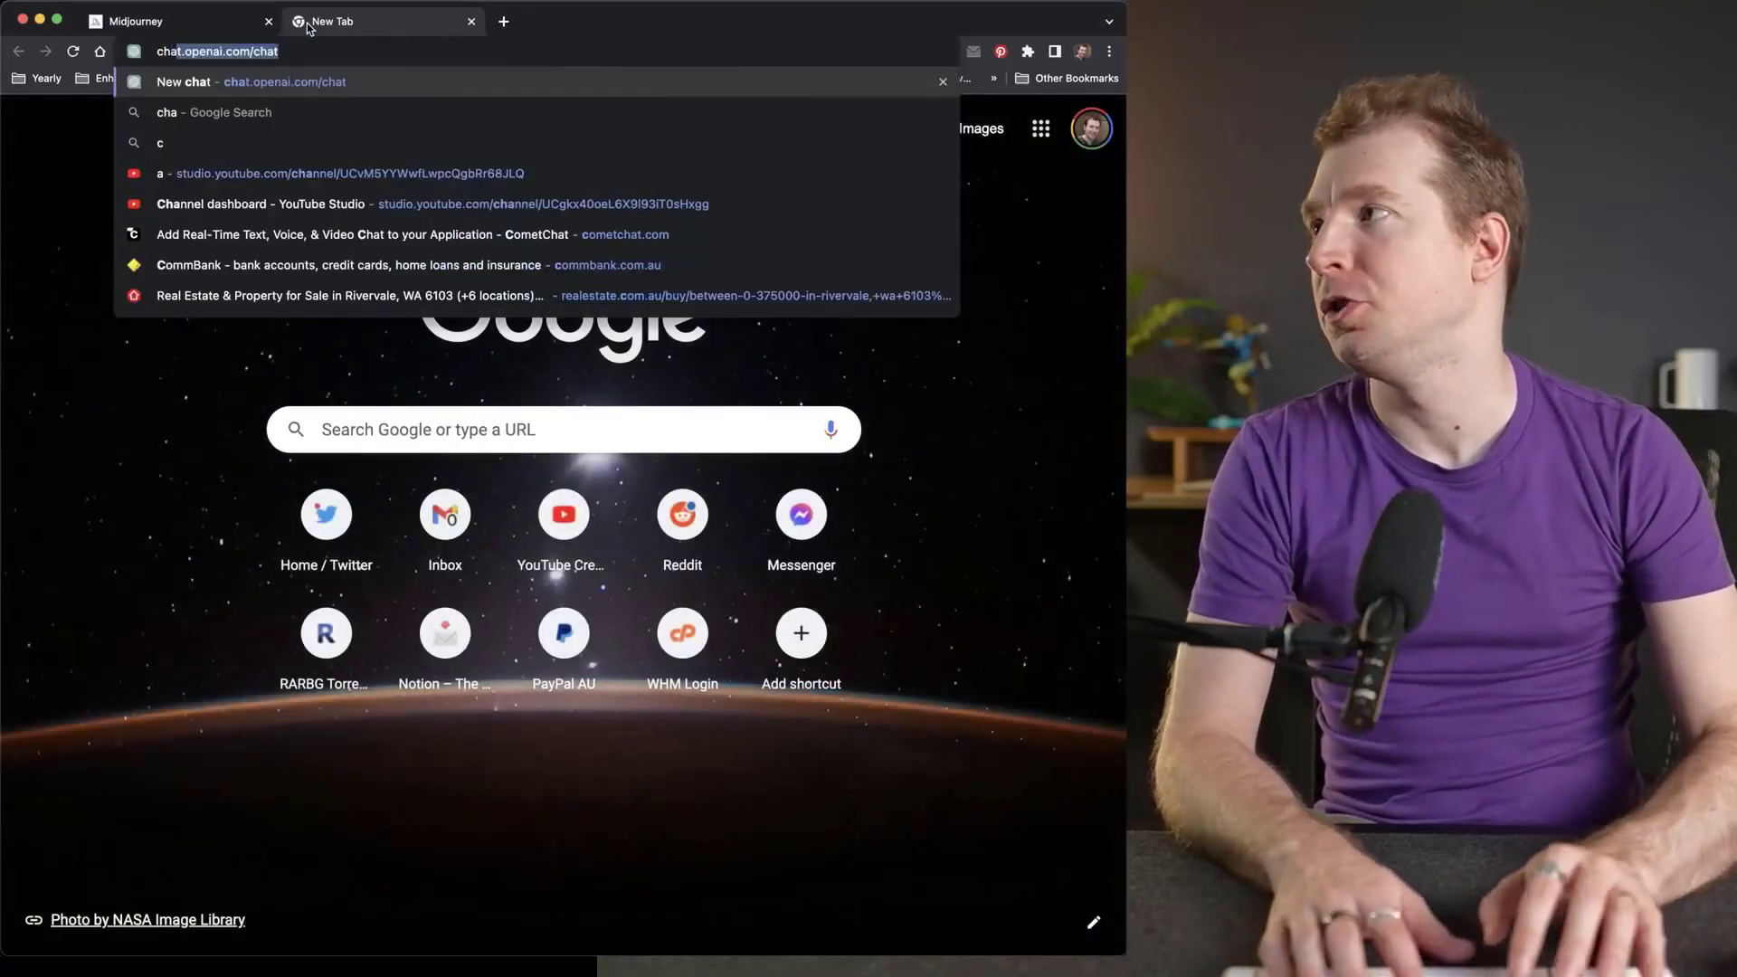
key(Return)
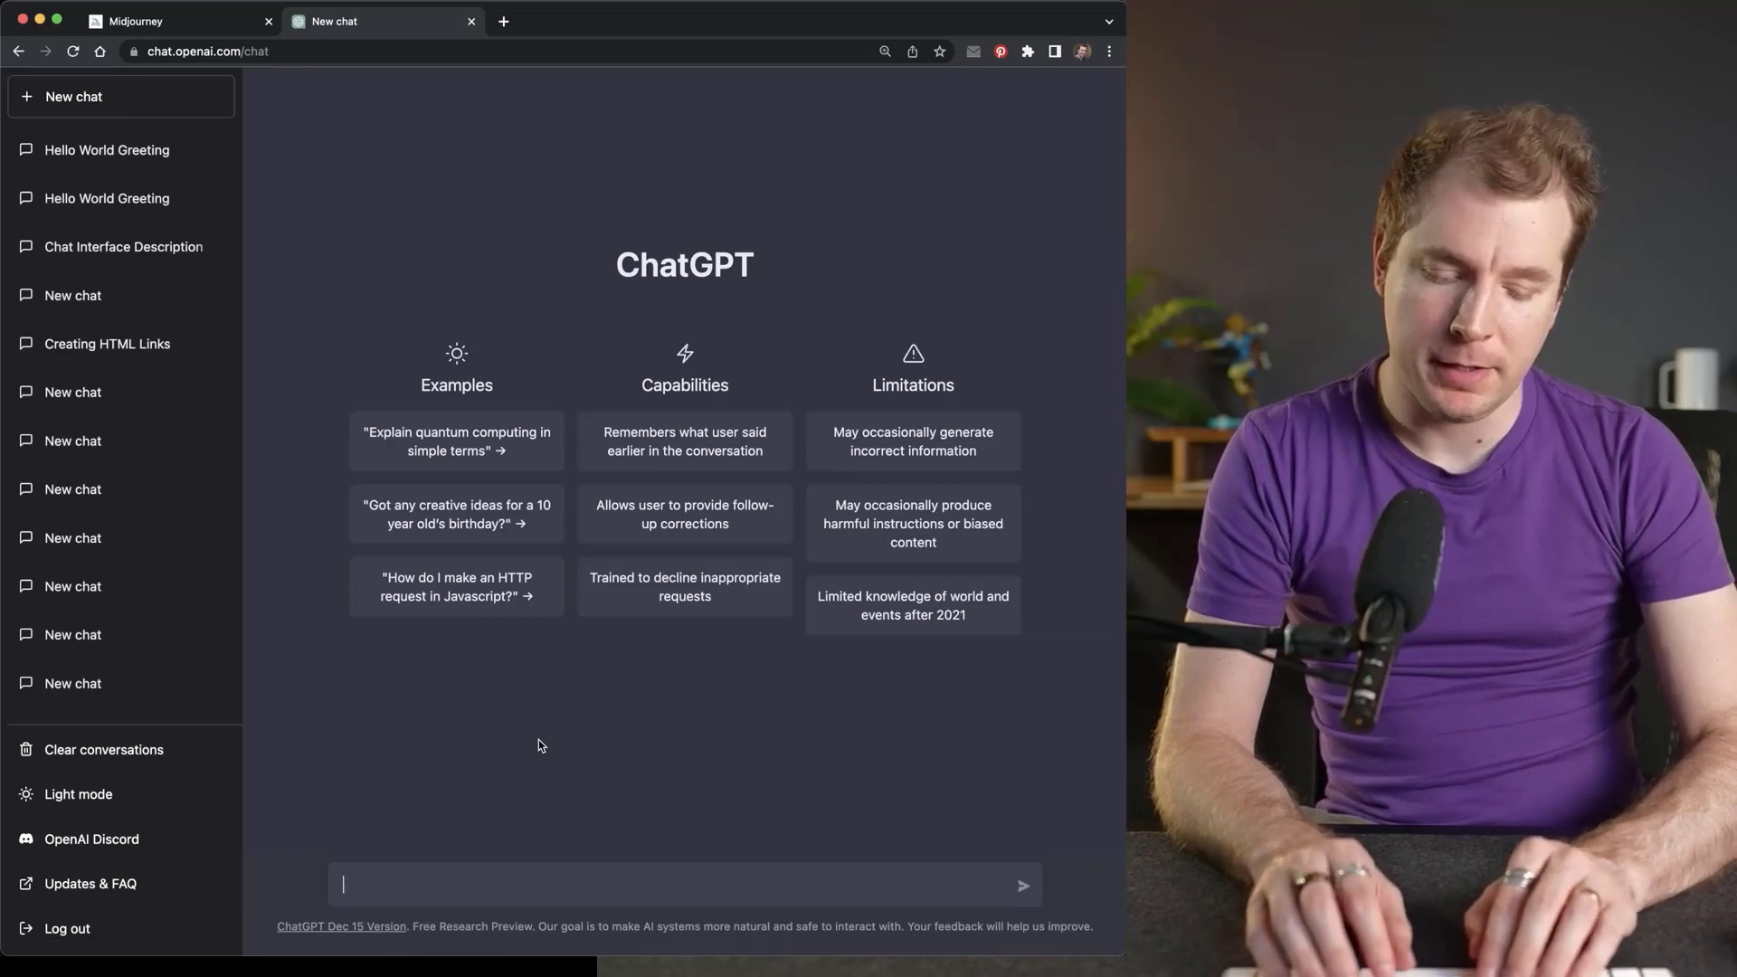
Ask ChatGPT for the broad outline of a shoe website including hero title, tagline, call to action button, features and shoe details.
text(give me)
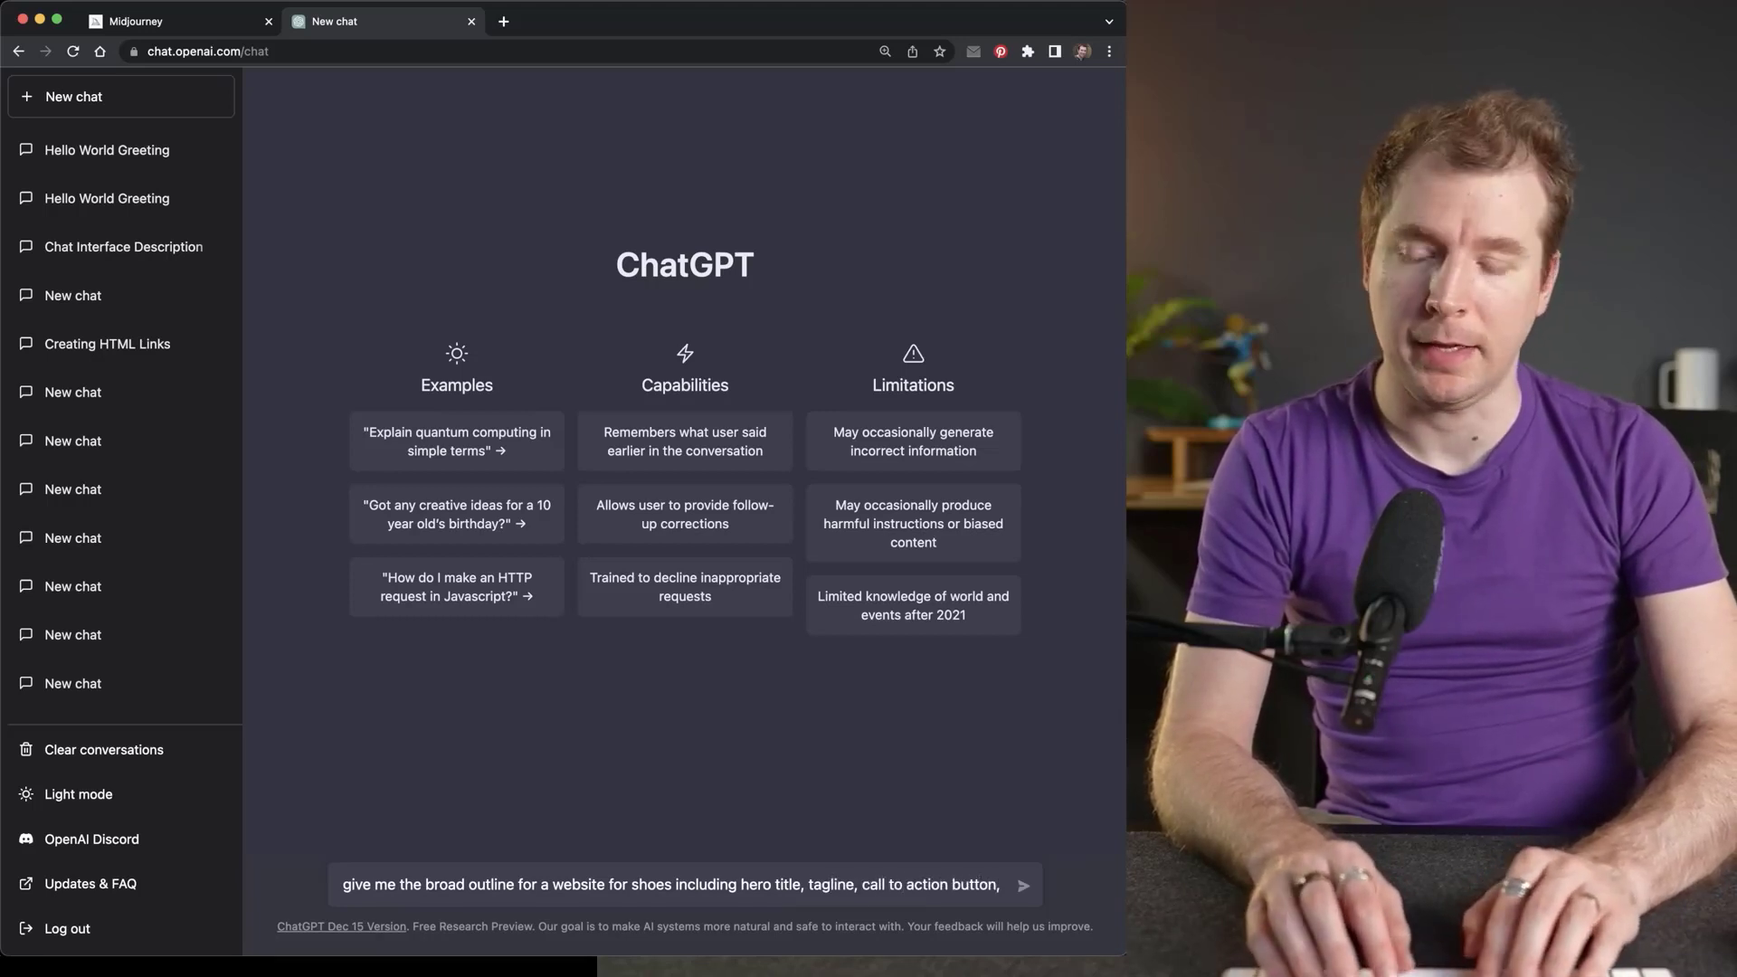
text(section for features and details about the shoe)
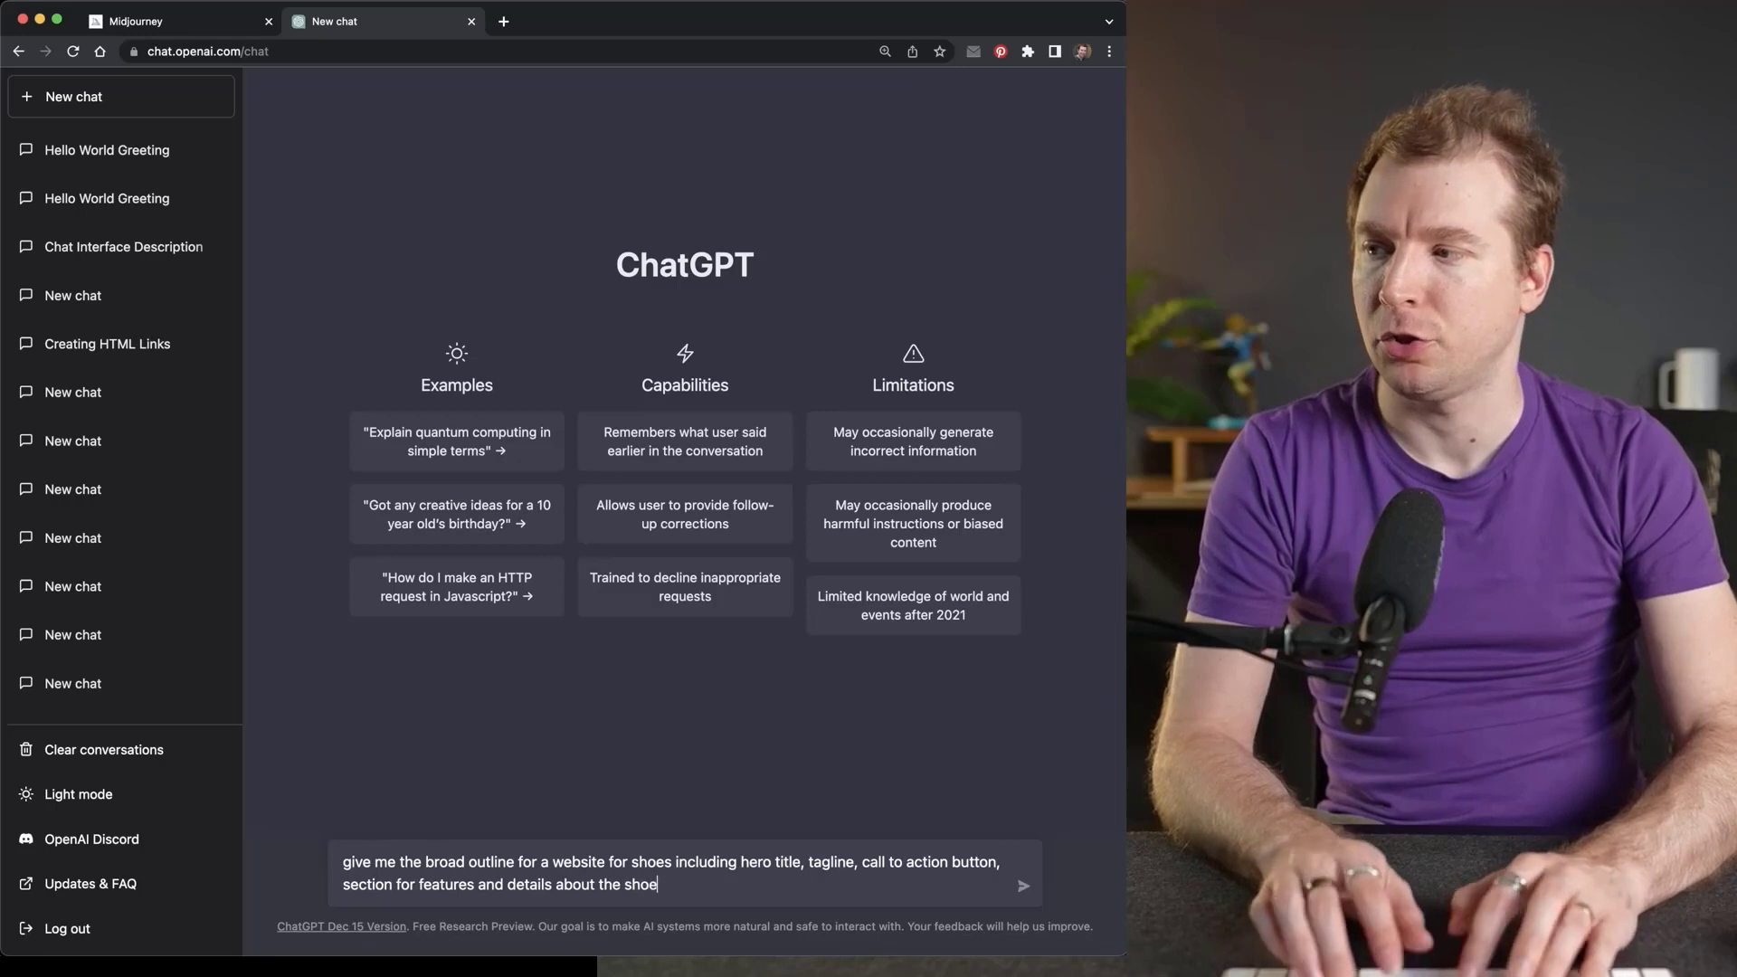
key(Return)
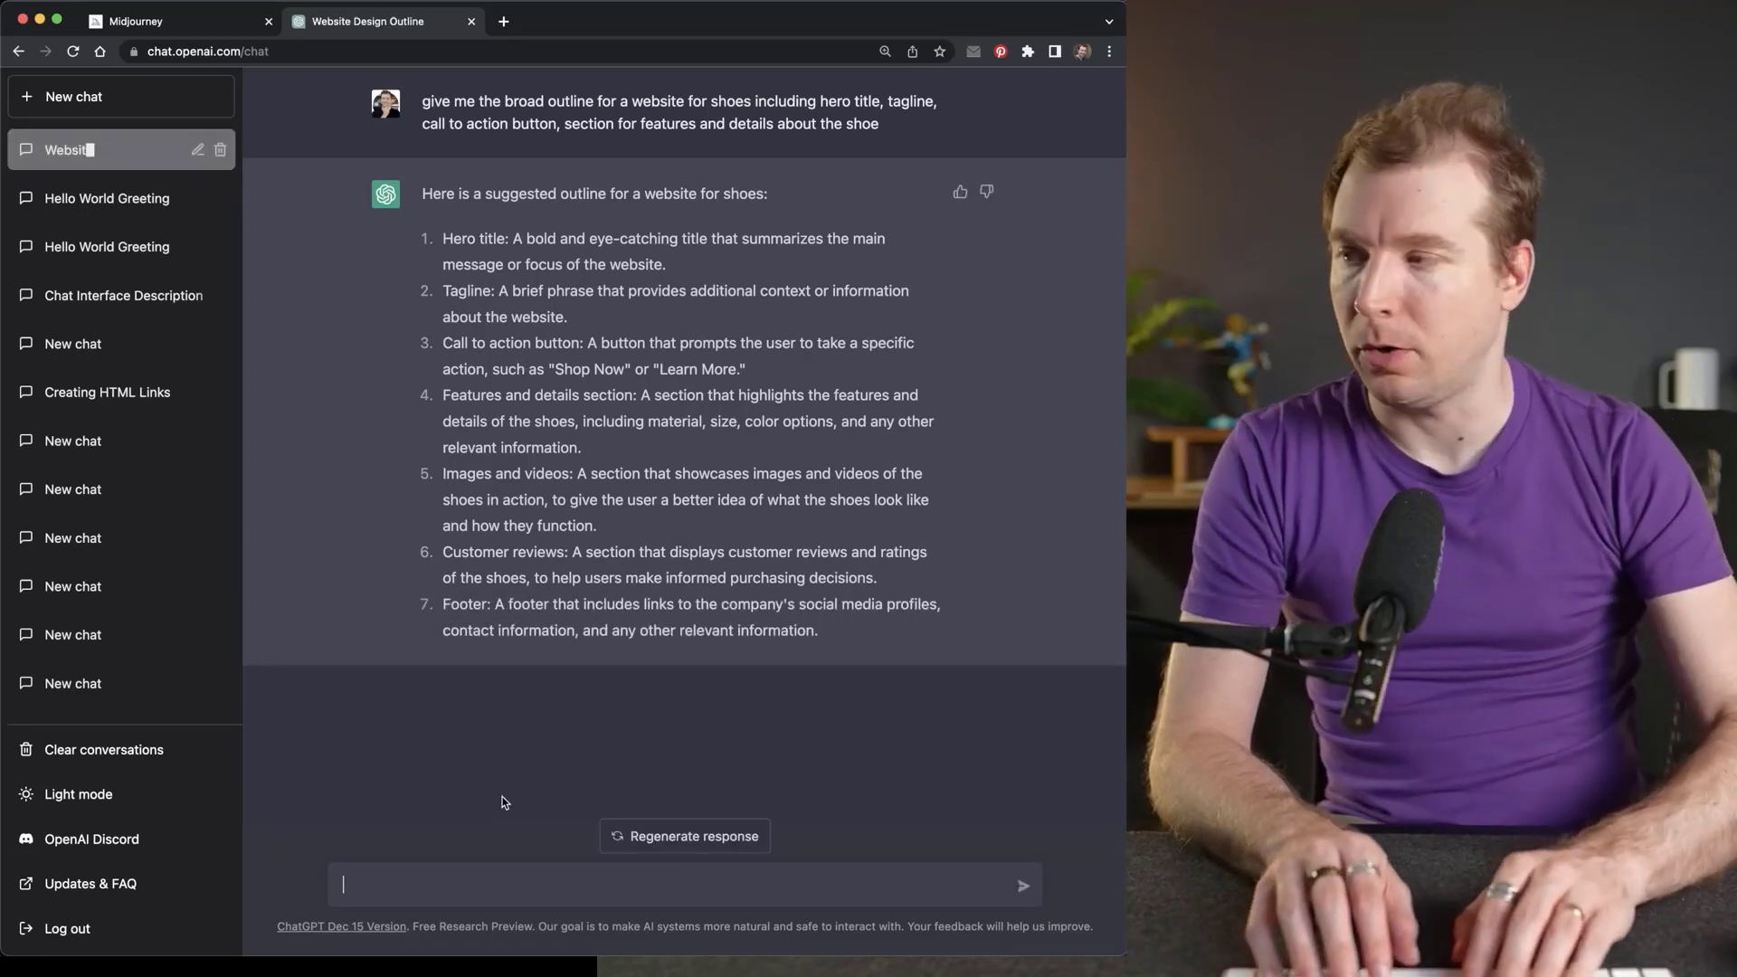
Ask ChatGPT to provide content for each outline item that can be copied and pasted straight into the site.
text(Please provide content for reach one of these that I can copy paste straight in)
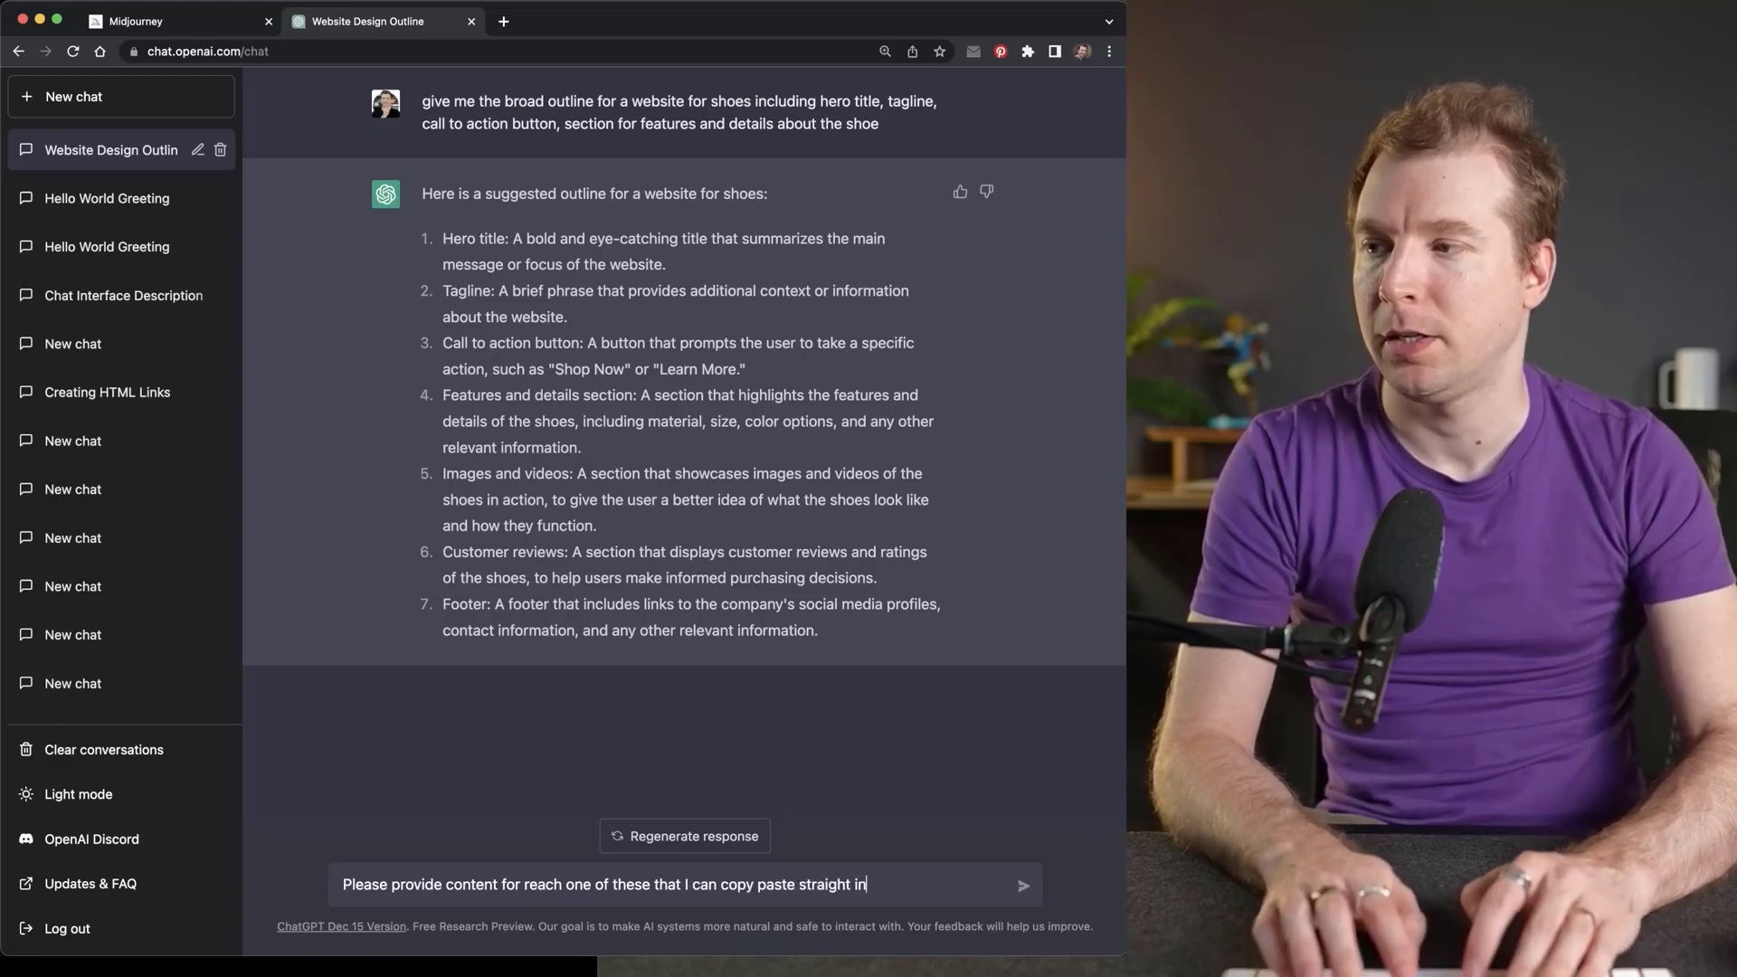
text(site)
key(Return)
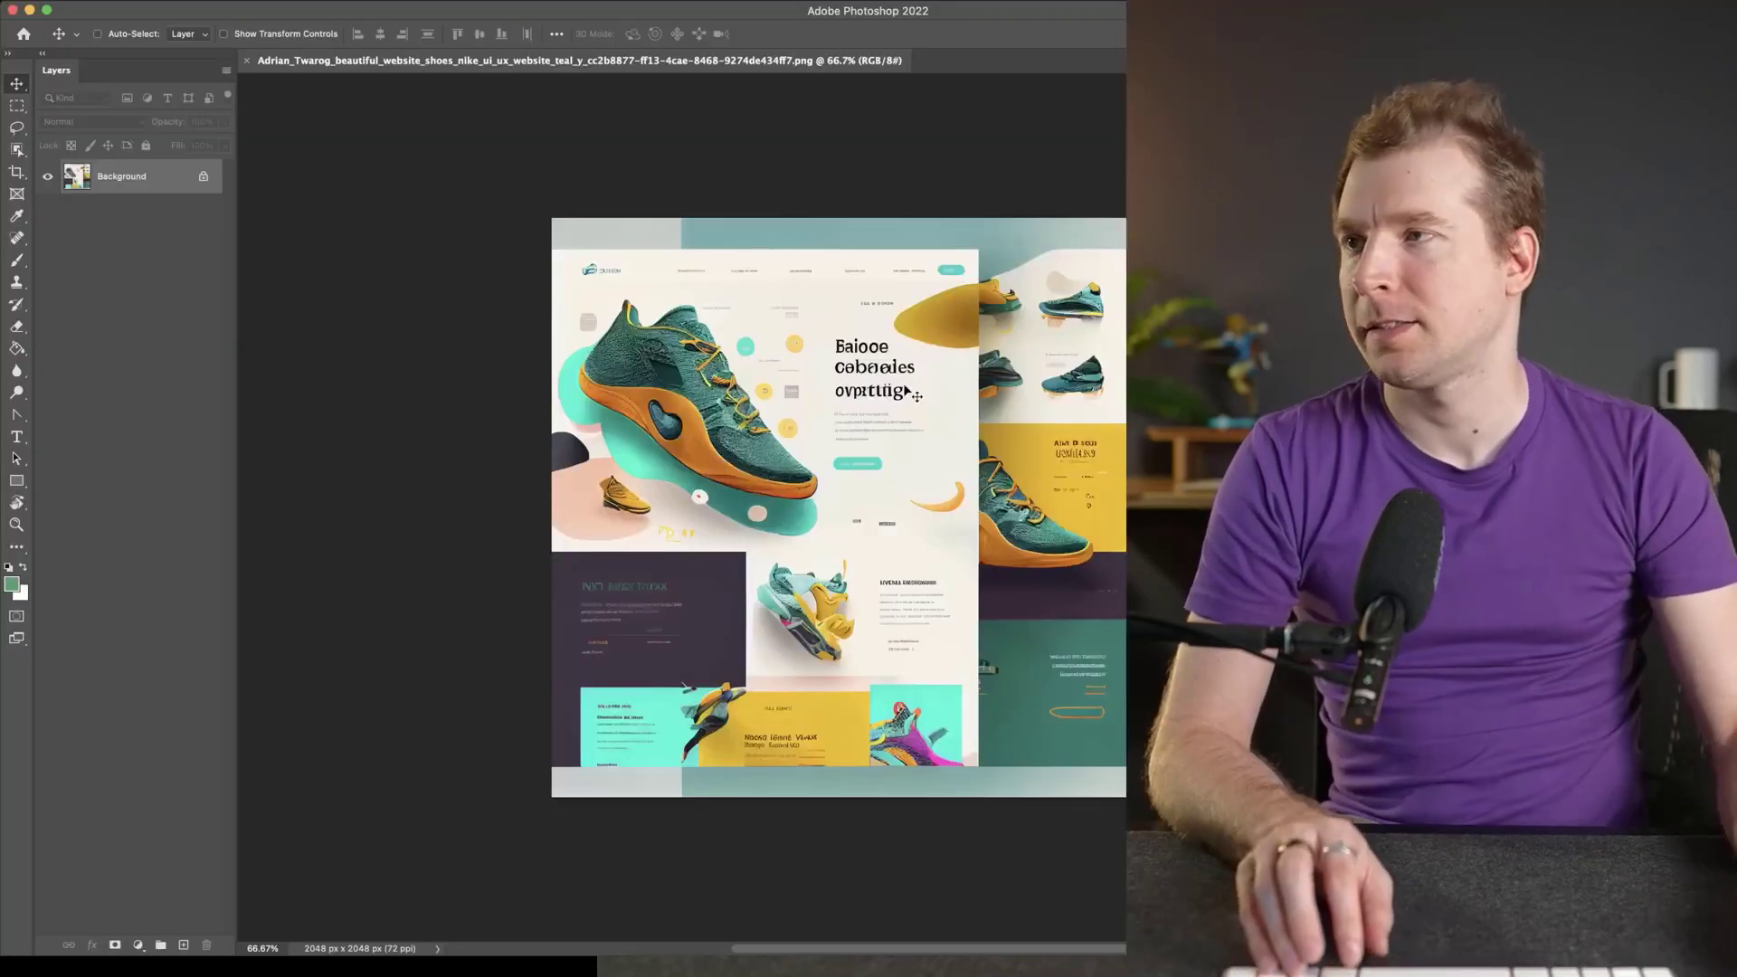
Start a crop of the saved shoe website image in Photoshop, trimming its upper edge to just below the navigation bar.
scroll(747, 359, up, 2)
scroll(747, 359, up, 2)
scroll(742, 358, down, 2)
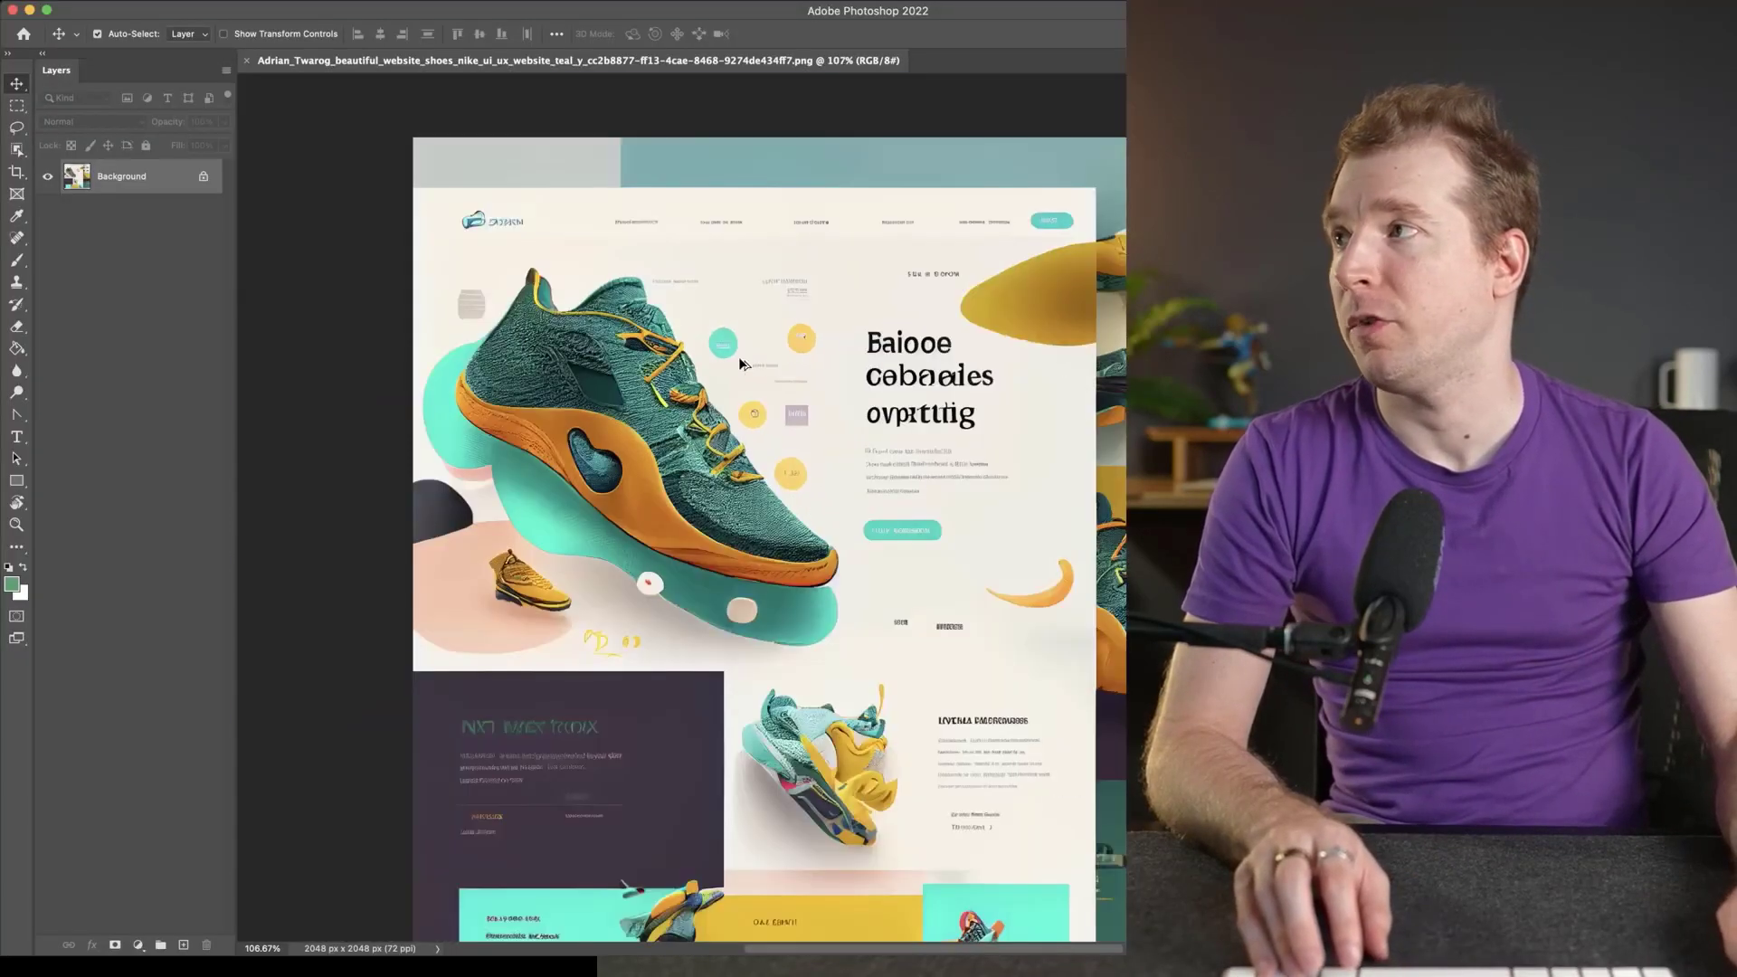
click(16, 150)
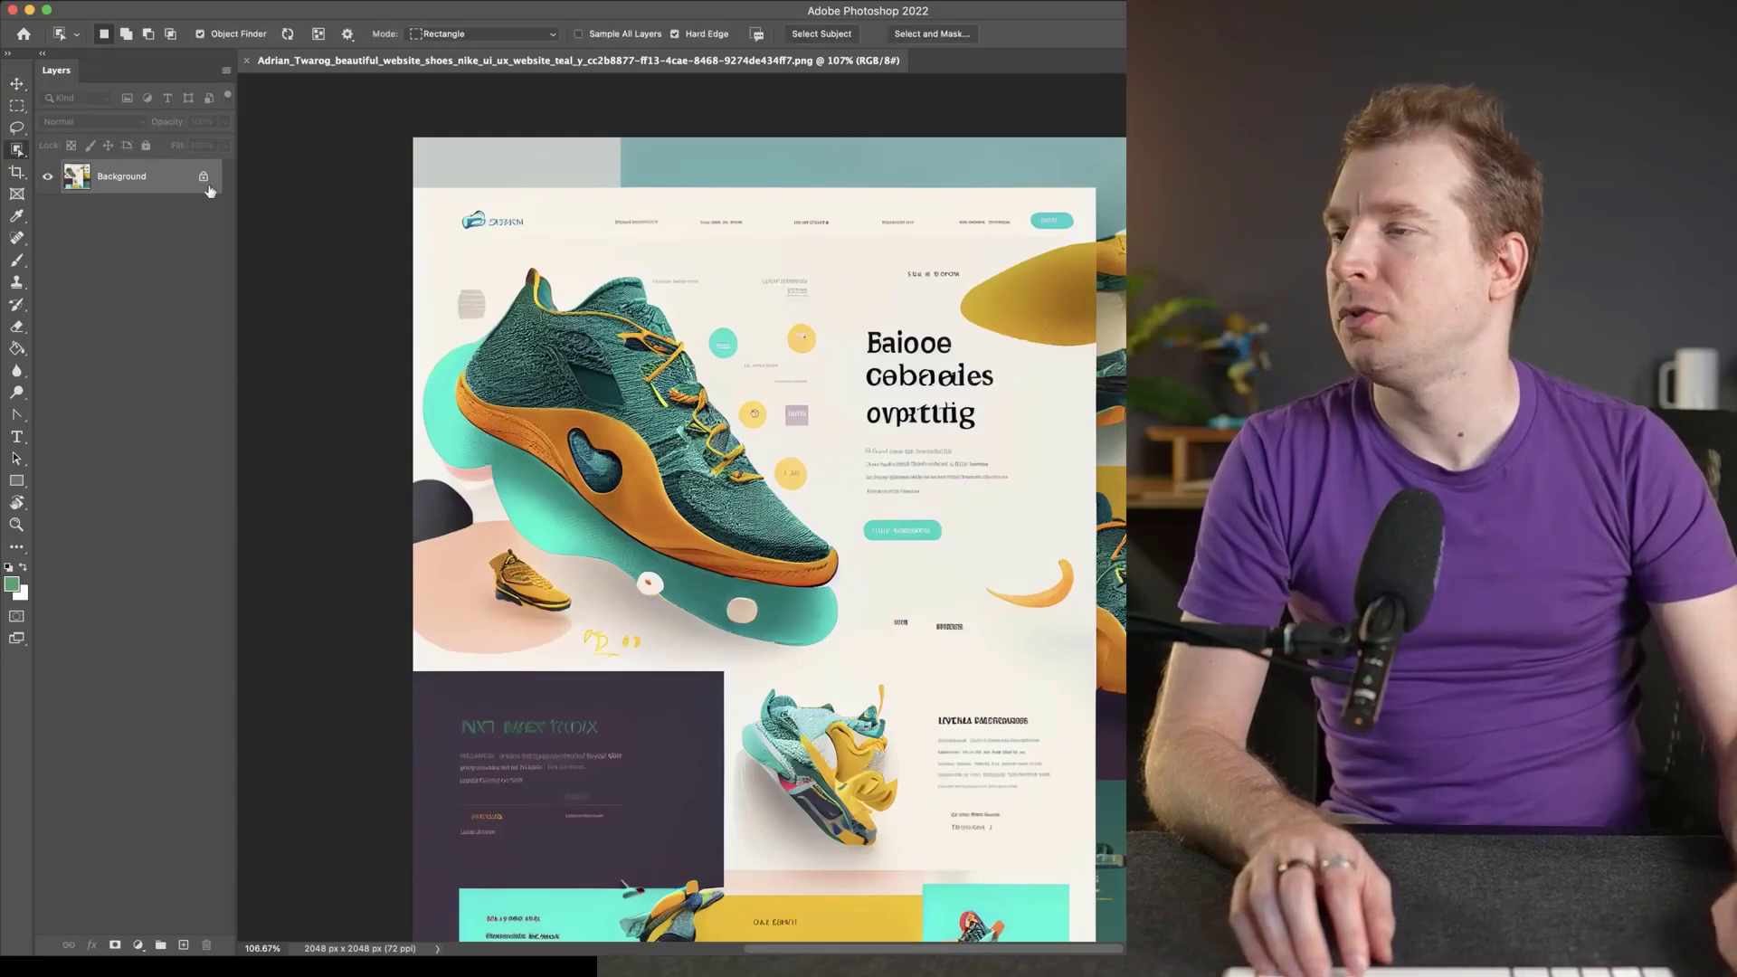
key(c)
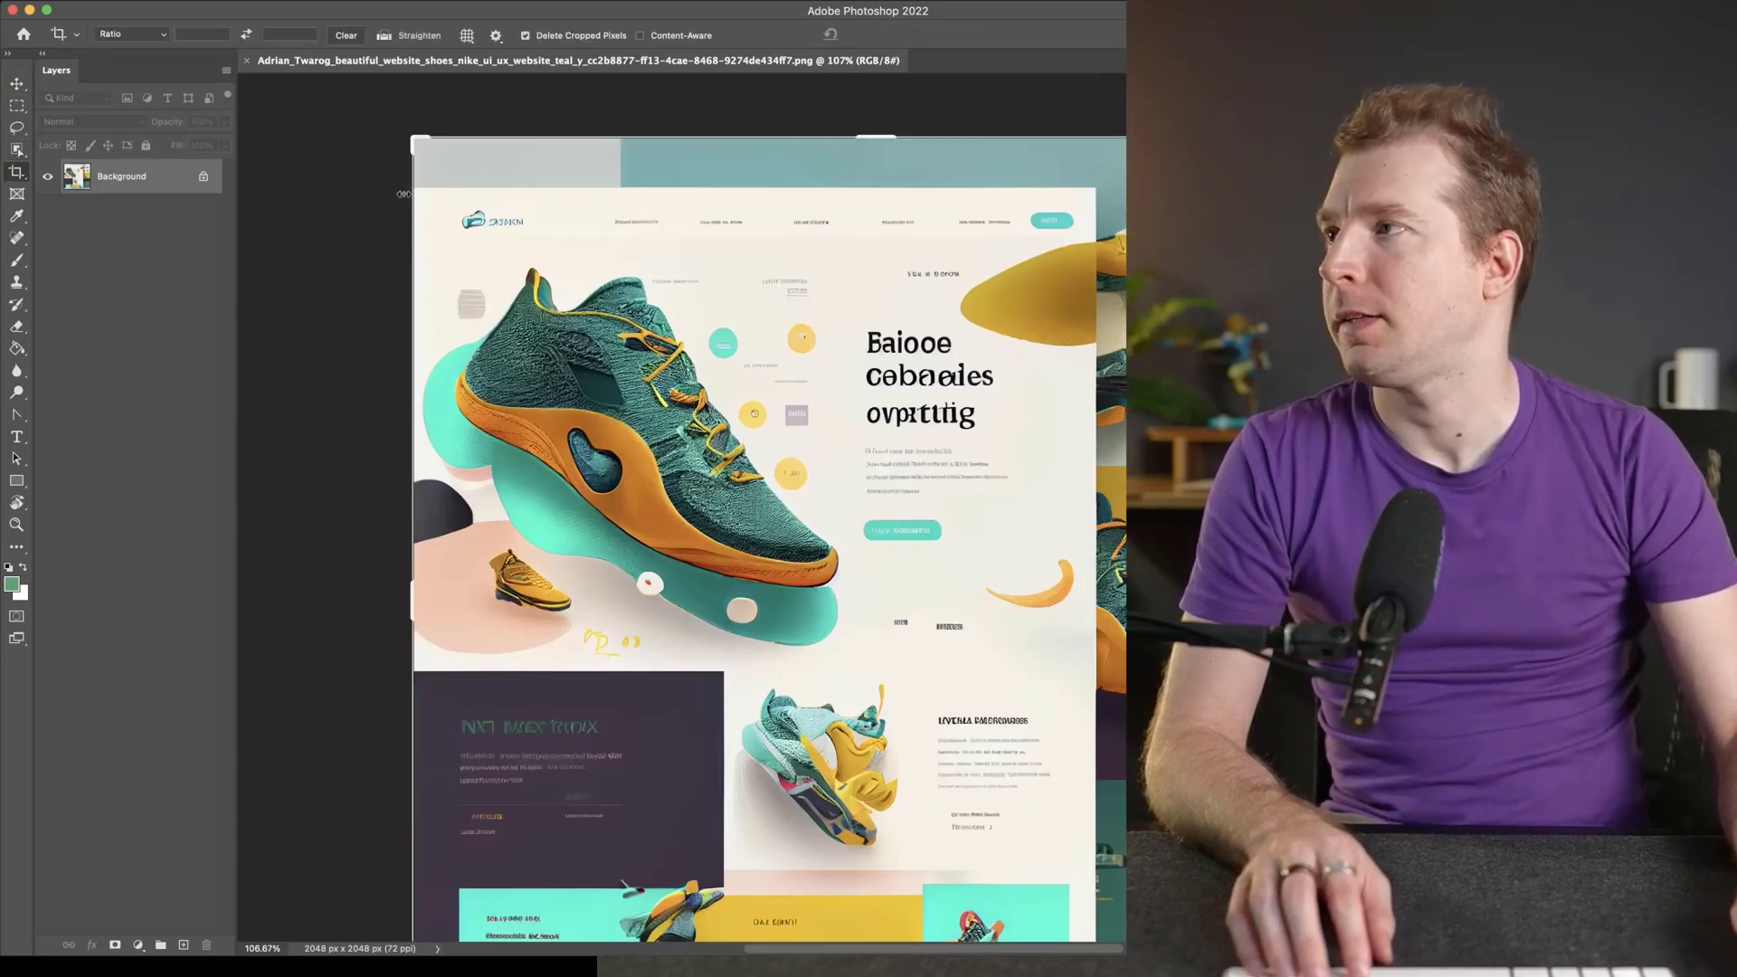
drag(877, 133, 889, 186)
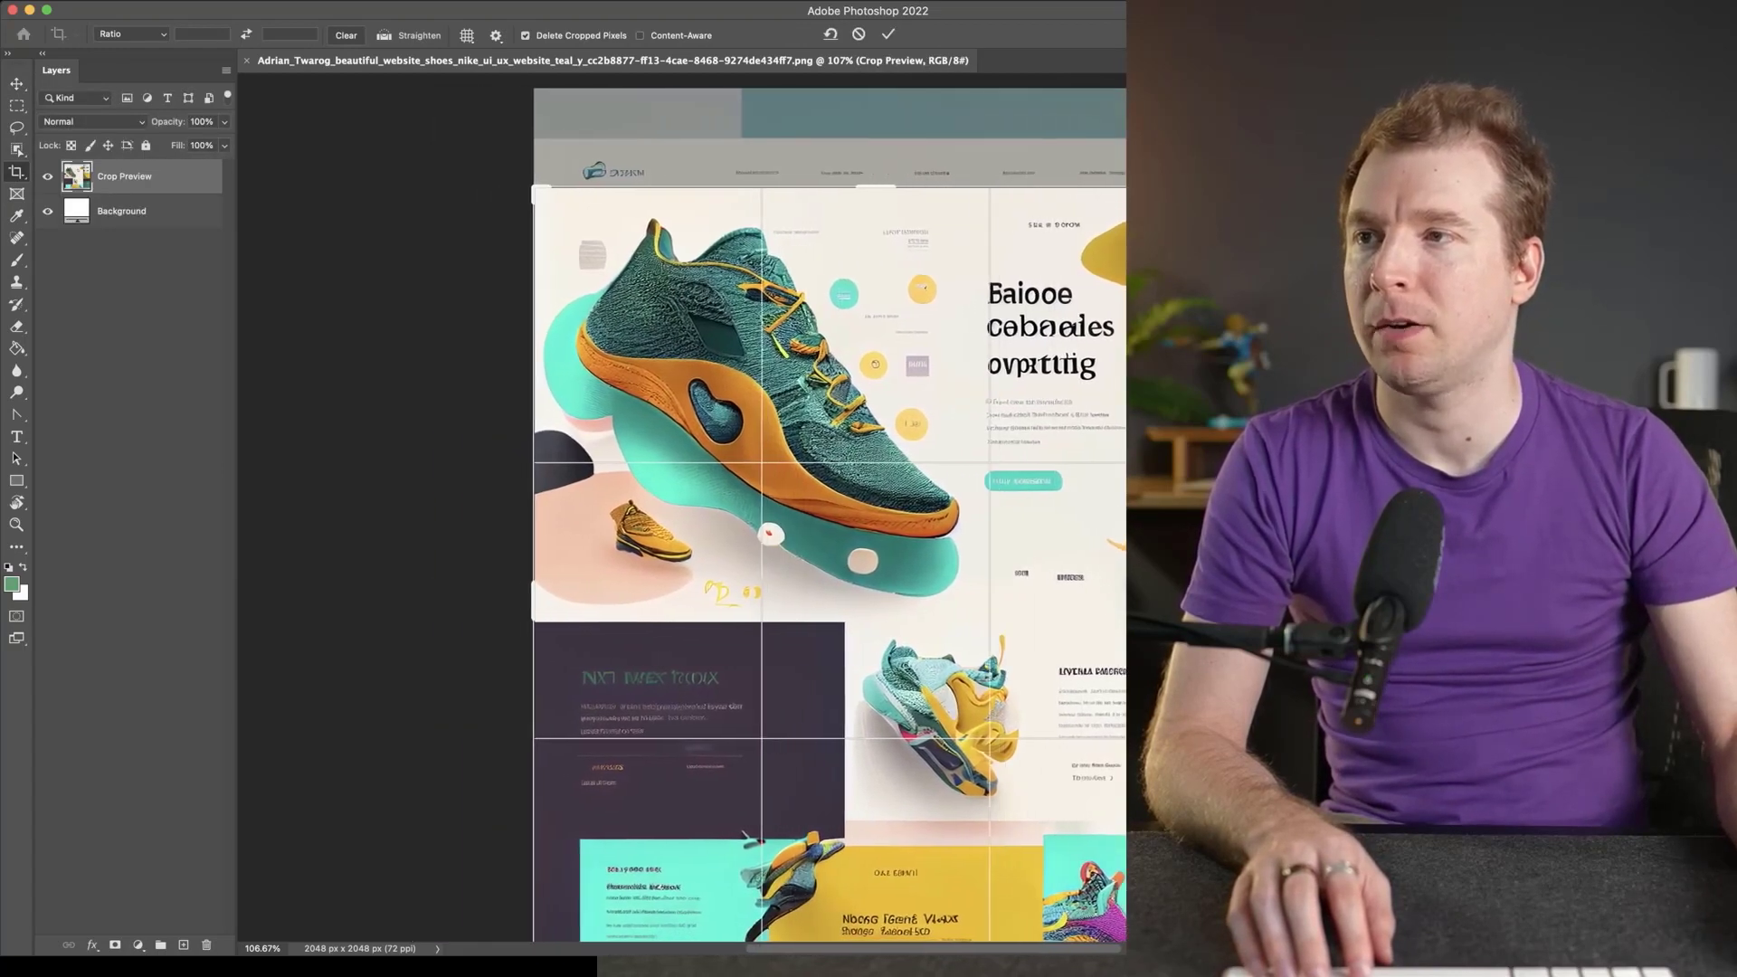
Trim the crop to the hero section above the dark panel and apply it at about 1507 by 956 px.
scroll(1077, 639, down, 10)
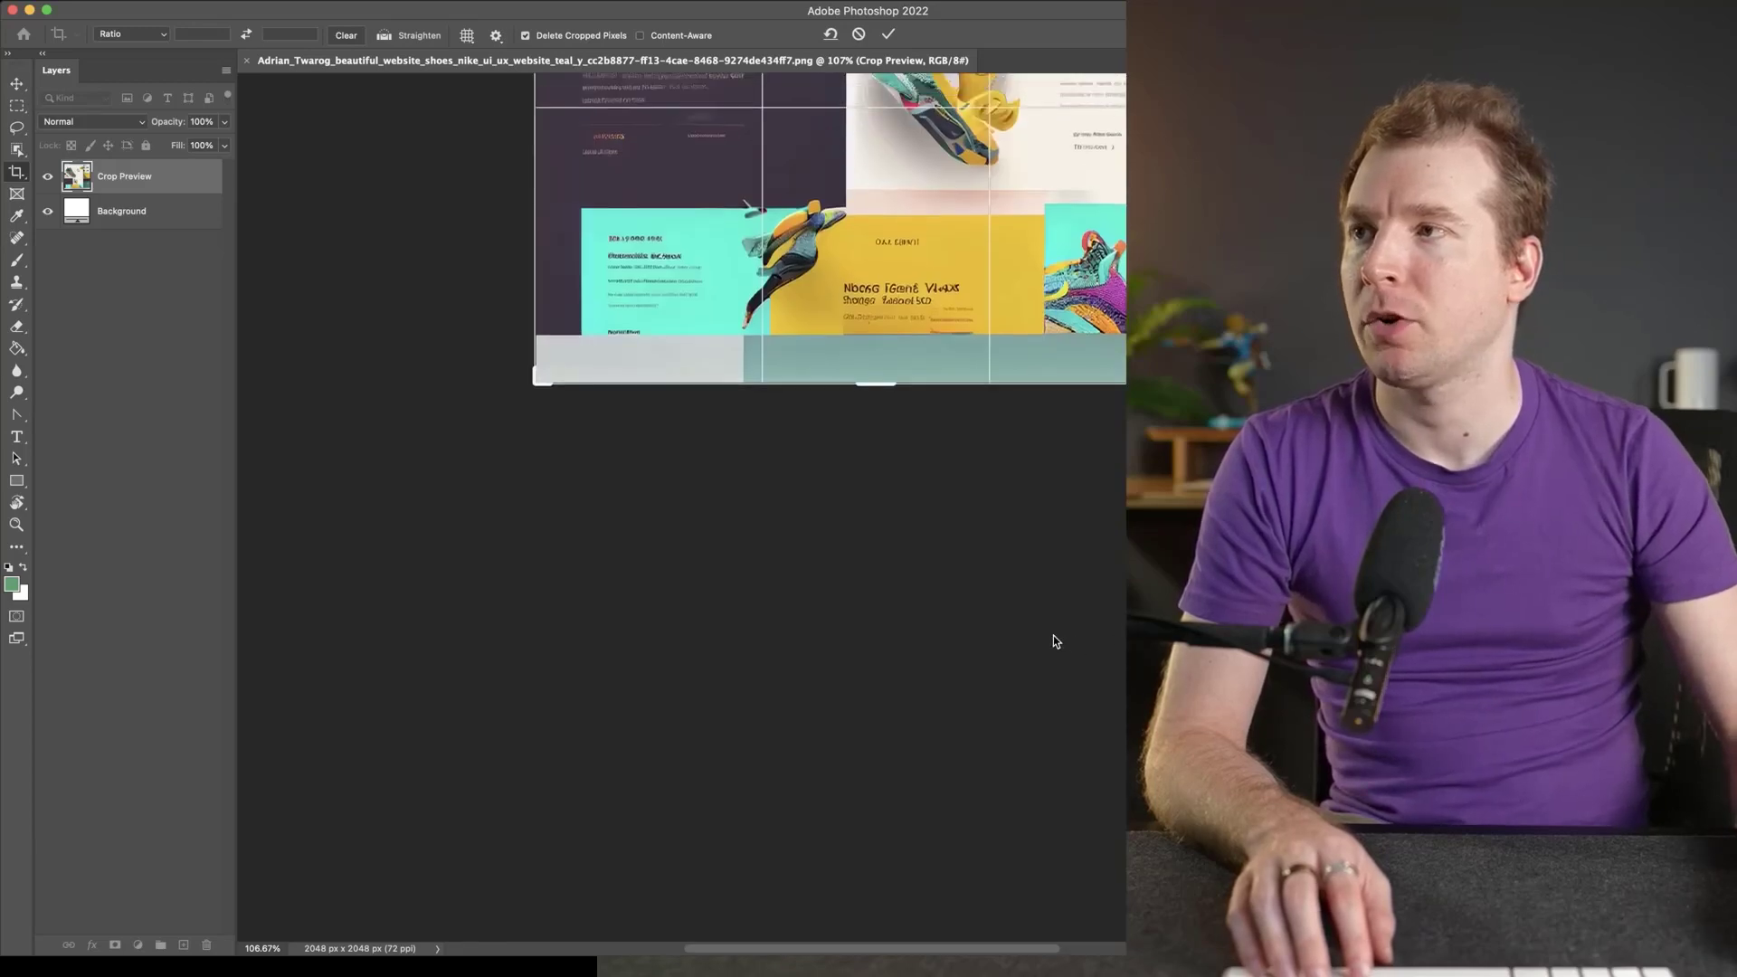
scroll(1031, 639, up, 5)
scroll(995, 652, up, 3)
scroll(941, 633, down, 5)
drag(892, 608, 914, 434)
scroll(918, 449, up, 5)
scroll(918, 452, down, 5)
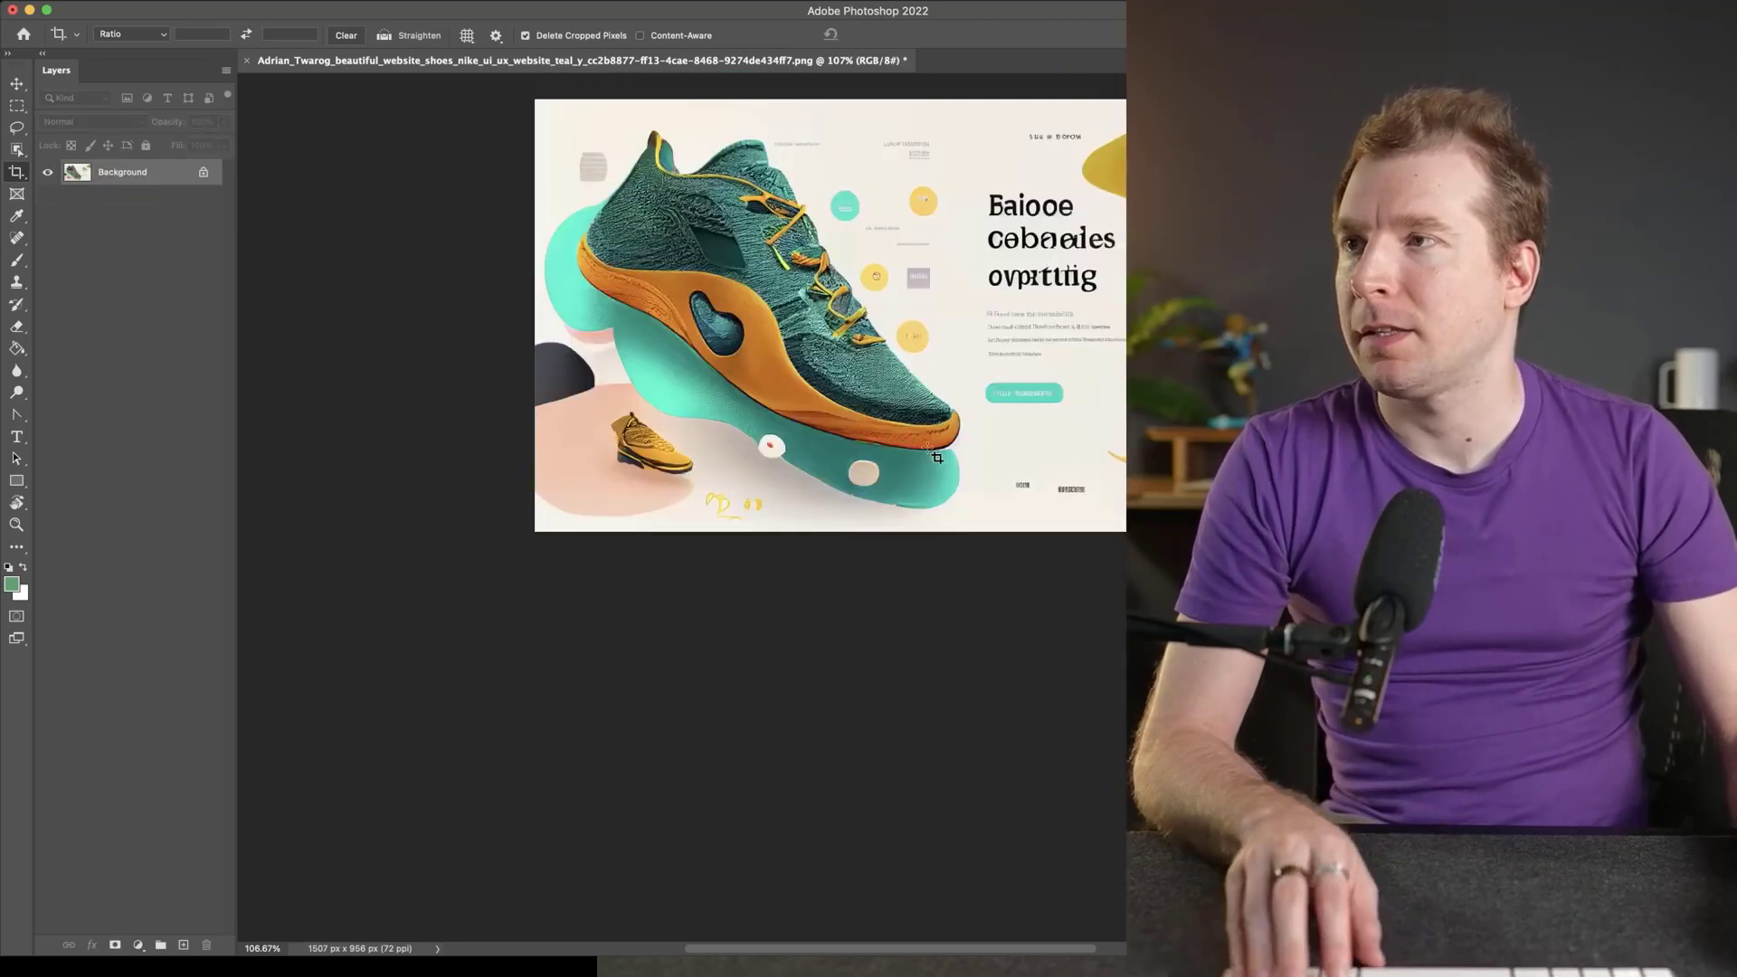
Remove the three-line headline with content-aware Spot Healing Brush strokes, reducing the brush size to 118 for the remaining words.
key(Return)
scroll(1115, 351, up, 5)
scroll(1115, 351, down, 5)
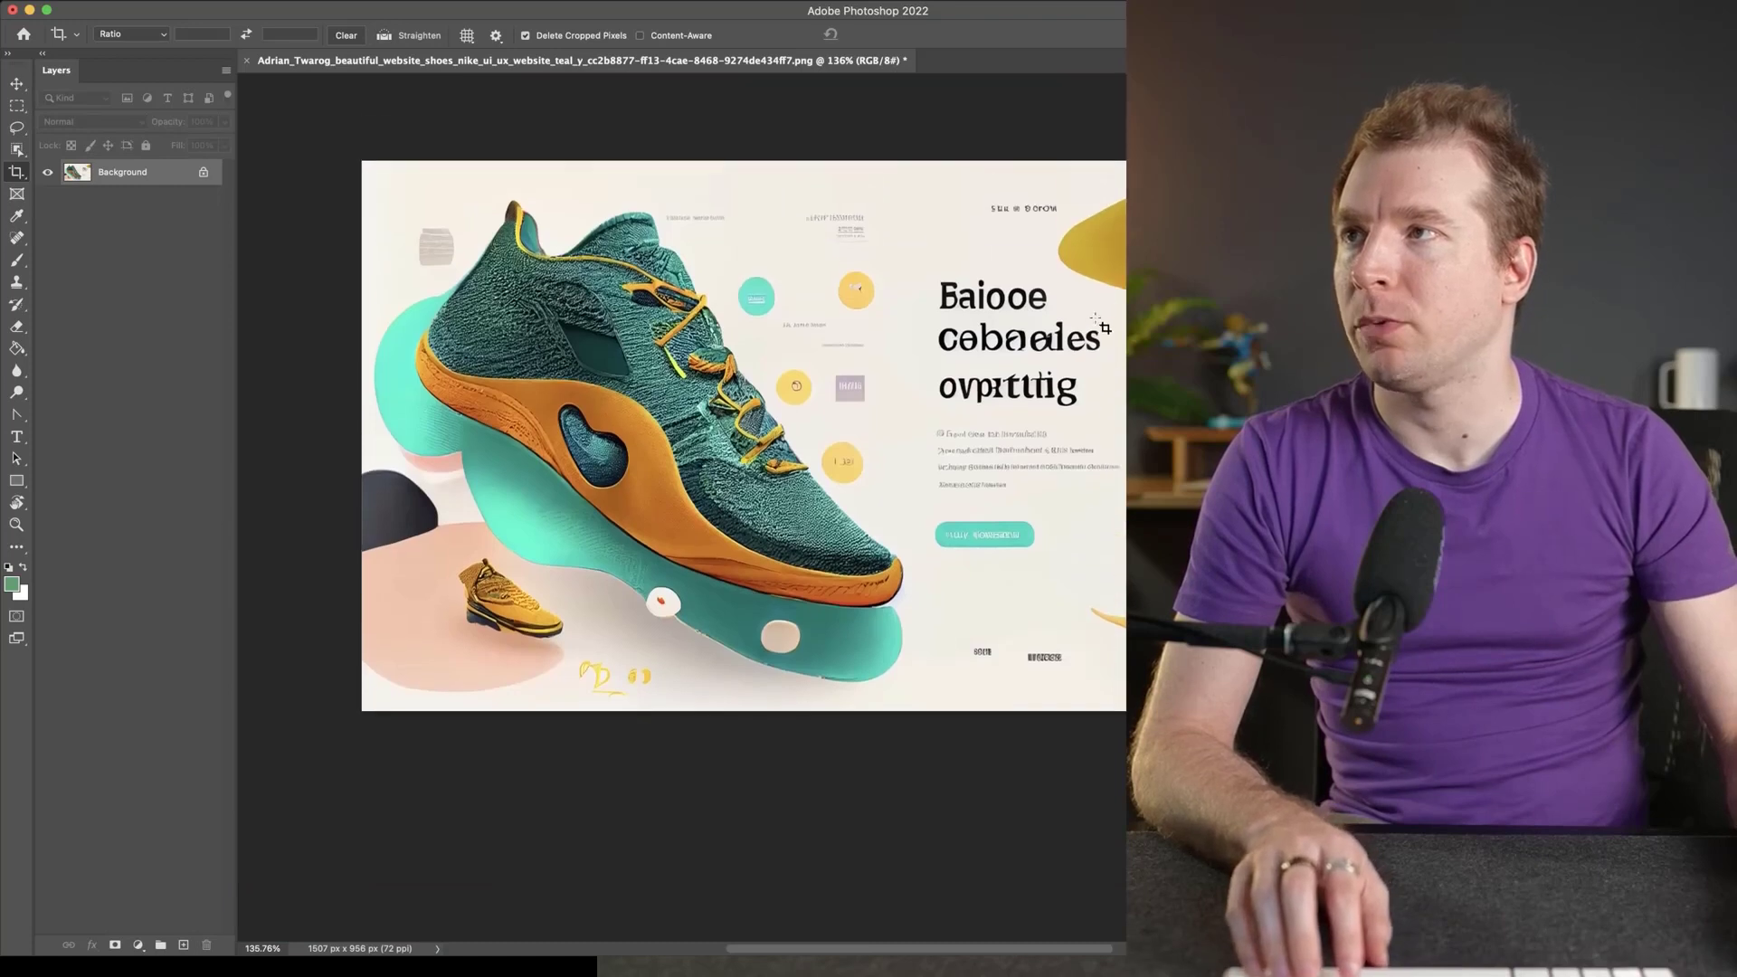
click(16, 370)
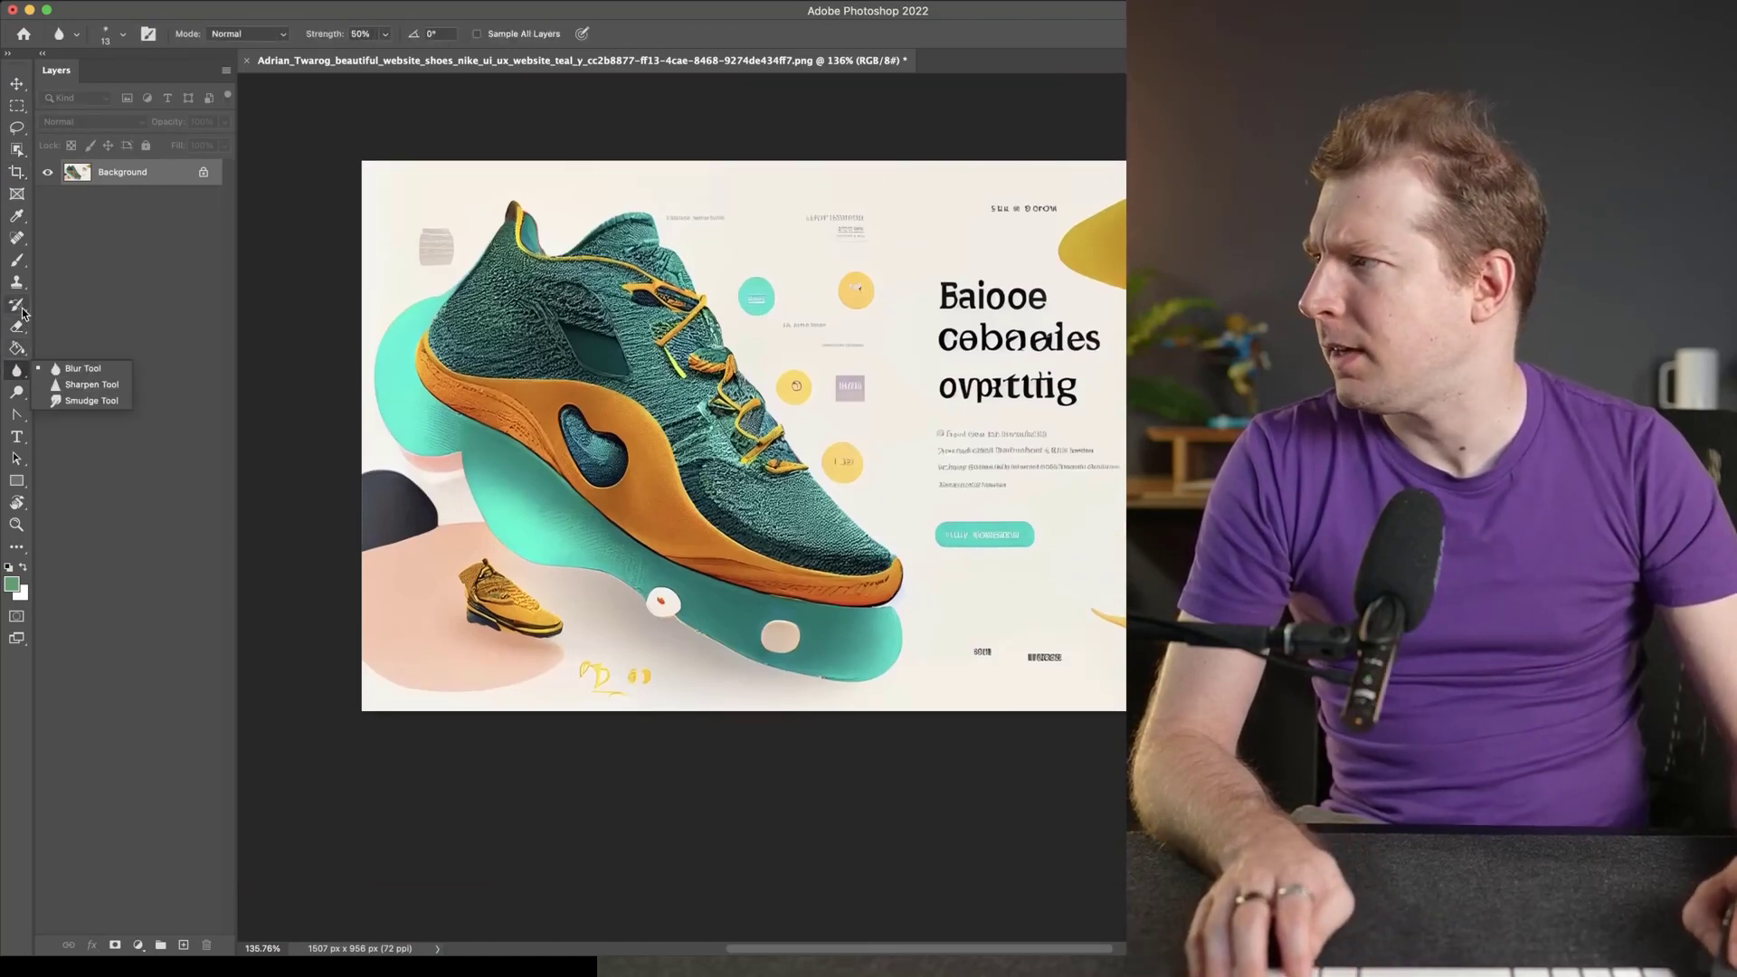
click(17, 238)
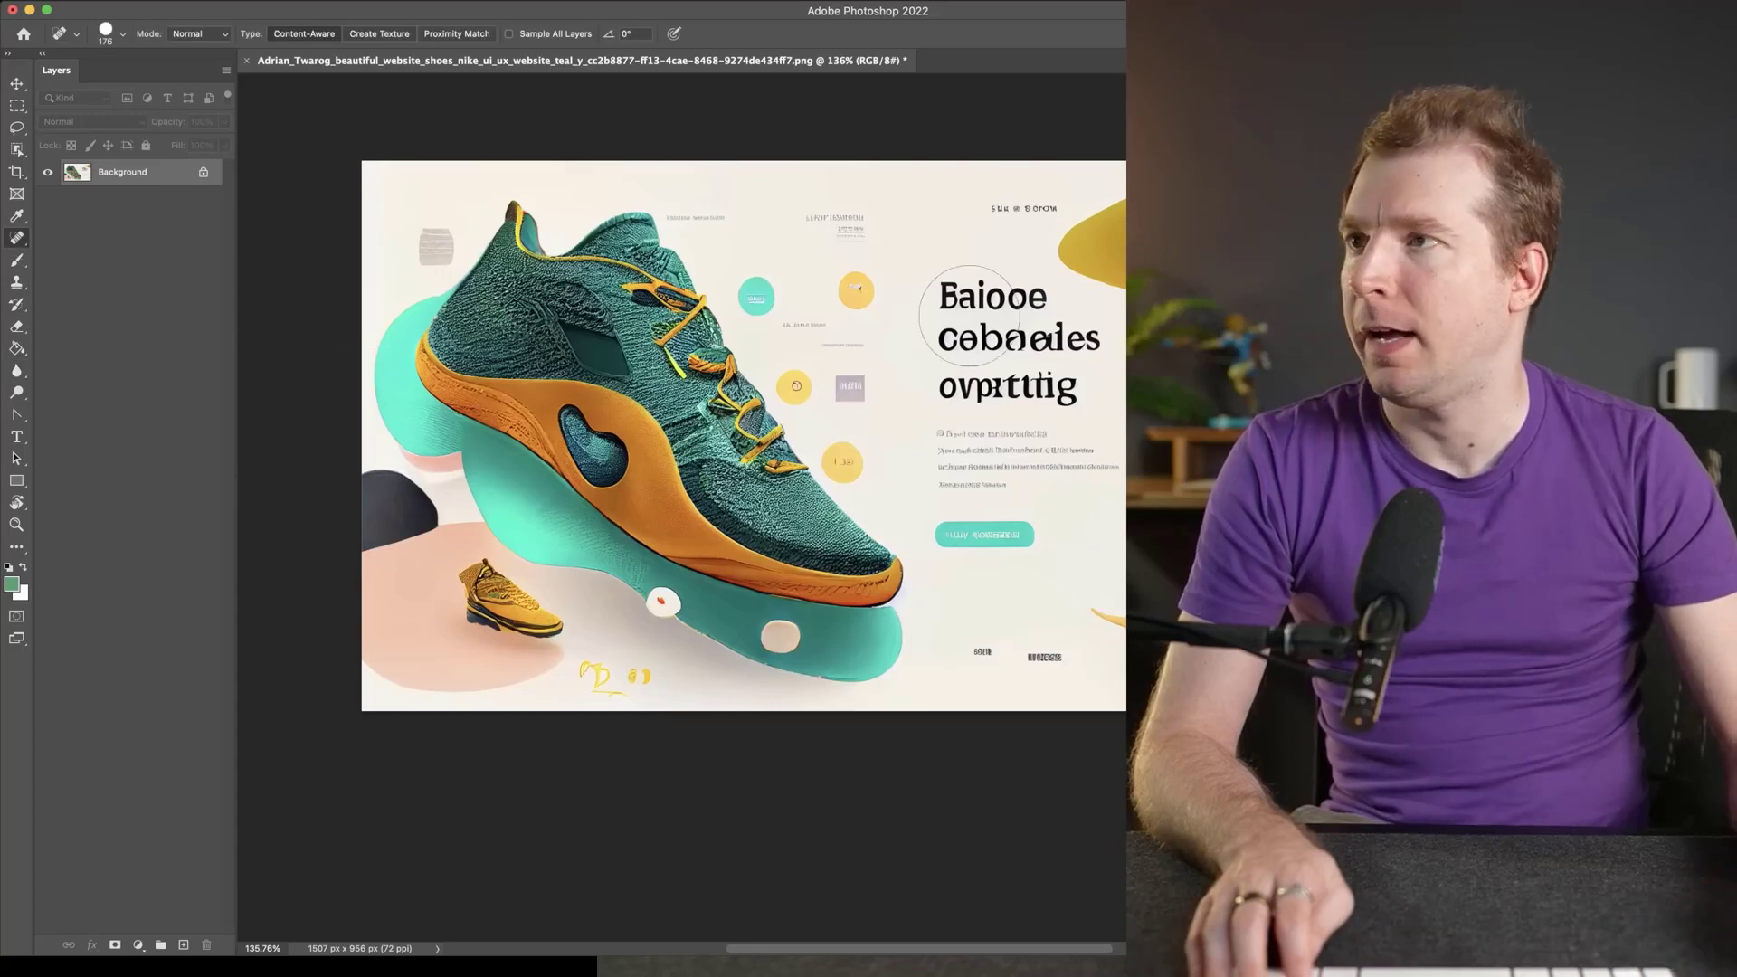
click(968, 313)
click(1004, 320)
right_click(986, 328)
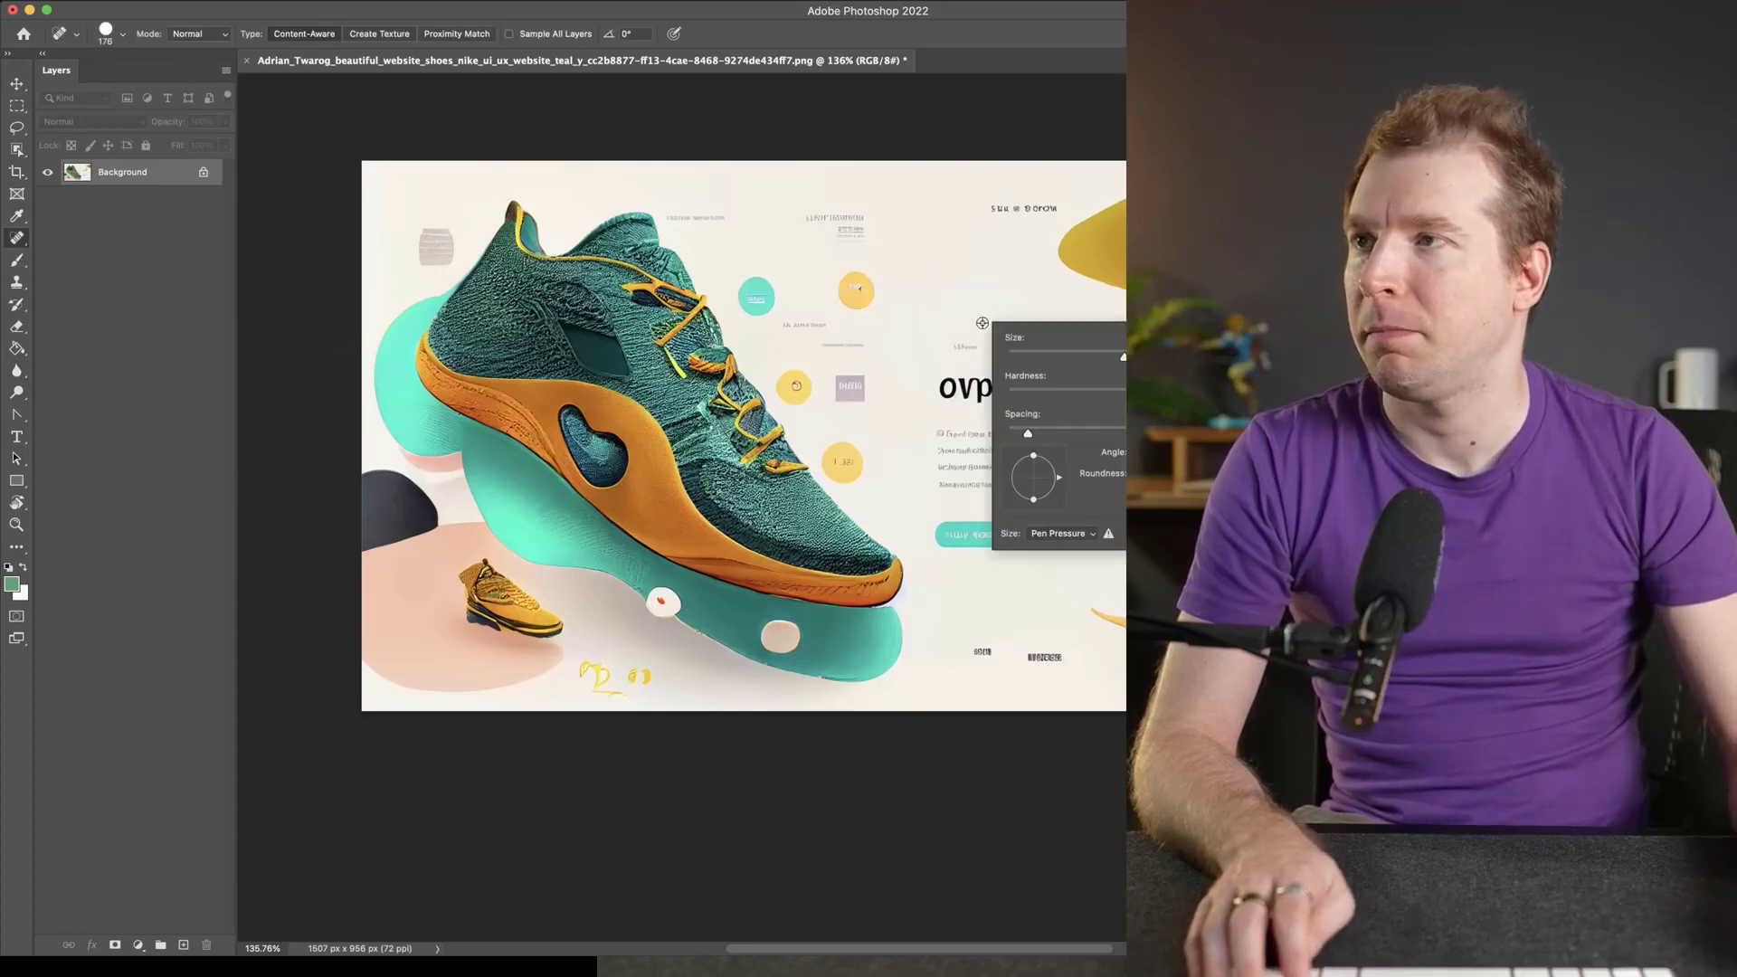
click(1059, 309)
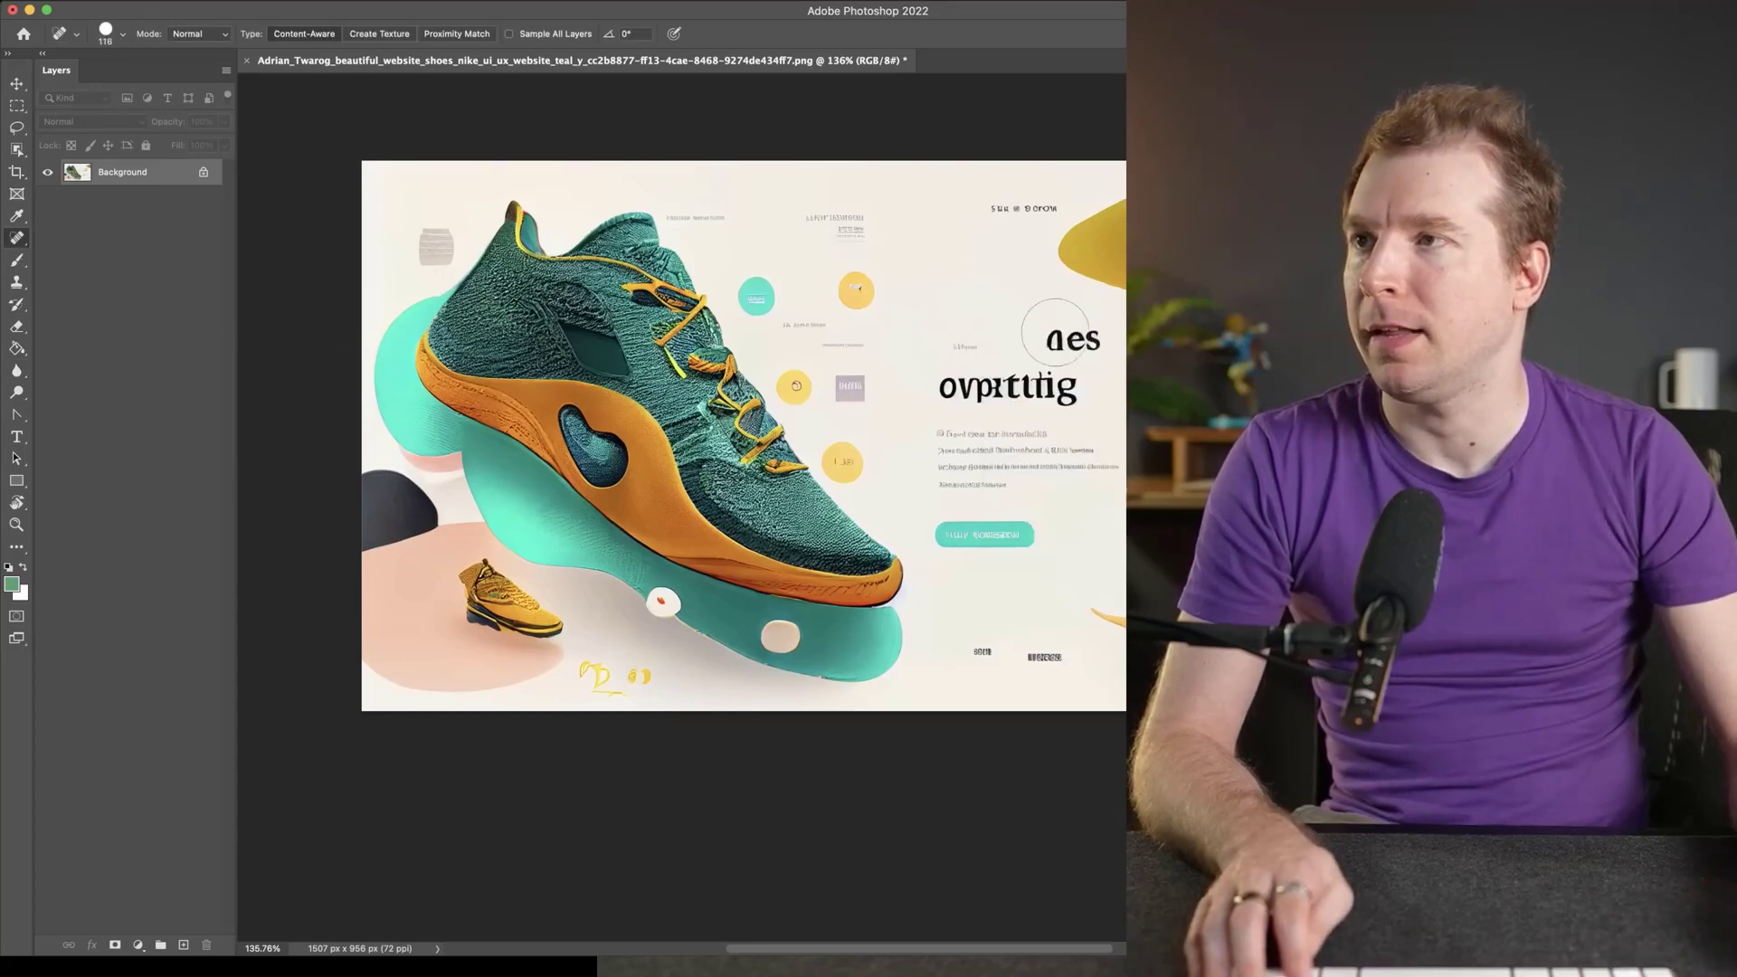
click(1062, 335)
click(1087, 340)
mouse_move(989, 355)
mouse_down()
mouse_move(950, 387)
mouse_move(1099, 389)
mouse_up()
Heal away the paragraph text under the former headline and the teal button below it.
drag(955, 444, 1117, 452)
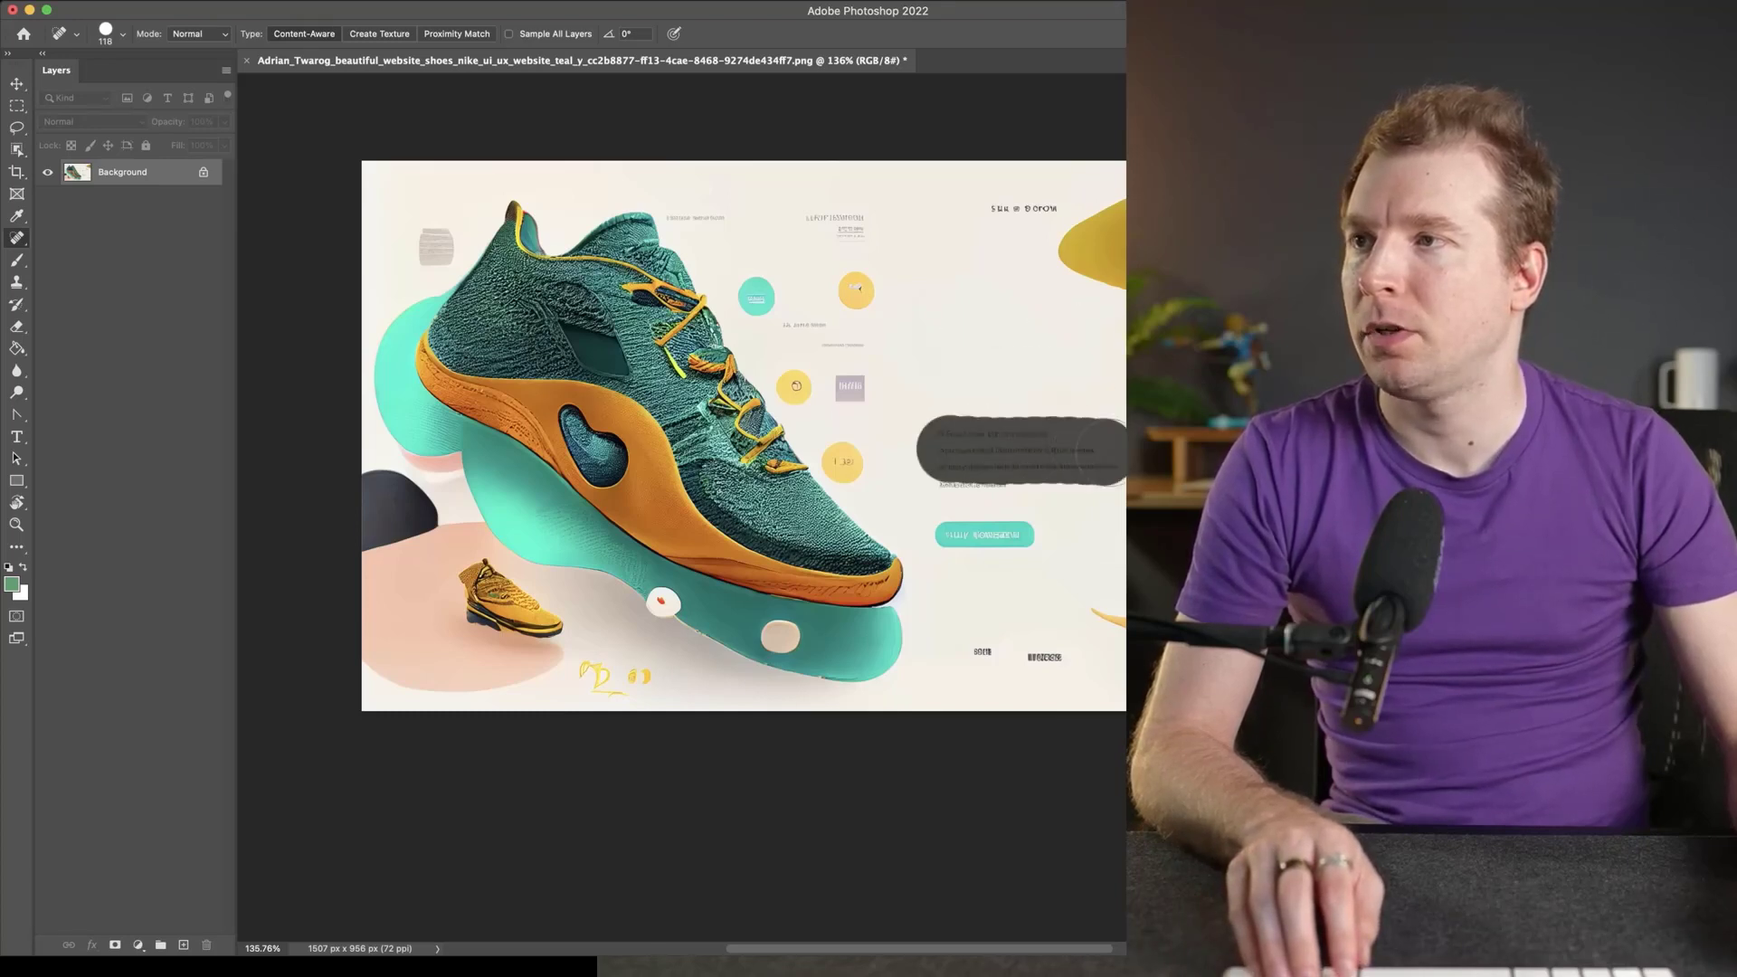
click(1000, 472)
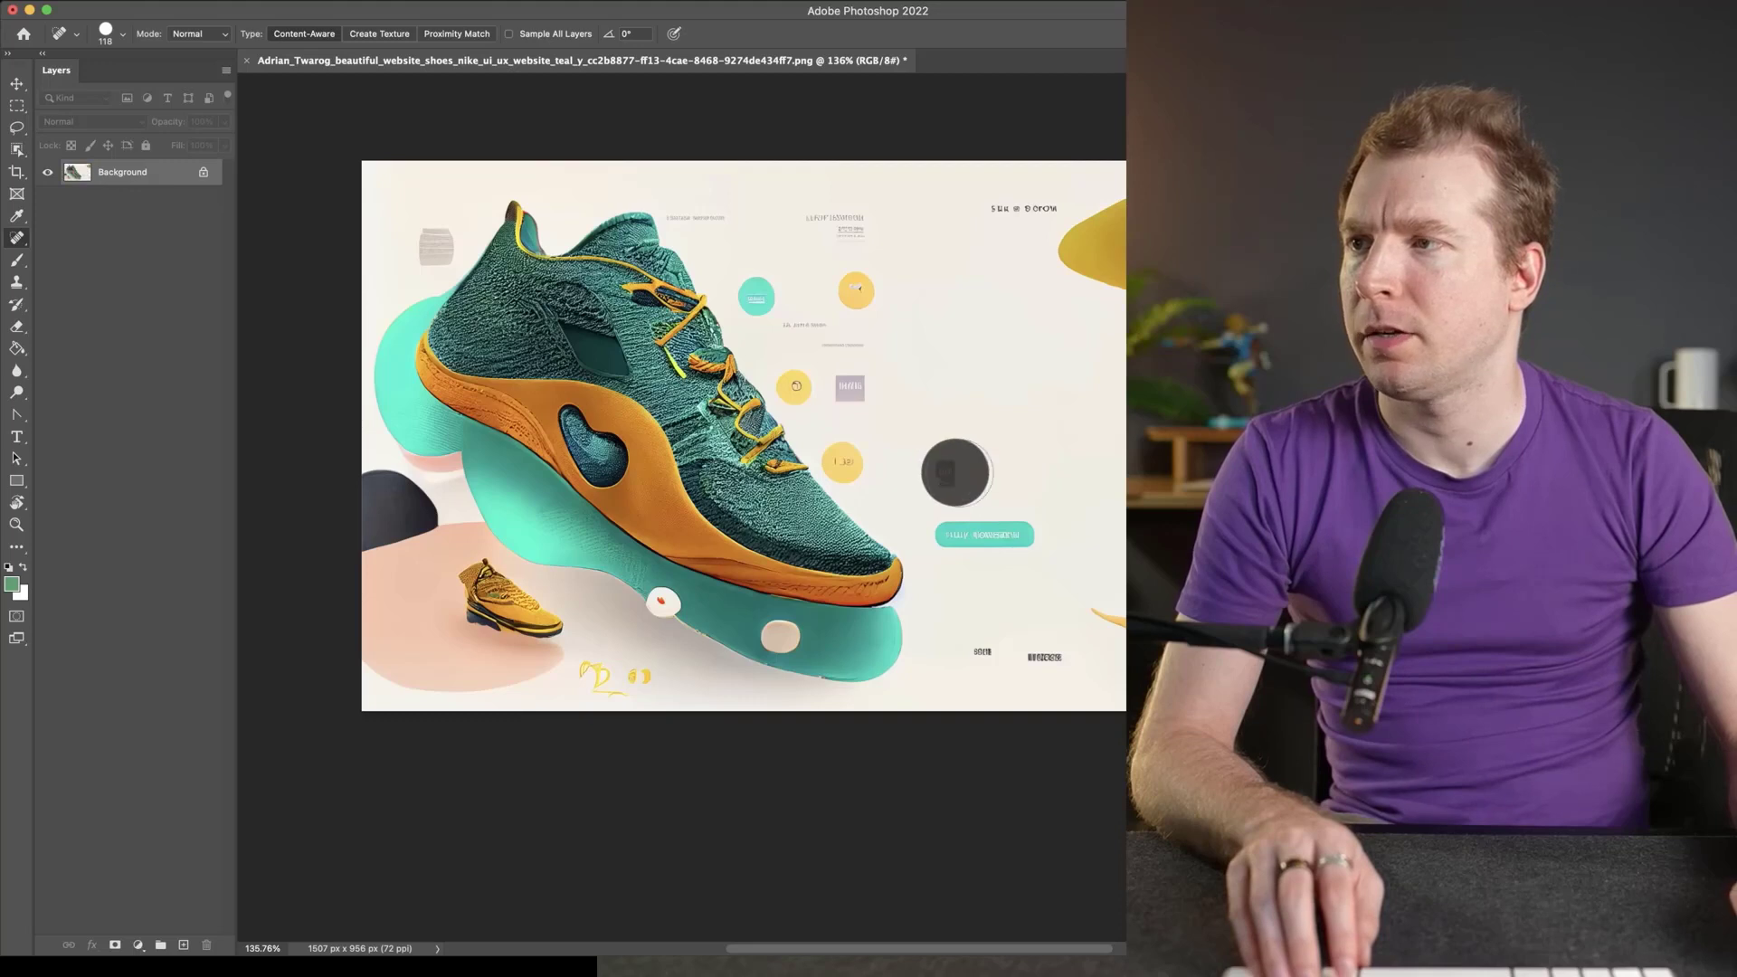
drag(948, 534, 1034, 535)
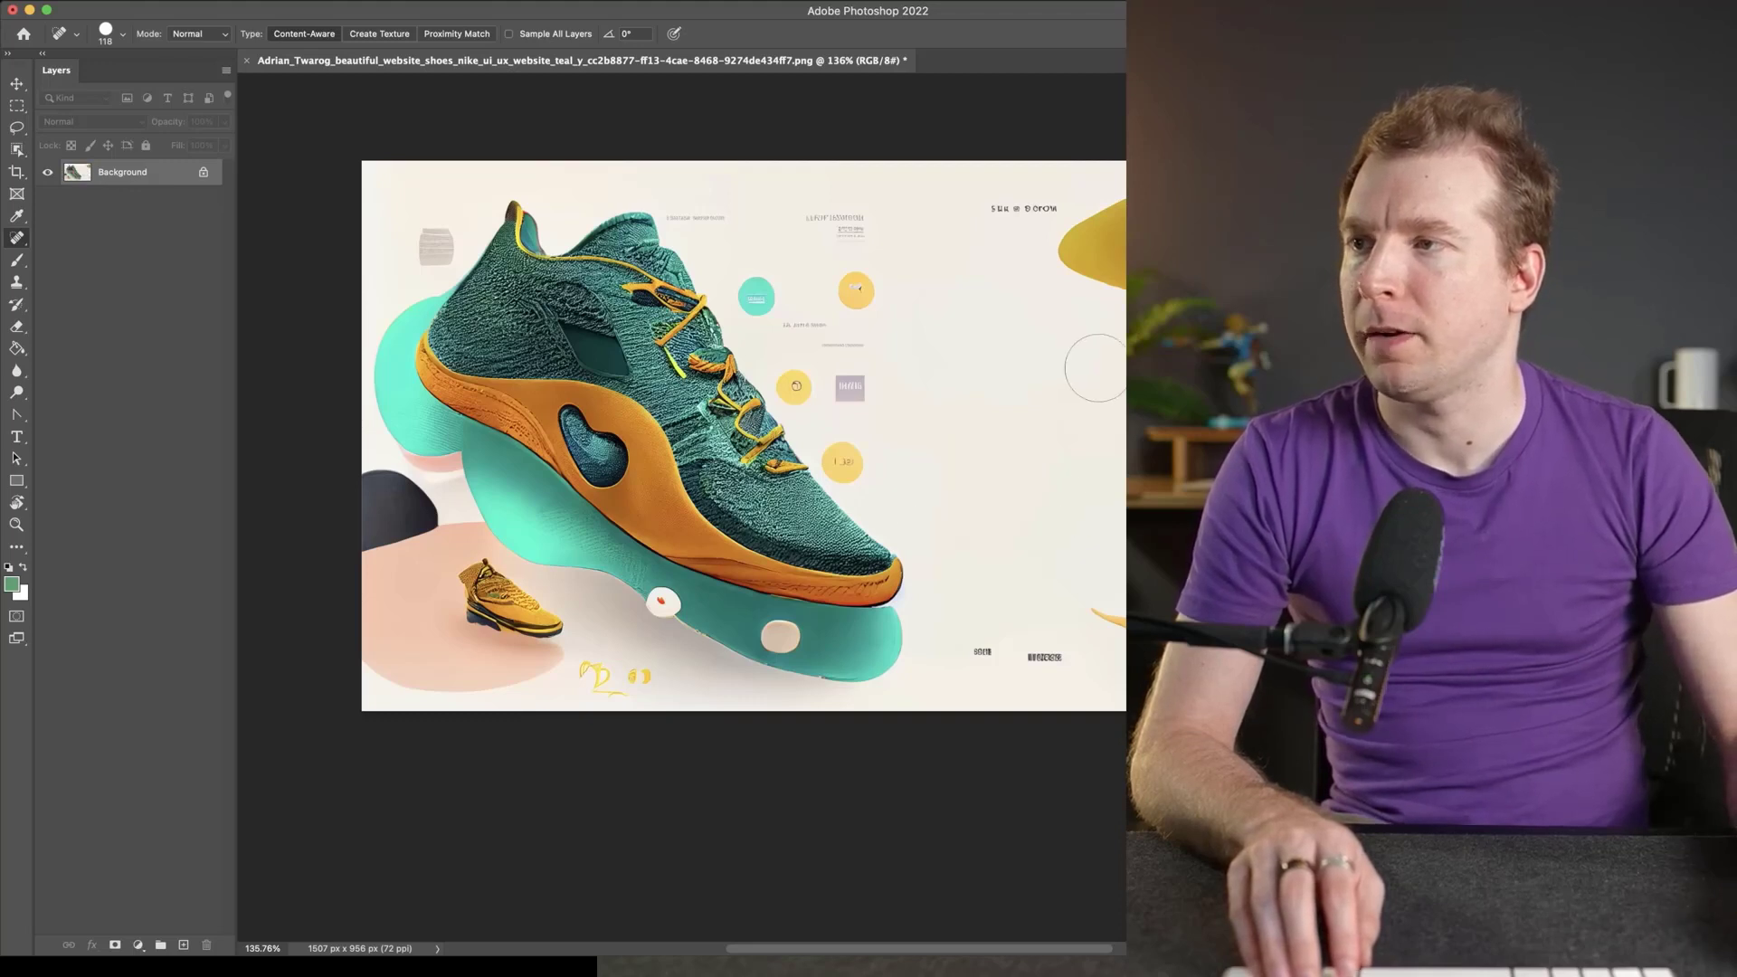
Heal away the small label above the former headline and small captions above and beside the shoe's laces.
click(1005, 203)
click(1037, 201)
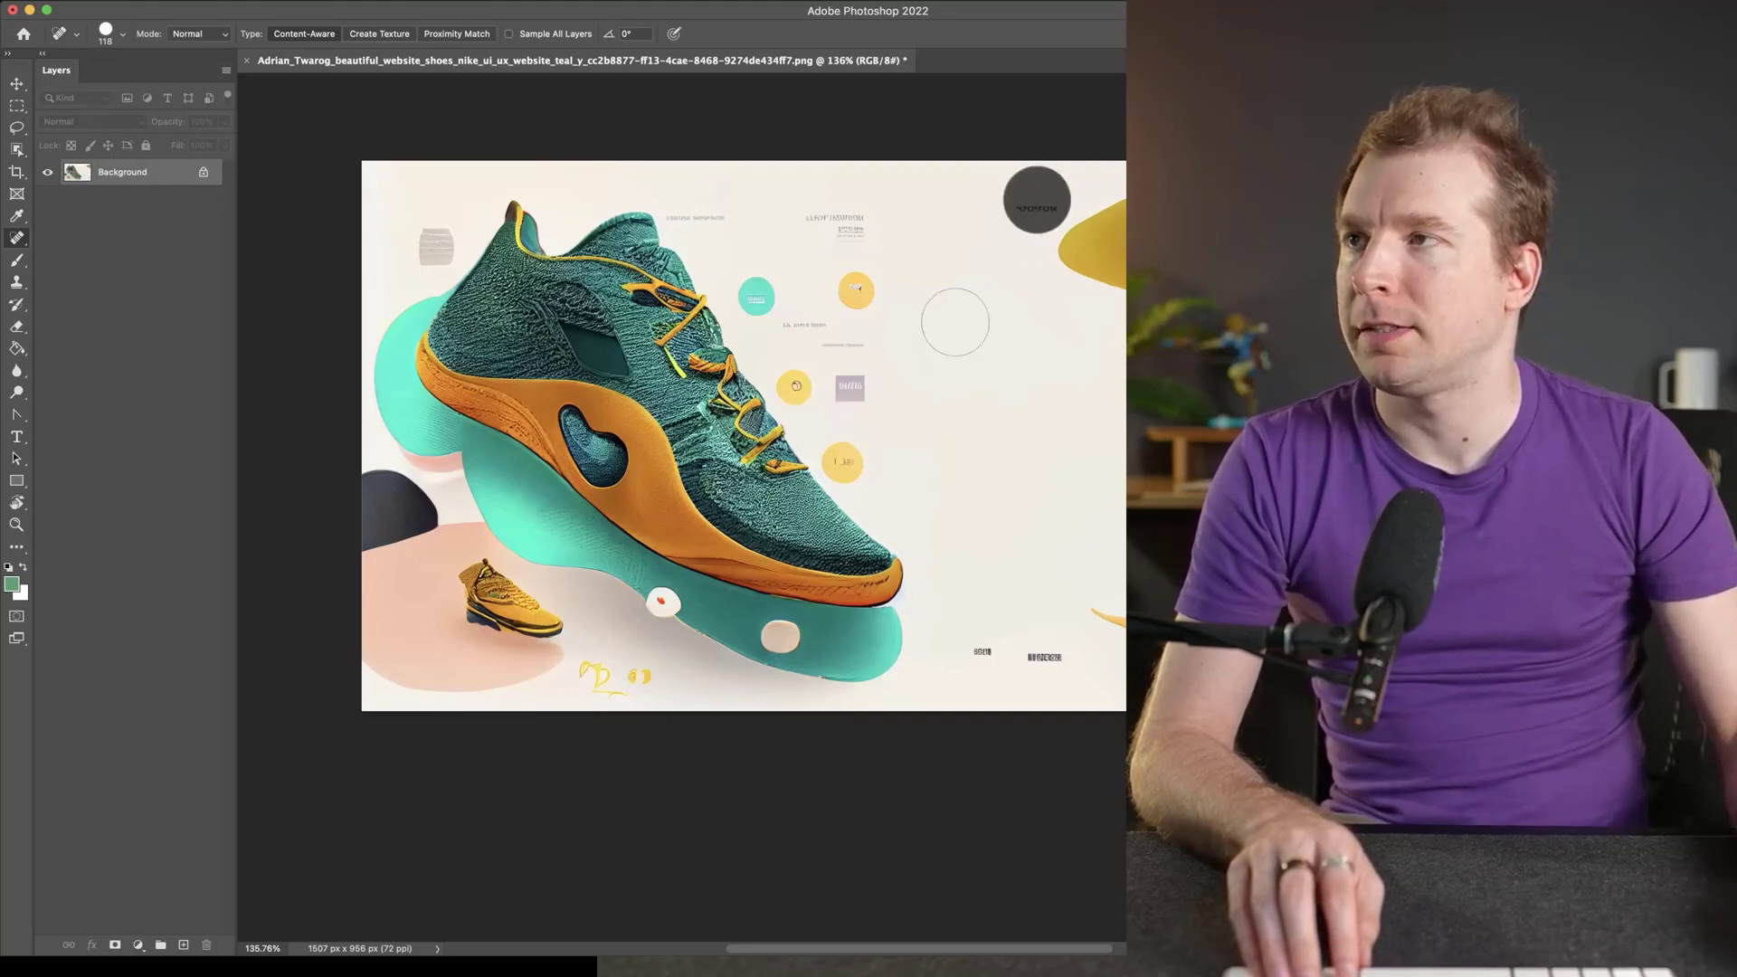
click(824, 208)
click(851, 217)
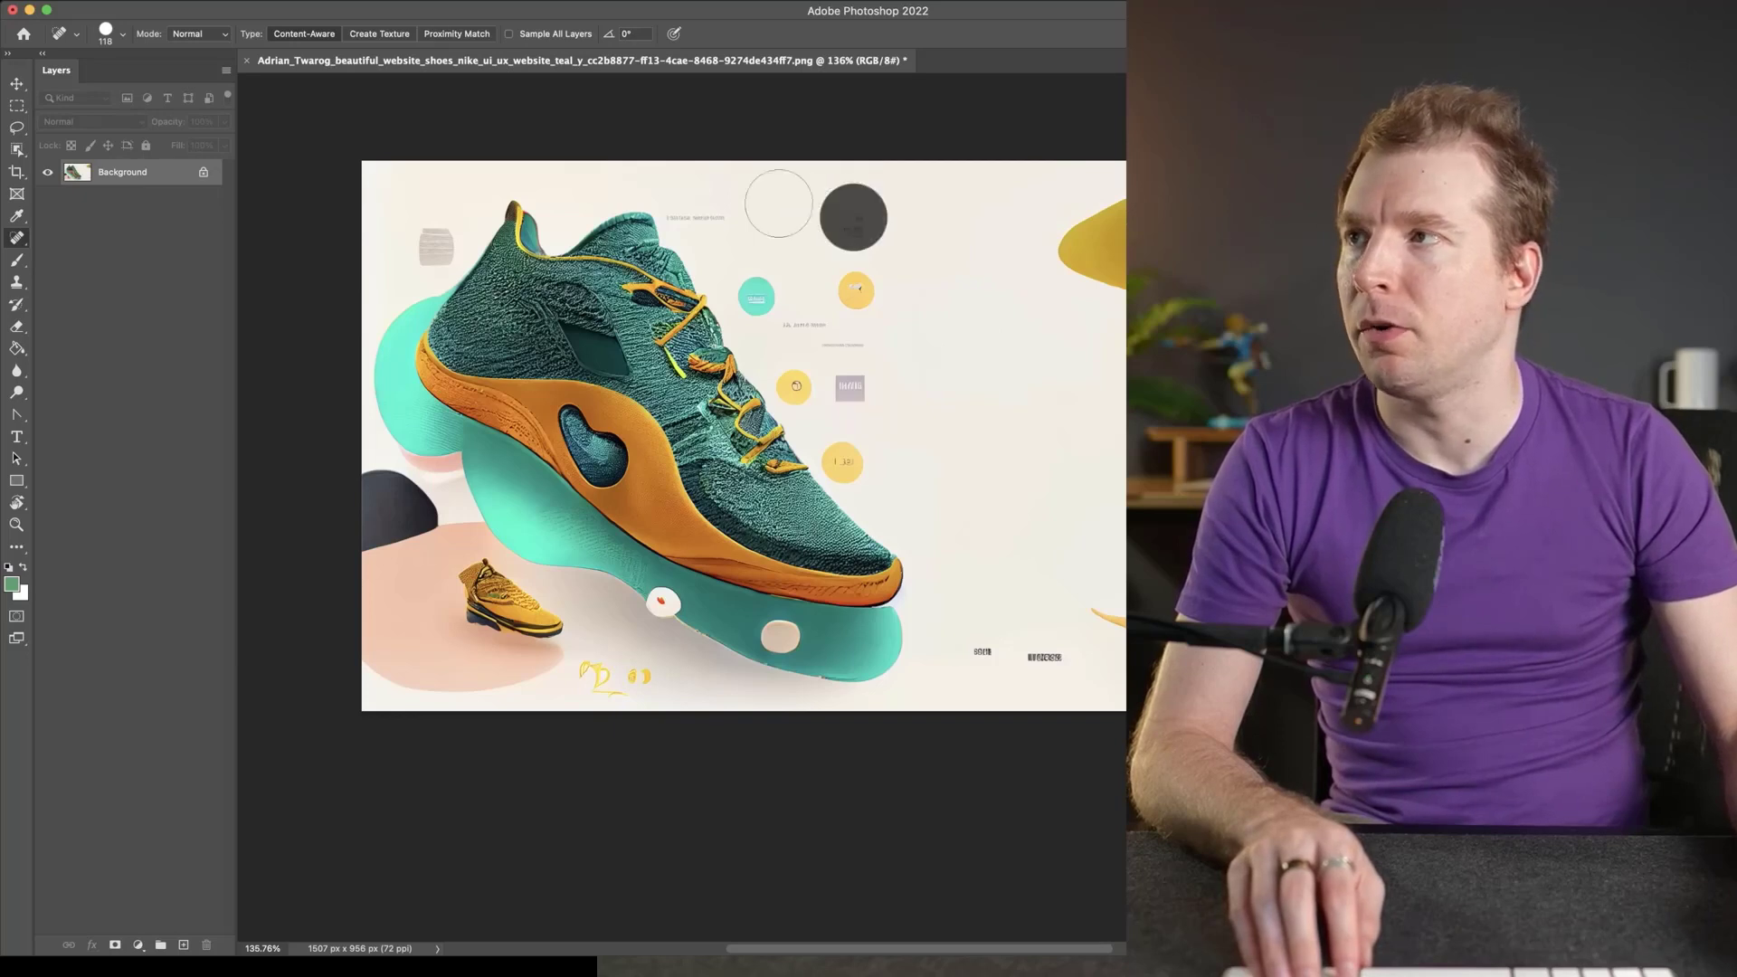
click(719, 201)
click(696, 206)
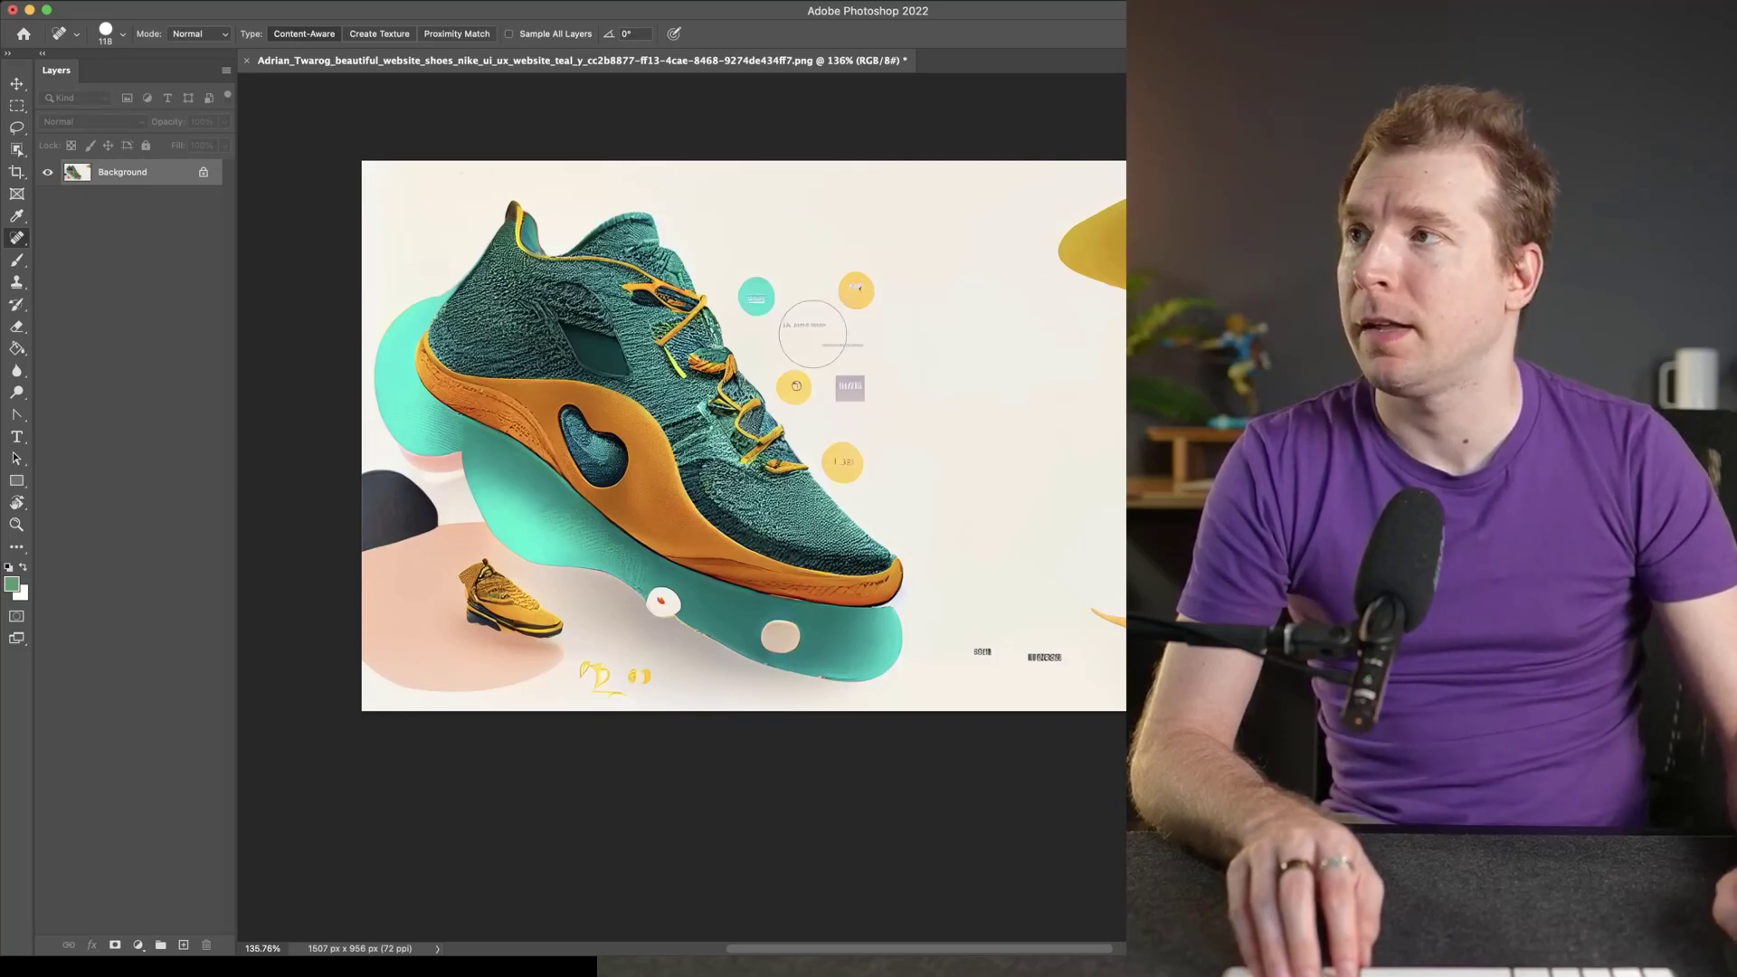
click(805, 331)
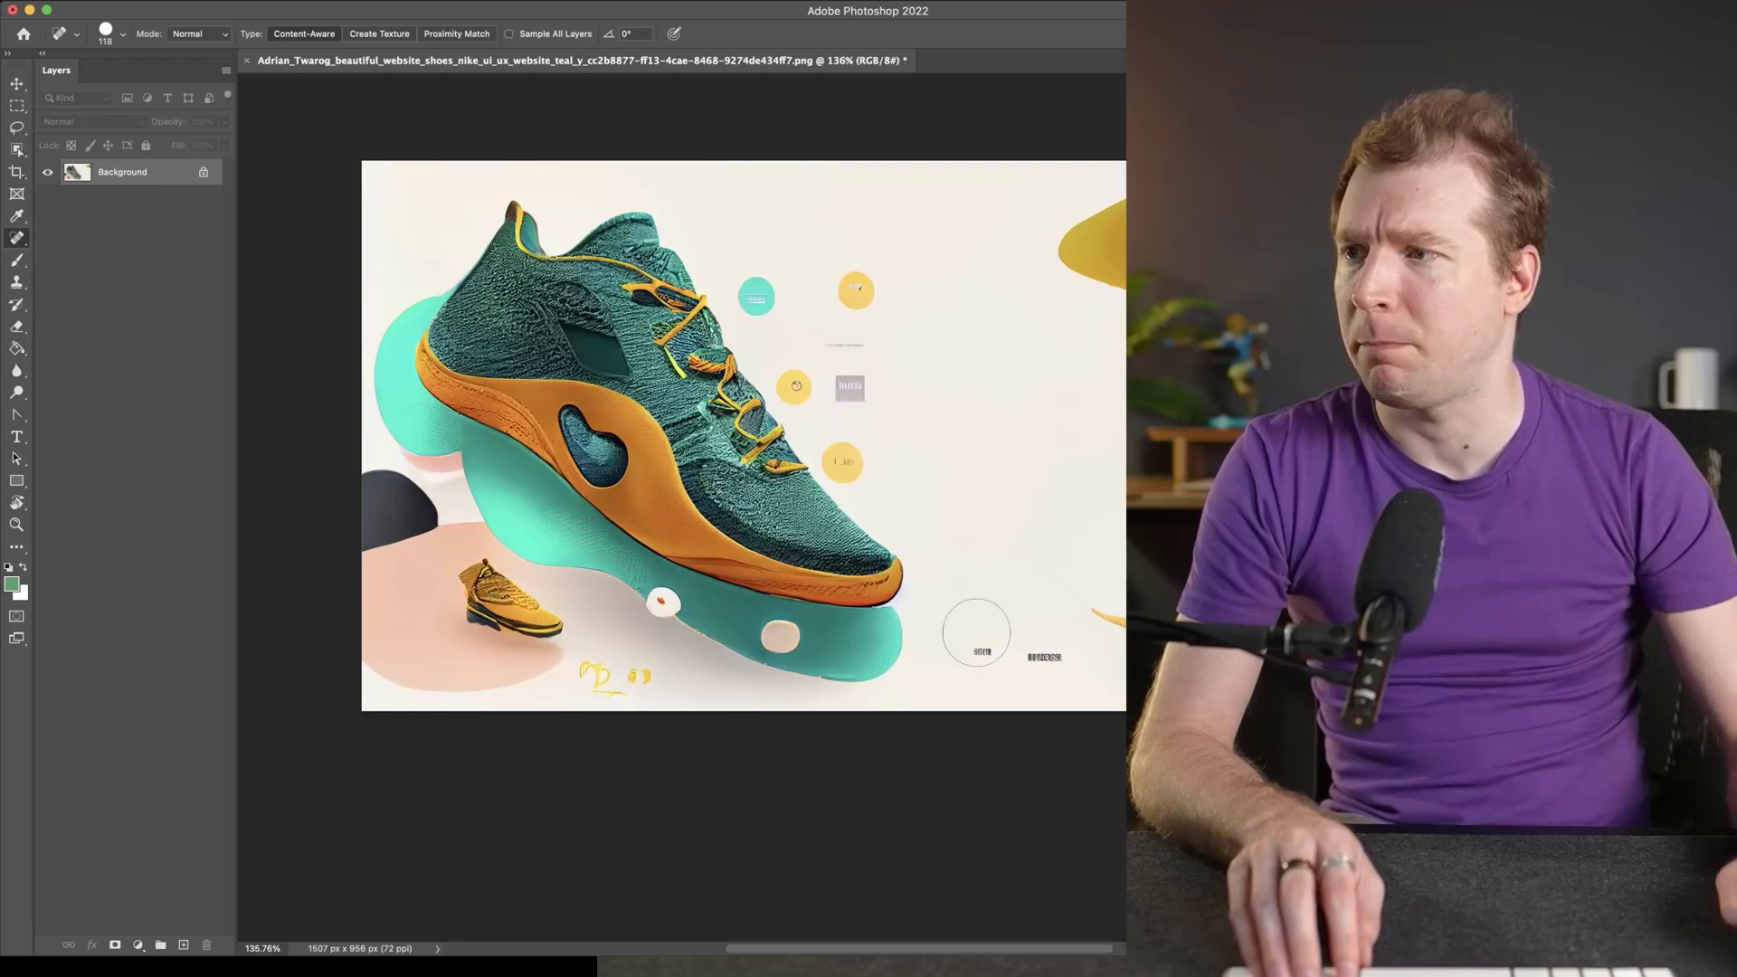
Heal away the two small dark labels near the image's lower edge and the yellow scribble beneath the shoe.
click(982, 649)
click(1044, 657)
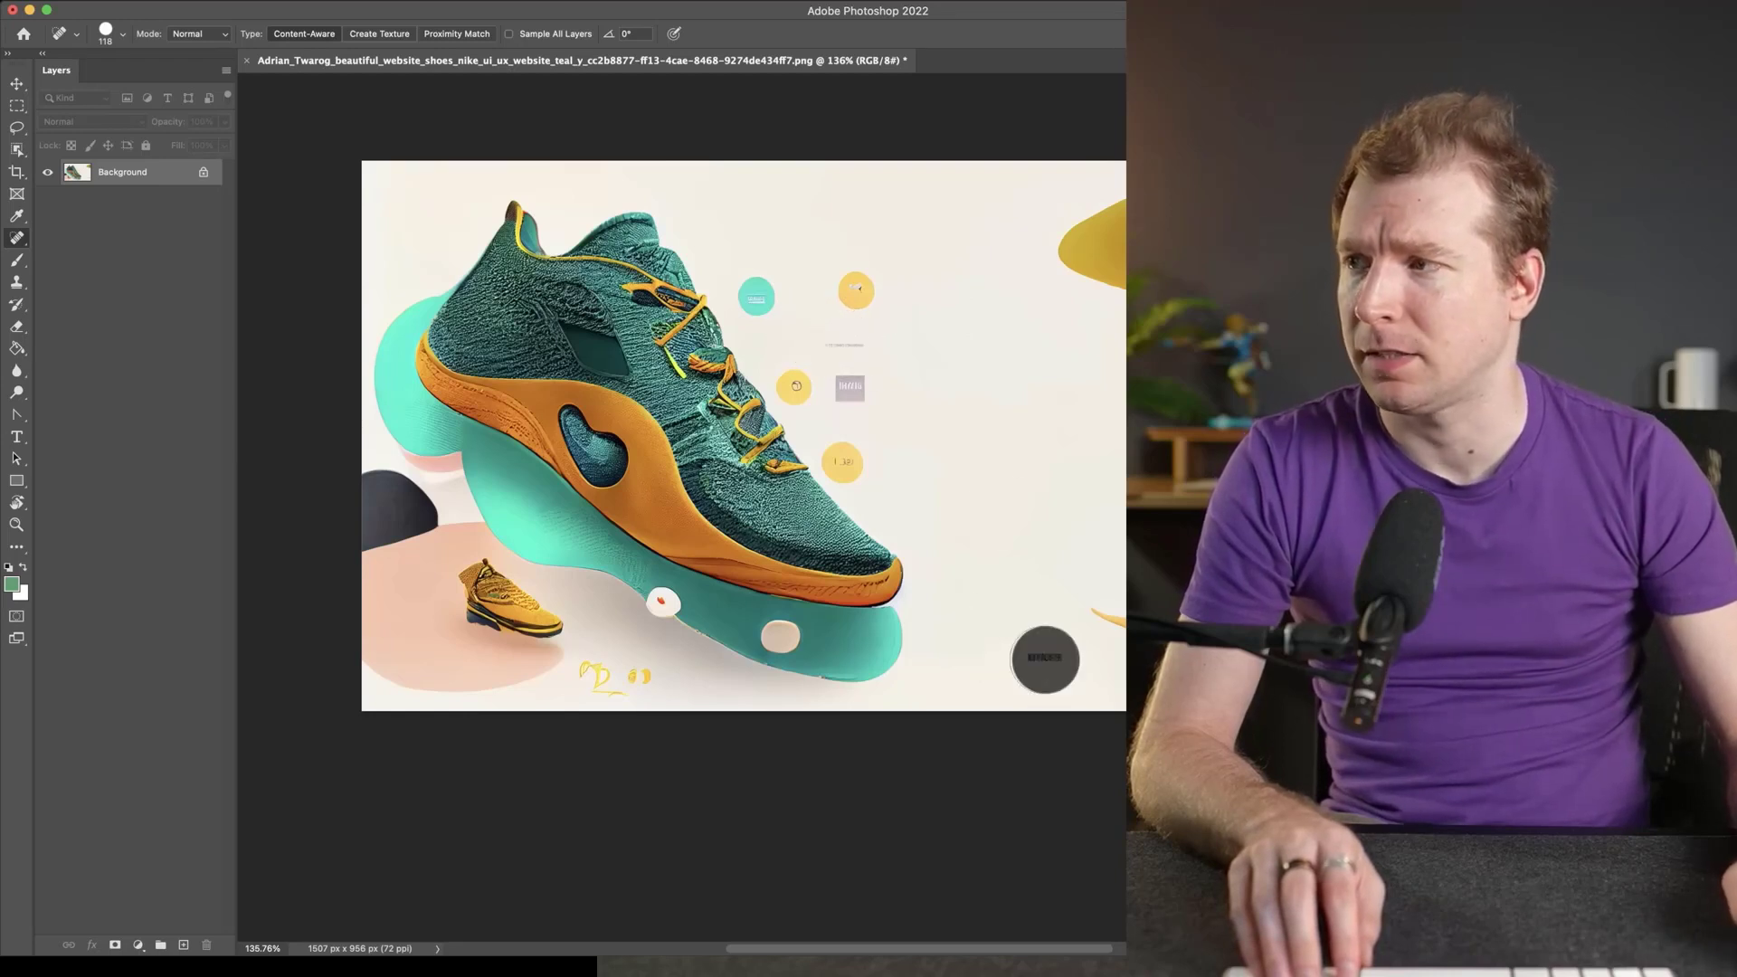
click(640, 684)
click(609, 677)
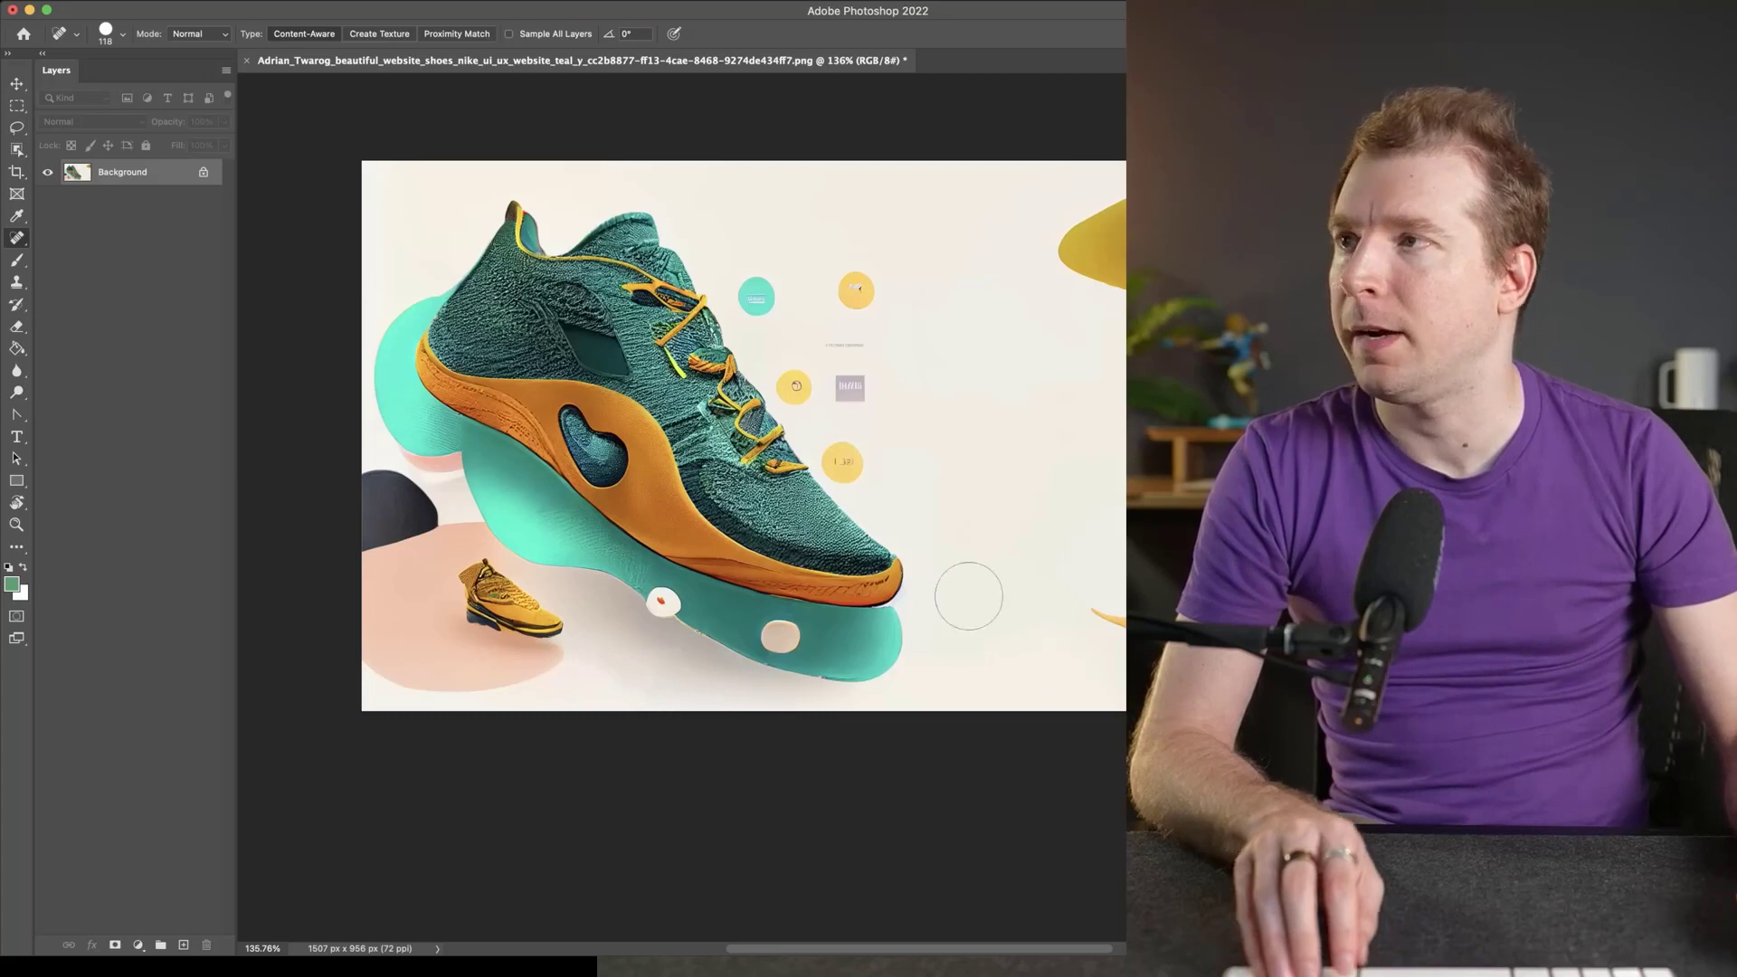
Try to widen the canvas to 2258 by 956 px with a content-aware crop, and undo it.
scroll(980, 563, down, 4)
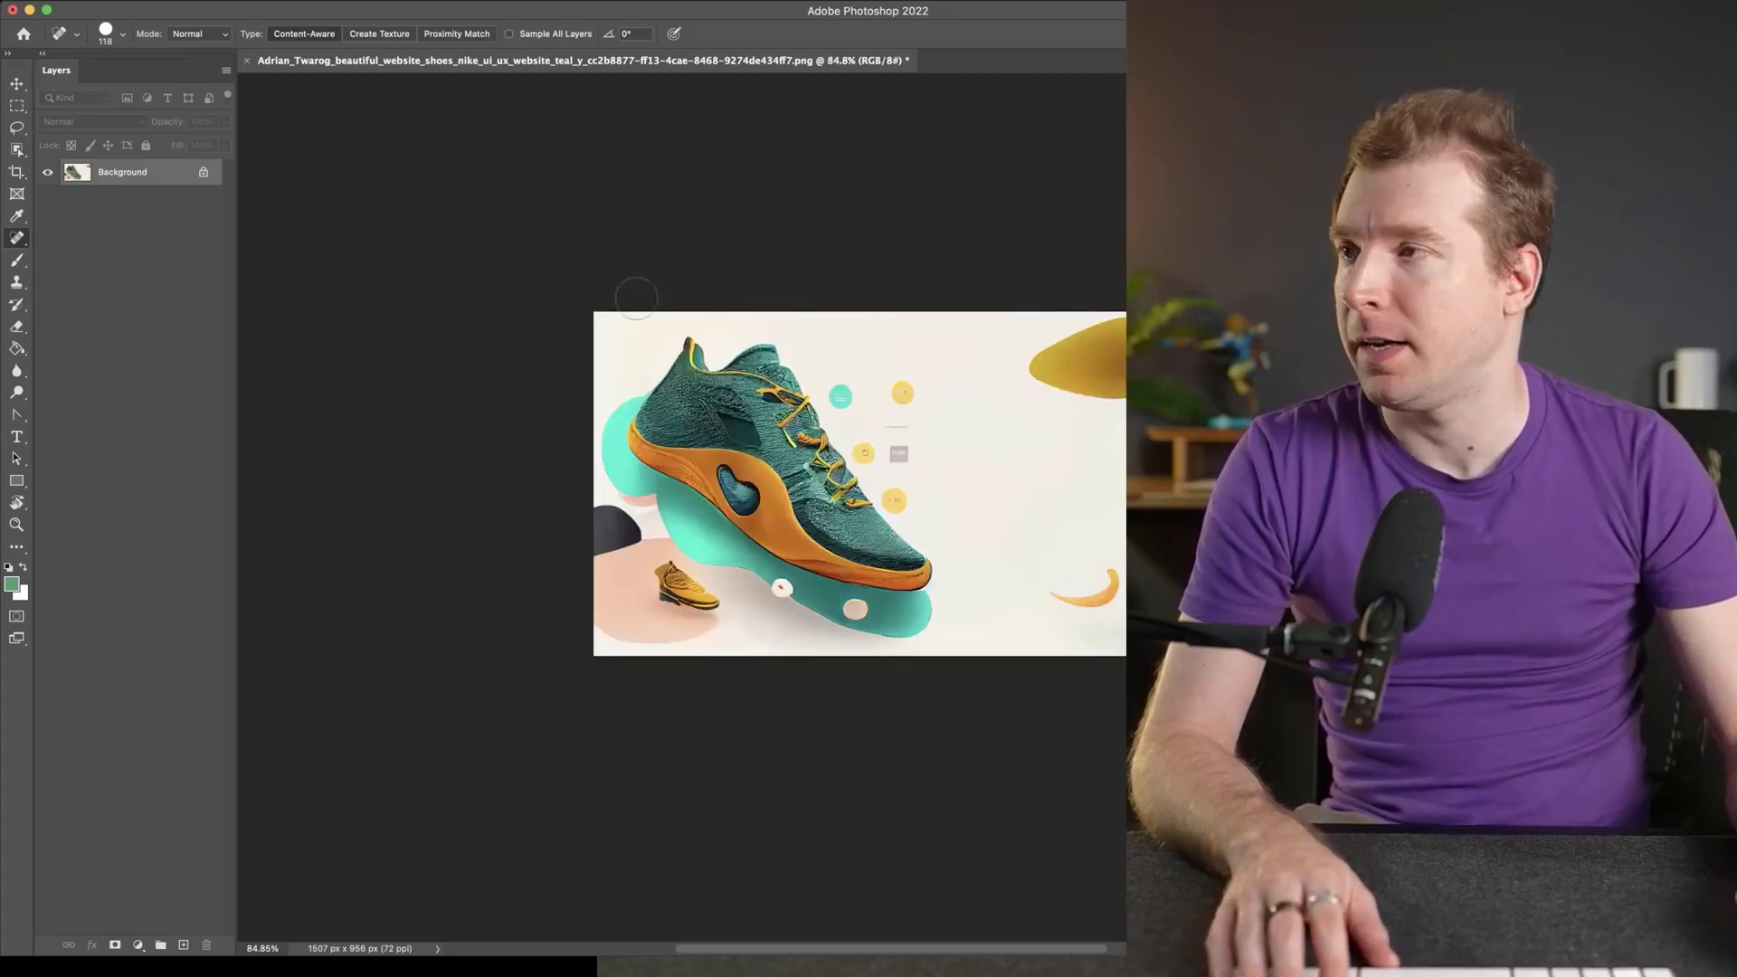
click(17, 171)
drag(1136, 484, 1271, 484)
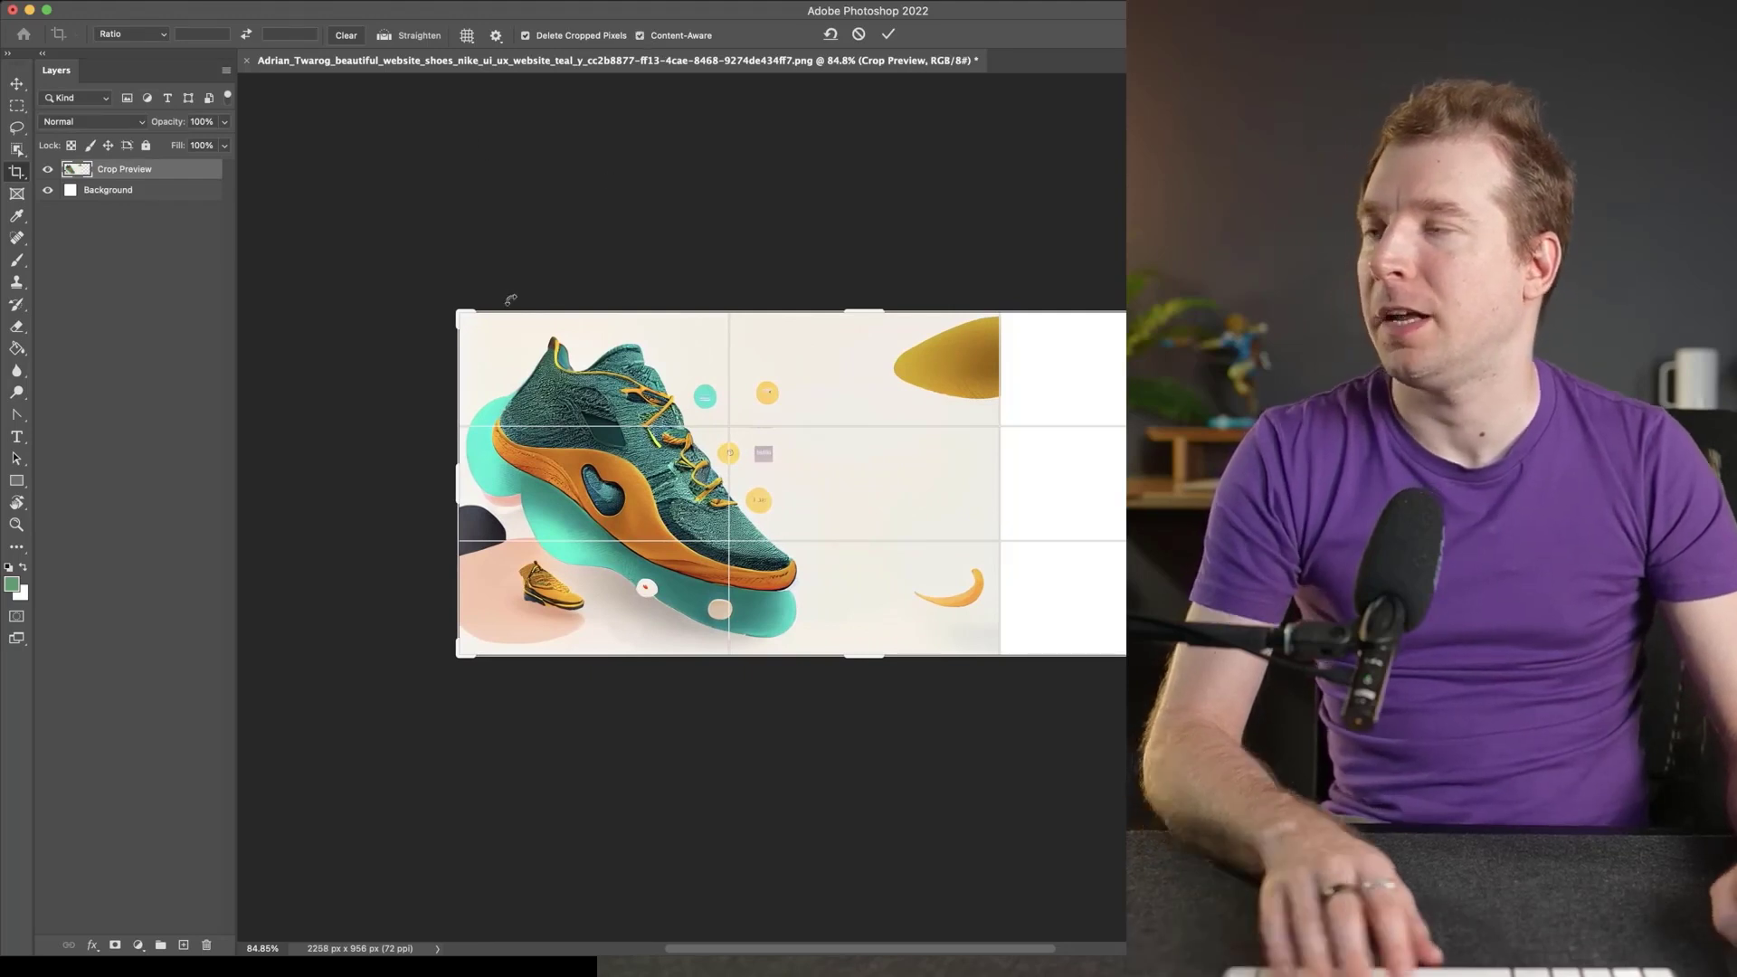
key(Return)
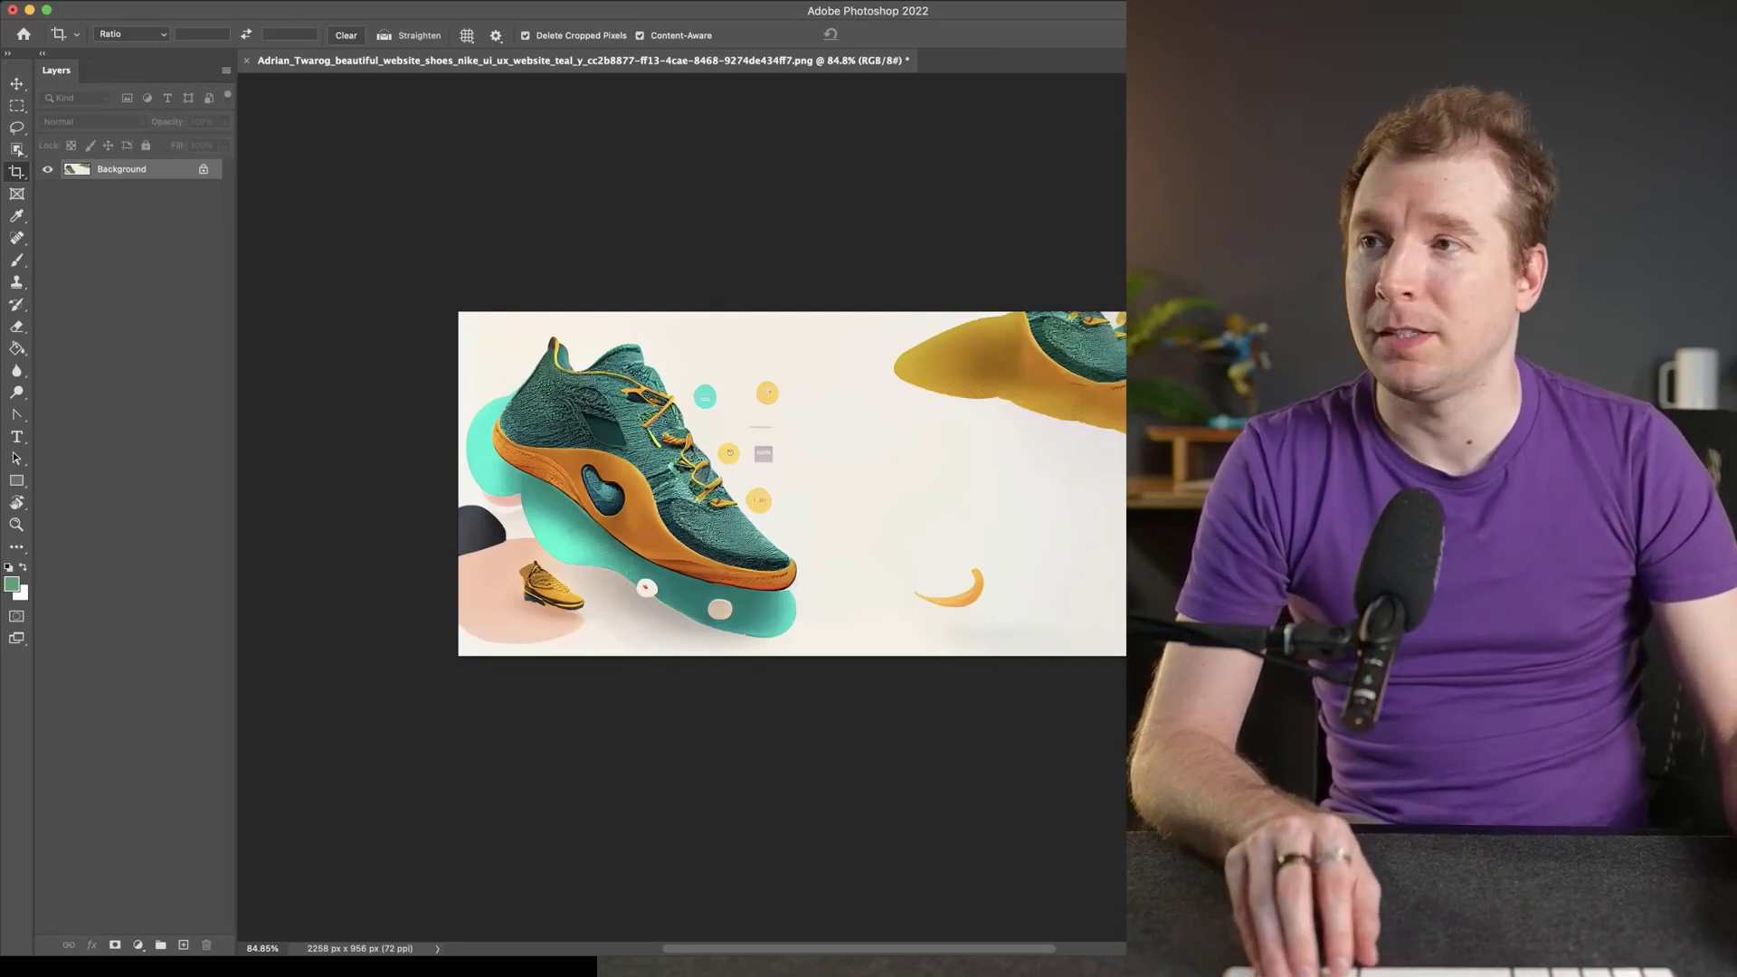
key(super+z)
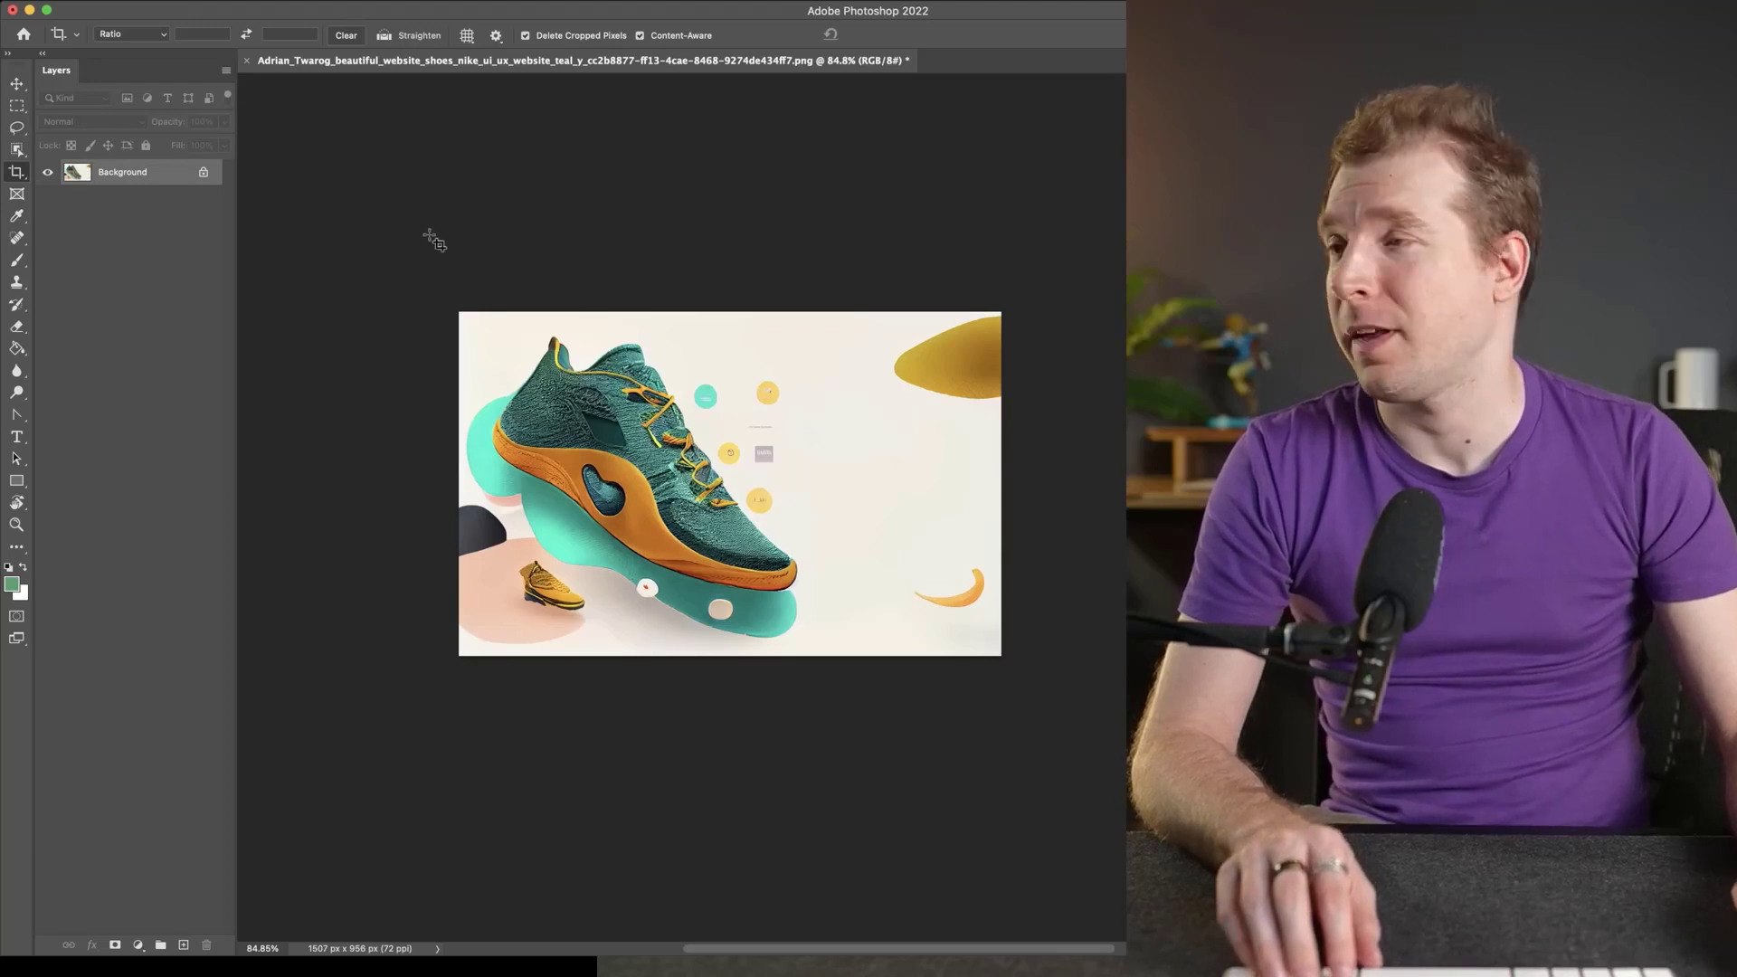
Widen the canvas to about 1671 by 956 px with a content-aware crop and start exporting the image.
drag(1000, 483, 1029, 479)
key(Return)
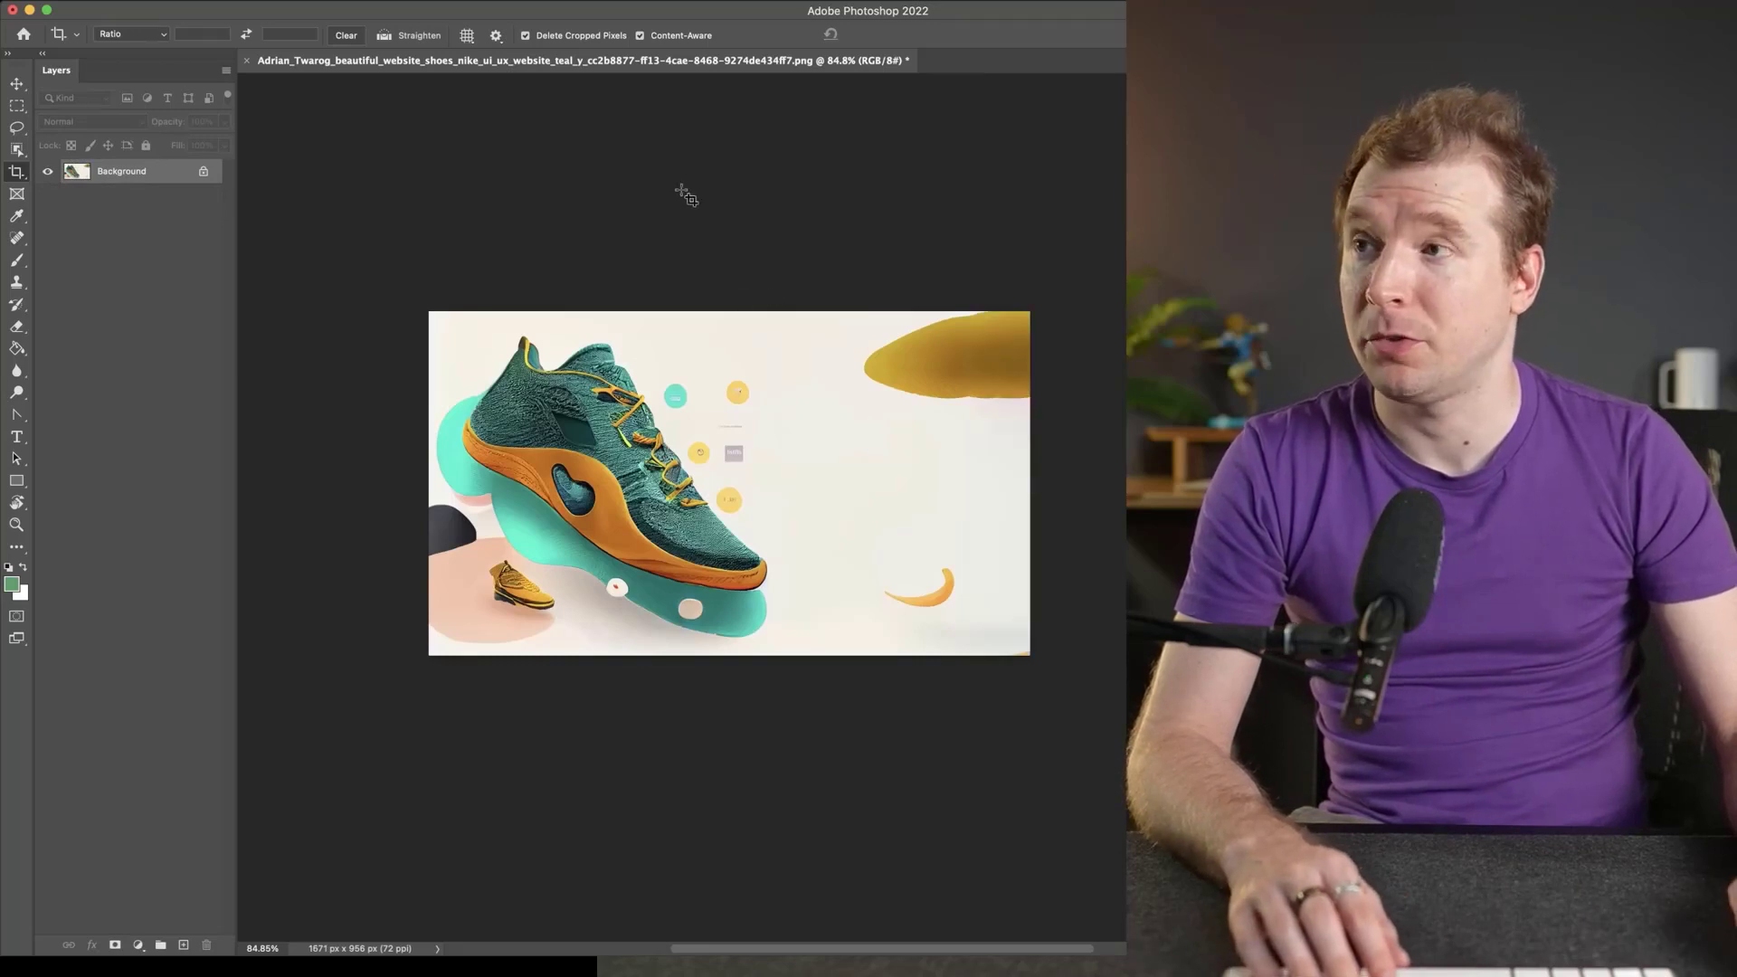
click(136, 2)
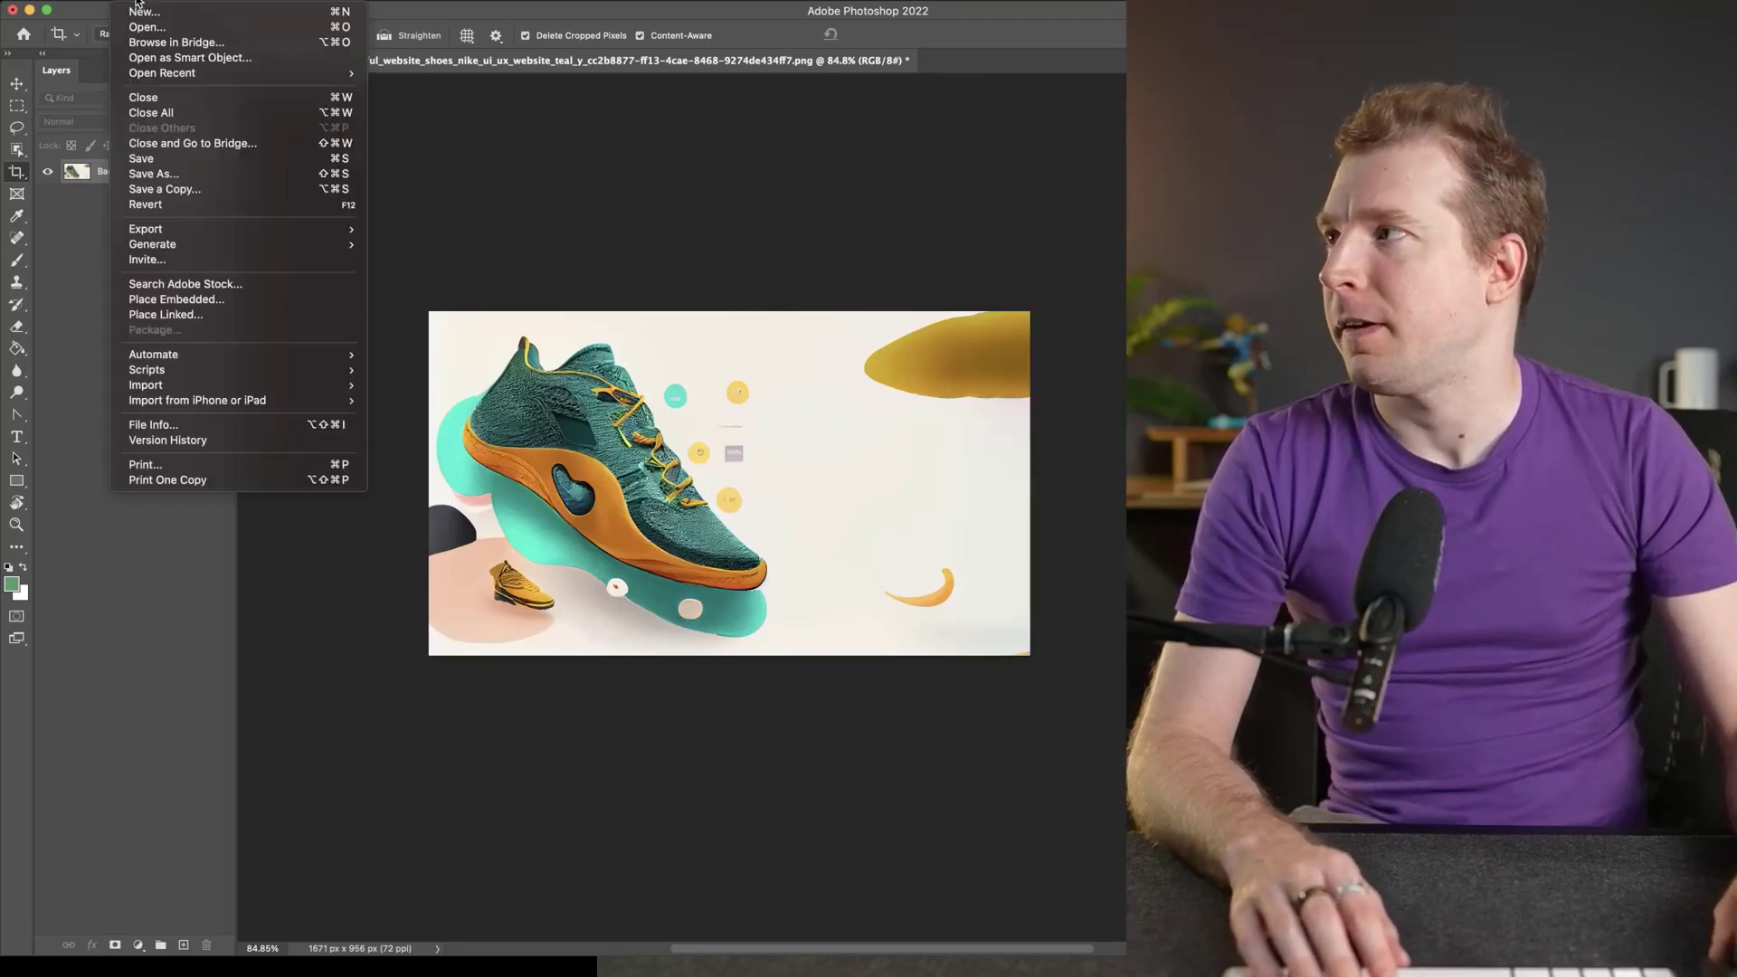
mouse_move(188, 233)
click(493, 294)
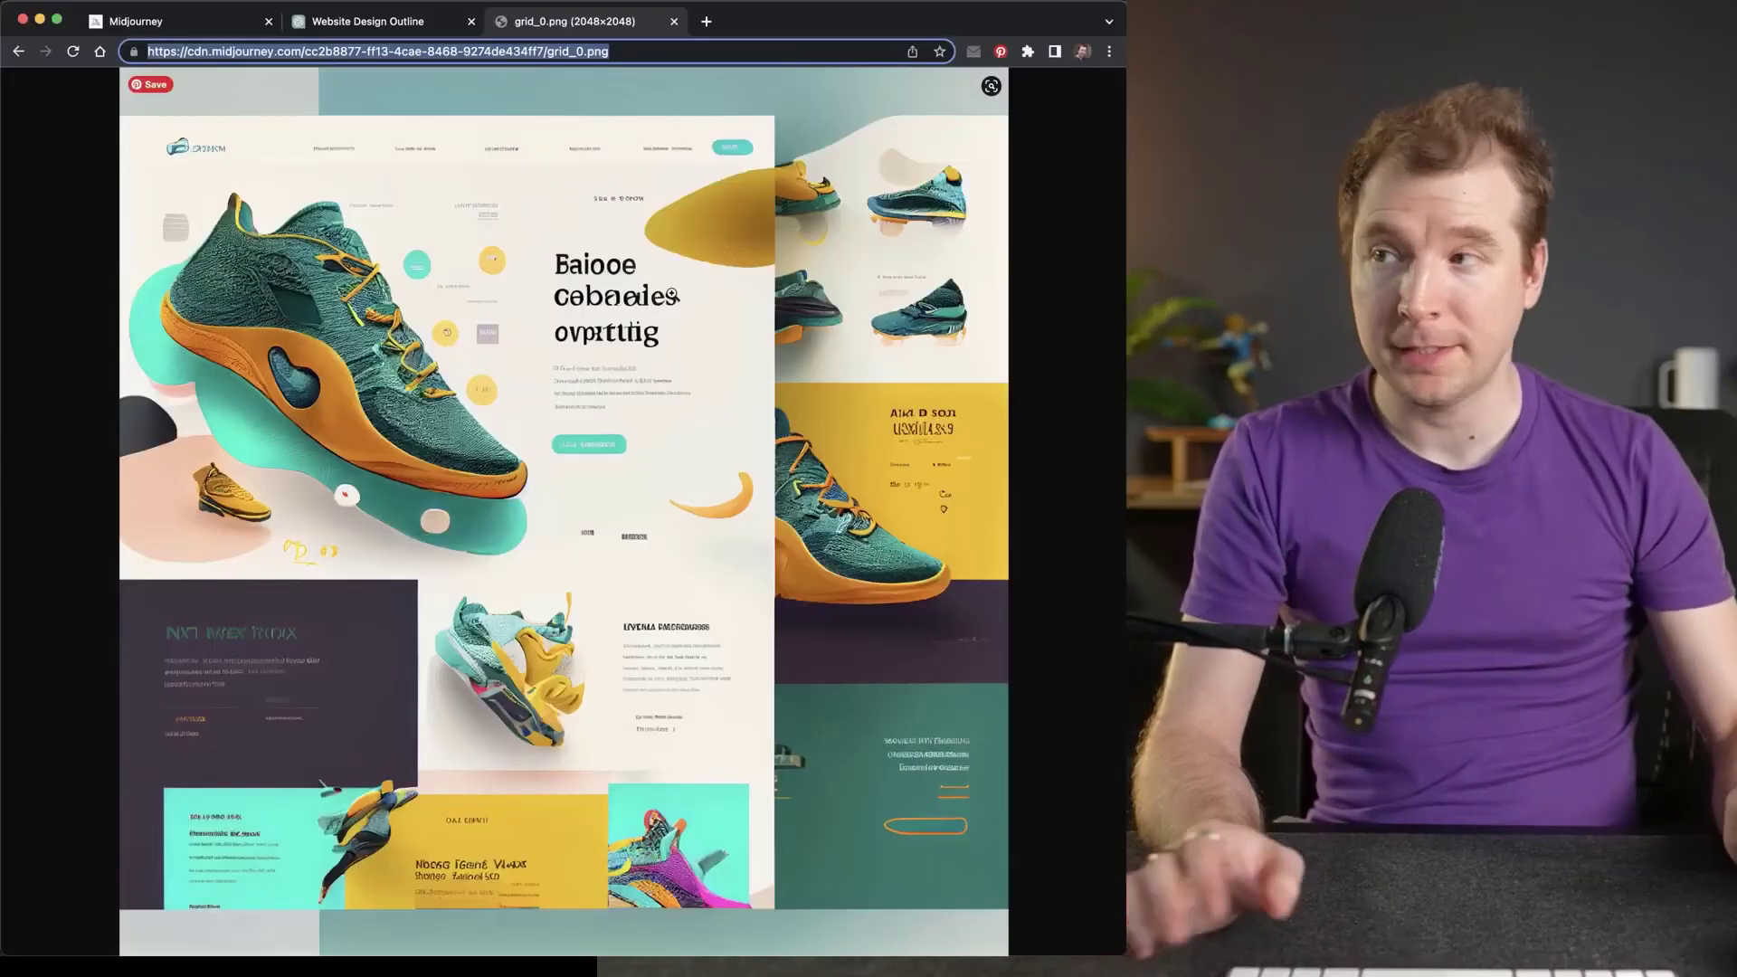
Copy the full web address of the Midjourney shoe website image grid_0.png in Chrome.
click(633, 53)
click(673, 233)
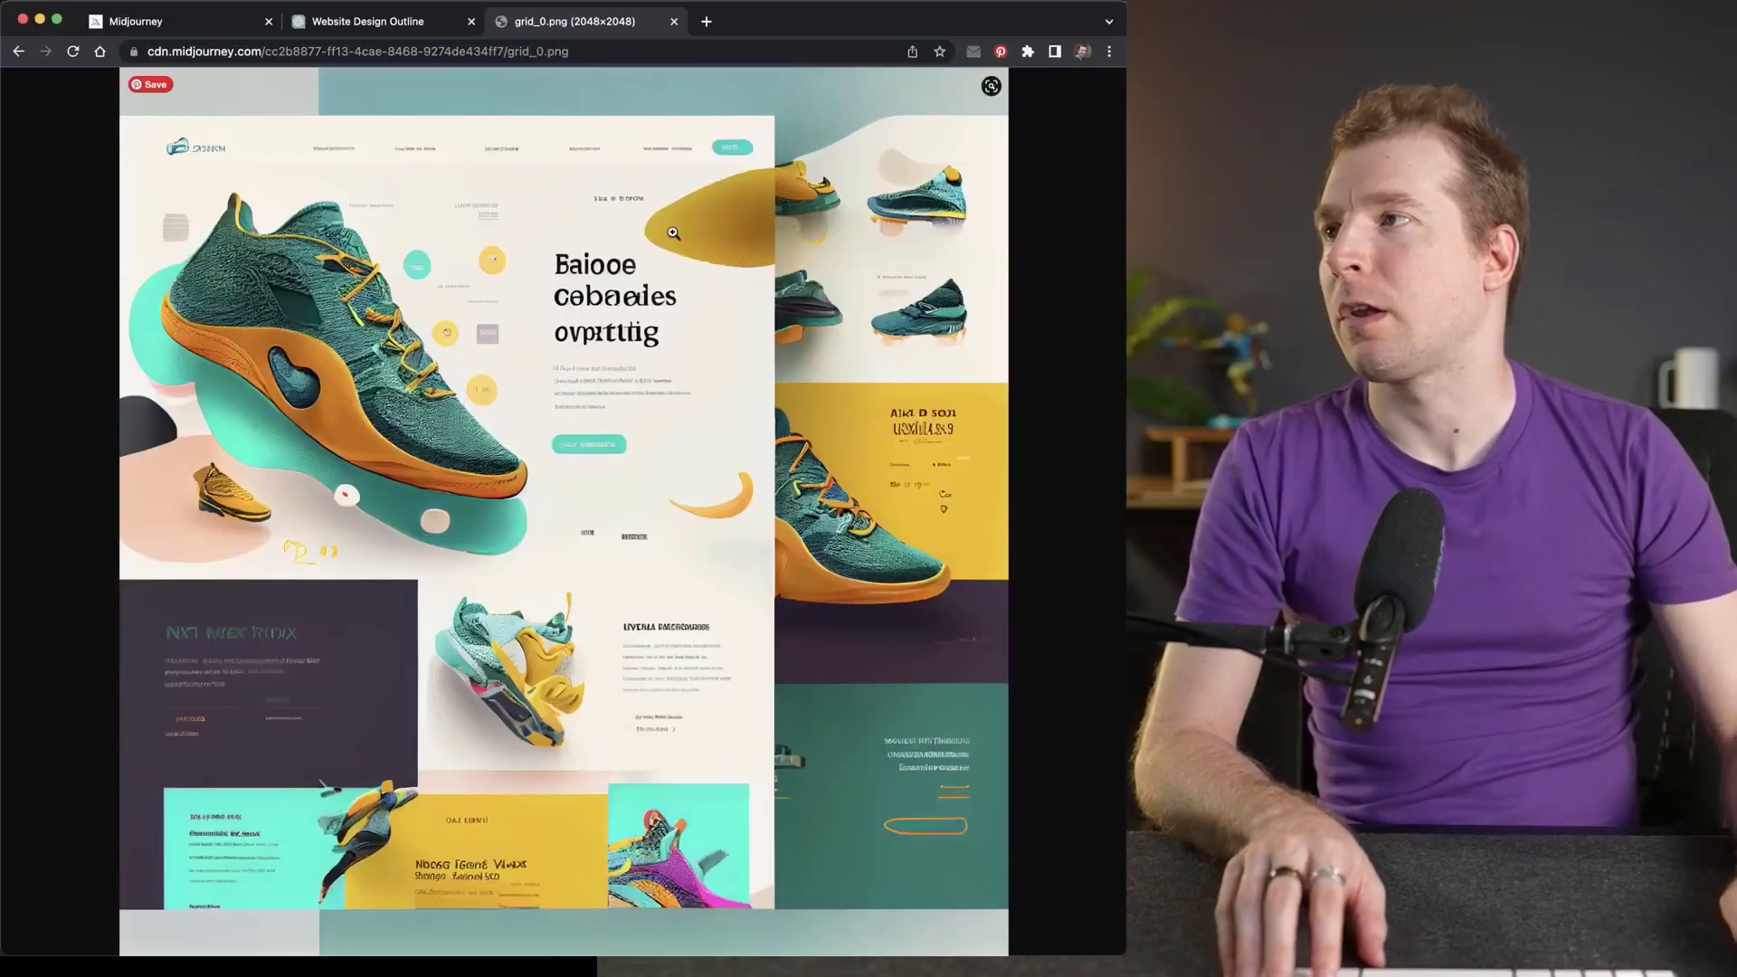
click(641, 237)
click(590, 53)
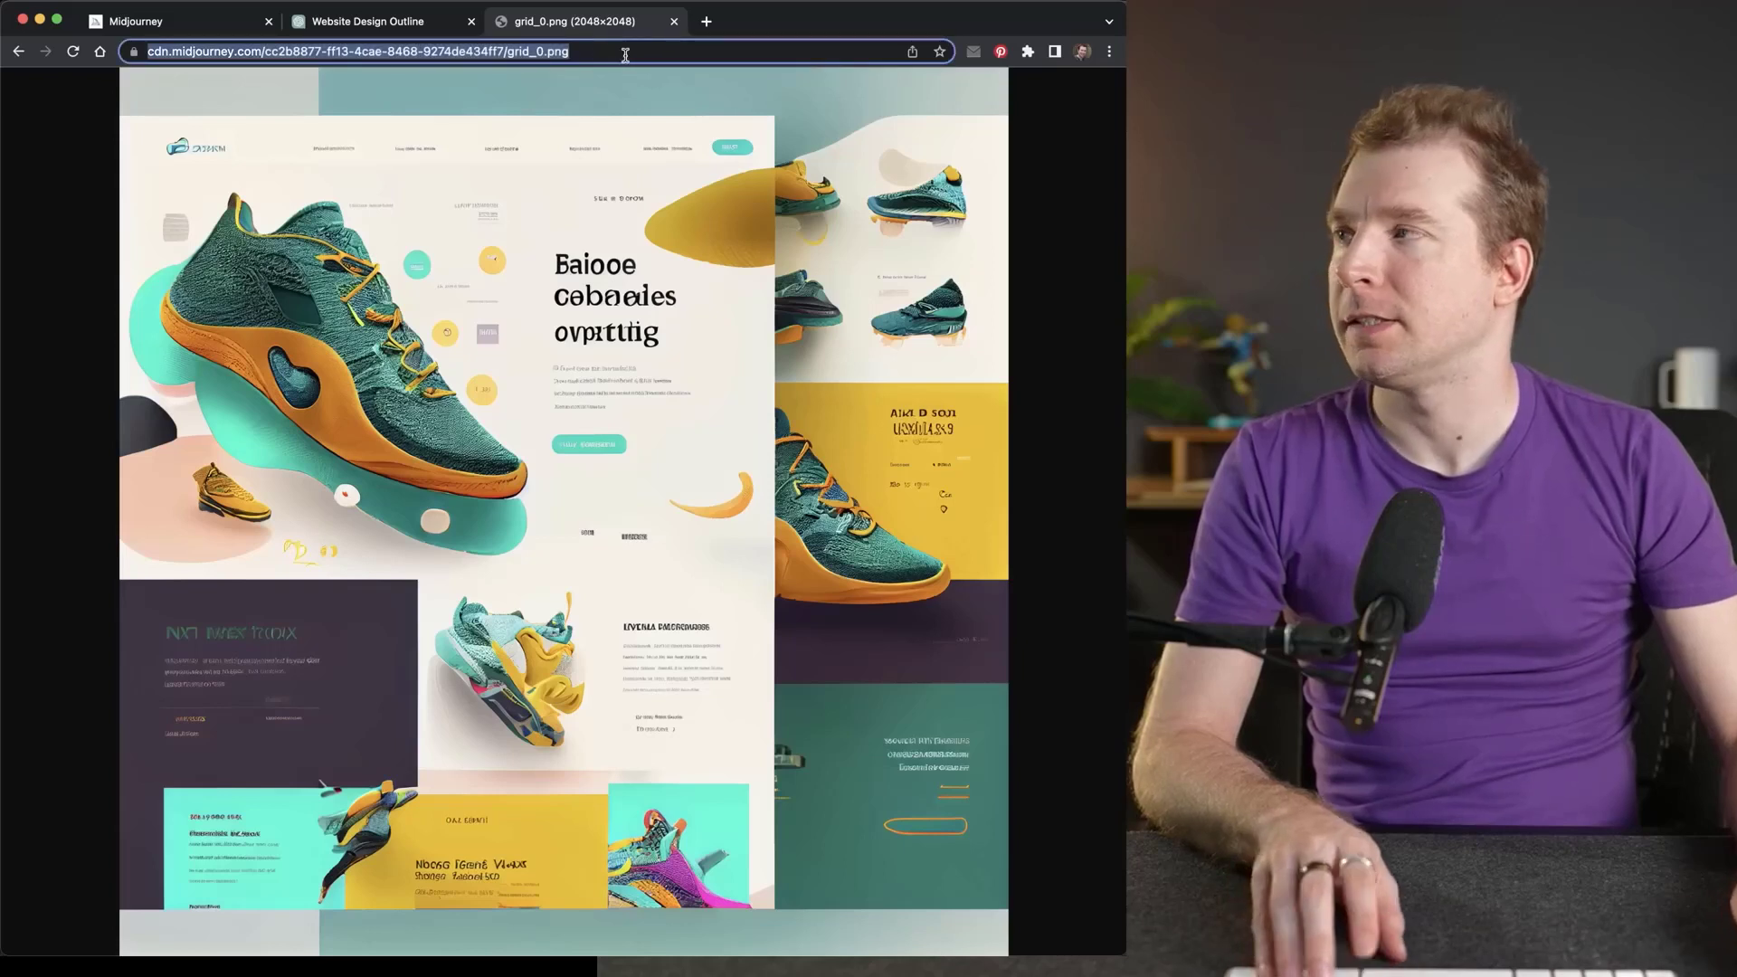
click(569, 52)
drag(460, 47, 44, 50)
key(super+c)
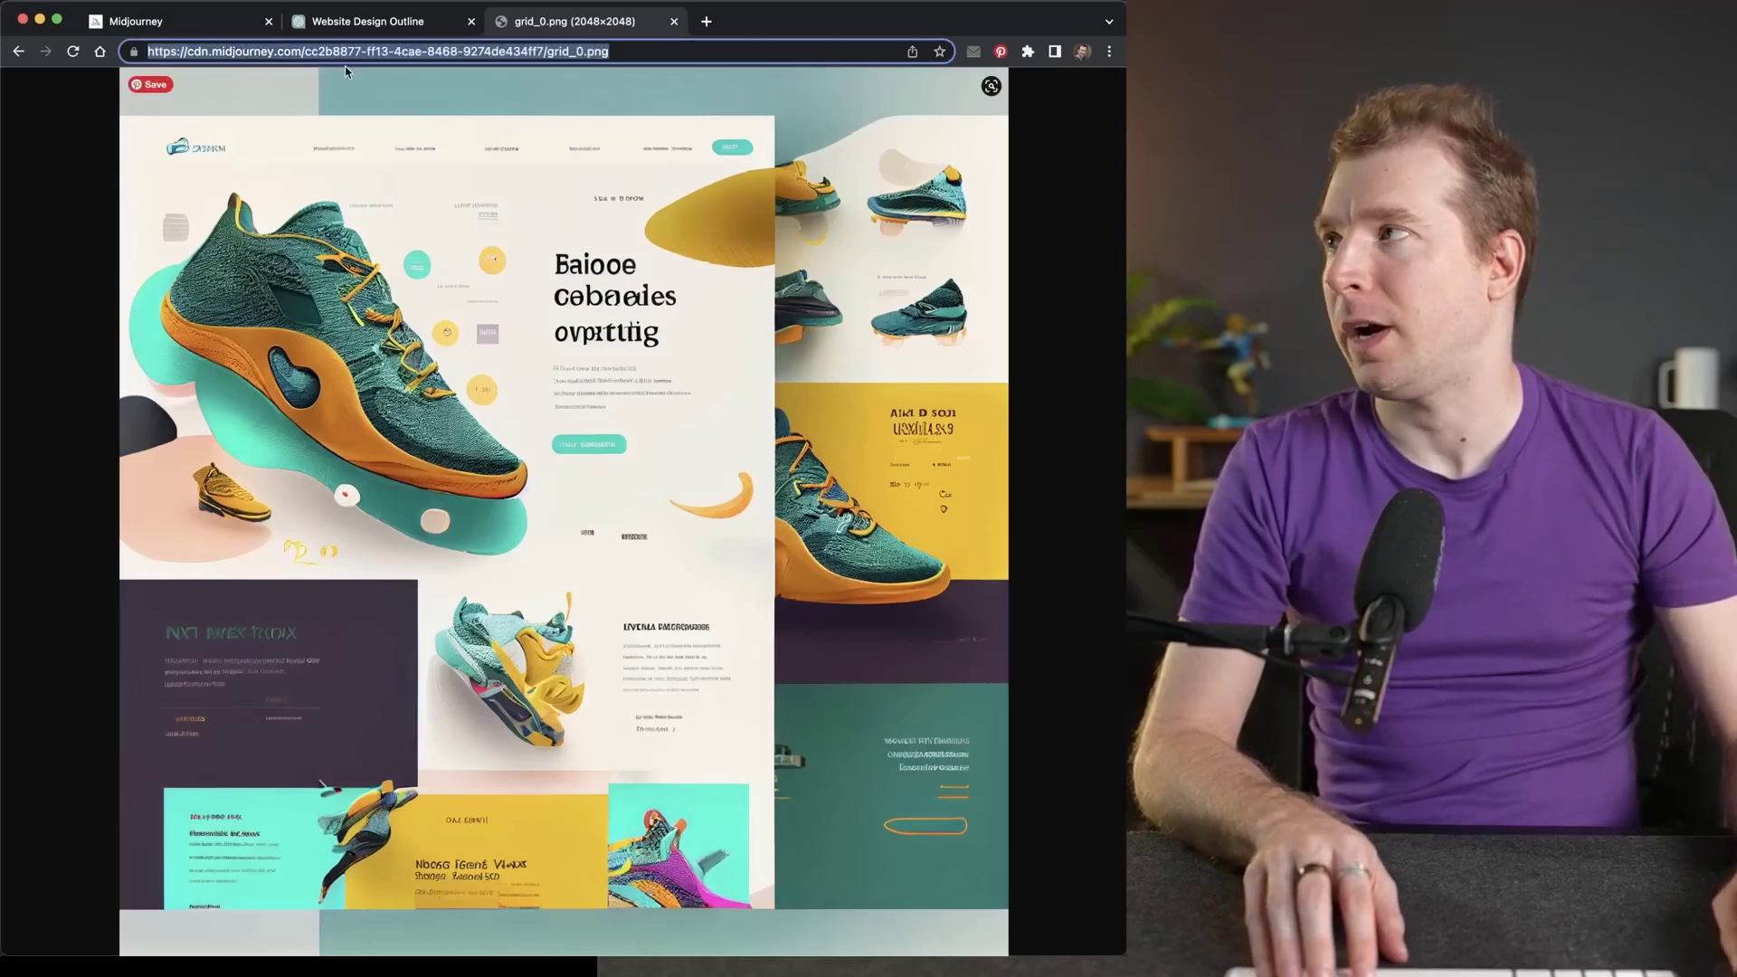
Switch to the Midjourney newbies-195 channel in Discord.
right_click(1001, 896)
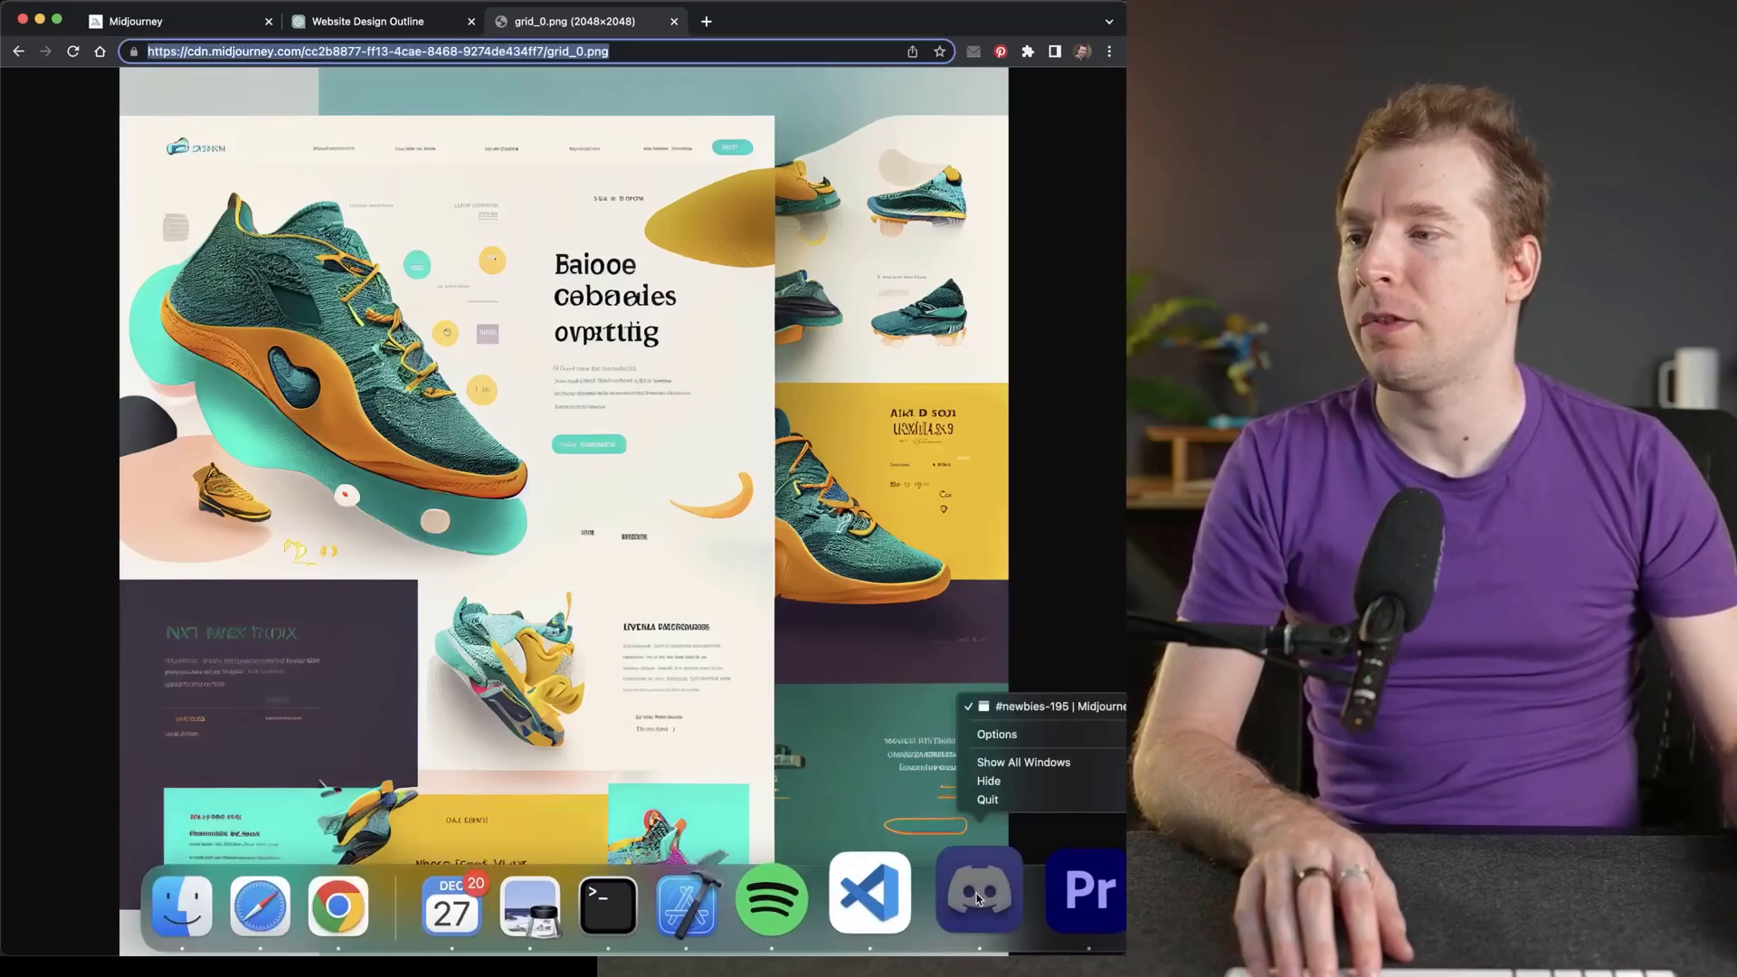
click(977, 899)
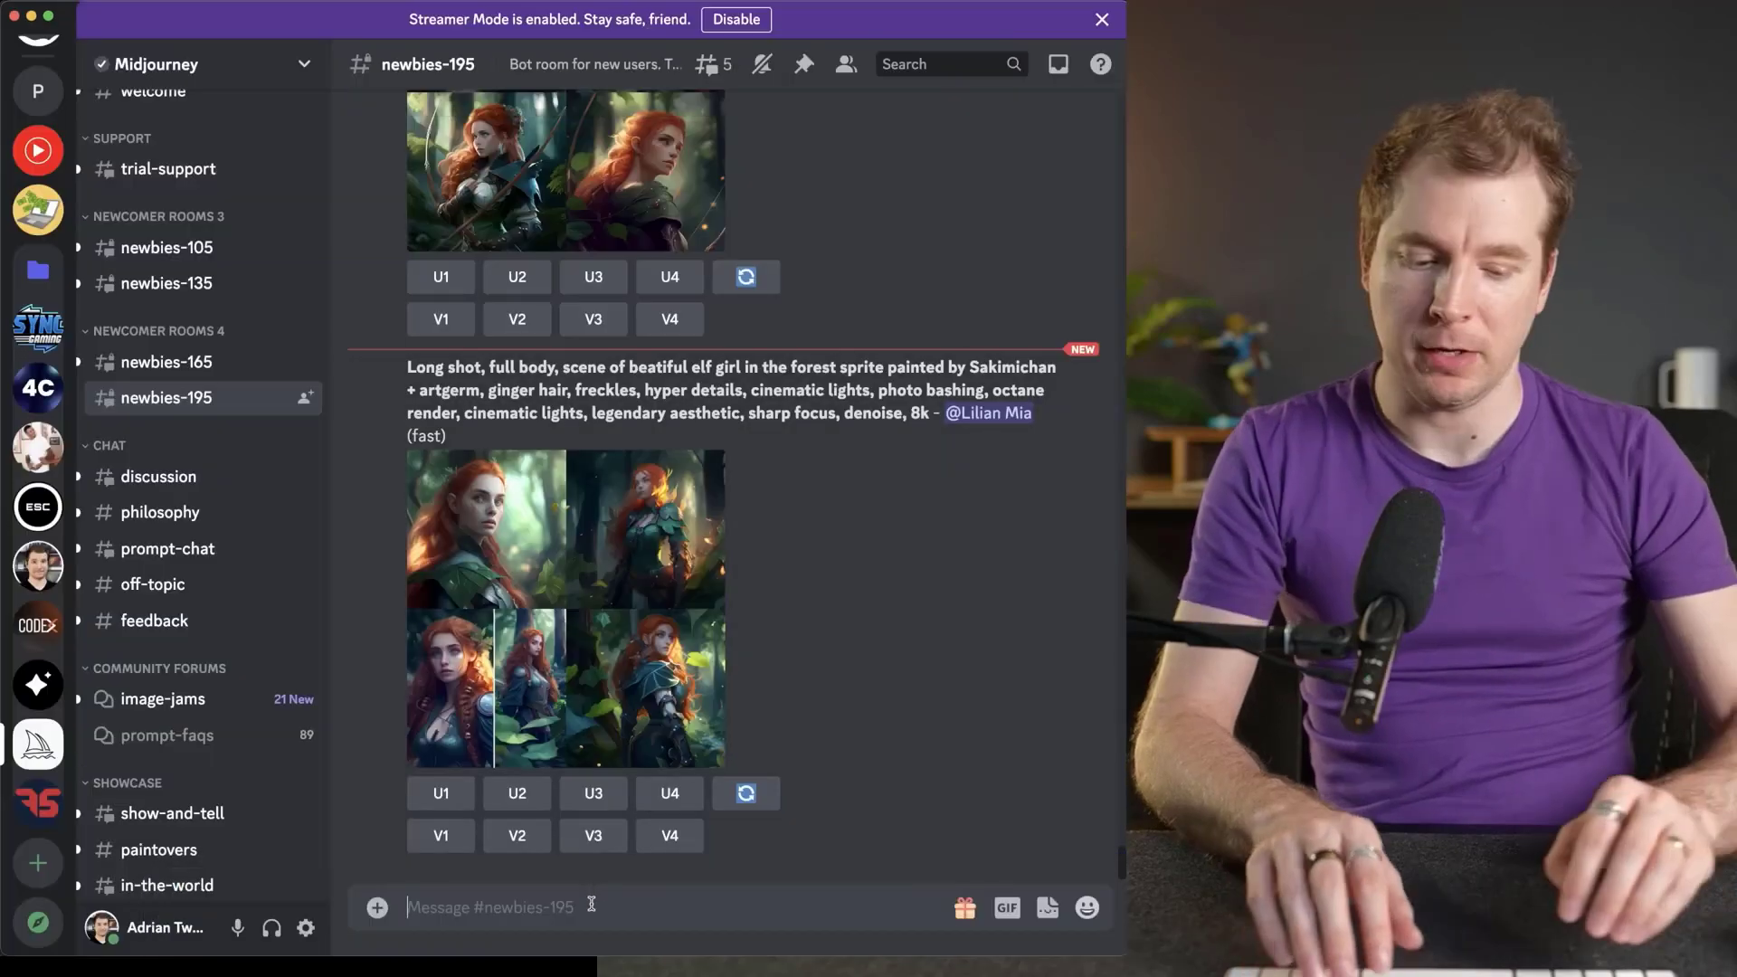
text(/oi)
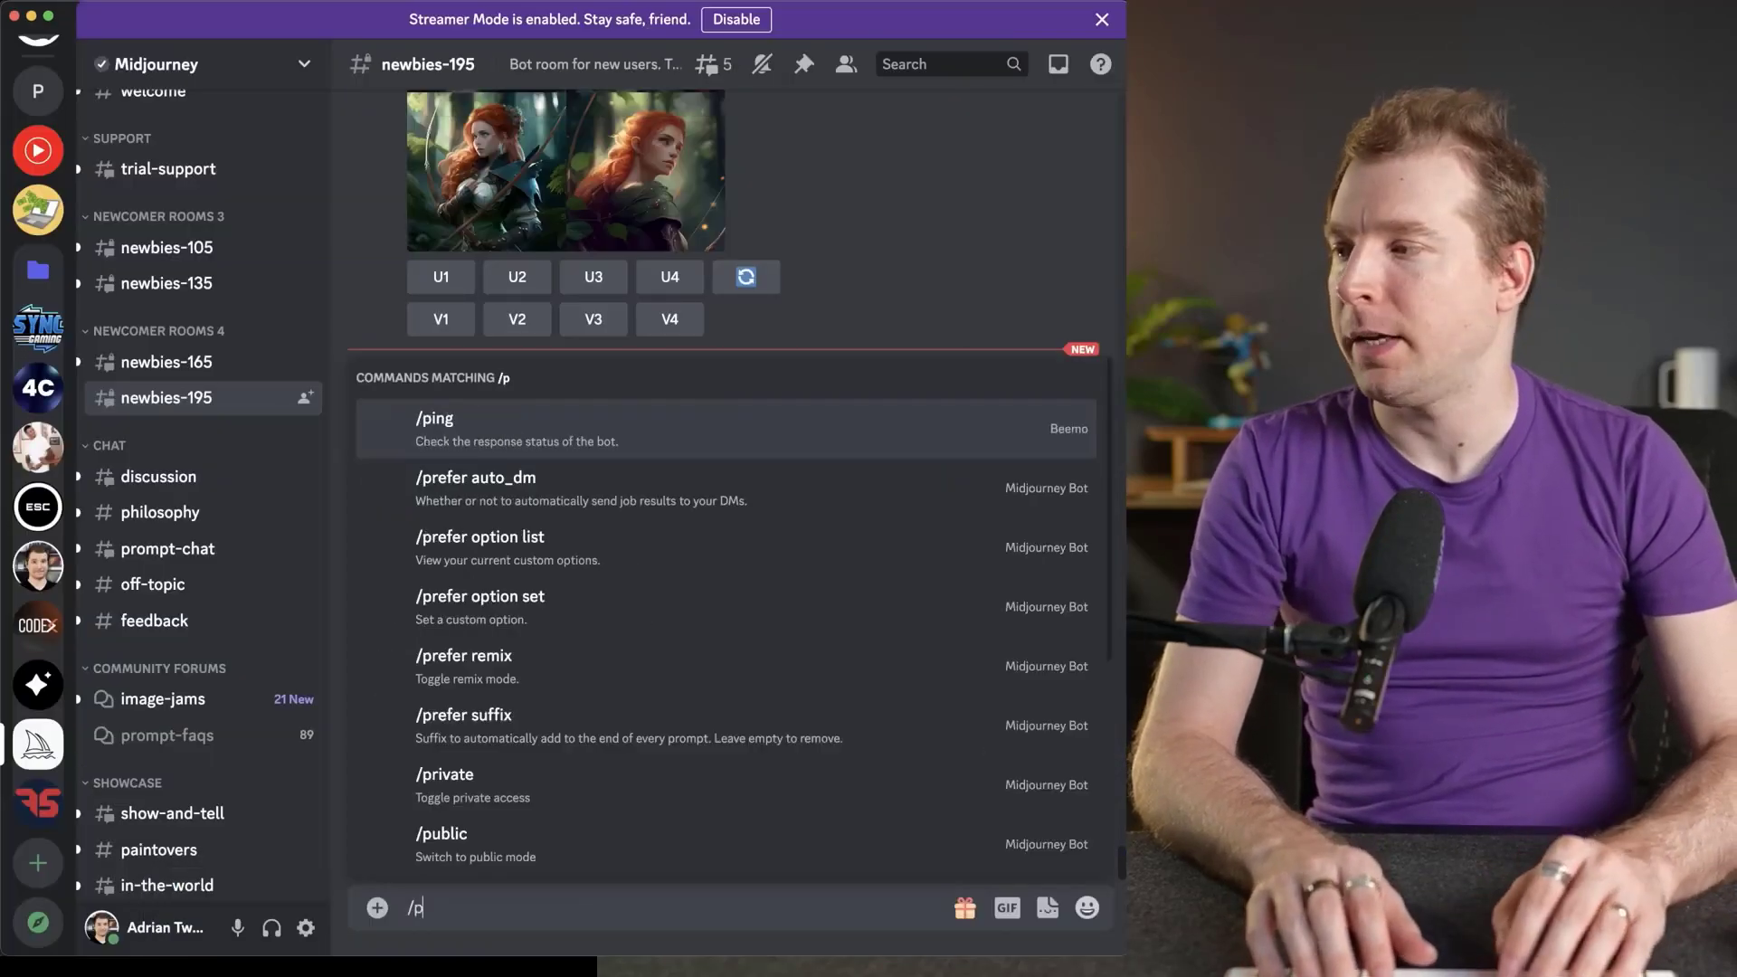
text(m)
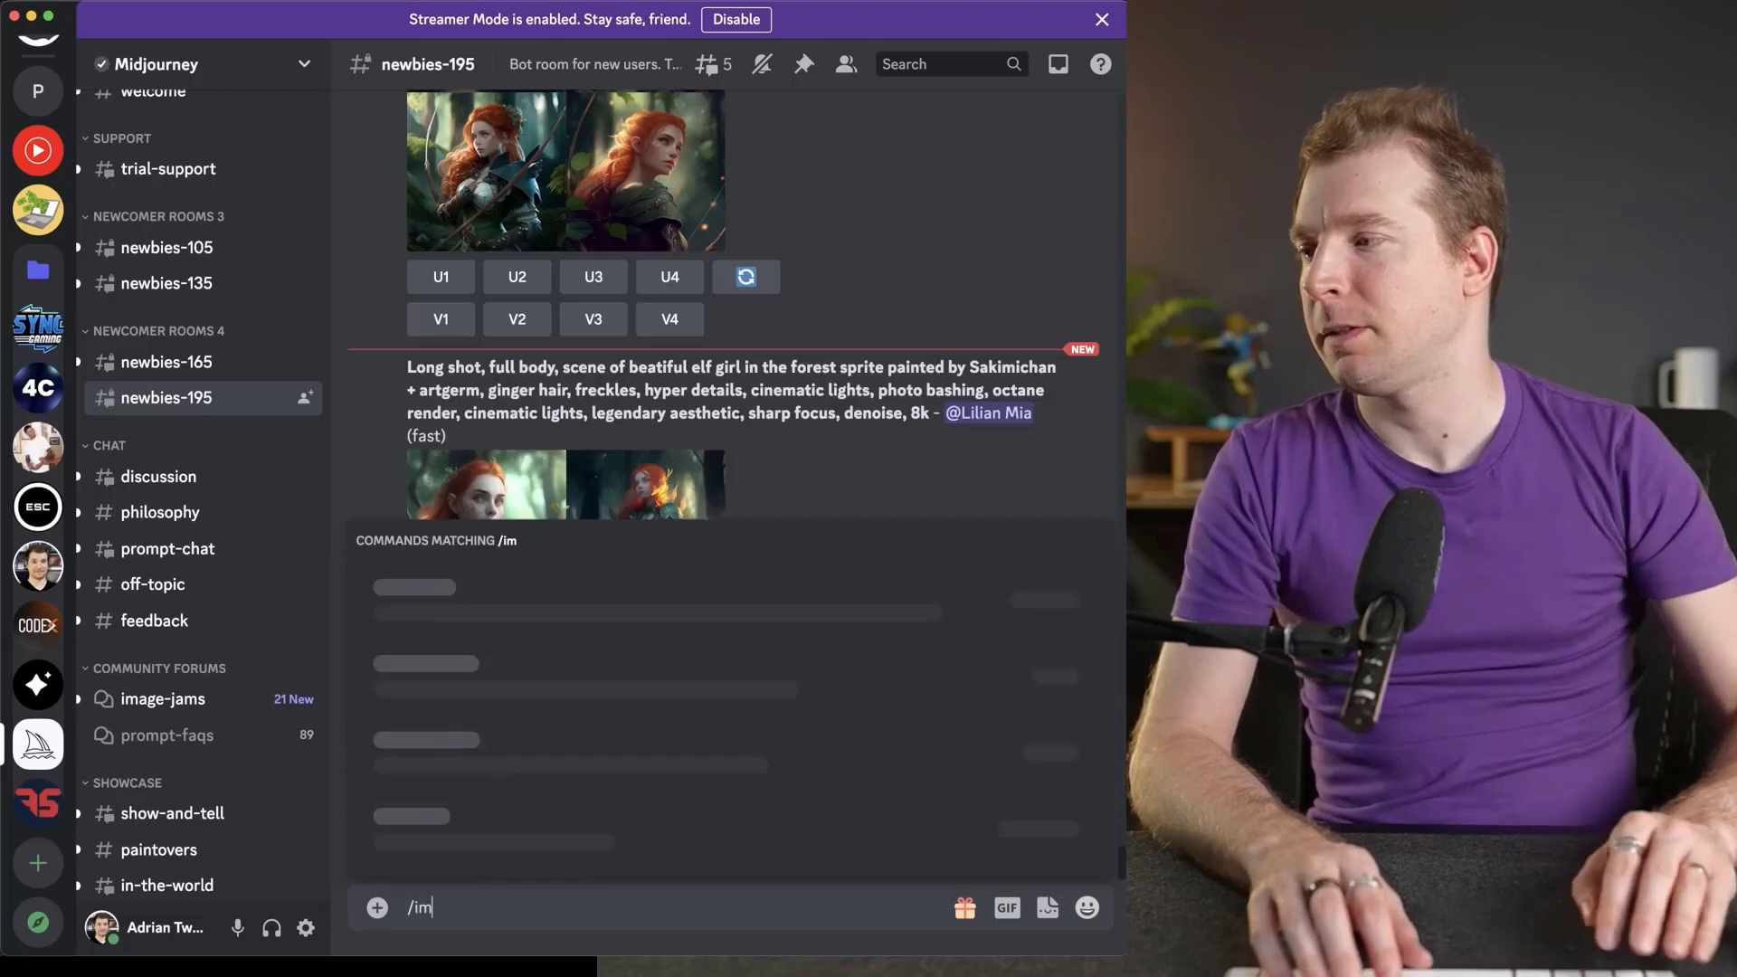
key(Tab)
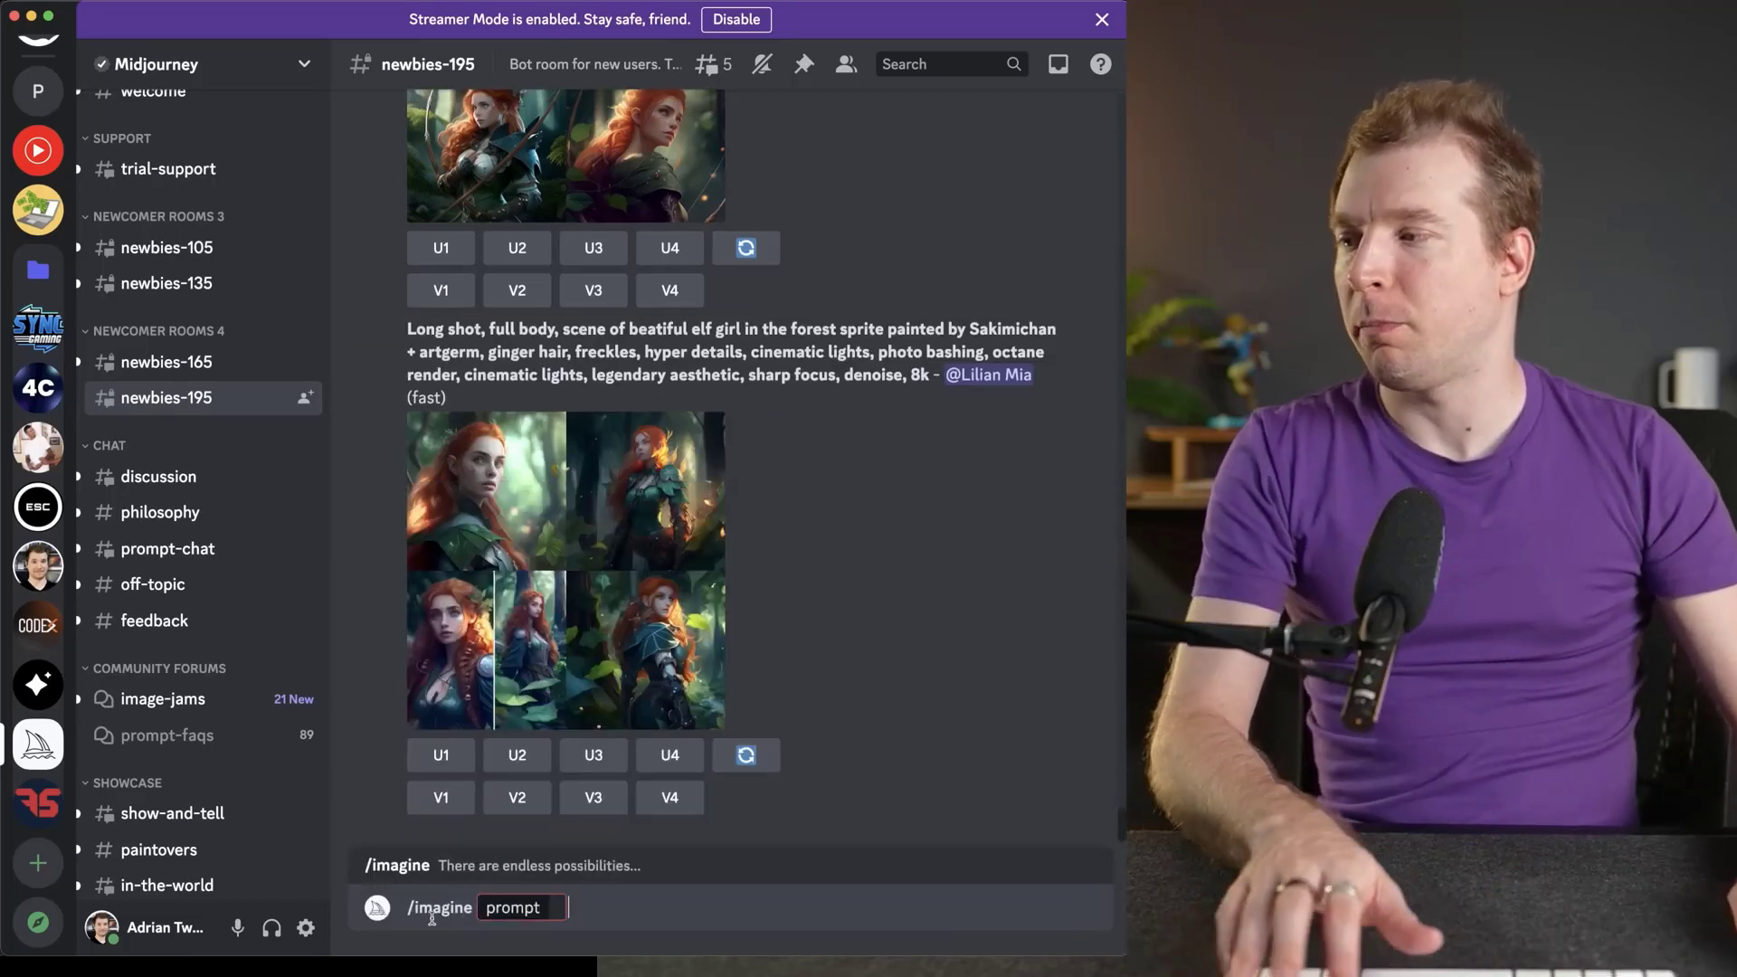
double_click(435, 910)
key(BackSpace)
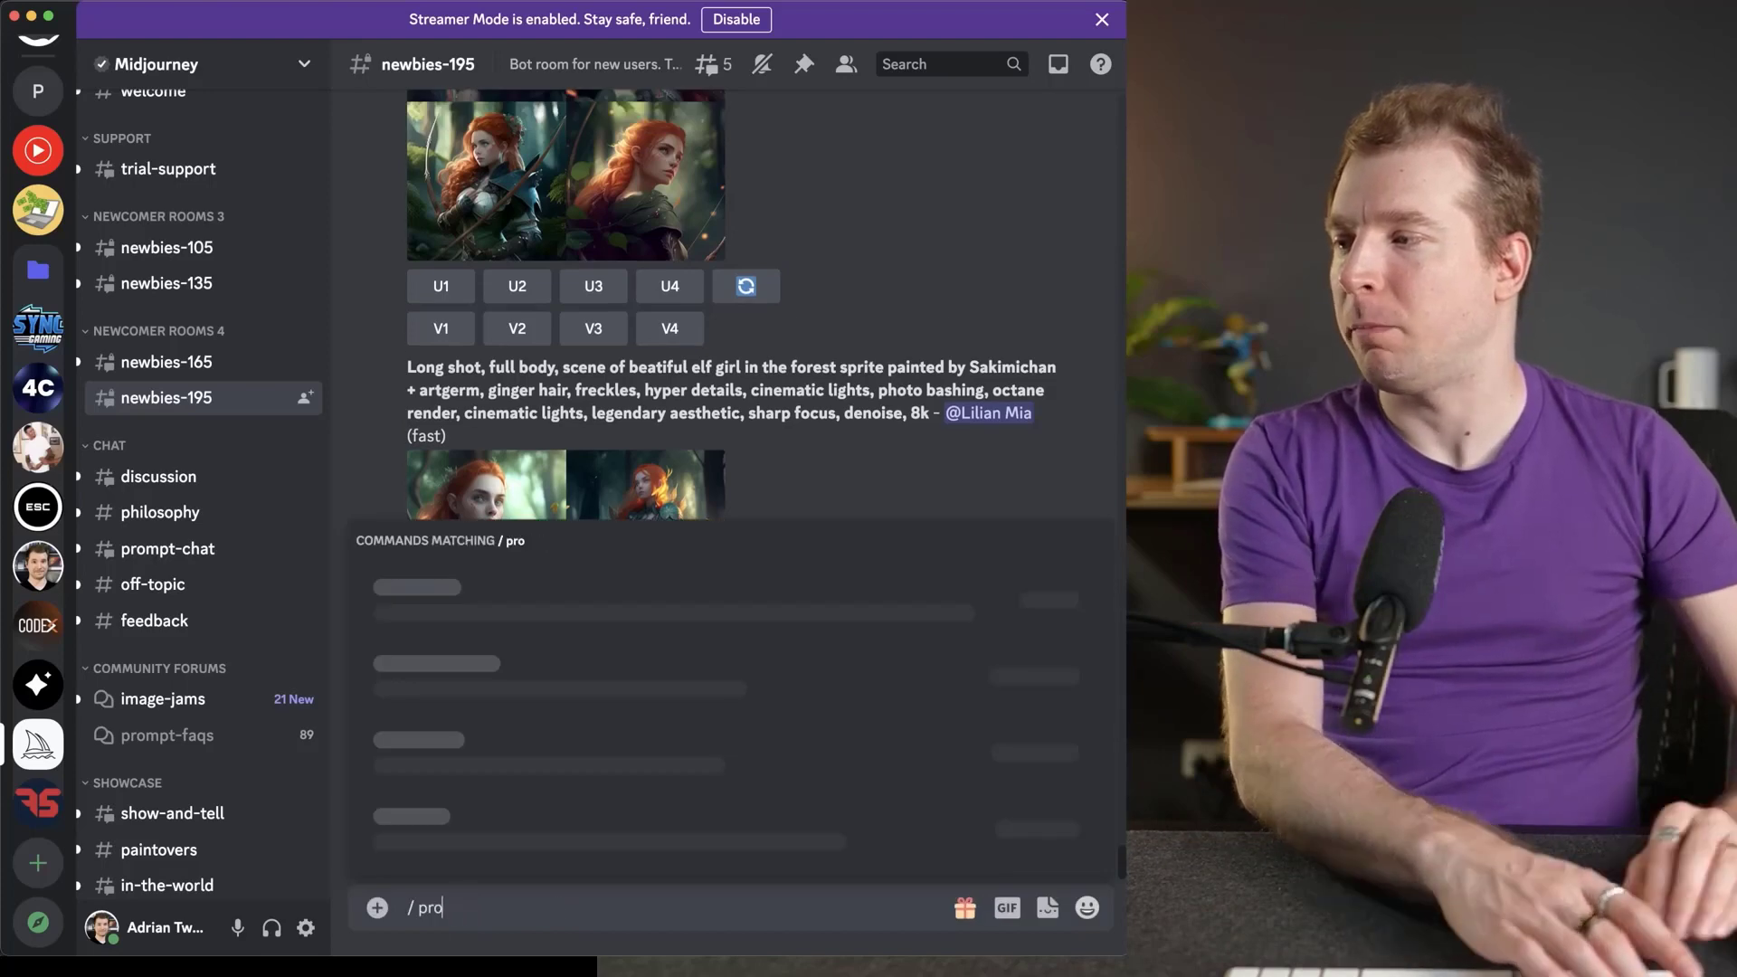
key(BackSpace)
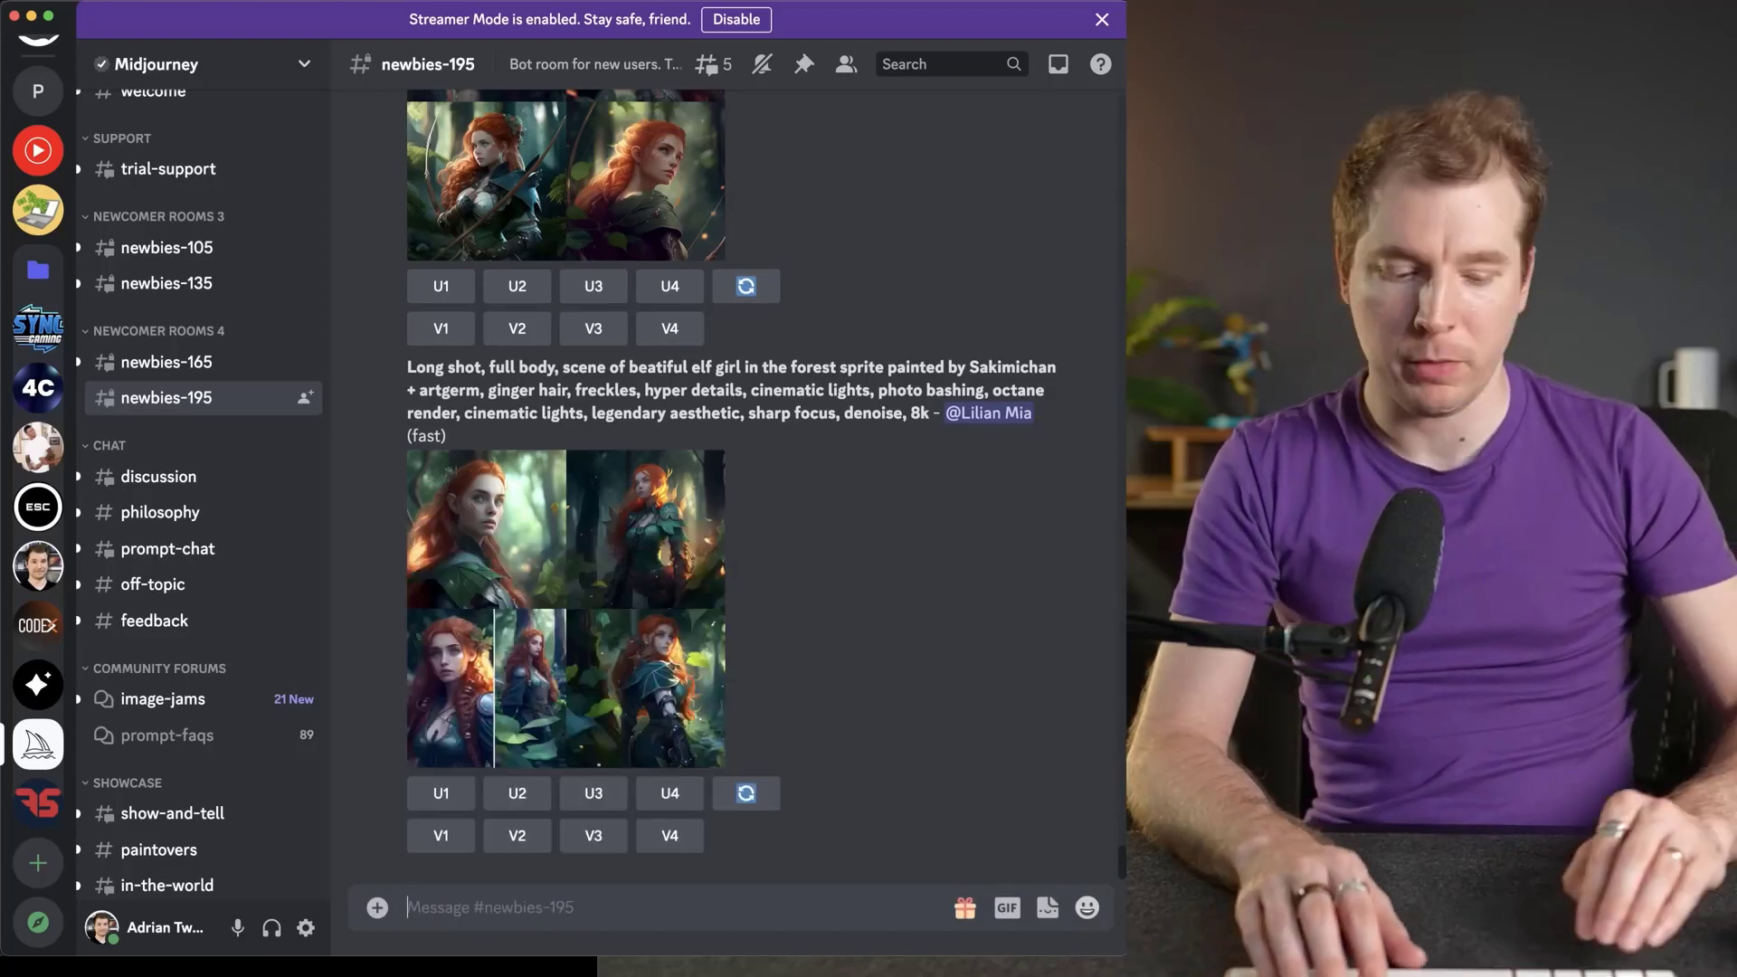
Start an /imagine command and paste the copied image address into its prompt.
text(/image)
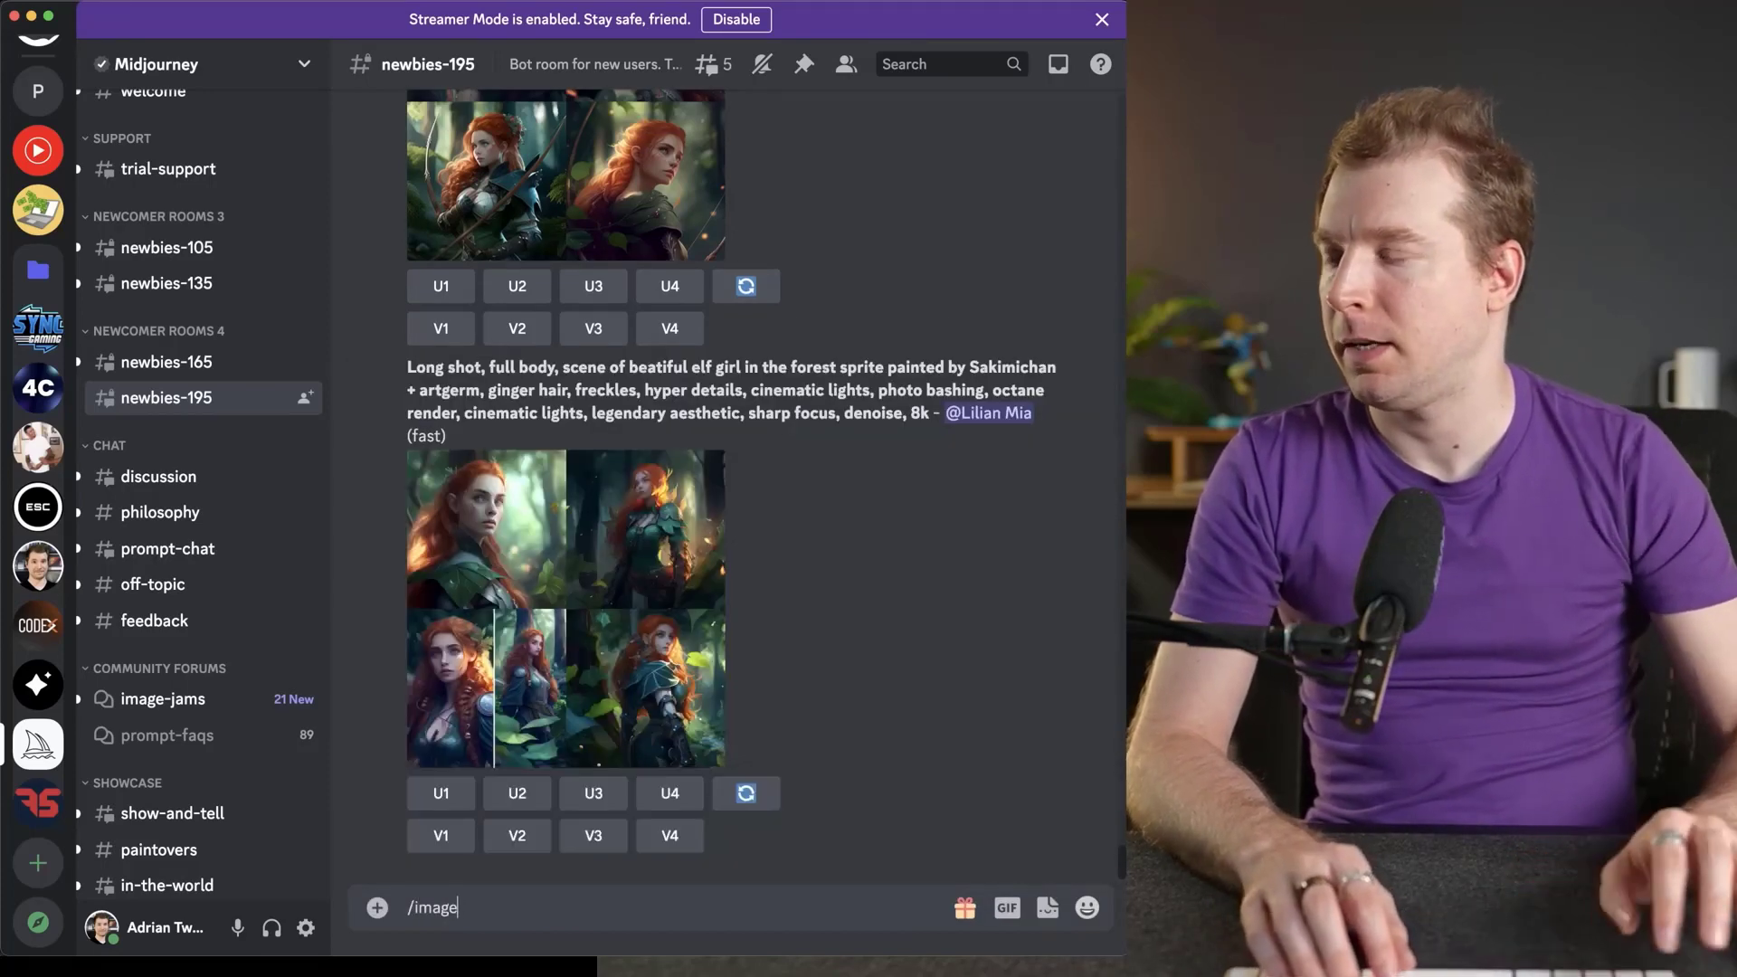
key(BackSpace)
key(BackSpace)
click(570, 855)
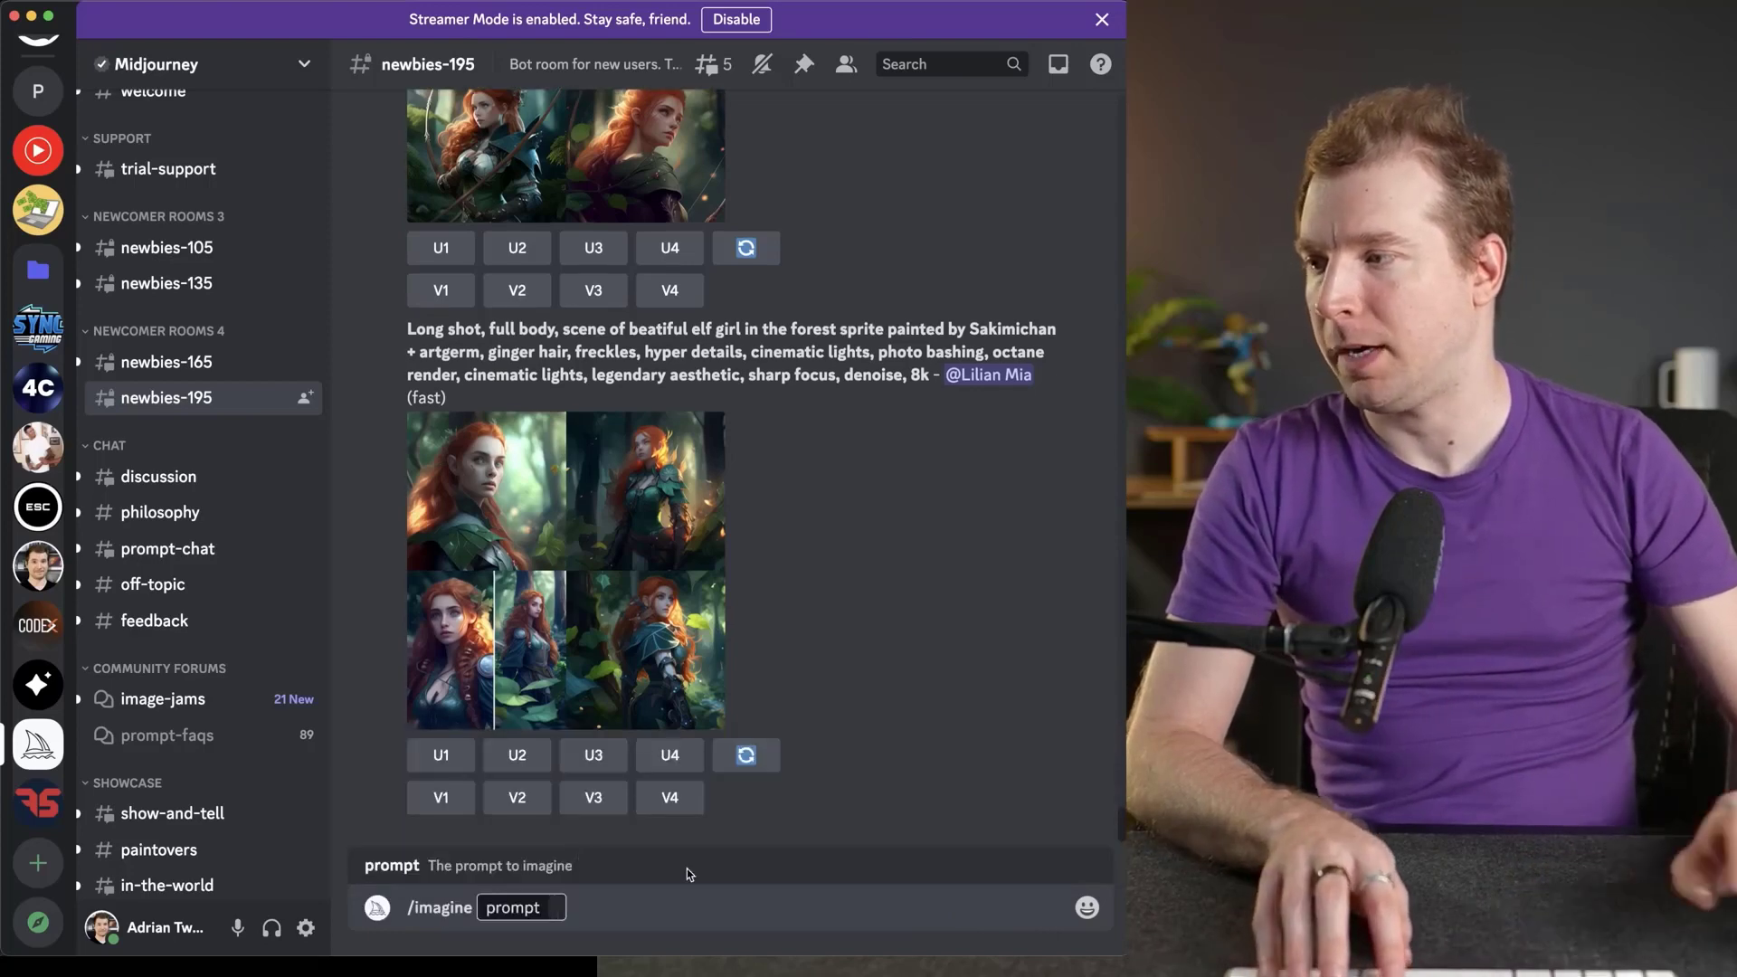
key(super+v)
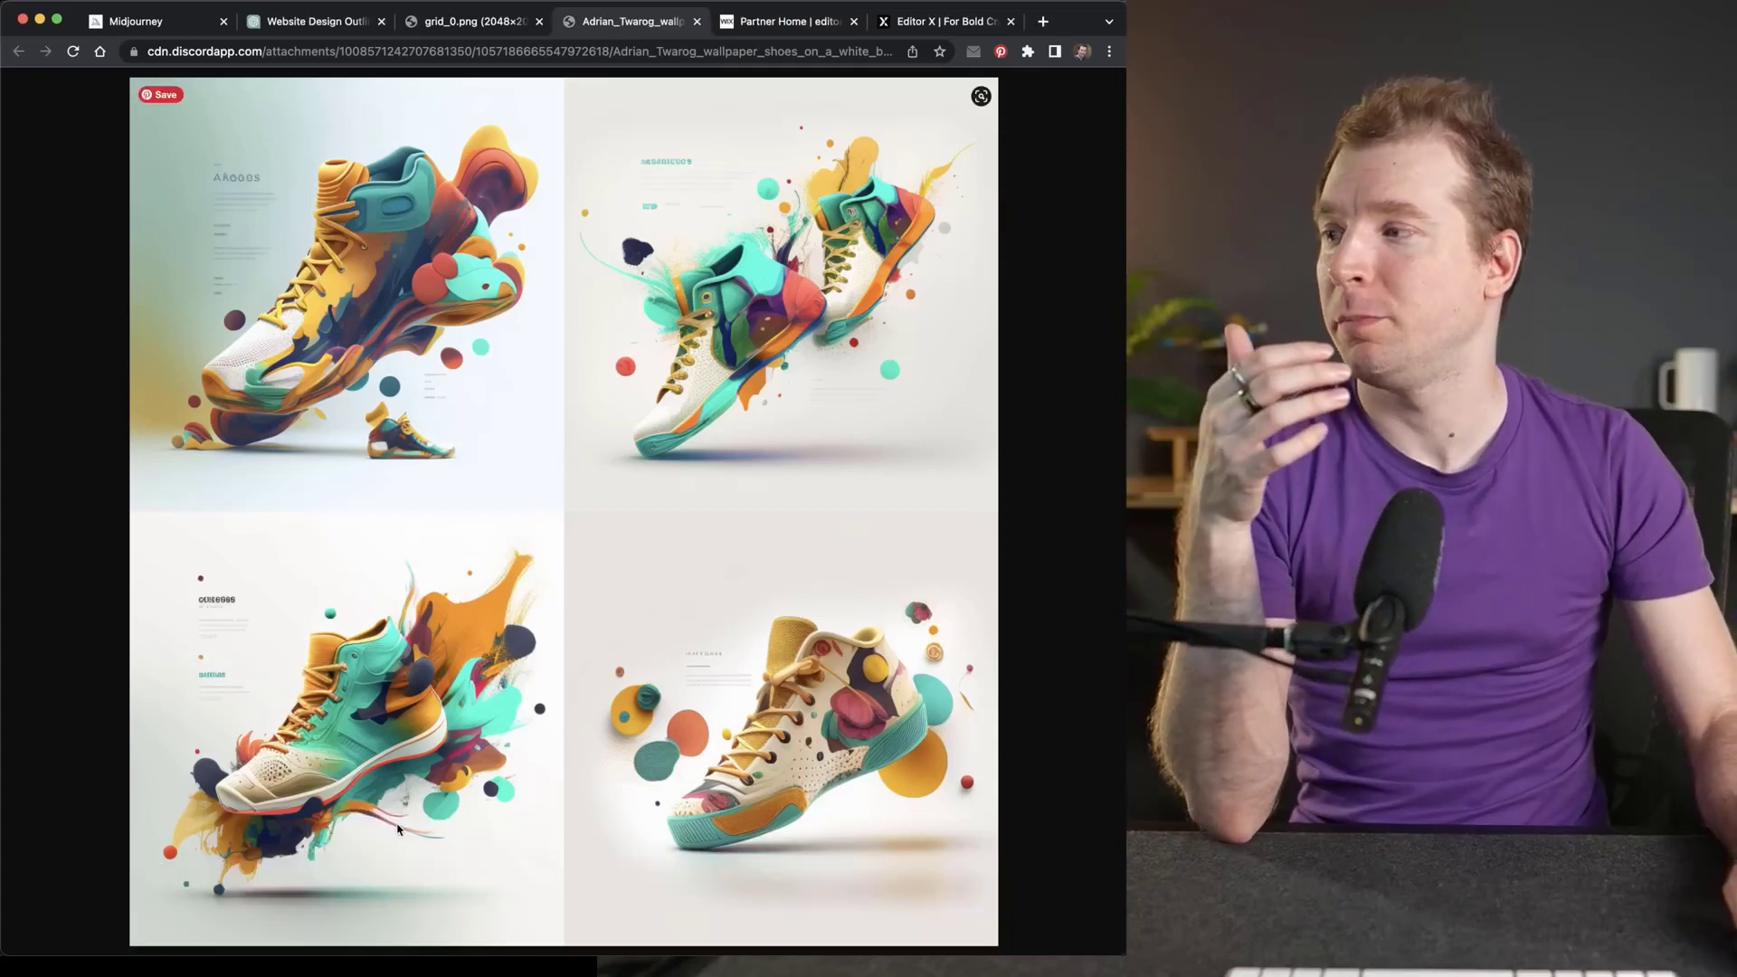
Open the Editor X website at editorx.com in a new Incognito Chrome window.
right_click(381, 909)
click(469, 665)
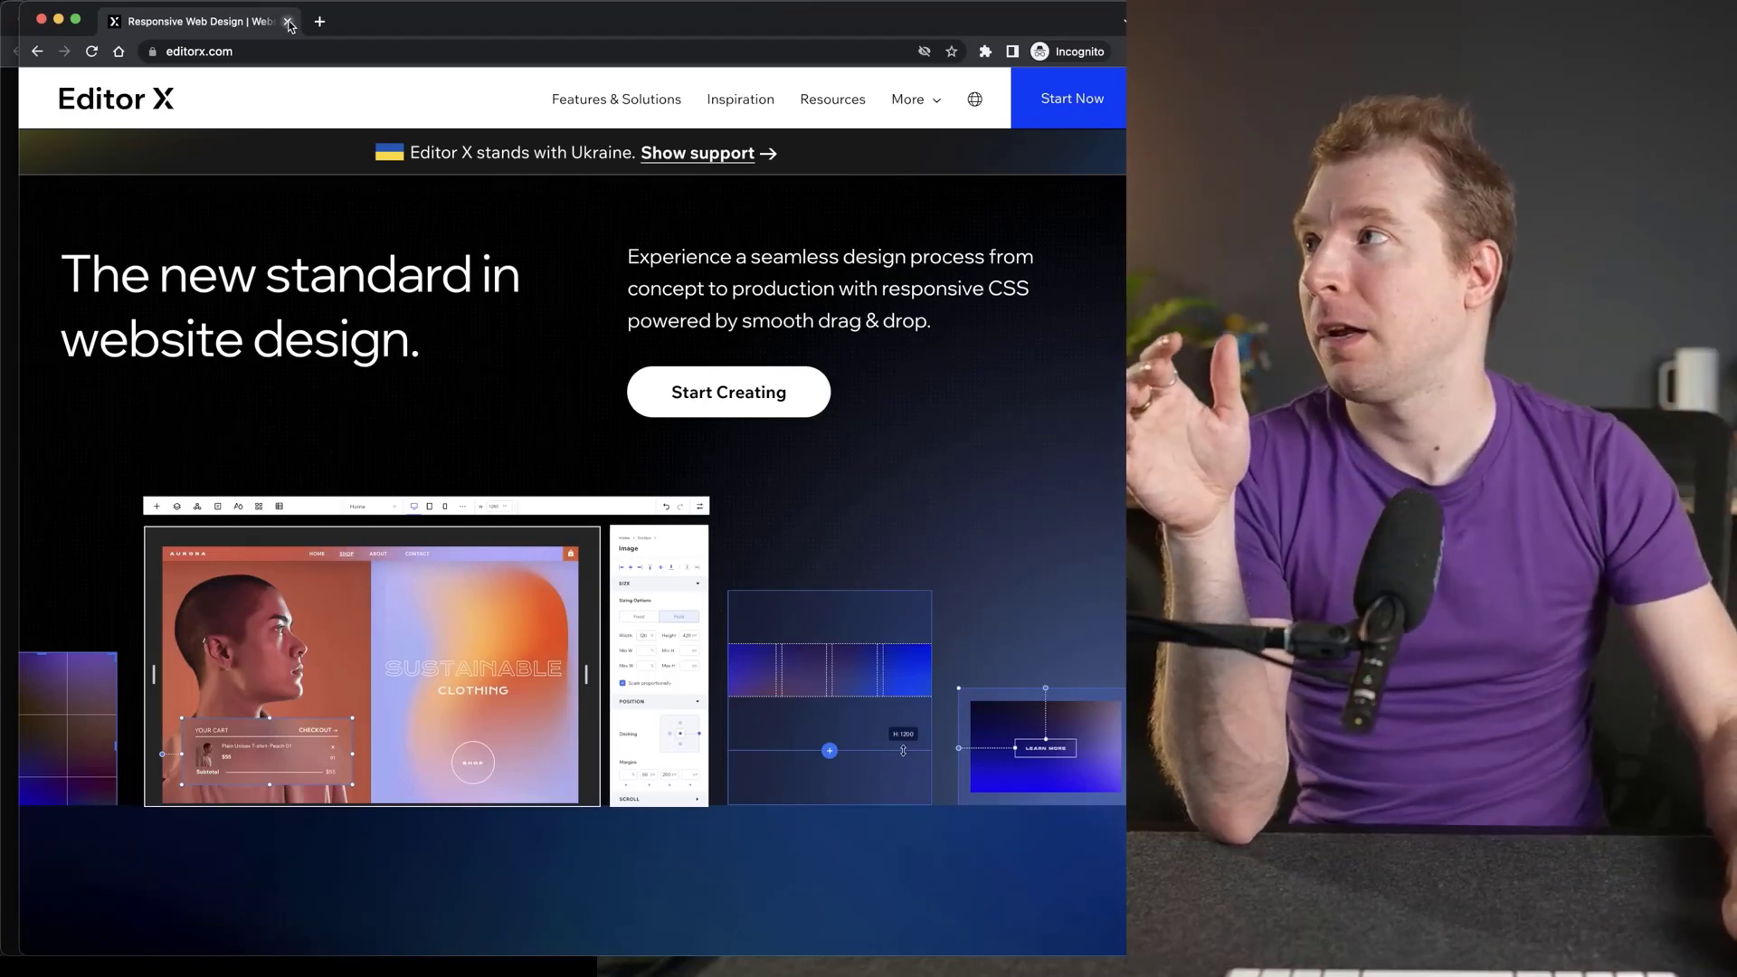
Close the Incognito Editor X page and go from the Partner Dashboard to the new blank site's editor.
click(288, 22)
click(840, 23)
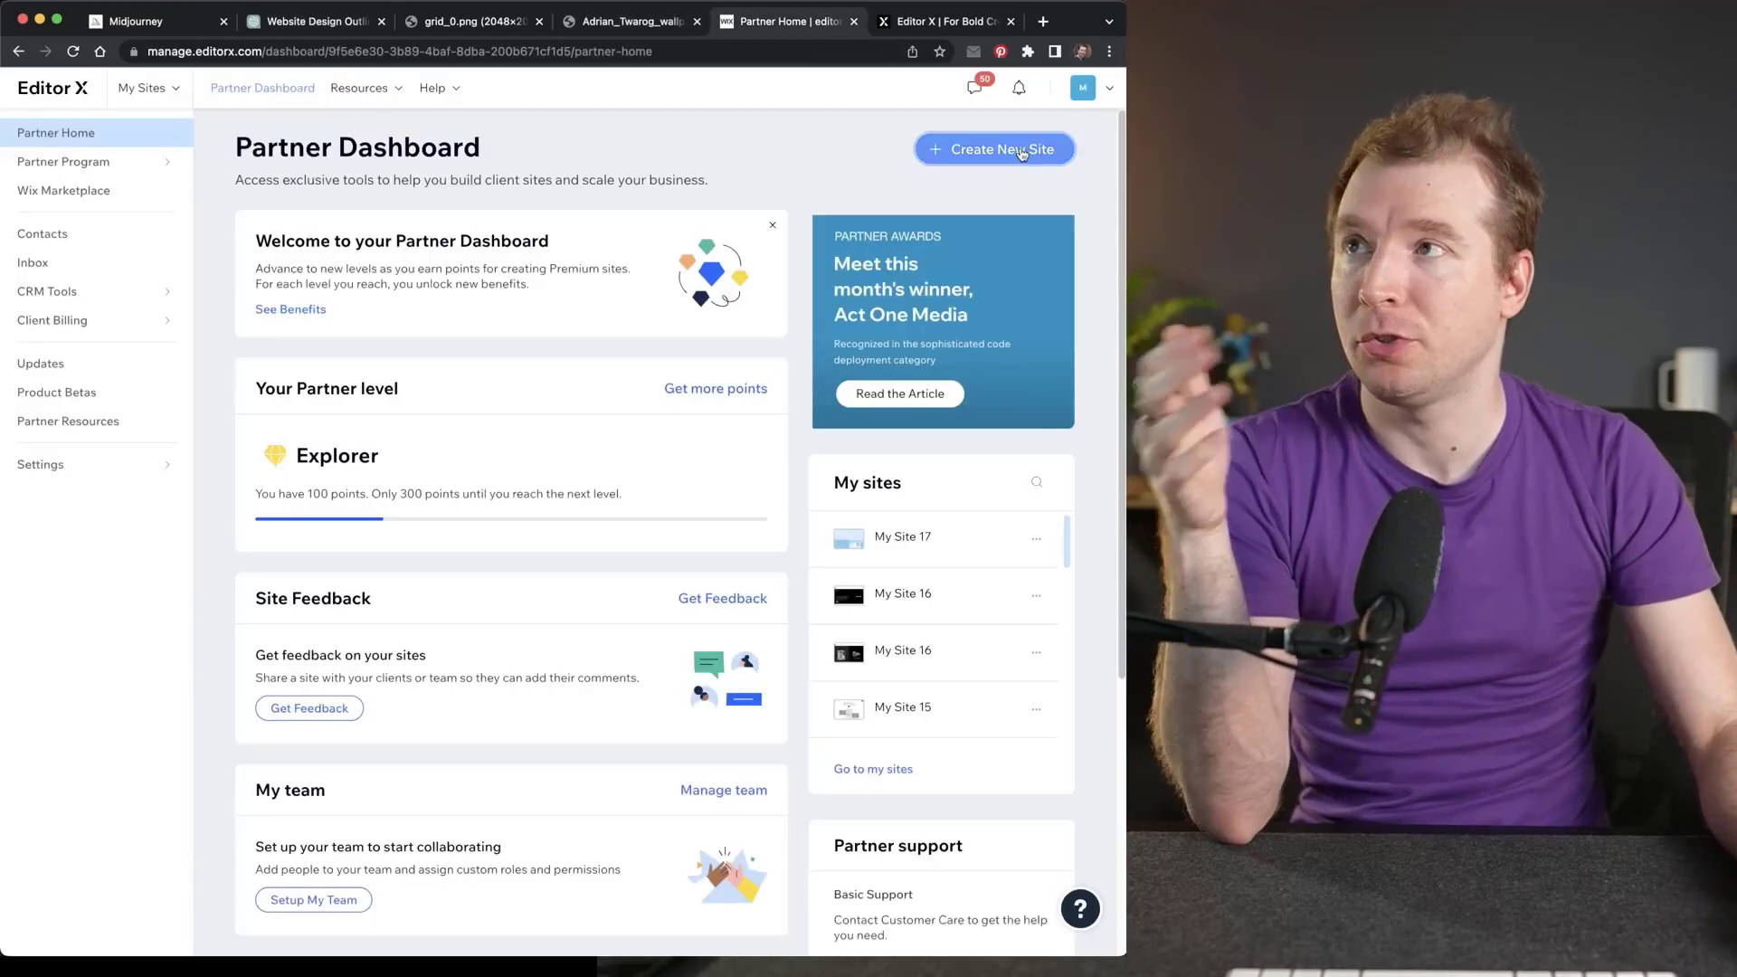
click(963, 27)
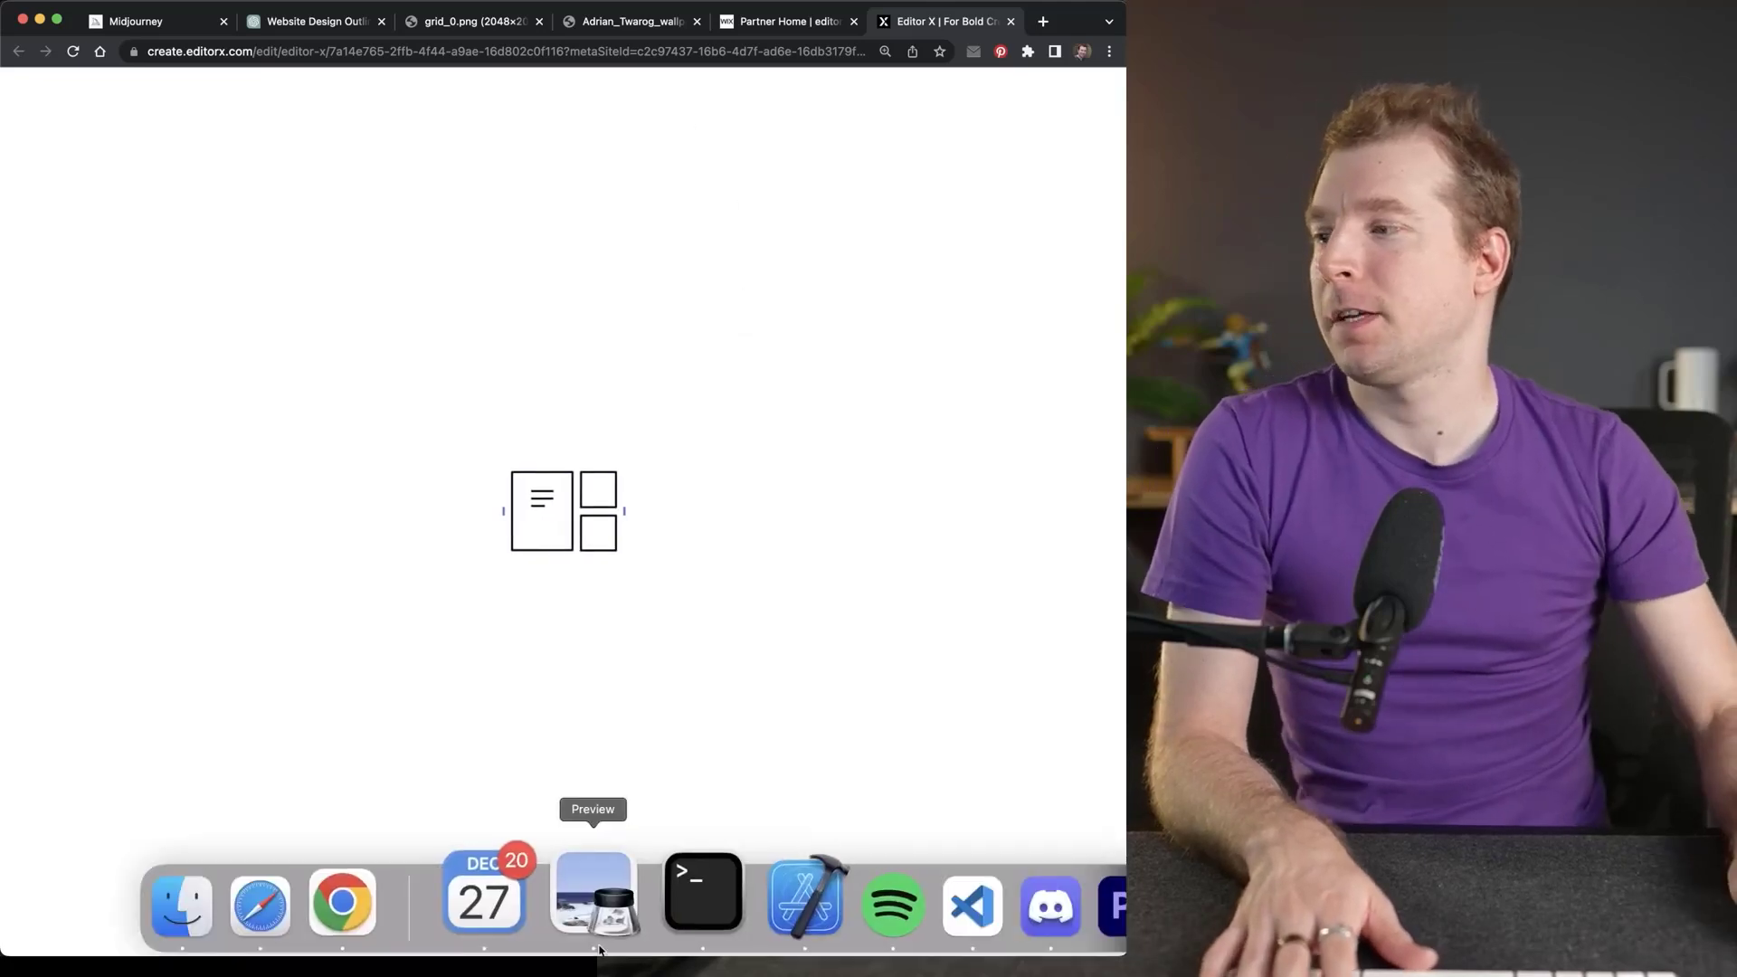
Copy the hero title "Step up your style with our comfortable and stylish shoes" from the ChatGPT website content.
click(277, 26)
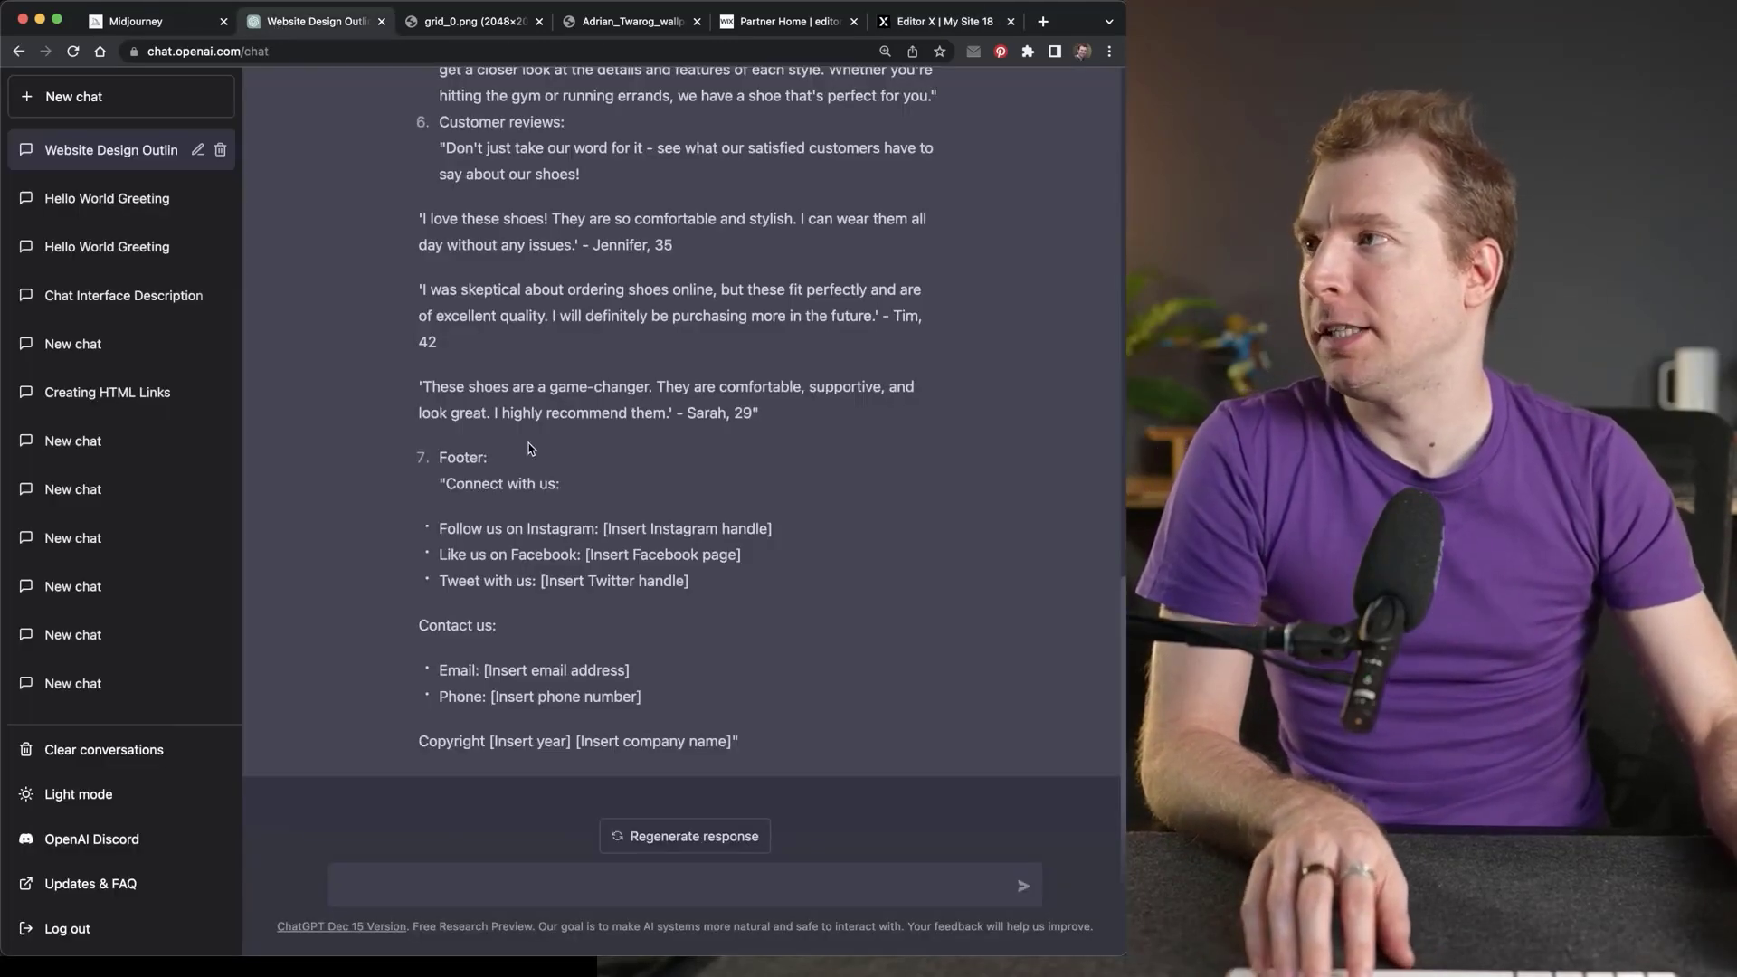
scroll(528, 444, up, 10)
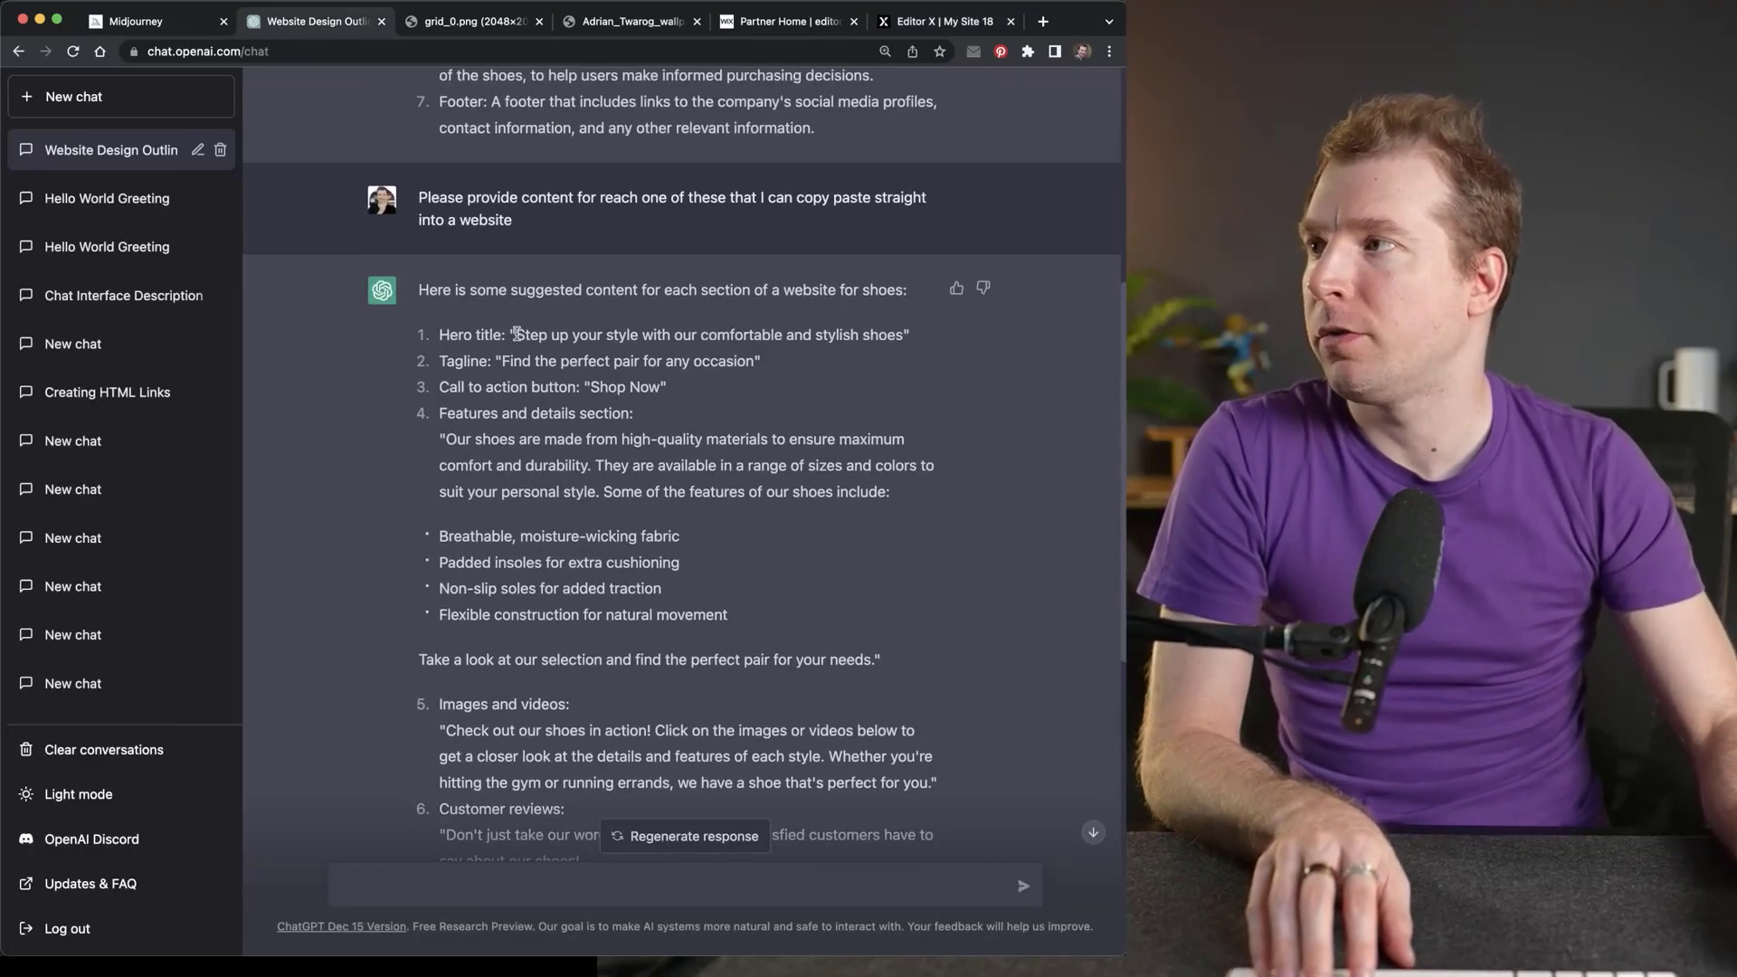
drag(550, 335, 898, 338)
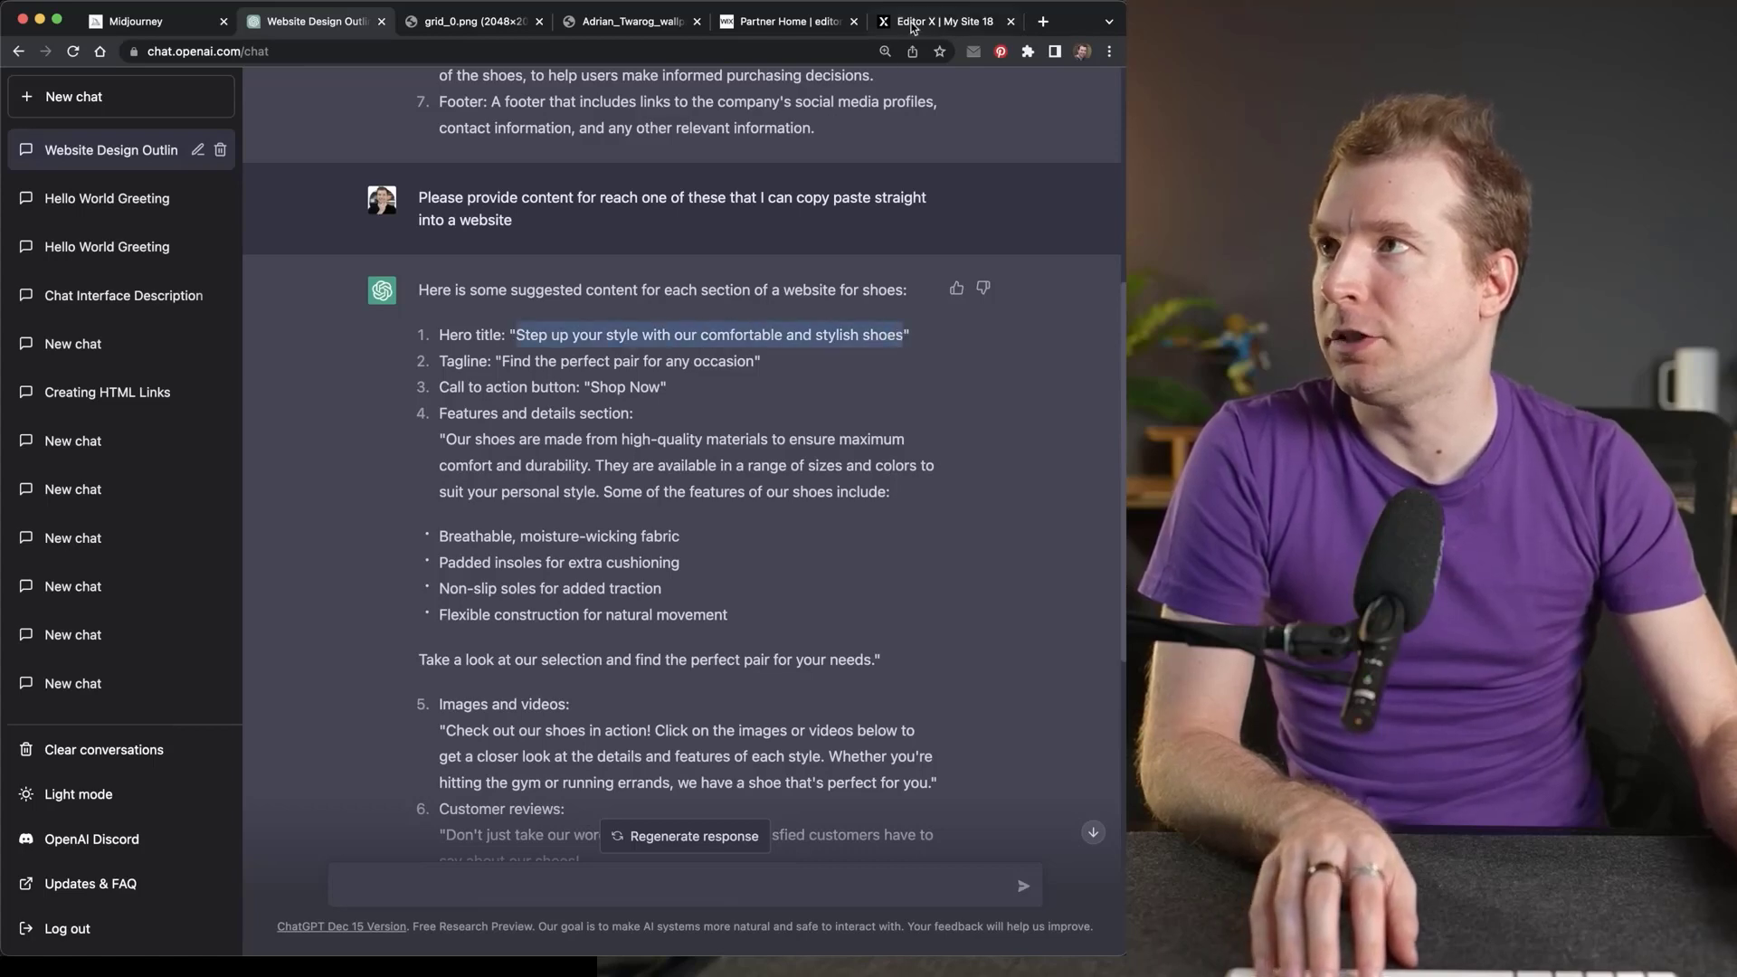
Add a title to the blank site section, replace its text with the copied hero title, and position it in the section's left half.
click(913, 27)
click(30, 155)
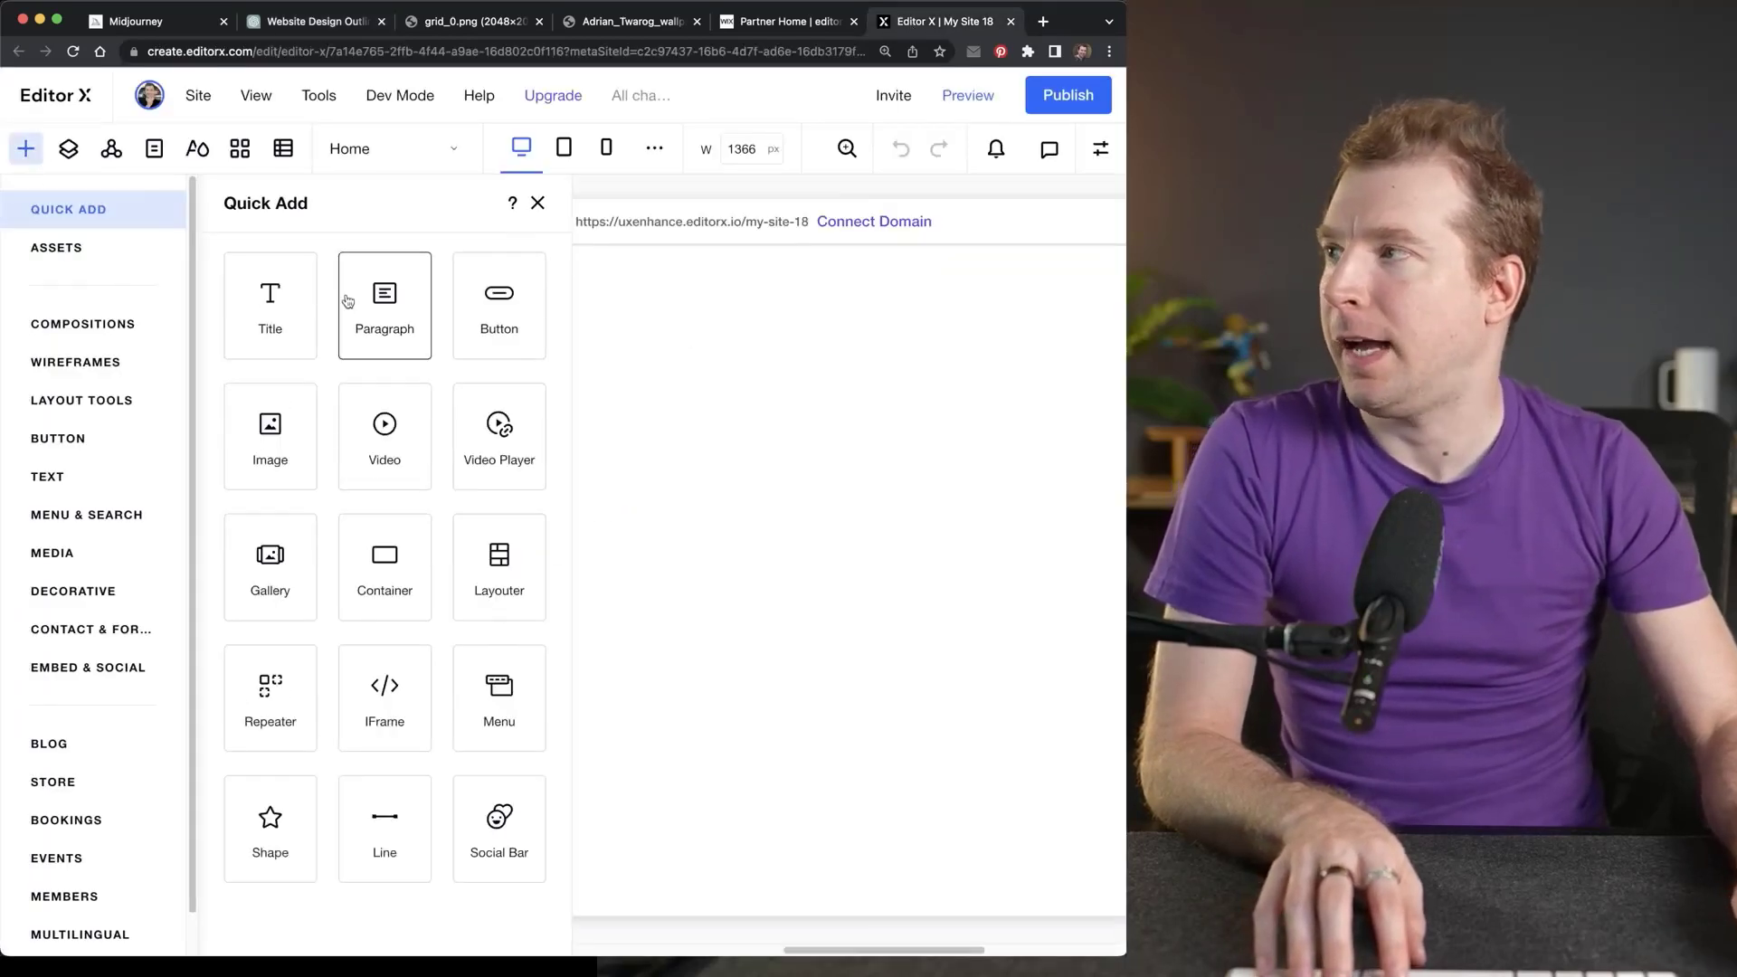
click(296, 322)
double_click(527, 561)
key(super+v)
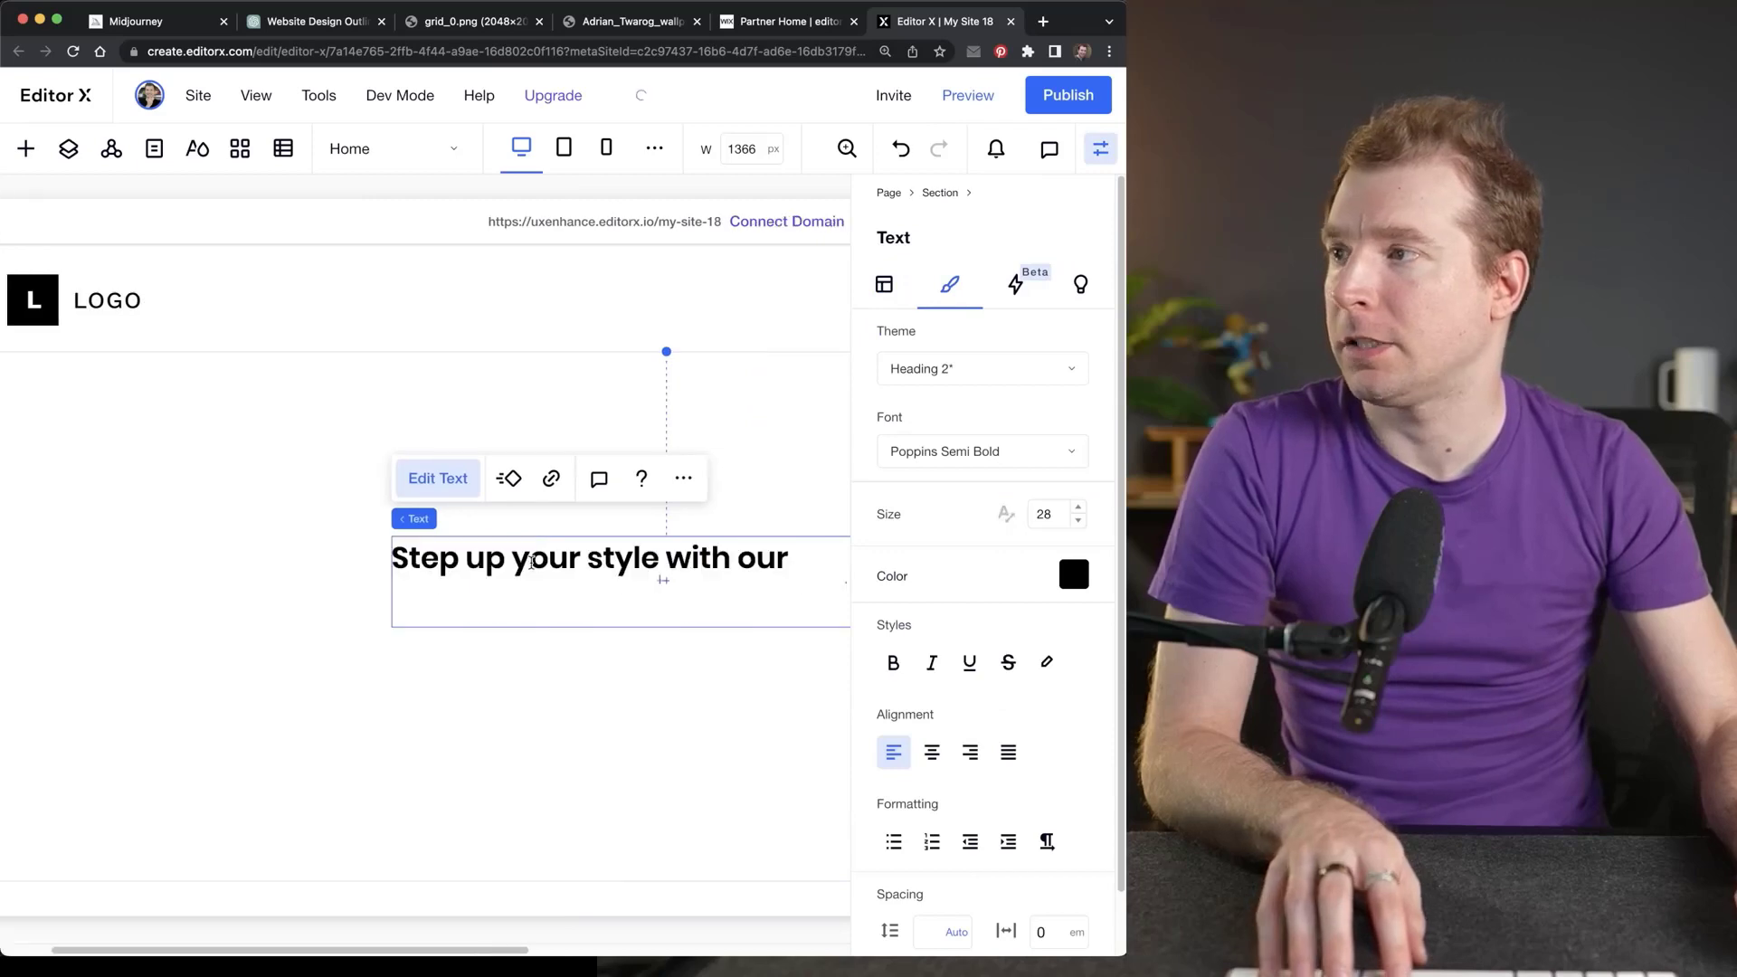
click(500, 659)
click(518, 608)
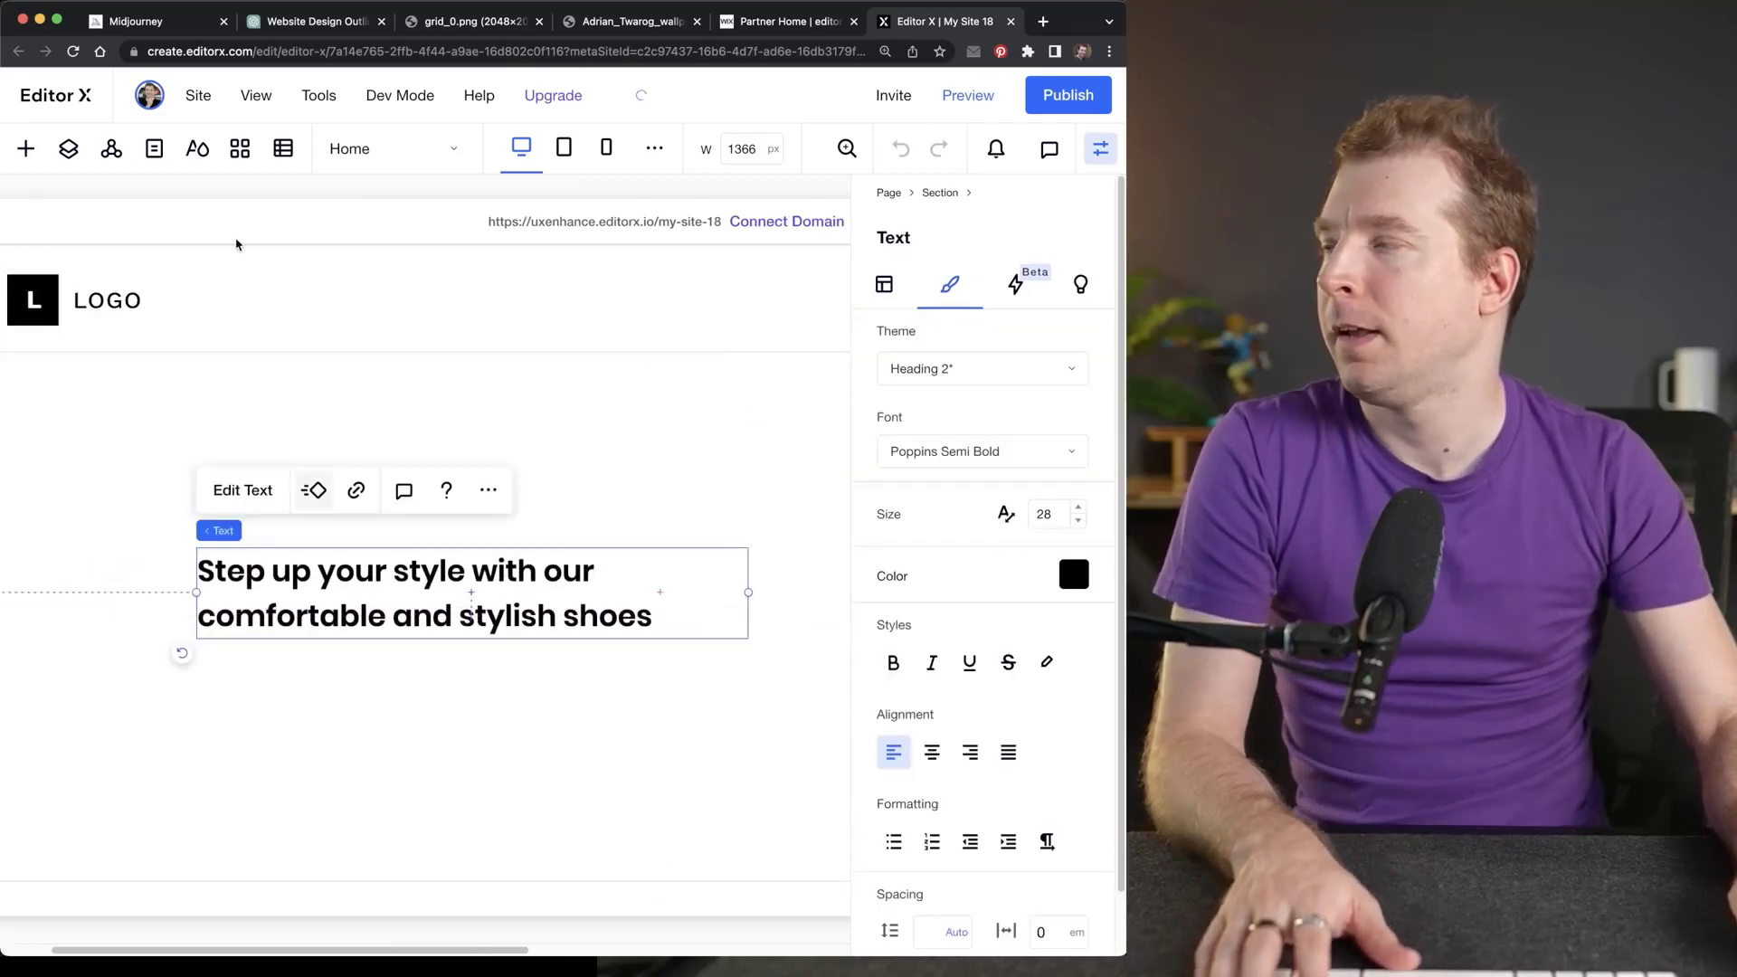
Place a paragraph below the headline containing ChatGPT's tagline "Find the perfect pair for any occasion".
click(303, 28)
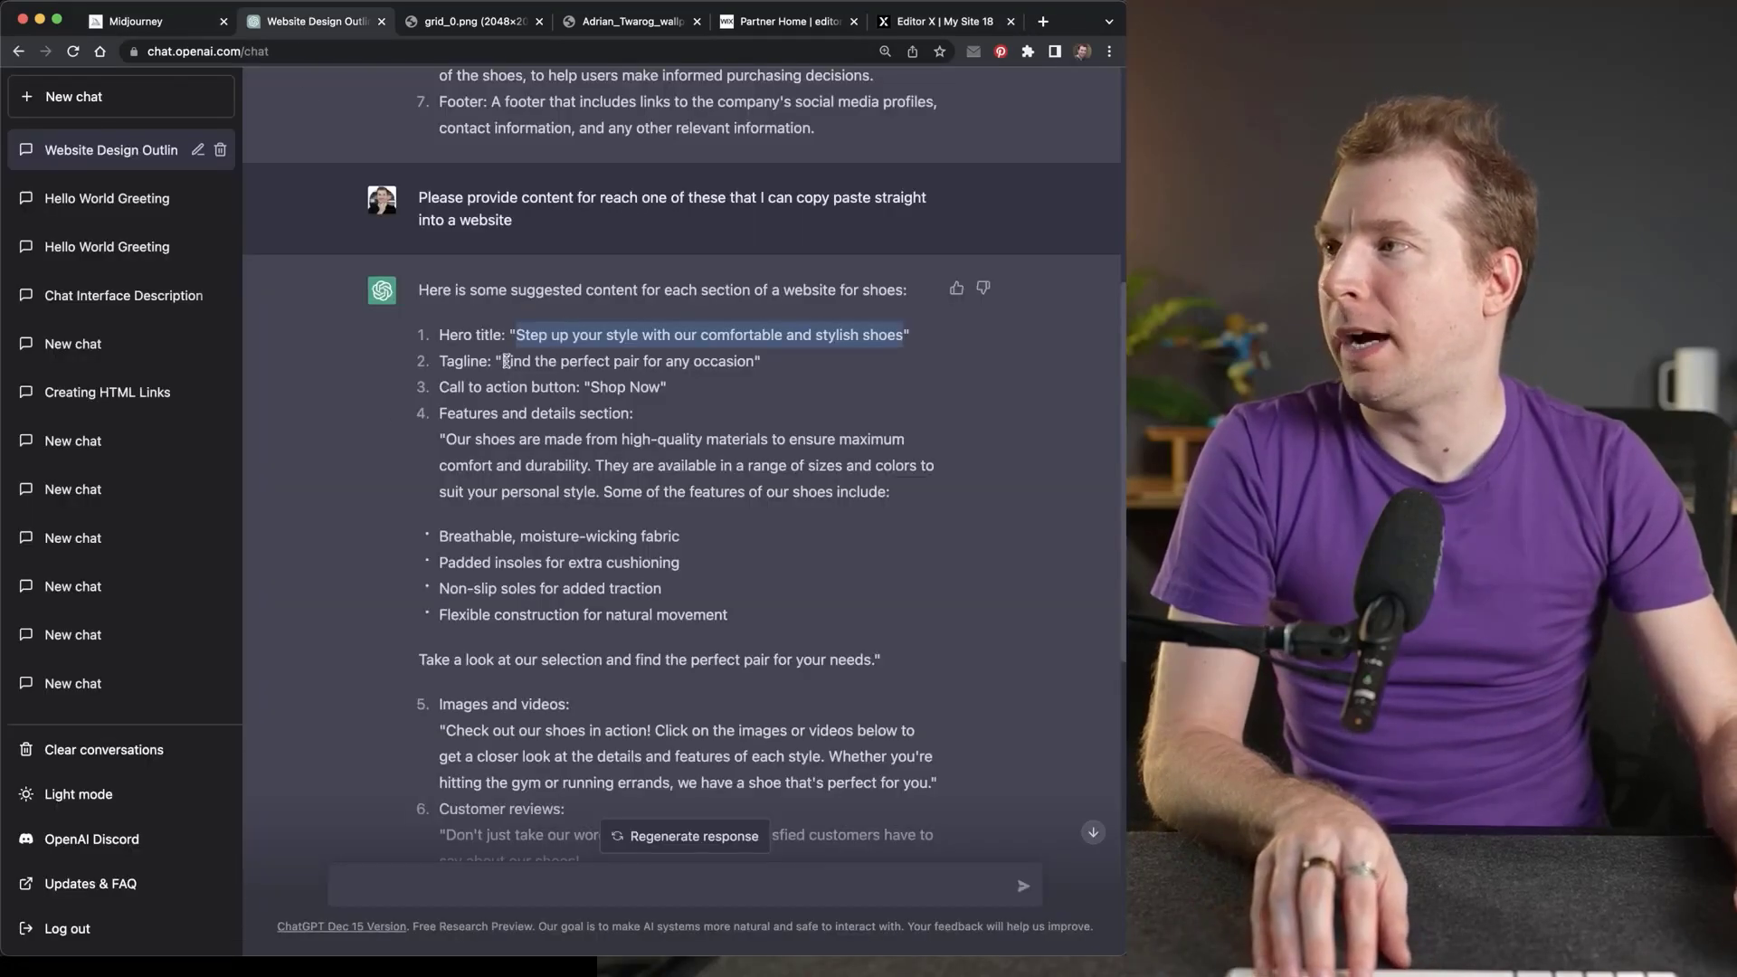
drag(505, 361, 744, 363)
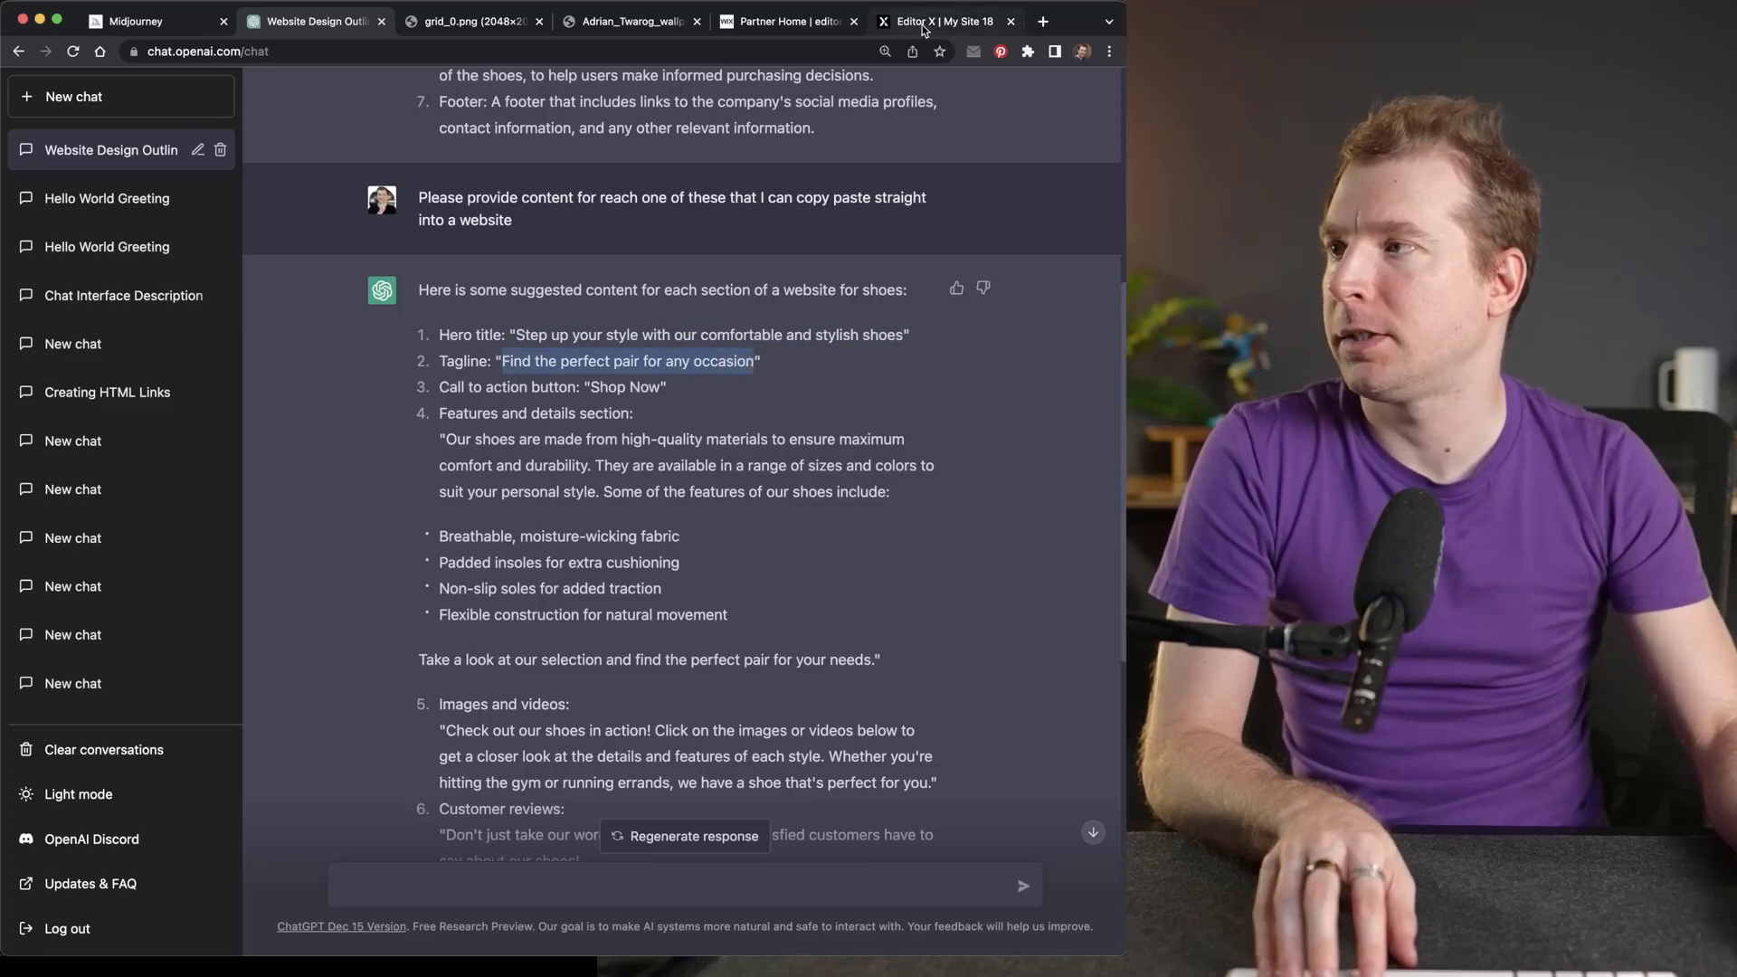
click(936, 28)
click(431, 461)
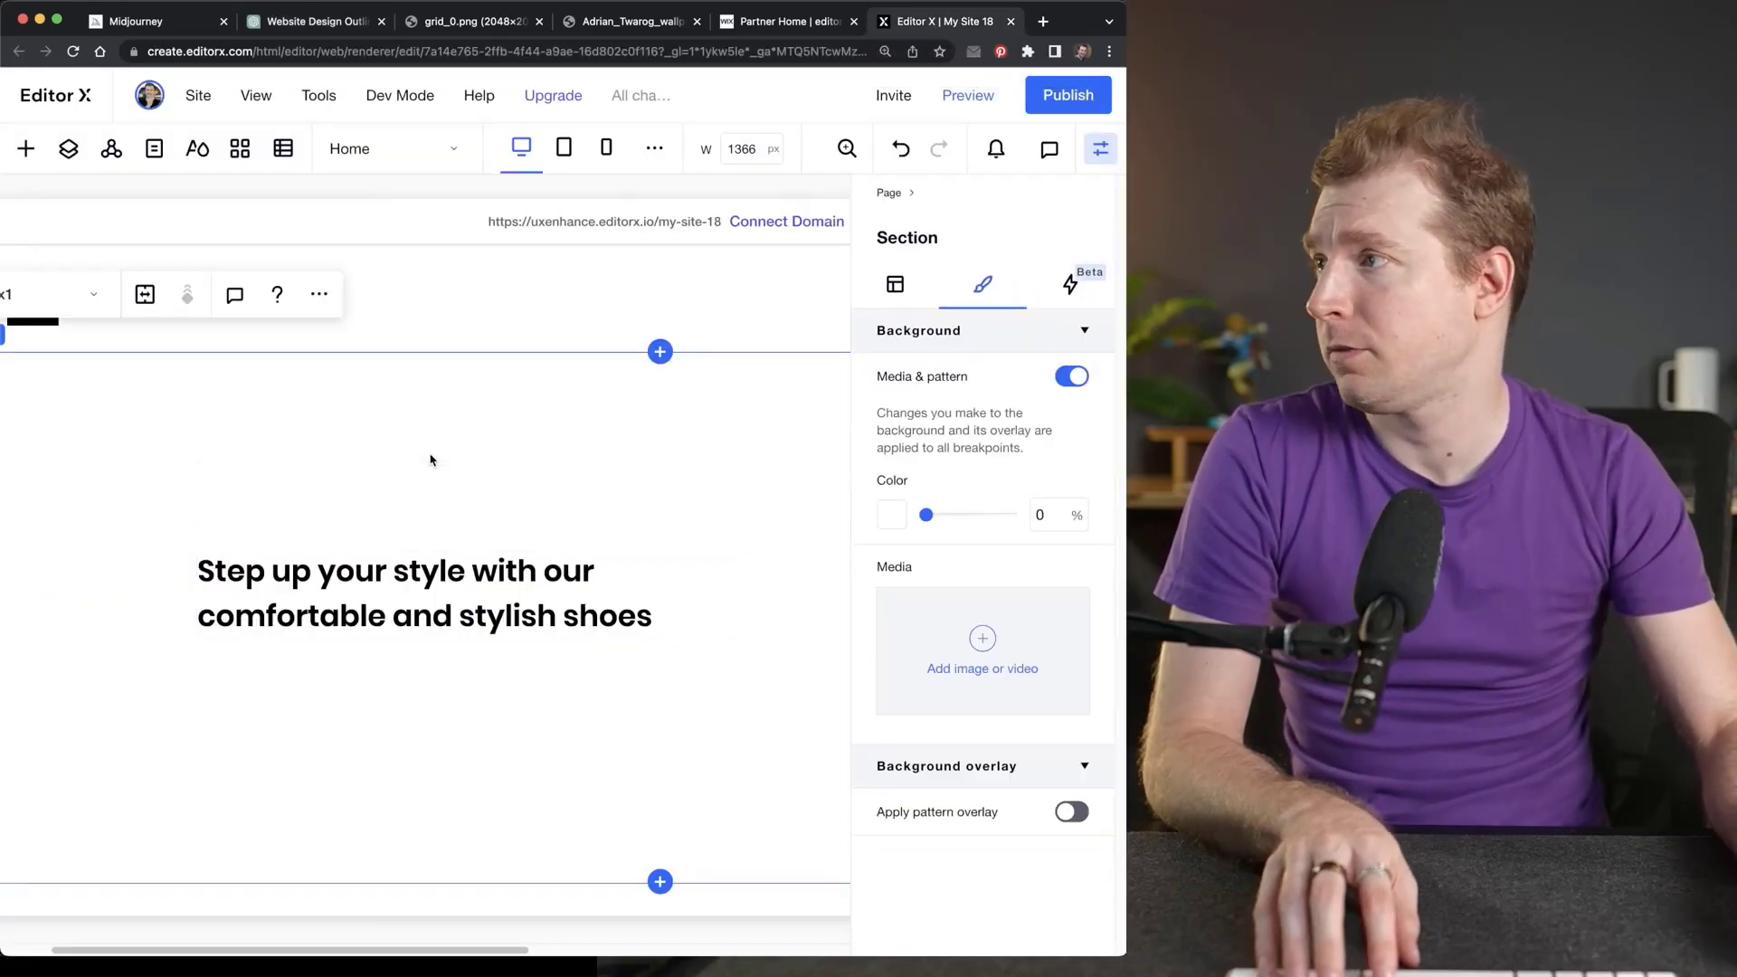
click(26, 148)
drag(407, 318, 449, 679)
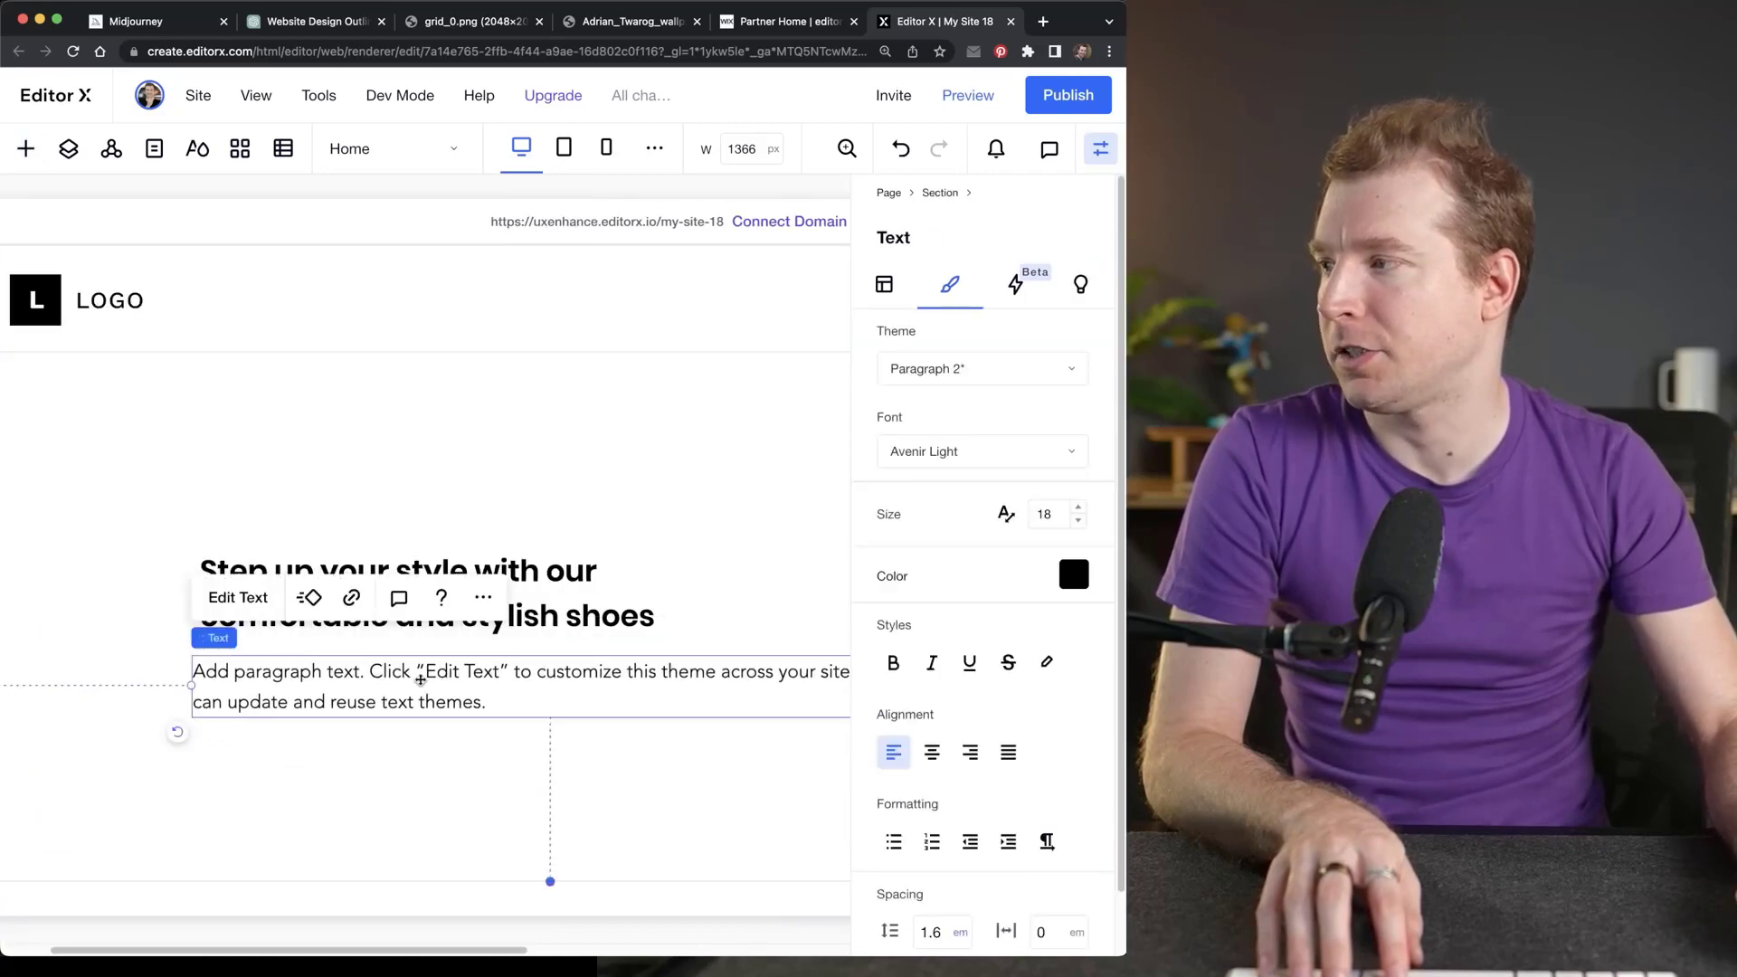
double_click(387, 681)
text(Find the perfect pair for any occasion)
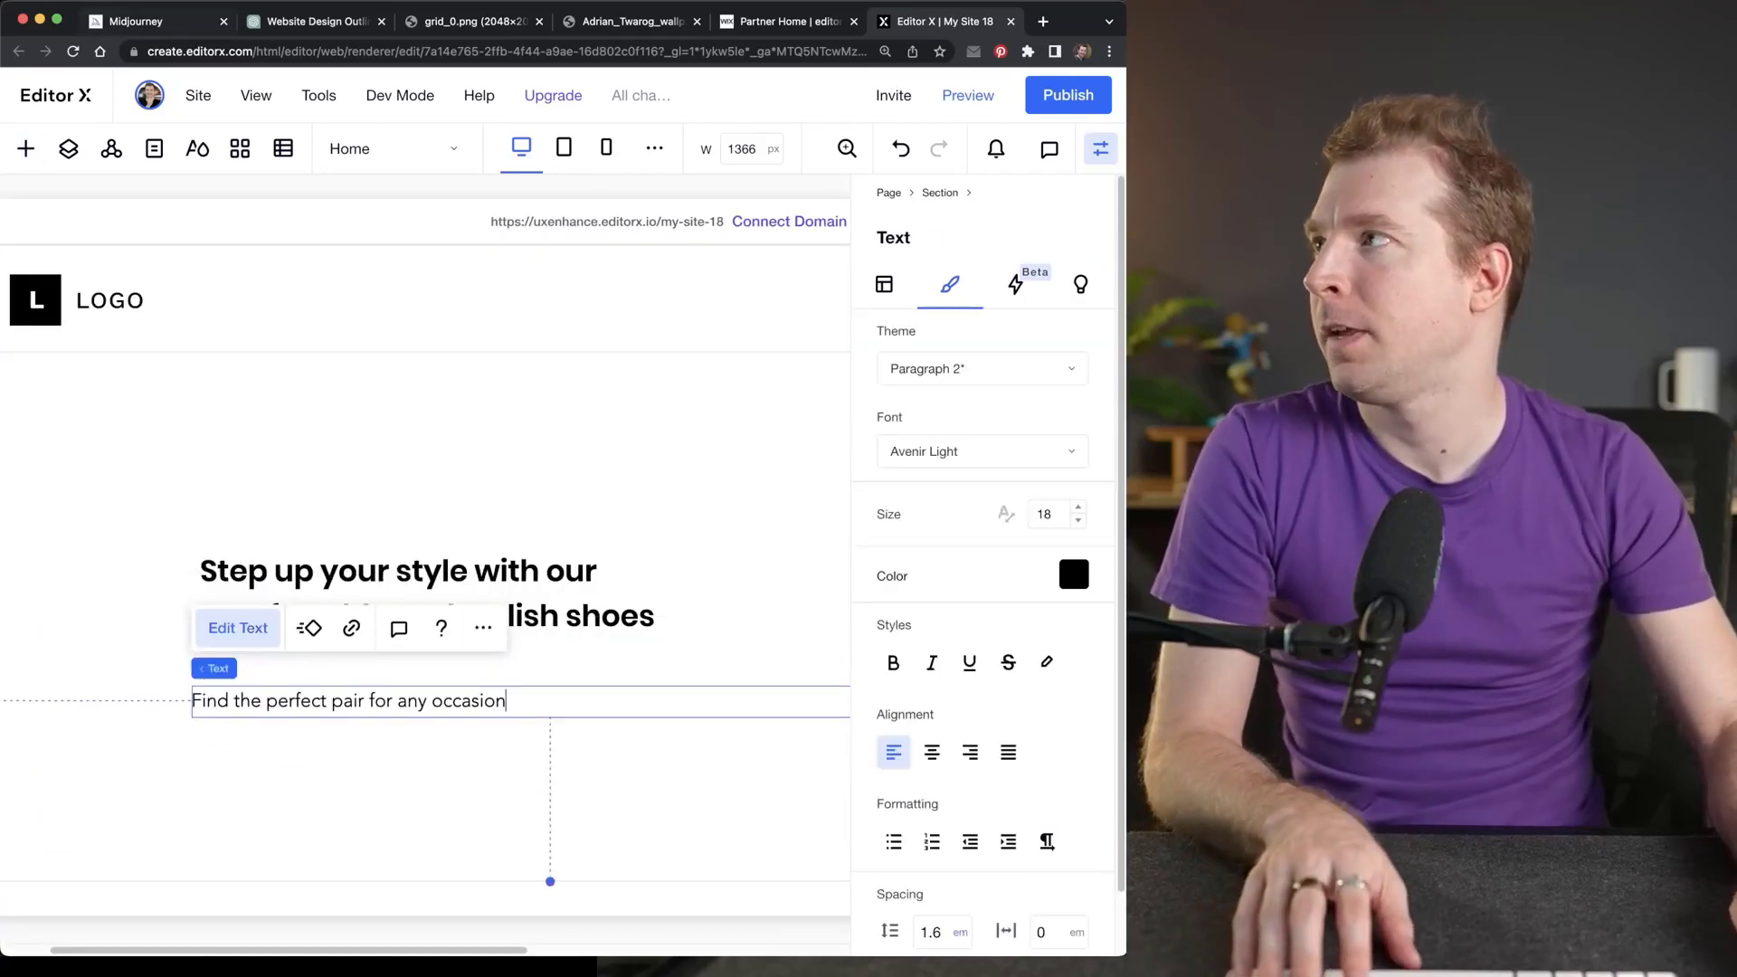
Add a button below the tagline and label it with ChatGPT's call to action "Shop Now".
key(super+1)
click(339, 27)
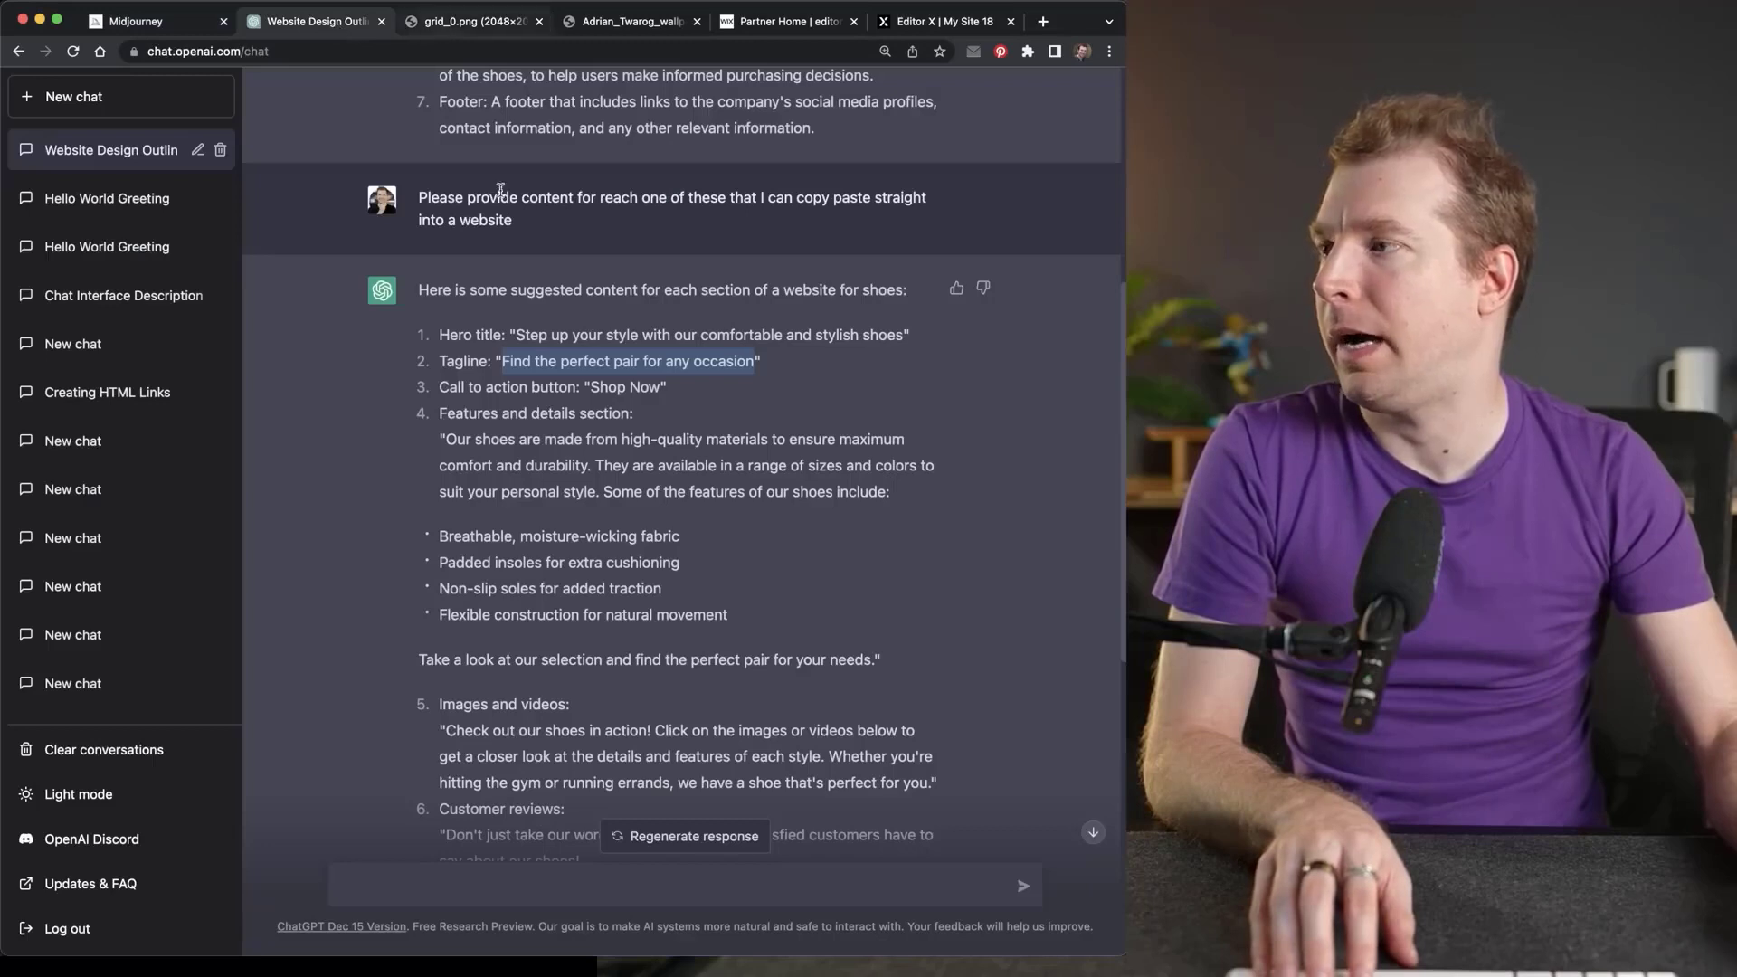
drag(594, 387, 663, 387)
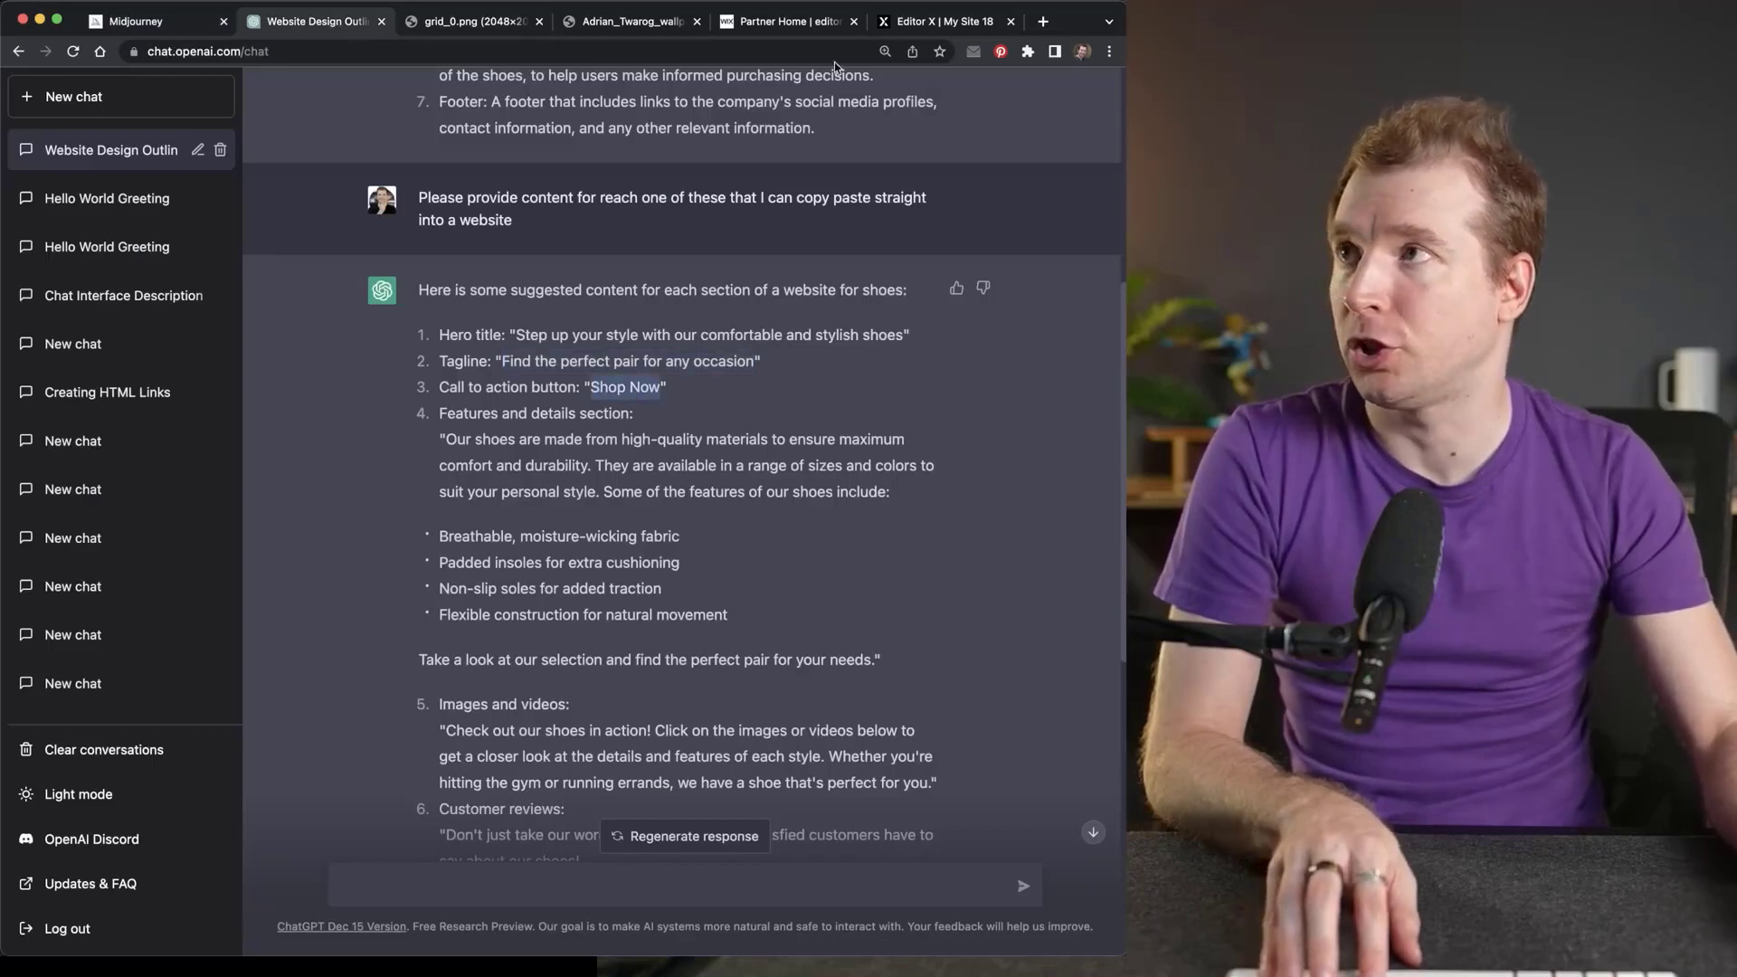
key(super+6)
click(24, 151)
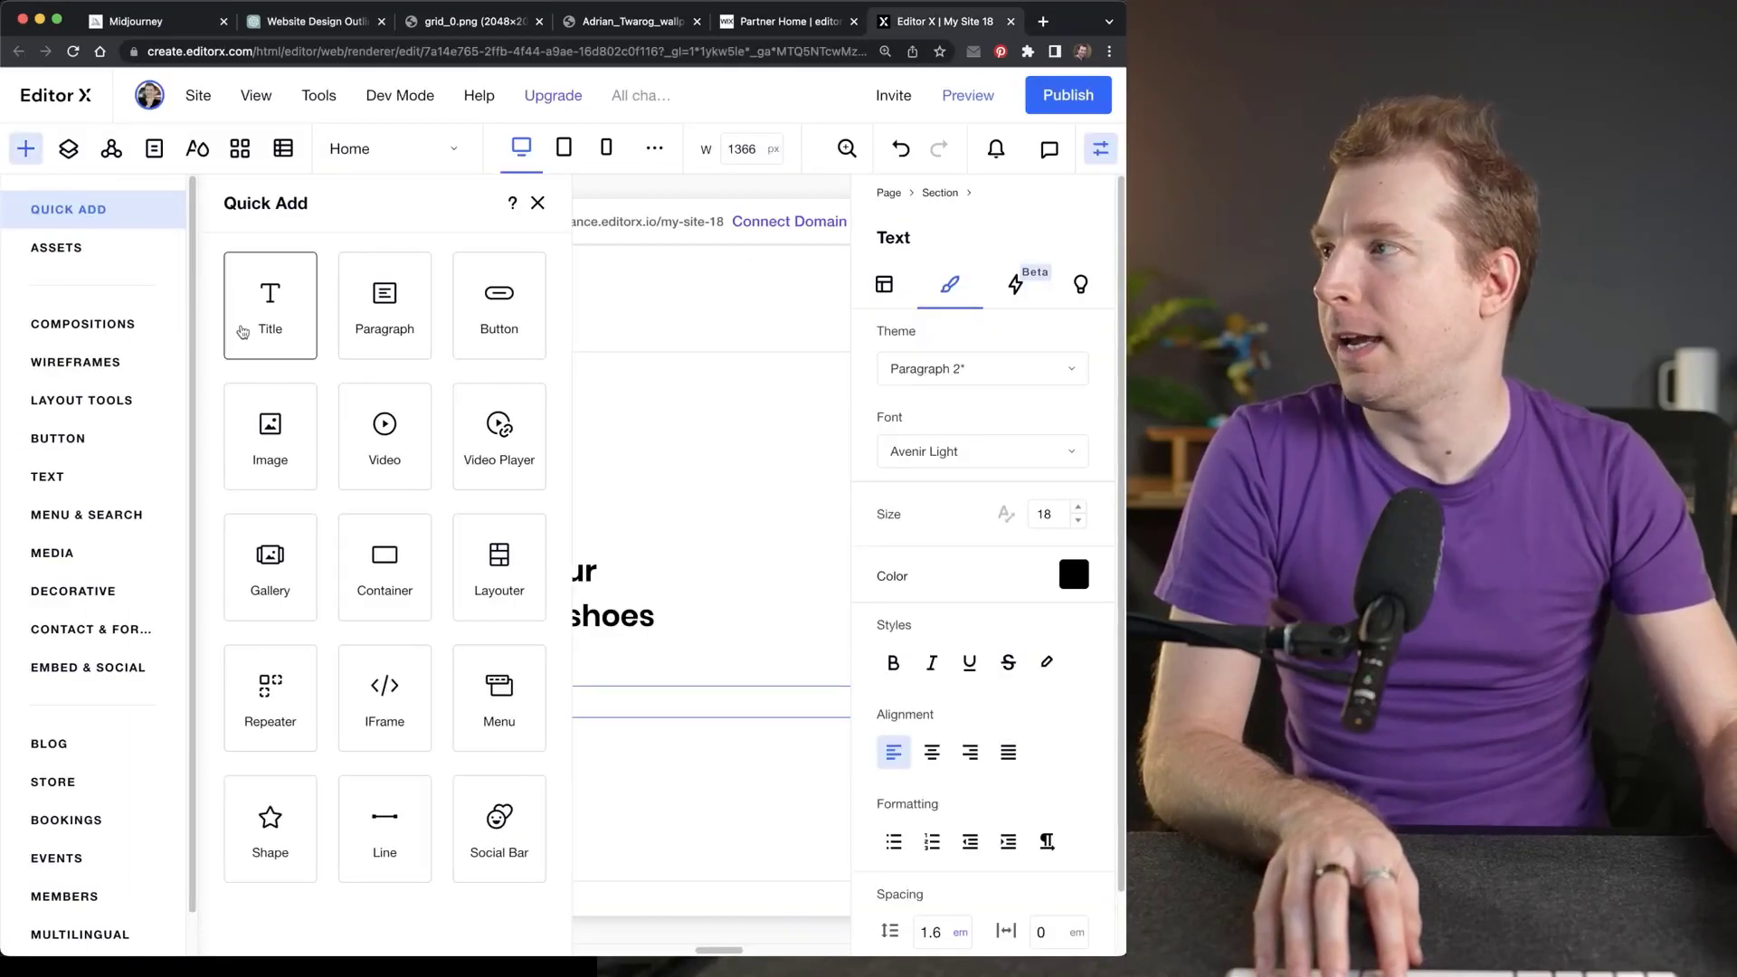
click(497, 301)
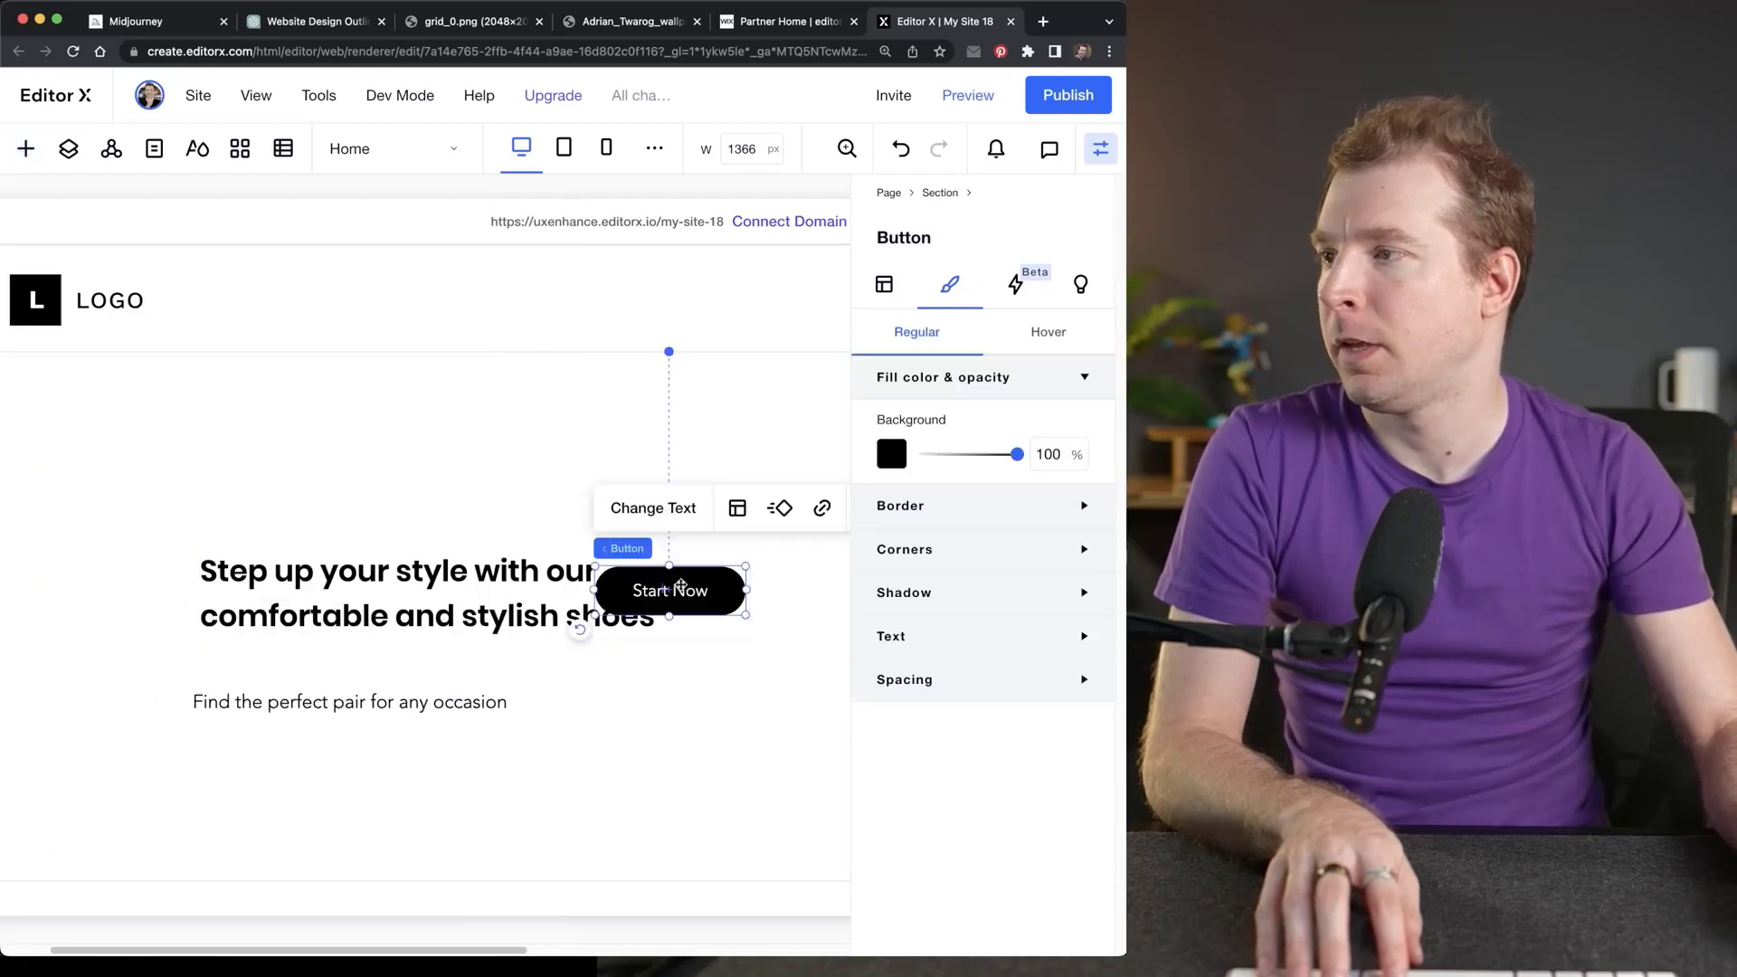
drag(721, 593, 273, 772)
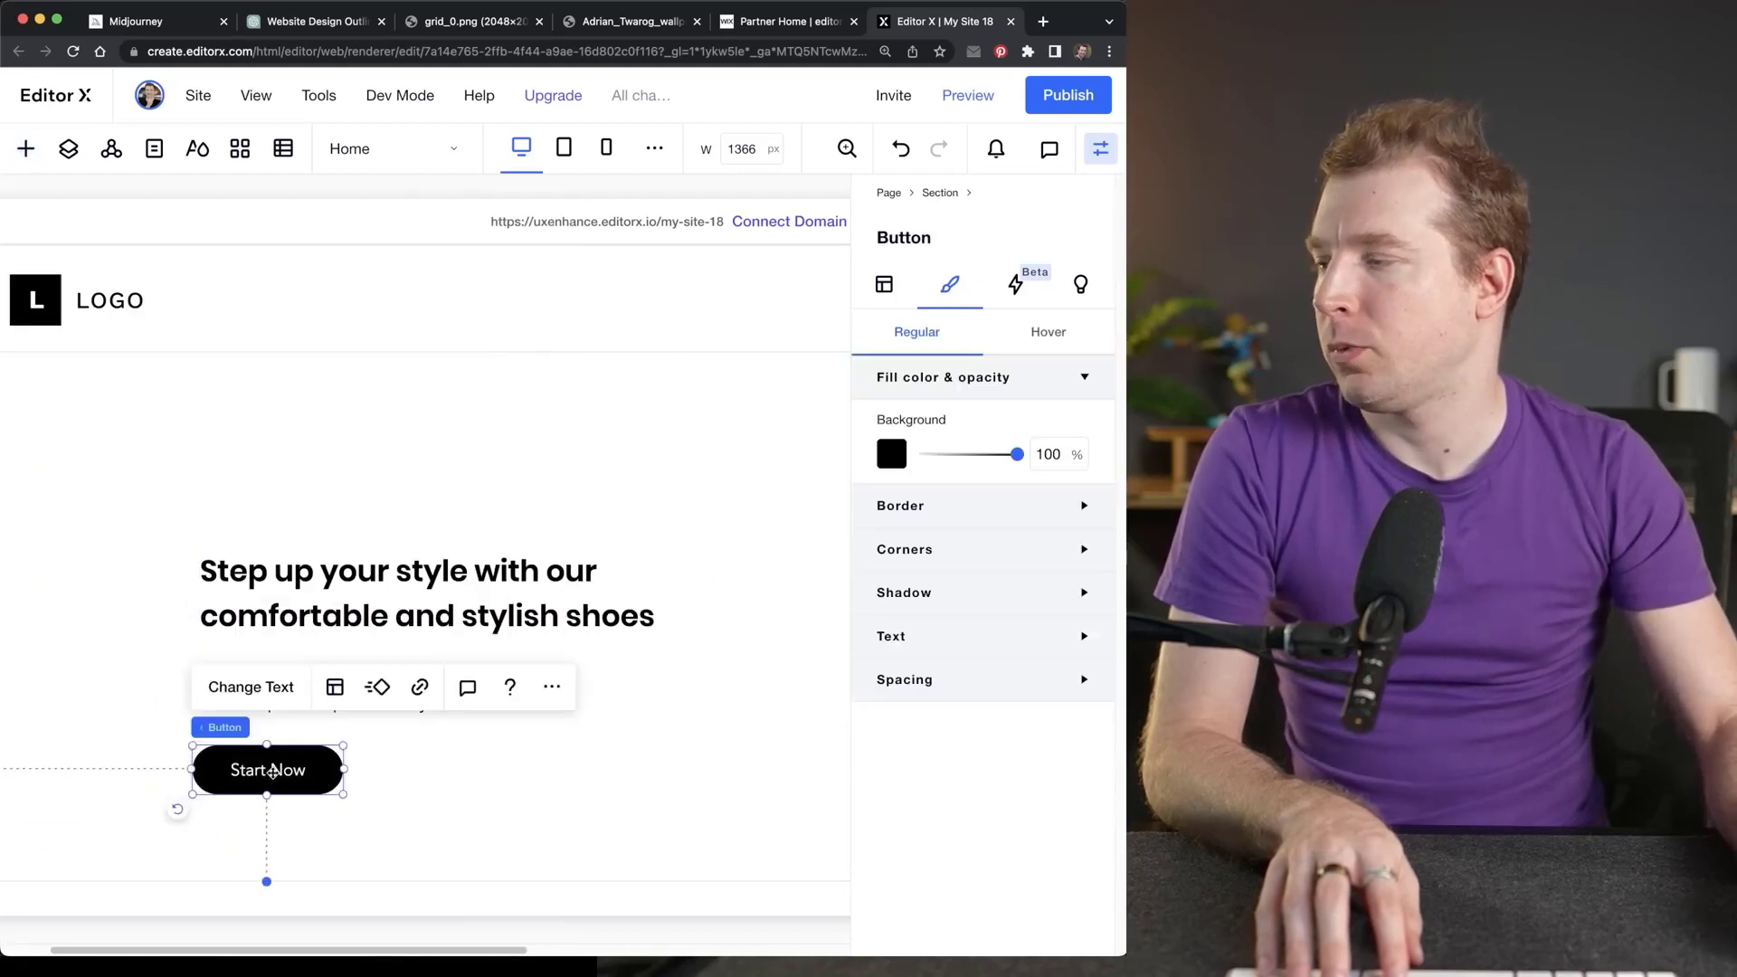
click(251, 686)
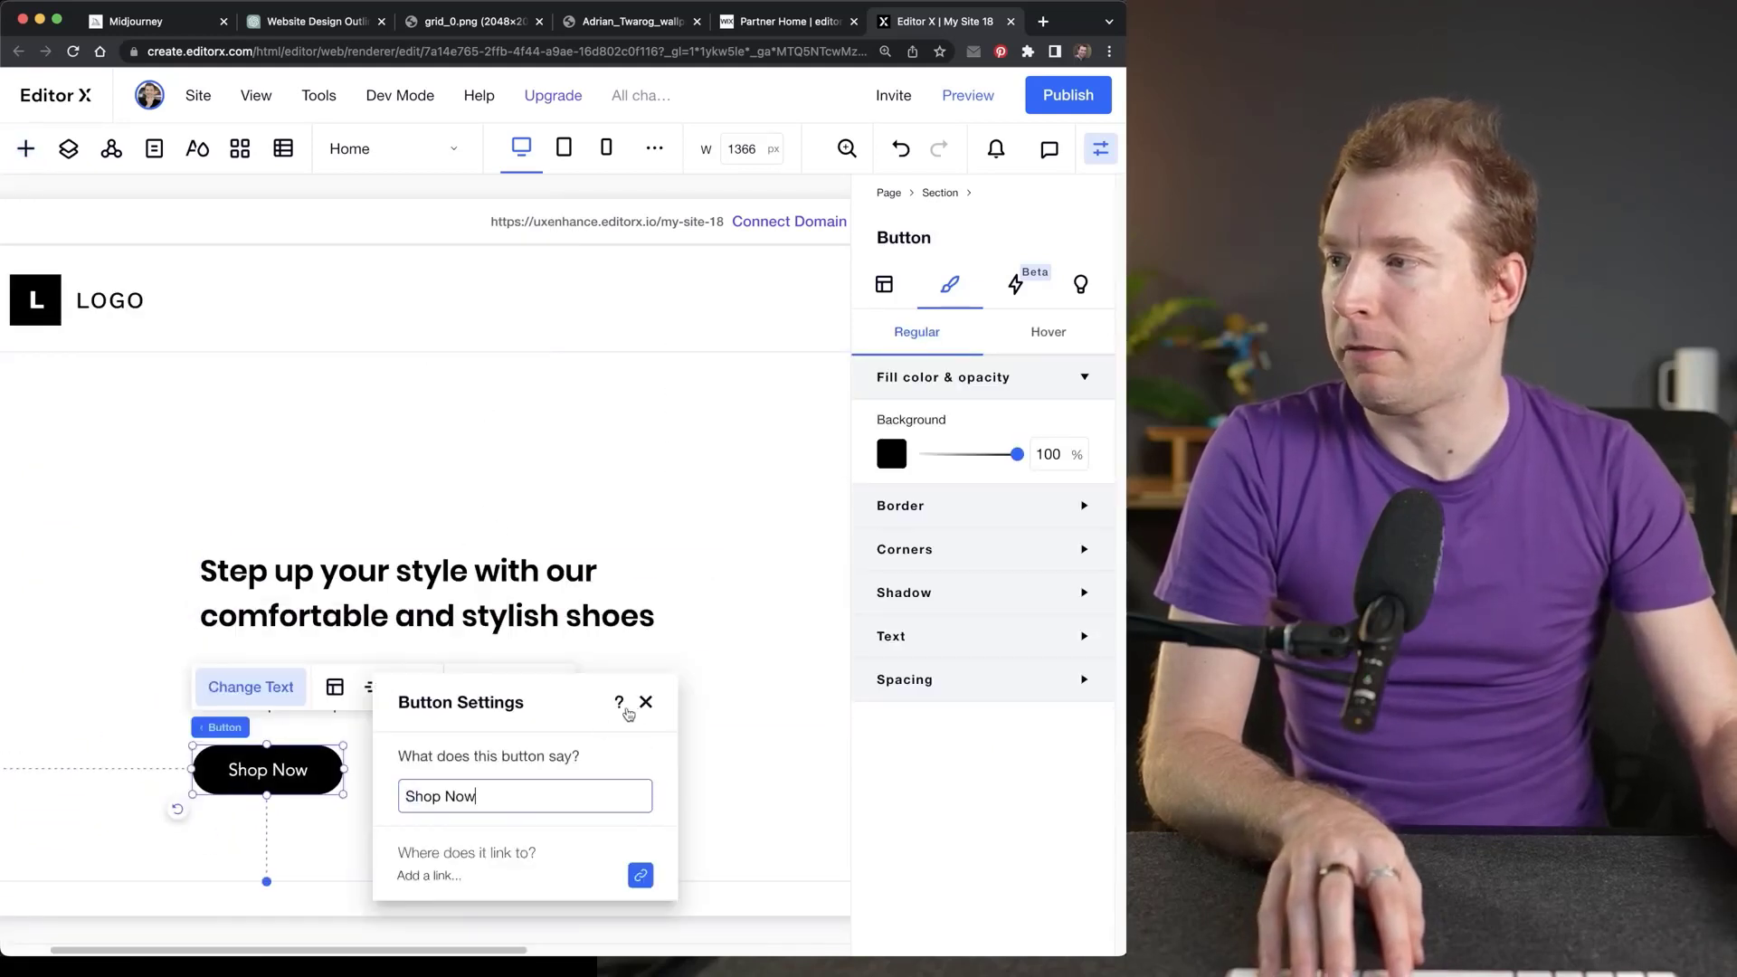
click(645, 702)
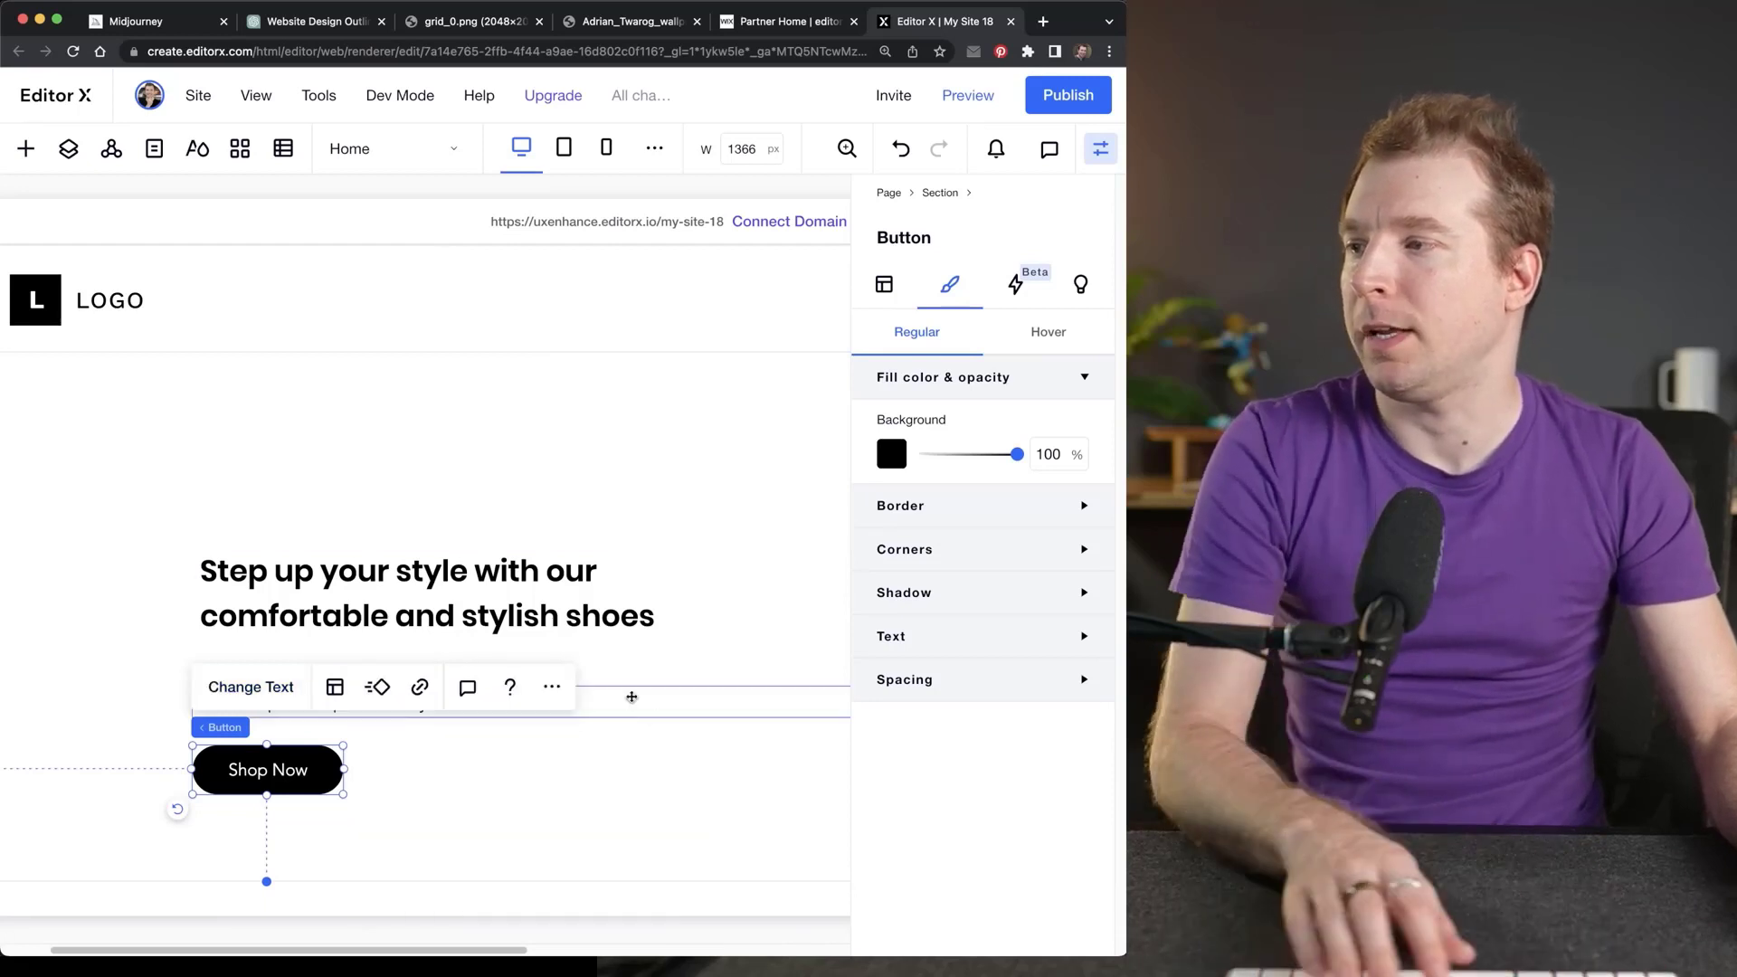
Hide the inspector and place an image element in the hero section beside the headline.
click(465, 453)
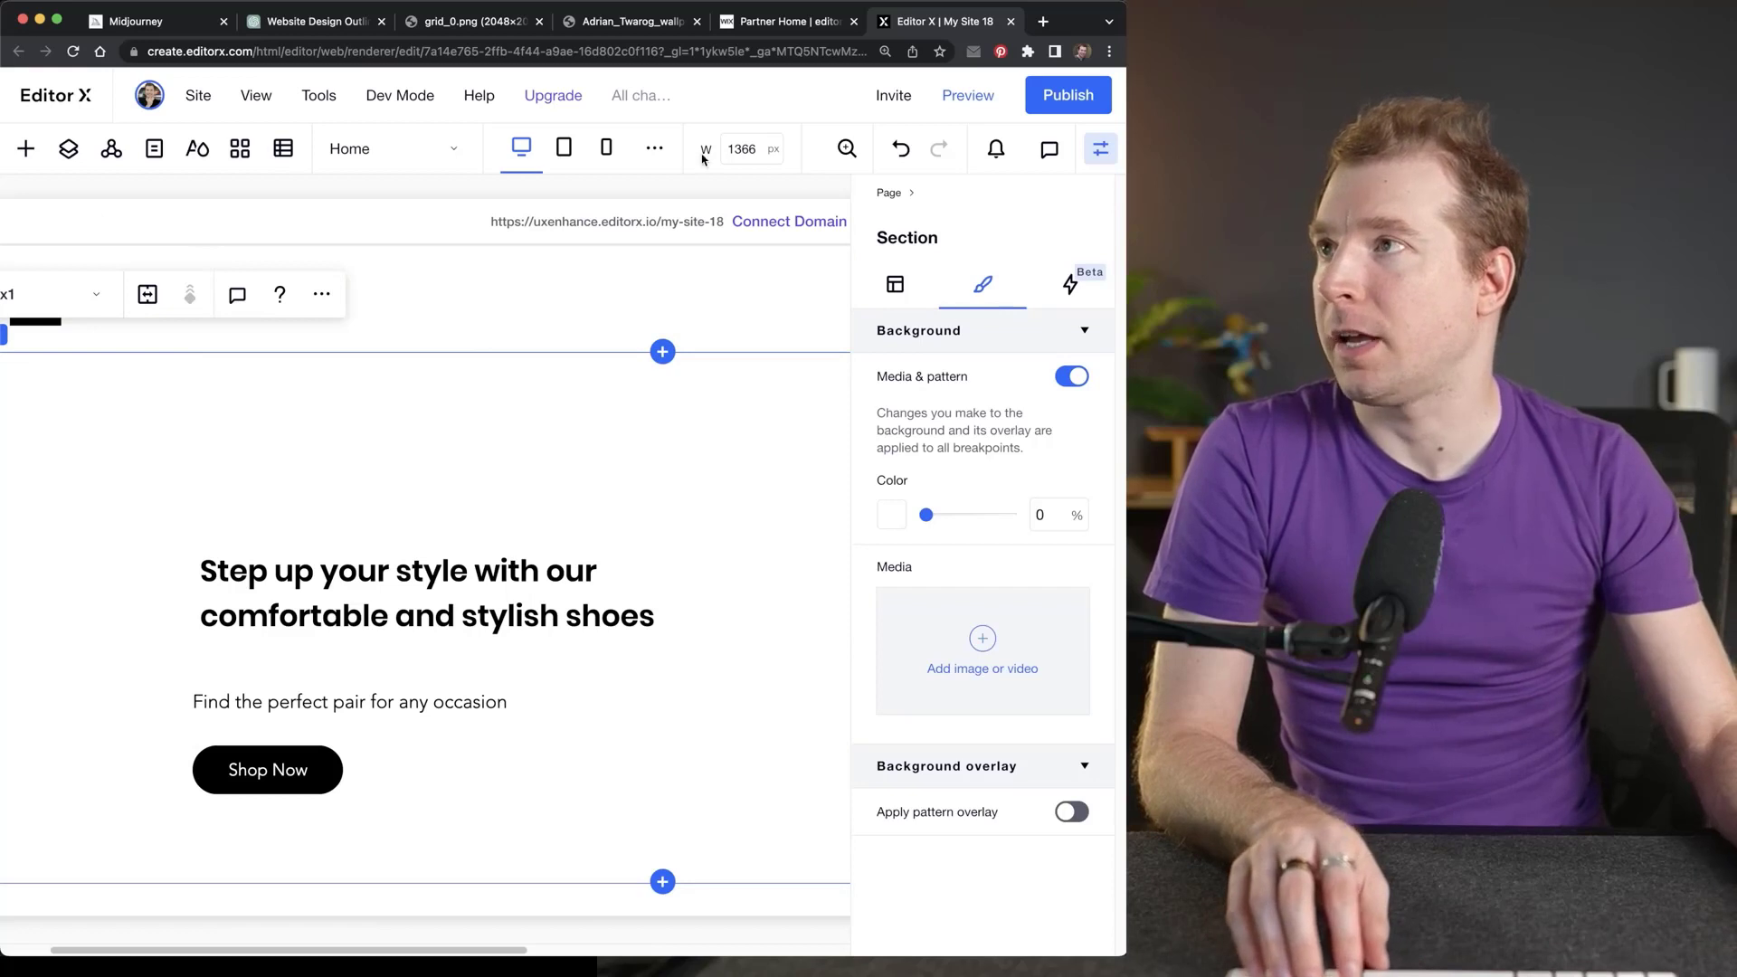
click(844, 154)
click(714, 215)
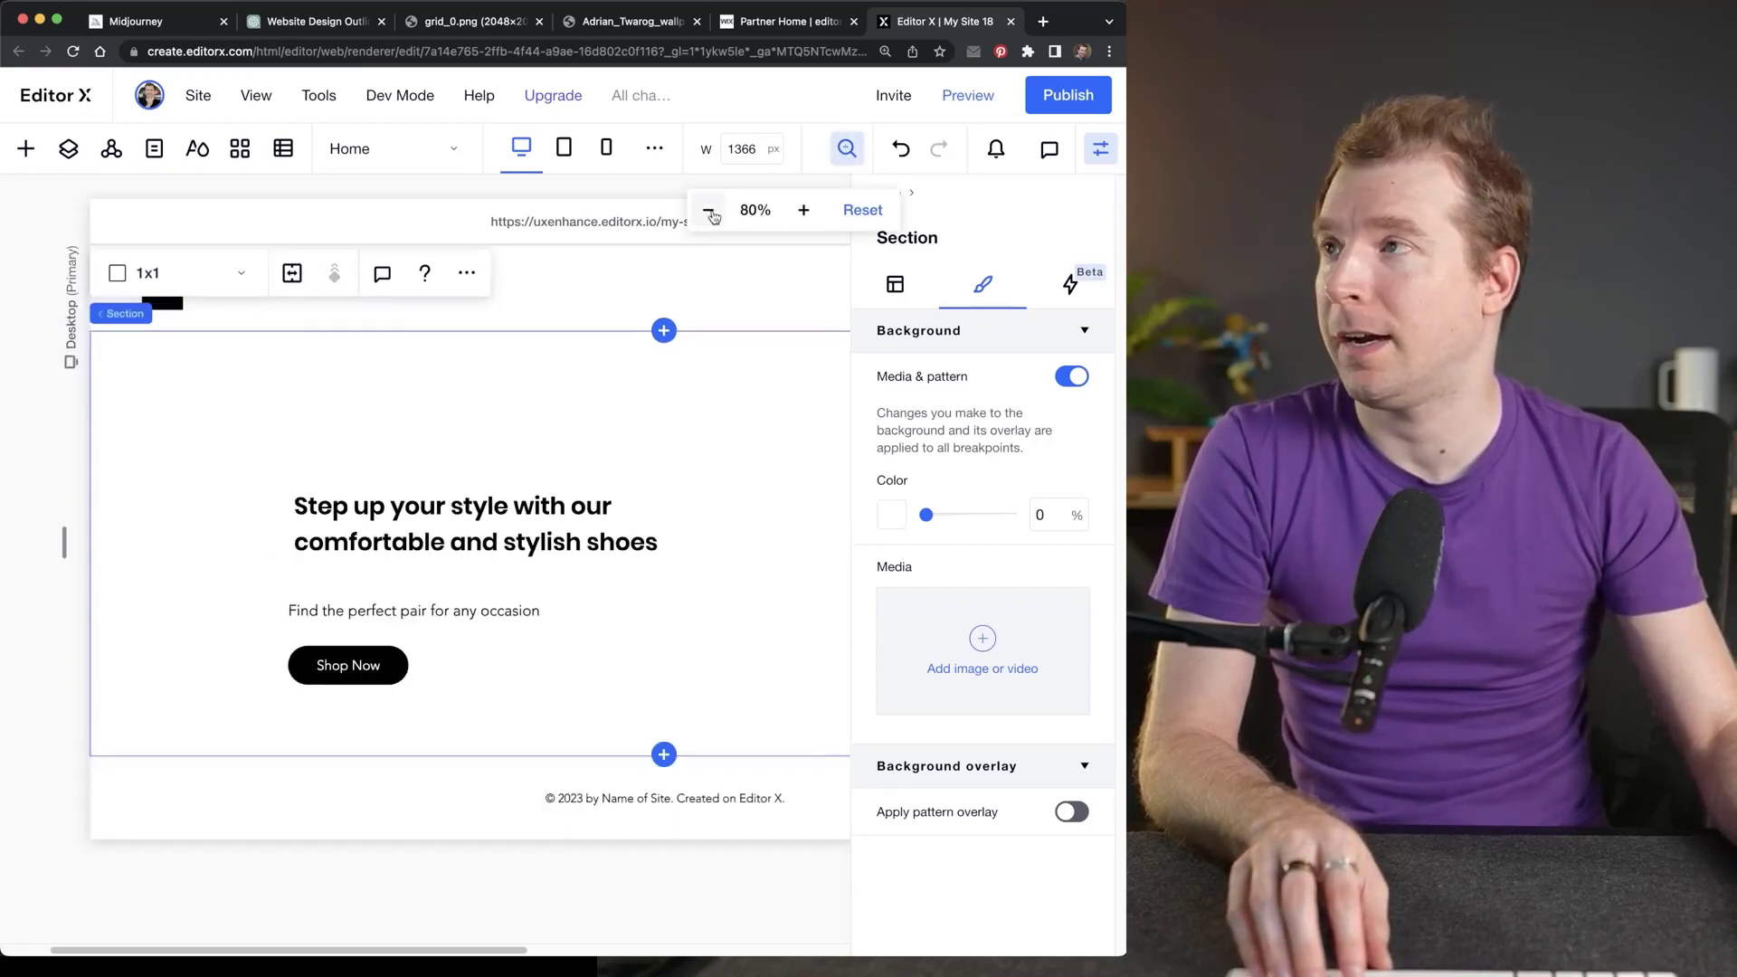
click(715, 216)
click(943, 184)
click(1100, 148)
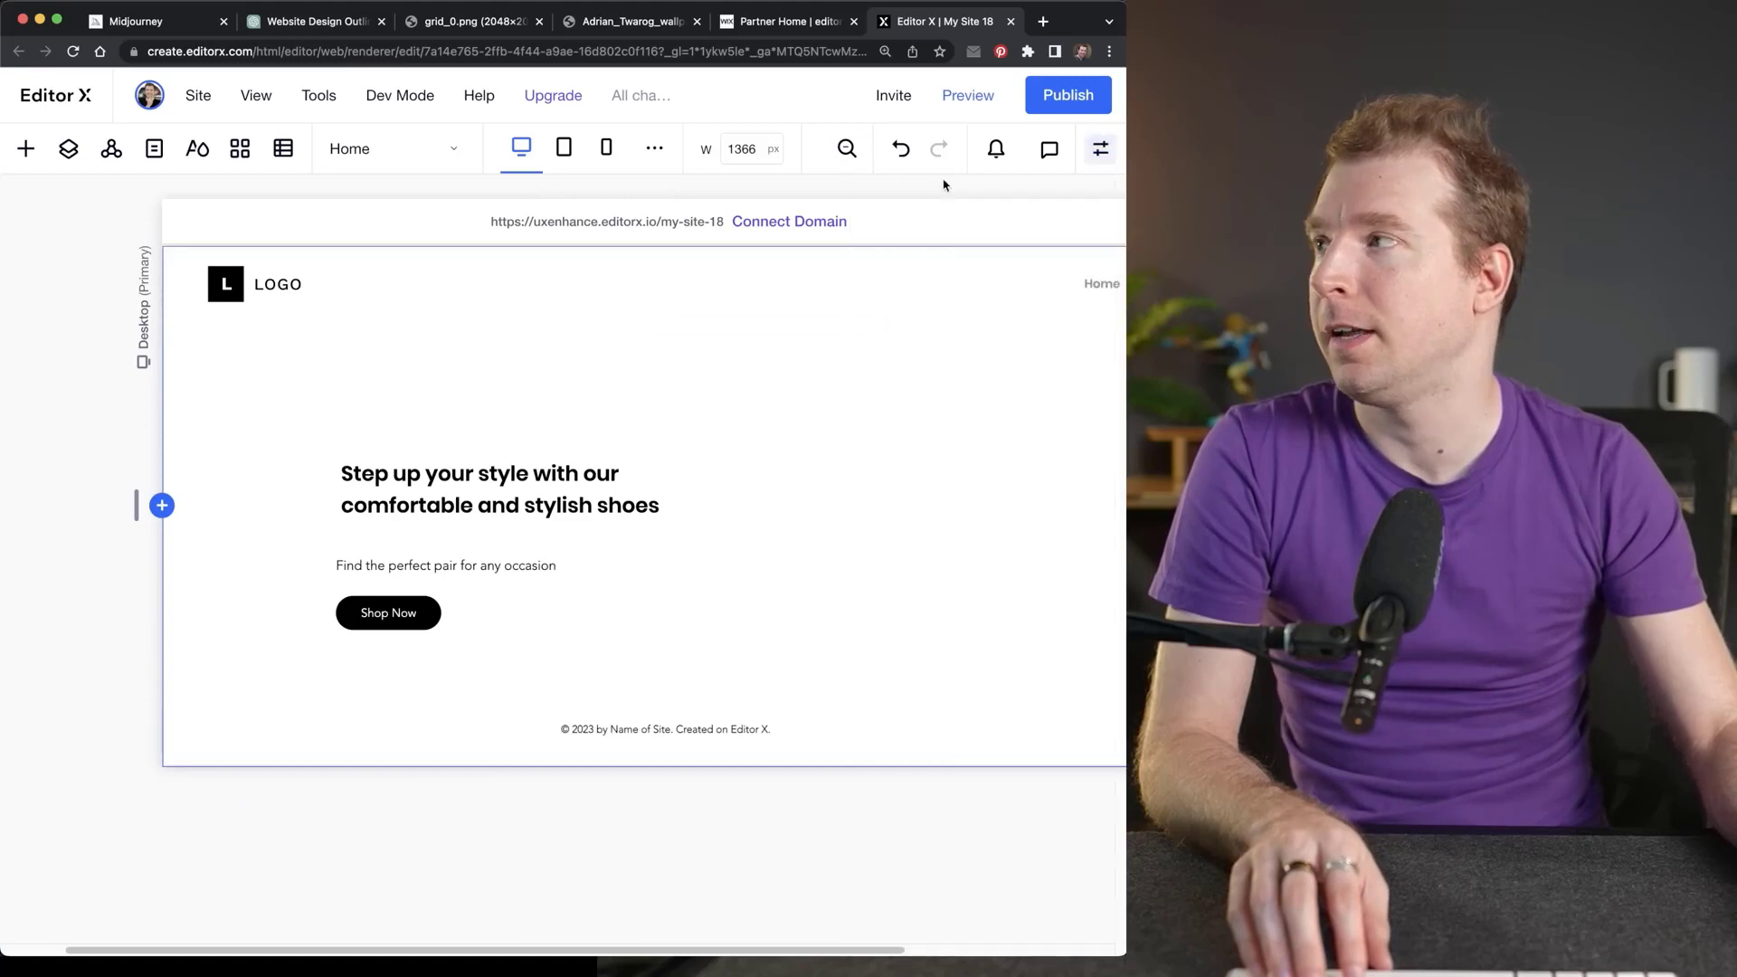
click(25, 148)
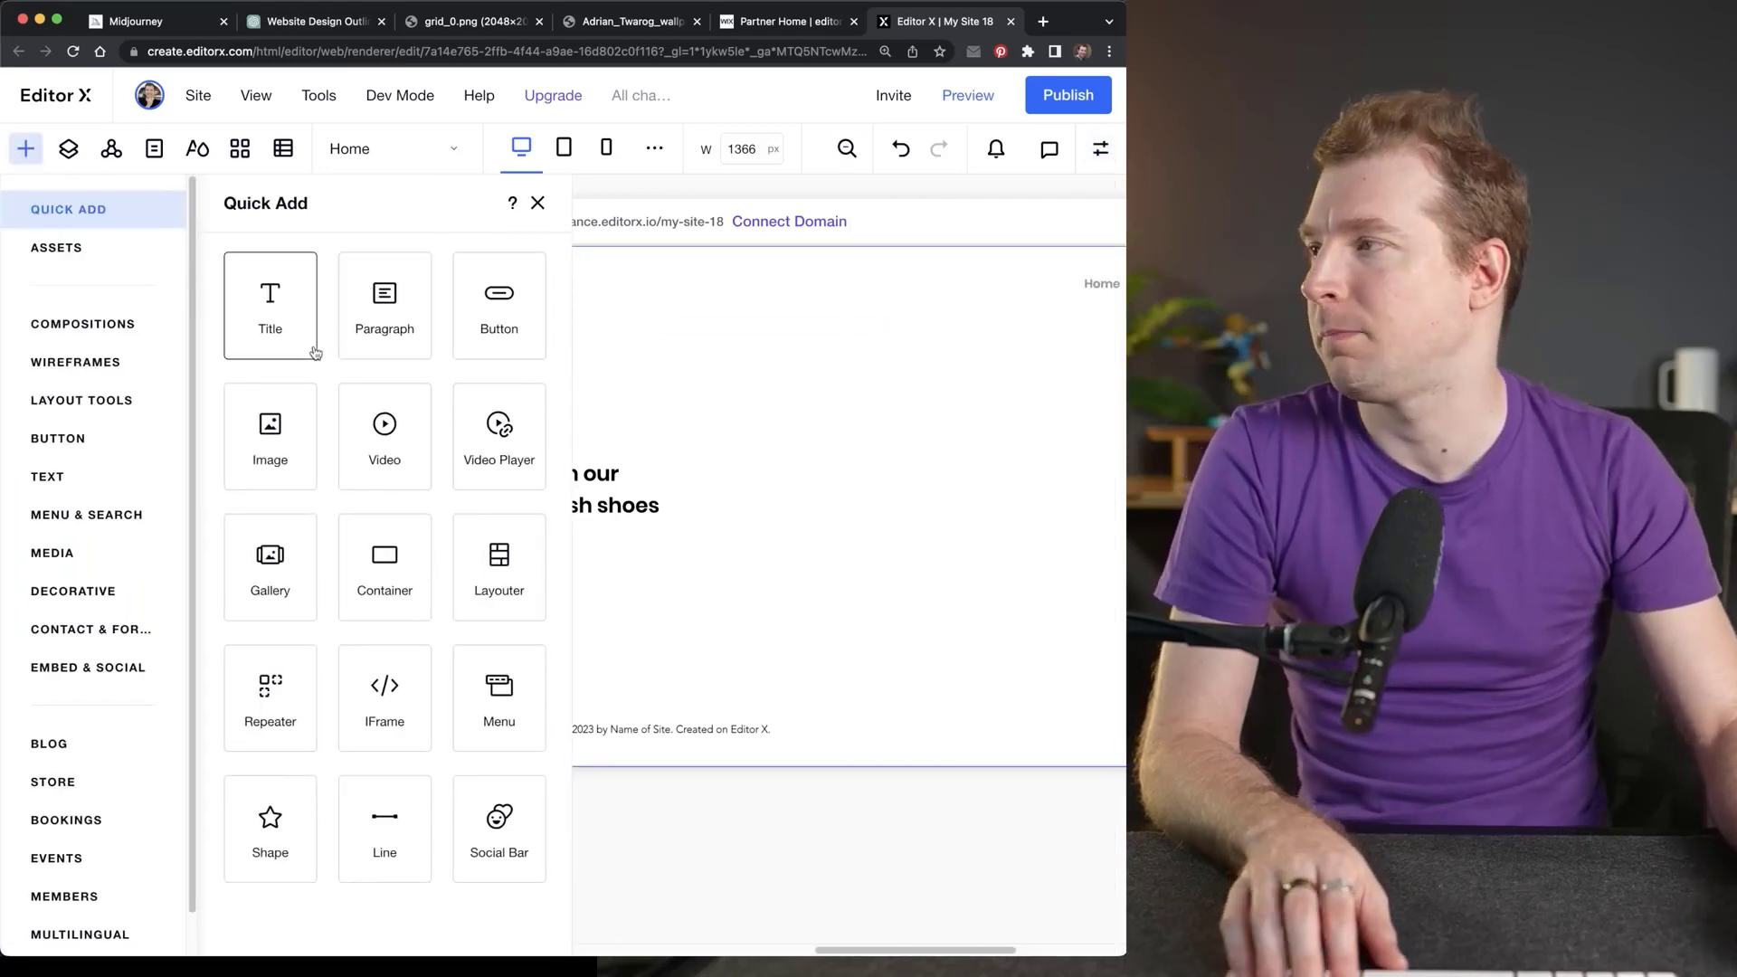
drag(288, 421, 764, 369)
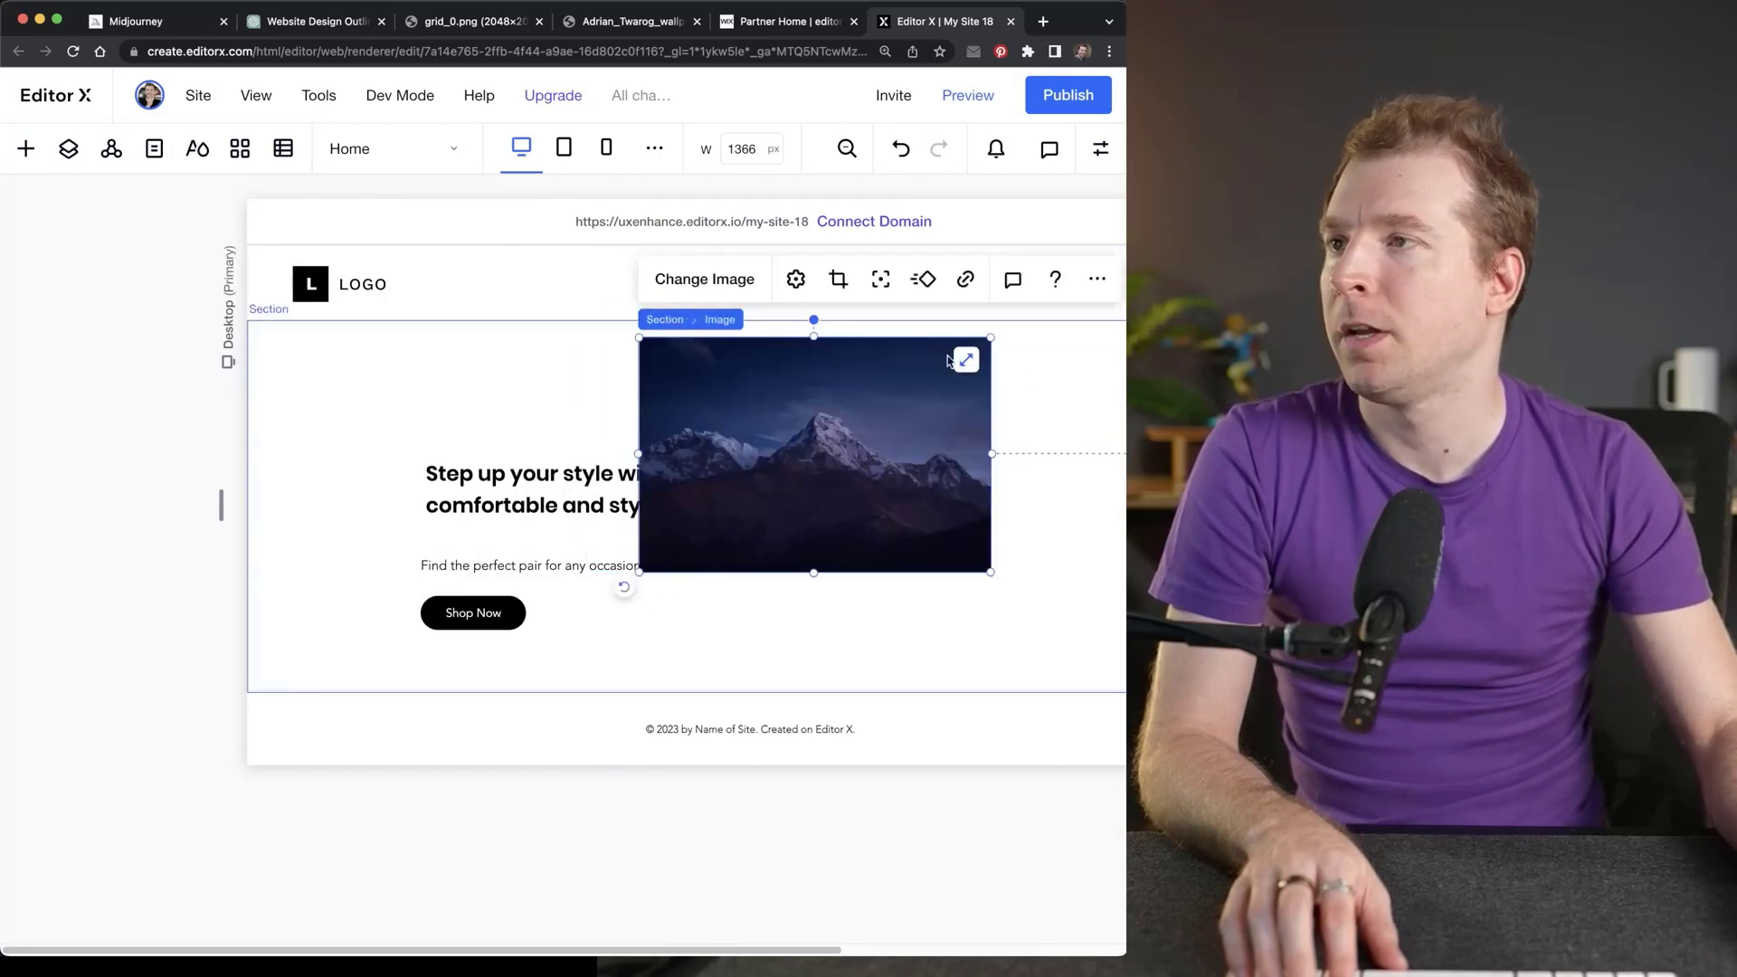
Replace the placeholder picture with the shoe website JPG uploaded from the Desktop, and stretch it across the hero section.
double_click(669, 404)
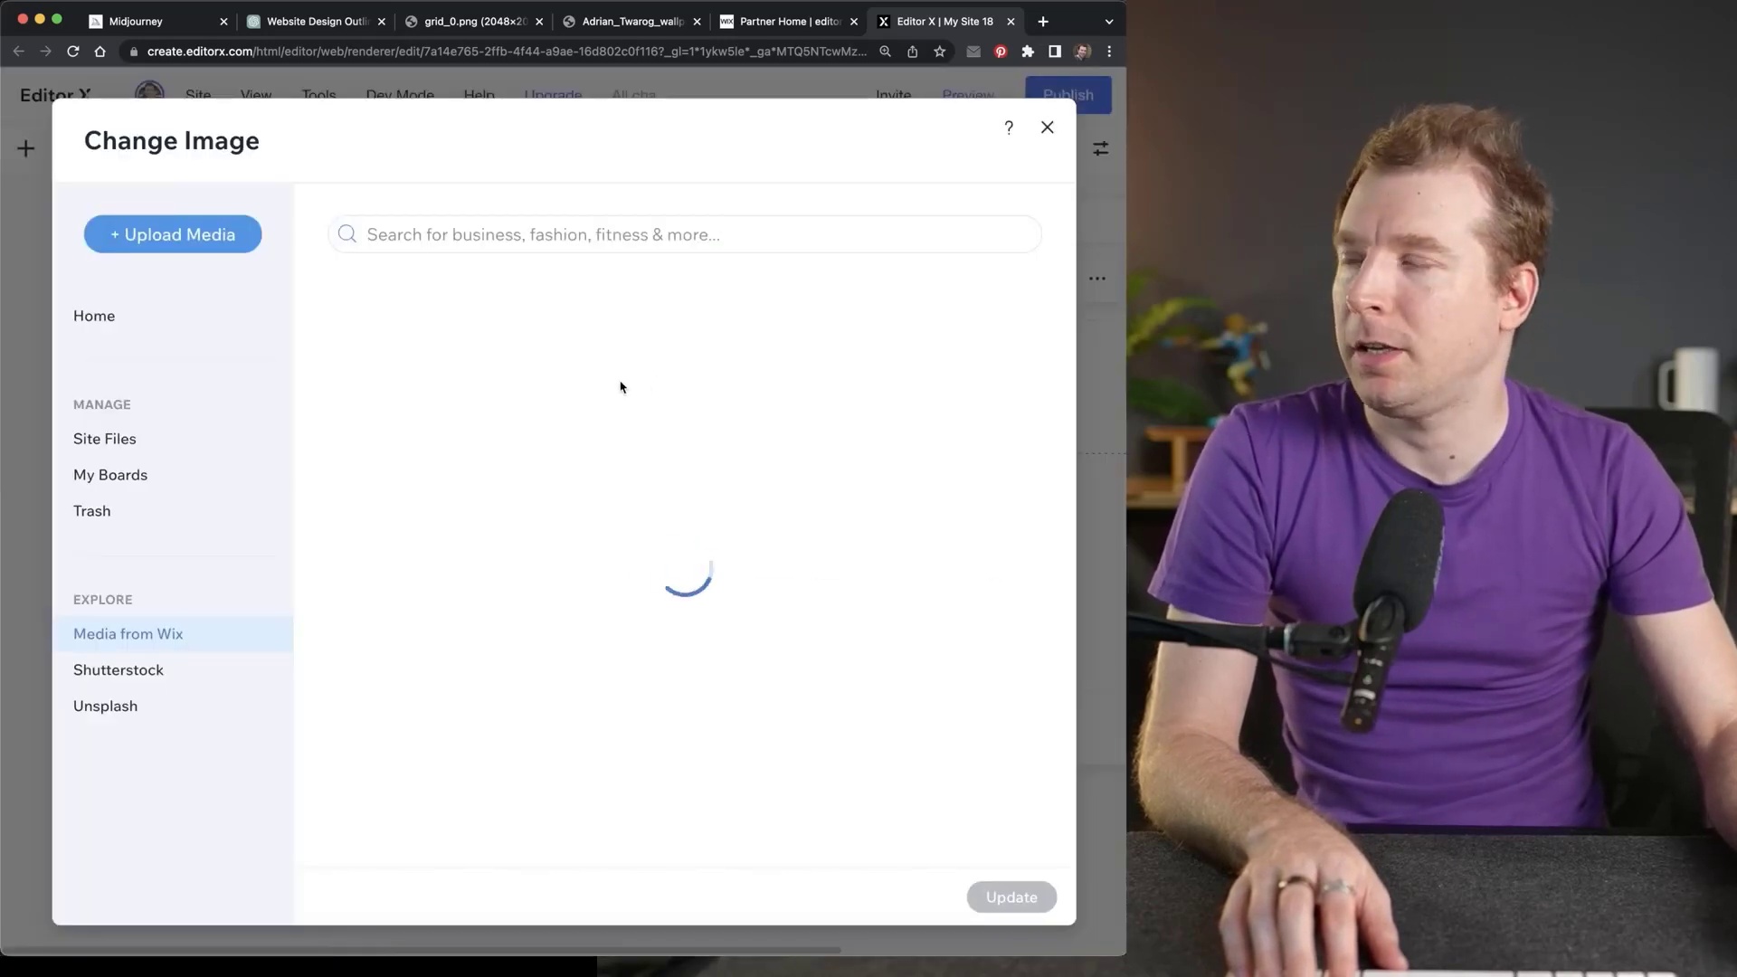
click(194, 237)
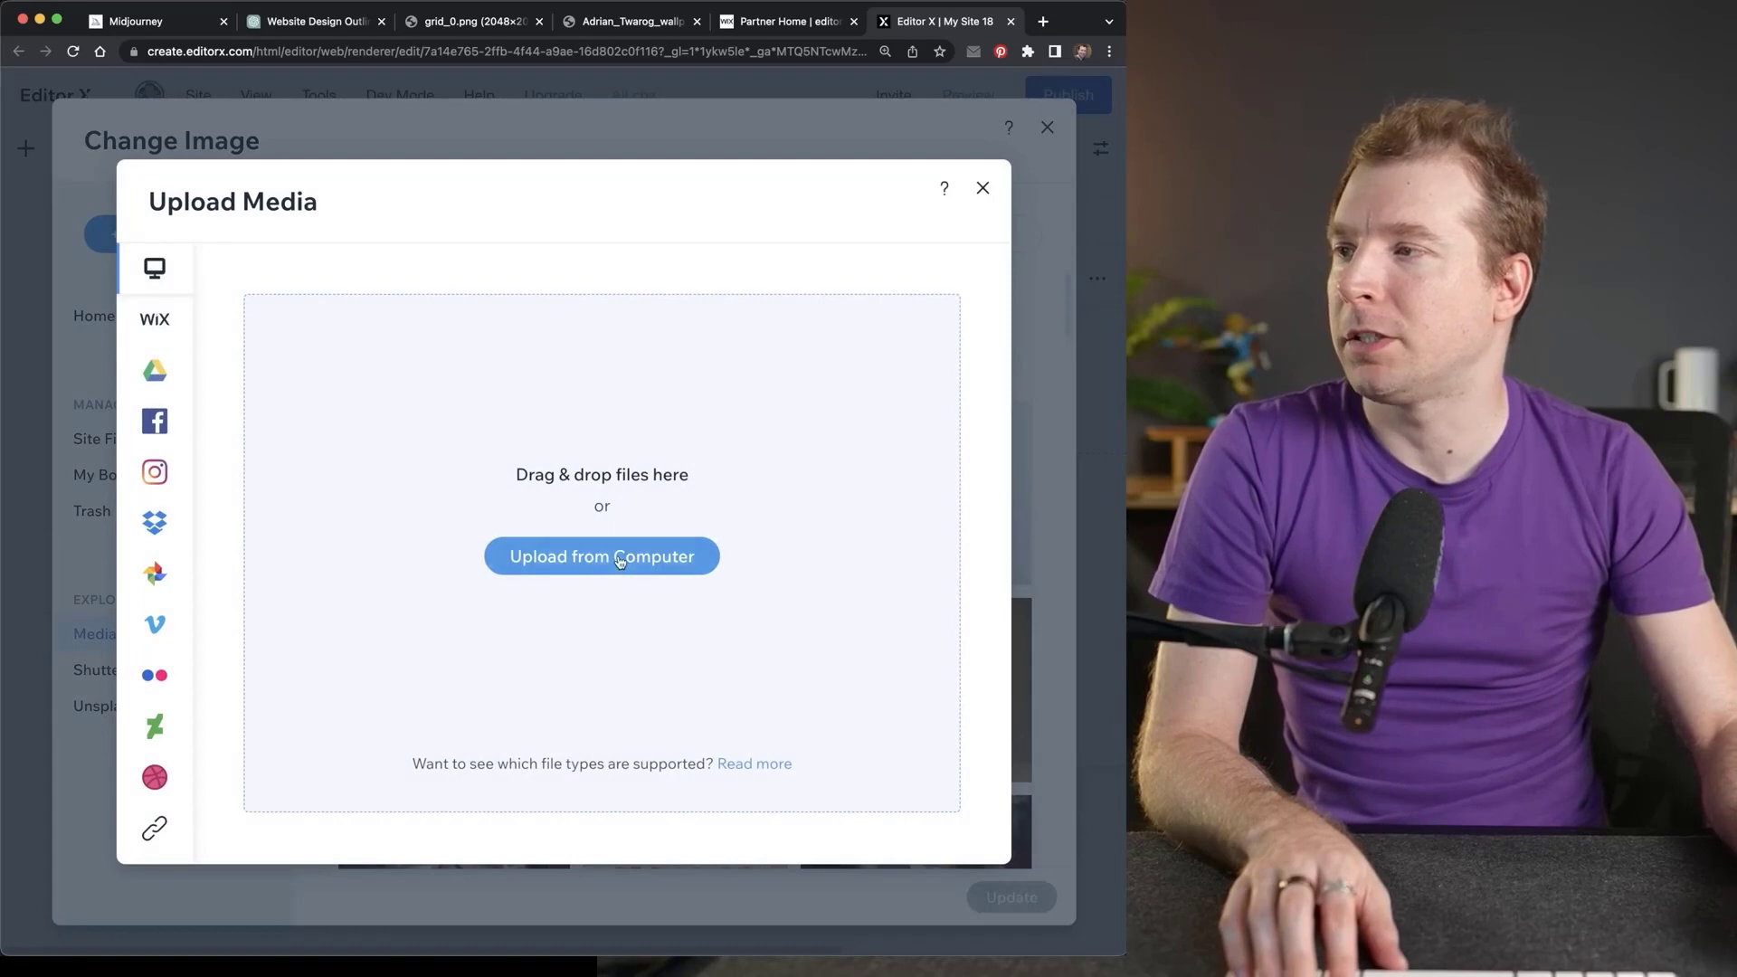
click(619, 561)
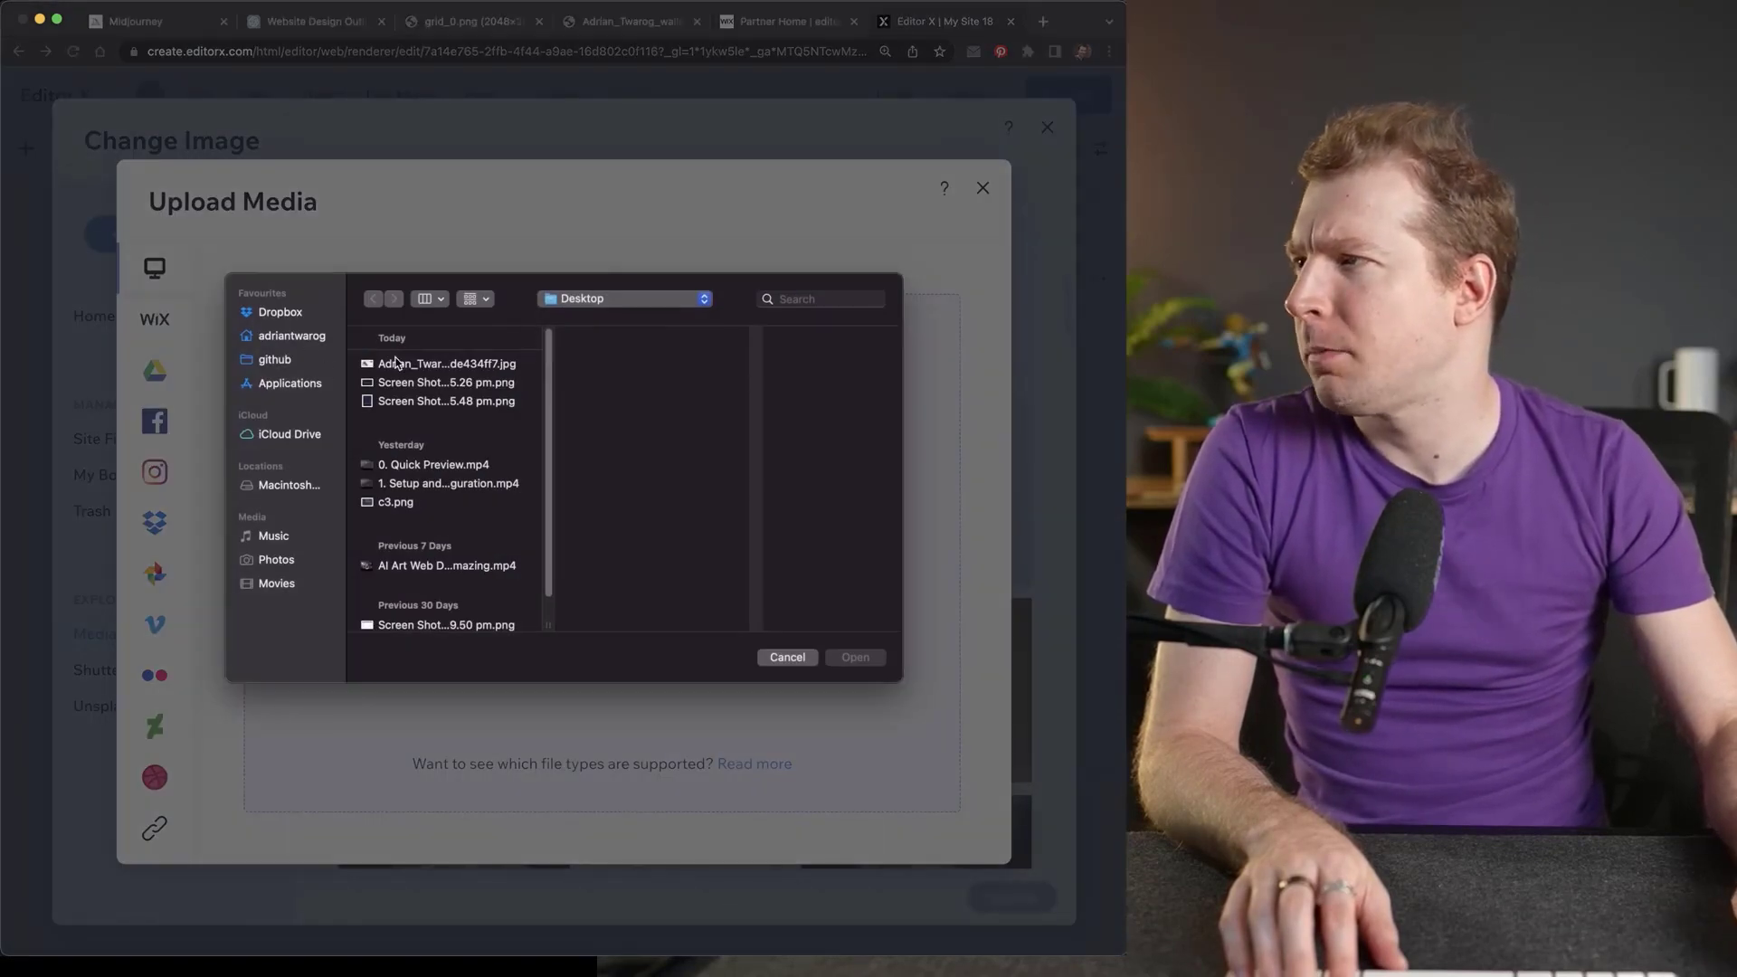
click(395, 362)
click(870, 658)
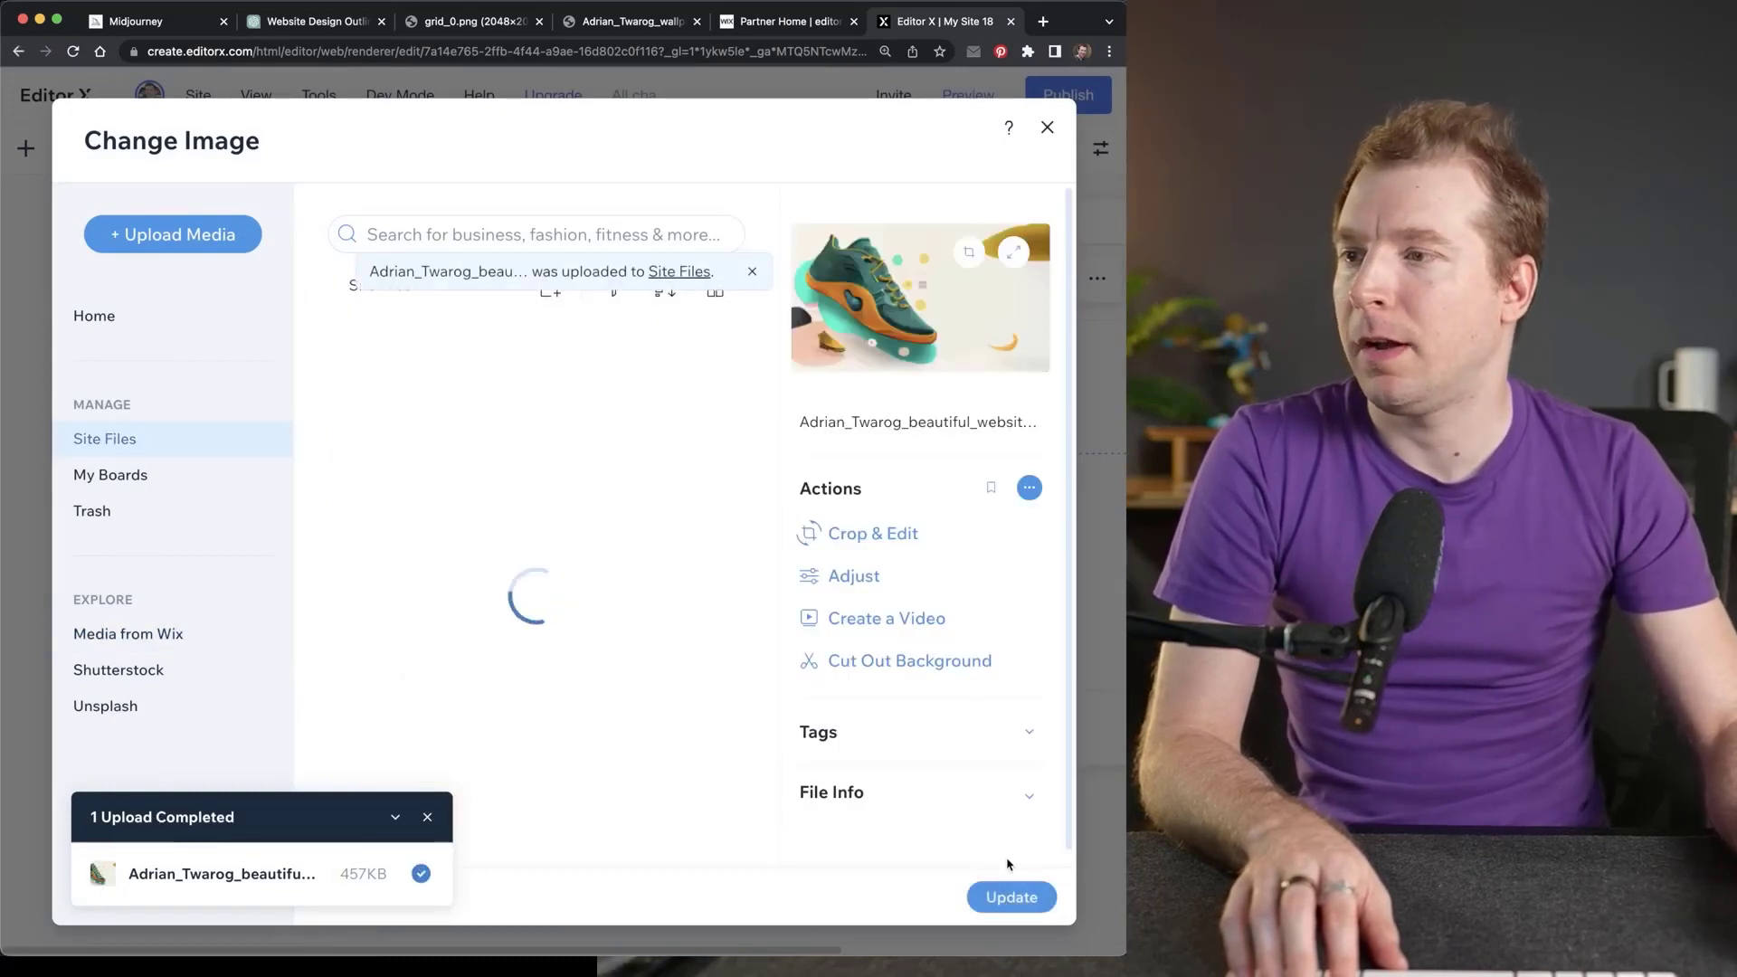
click(1008, 895)
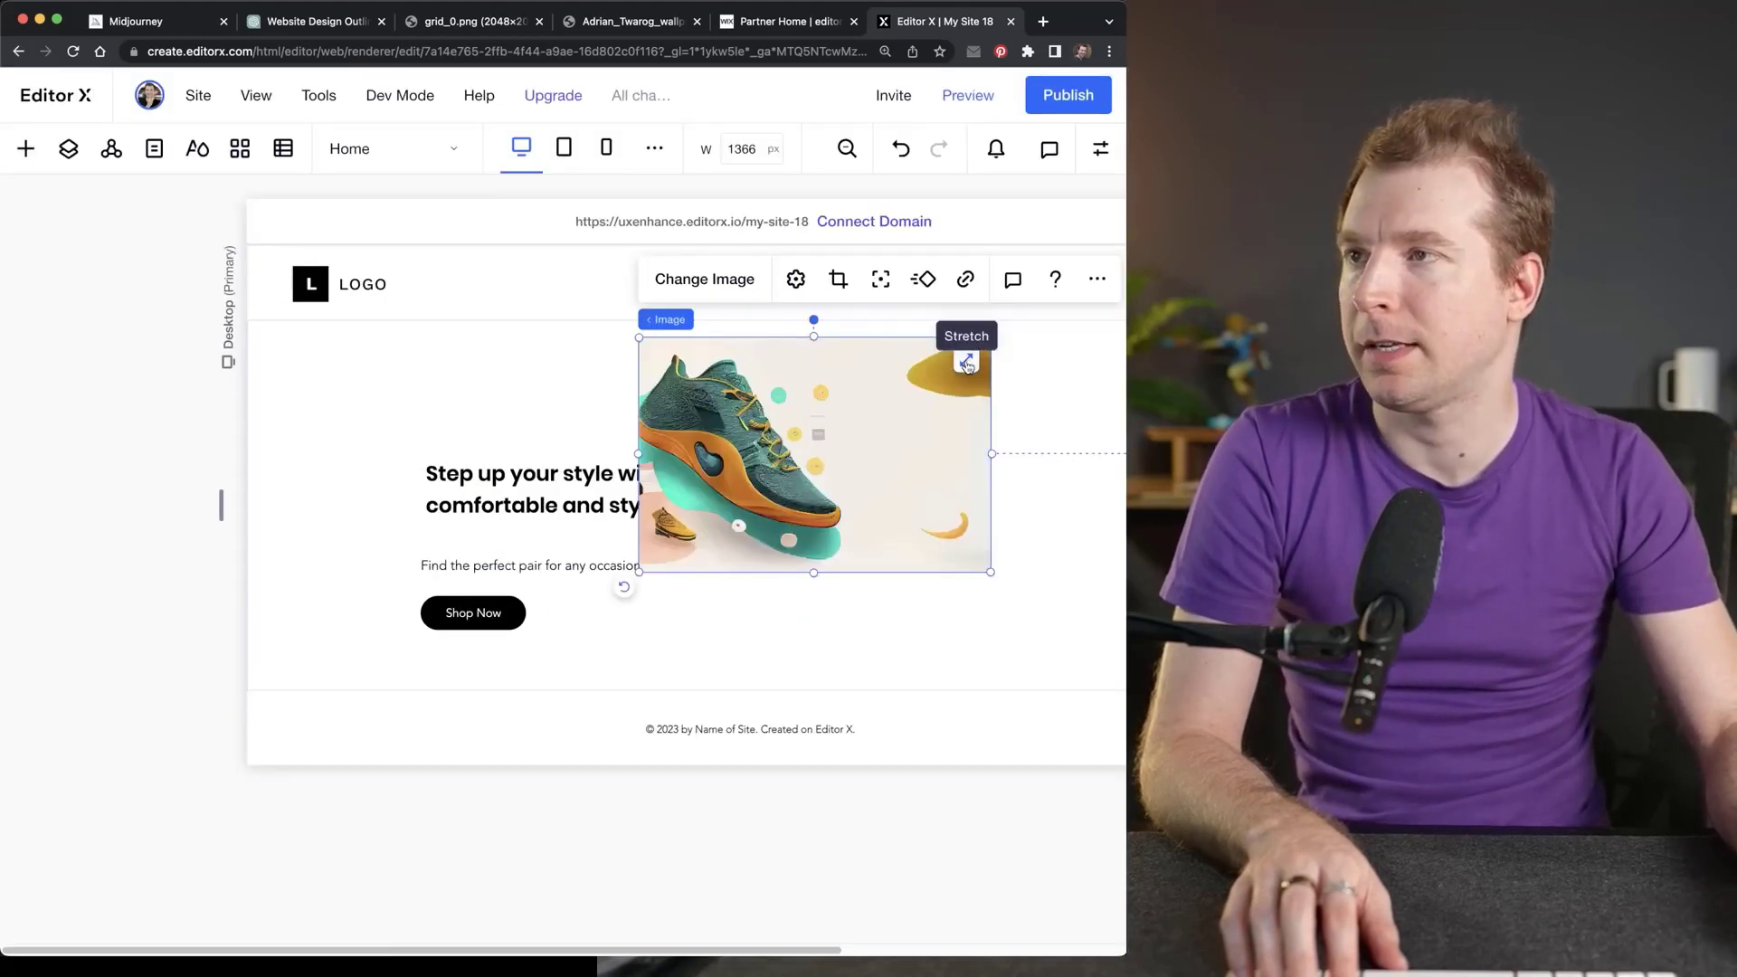
click(966, 363)
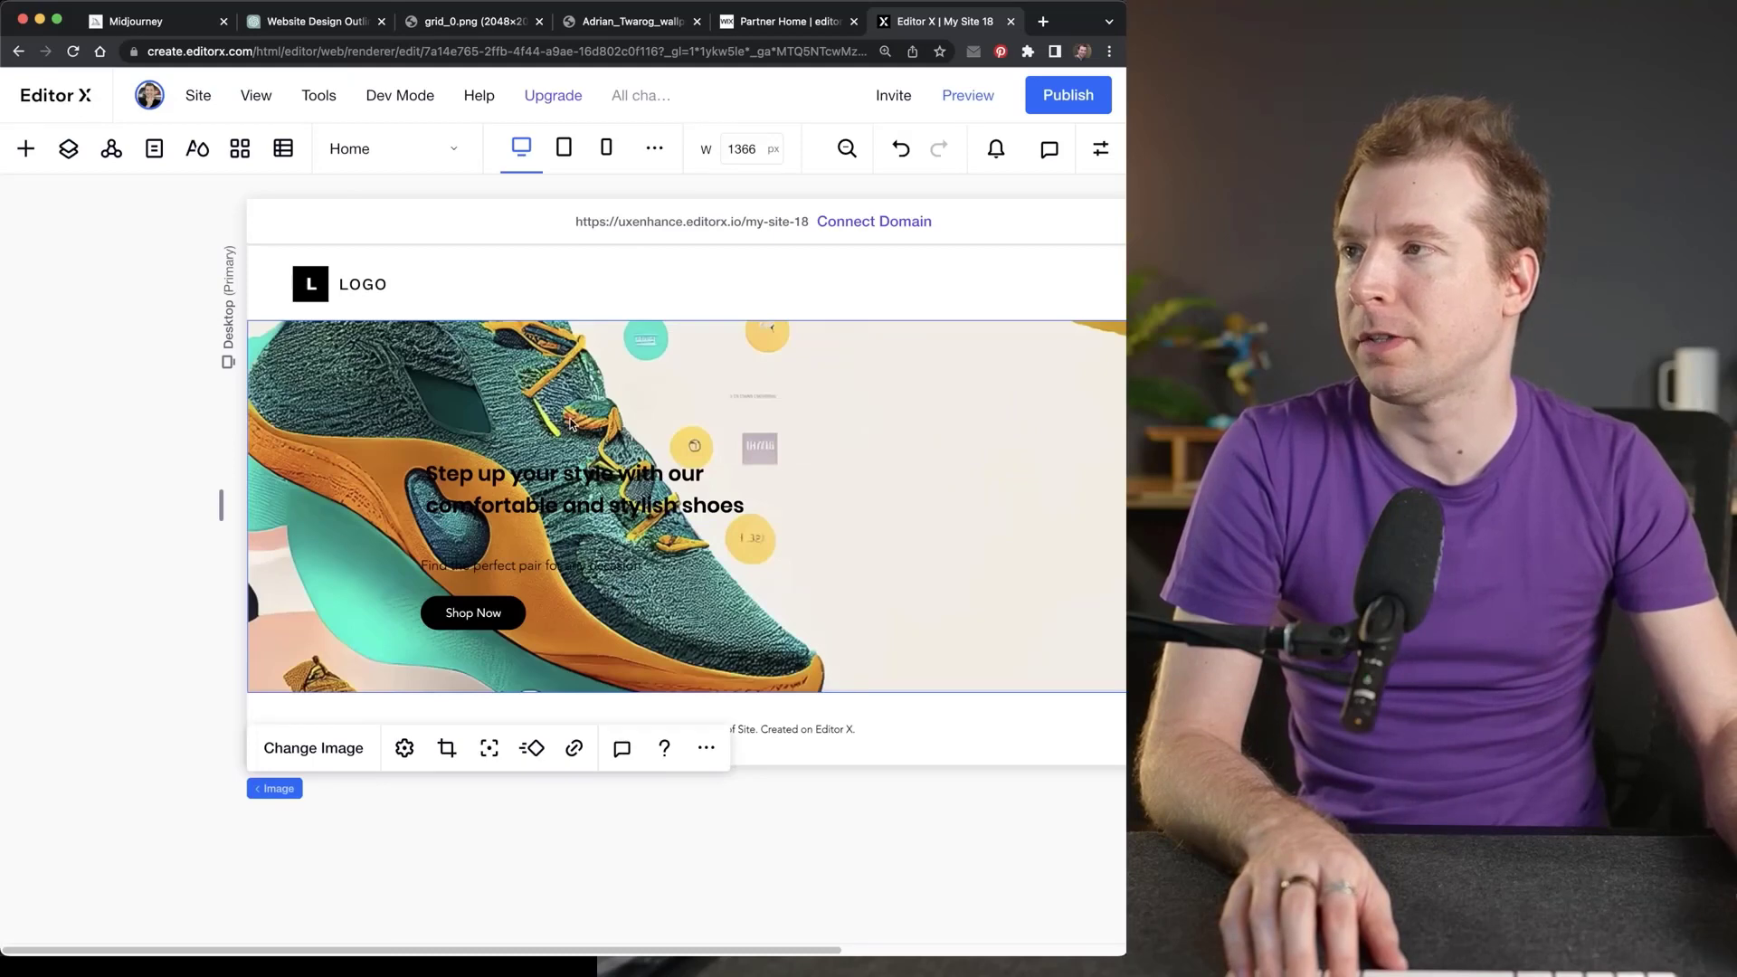
Move the headline, tagline and Shop Now button onto the empty background to the right of the shoe, stacked closely together.
drag(445, 950, 587, 953)
click(325, 489)
drag(325, 489, 717, 446)
click(309, 569)
drag(309, 569, 708, 493)
drag(291, 613, 691, 524)
click(653, 670)
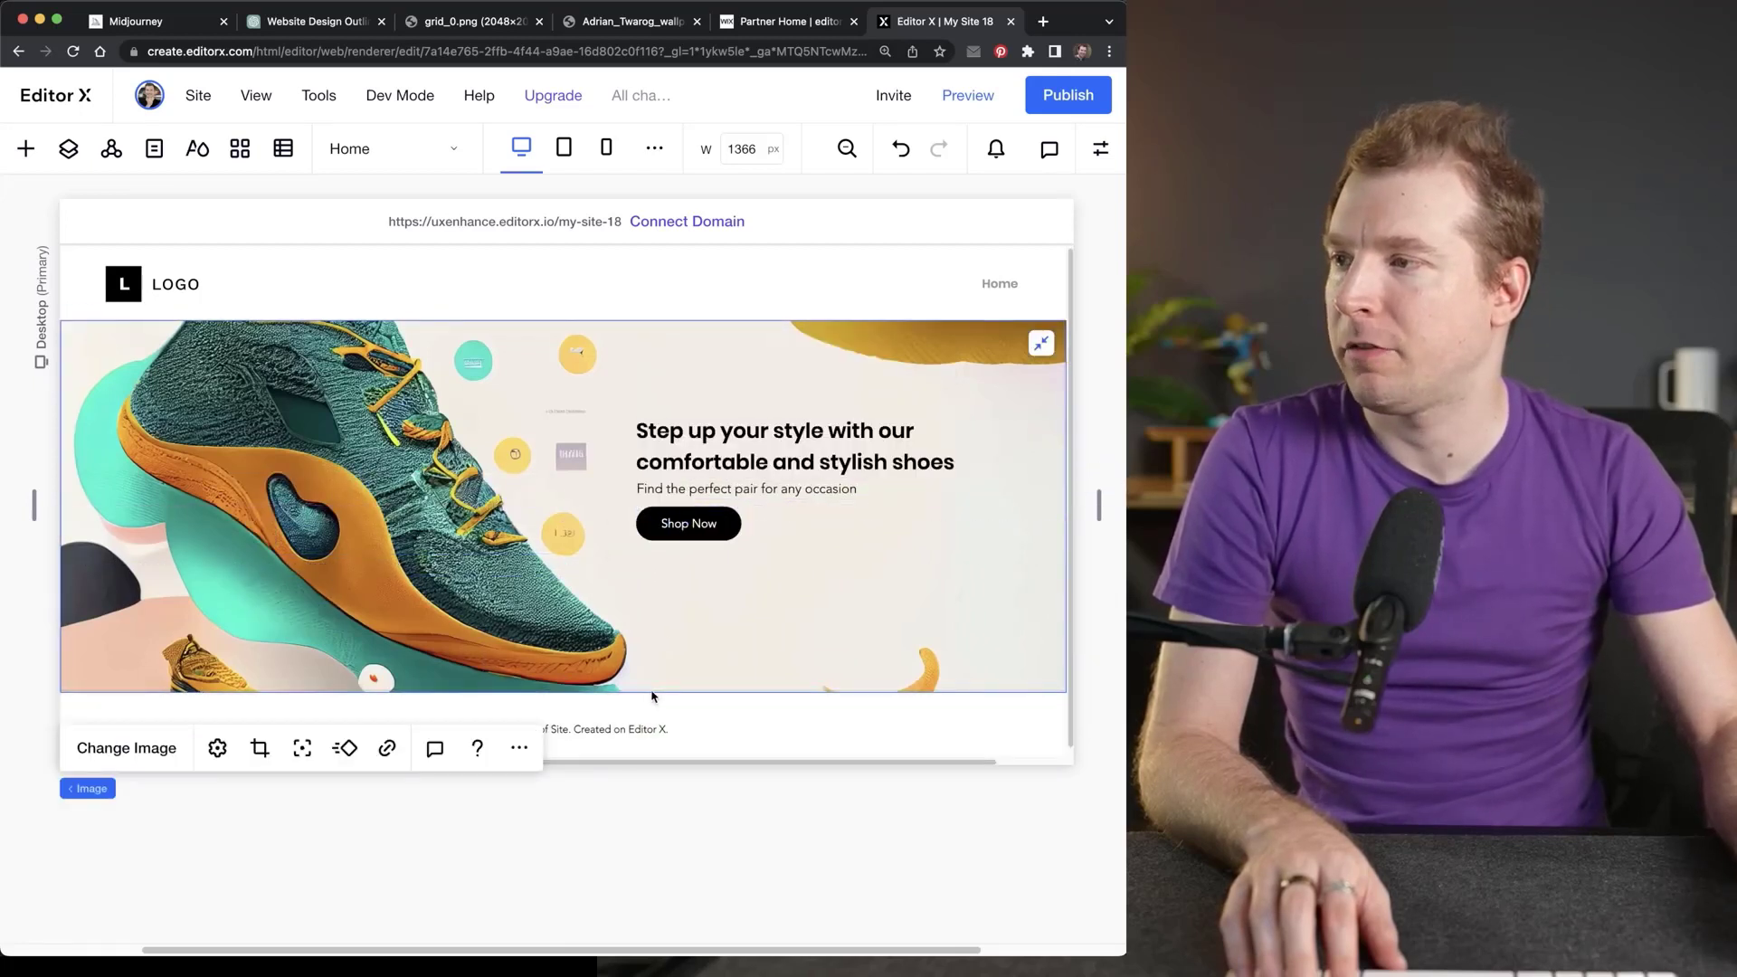
Select the hero section in the layers and extend its lower edge until the whole shoe fits.
click(73, 152)
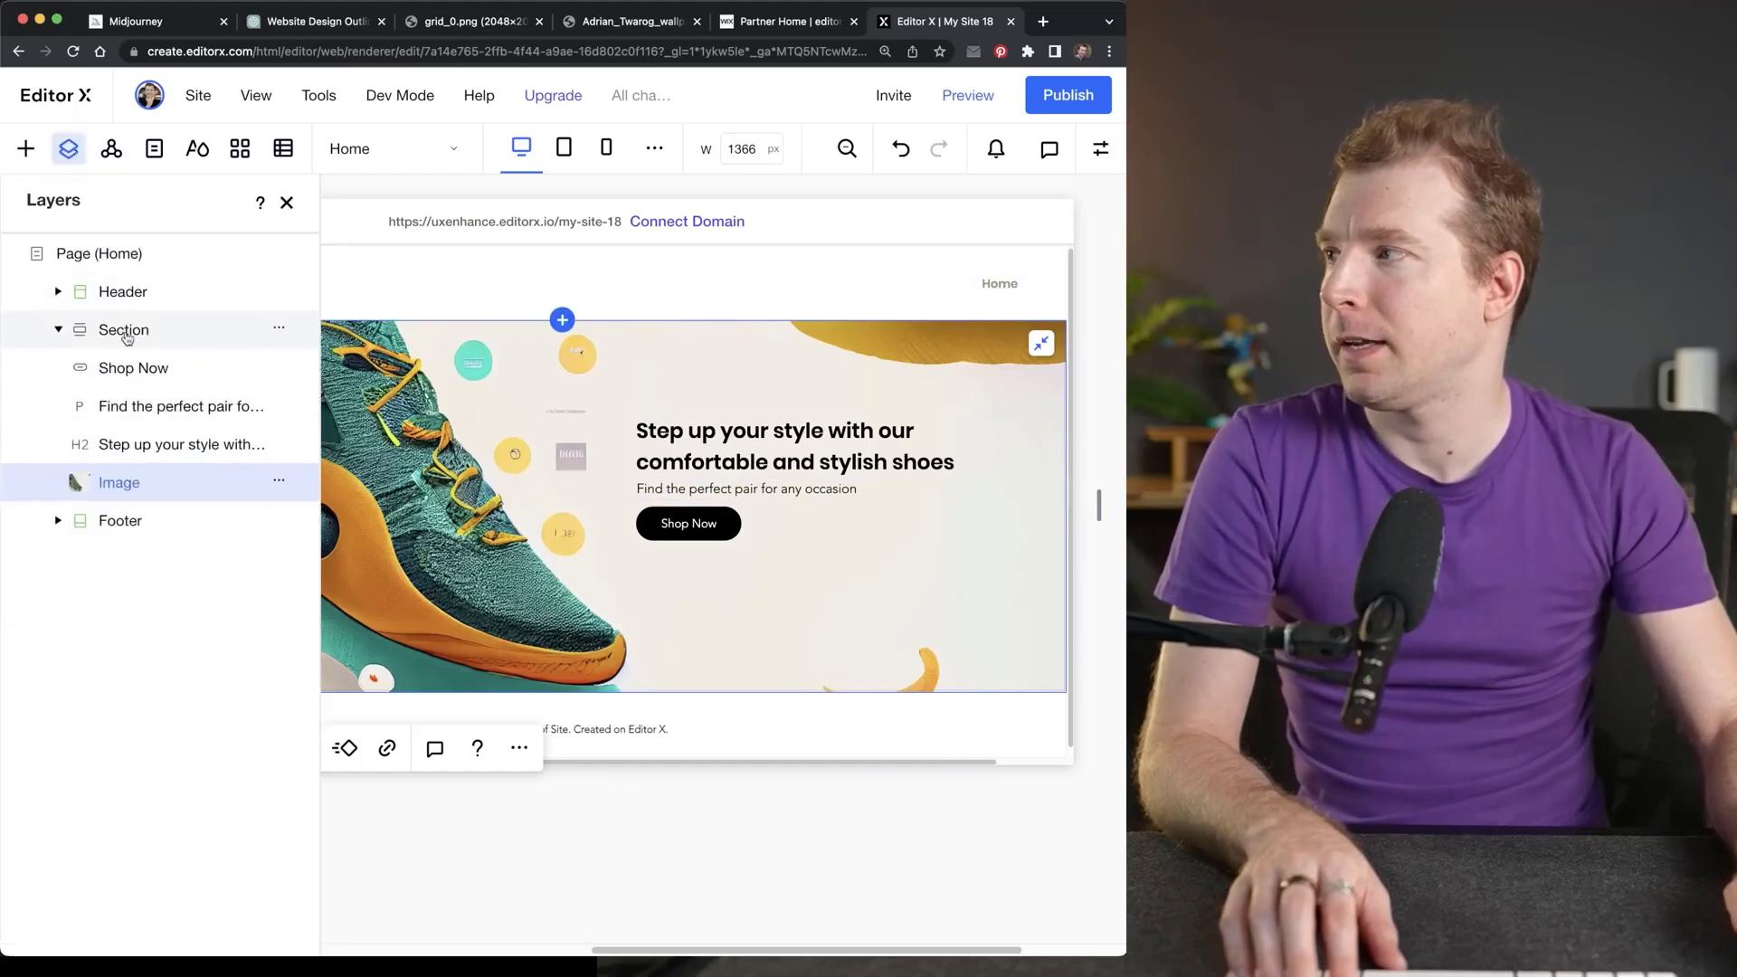
click(91, 329)
click(68, 149)
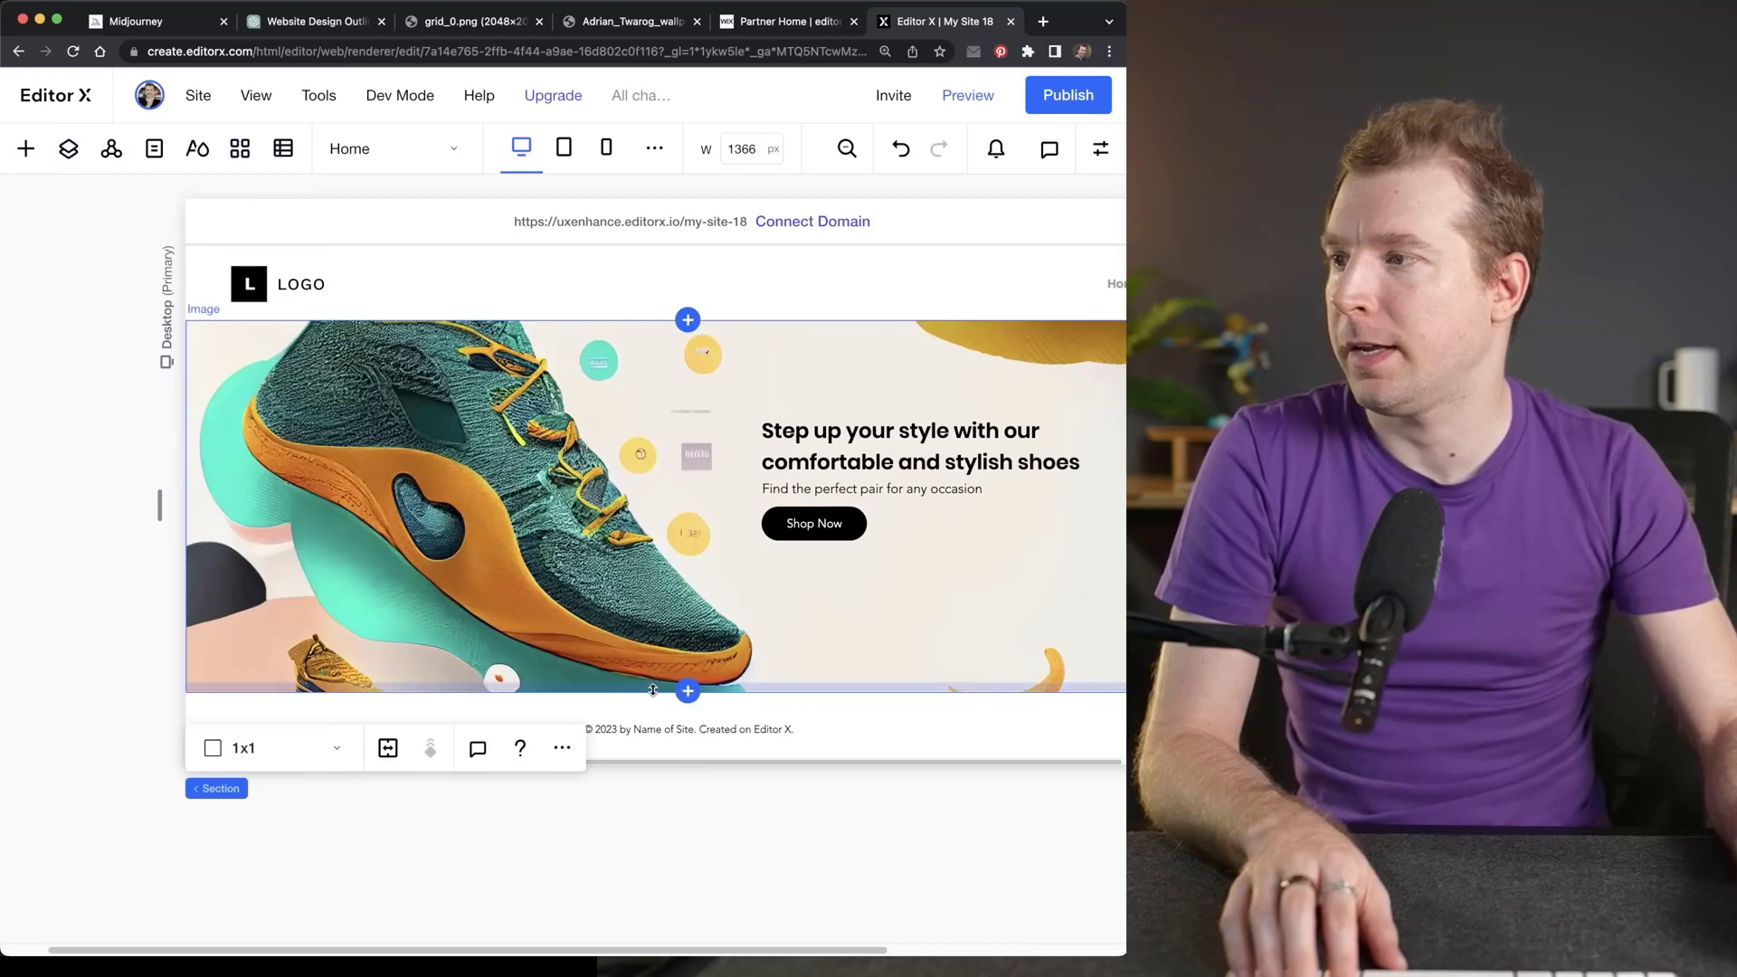
drag(685, 692, 688, 808)
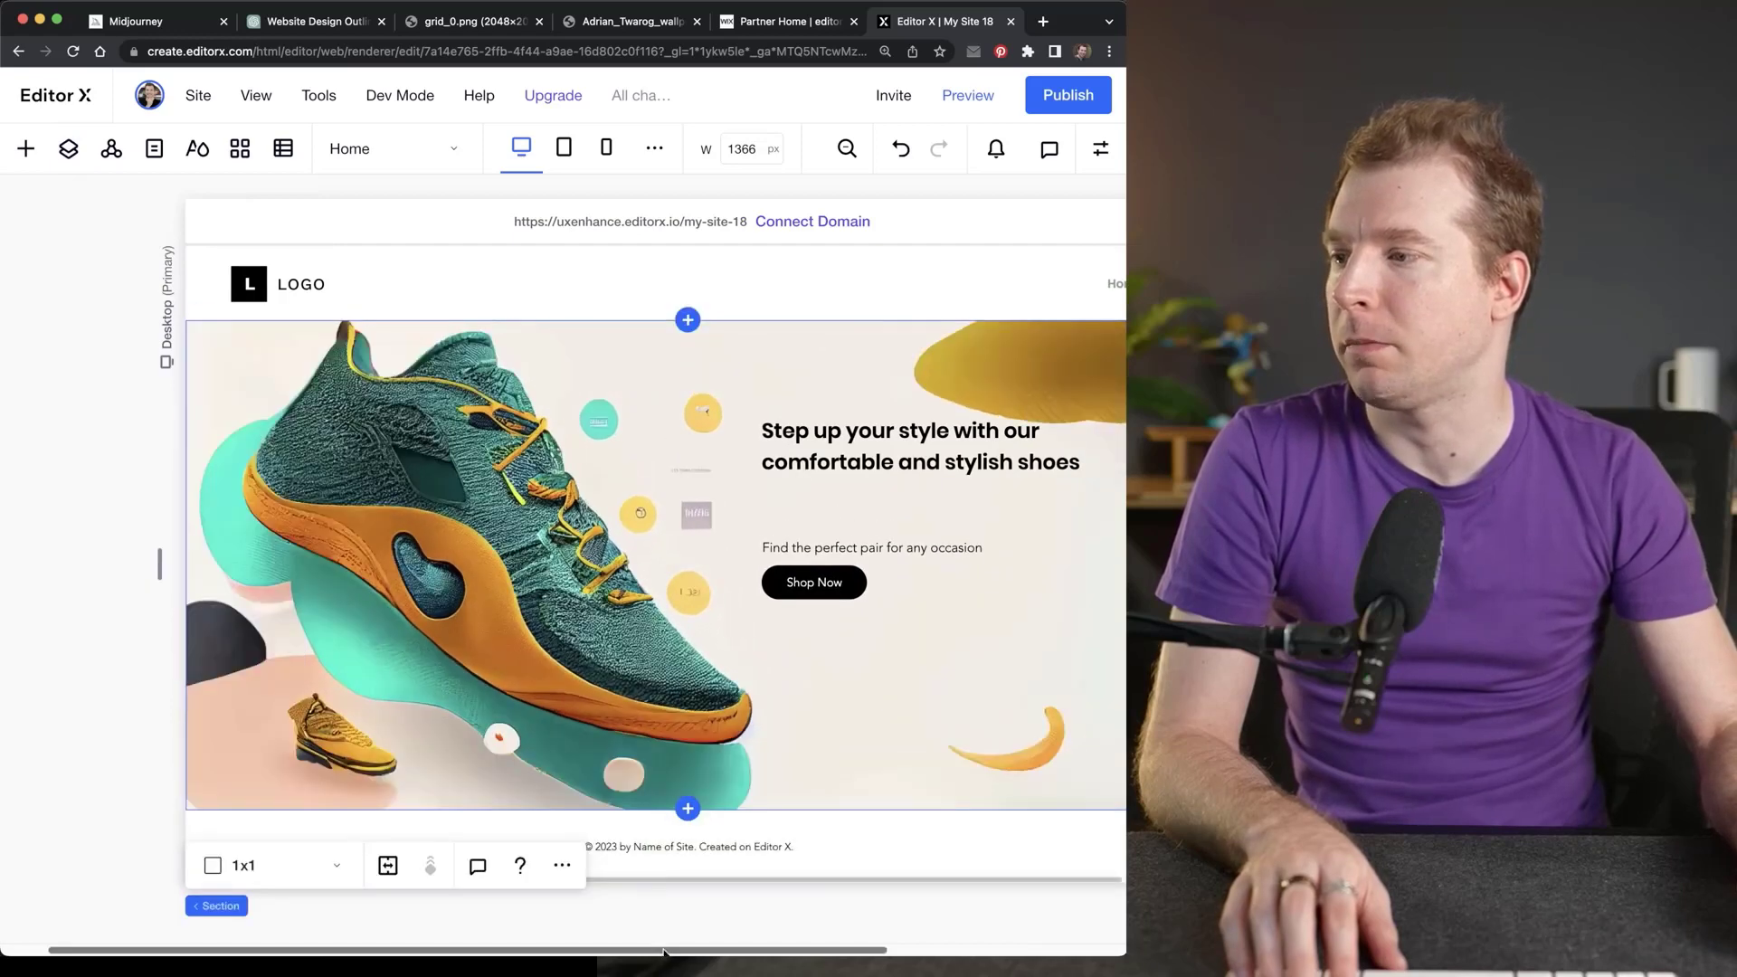
Move the headline down directly above the tagline and stack it together with the tagline and Shop Now button.
scroll(759, 366, right, 3)
drag(687, 440, 639, 494)
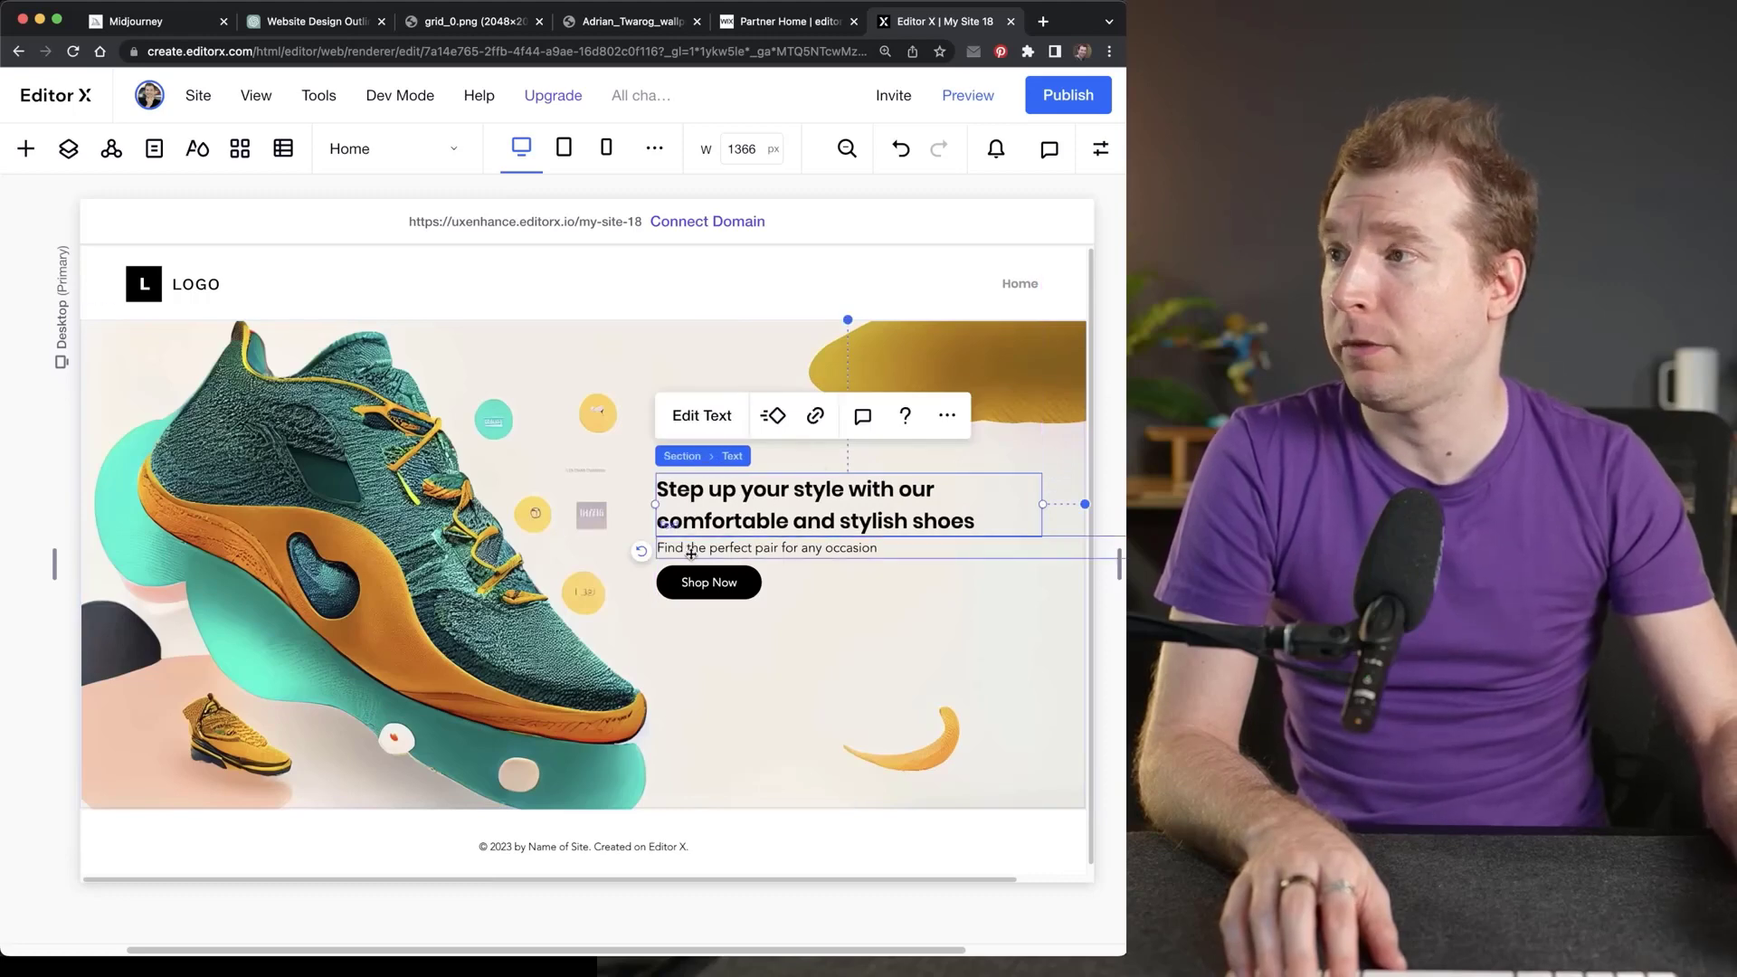
click(721, 582)
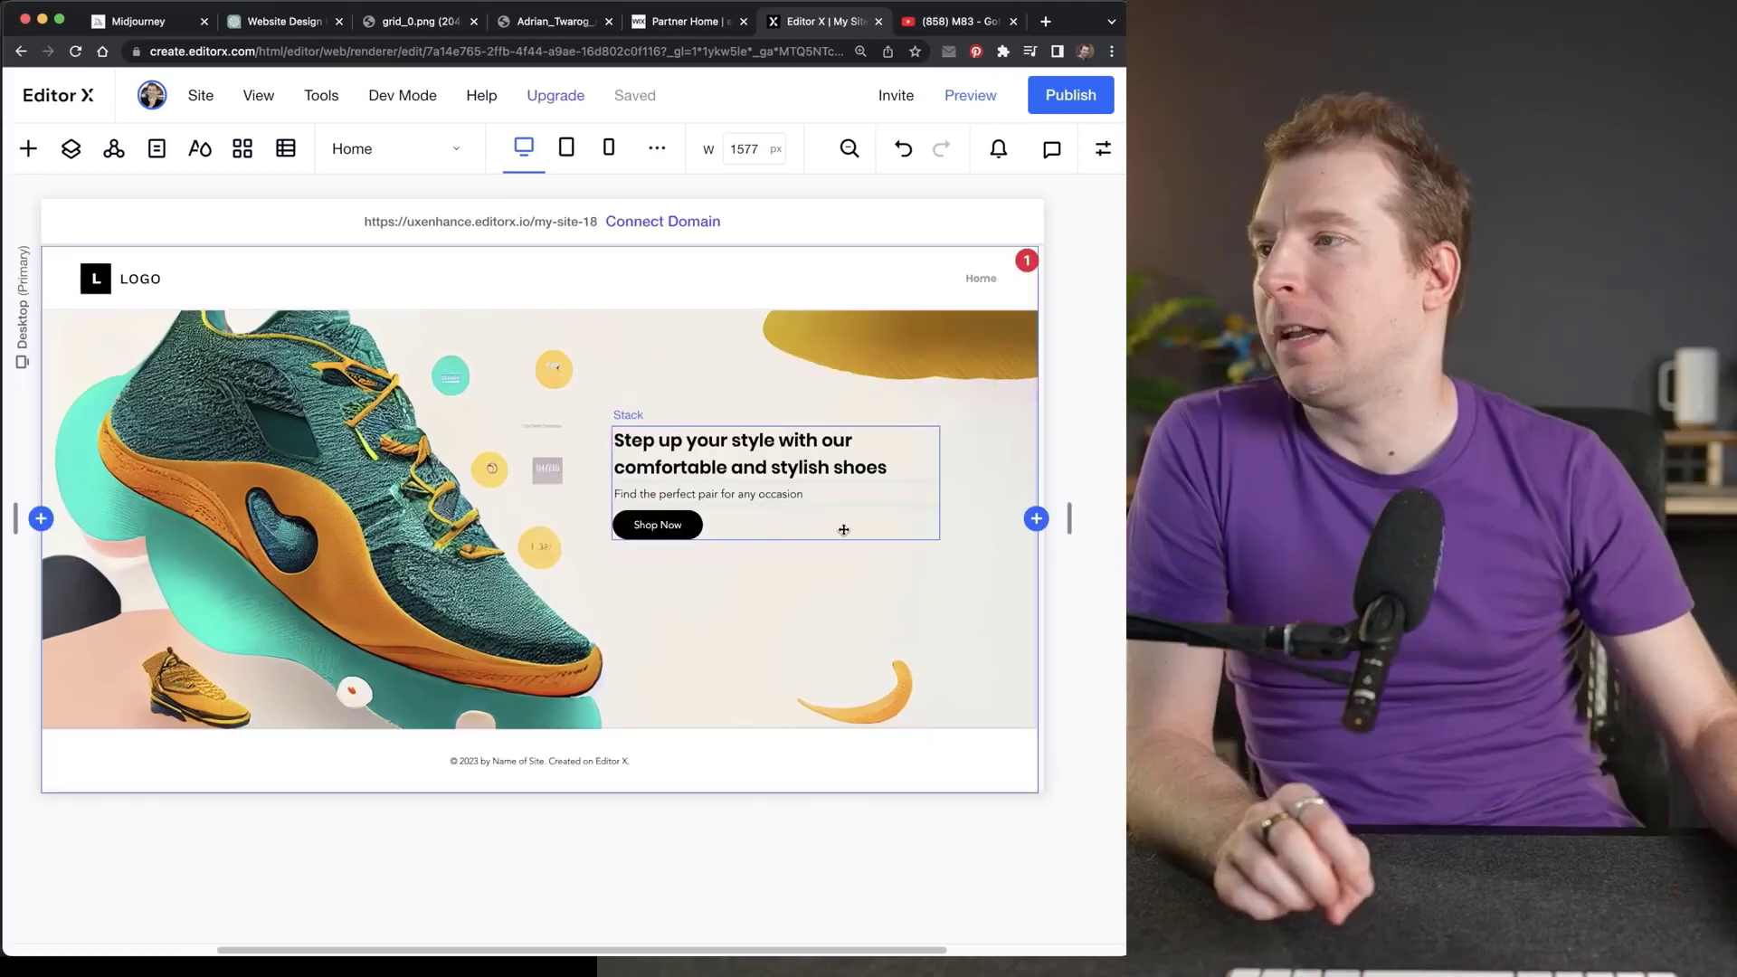
Select the hero image and narrow the desktop canvas to 1367 px to check how the hero section adapts.
click(841, 532)
click(903, 570)
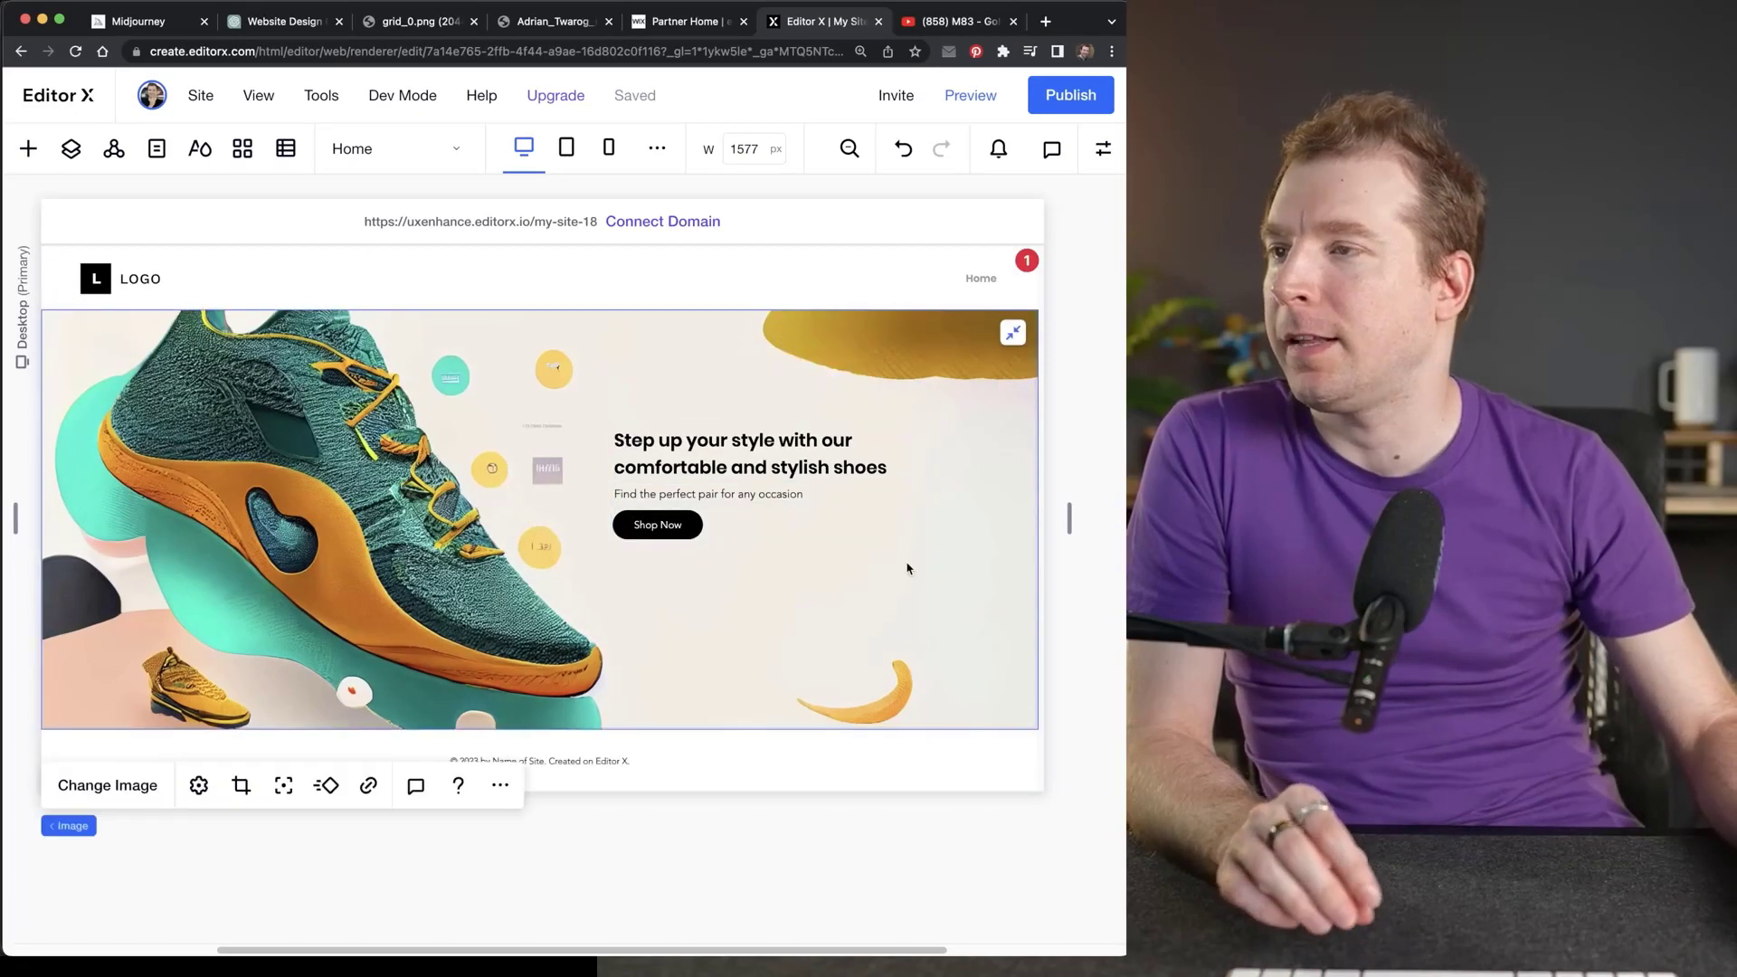
drag(1074, 516, 830, 516)
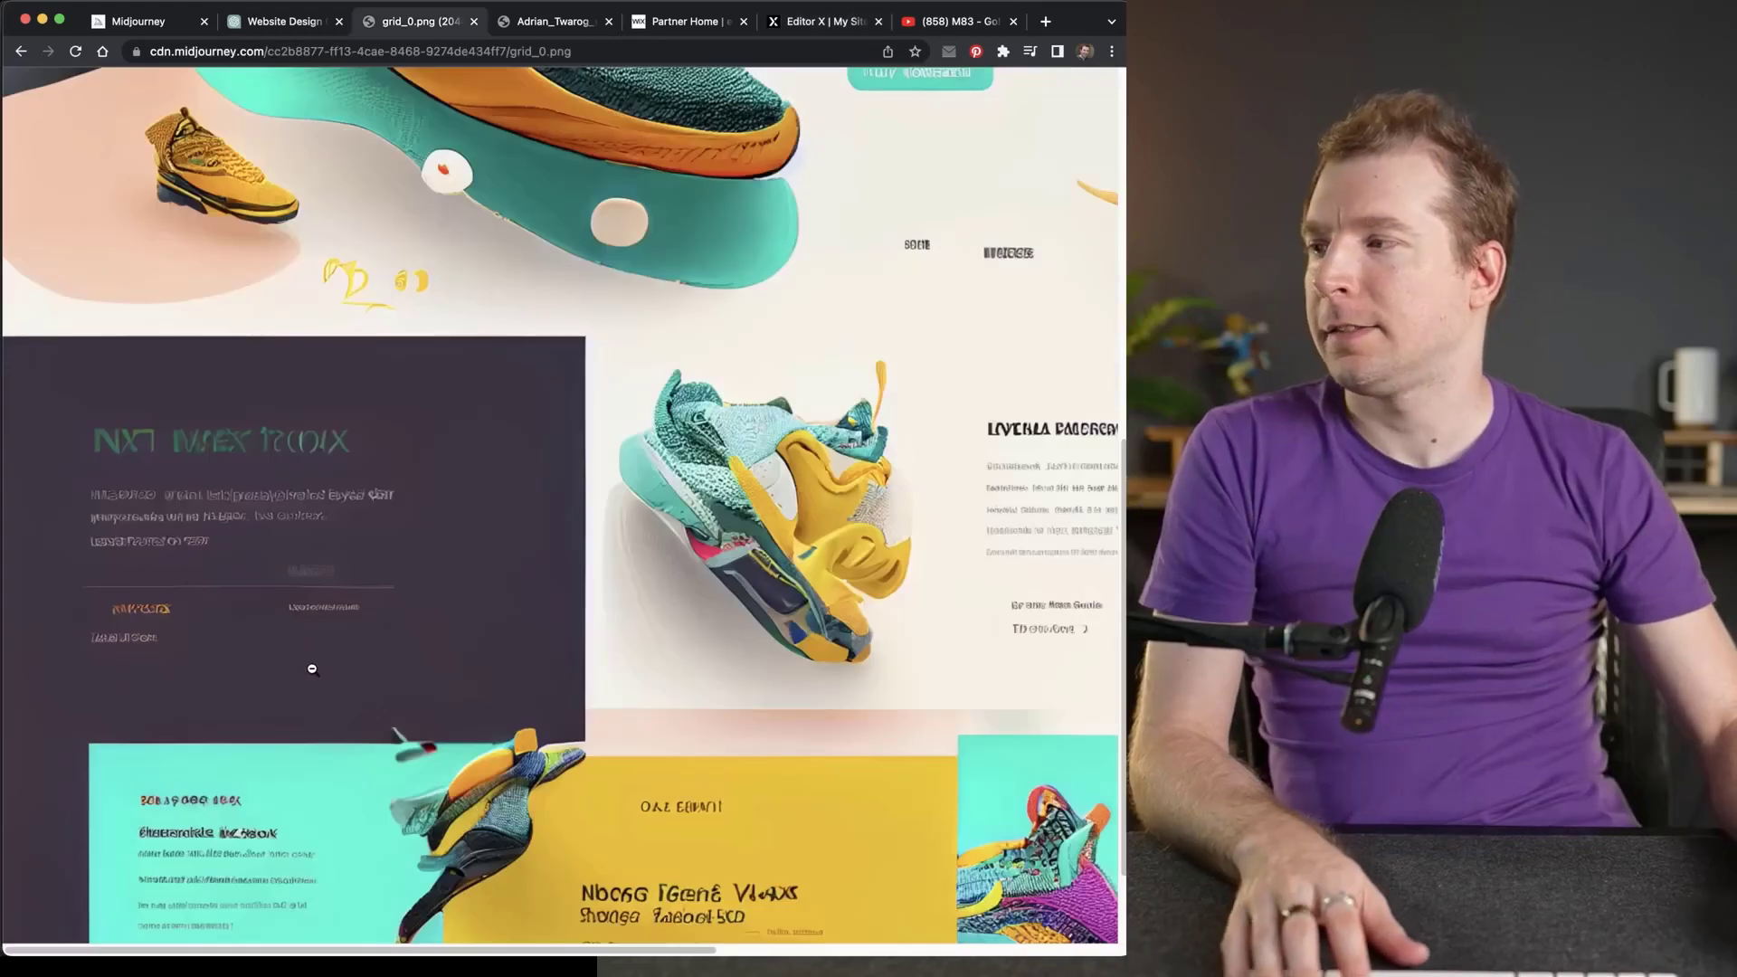
Check the layout below the hero in the Midjourney mockup, and add a blank section beneath the hero in Editor X.
scroll(488, 697, down, 1)
click(359, 651)
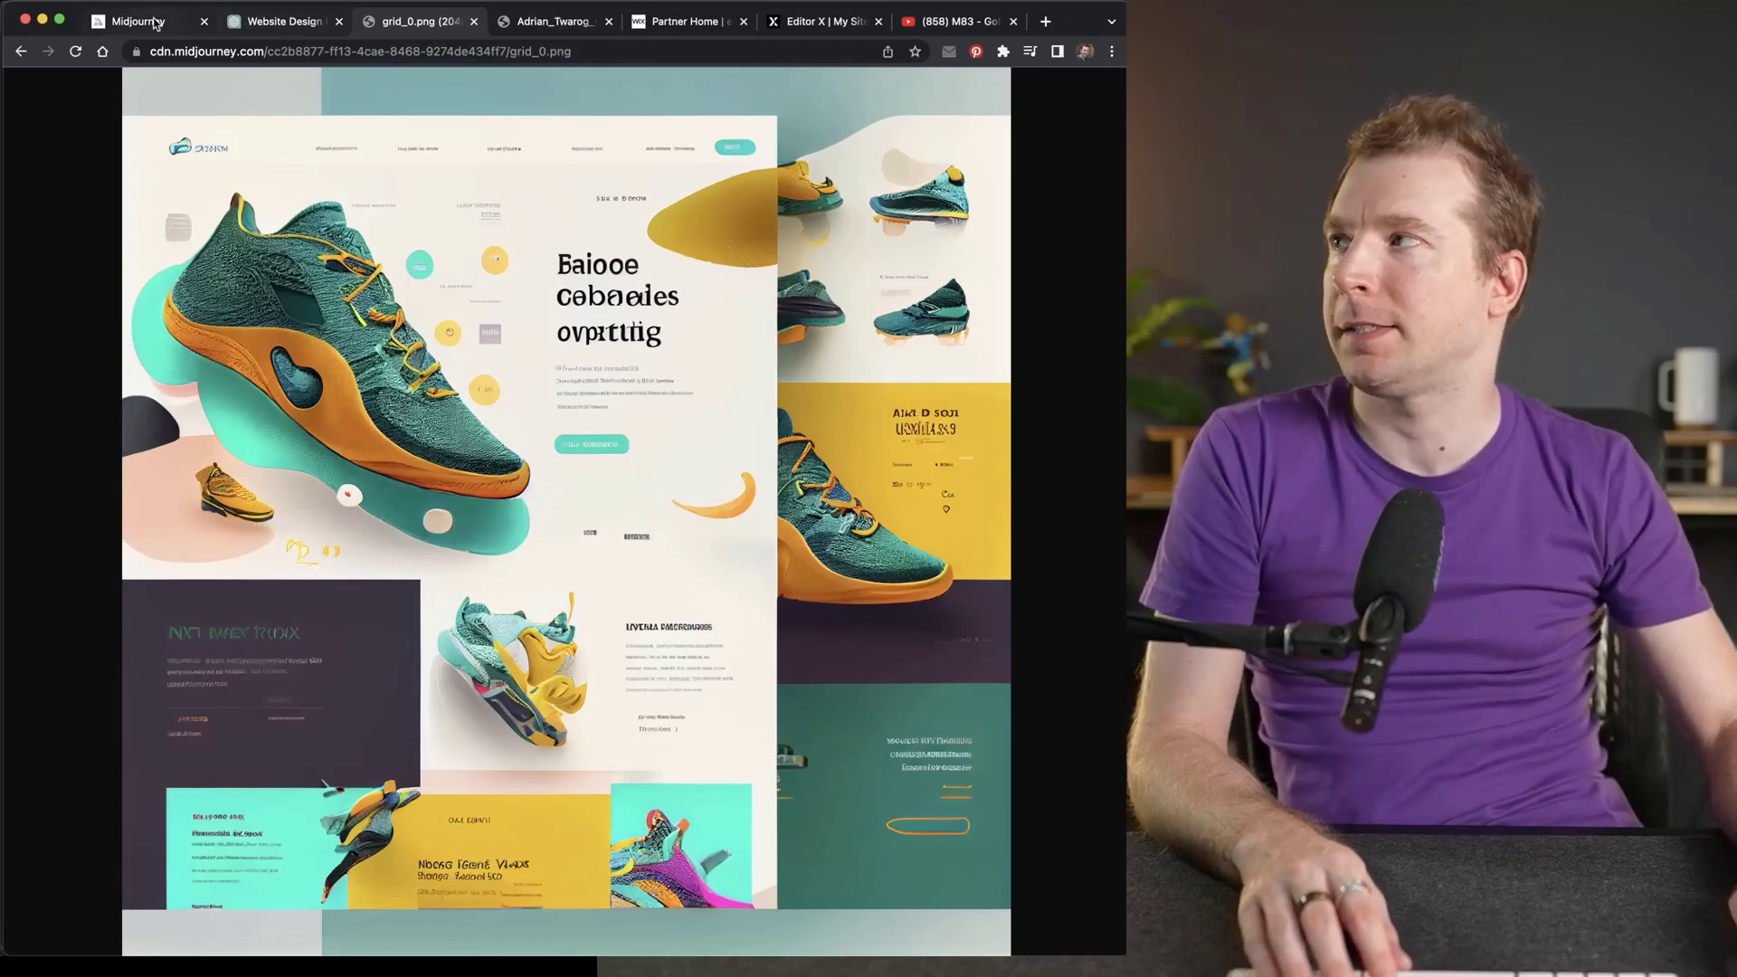
click(835, 26)
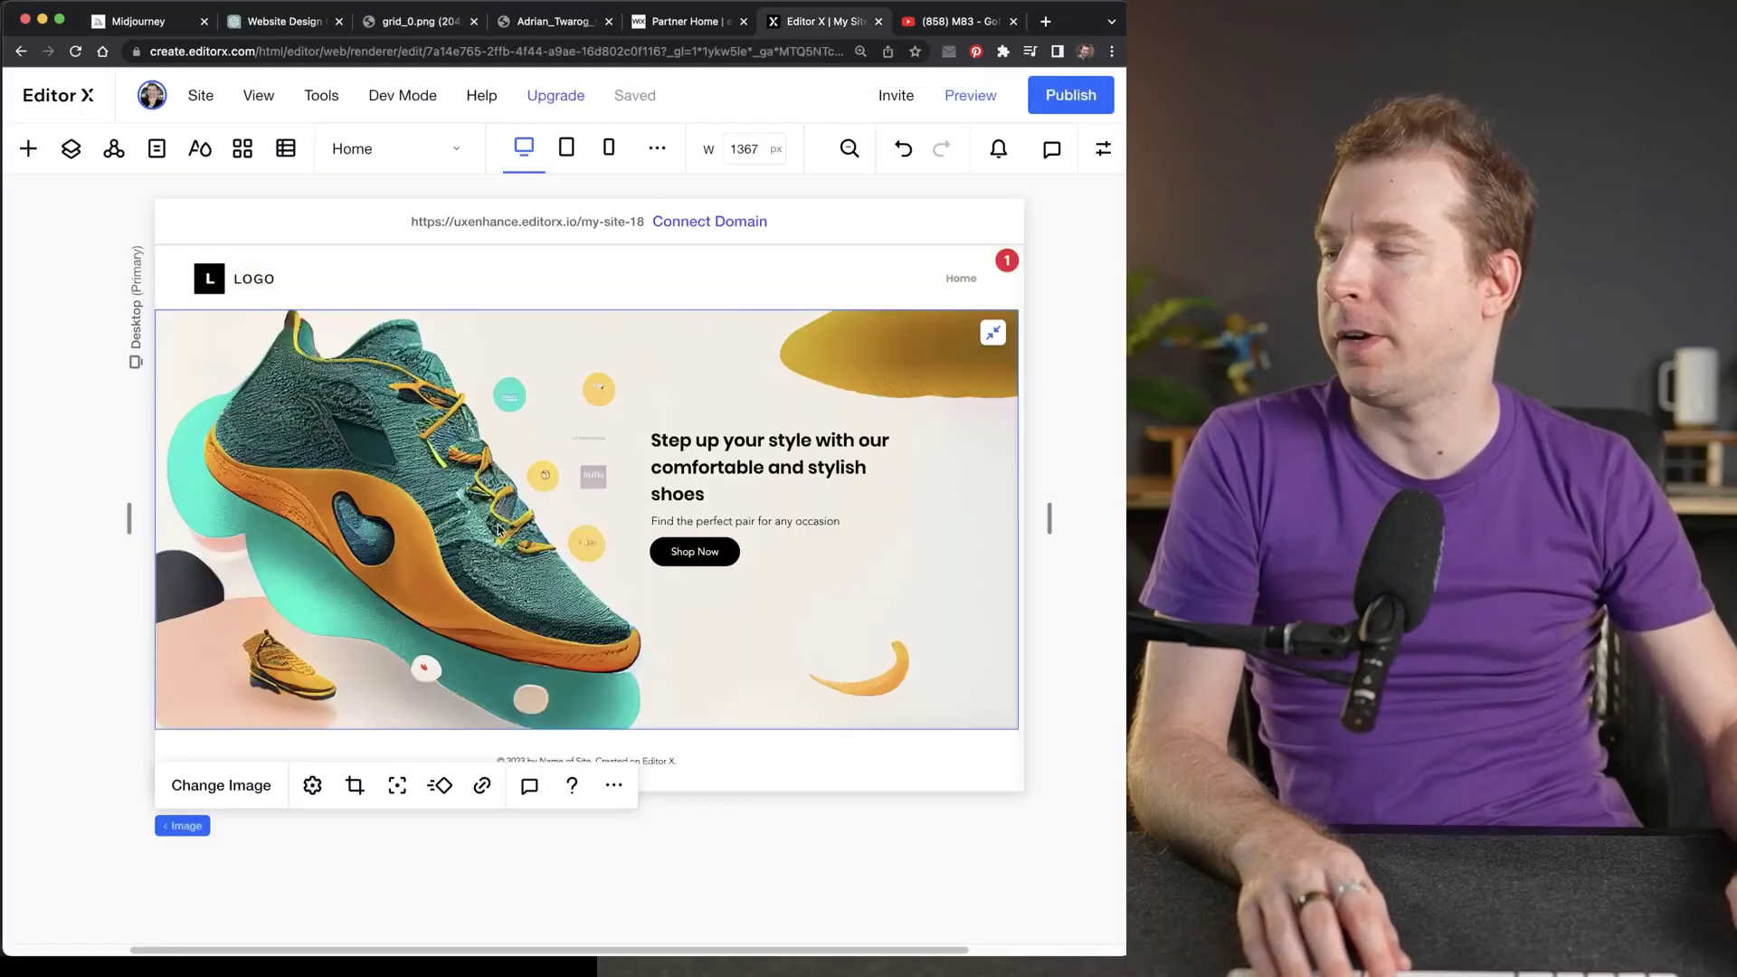
click(586, 730)
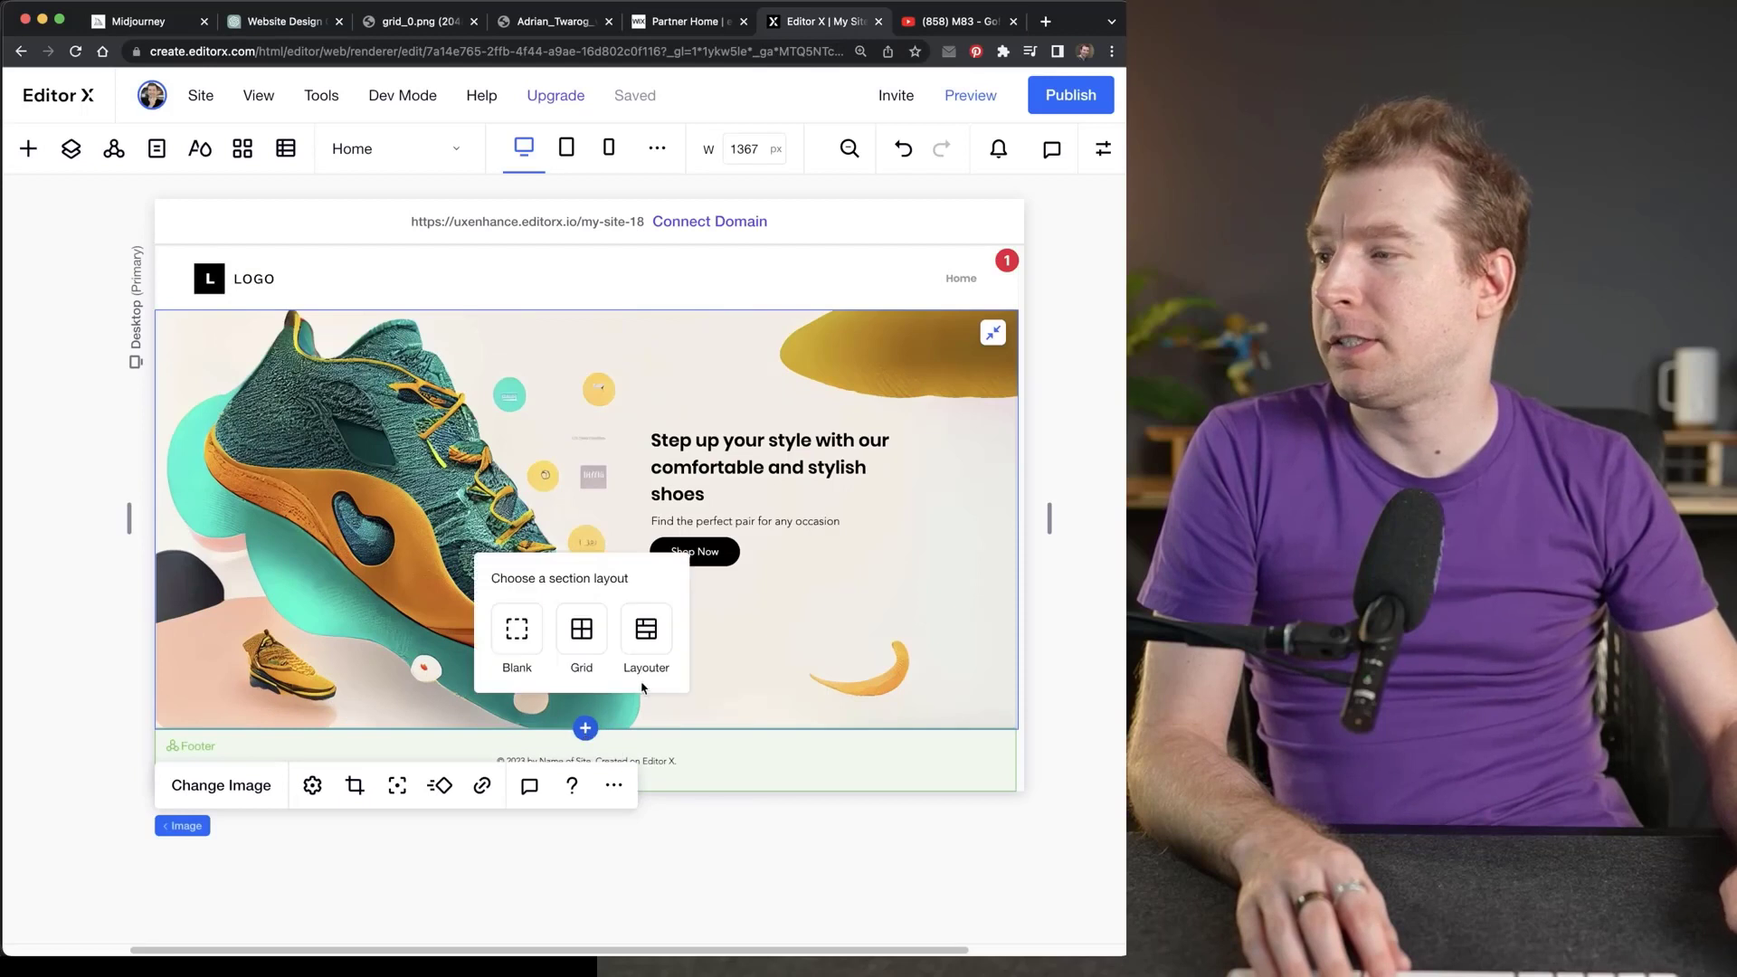
click(517, 630)
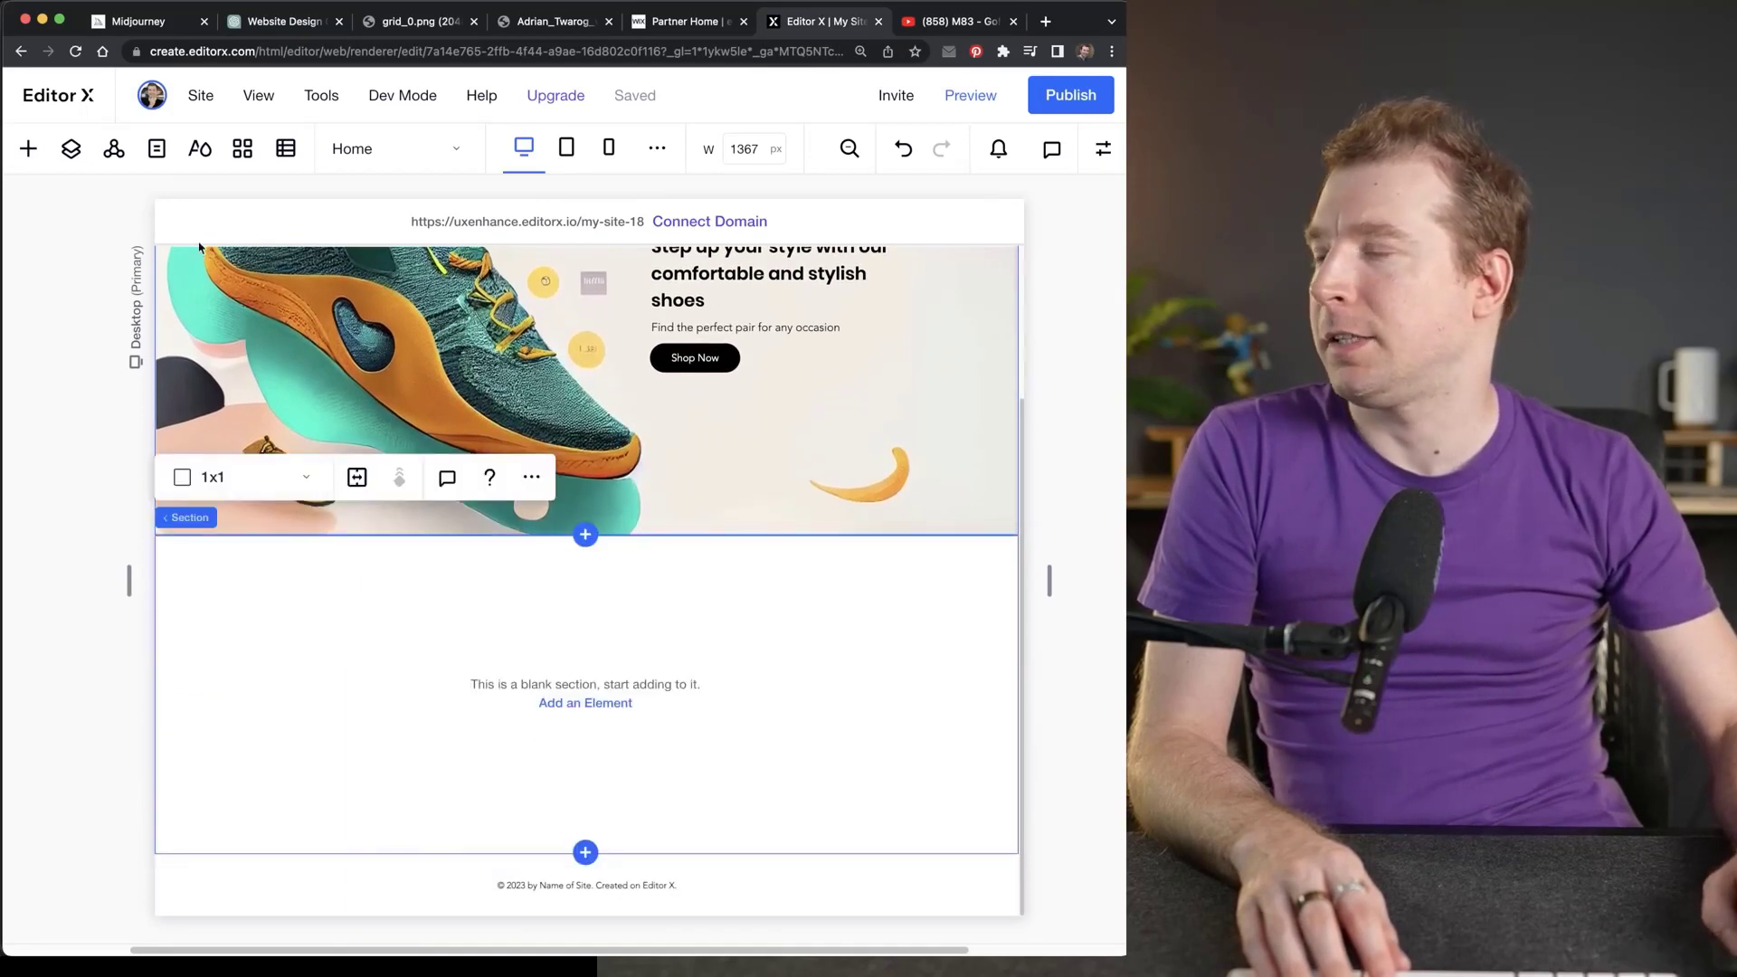
click(28, 149)
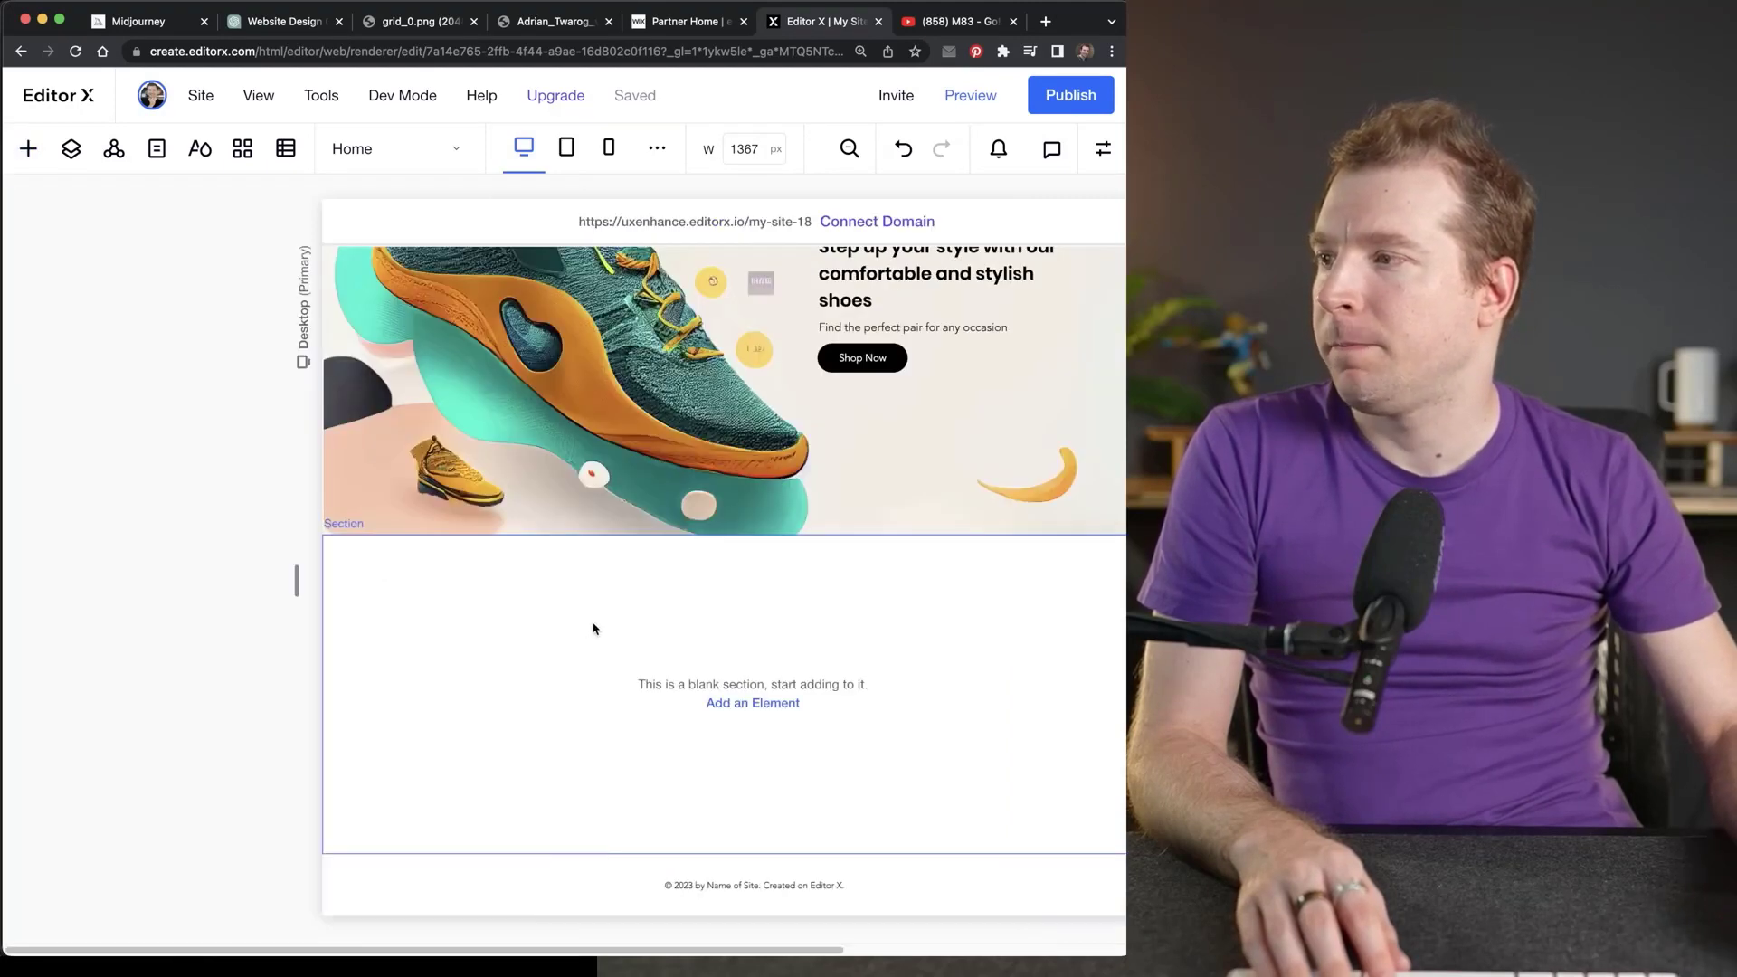
scroll(560, 620, right, 3)
click(523, 611)
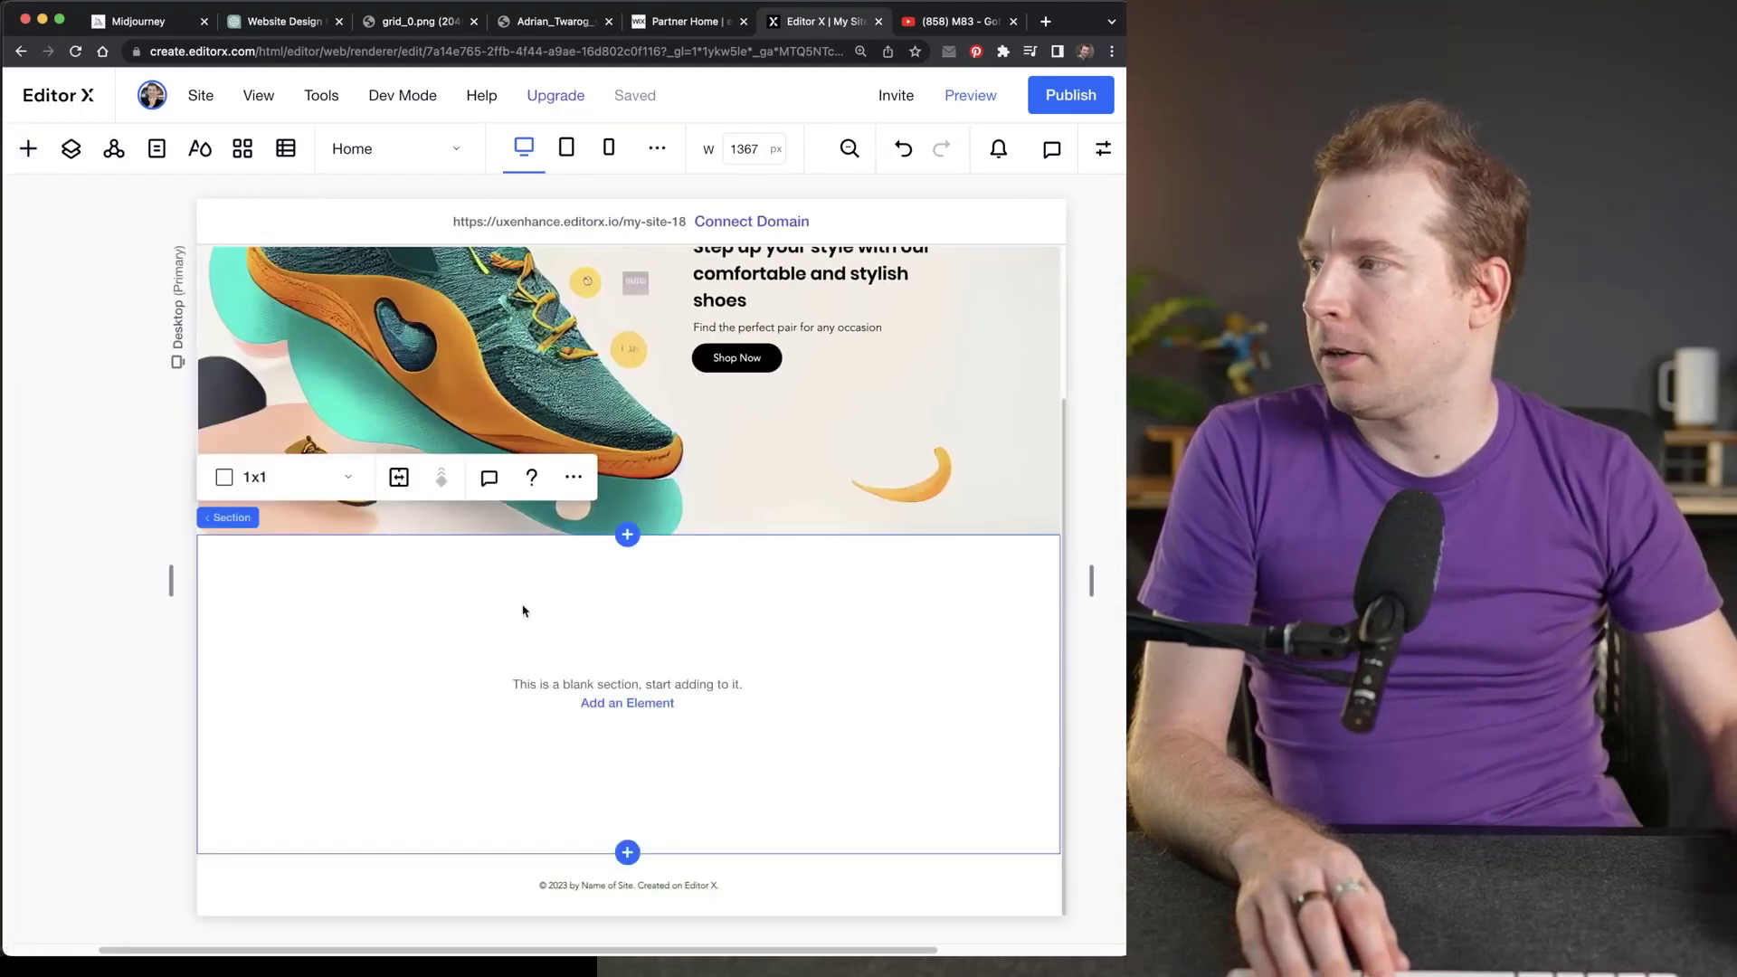
key(super+z)
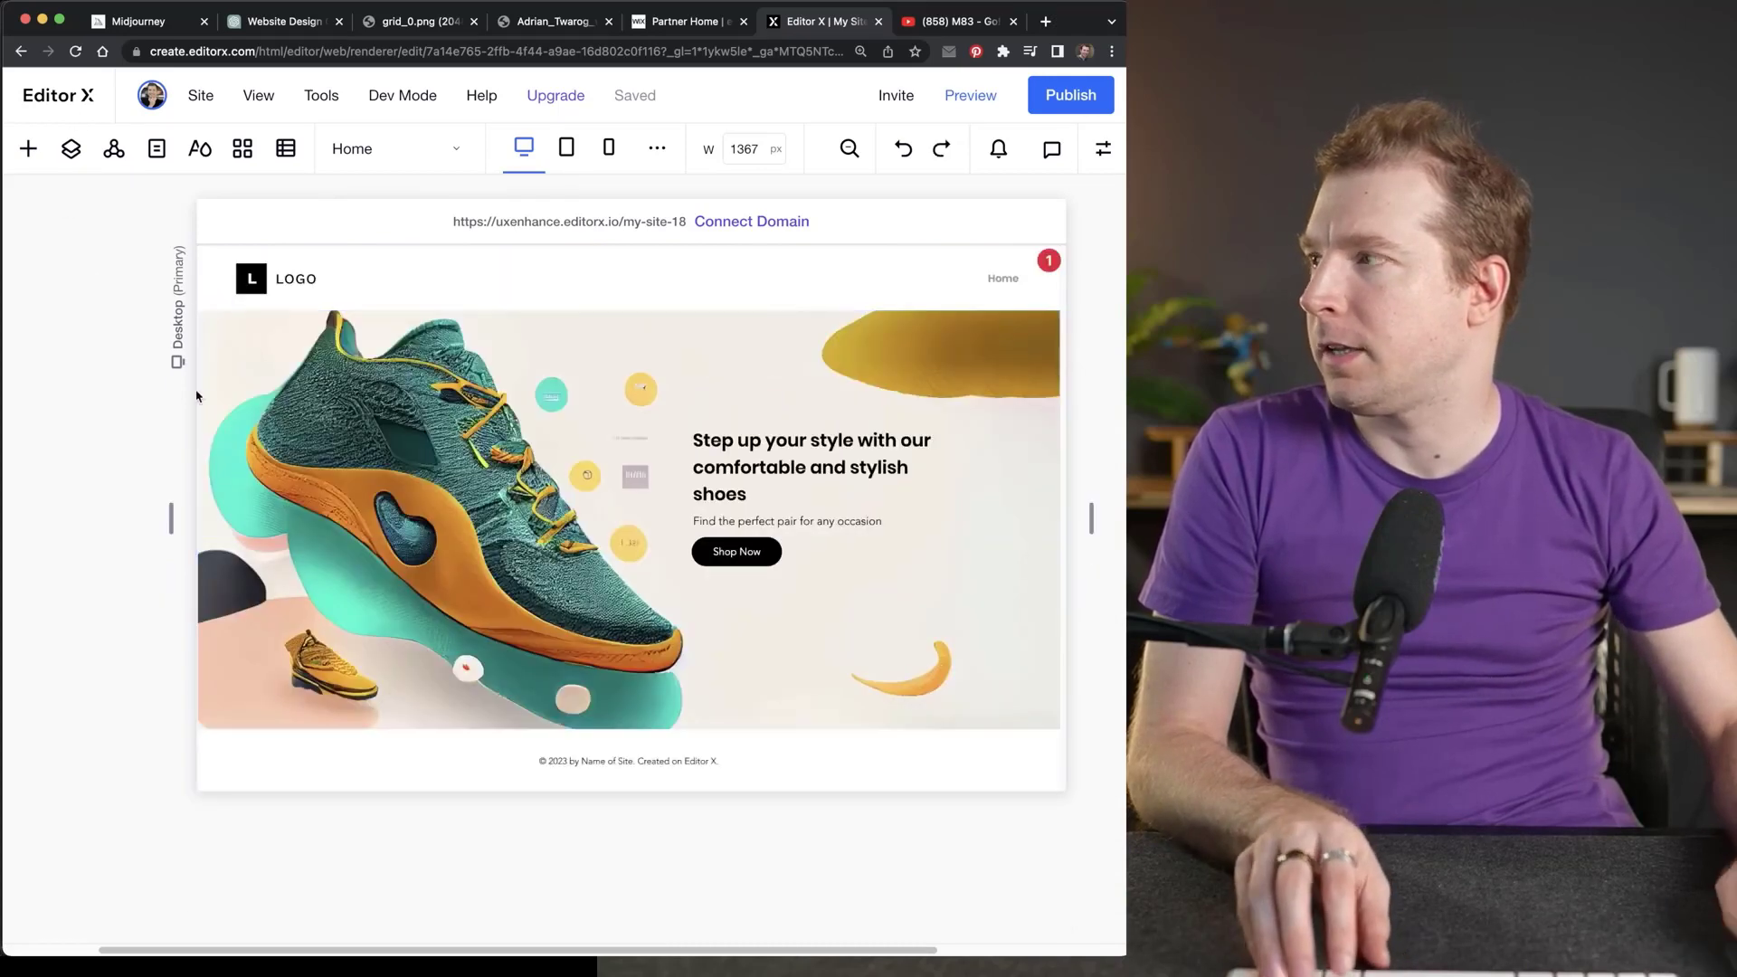
key(super+shift+z)
Place a container element in the new blank section below the hero.
click(28, 148)
drag(384, 542, 690, 814)
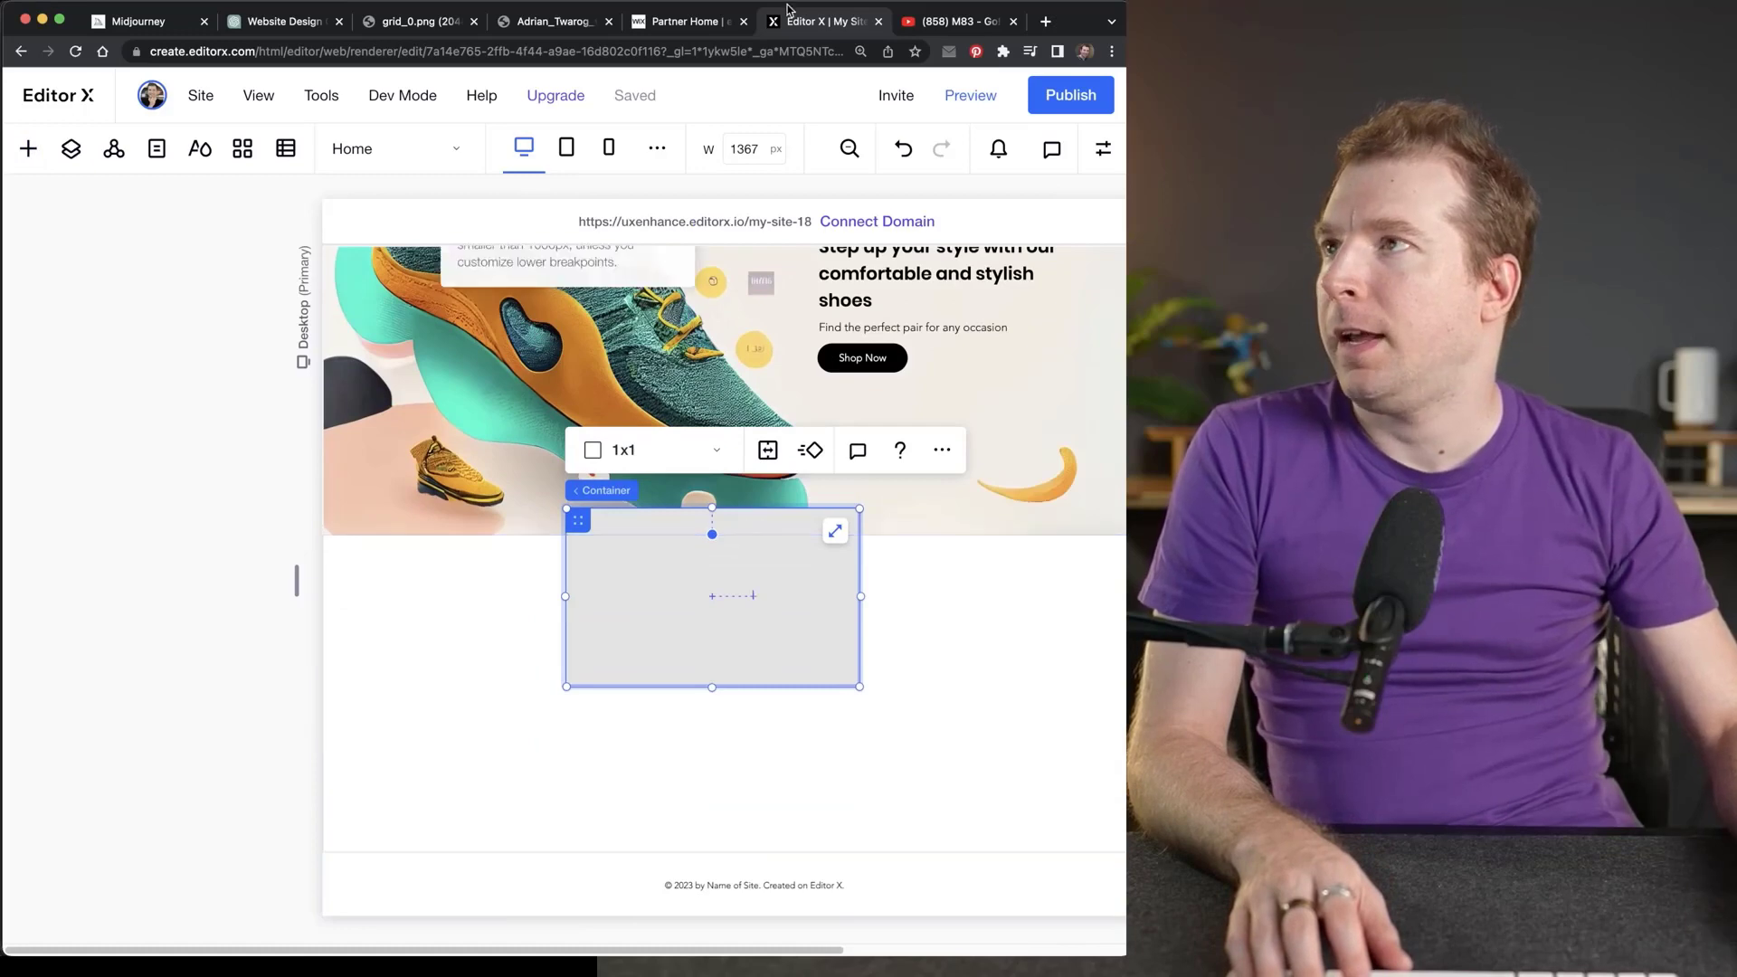
Close the unneeded shoe picture and Partner Home pages and switch to the Midjourney image grid_0.png.
click(550, 22)
key(super+w)
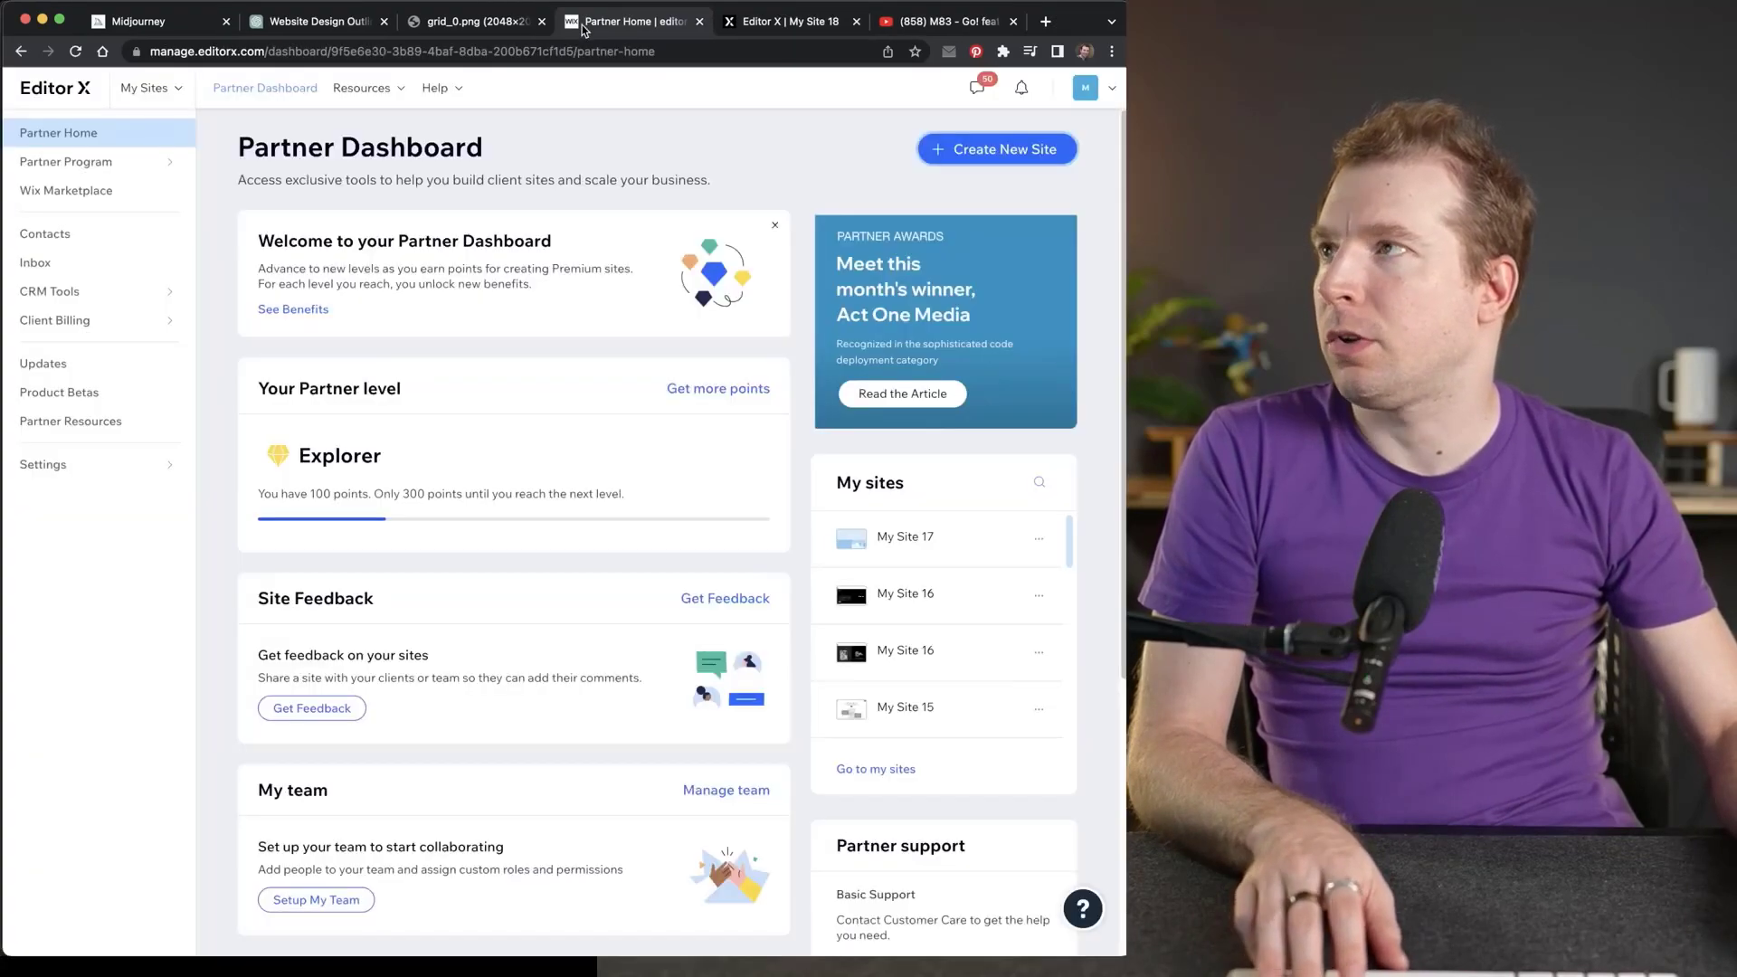
key(super+w)
click(542, 22)
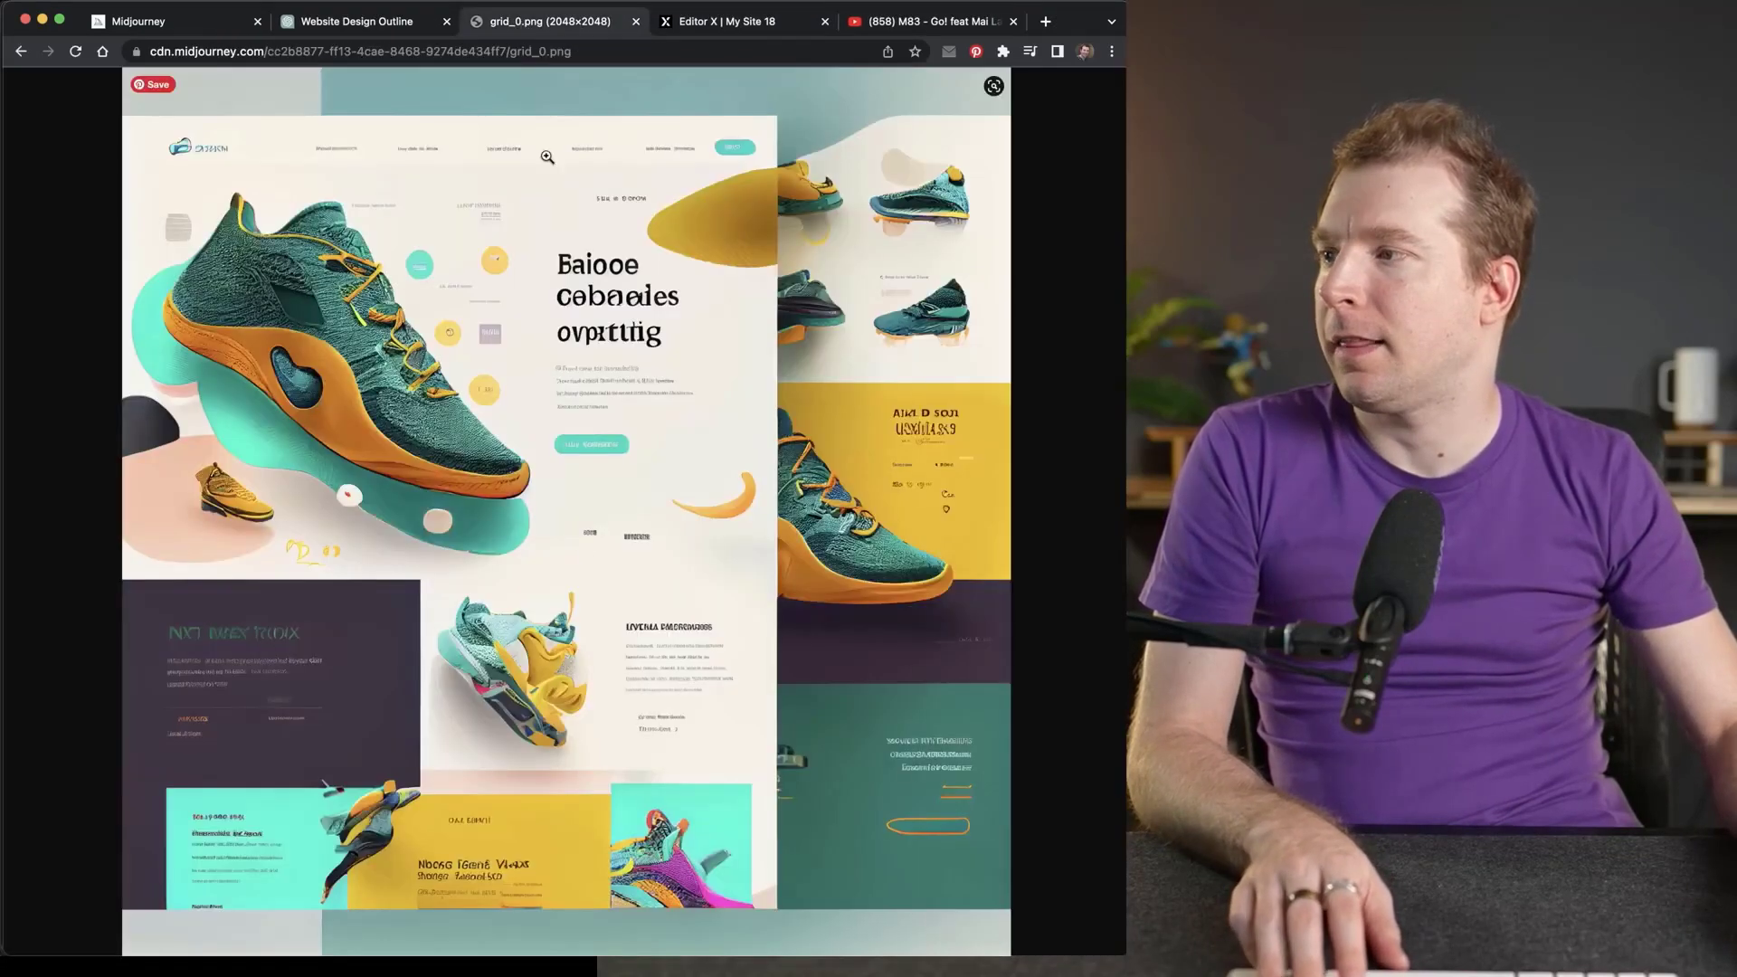
Save the full Midjourney mockup image to Downloads as grid_0.png.
click(353, 608)
right_click(412, 540)
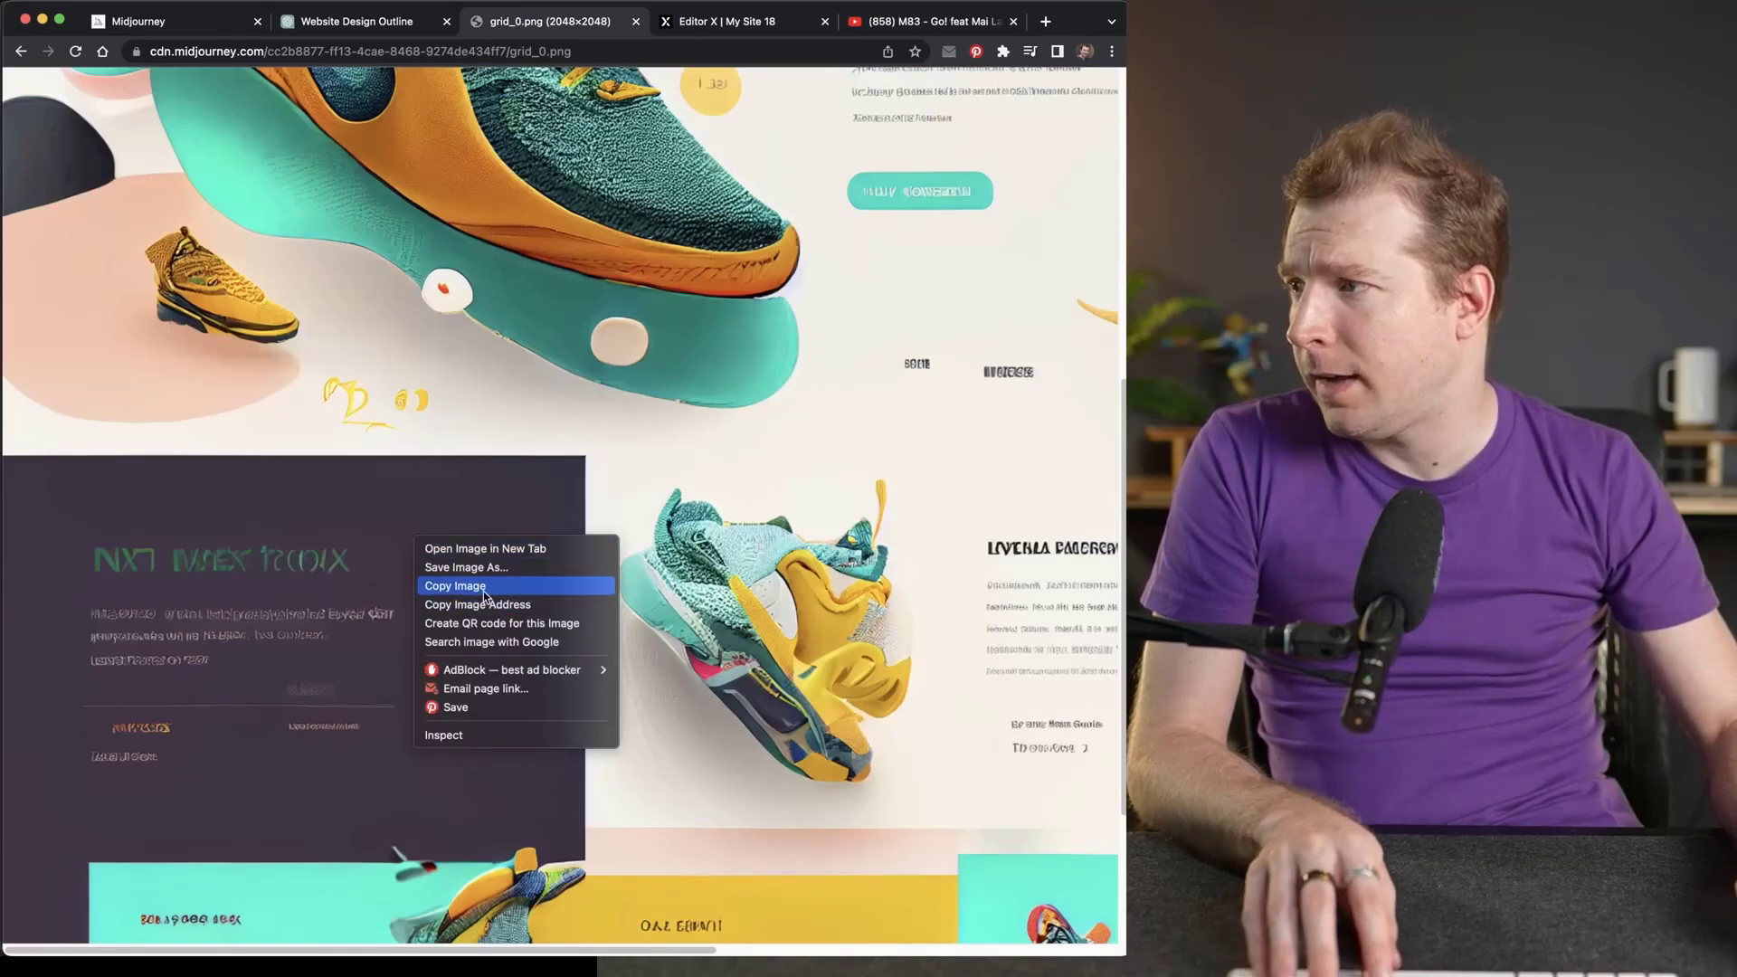
click(435, 496)
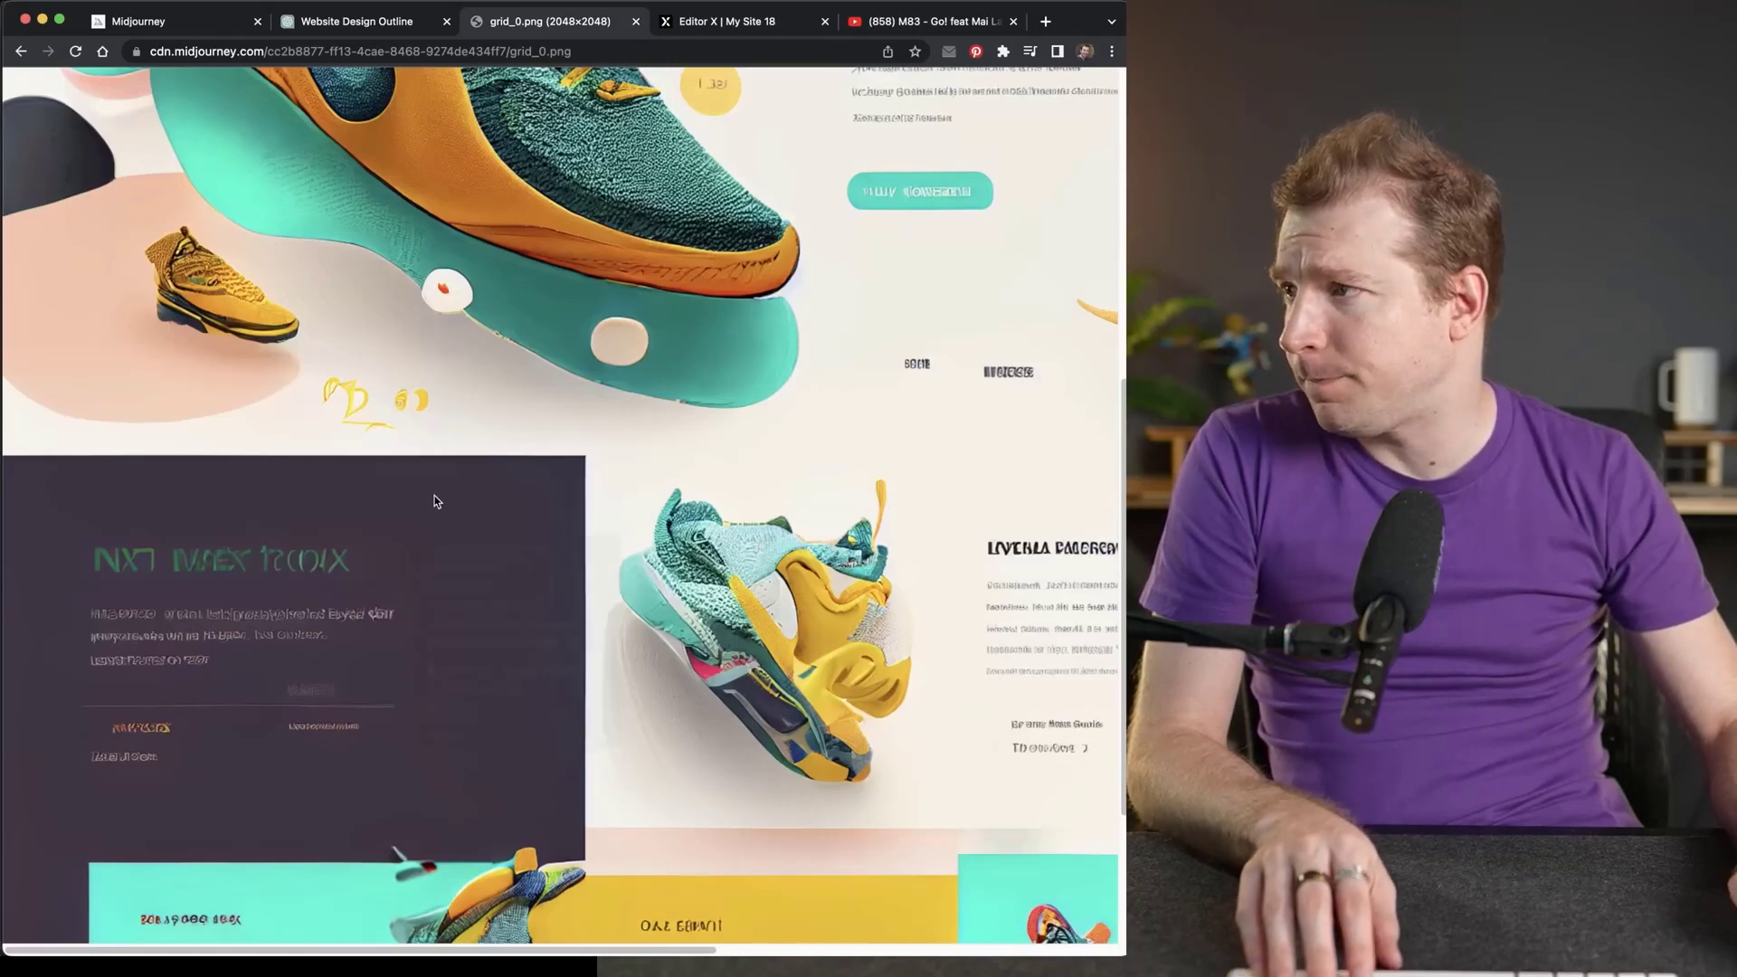
click(397, 528)
right_click(449, 259)
click(506, 296)
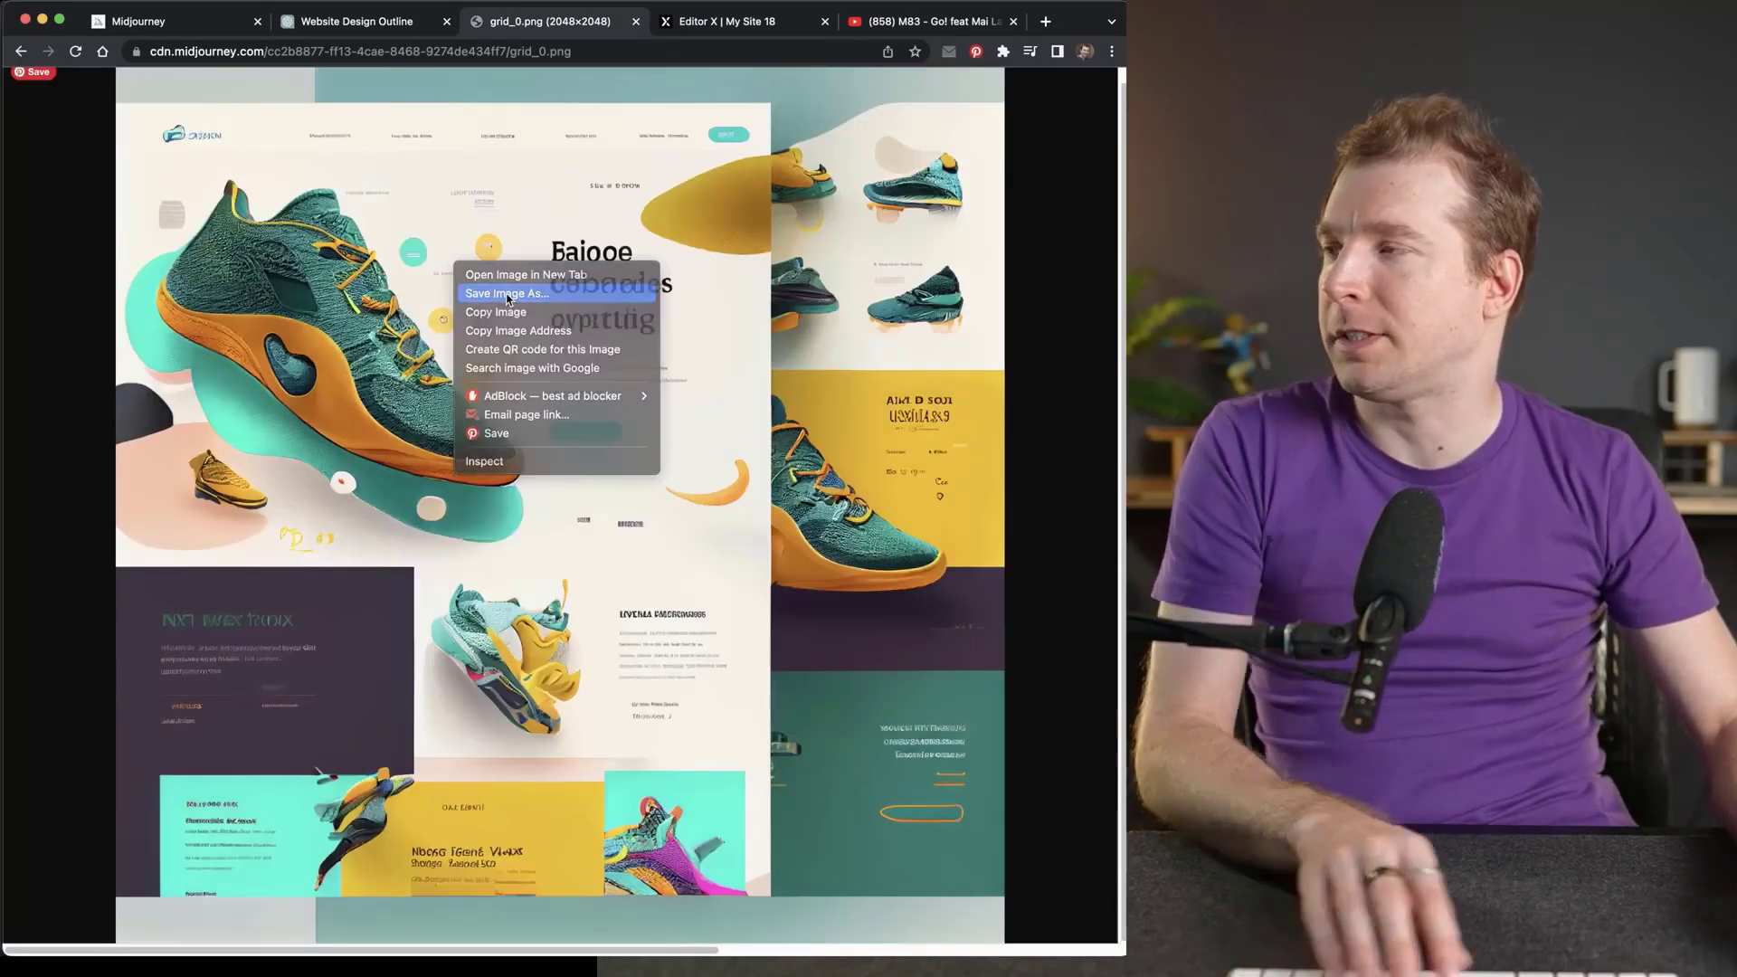
key(Return)
Return to Editor X and add an image element to the page beside the grey container.
key(ctrl+Tab)
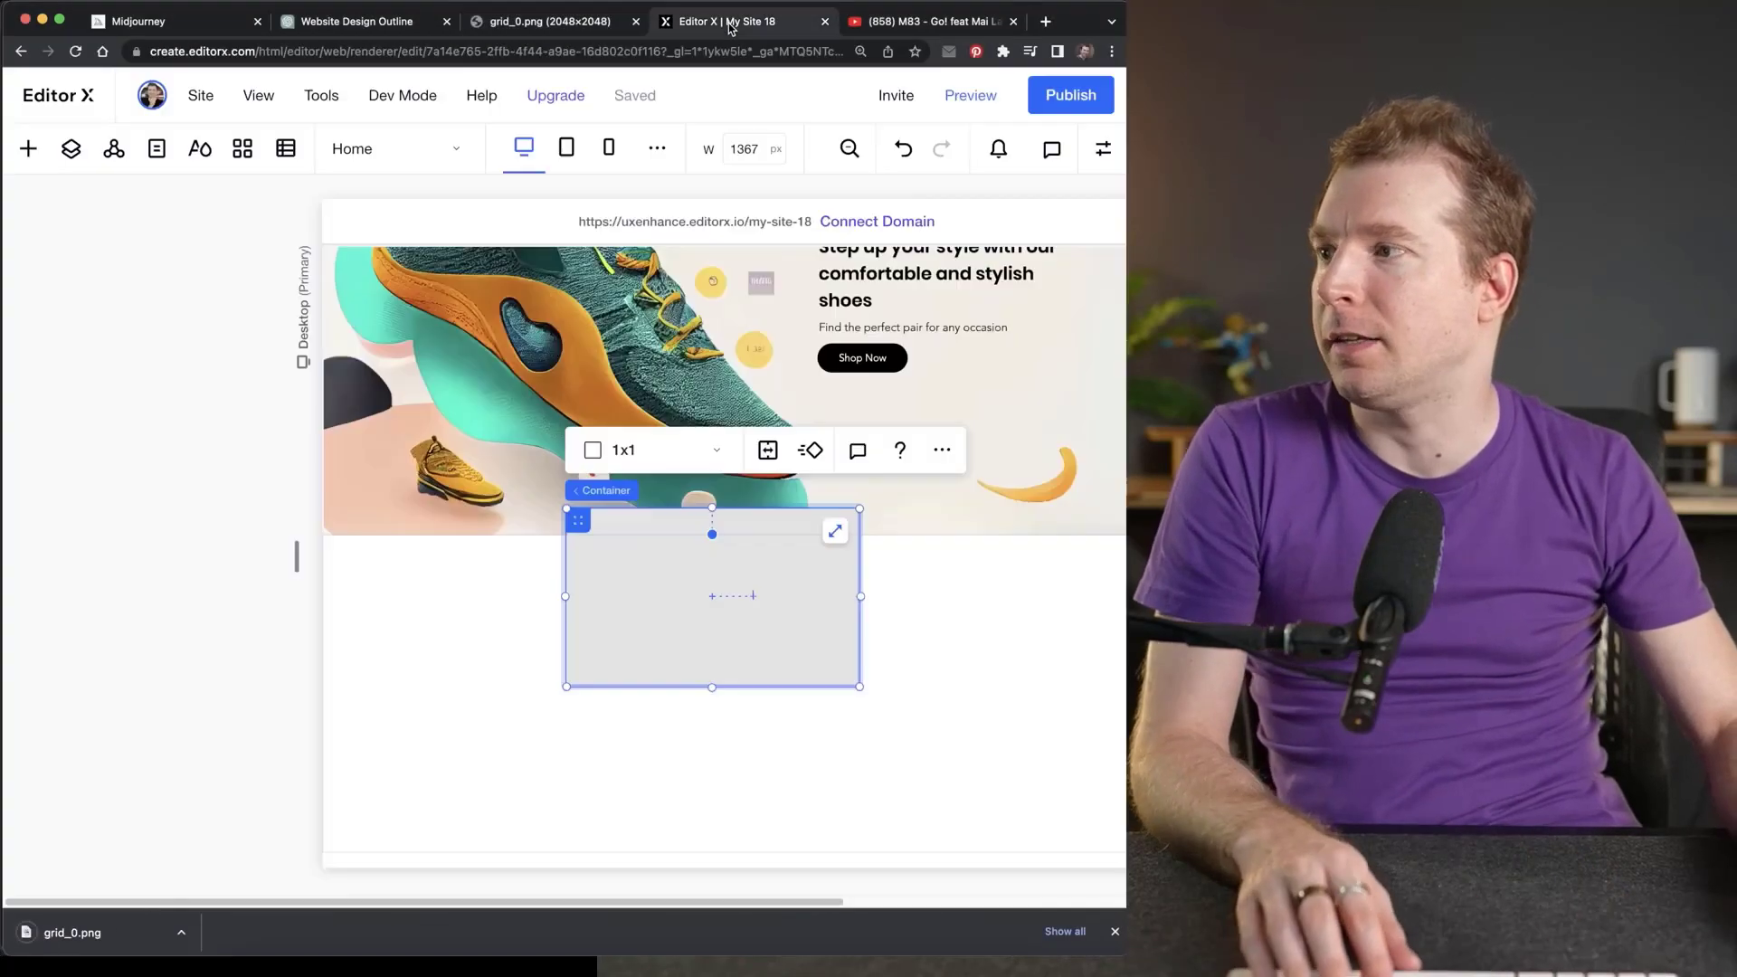
click(28, 148)
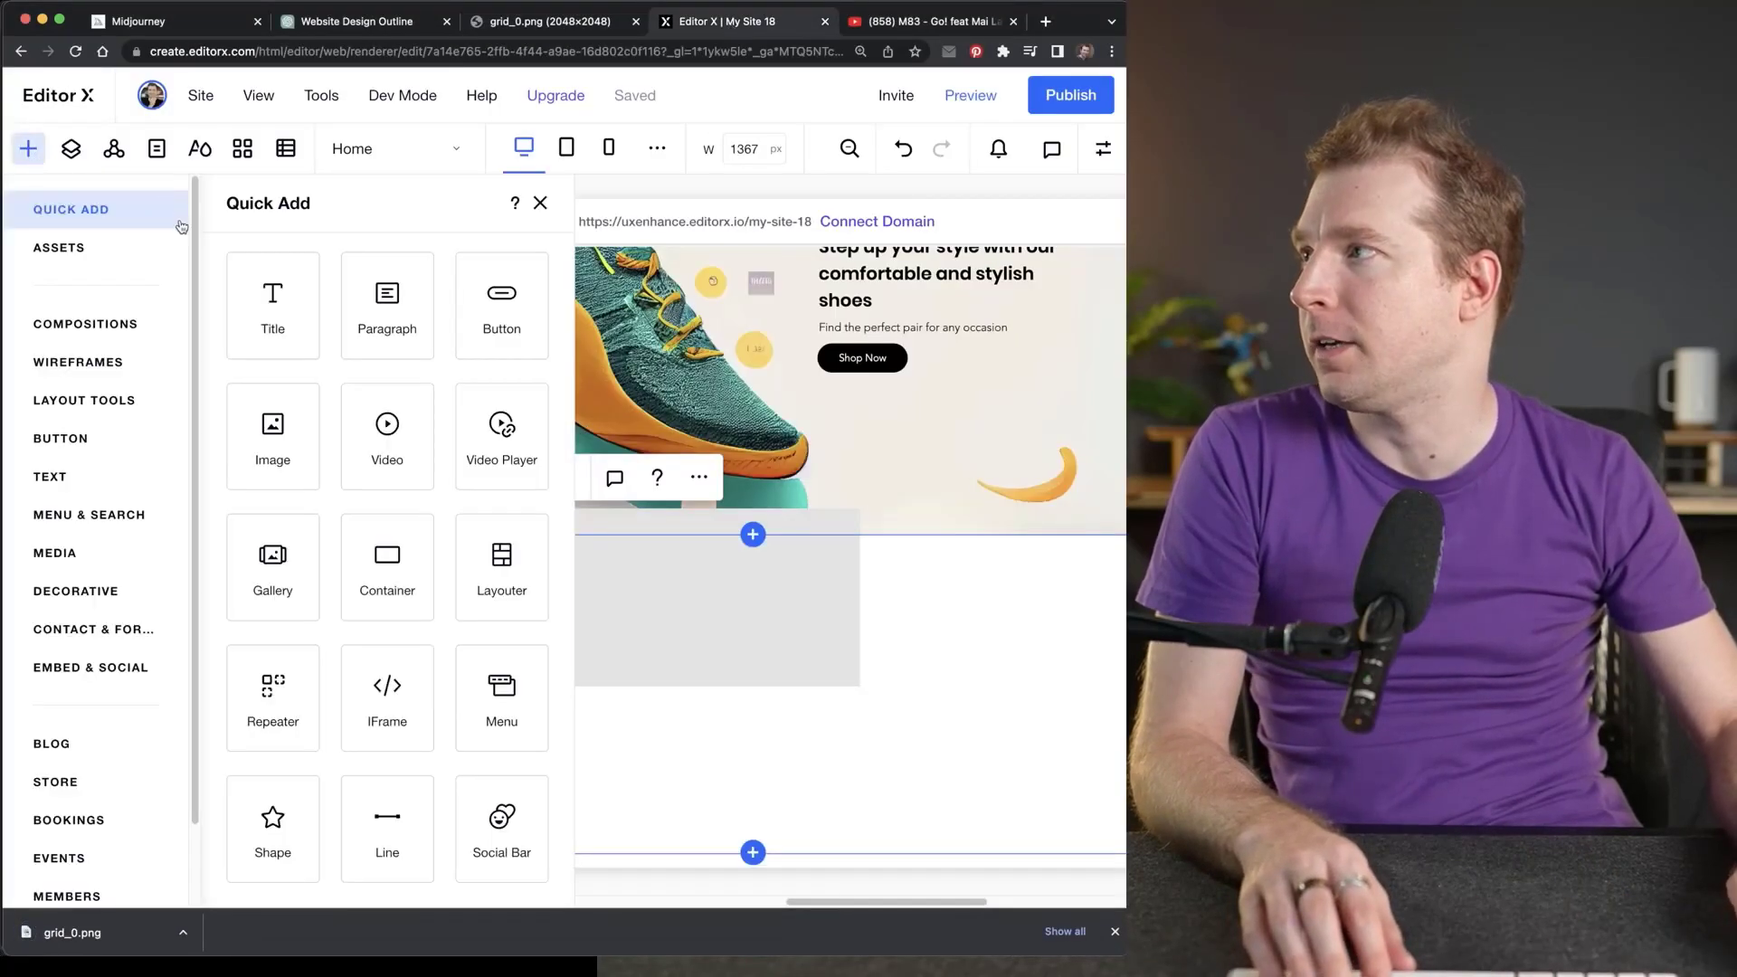
click(283, 440)
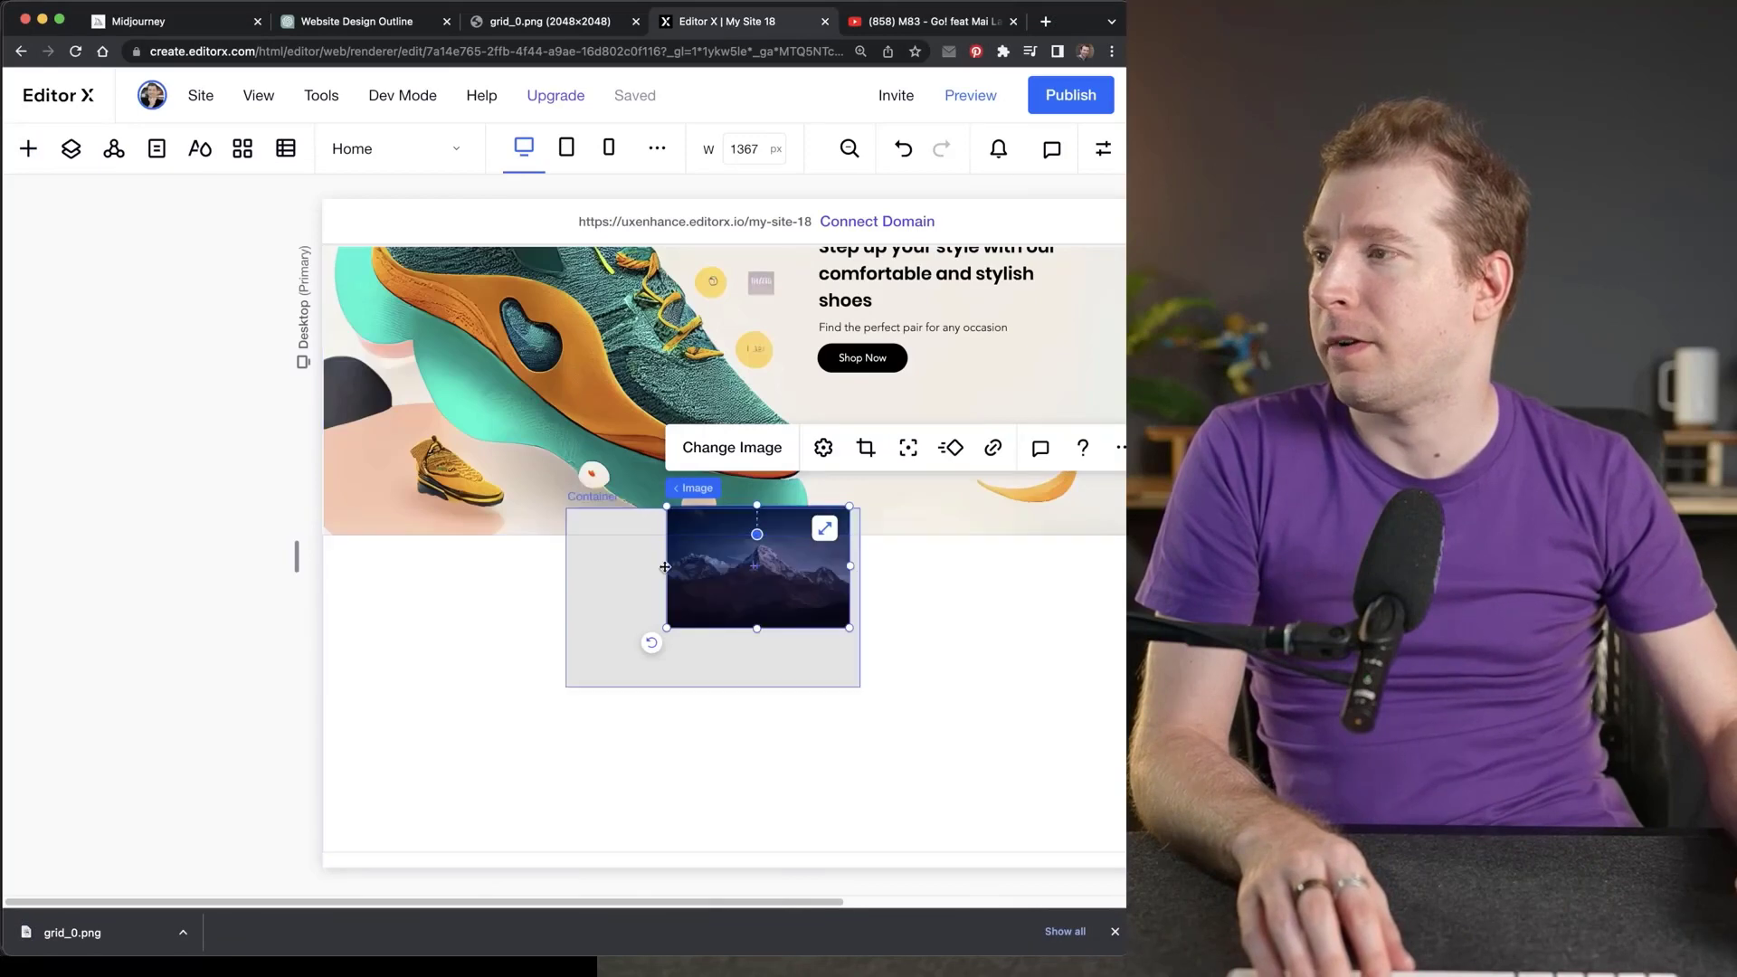
Replace the placeholder mountain picture with the full shoe website mockup PNG uploaded from Downloads.
click(720, 451)
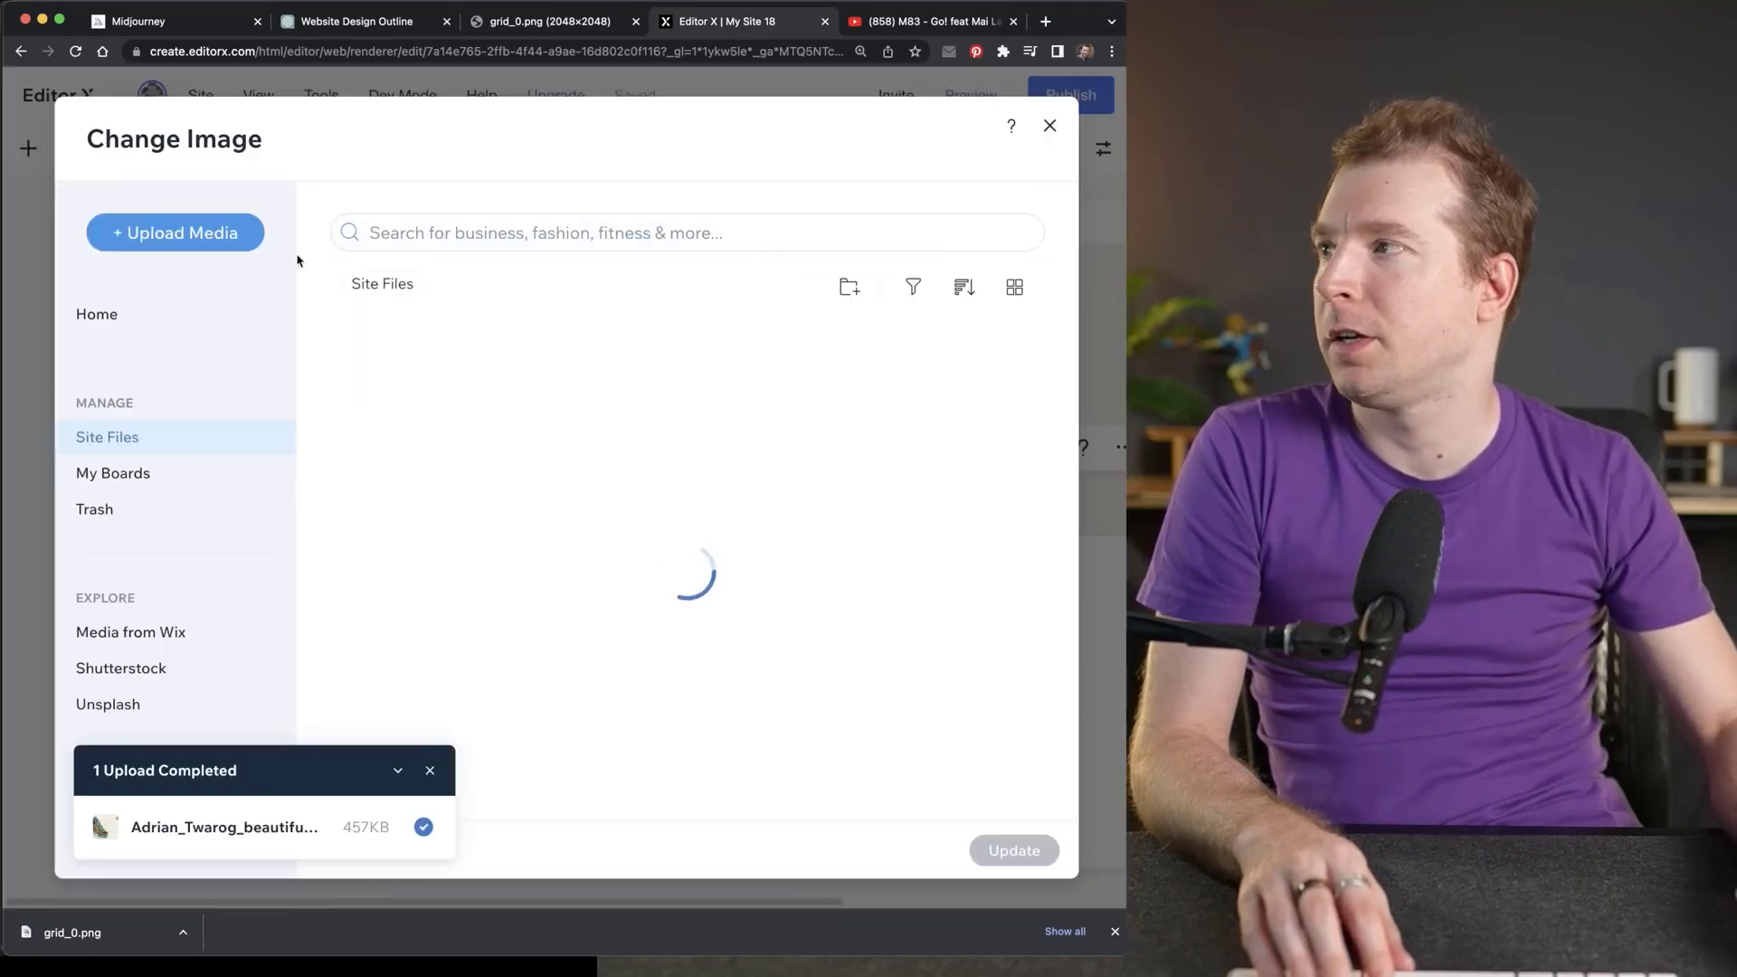
click(217, 233)
click(632, 540)
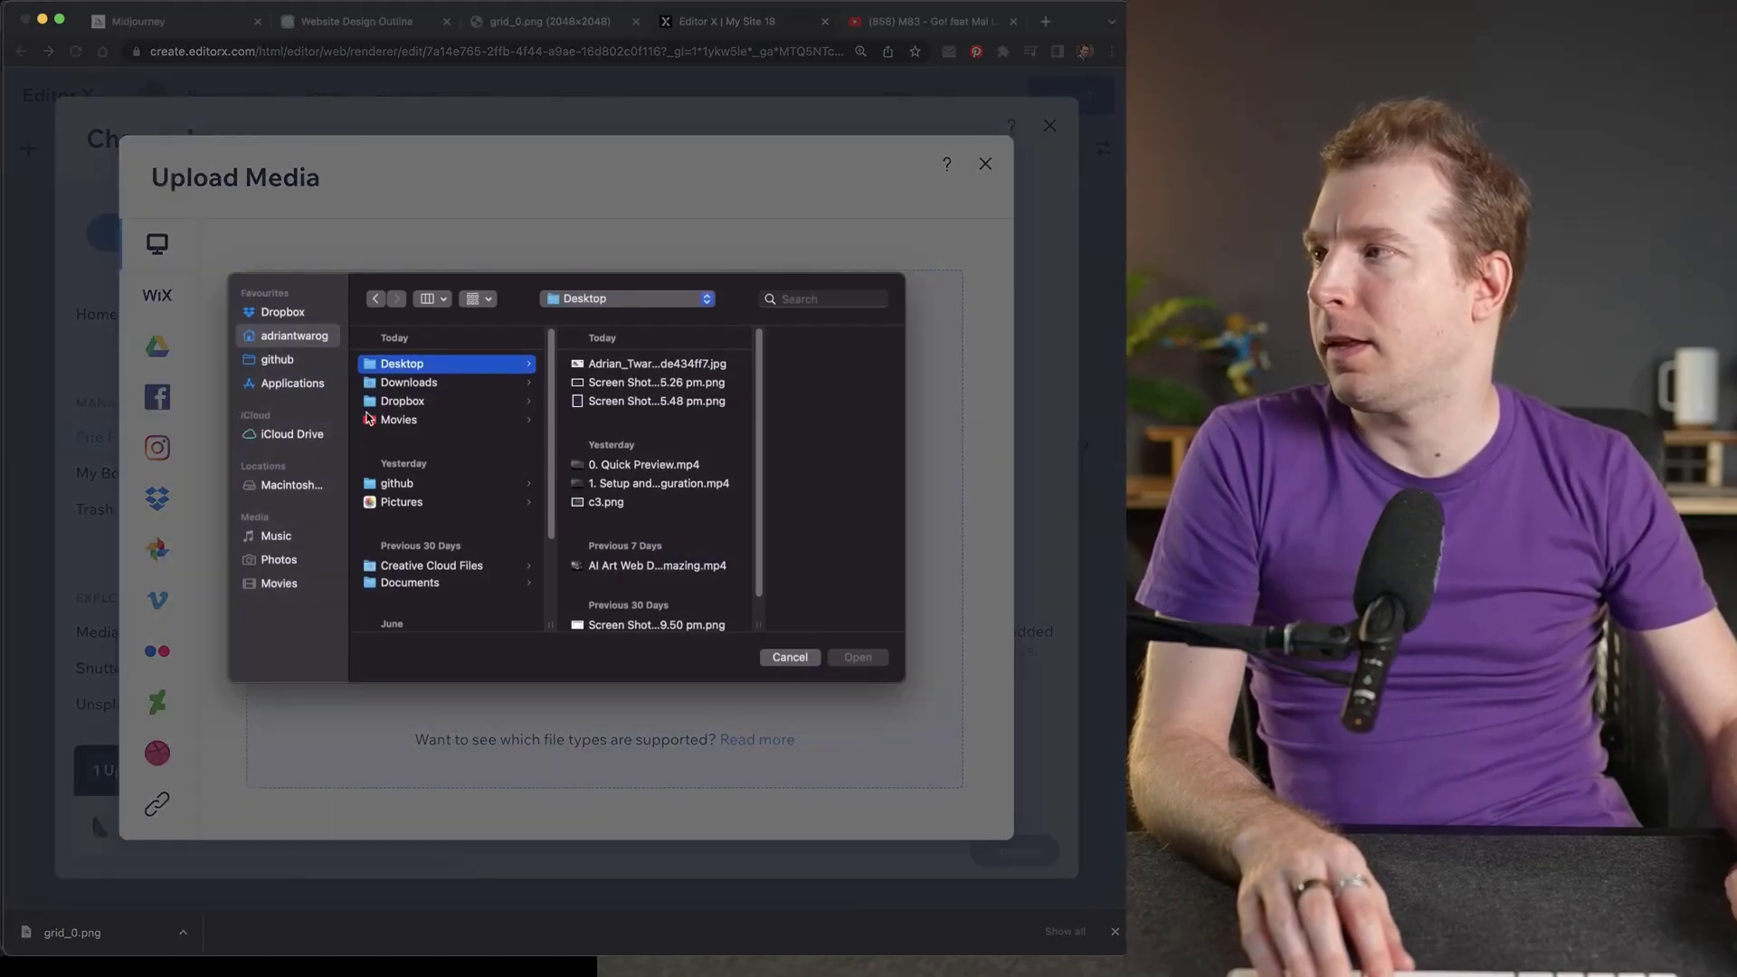
click(435, 384)
click(635, 364)
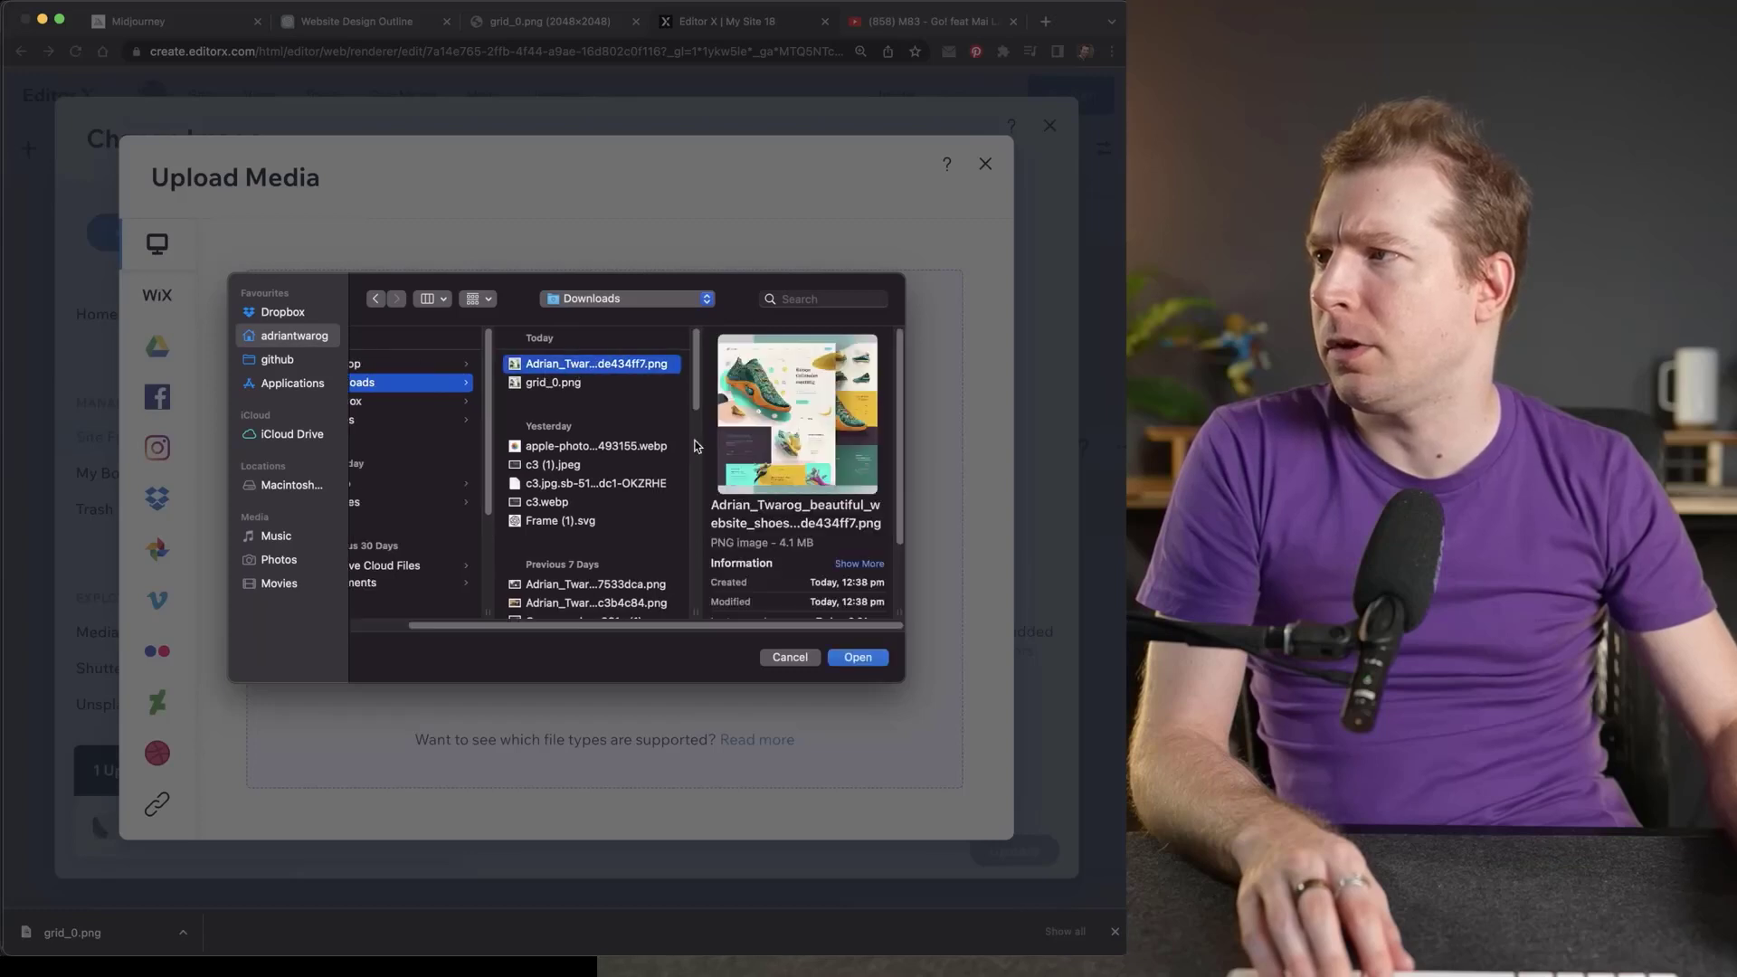
click(850, 660)
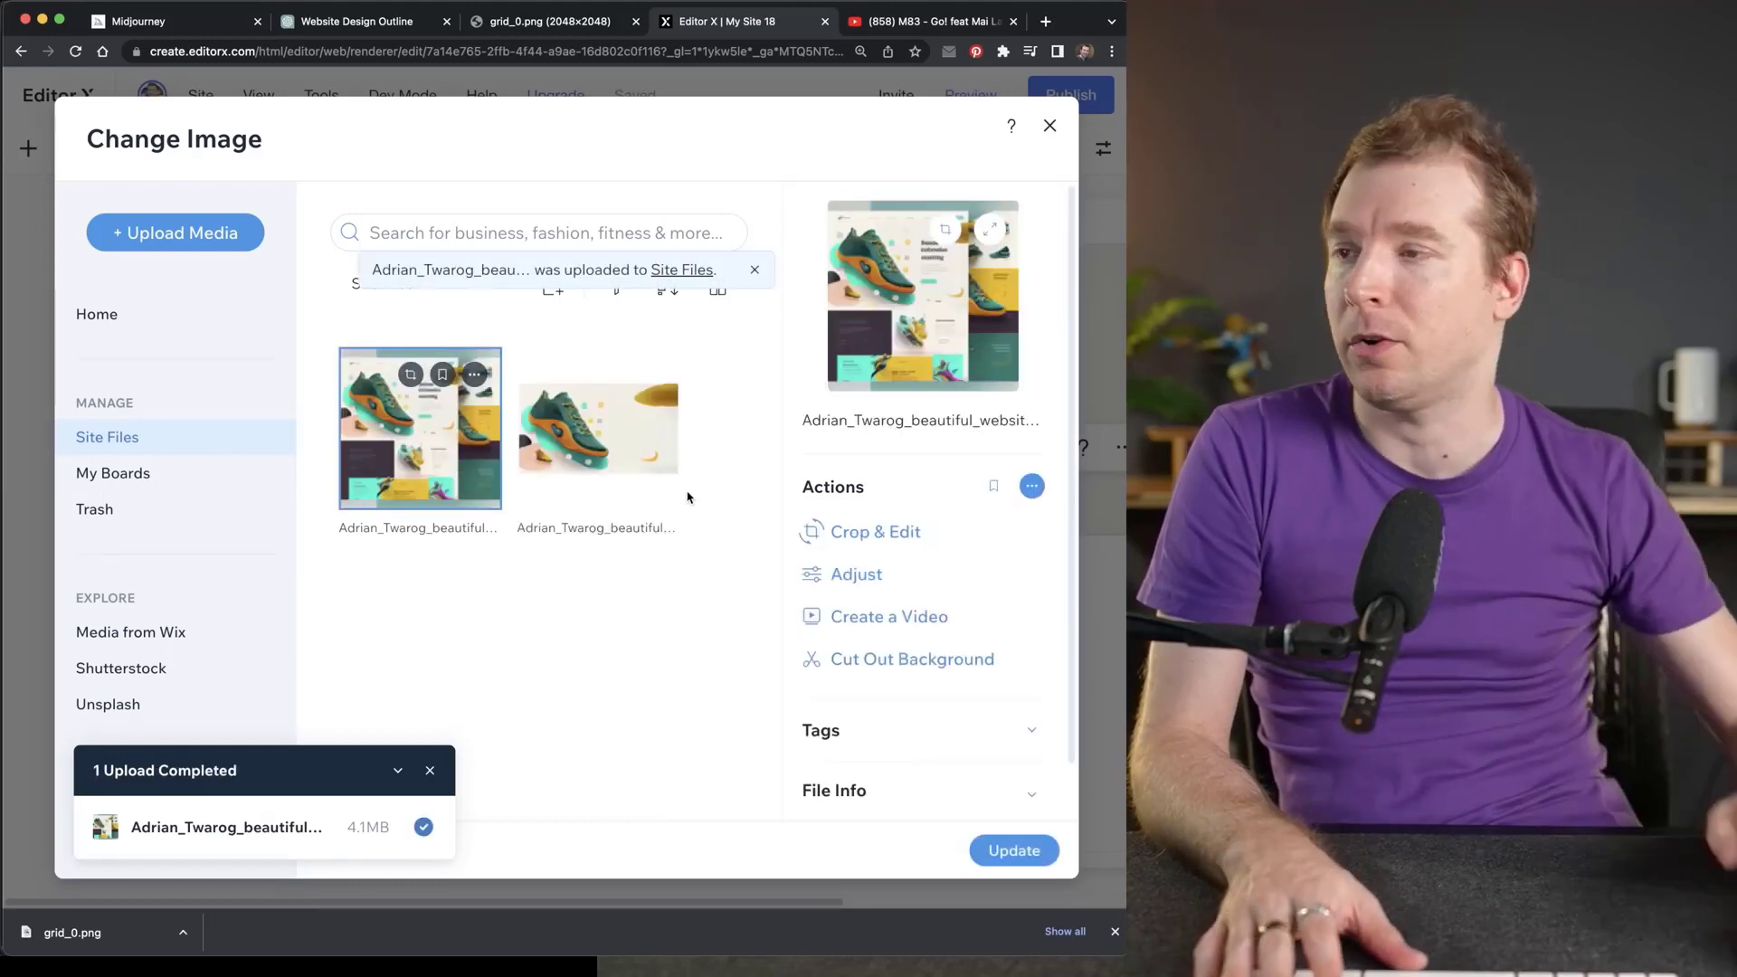
click(1008, 850)
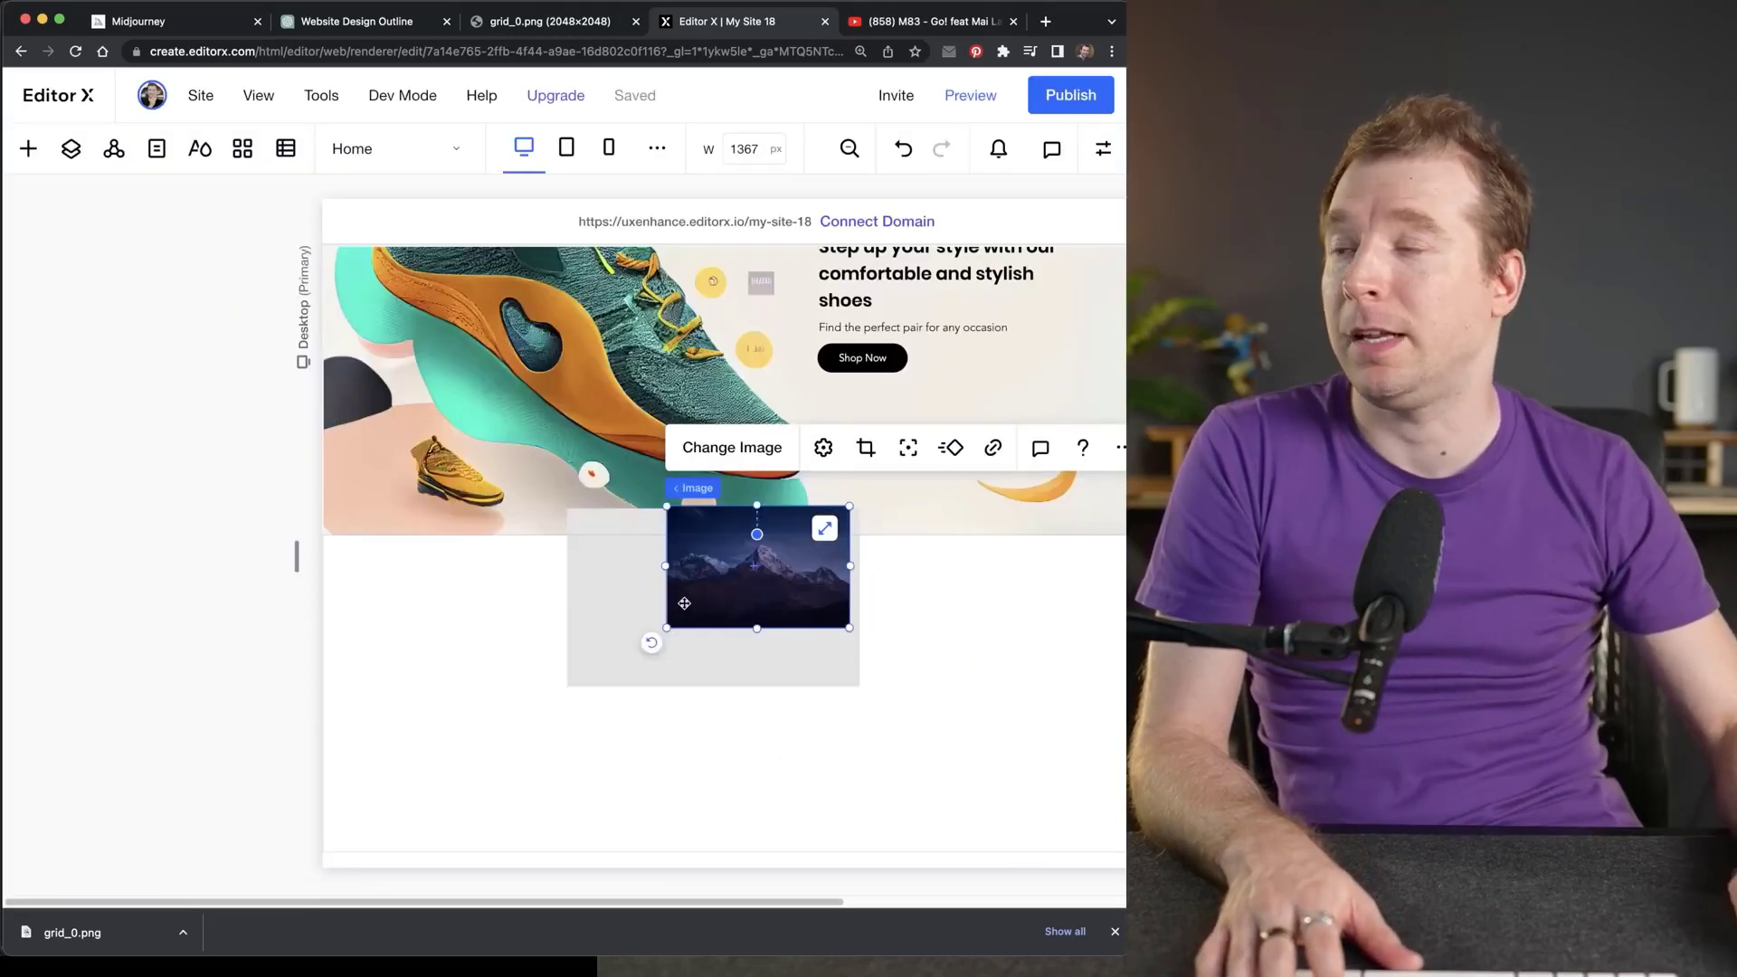
Move the mockup image to the blank section's left side and the grey container fully inside the section.
drag(781, 581, 461, 692)
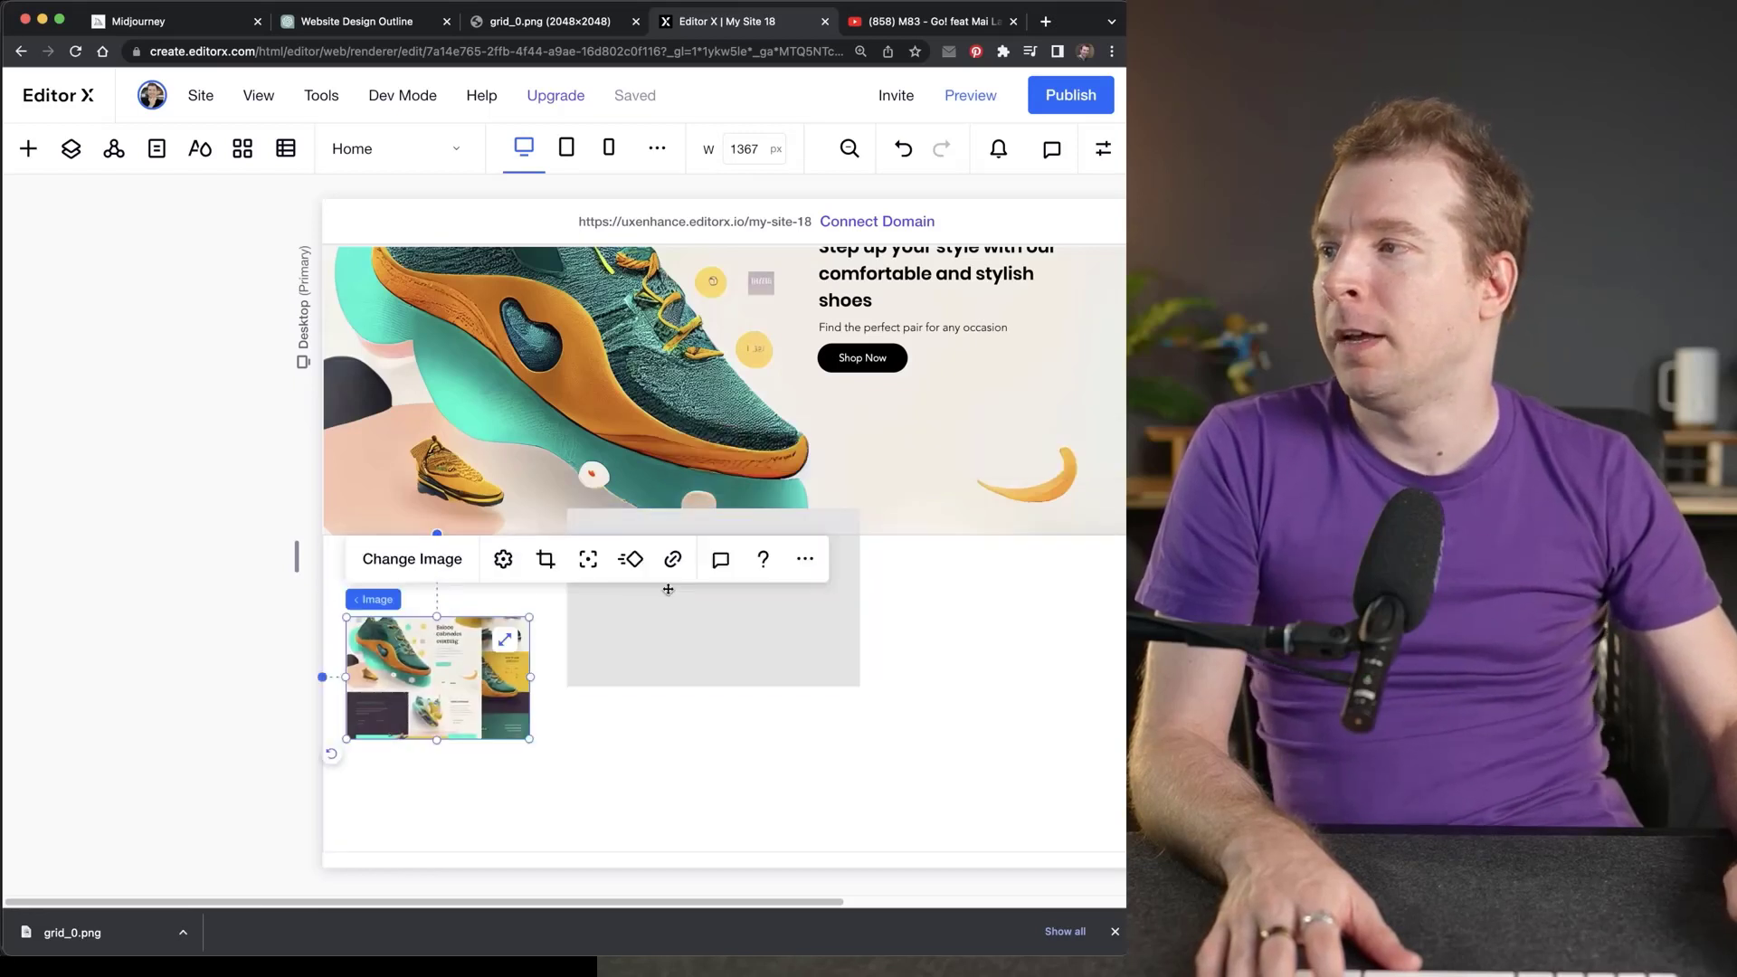
click(710, 619)
drag(710, 619, 758, 677)
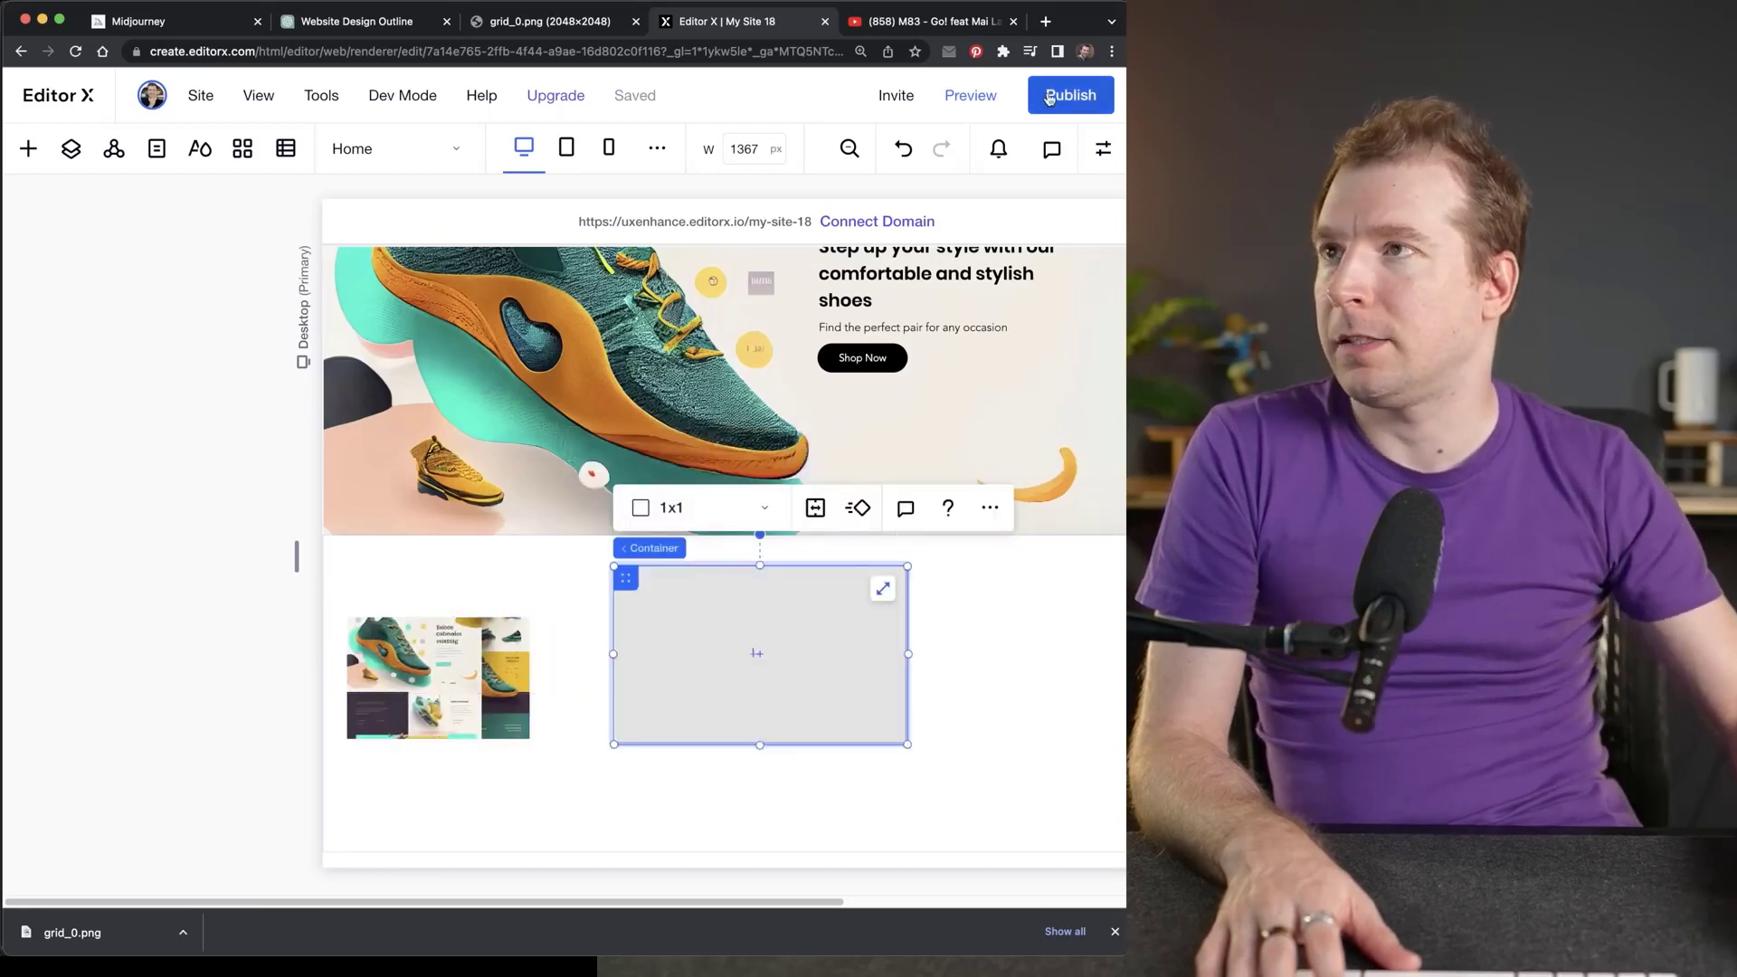
Open the container's fill color and opacity settings.
click(1106, 150)
scroll(1002, 362, down, 3)
scroll(1002, 326, up, 3)
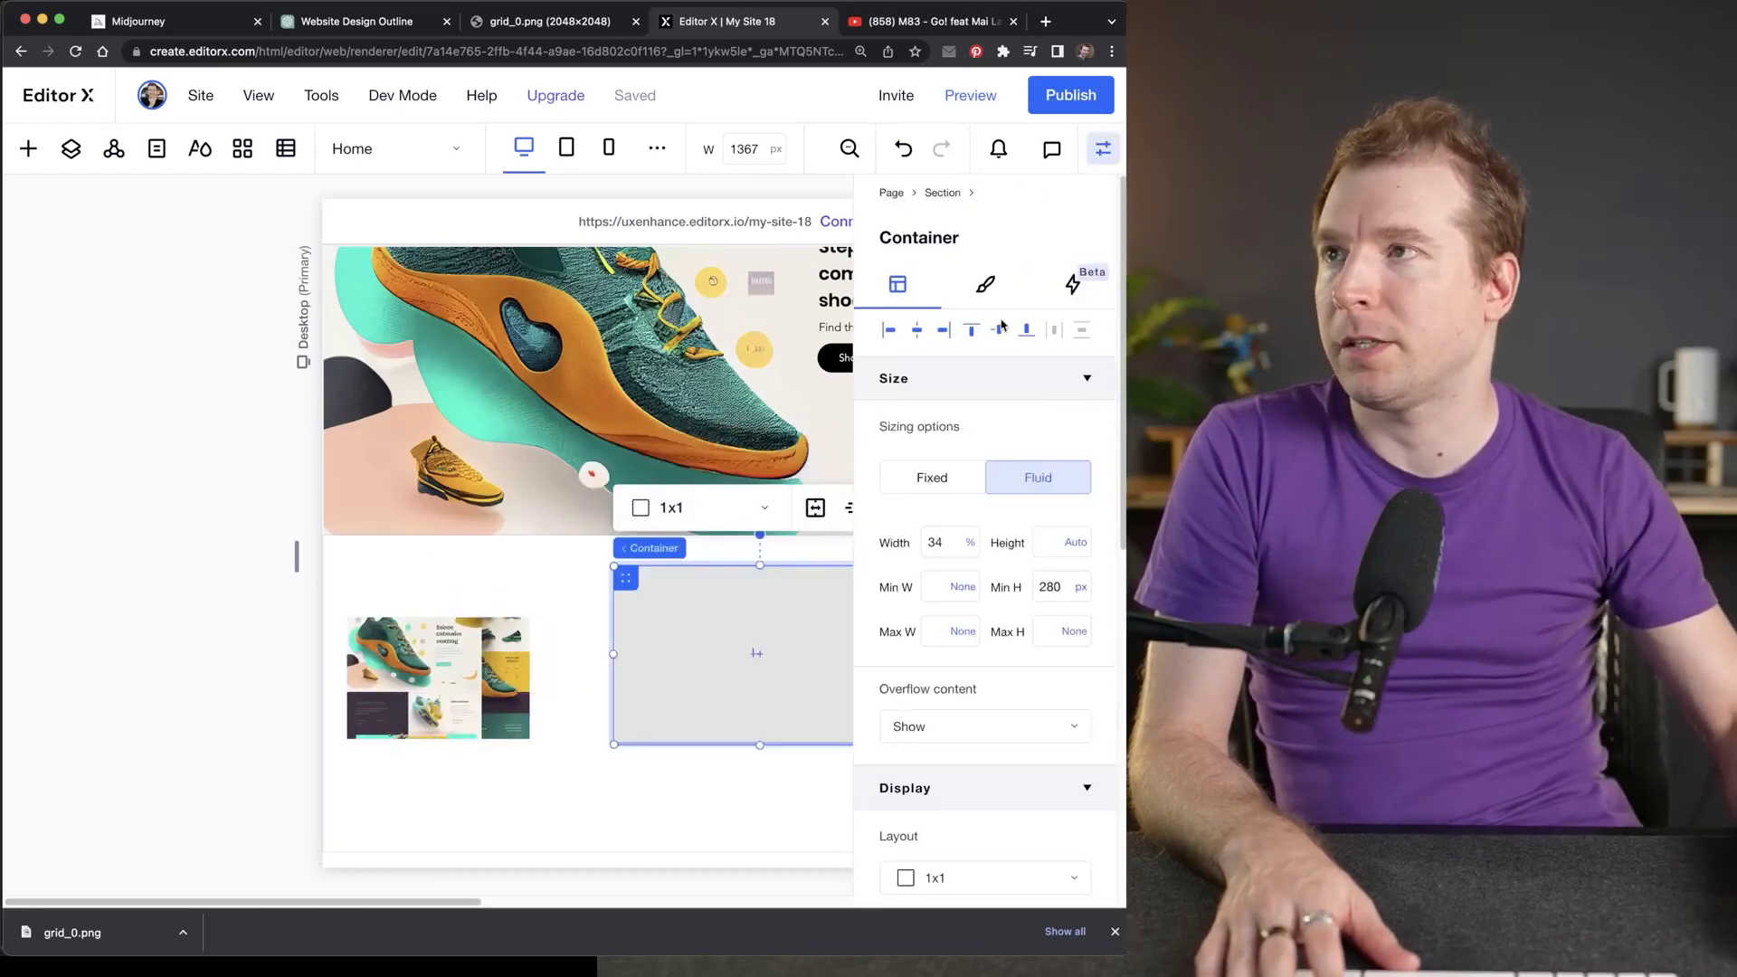
click(987, 286)
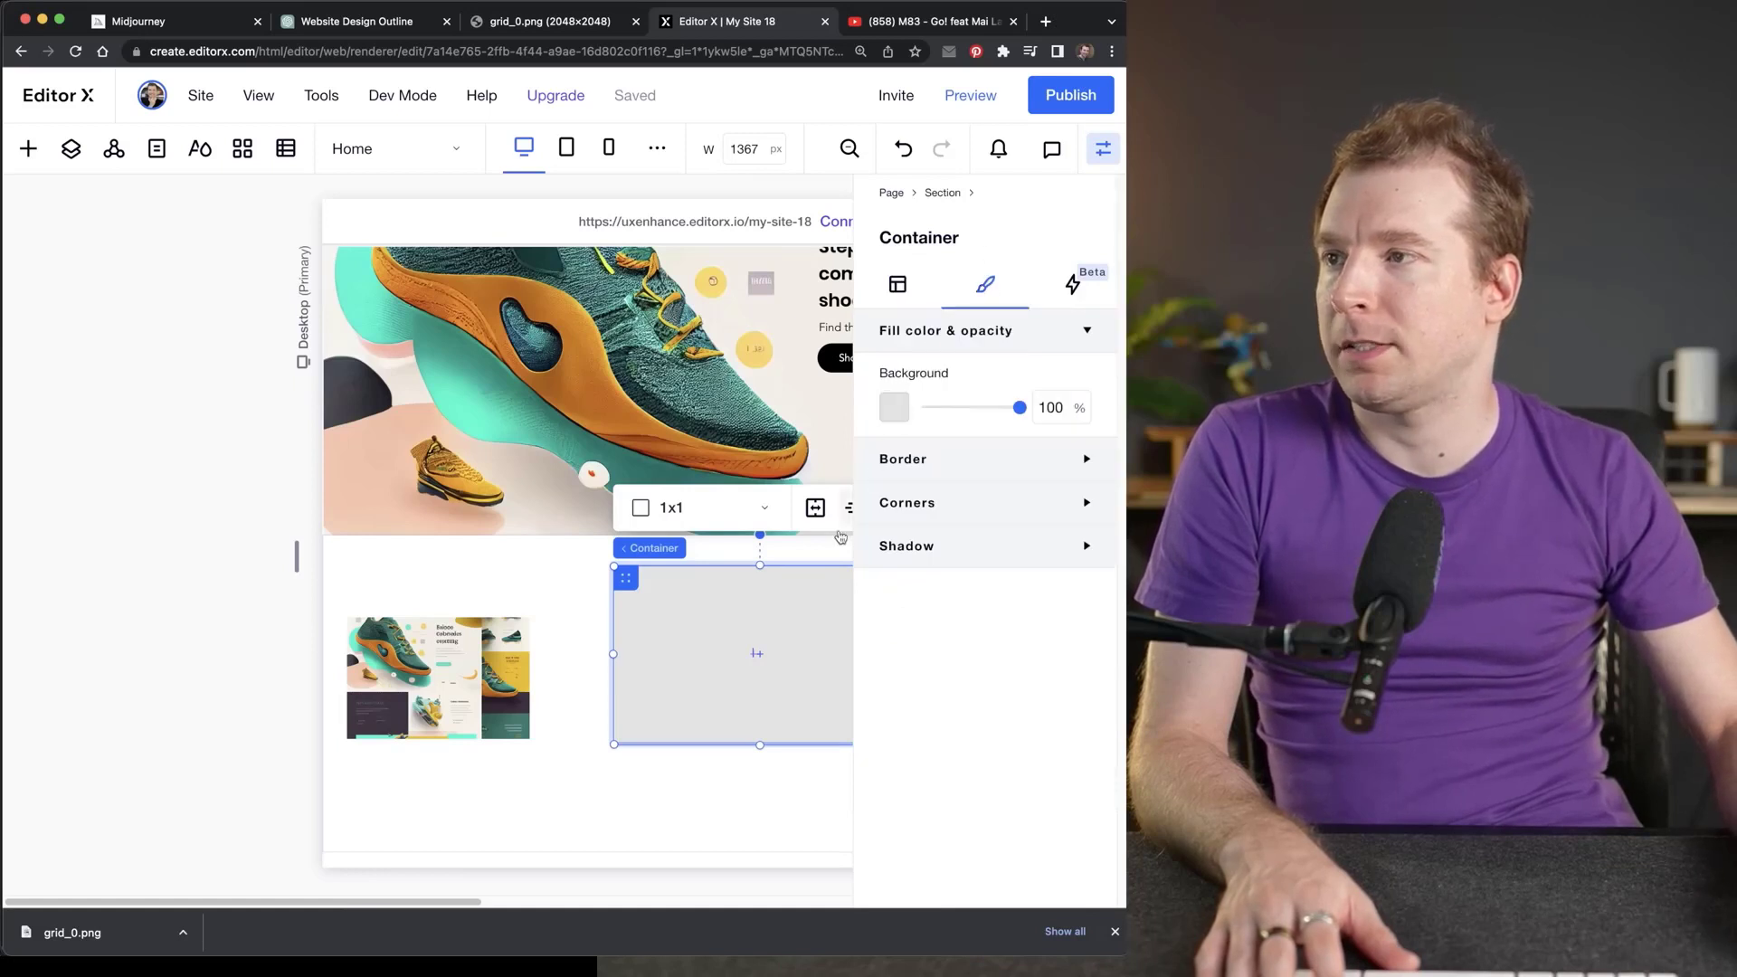
click(894, 407)
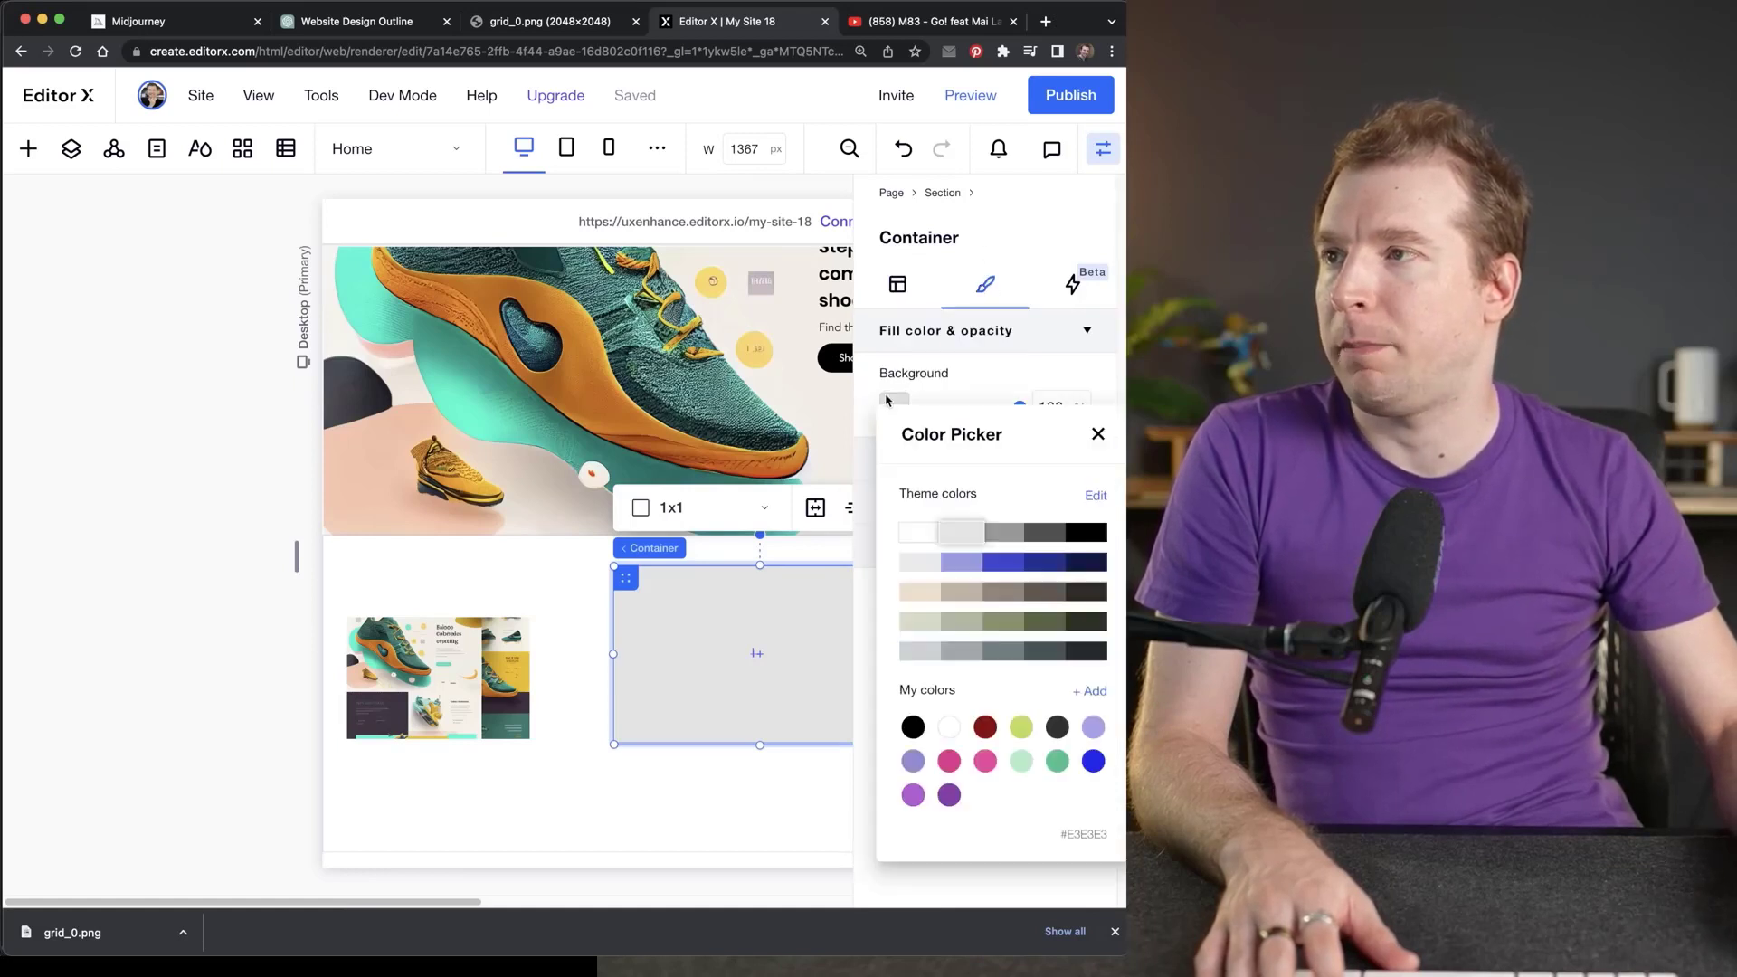
click(1091, 693)
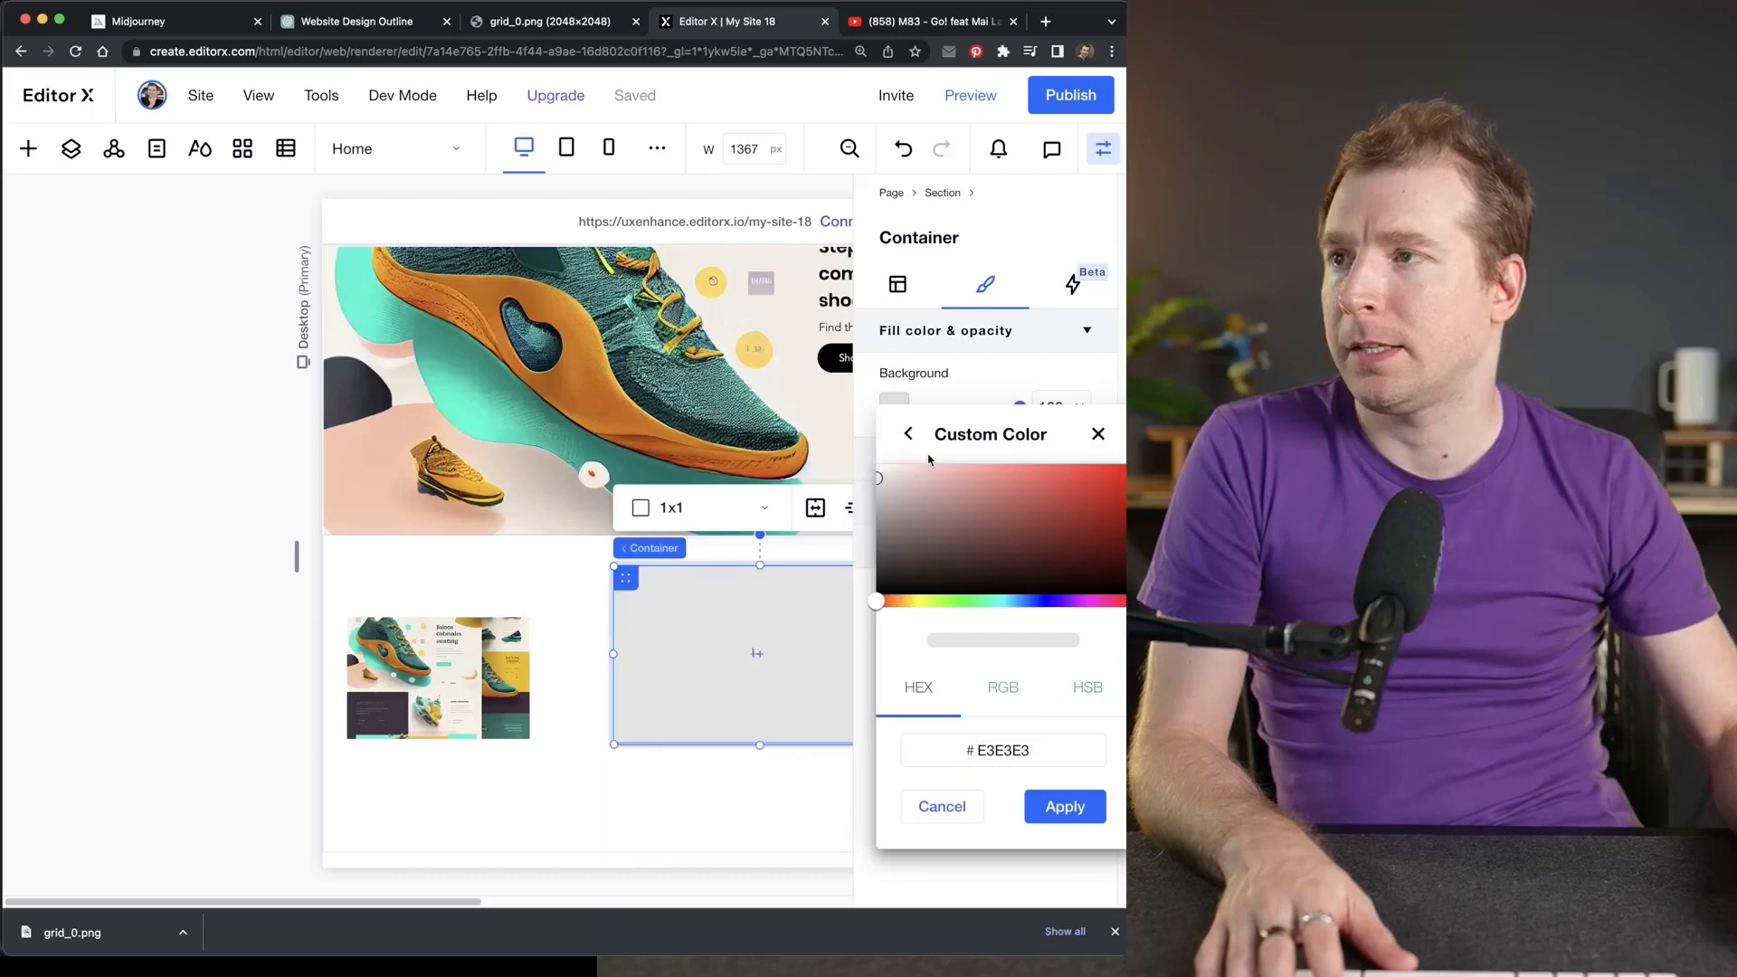
click(444, 695)
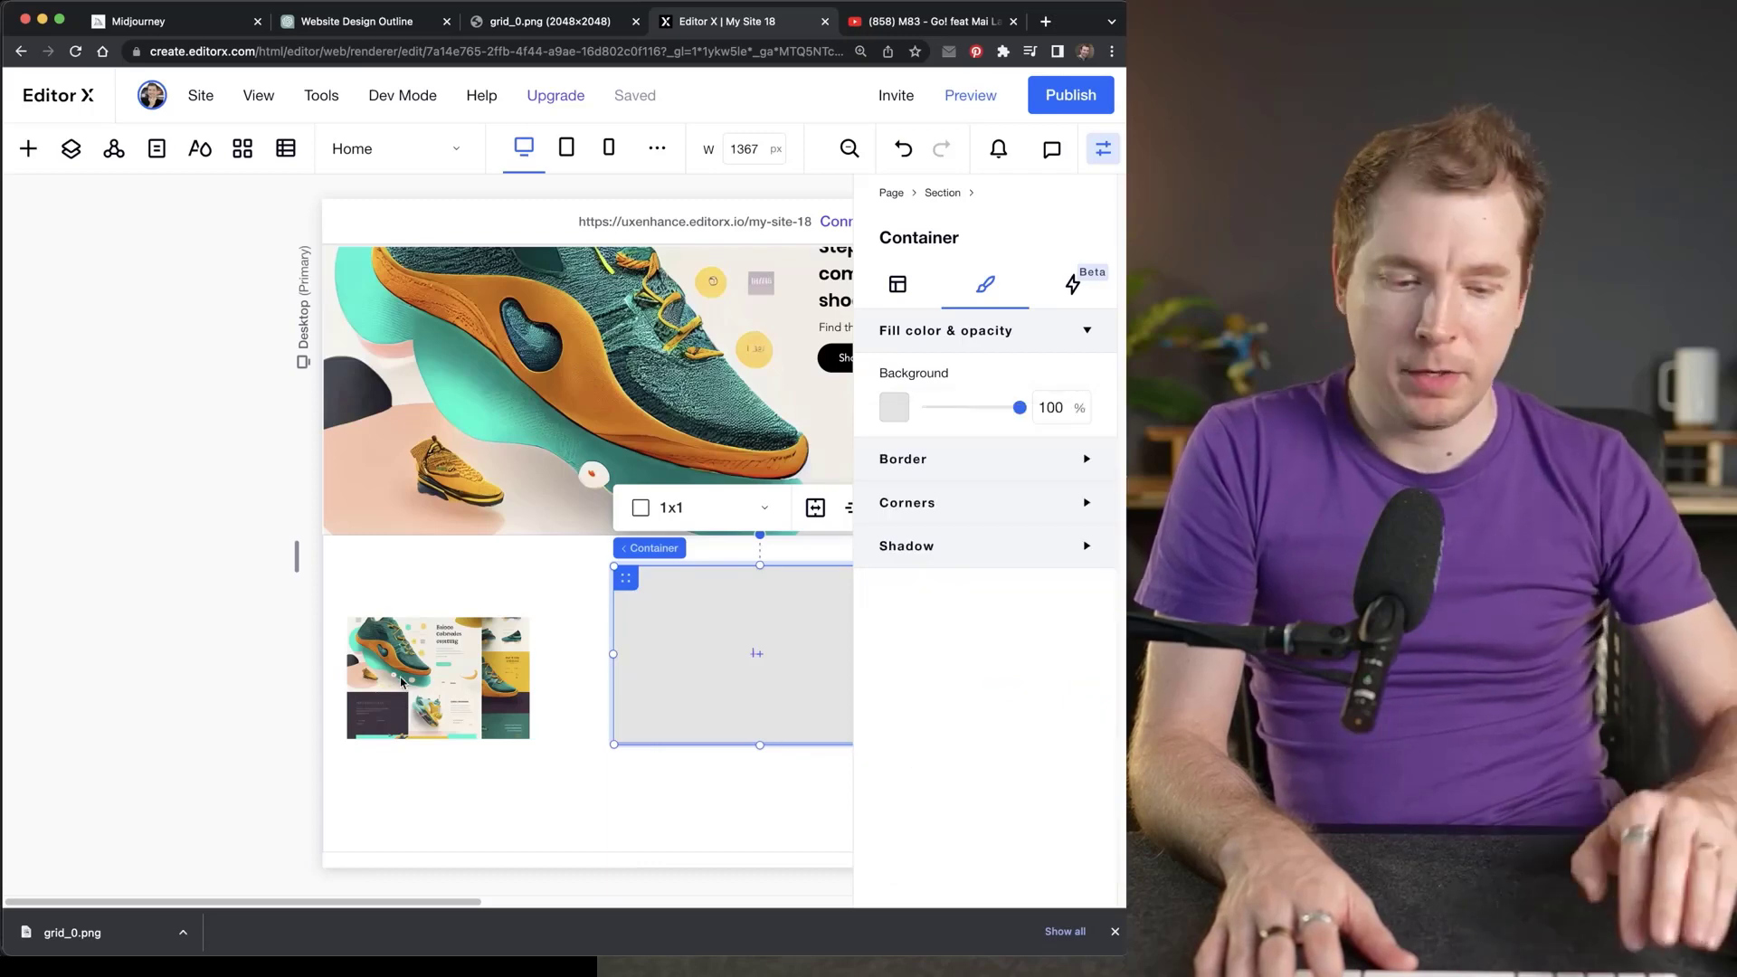
Open the browser developer tools and add a color: red rule to the body element's inline style.
key(XF86AudioLowerVolume)
key(F12)
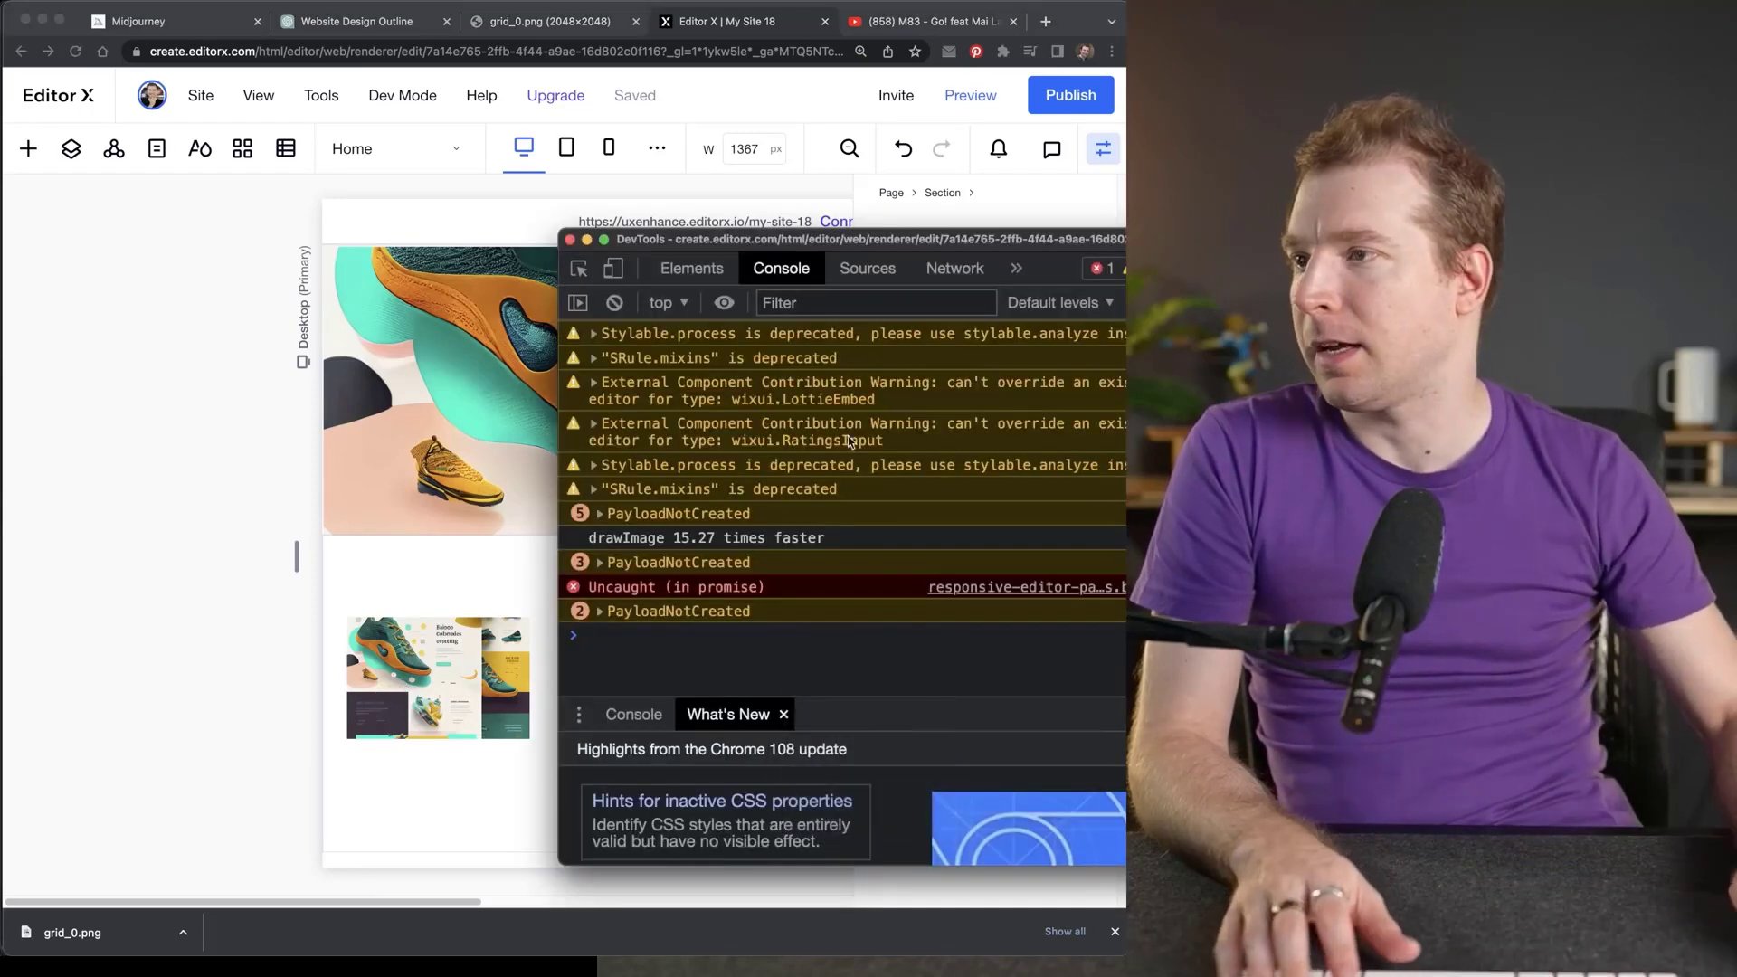
click(693, 268)
click(781, 268)
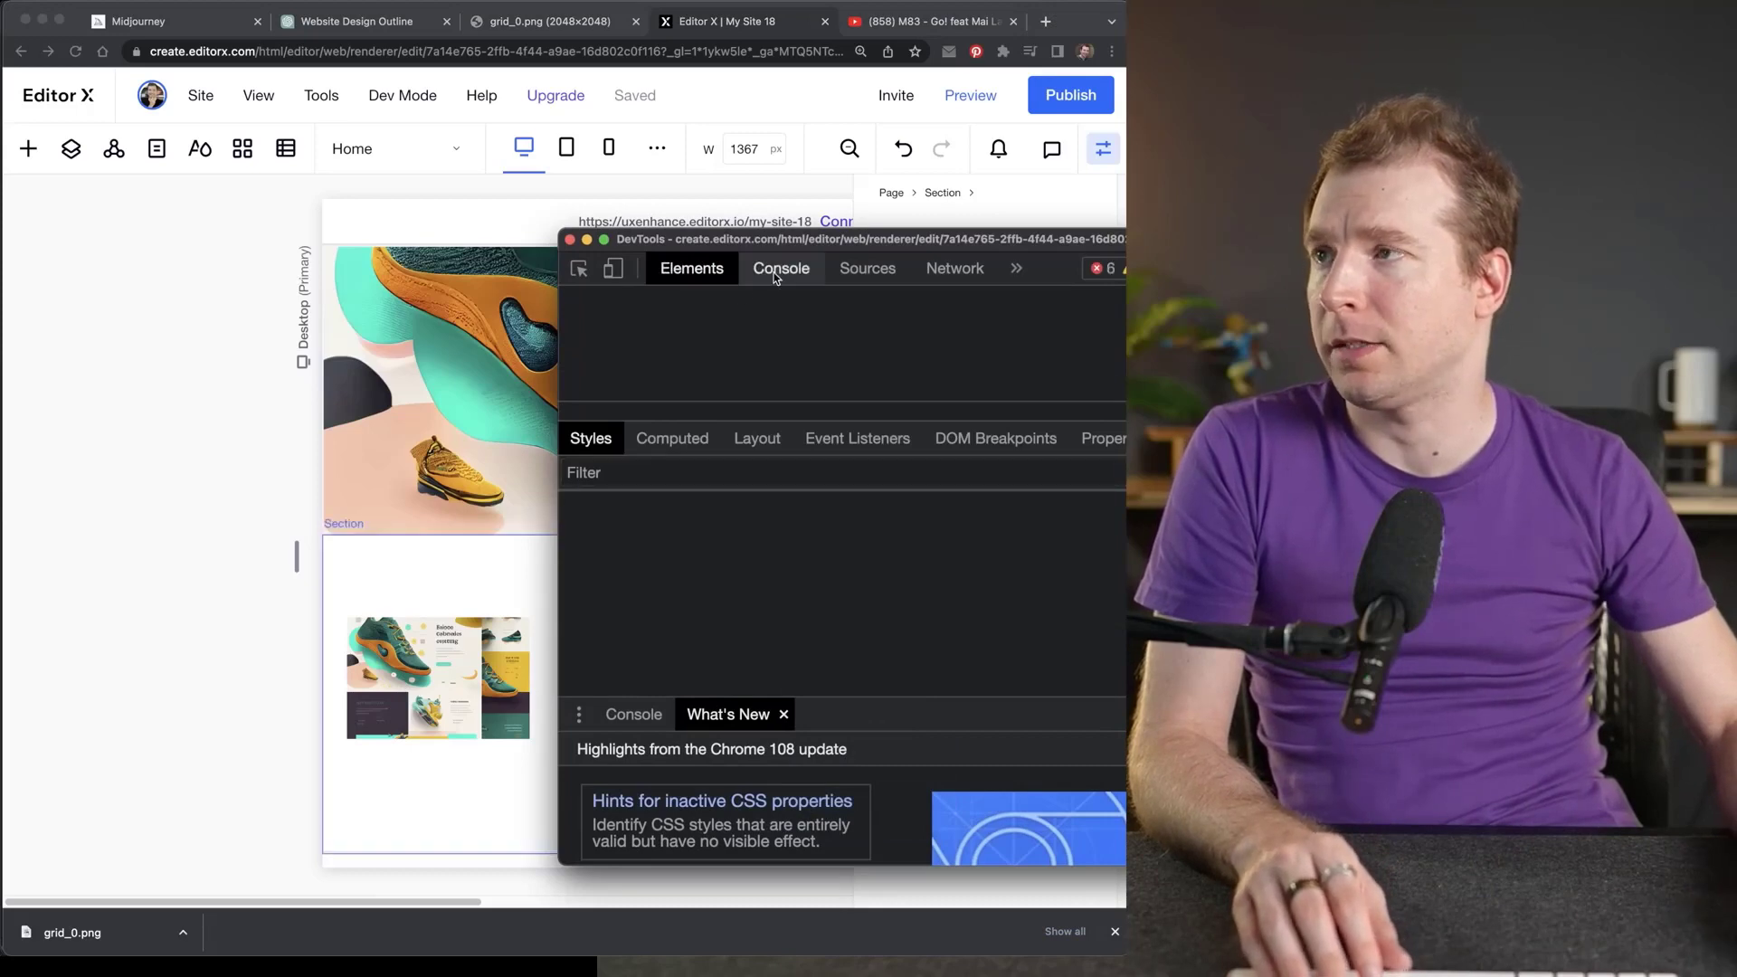
click(692, 267)
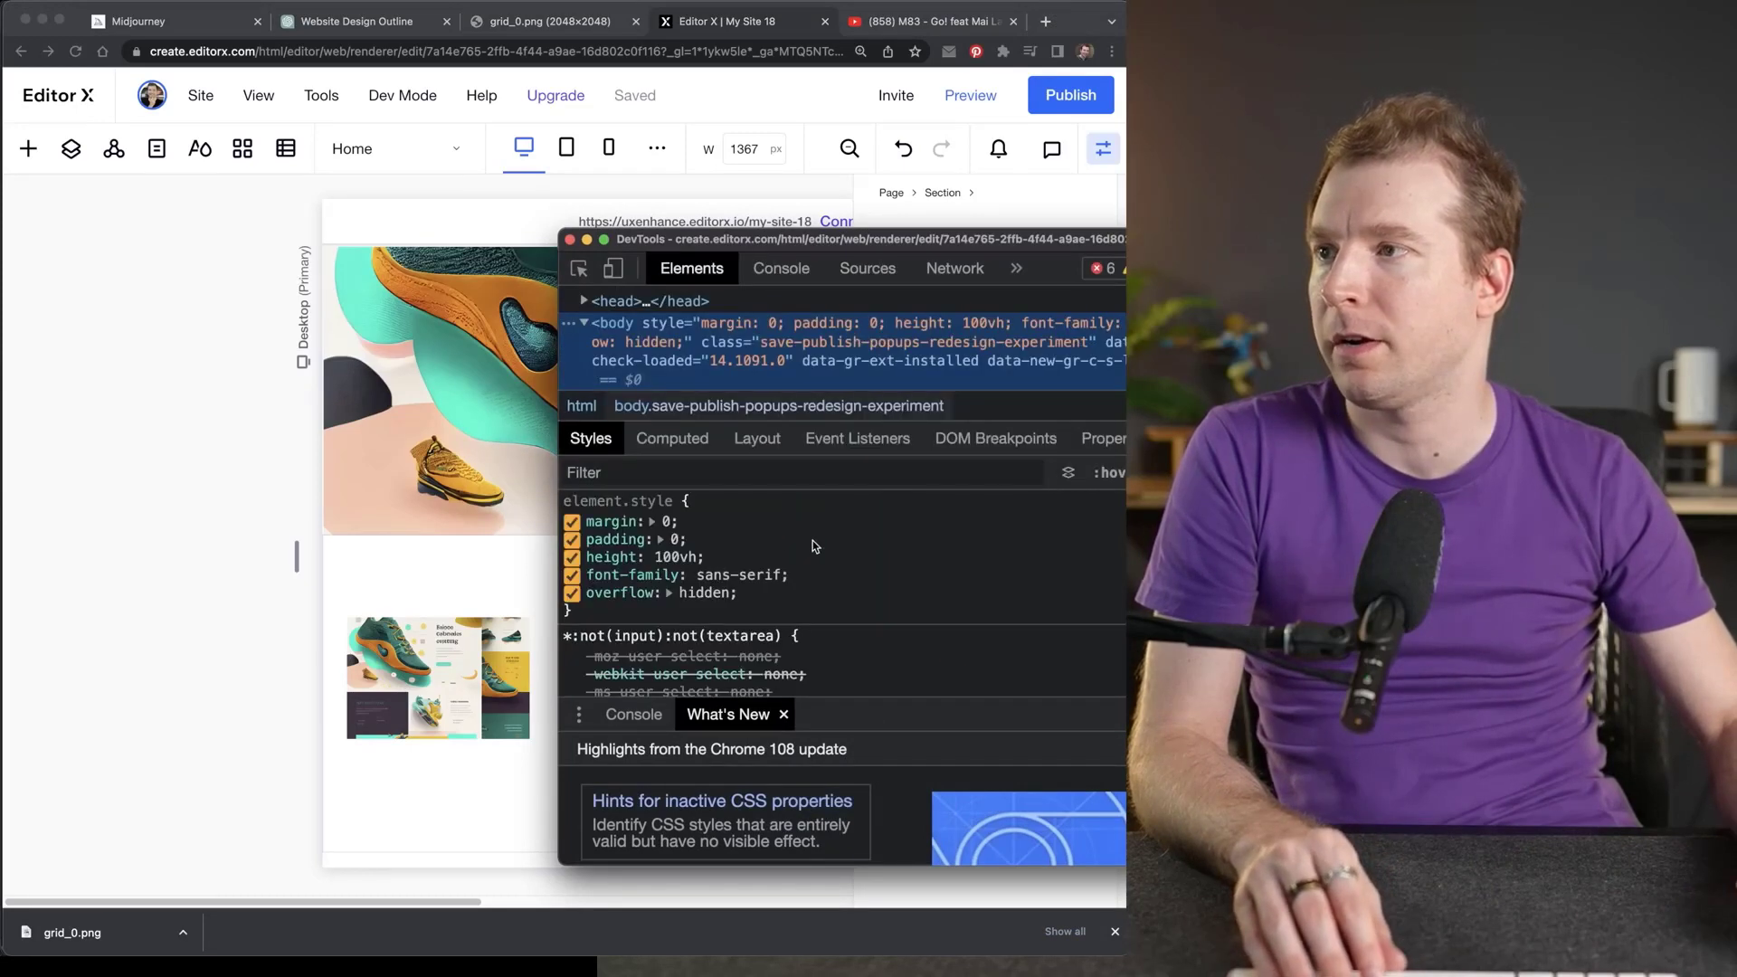
click(724, 503)
text(co)
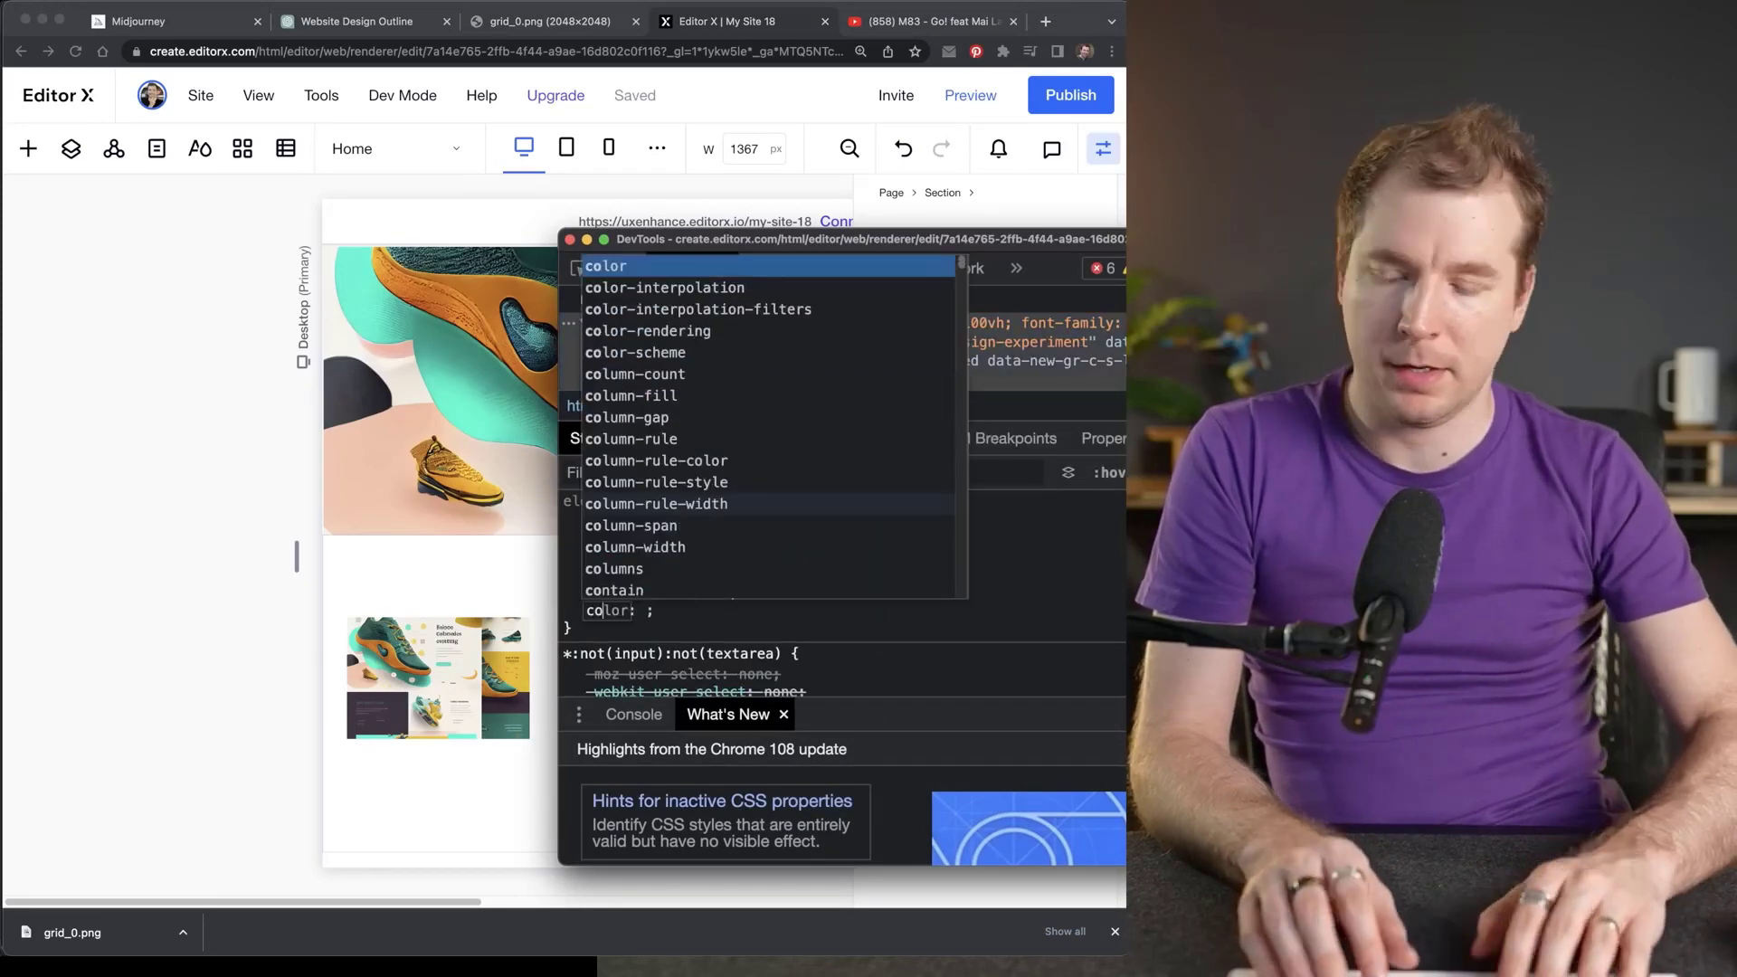
text(lor:red;)
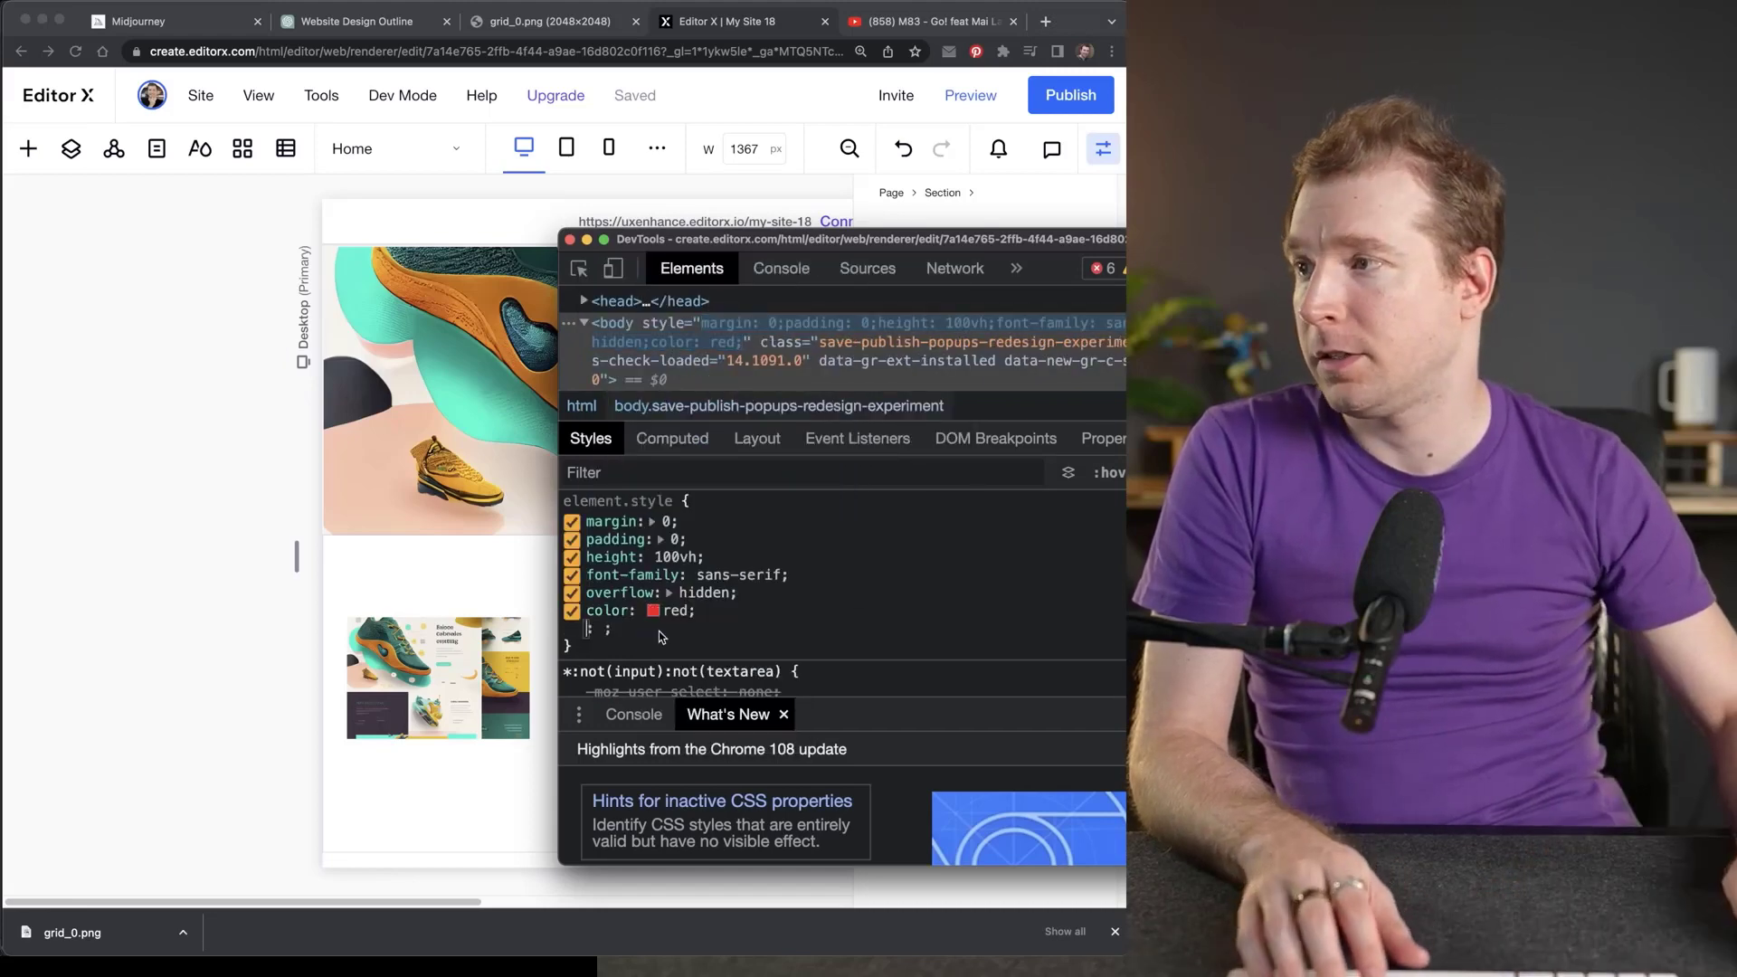
key(Return)
Sample the mockup's dark purple panel with the color rule's eyedropper, disable the rule and close the developer tools.
click(653, 610)
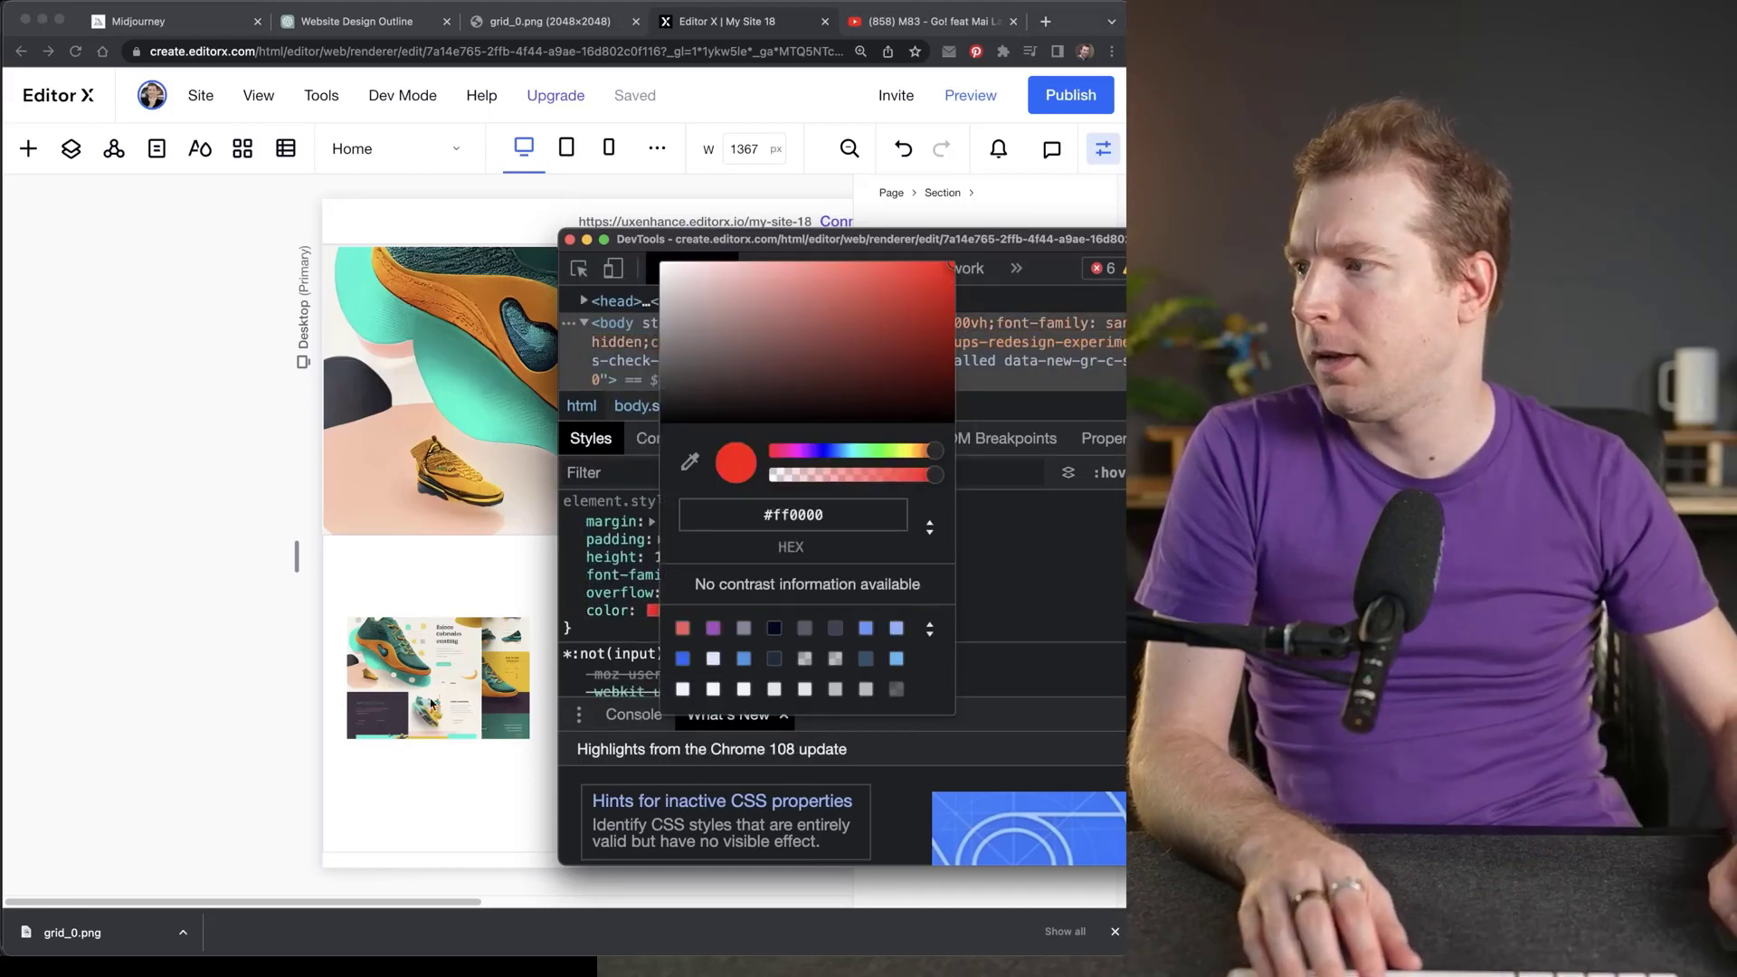
click(690, 464)
click(417, 722)
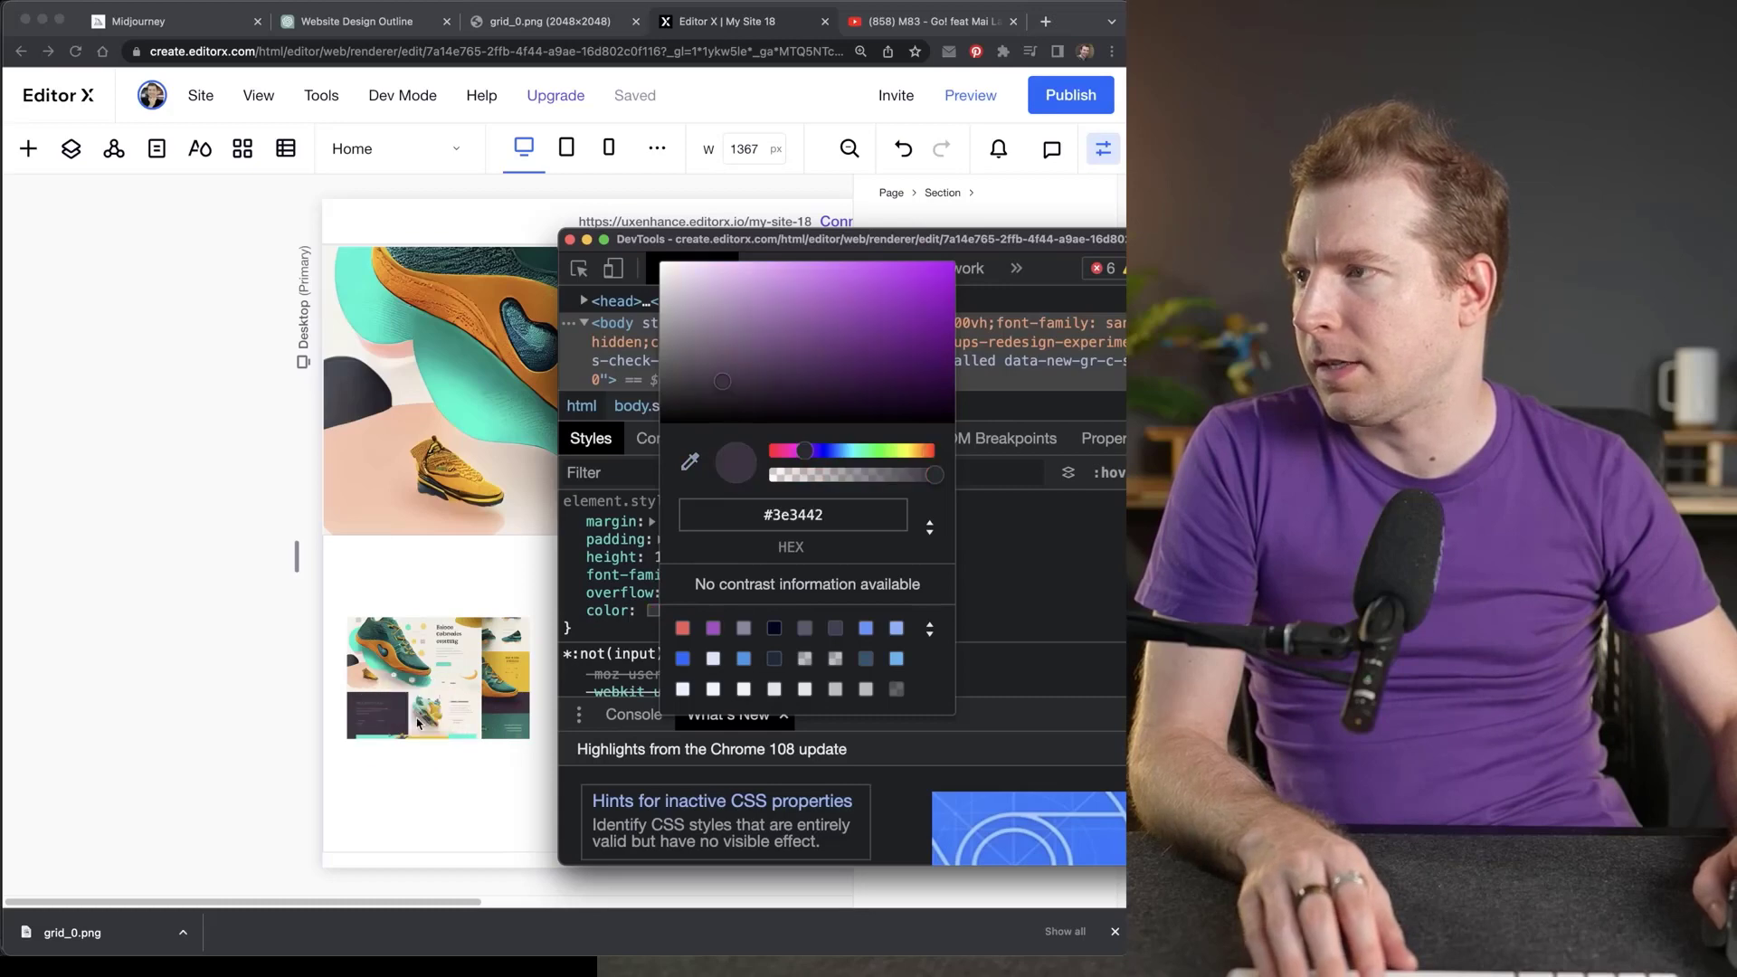
key(Escape)
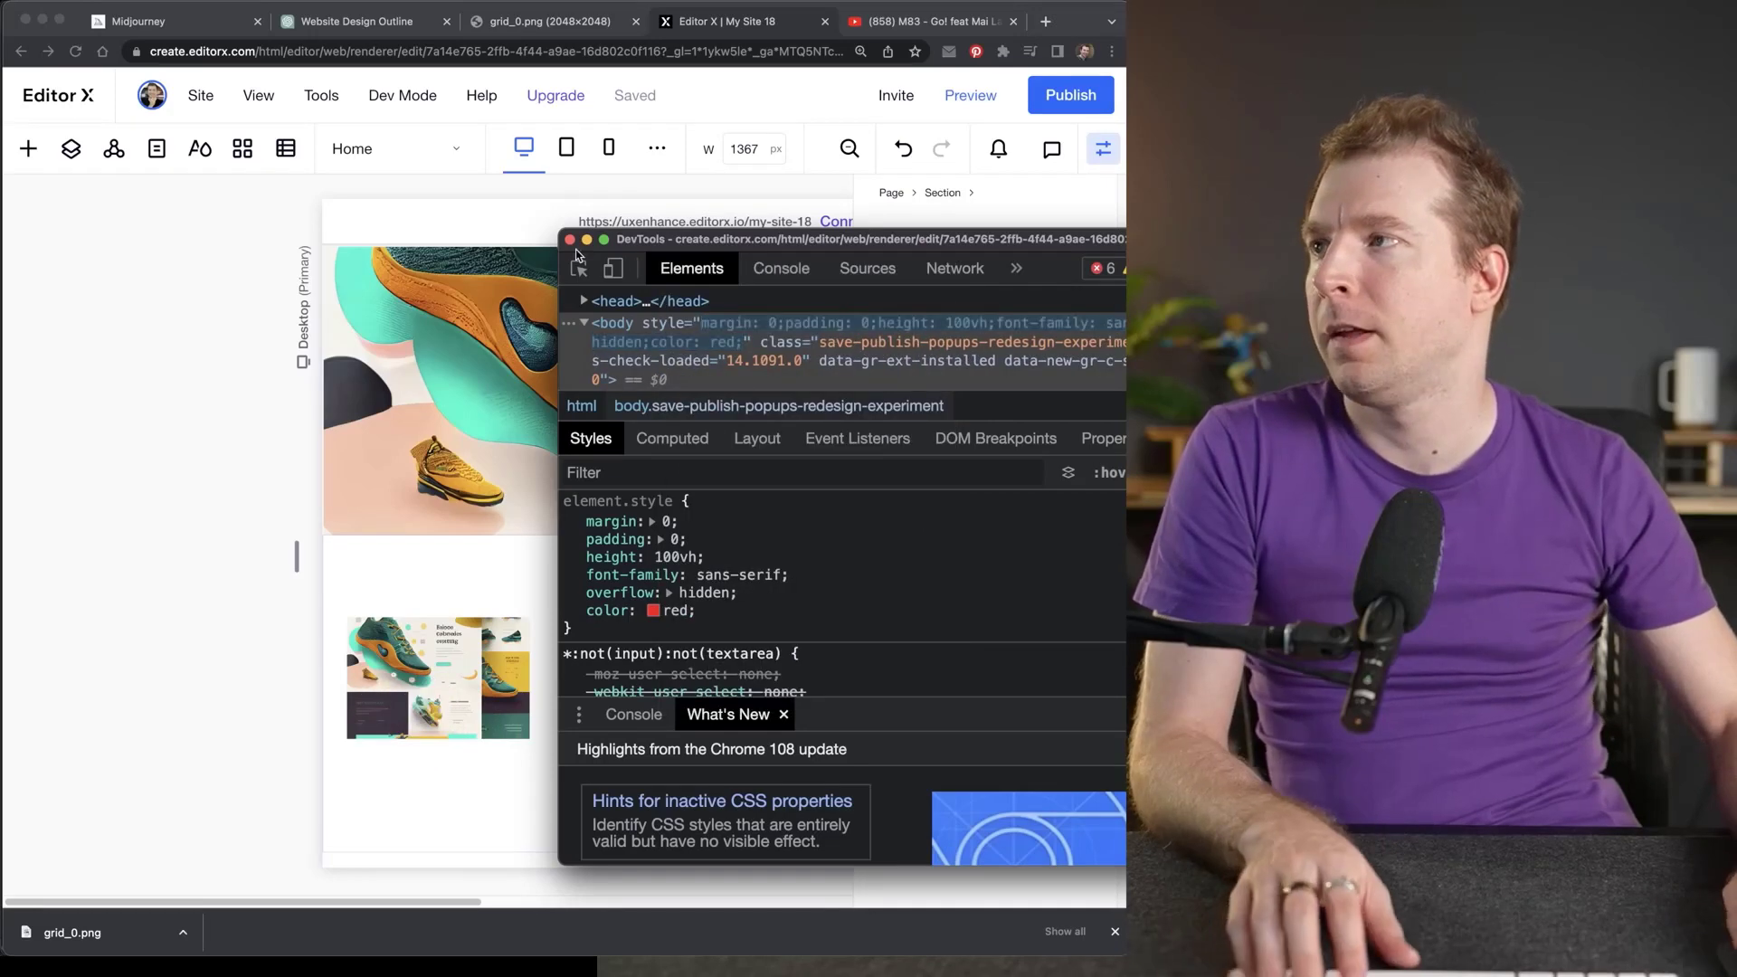
click(570, 611)
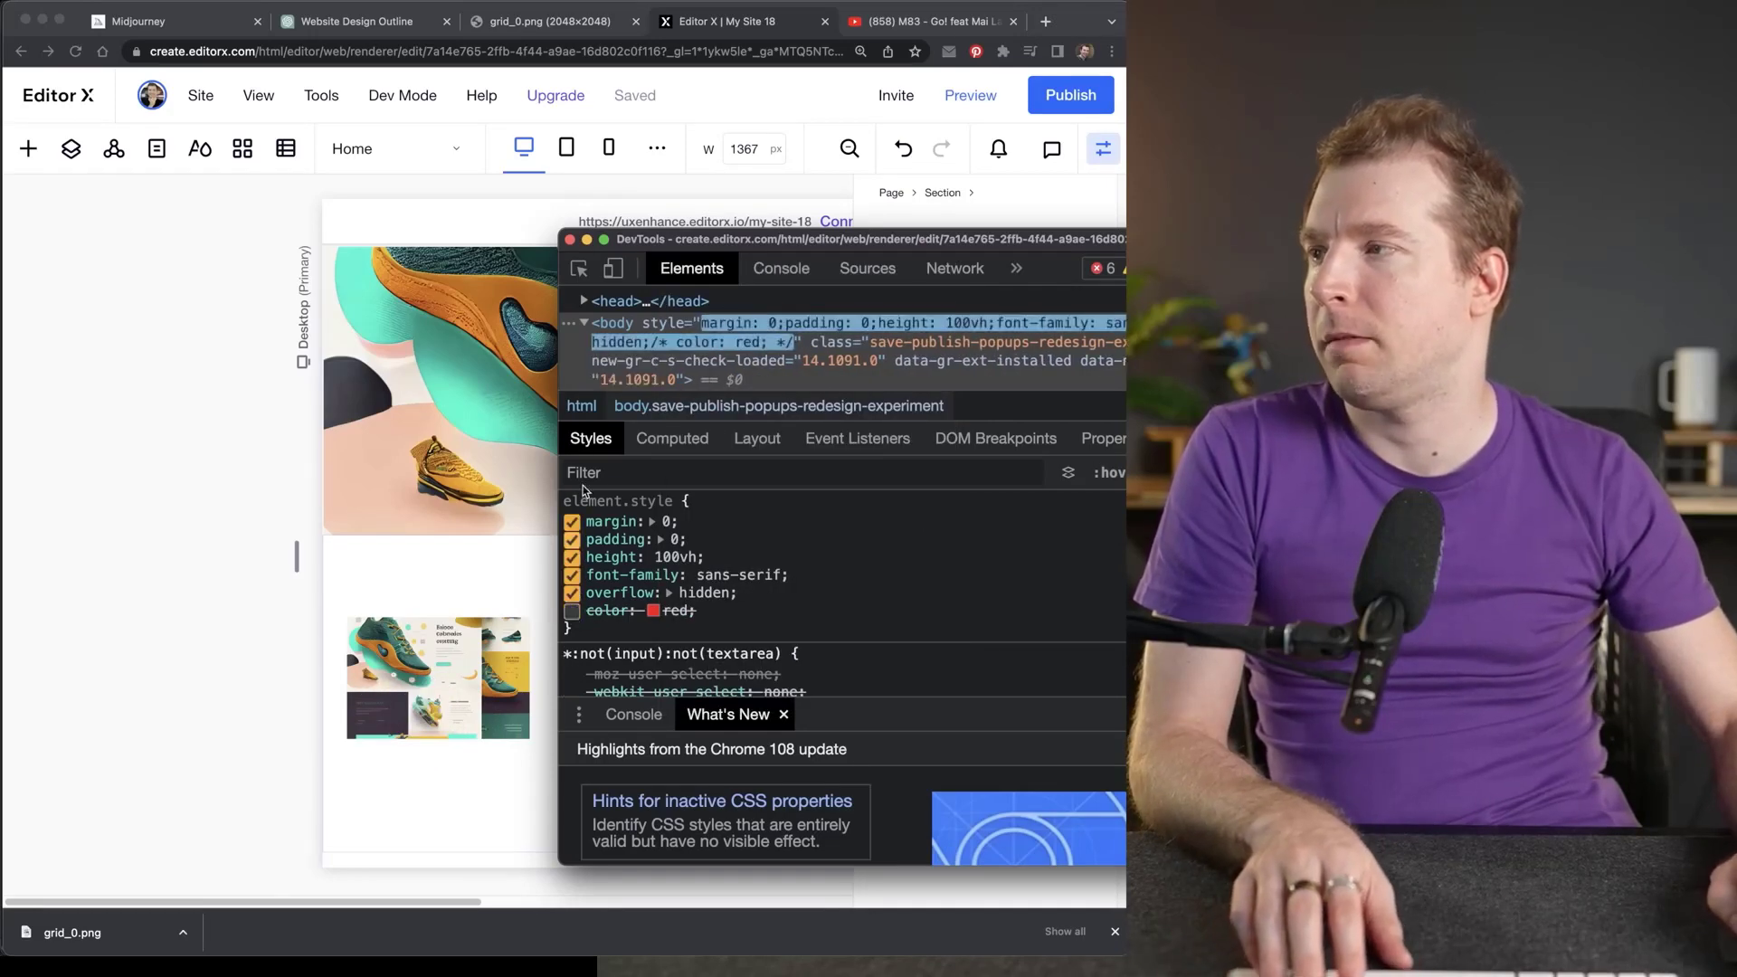
click(570, 240)
Set the container's fill to the custom color #3E3442.
click(896, 411)
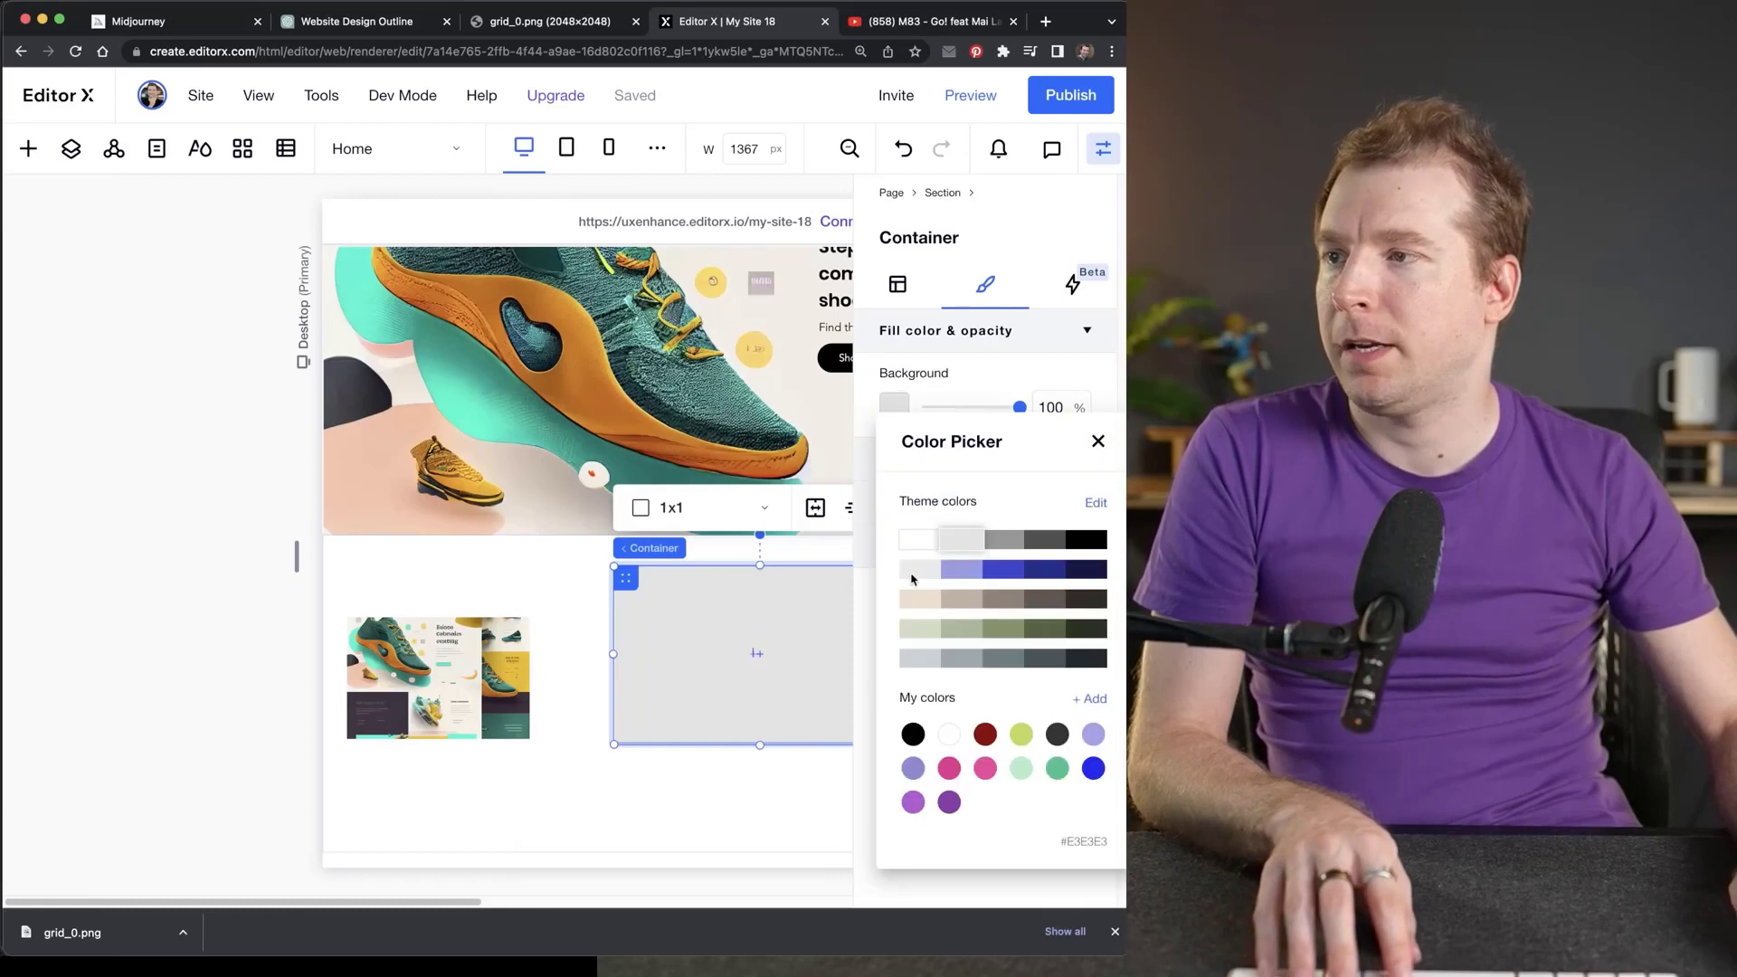
click(1094, 702)
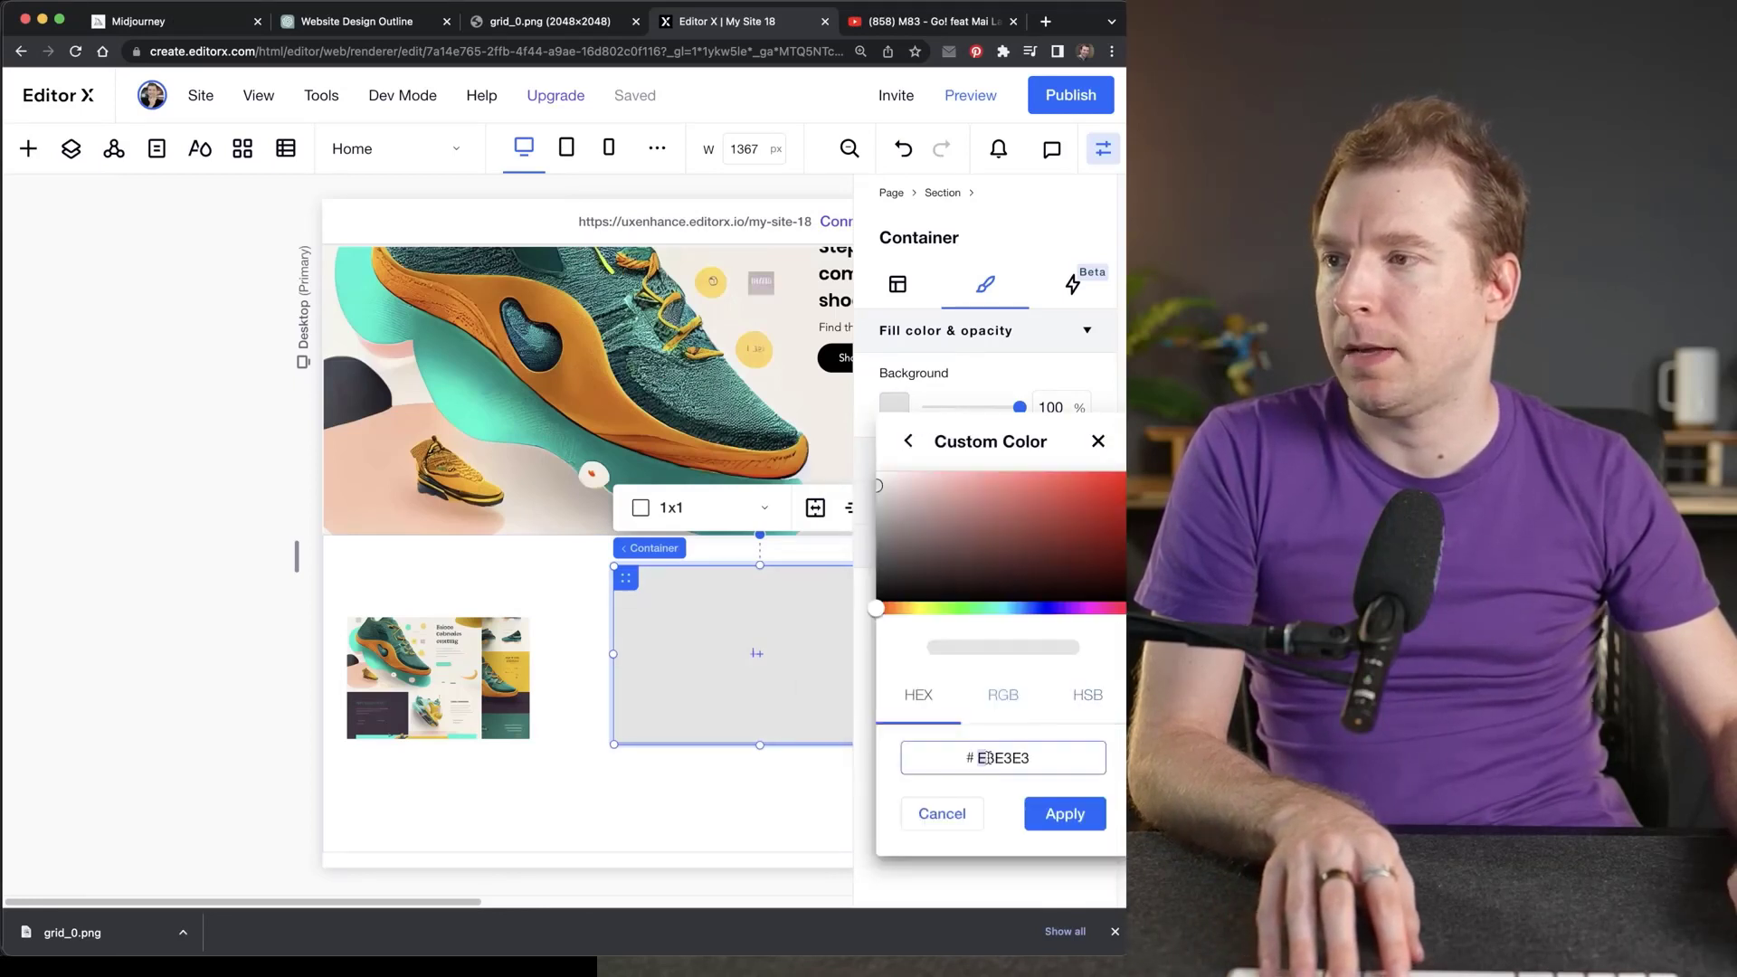
text(3)
text(3E3442)
click(1065, 813)
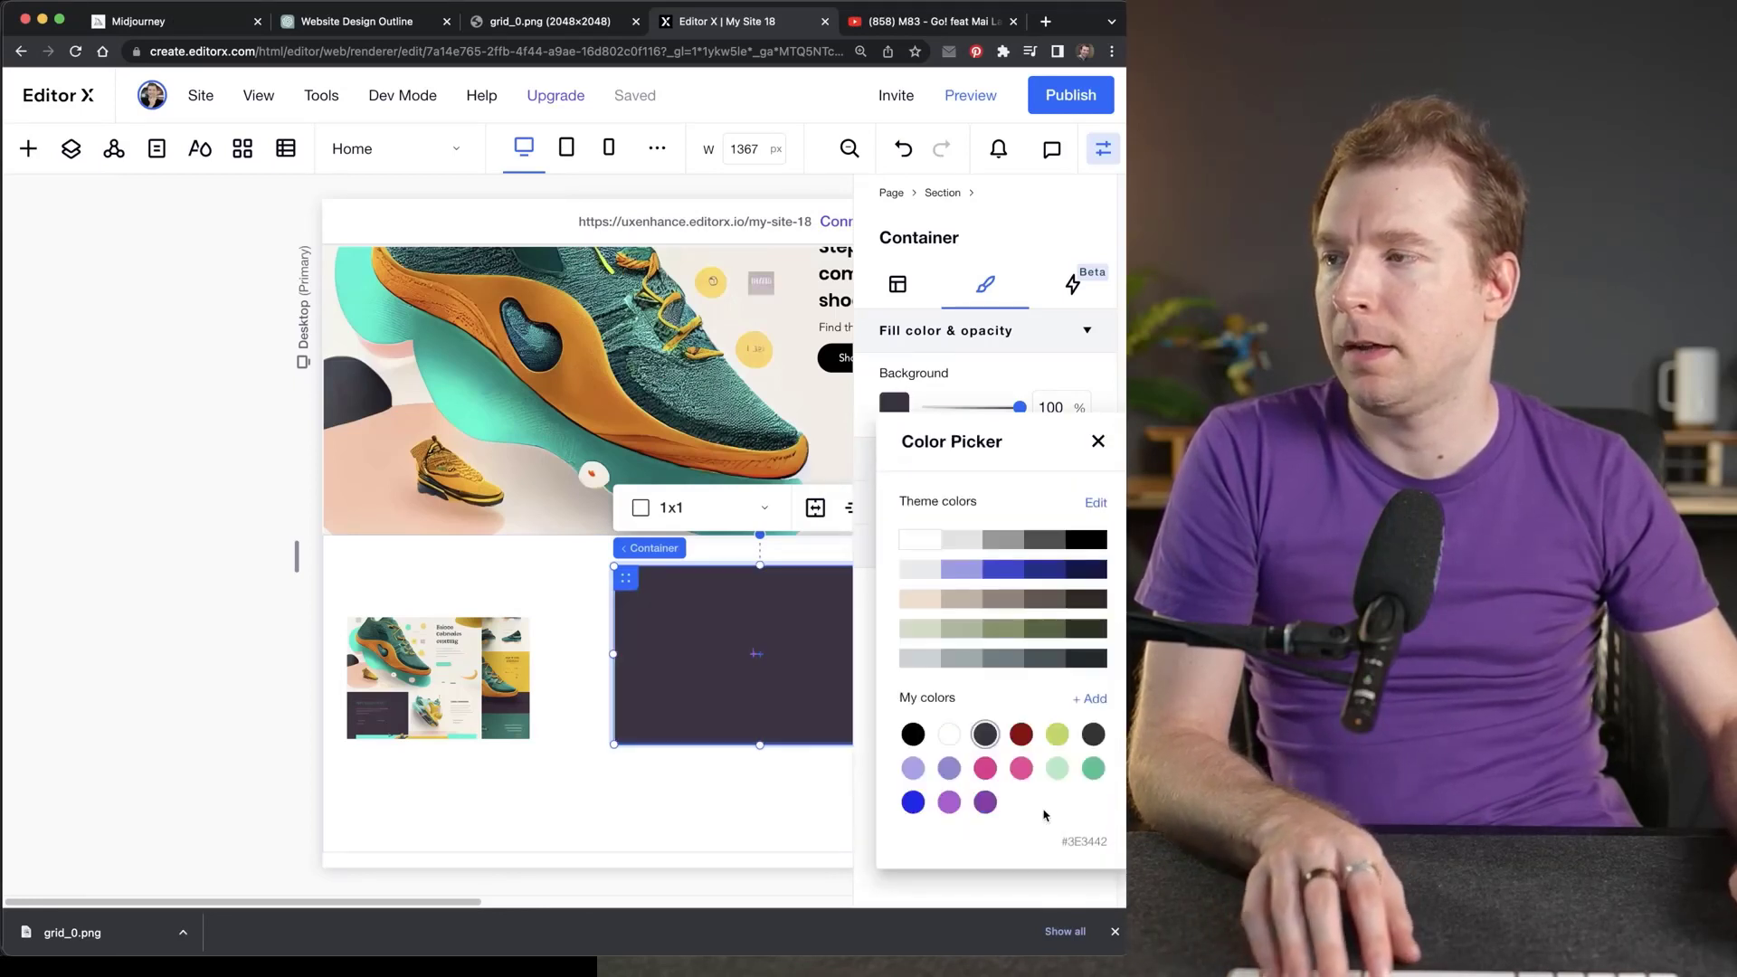
Move the mockup image up over the hero, and fit the dark container to the lower section's left edge and full height.
drag(441, 662, 465, 460)
drag(689, 623, 466, 847)
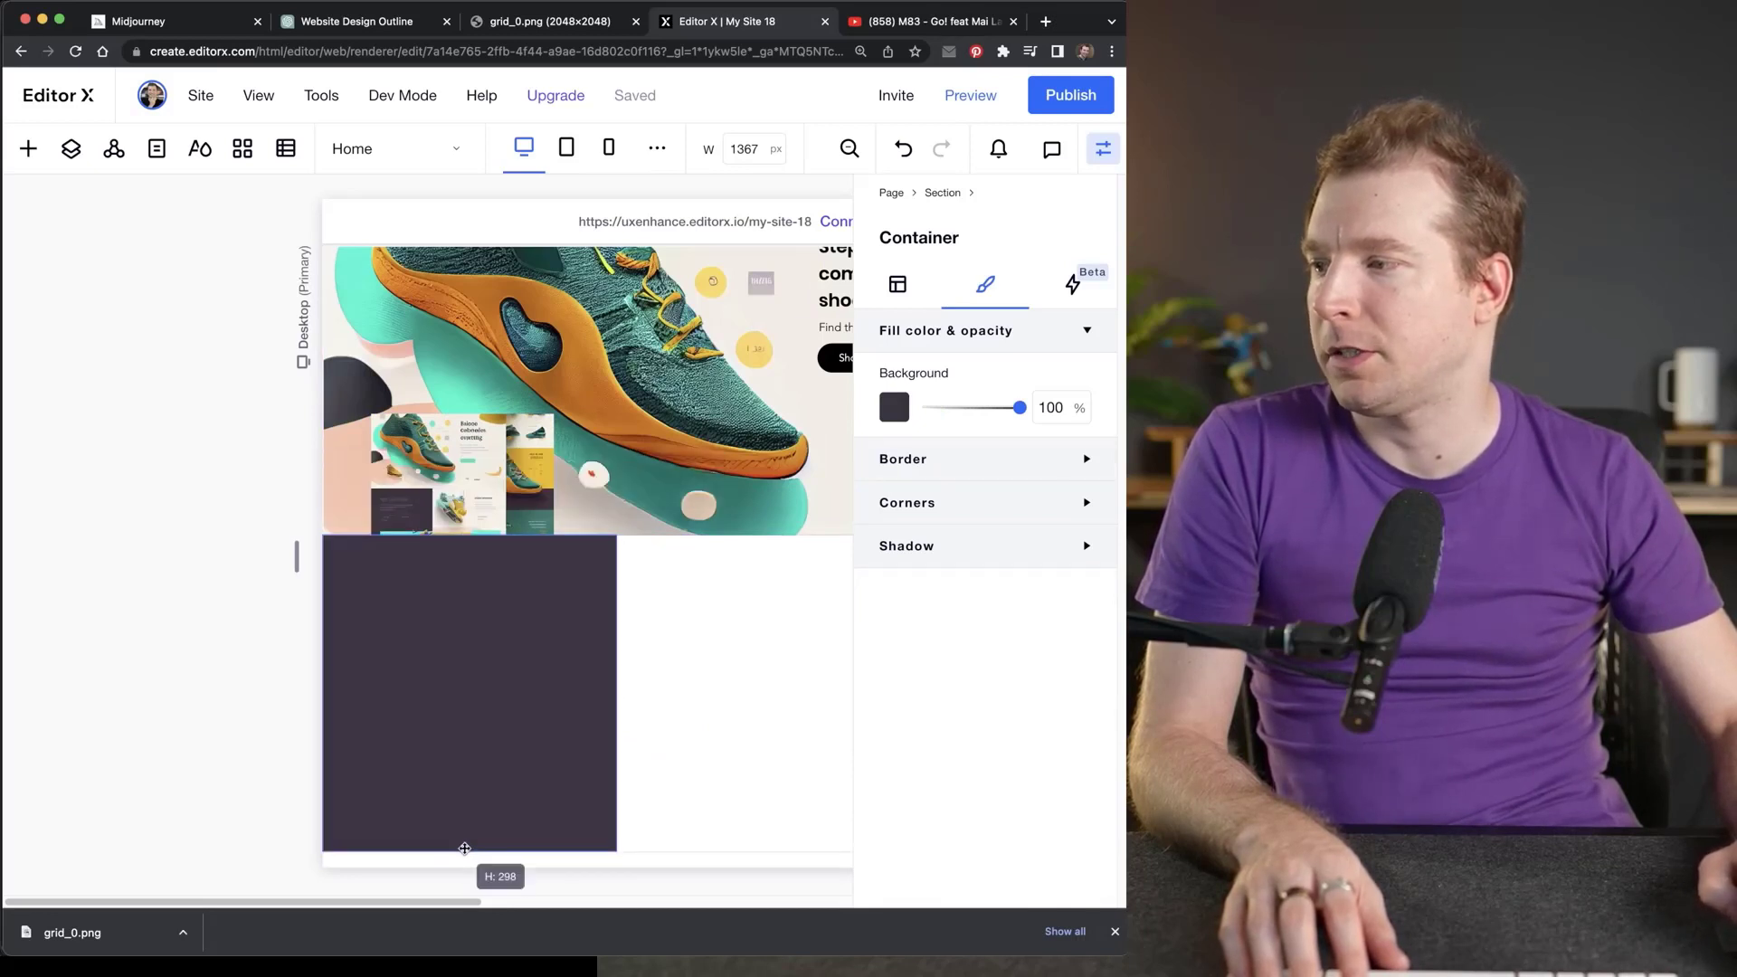
drag(465, 848, 550, 914)
click(673, 749)
drag(294, 441, 649, 375)
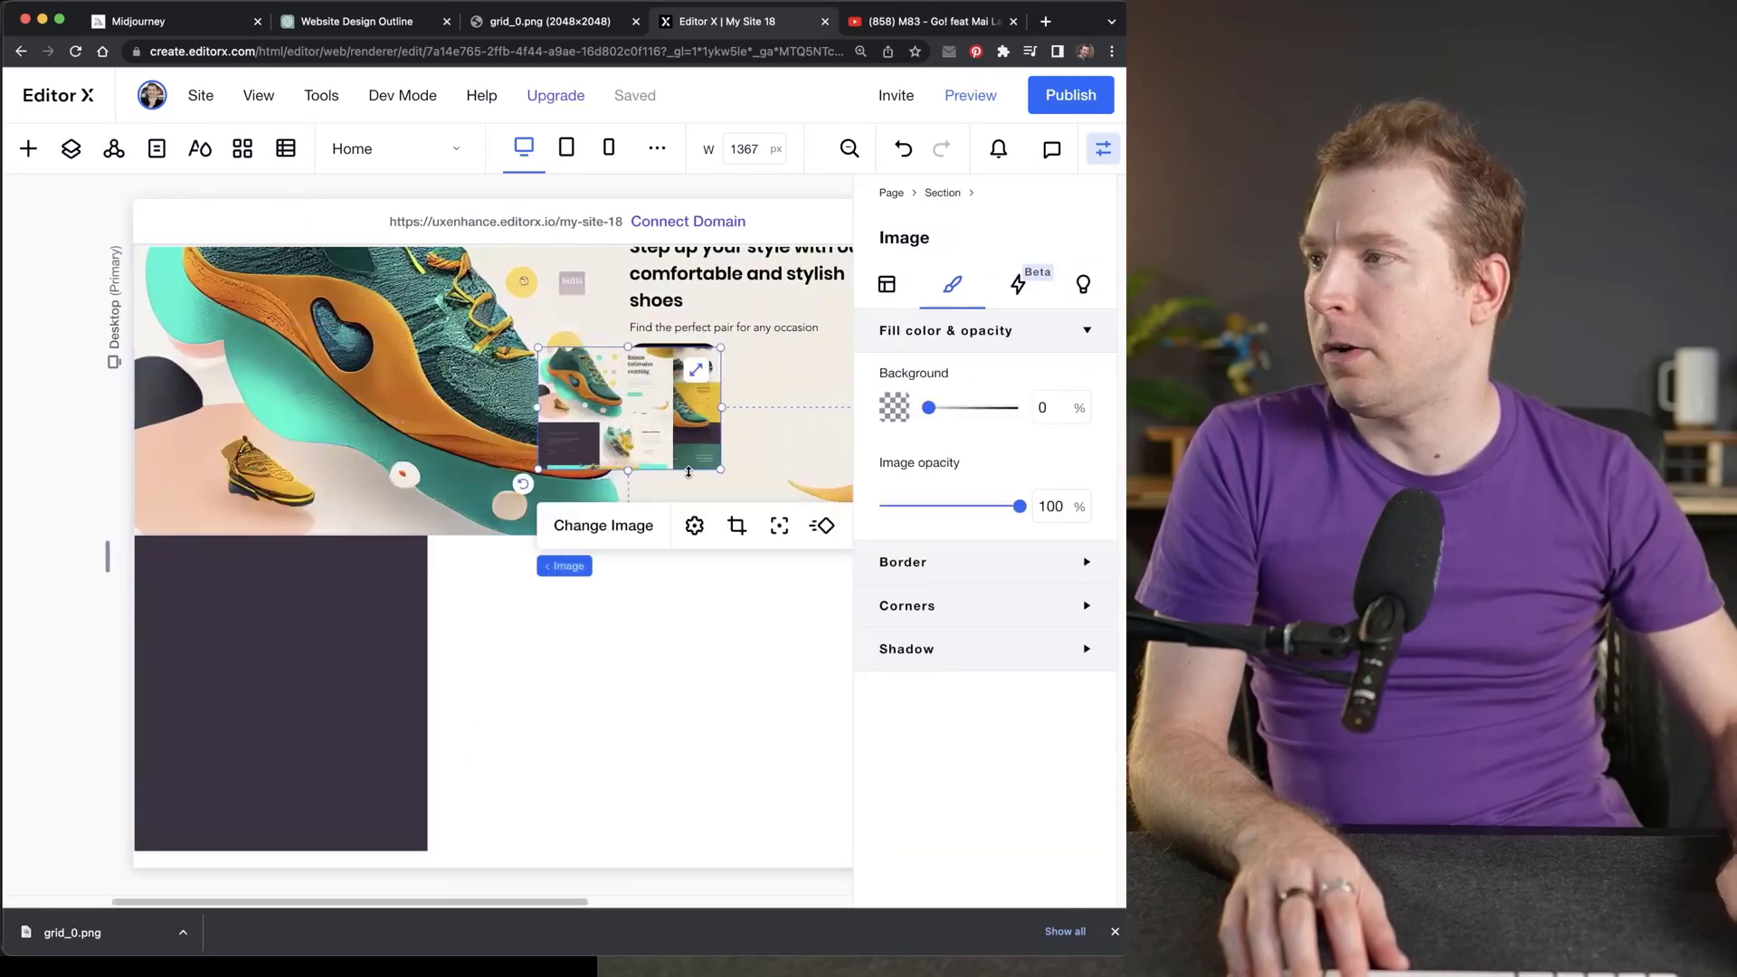
Reopen the developer tools, sample the hero's off-white background with the color rule's eyedropper, and close the tools.
click(594, 644)
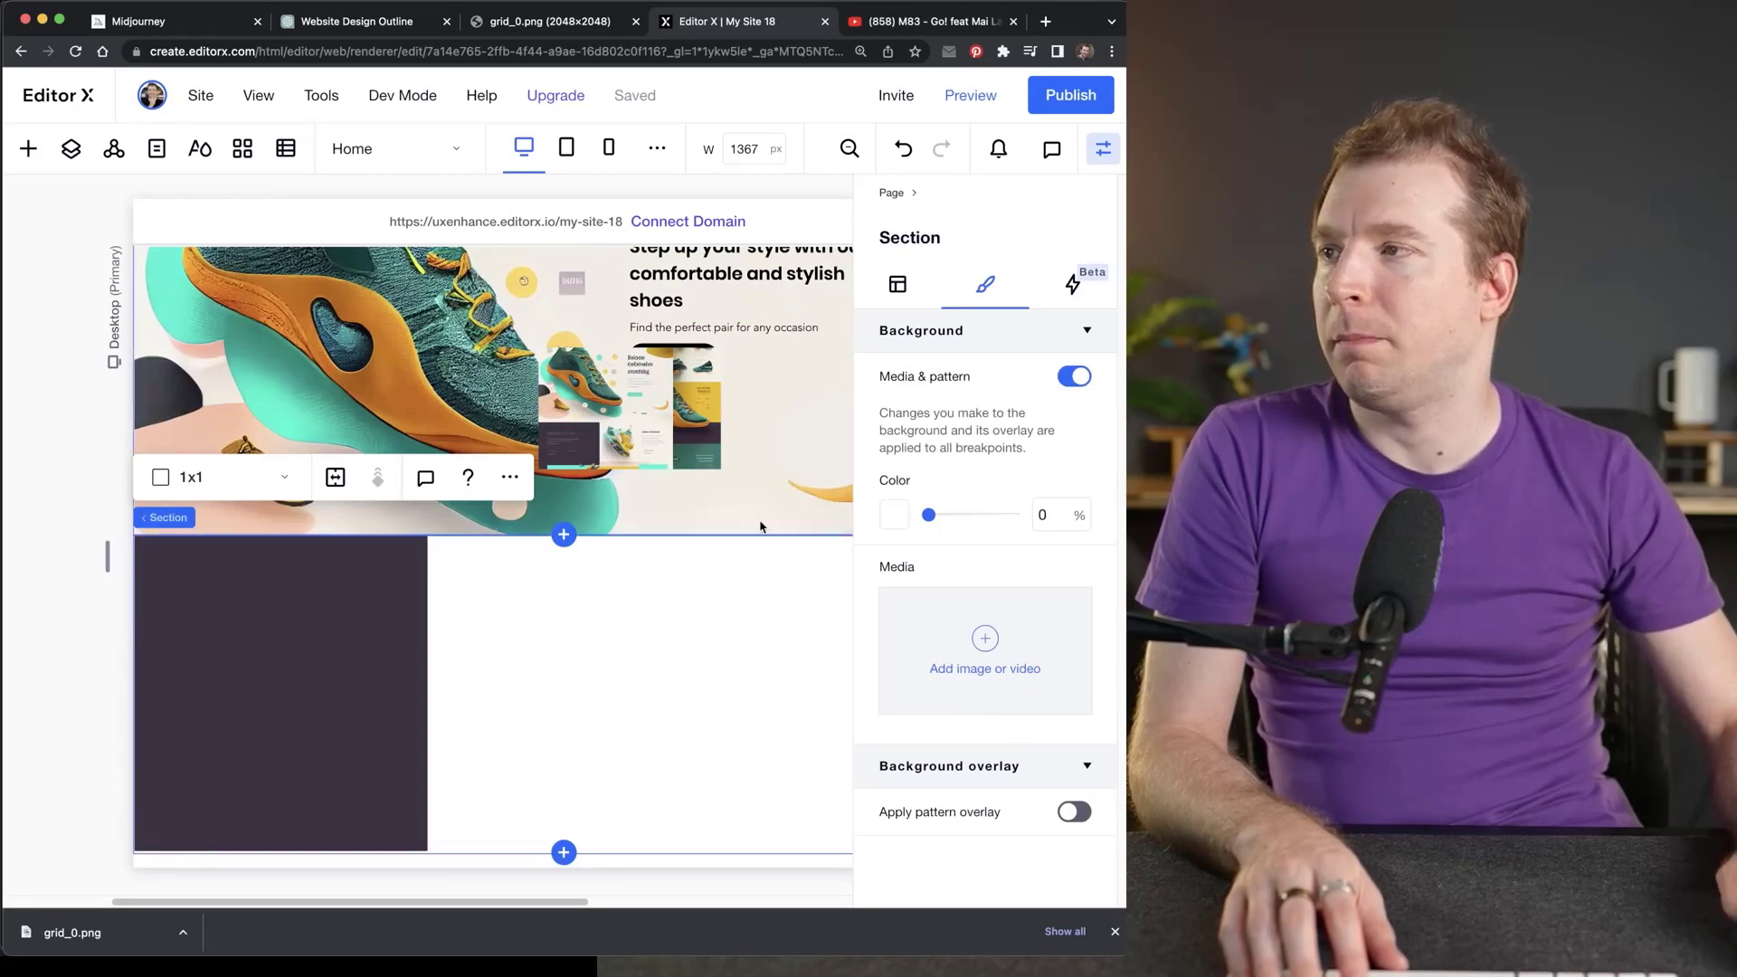
click(612, 418)
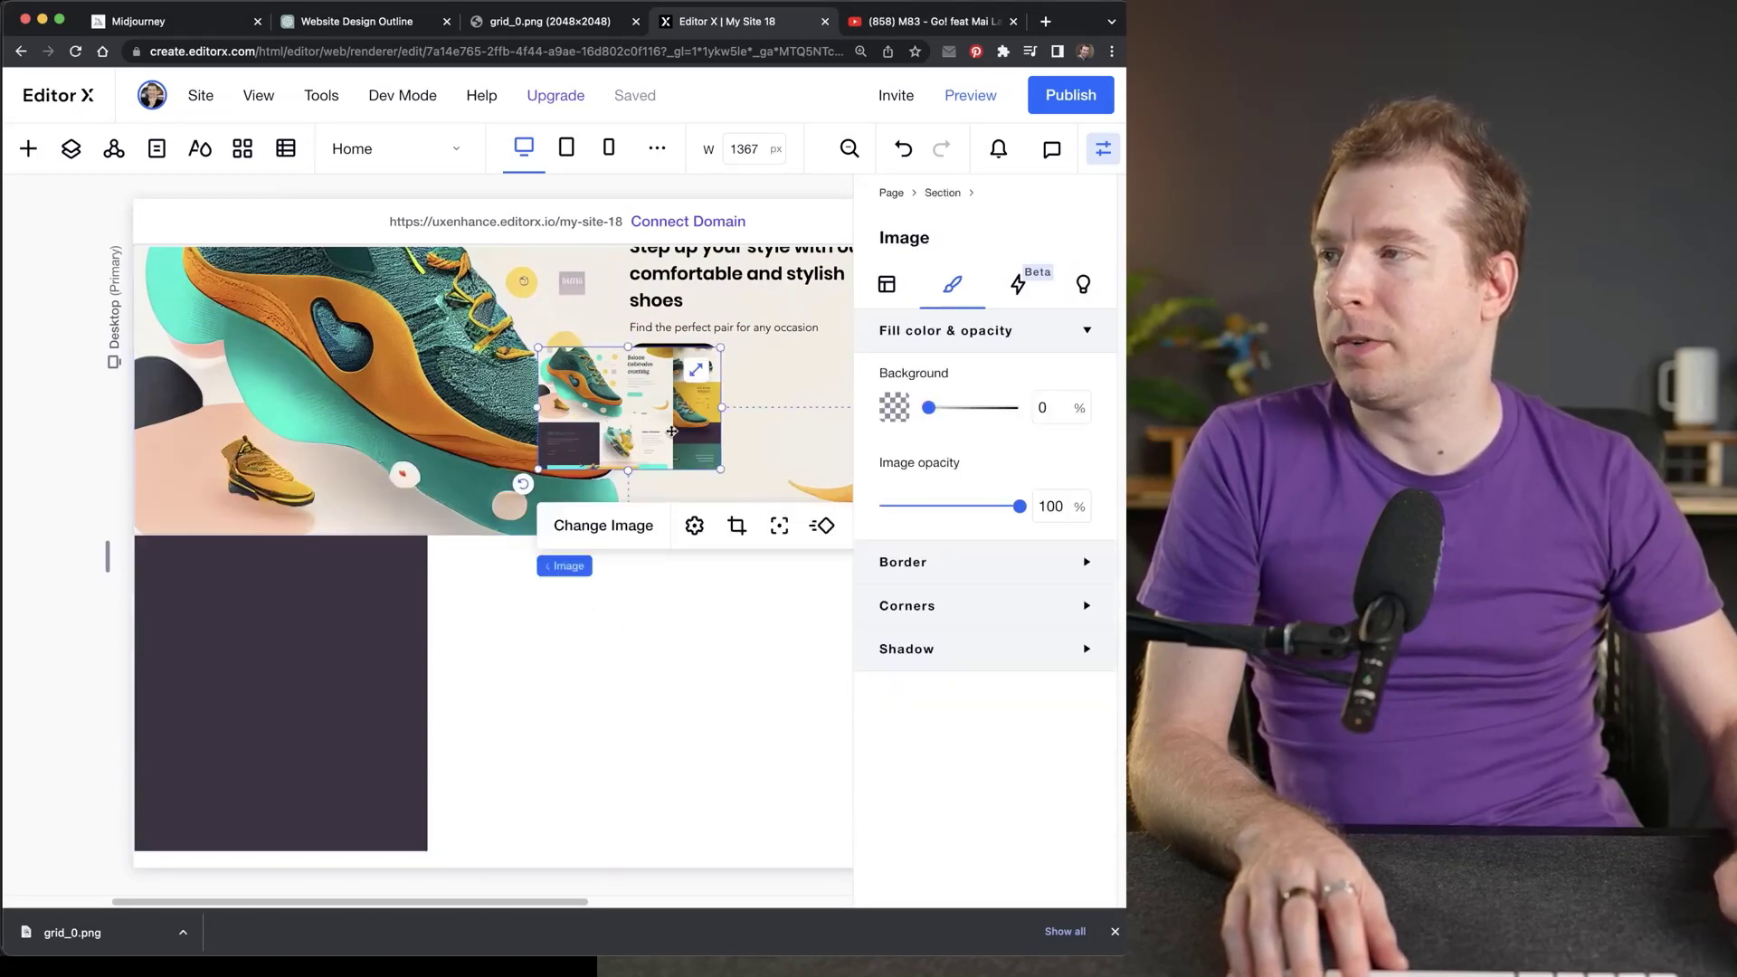
key(alt+super+i)
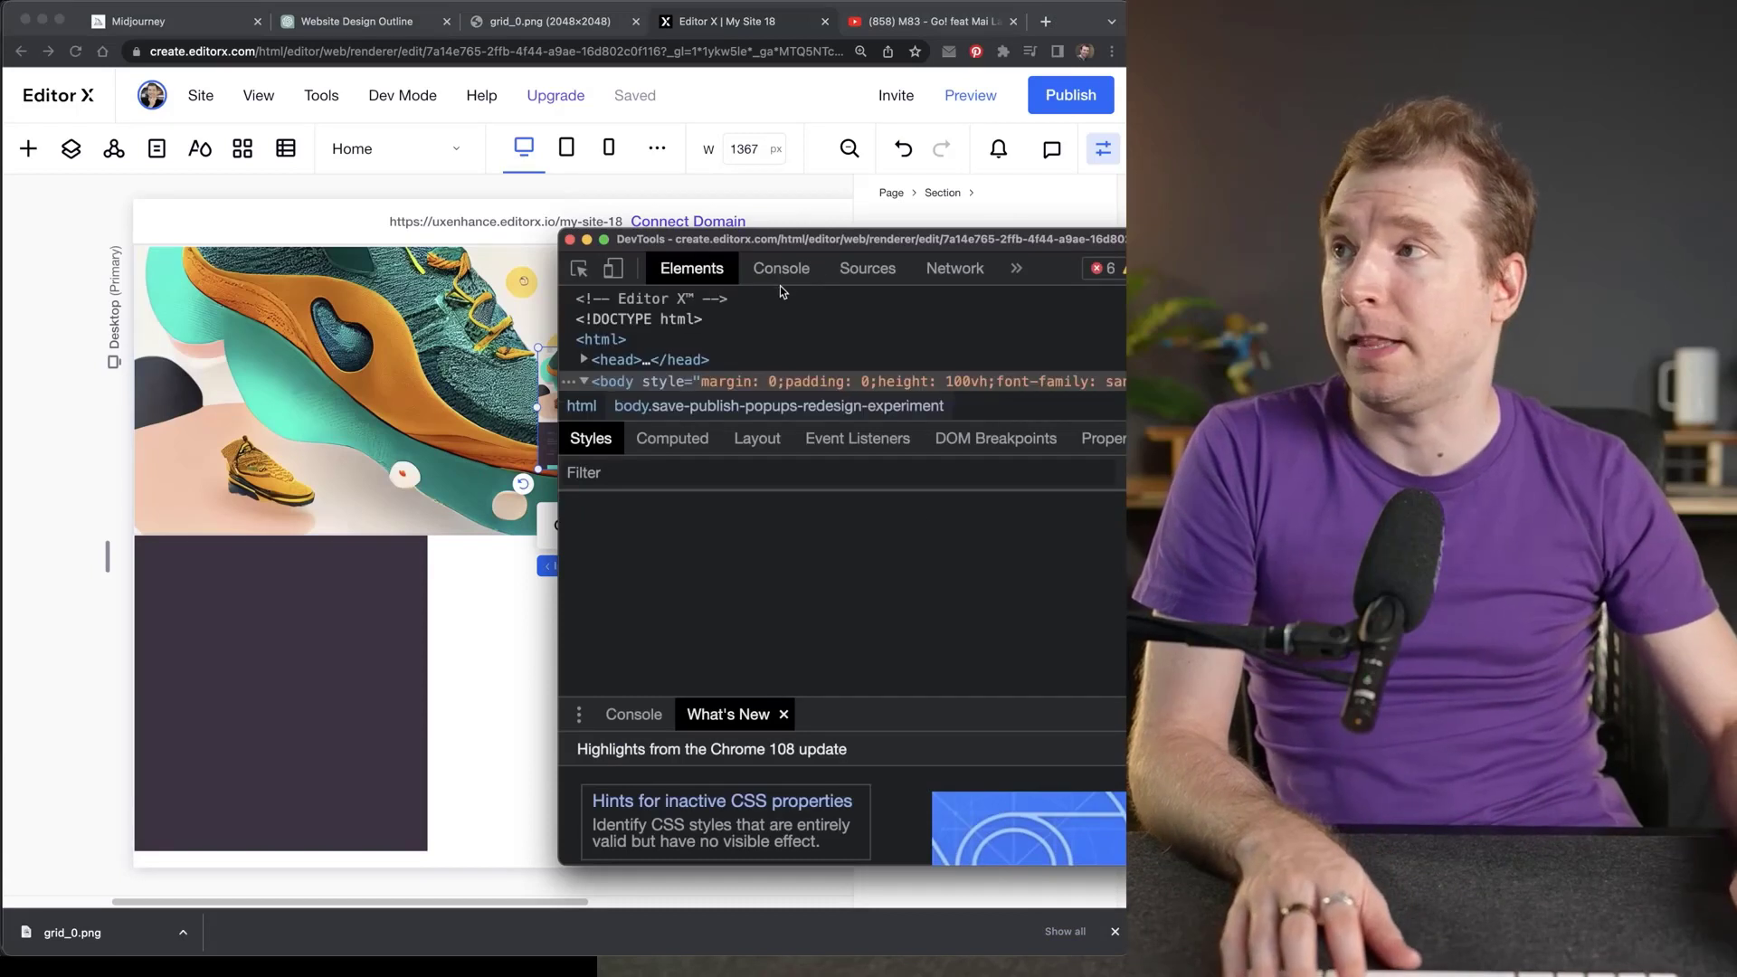
click(651, 610)
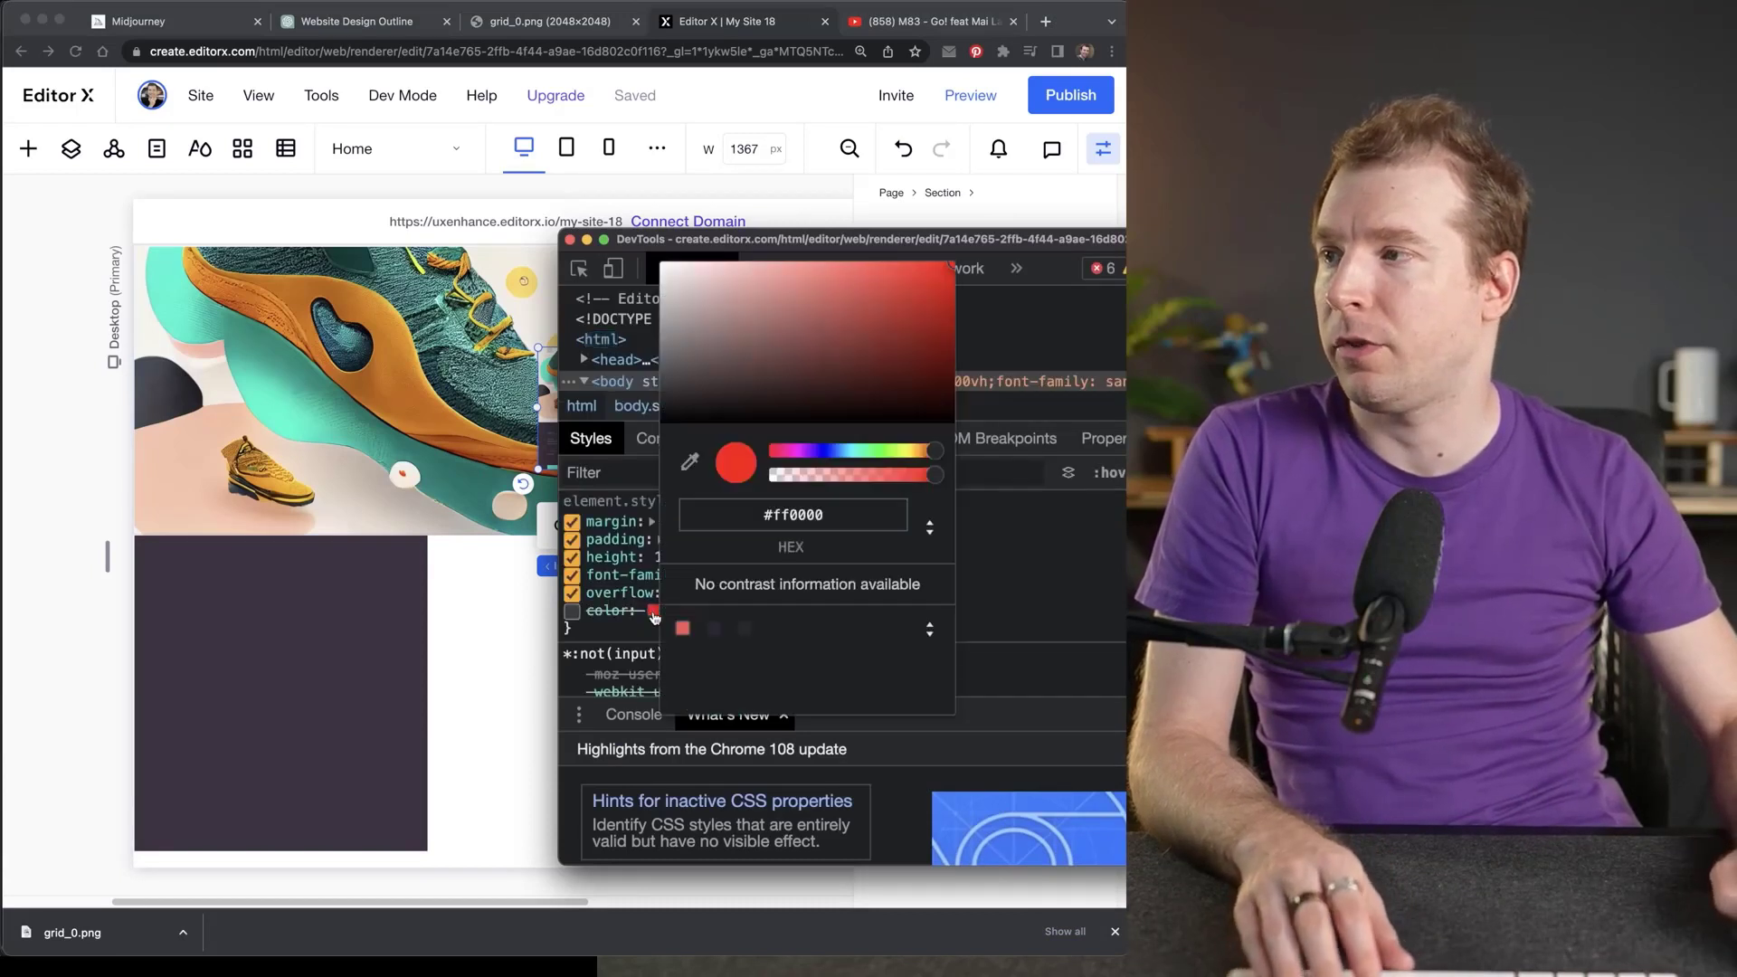
click(690, 462)
click(496, 269)
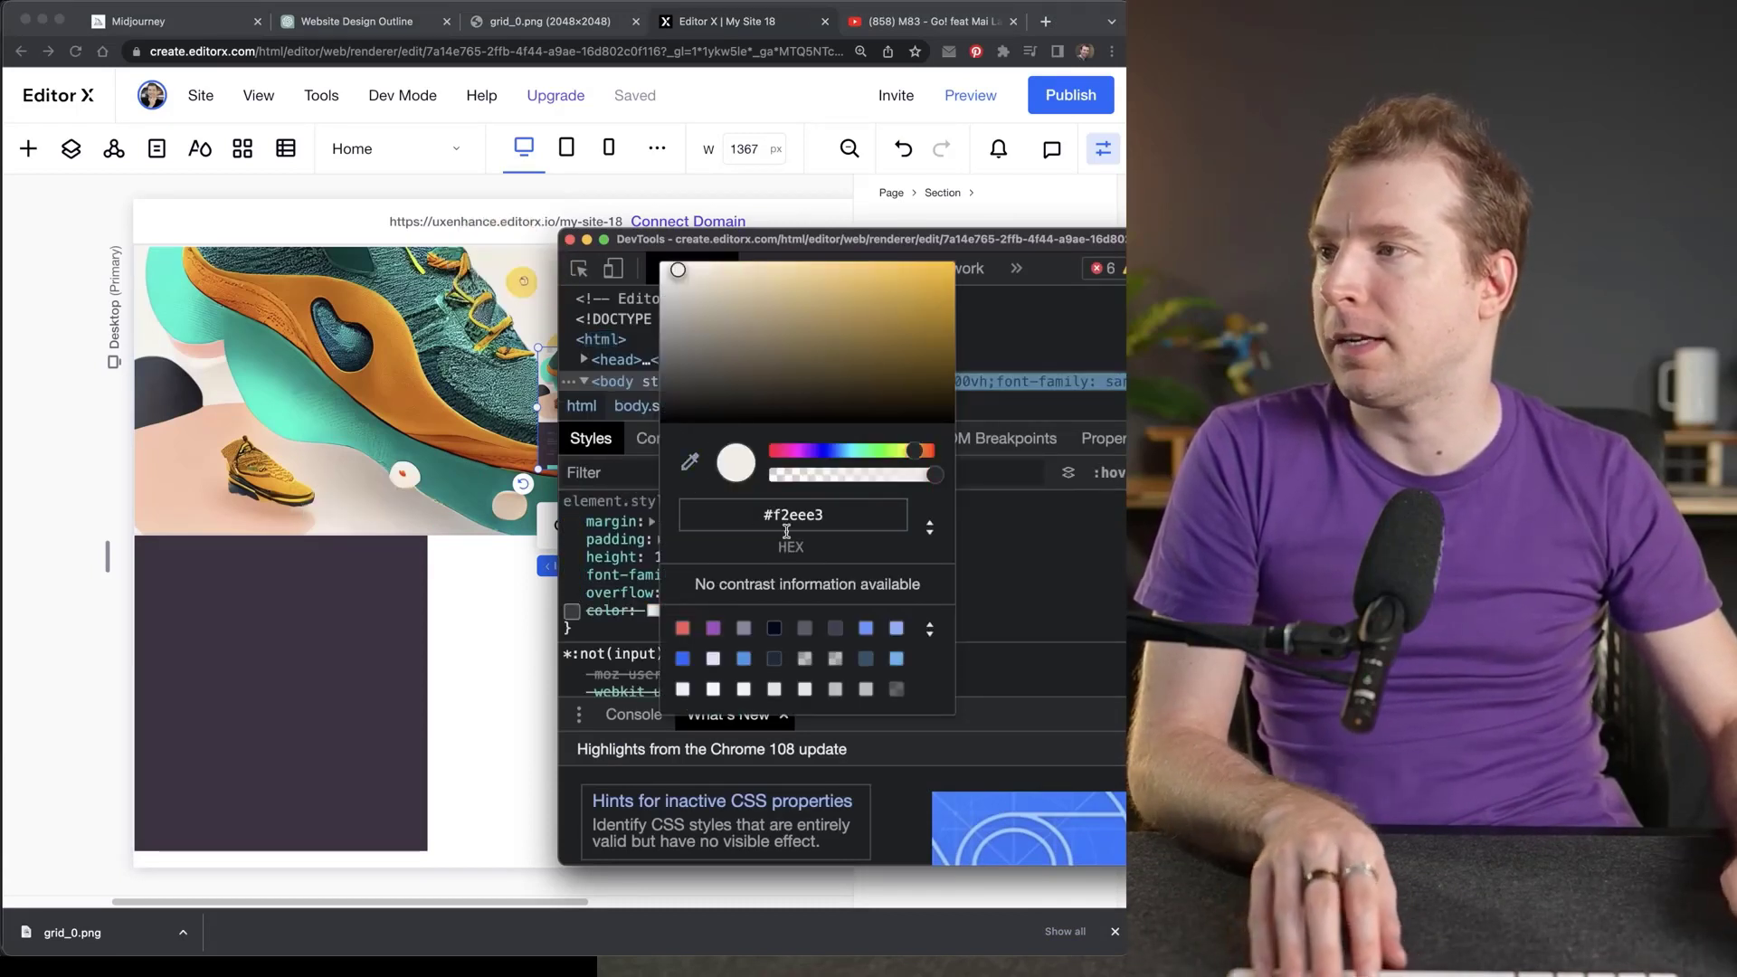
key(Escape)
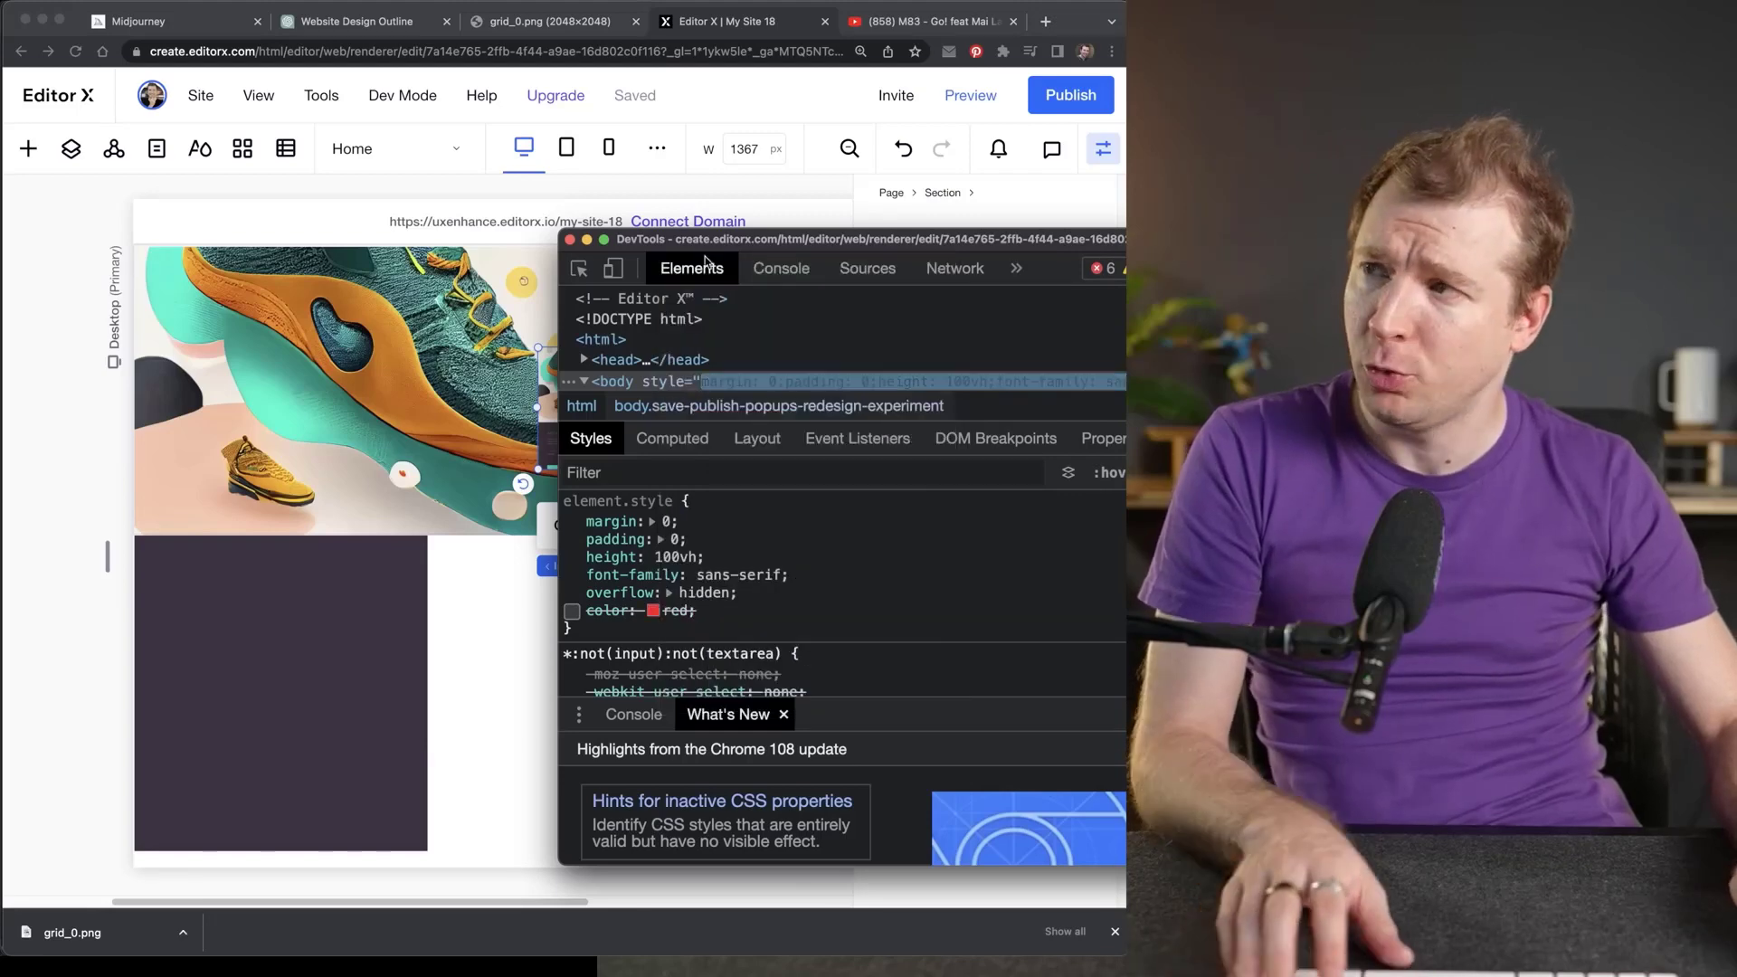
click(570, 240)
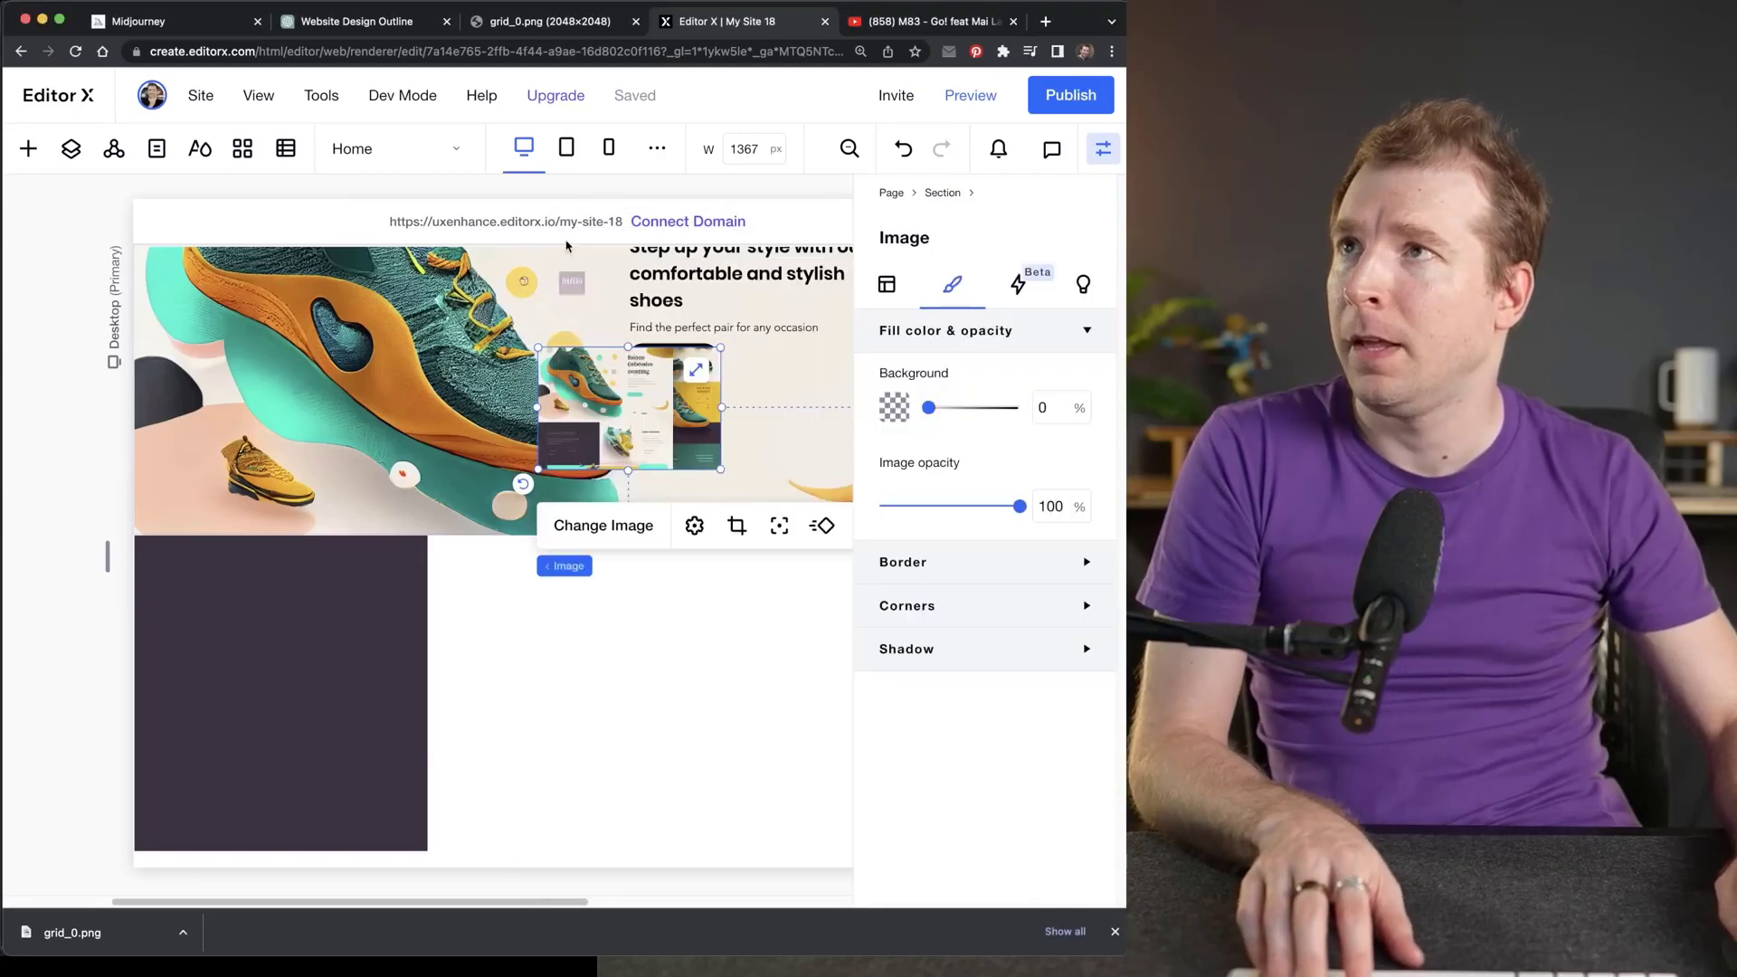
Set the lower section's background to the custom color #F2EEE3.
click(624, 694)
click(890, 288)
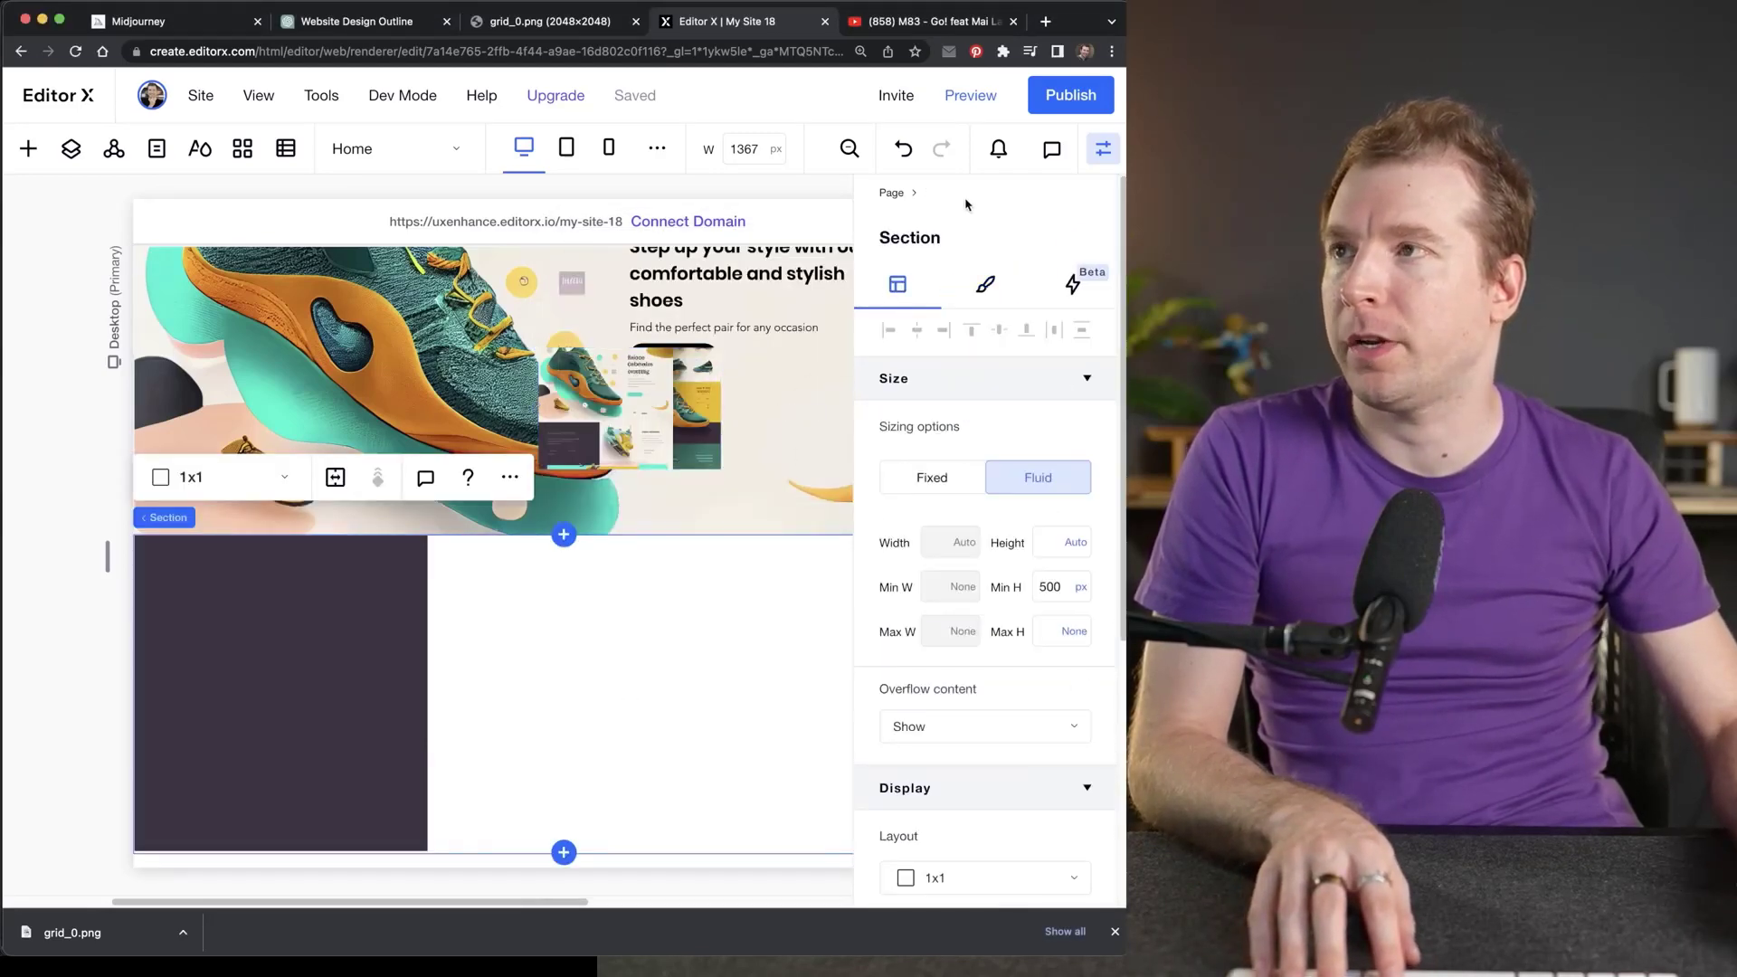
click(988, 285)
click(899, 512)
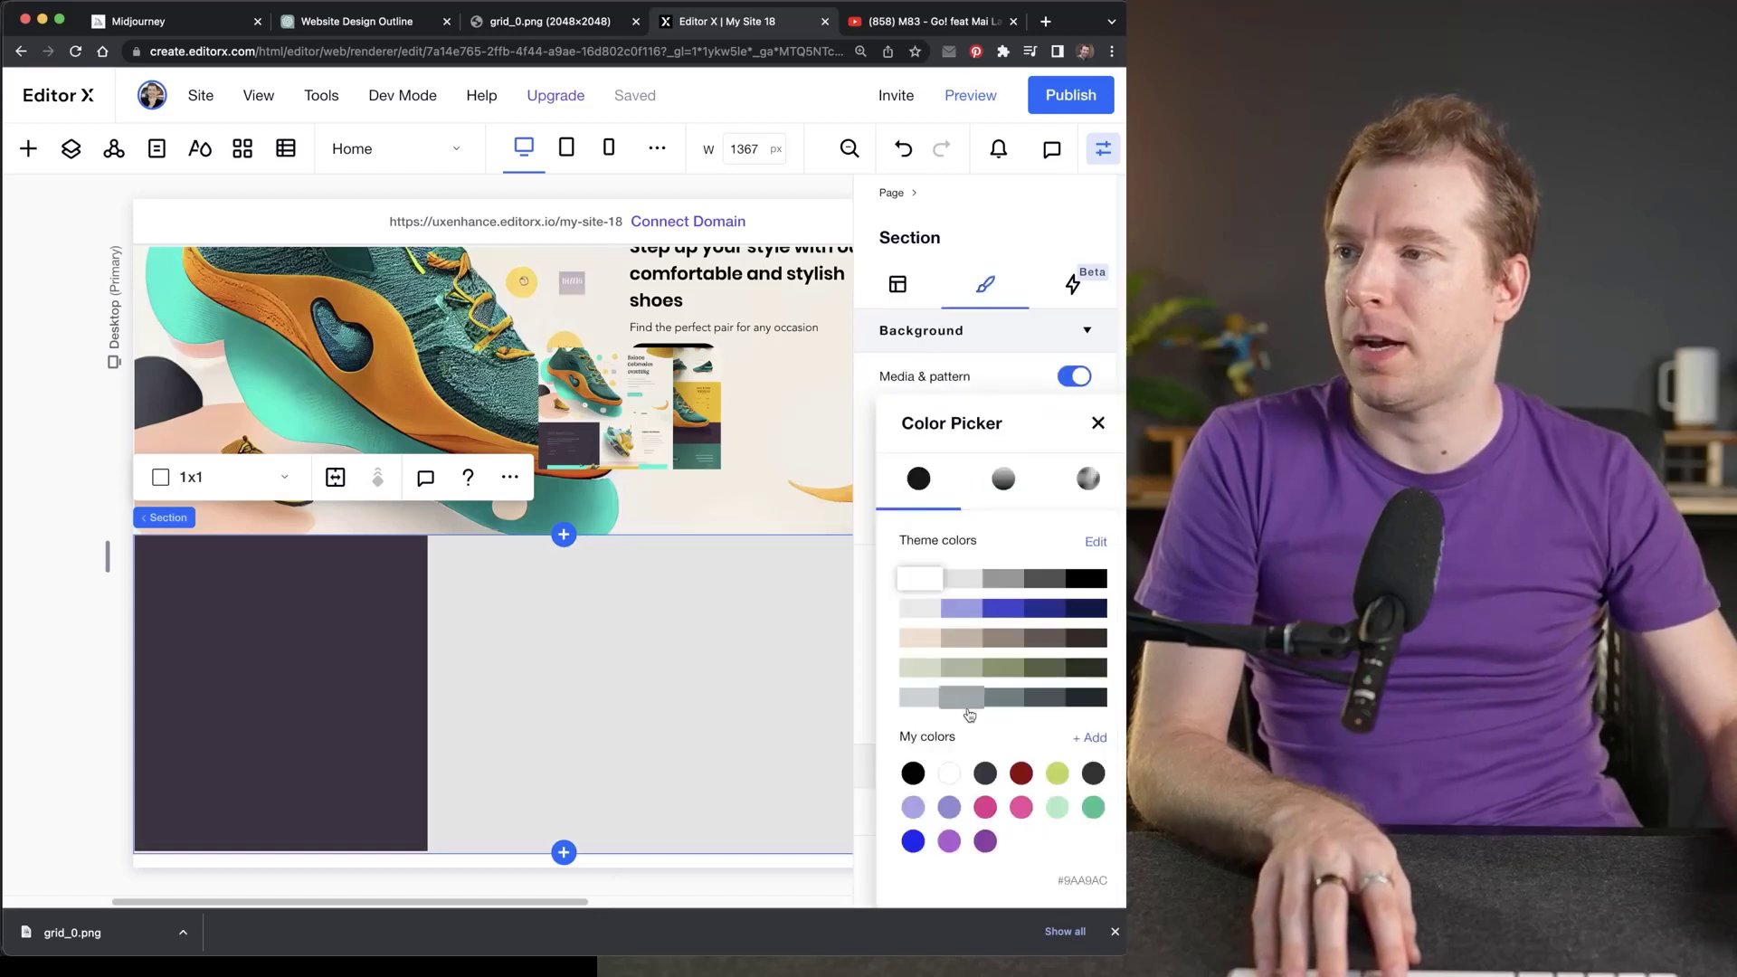
click(1089, 737)
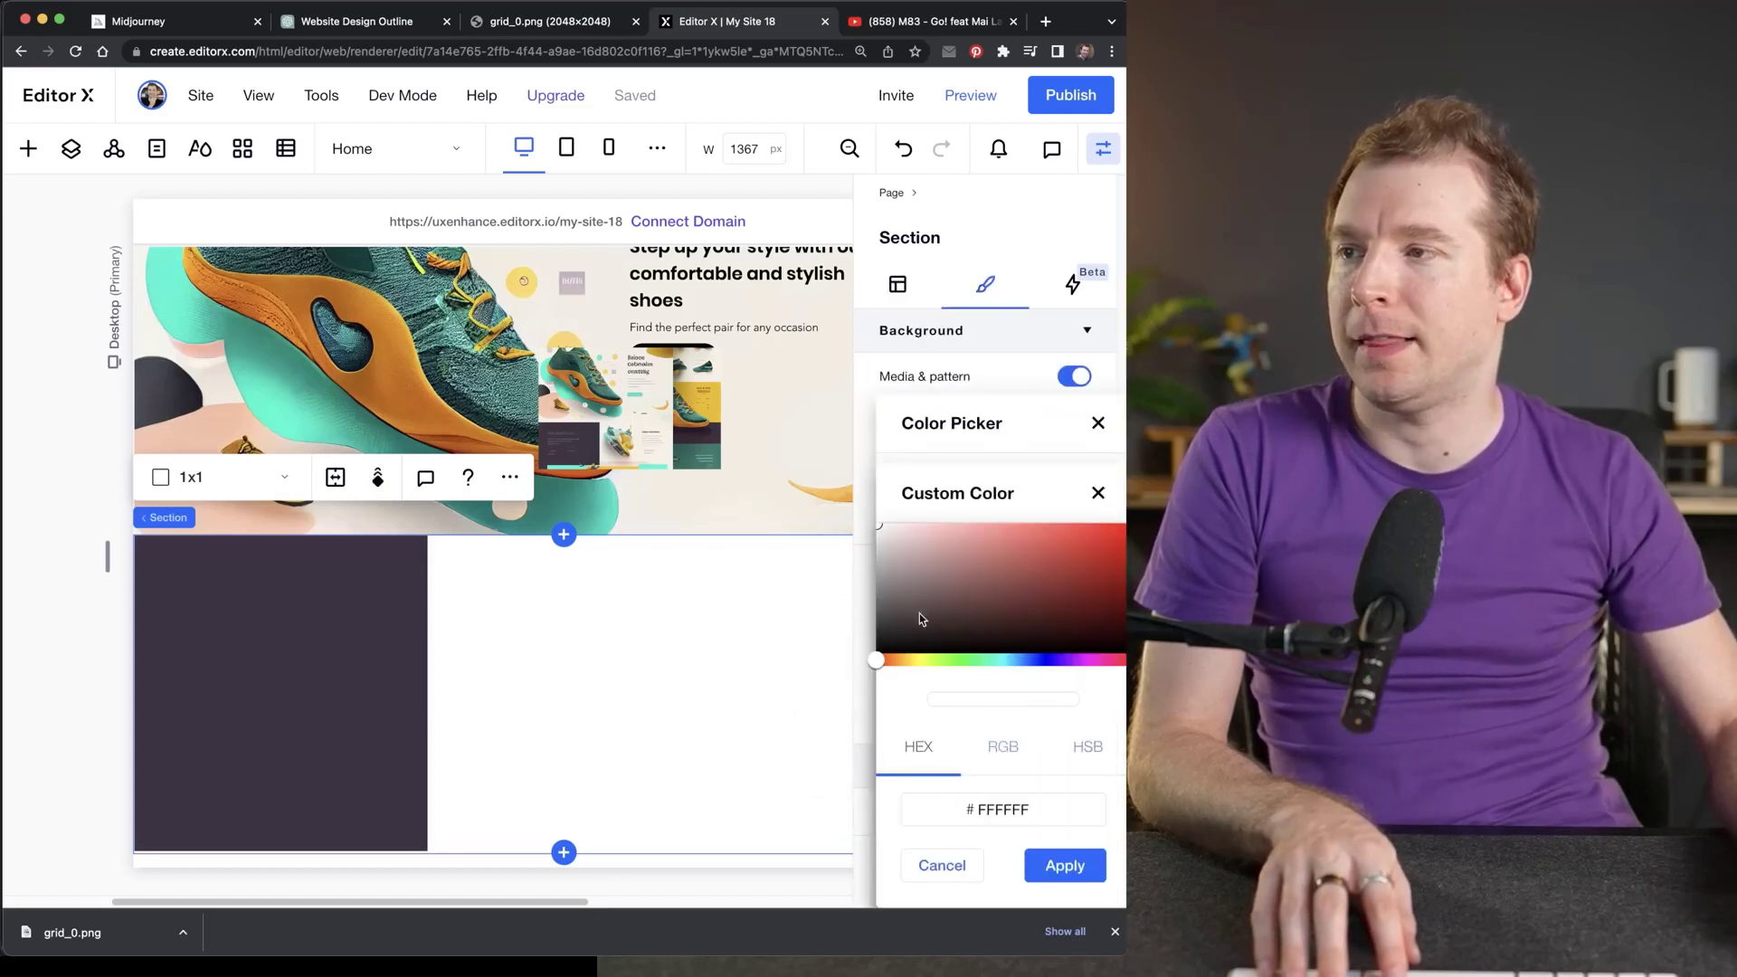
text(F0E8E0)
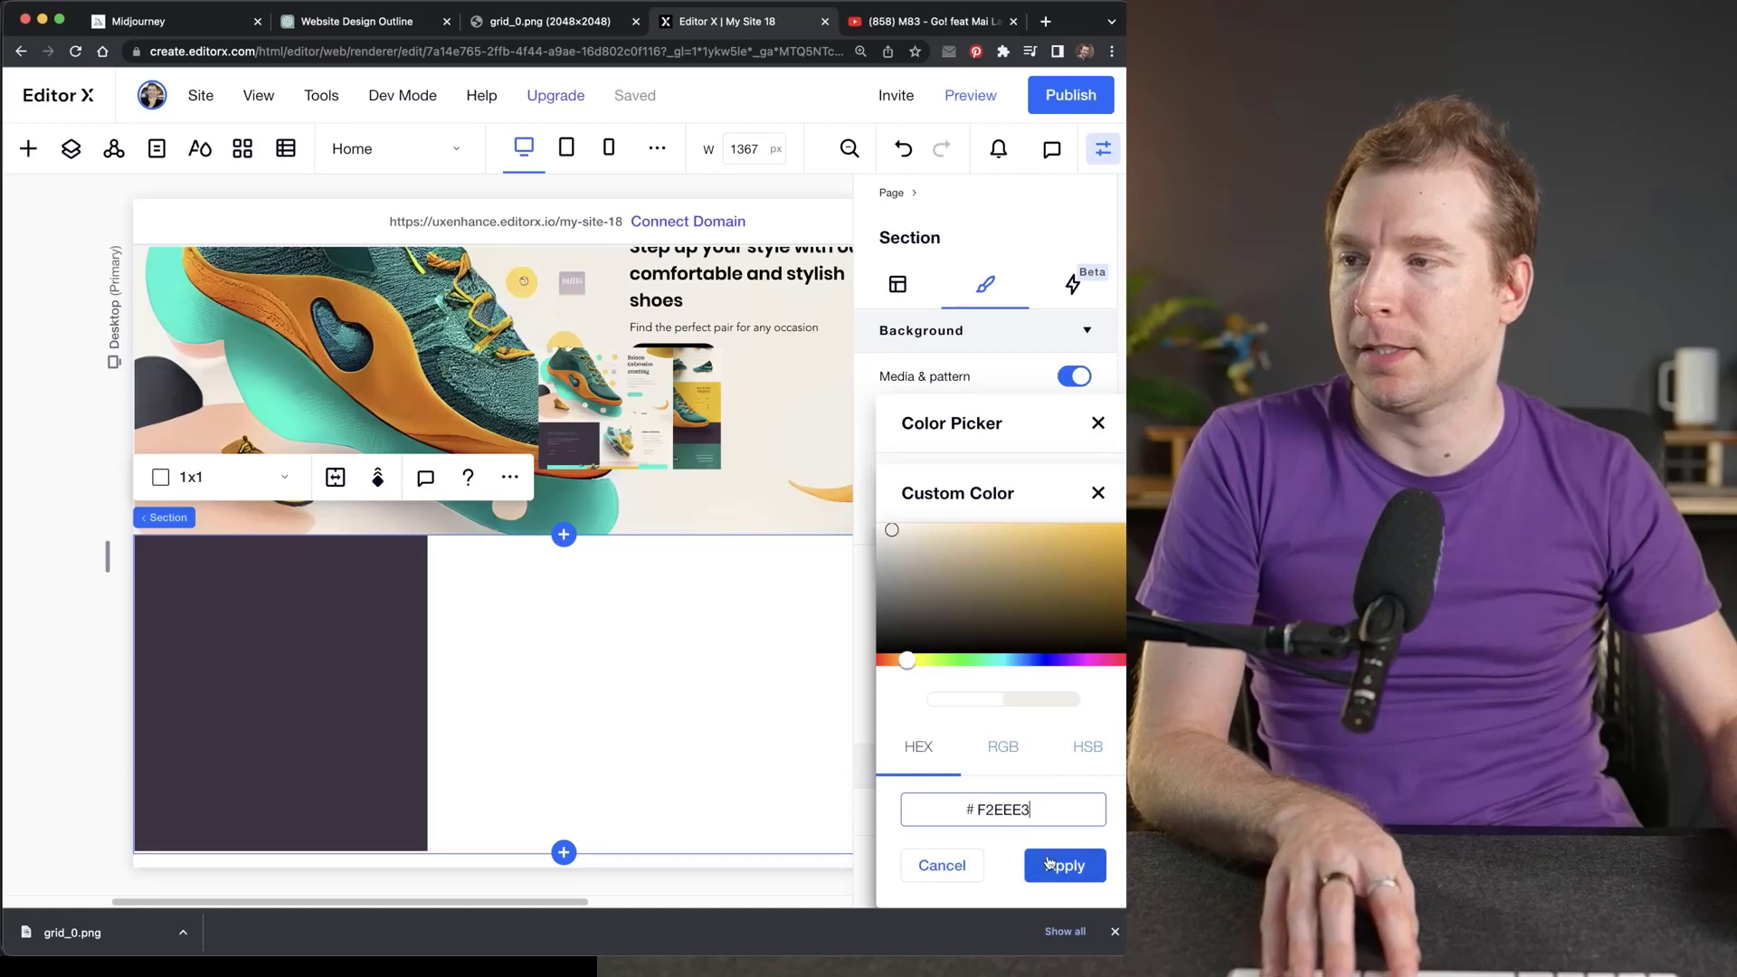
click(1064, 865)
Move the mockup image from the hero into the dark container.
click(740, 482)
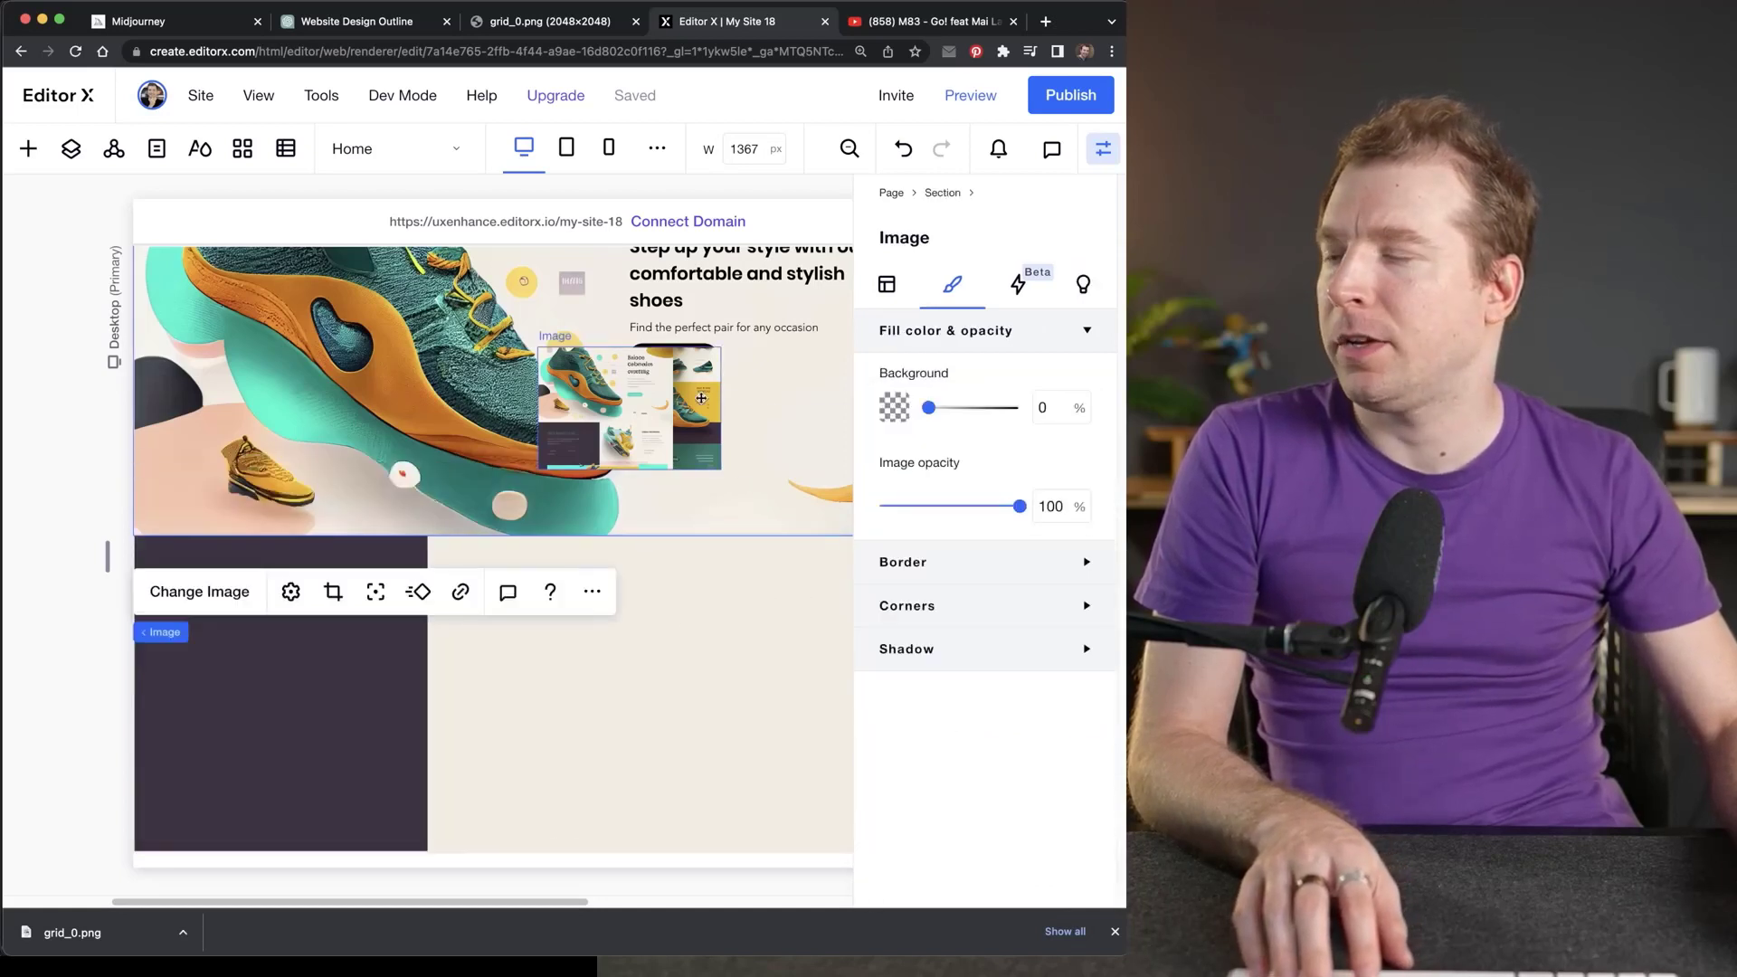
drag(702, 398, 344, 634)
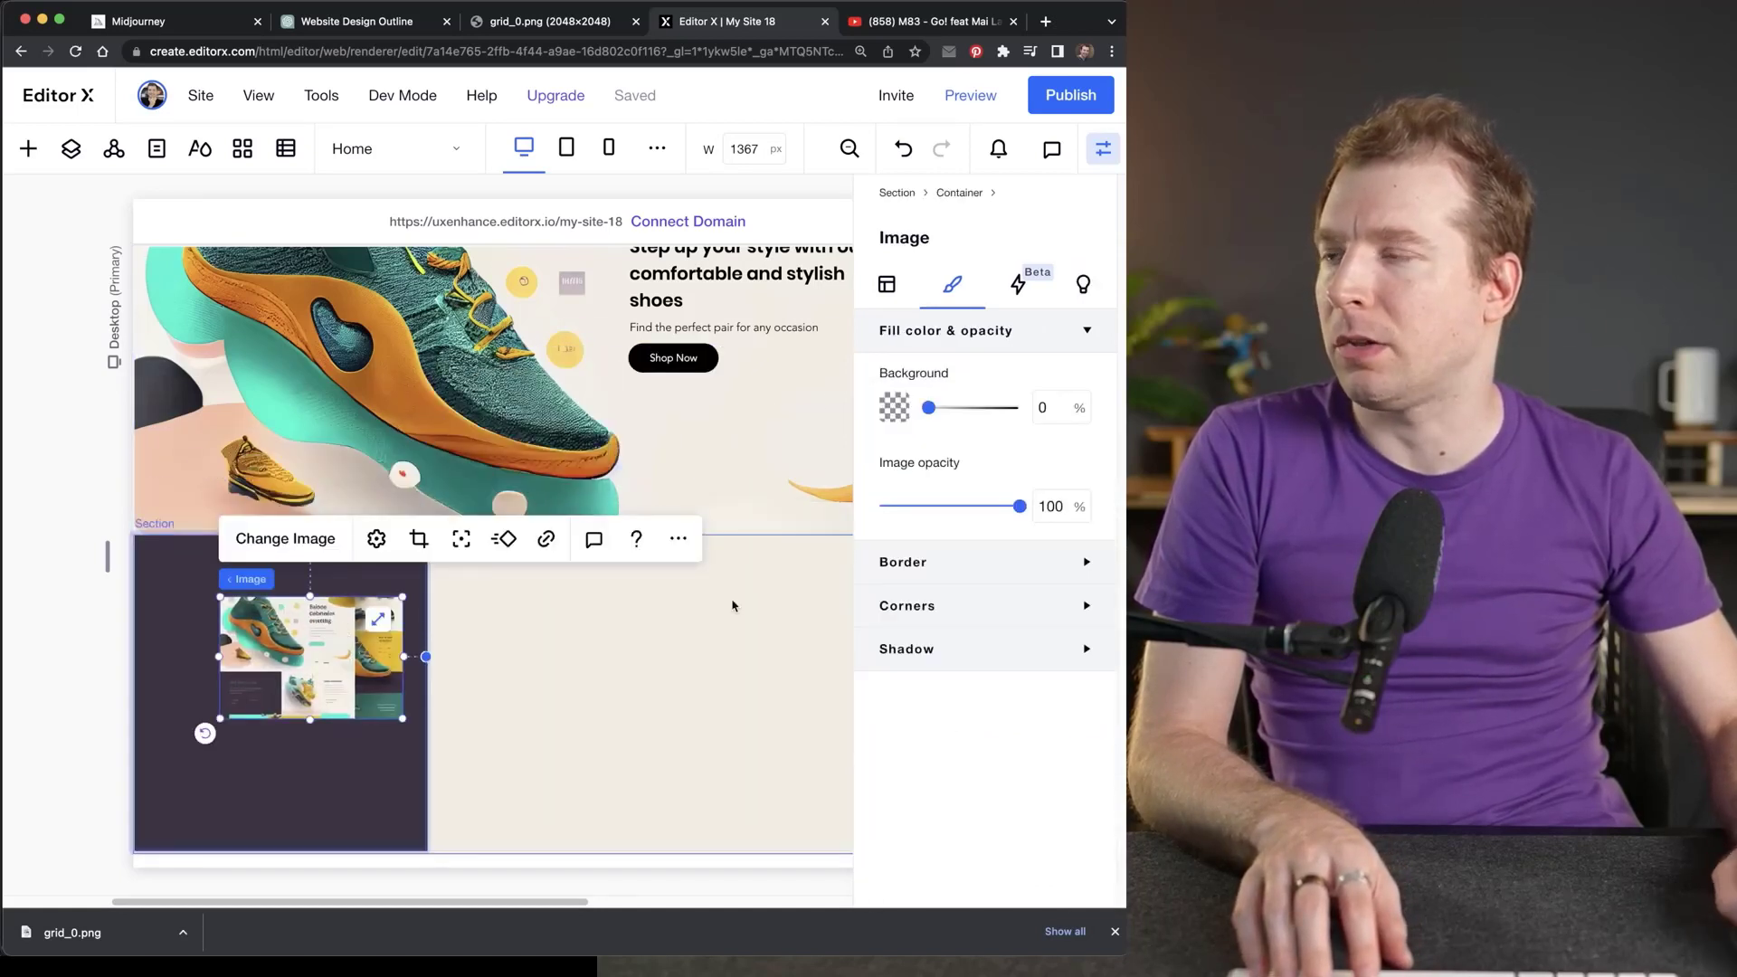
Switch to Photoshop, select the cream floral shoe and surrounding circles with Object Selection, and place the cutout in a new transparent document.
key(super+Tab)
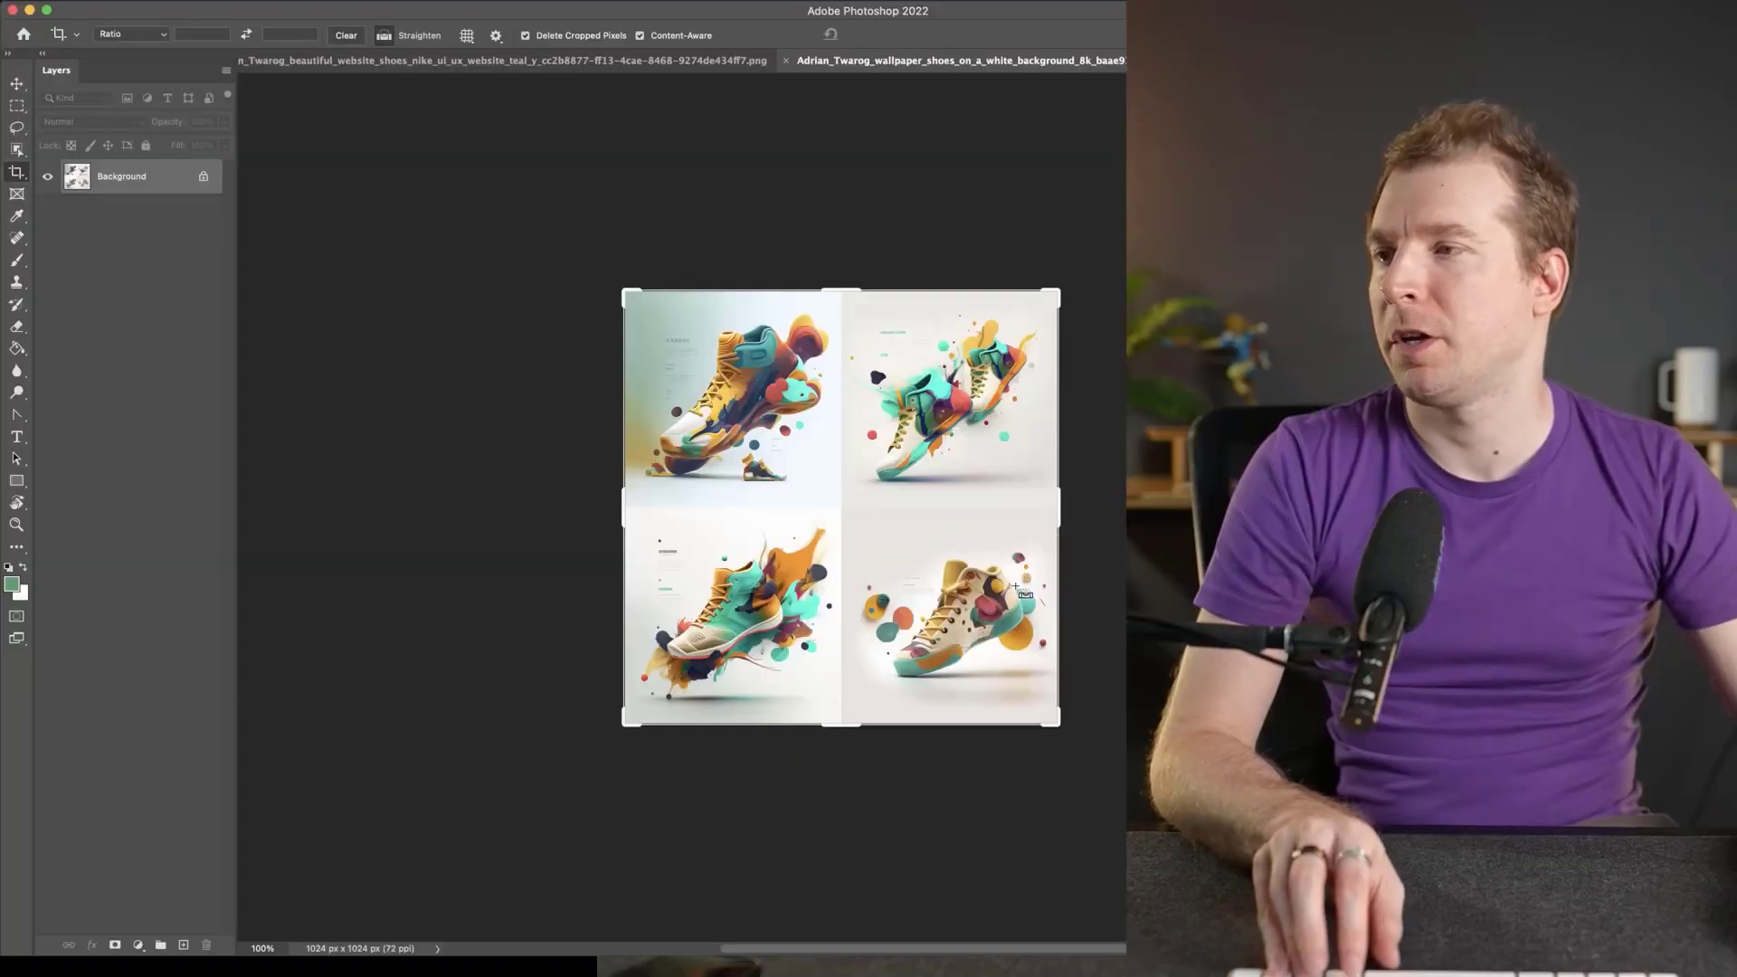
scroll(1025, 593, up, 3)
key(m)
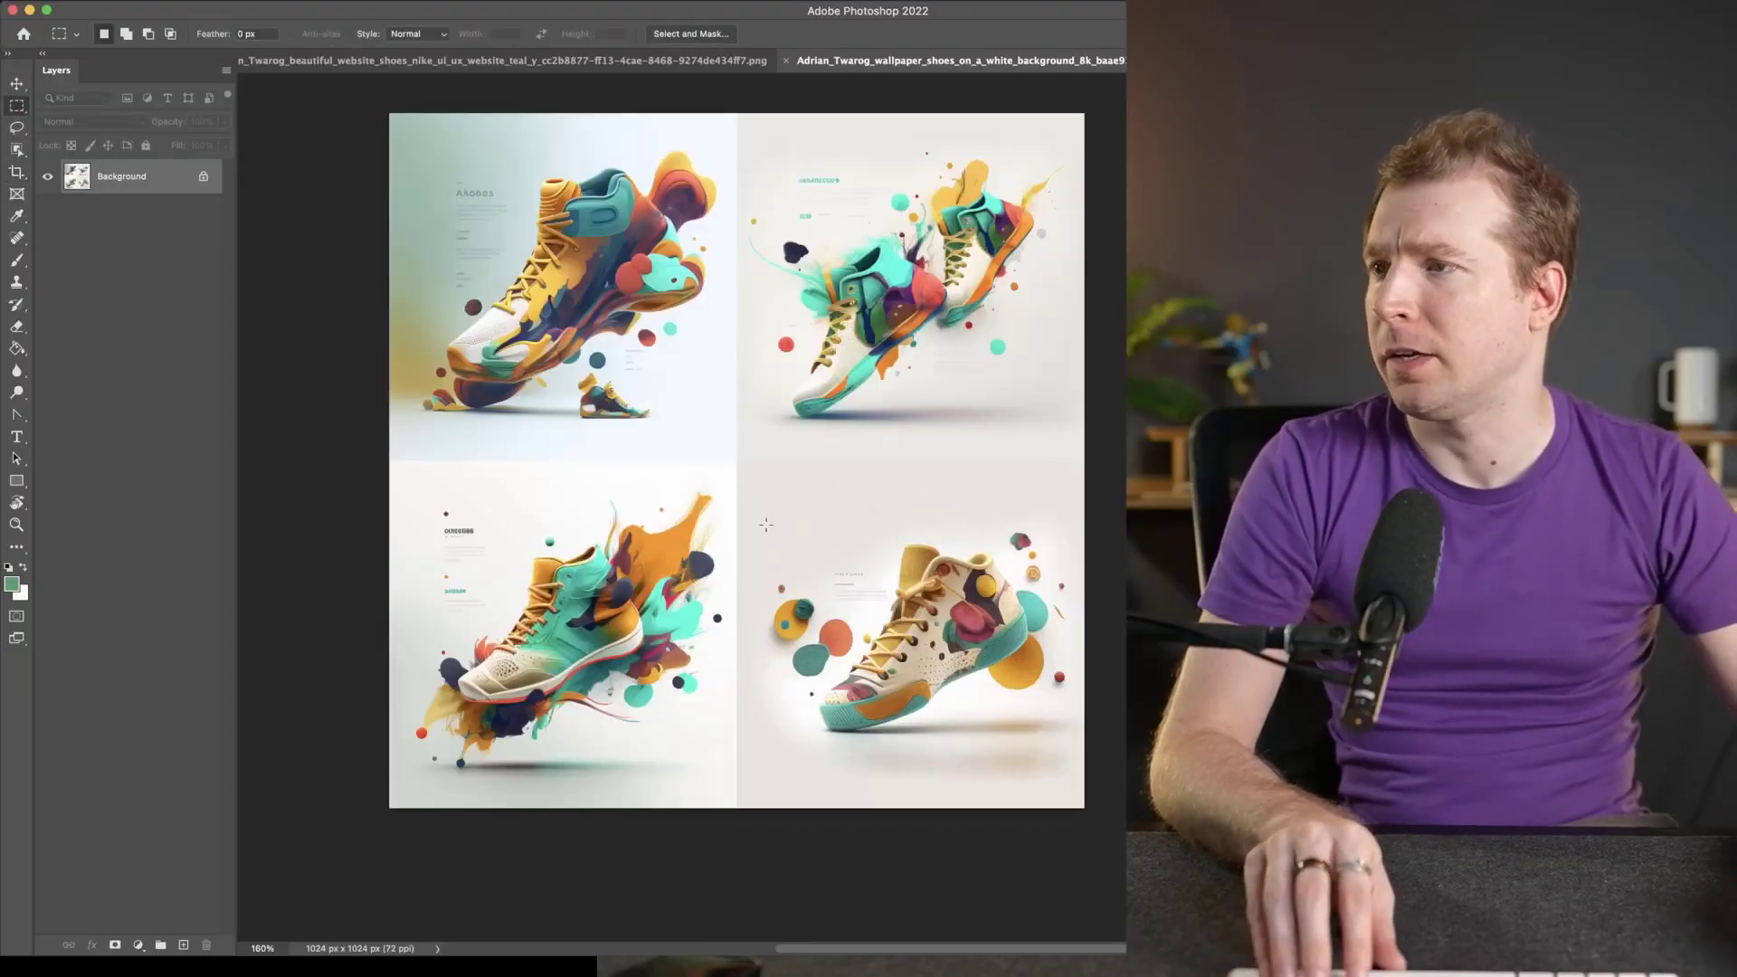
click(16, 149)
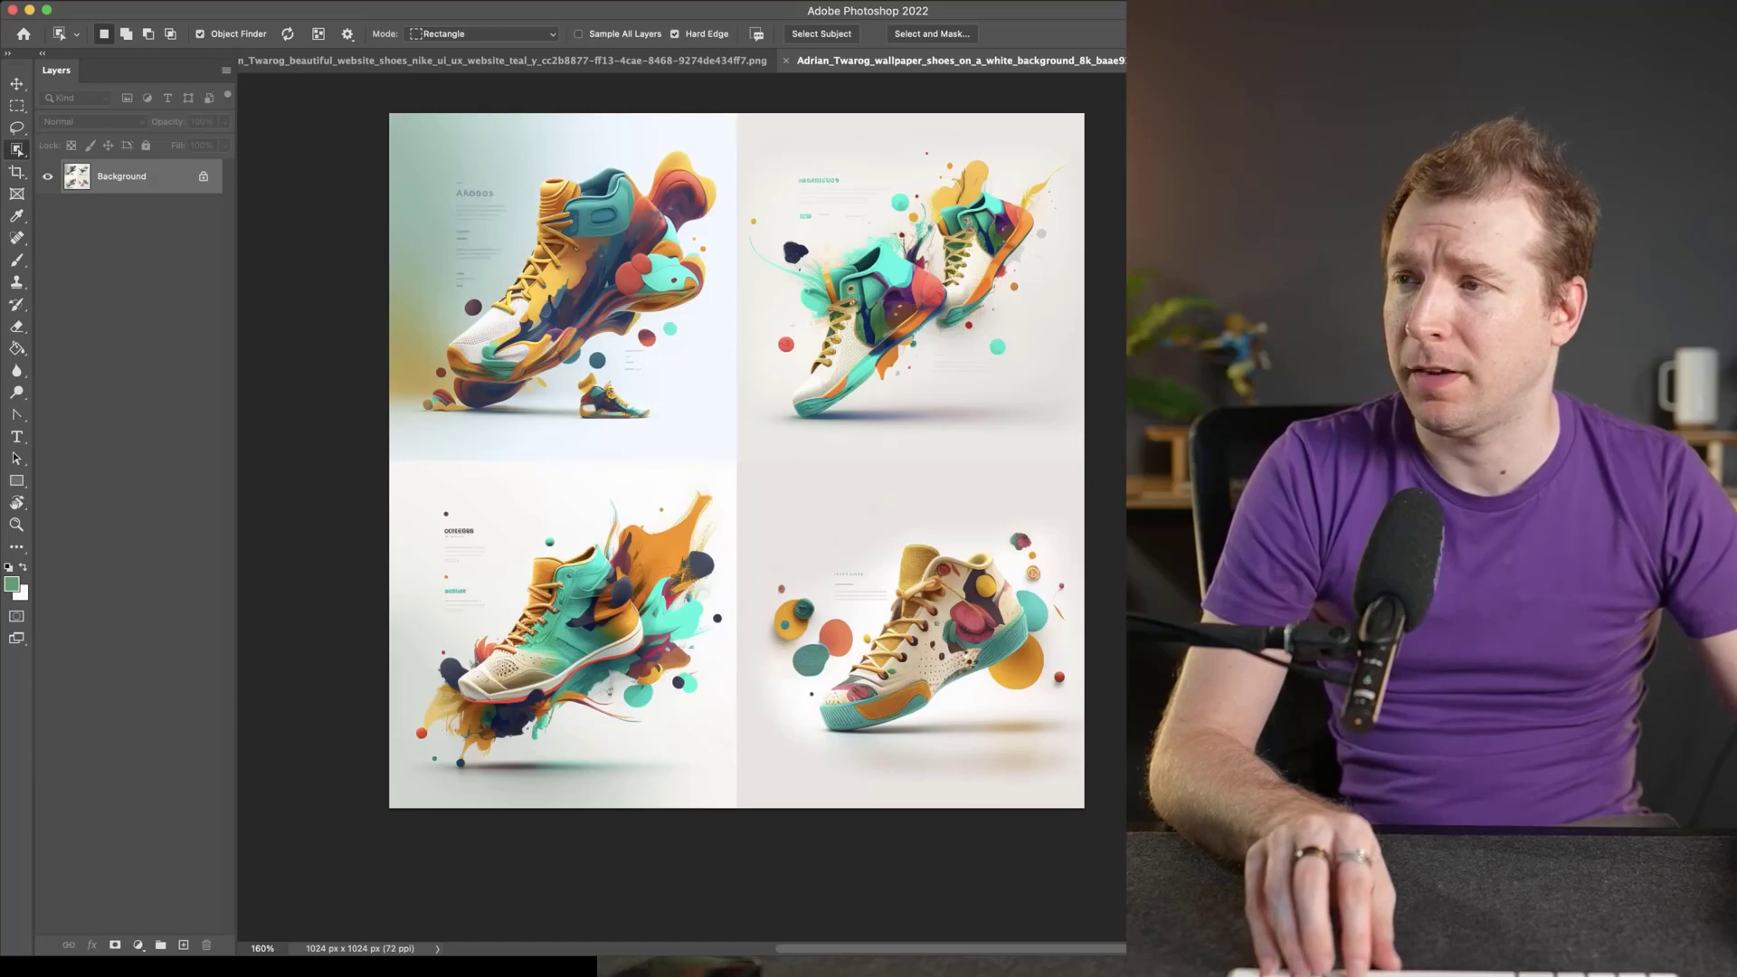
click(1004, 670)
scroll(1010, 739, up, 3)
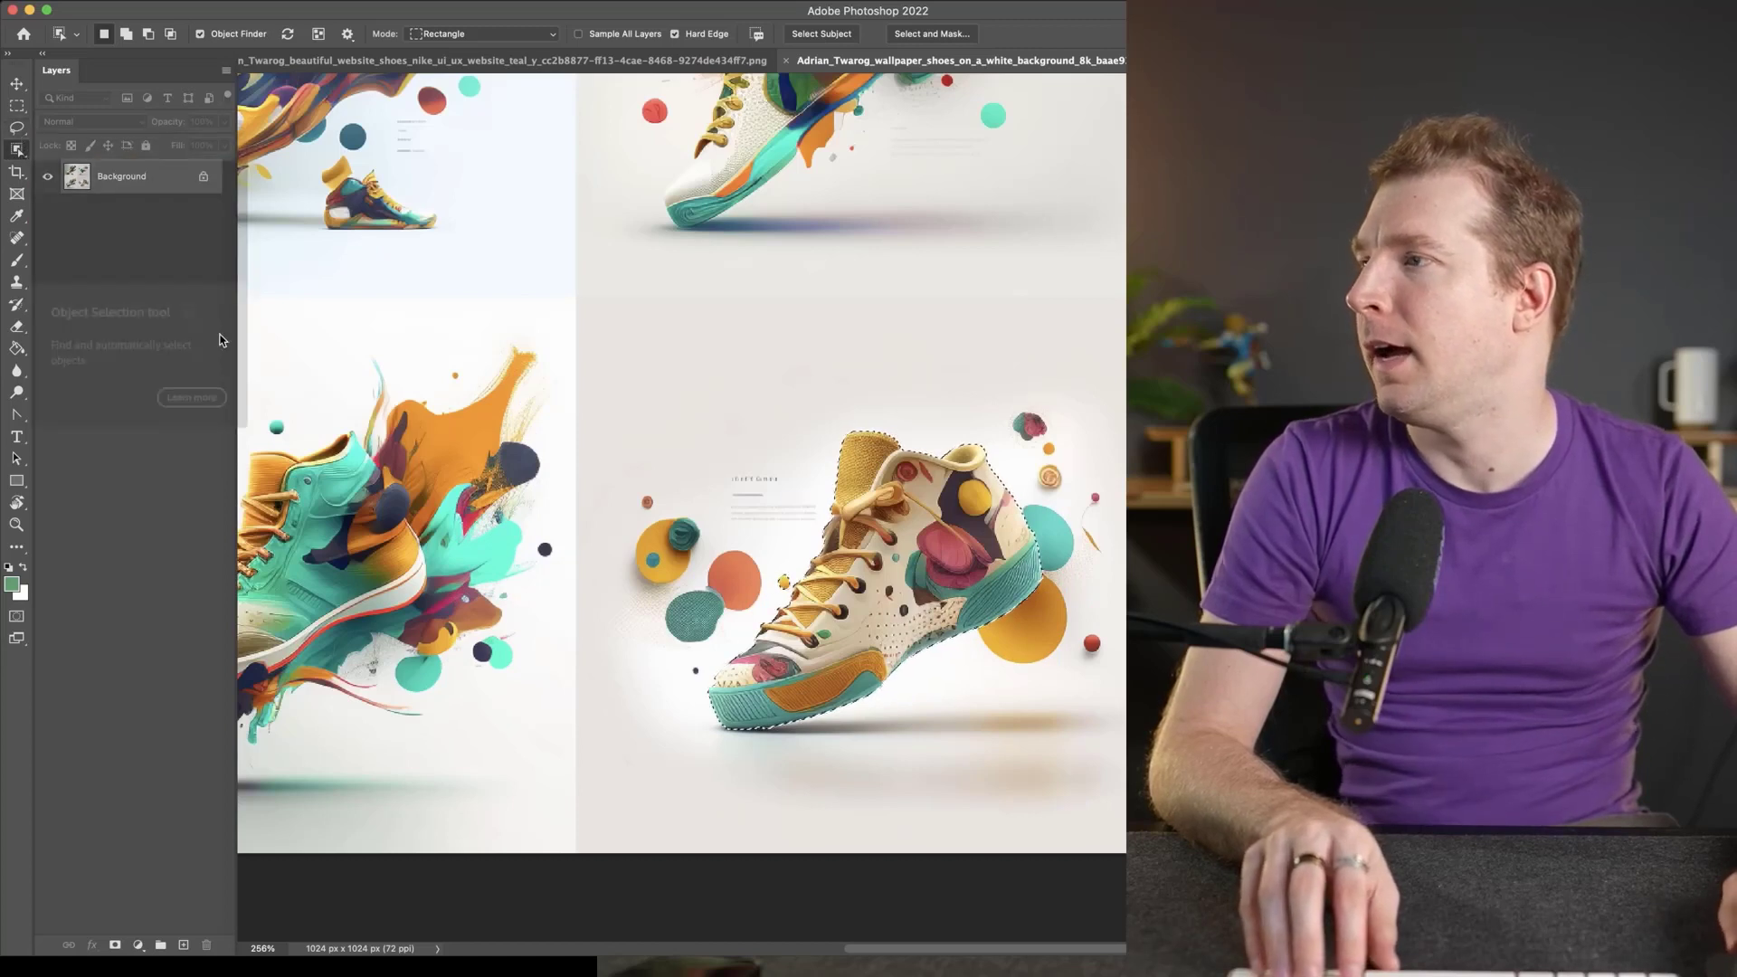
shift+click(674, 557)
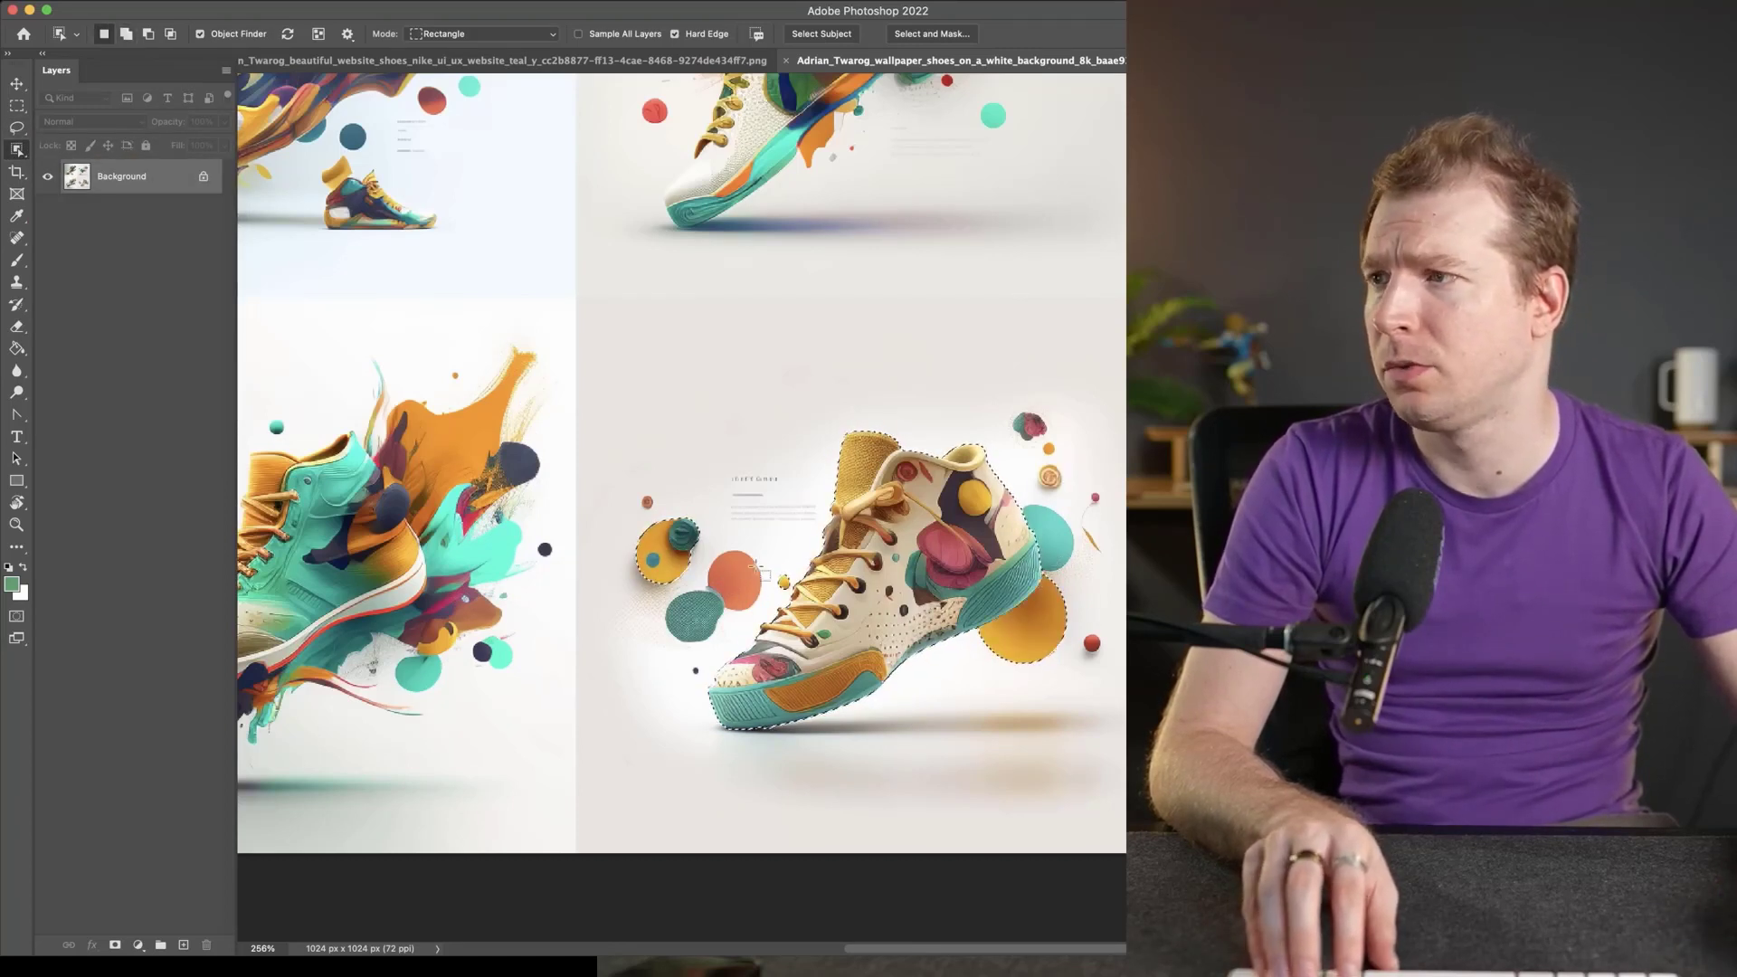
key(BackSpace)
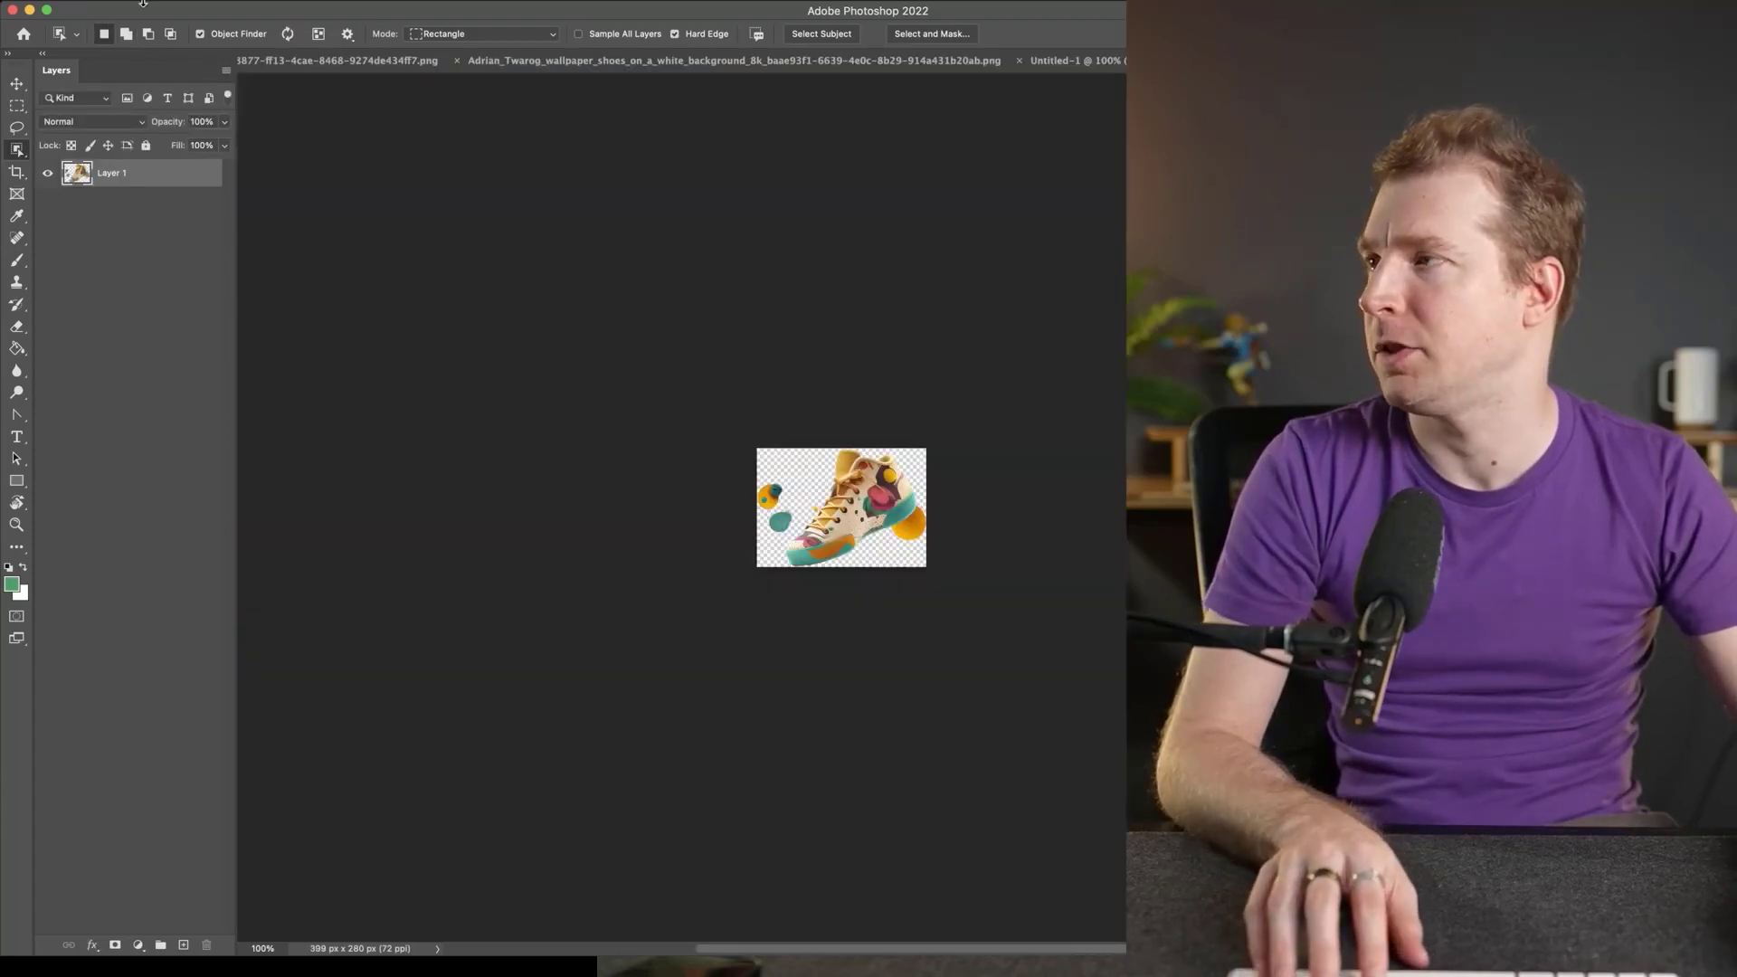
Export the shoe cutout with Save for Web (Legacy) and return to the Editor X page.
click(128, 3)
mouse_move(226, 230)
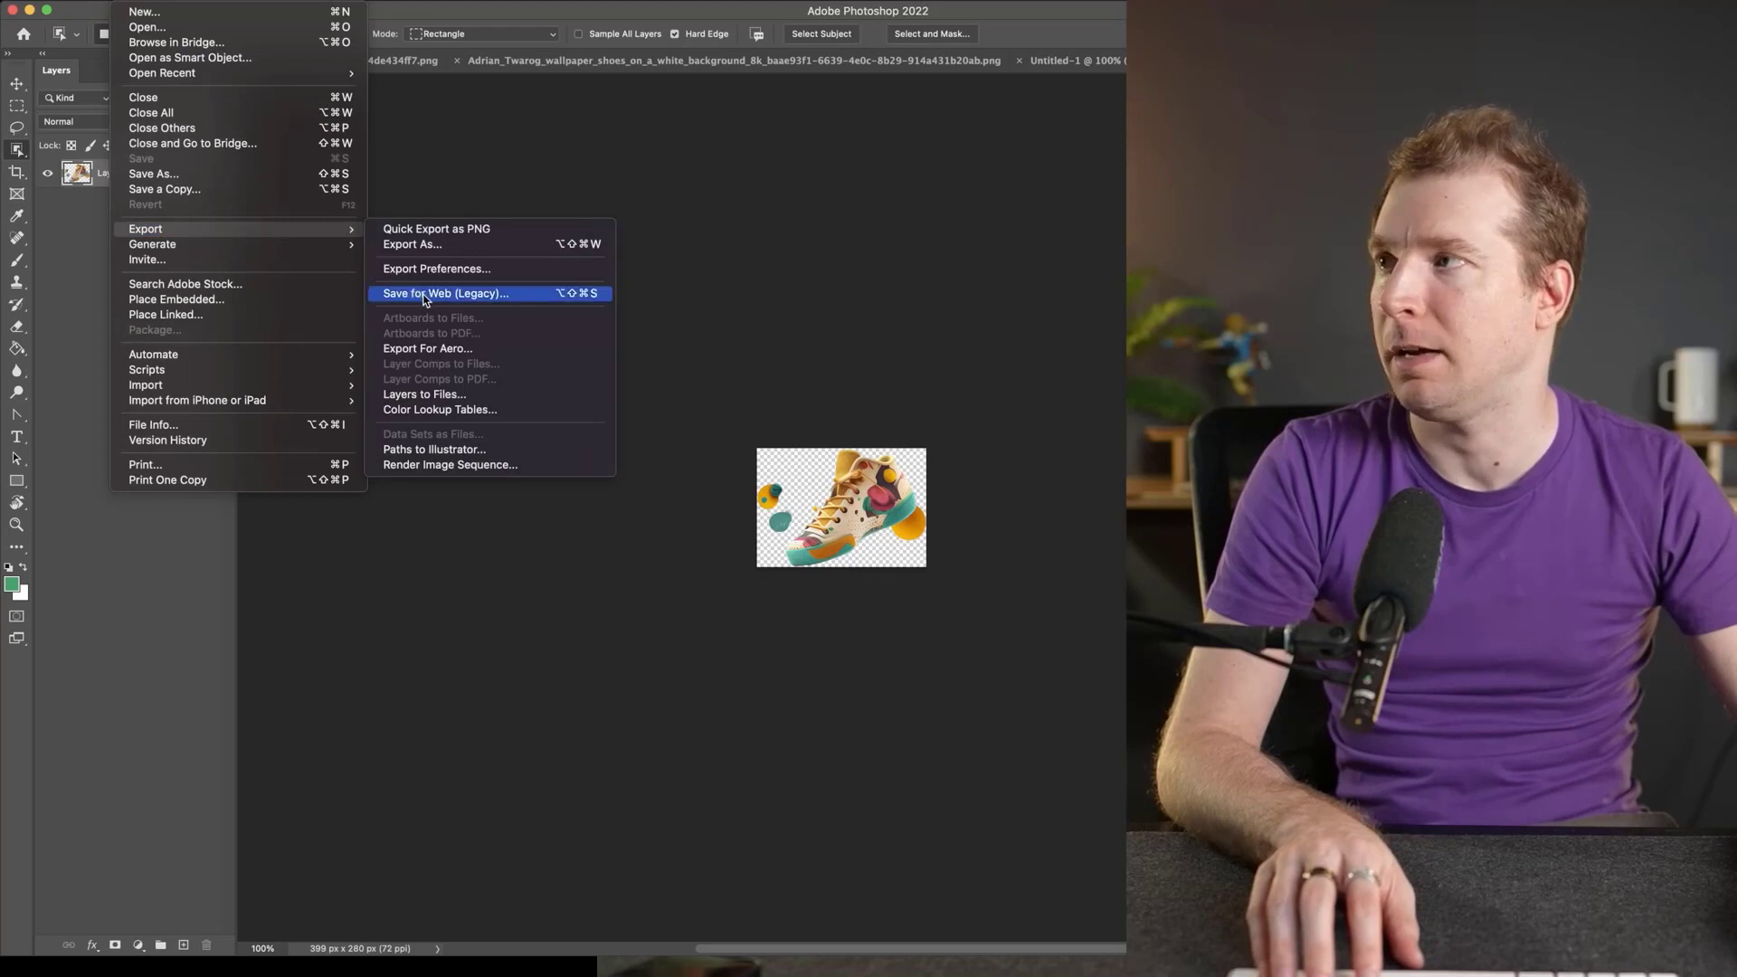
click(425, 295)
click(1119, 191)
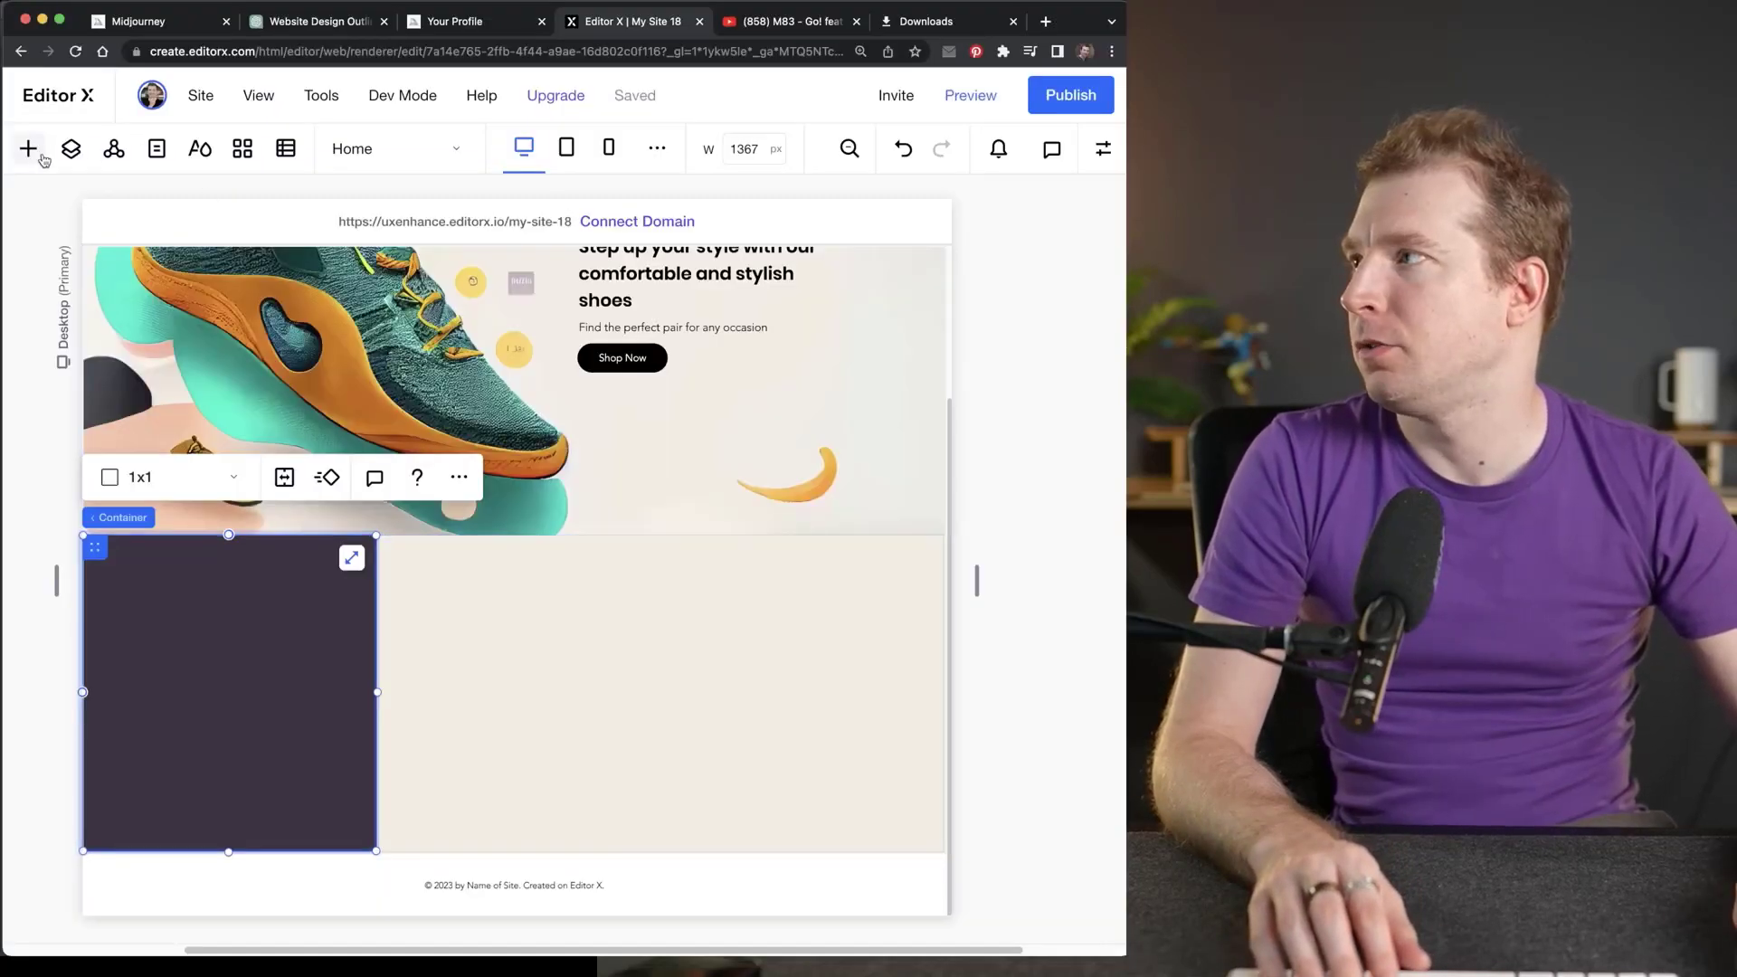
Add an image to the cream area of the lower section, replacing its placeholder picture with the uploaded file Layer-1.png.
click(29, 150)
drag(278, 442, 333, 478)
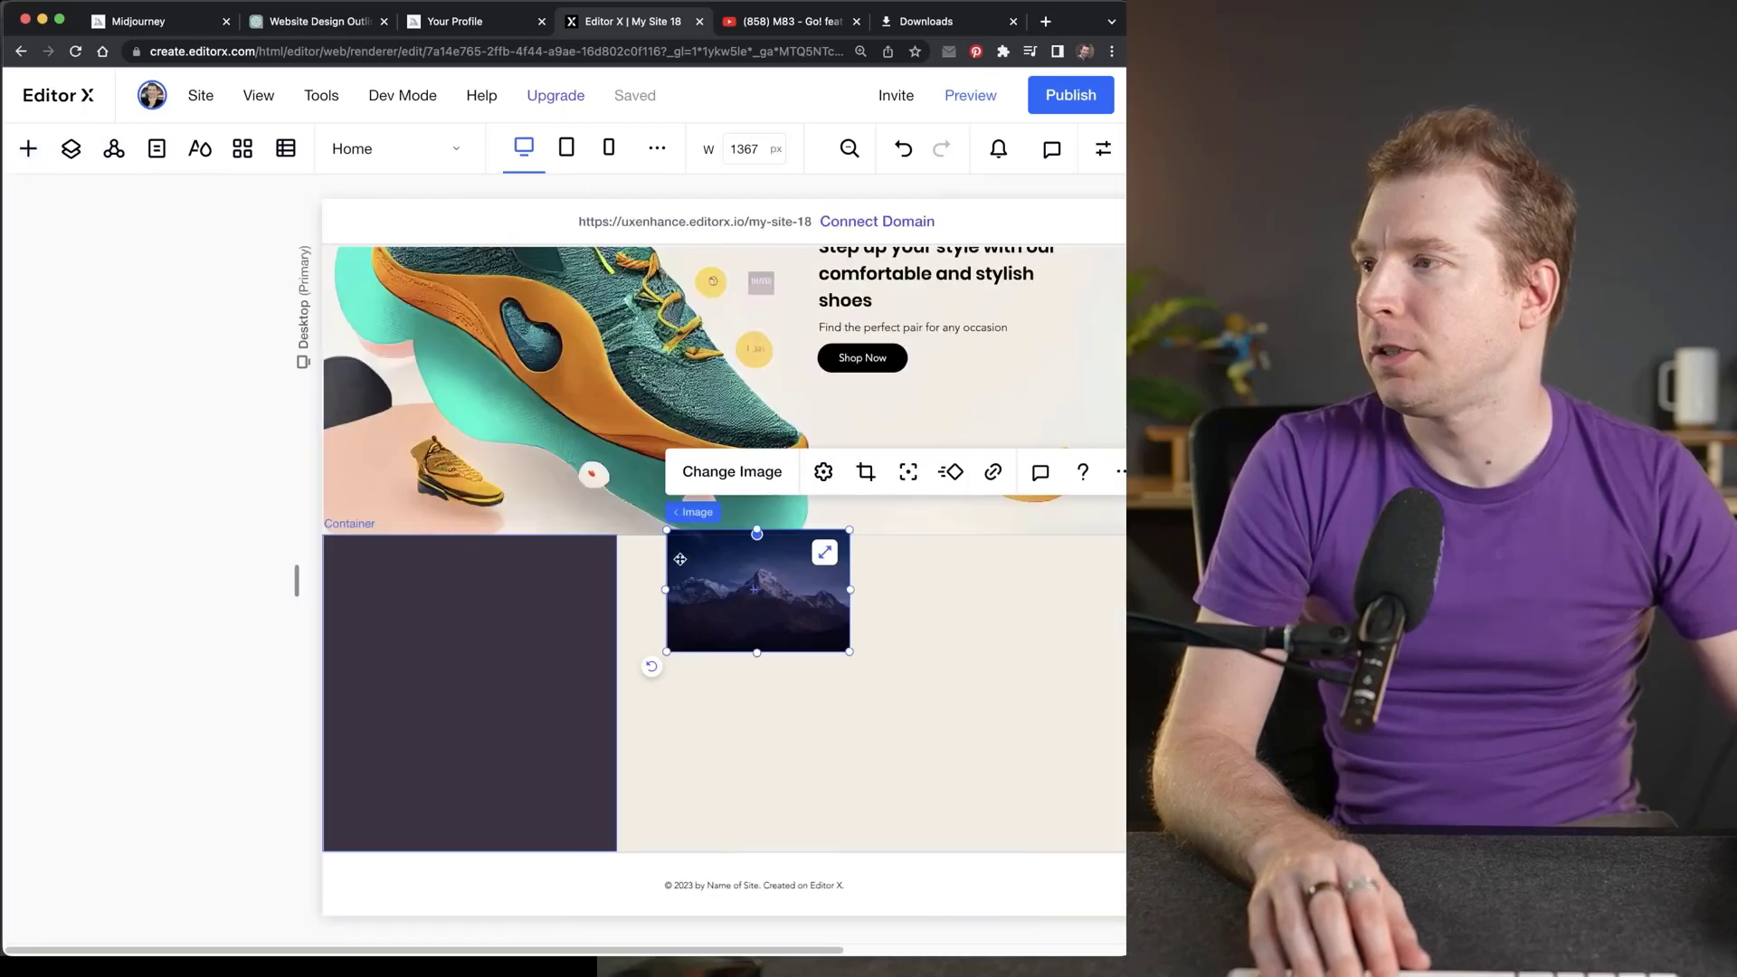
click(736, 470)
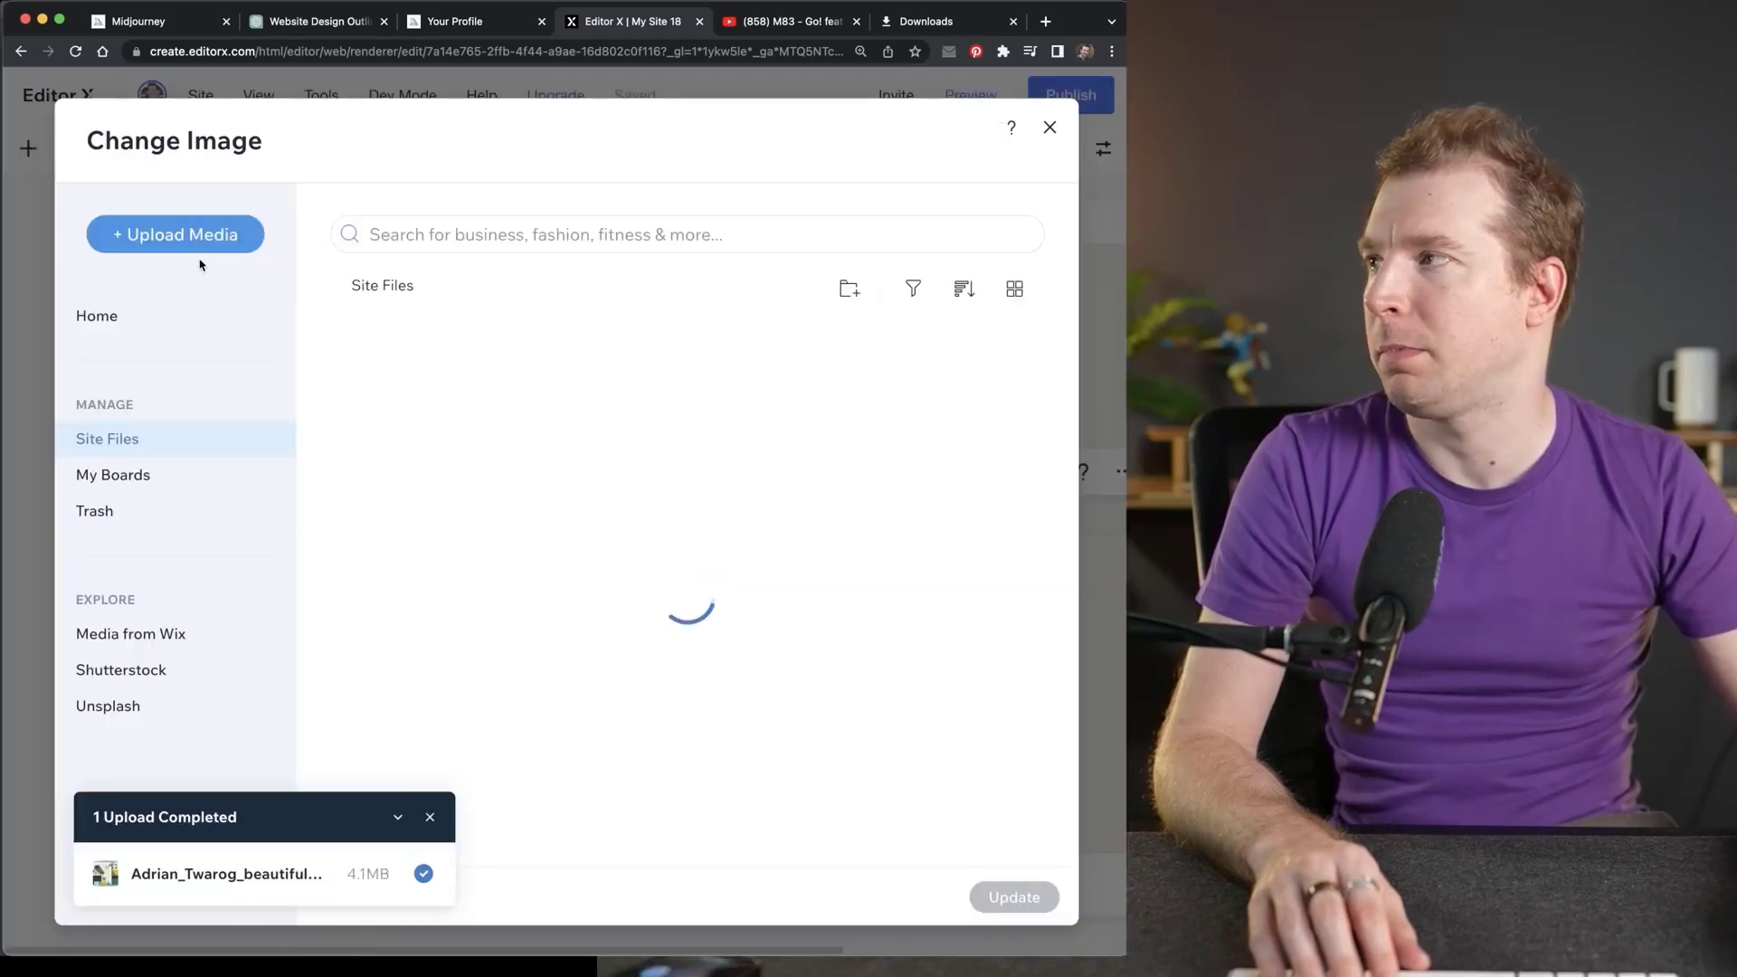
click(174, 233)
click(624, 556)
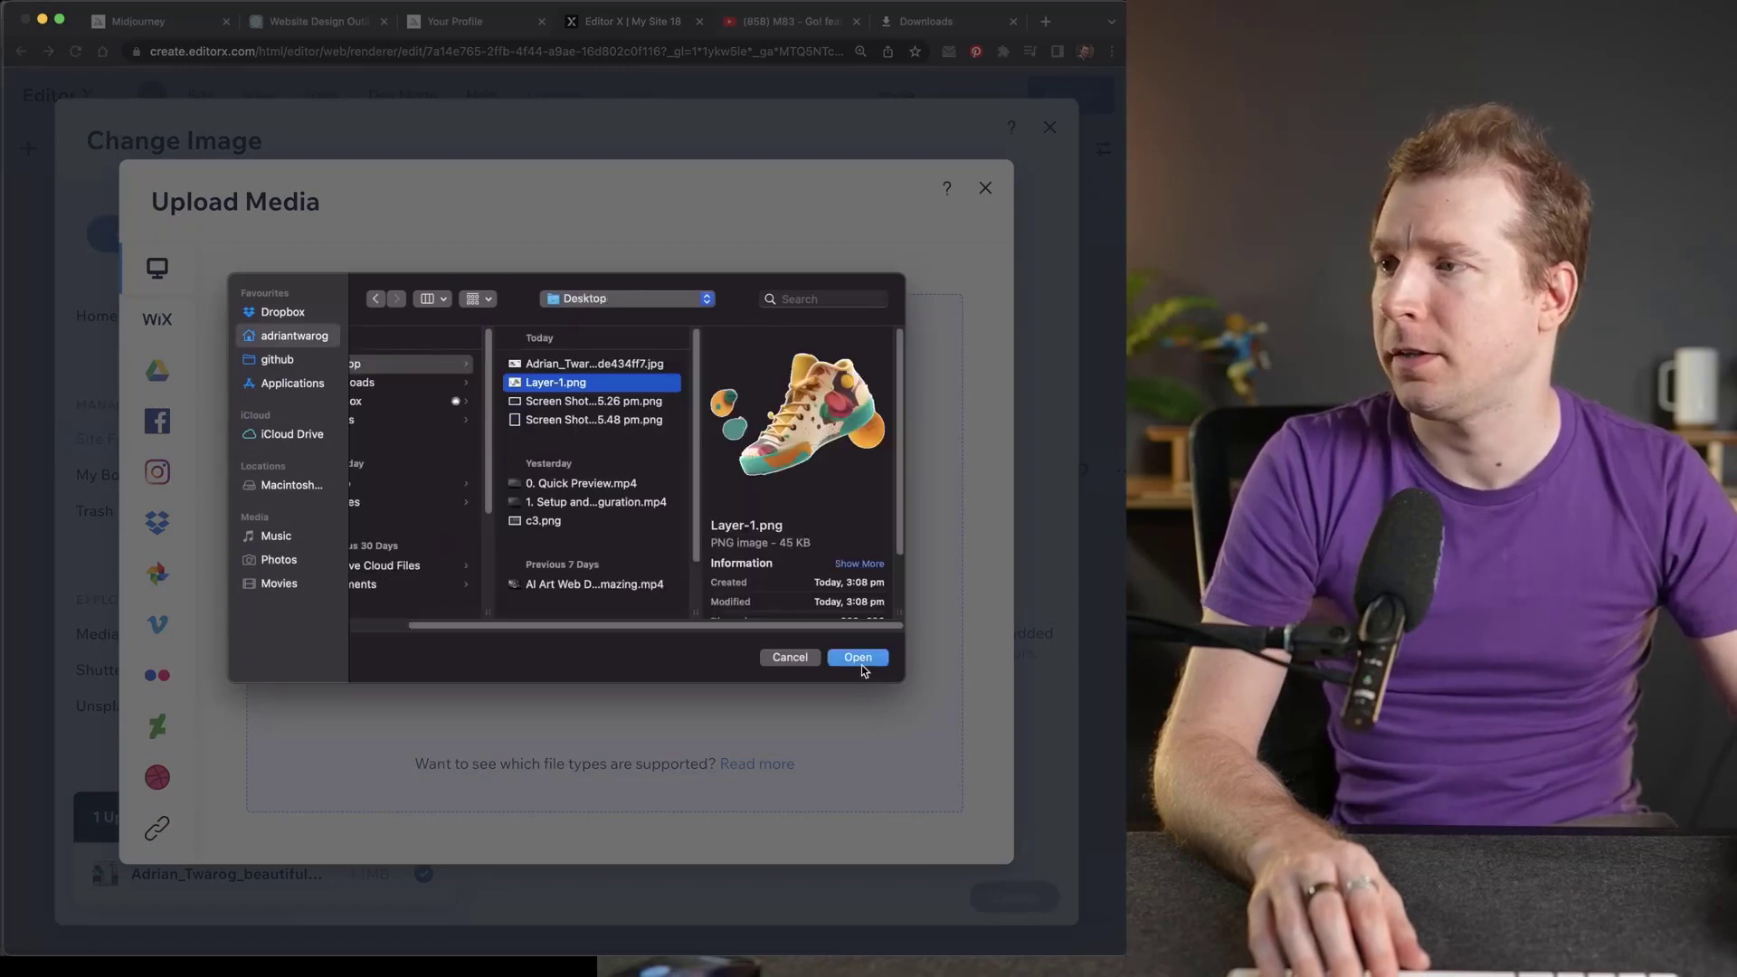
click(858, 658)
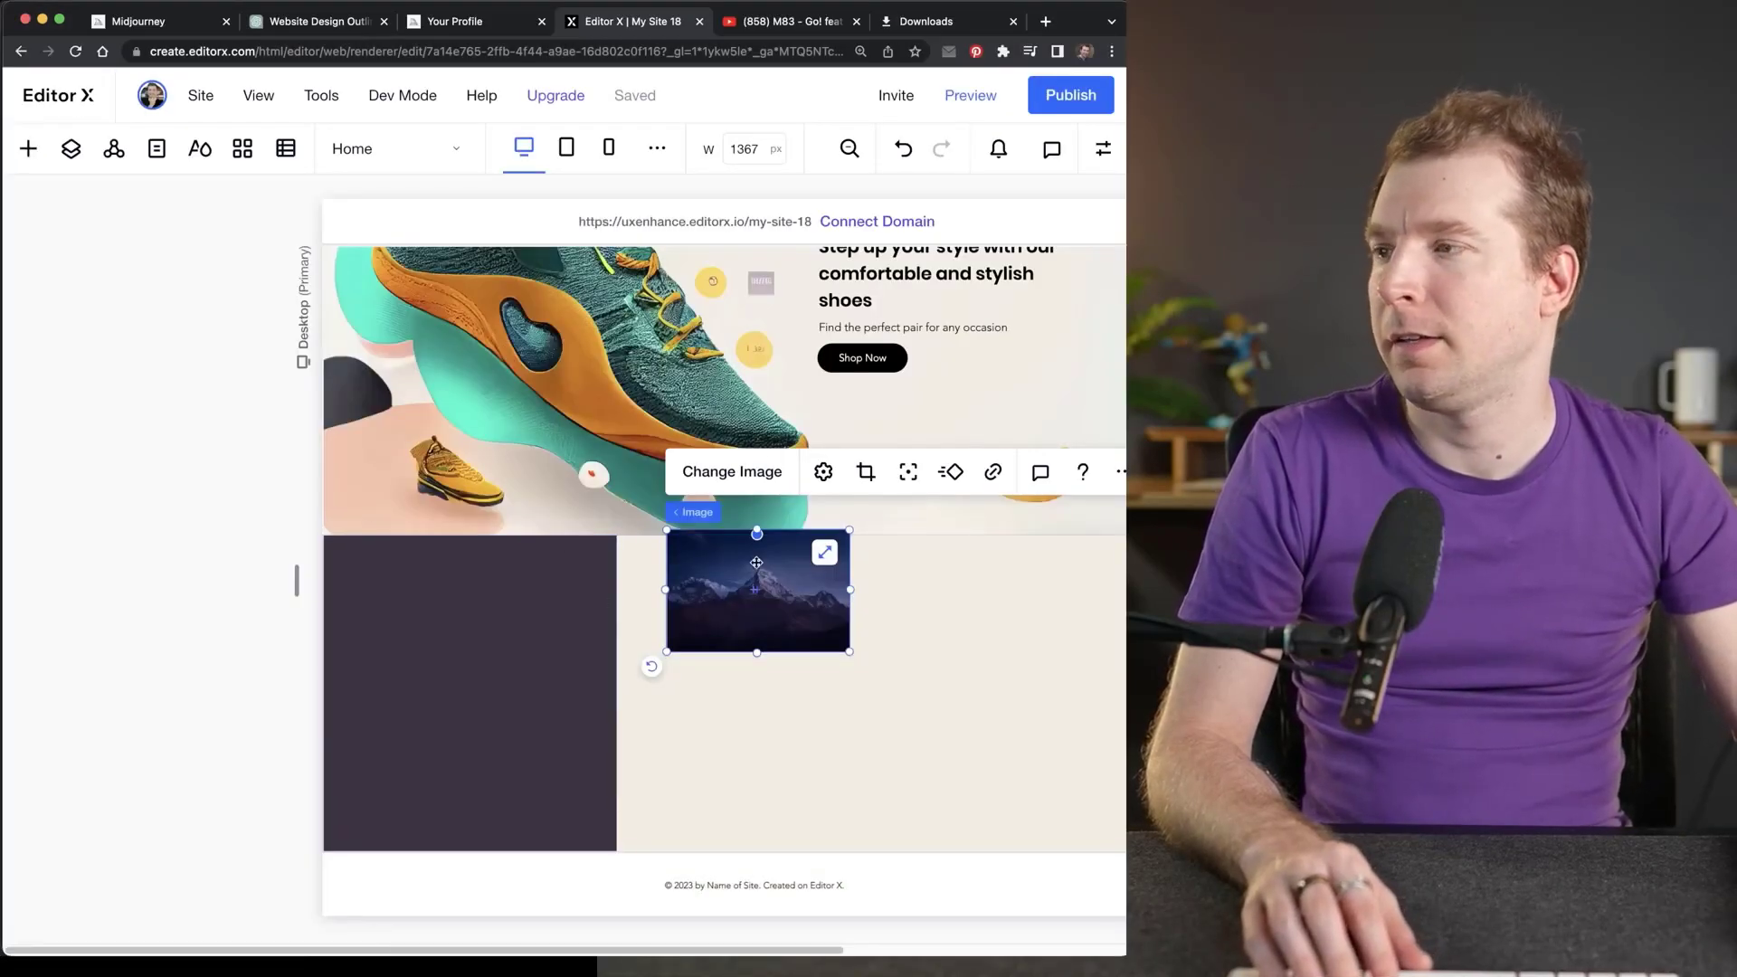
drag(768, 589, 608, 525)
drag(607, 525, 967, 716)
click(644, 631)
Open the downloaded mockup grid_0.png to check the layout below its hero, and return to the Editor X page.
click(344, 25)
click(136, 22)
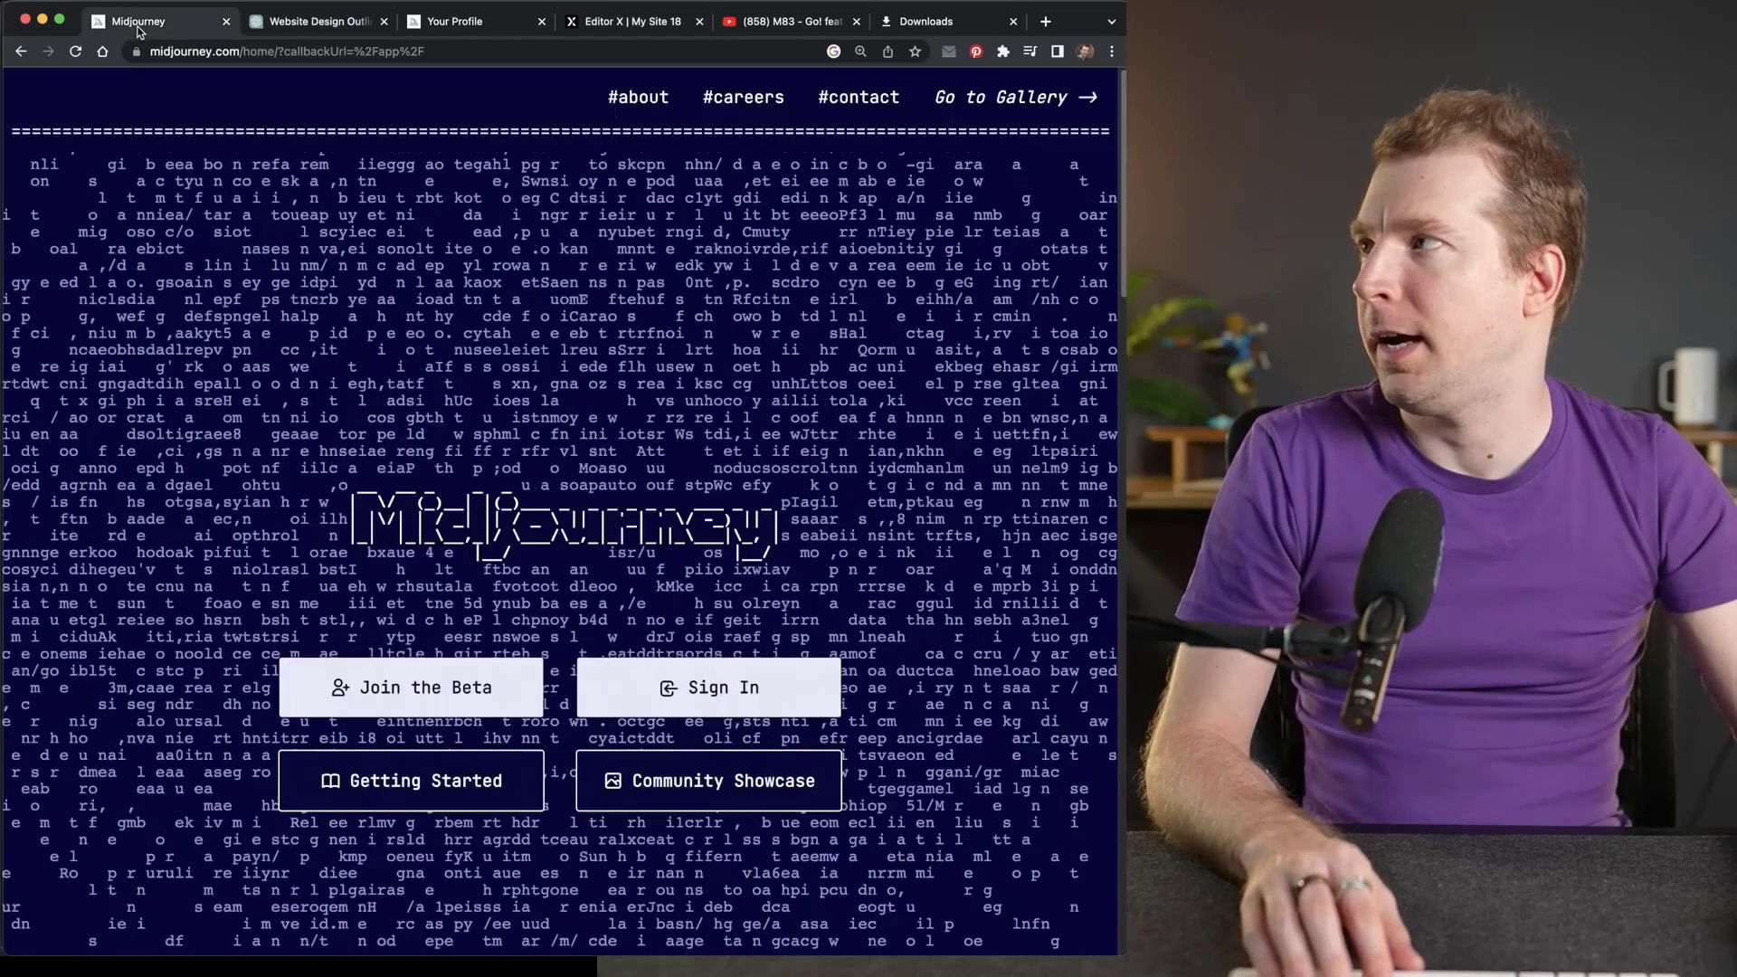
click(509, 27)
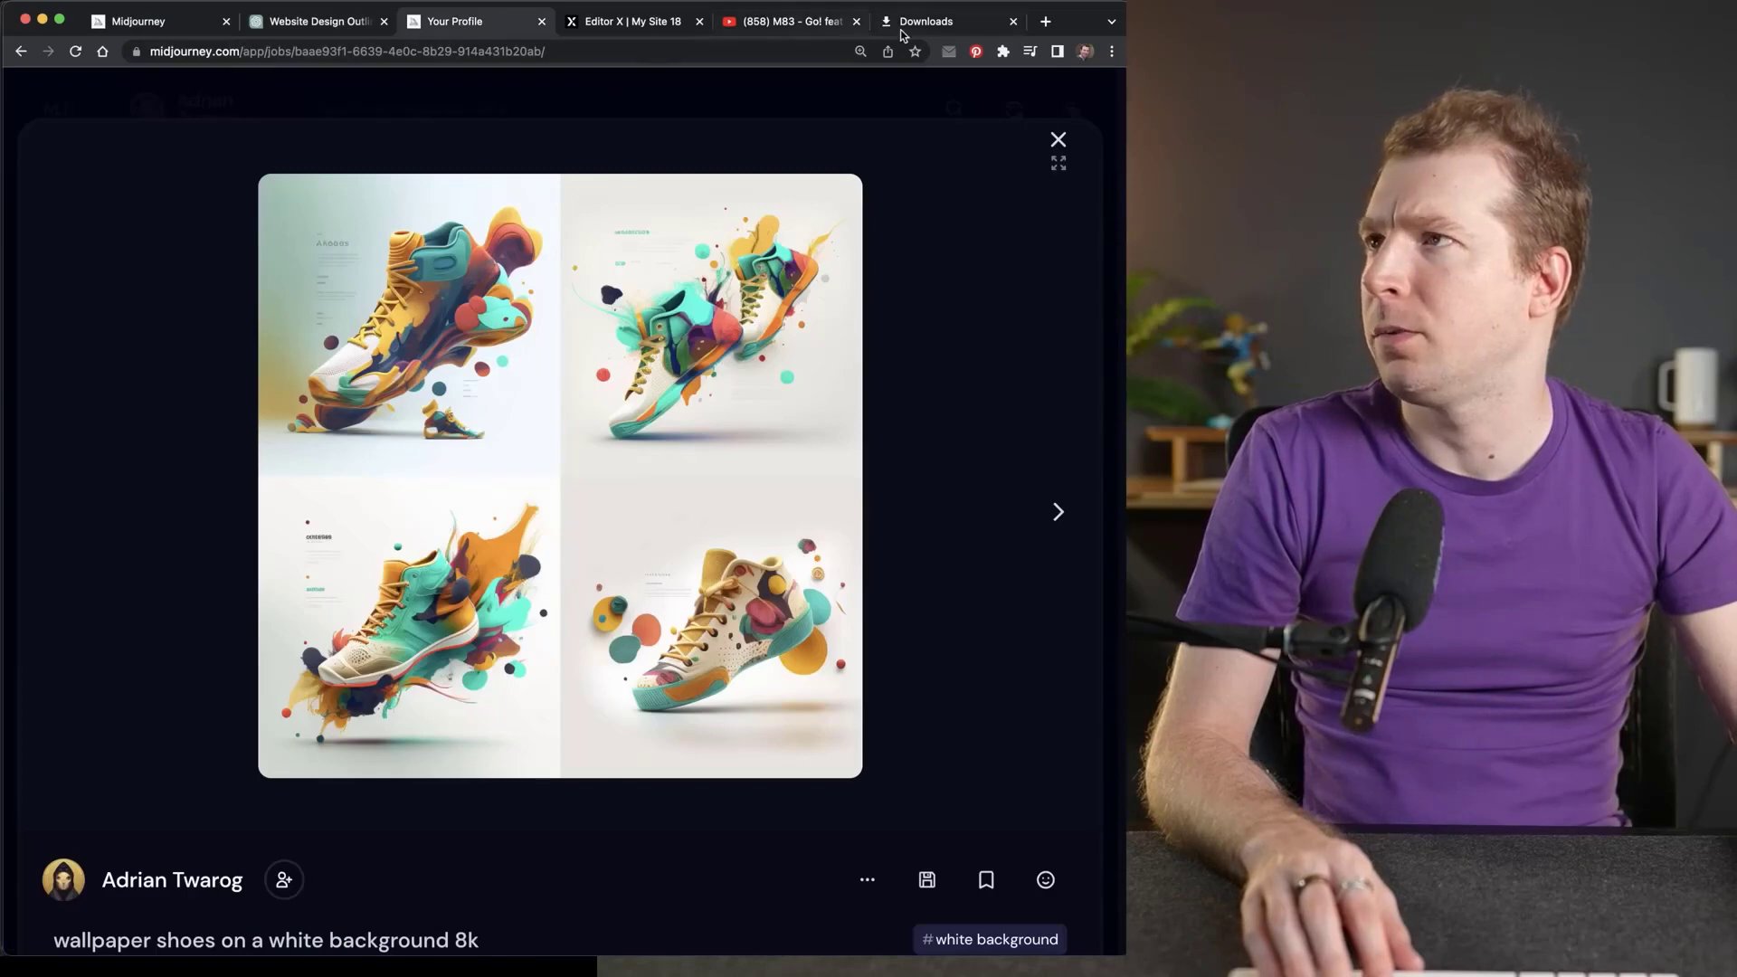
click(923, 20)
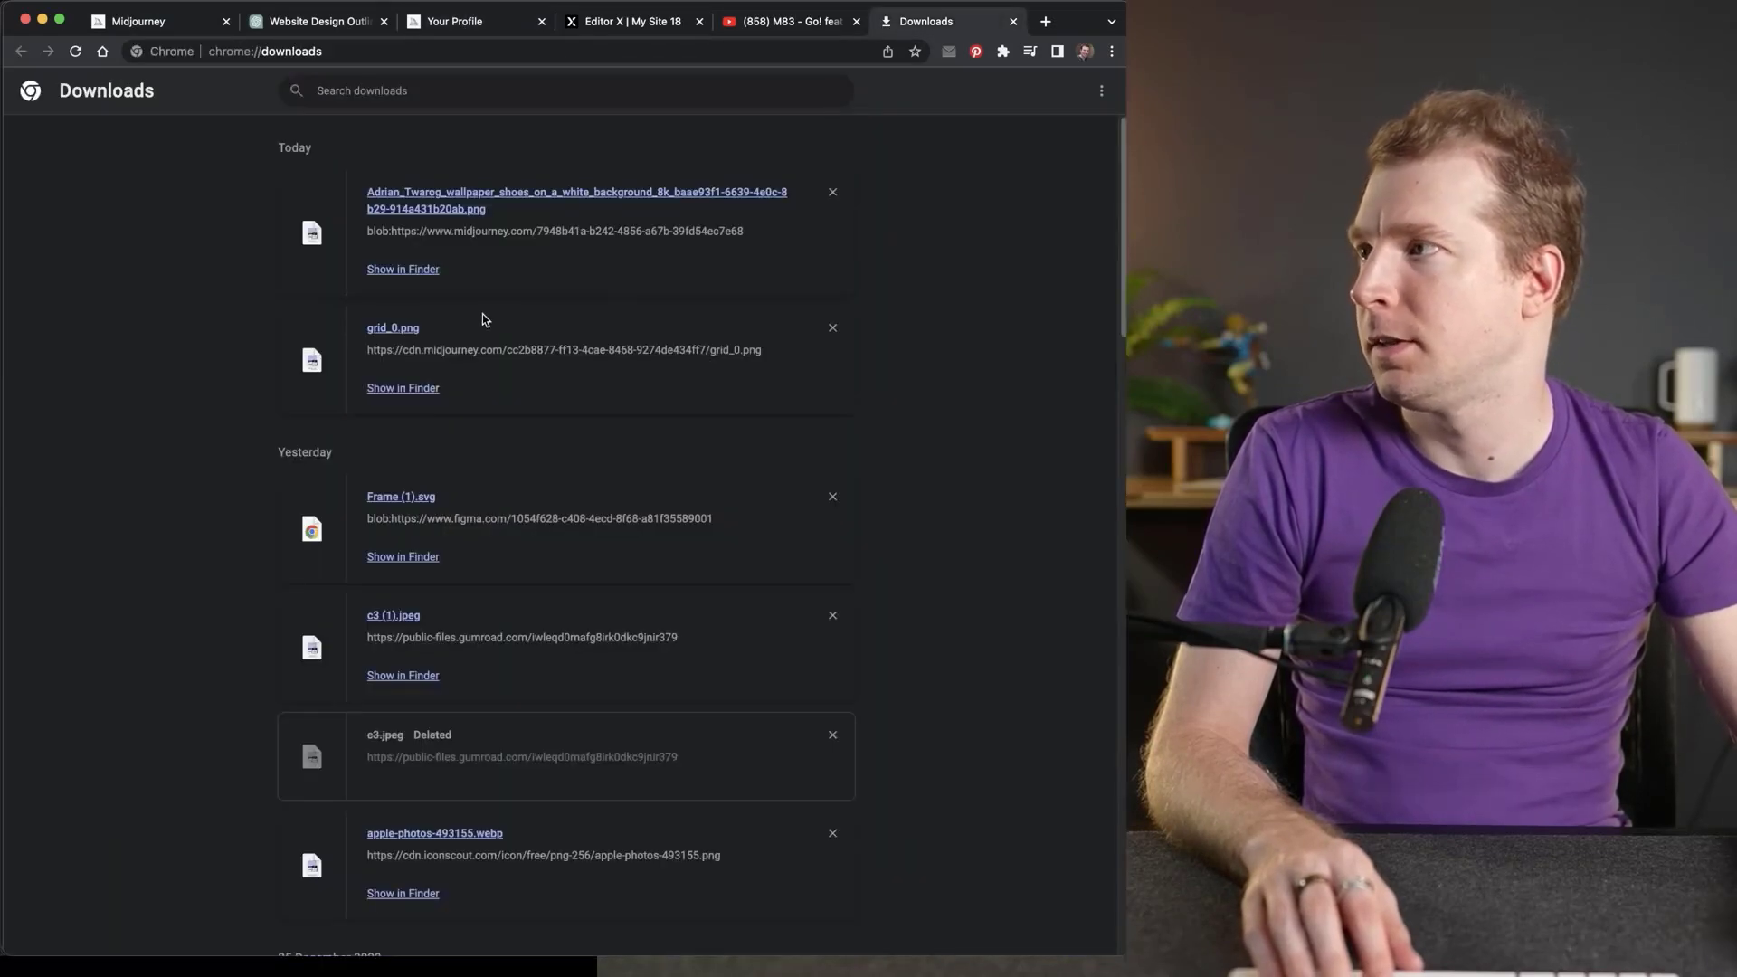
click(395, 327)
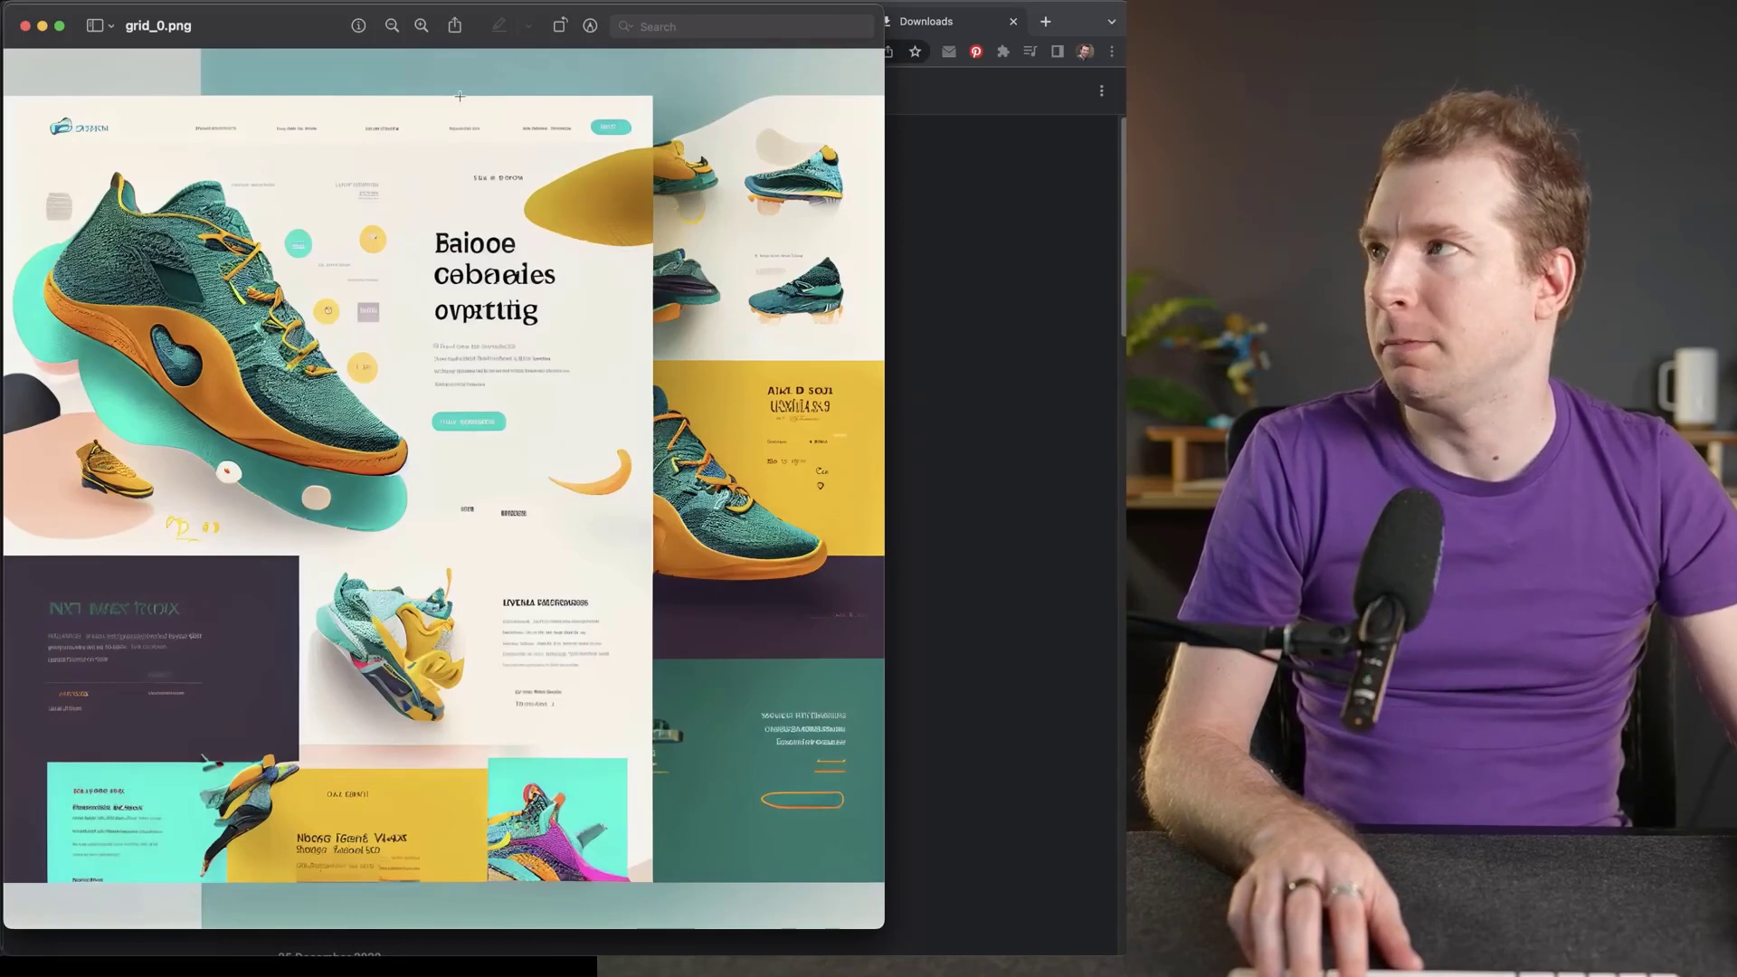
click(25, 25)
click(583, 23)
Position the shoe cutout on the far side of the cream area and apply a 3x1 grid to the section.
drag(843, 715, 985, 688)
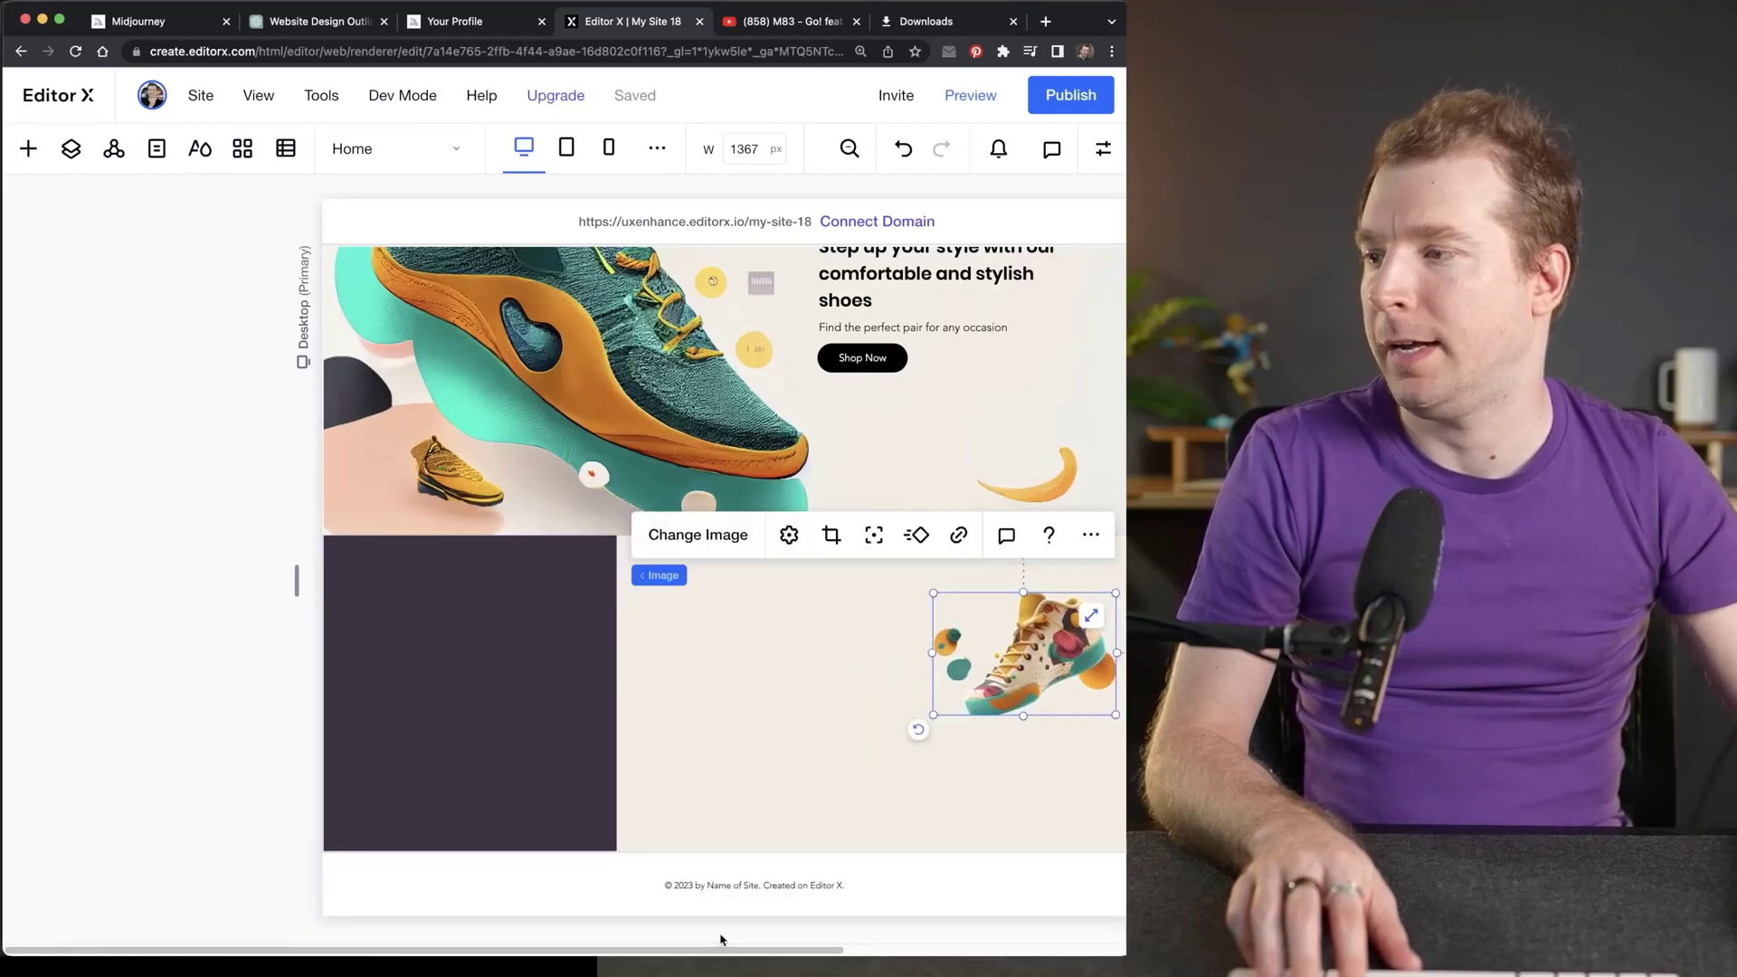
scroll(886, 666, right, 5)
click(658, 680)
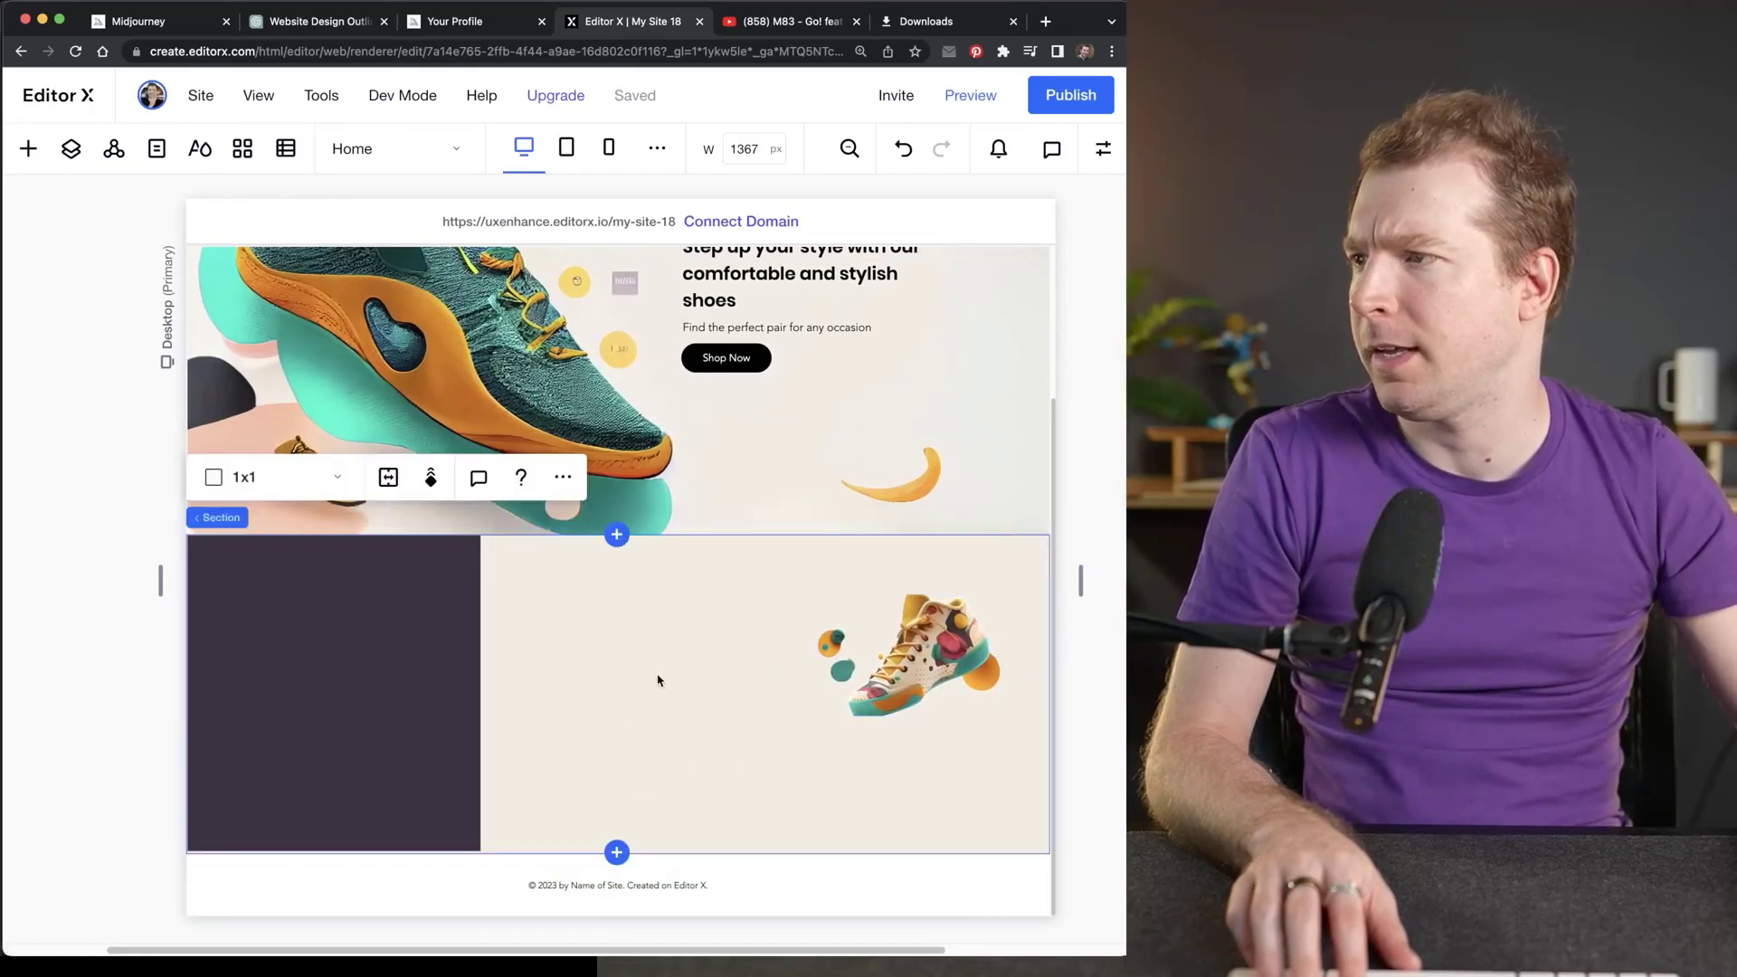
click(317, 489)
click(283, 565)
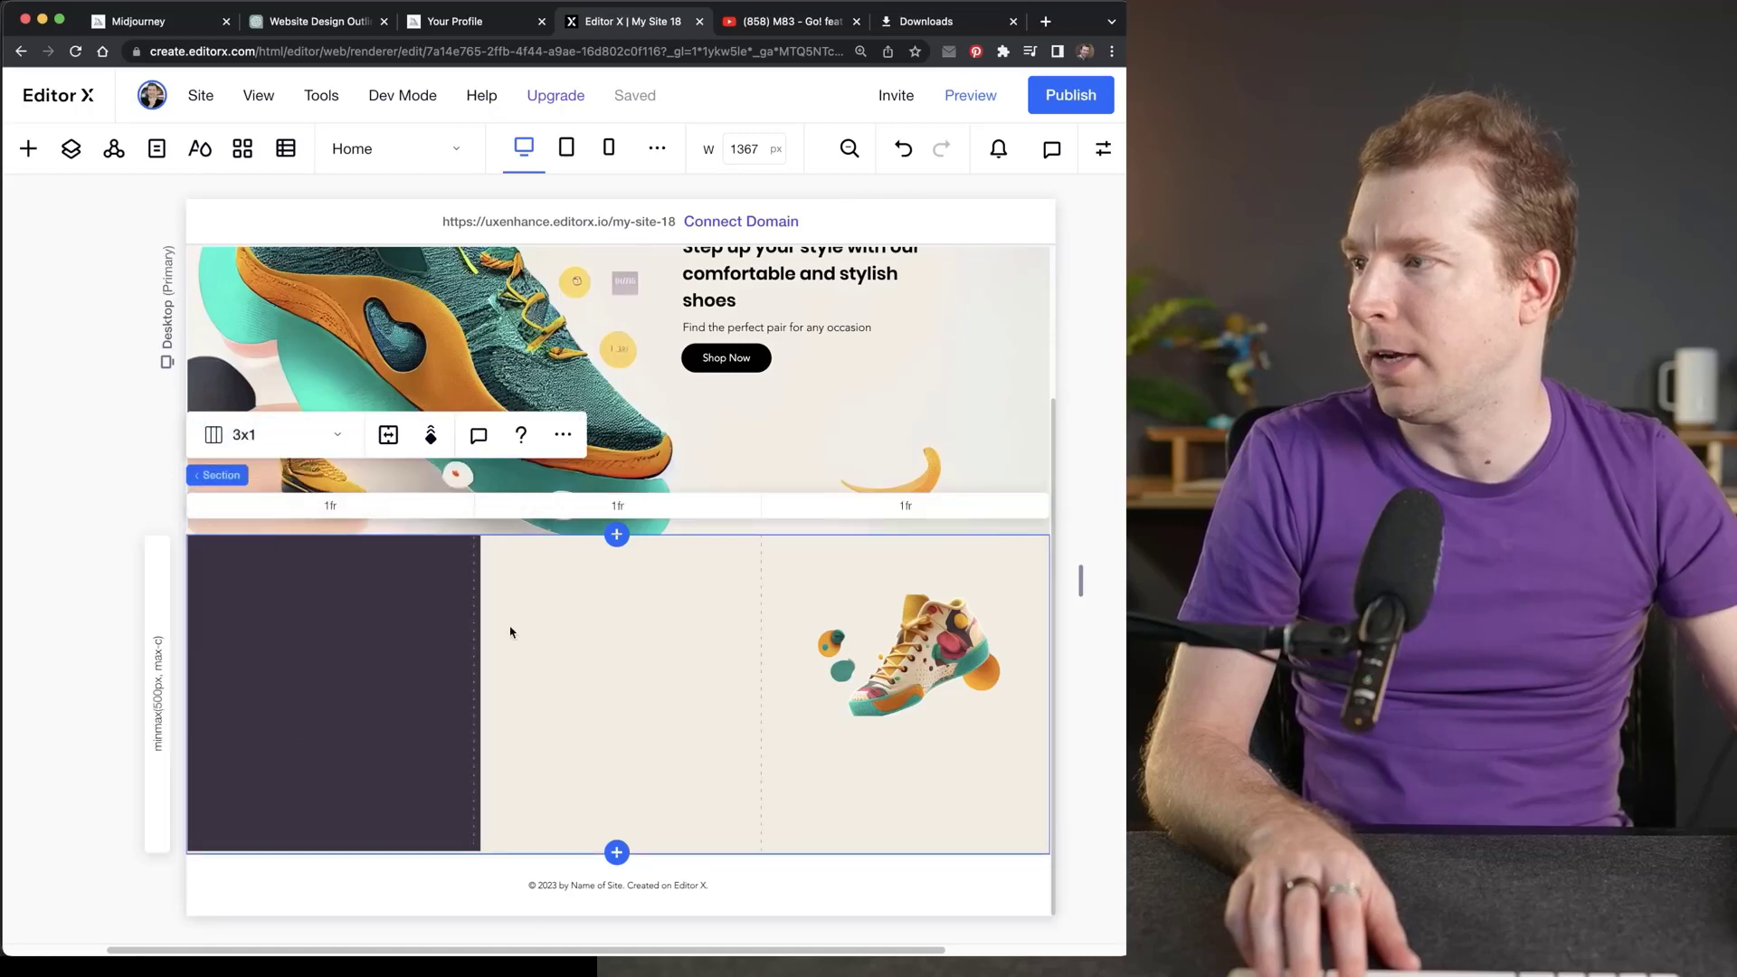
Fit the dark container to the first column of the section's grid.
click(387, 608)
drag(366, 606, 353, 639)
click(455, 596)
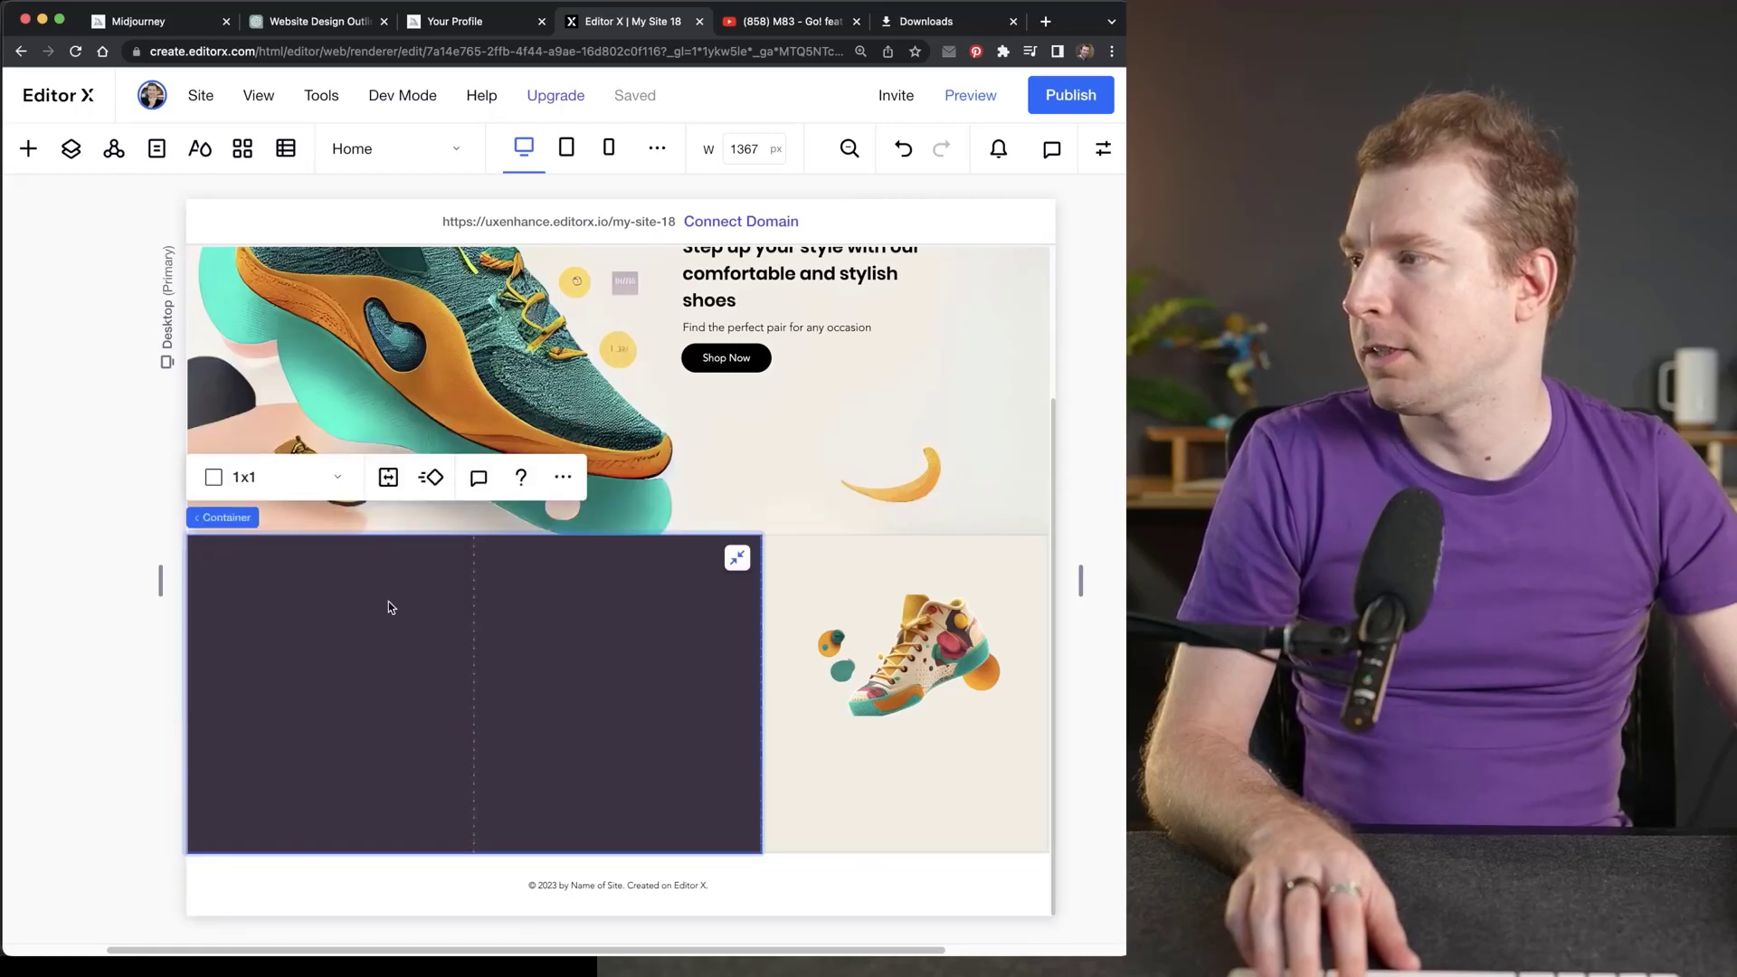
click(734, 558)
drag(276, 586, 310, 617)
click(435, 638)
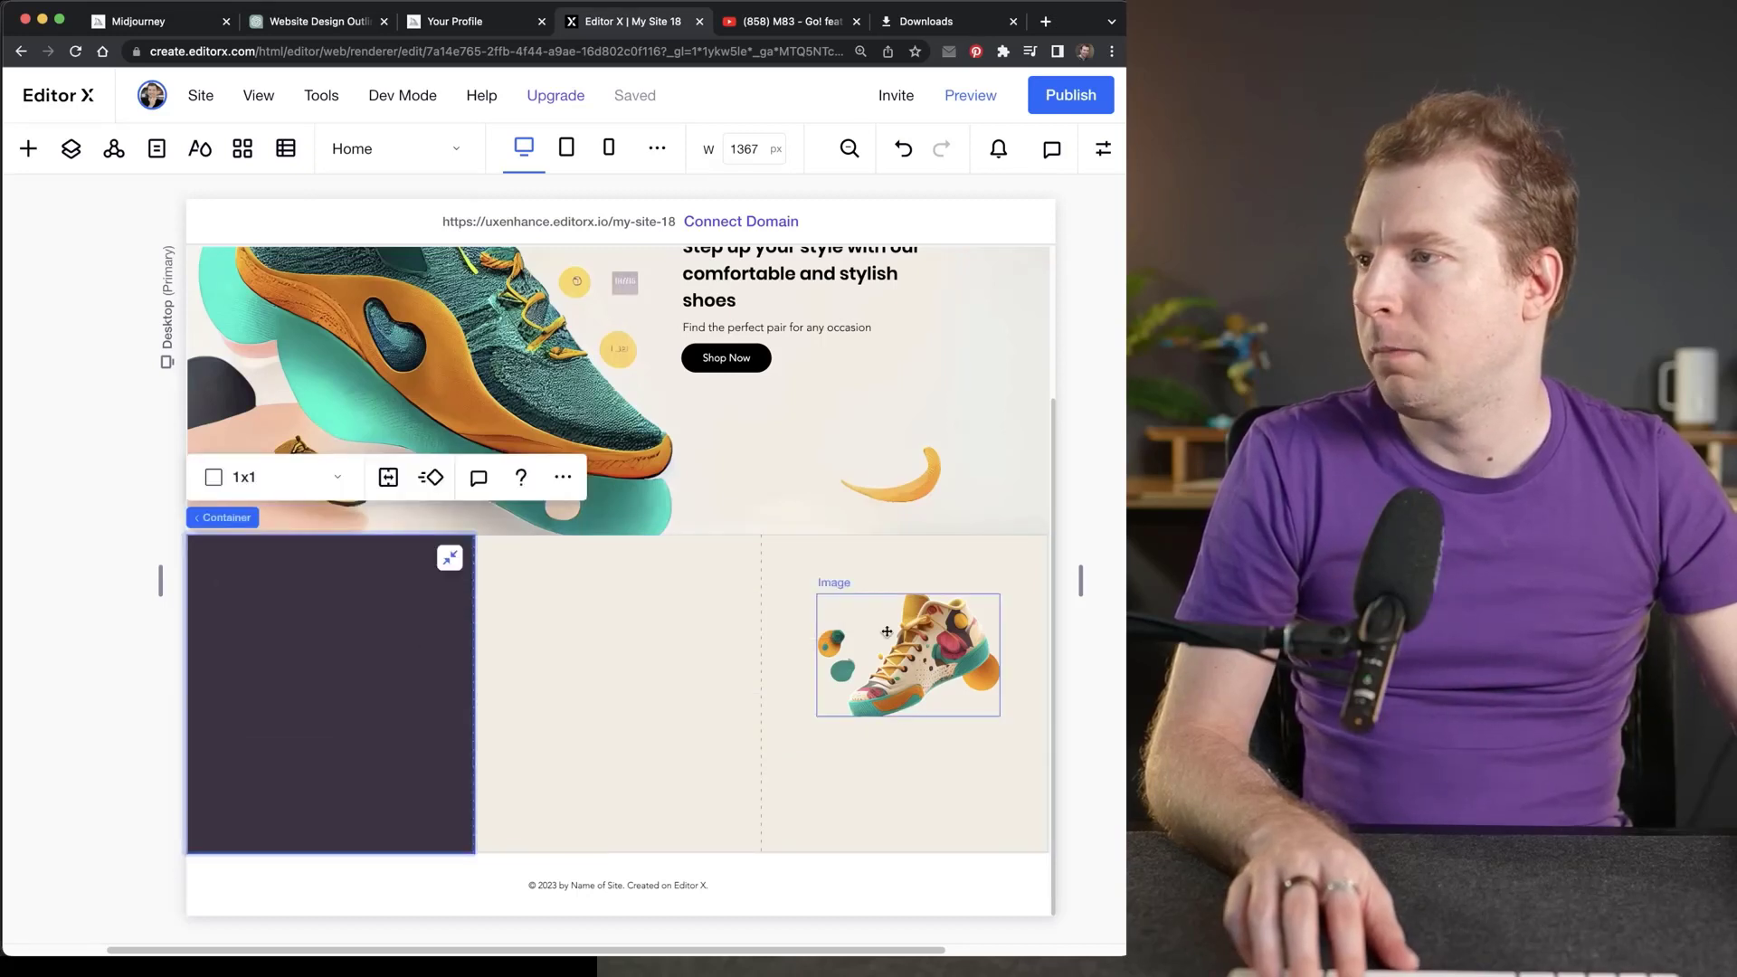
Move the shoe cutout into the middle column and resize it to sit centered with space around it.
drag(982, 708, 798, 801)
drag(665, 710, 638, 701)
mouse_move(762, 782)
mouse_down()
mouse_move(779, 809)
mouse_move(757, 784)
mouse_up()
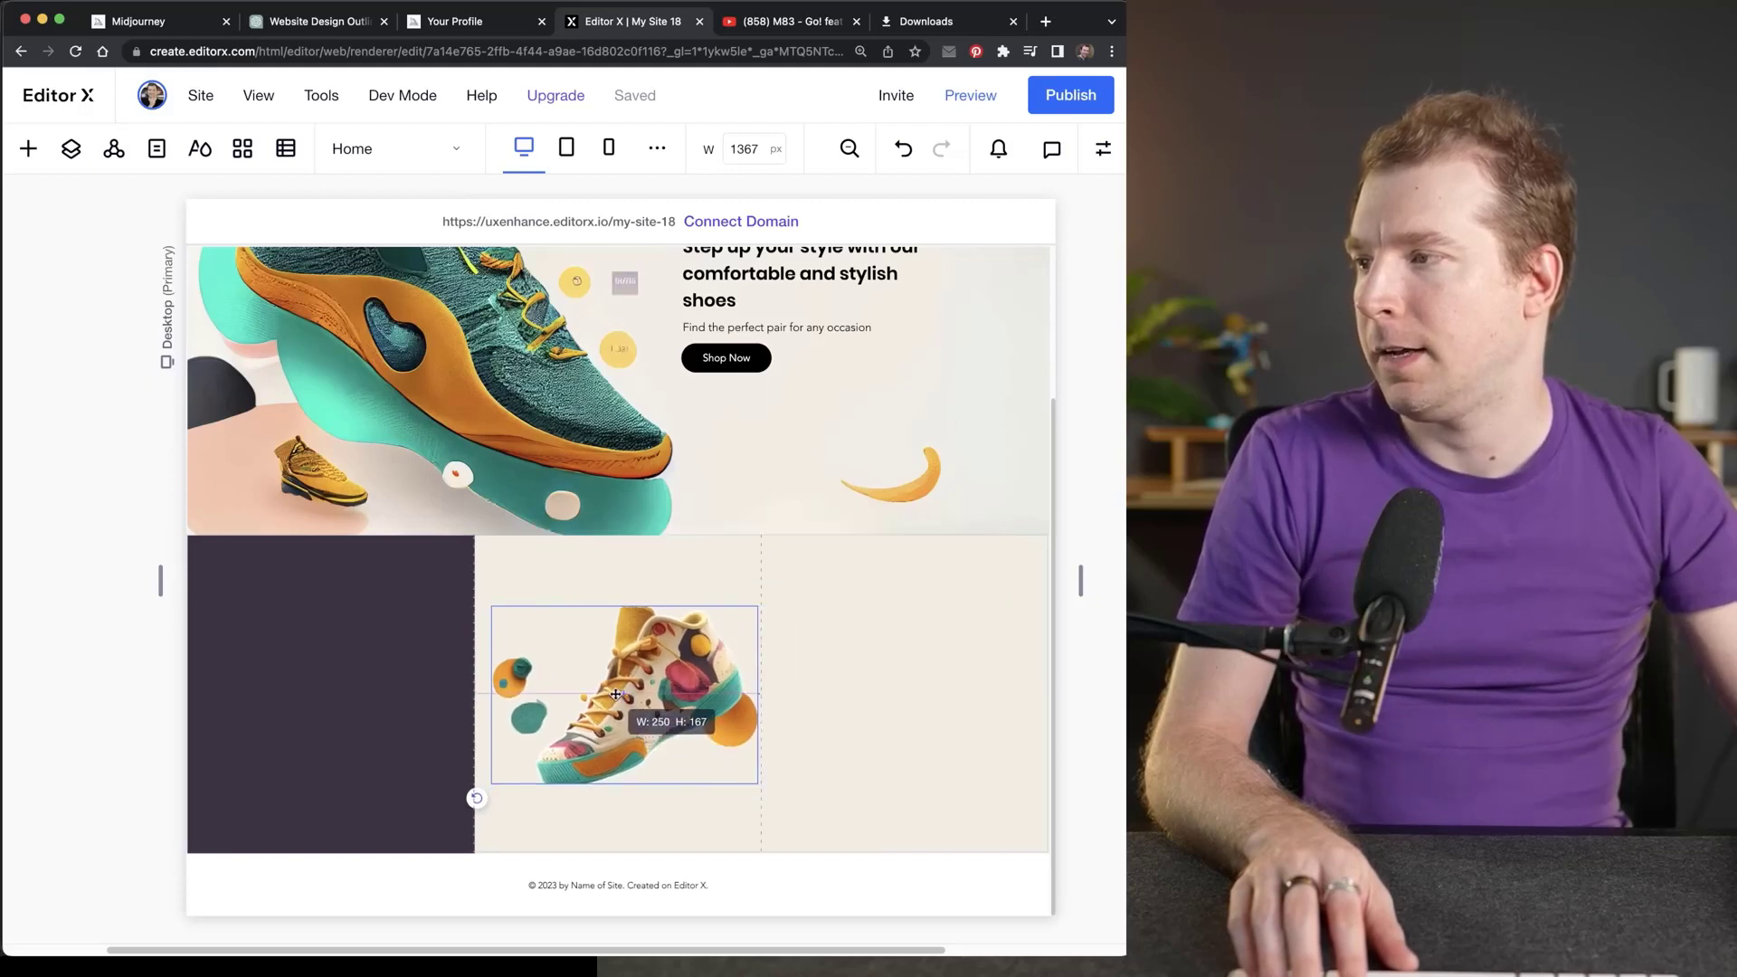
drag(615, 694, 624, 711)
drag(500, 623, 564, 667)
drag(637, 706, 586, 664)
Dock the shoe image to all four sides of the middle grid cell.
click(1092, 151)
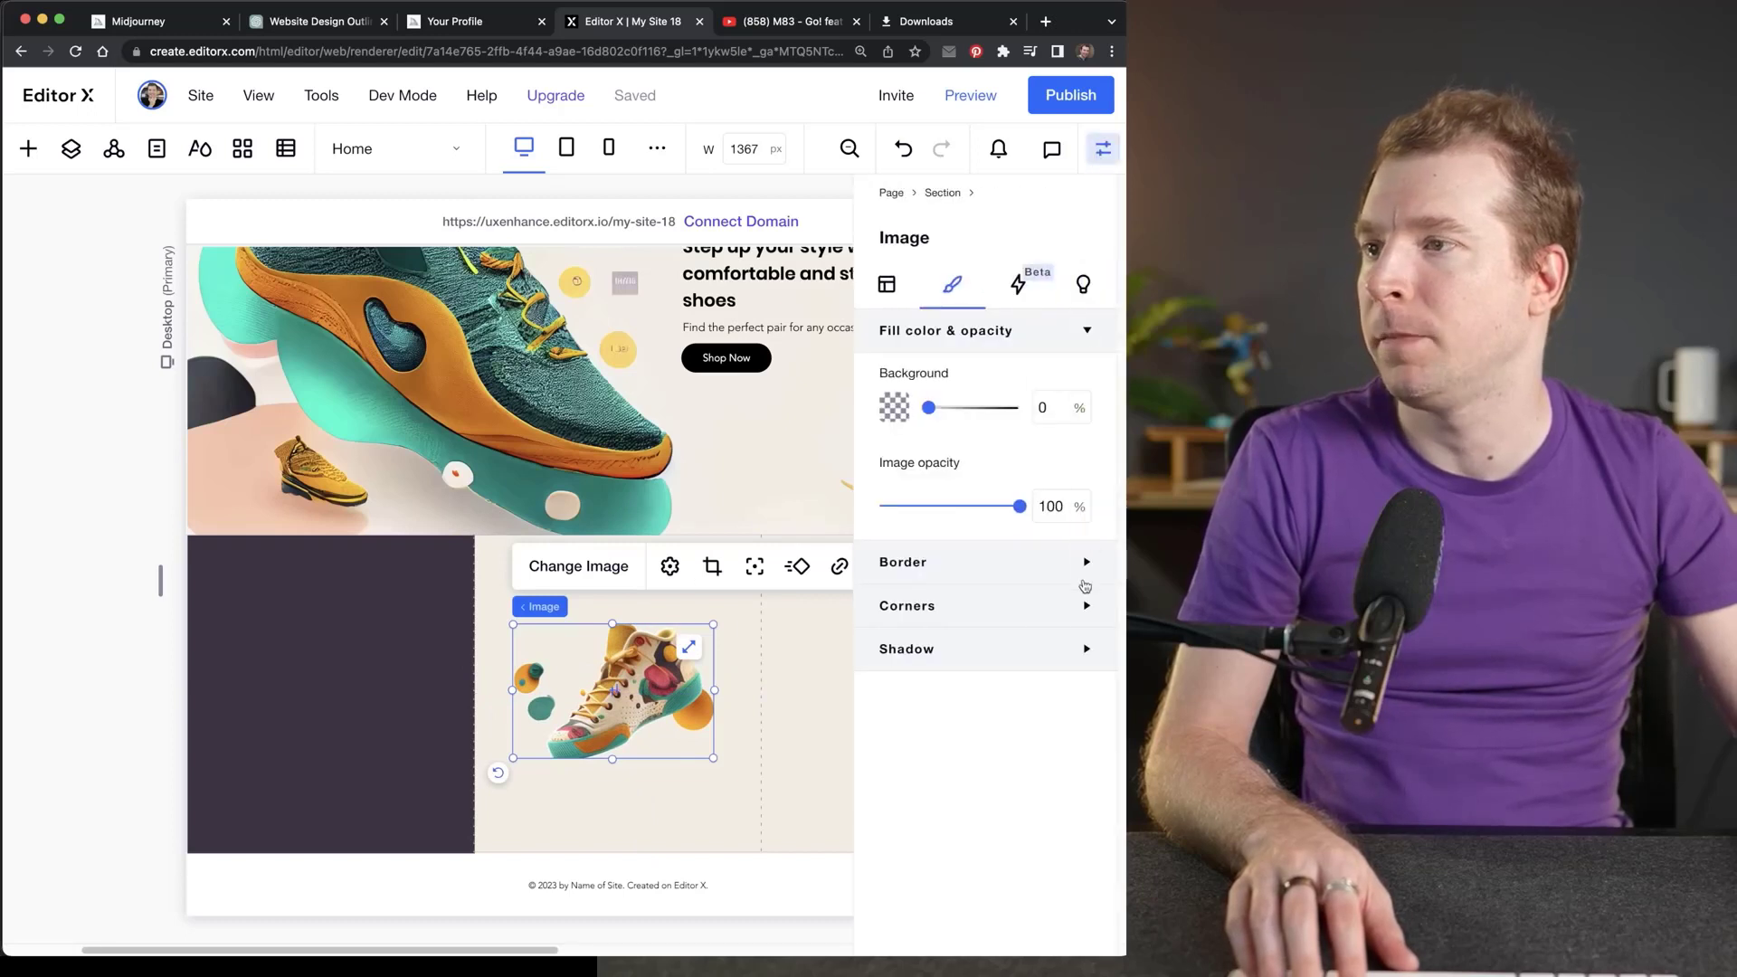
scroll(1006, 761, down, 5)
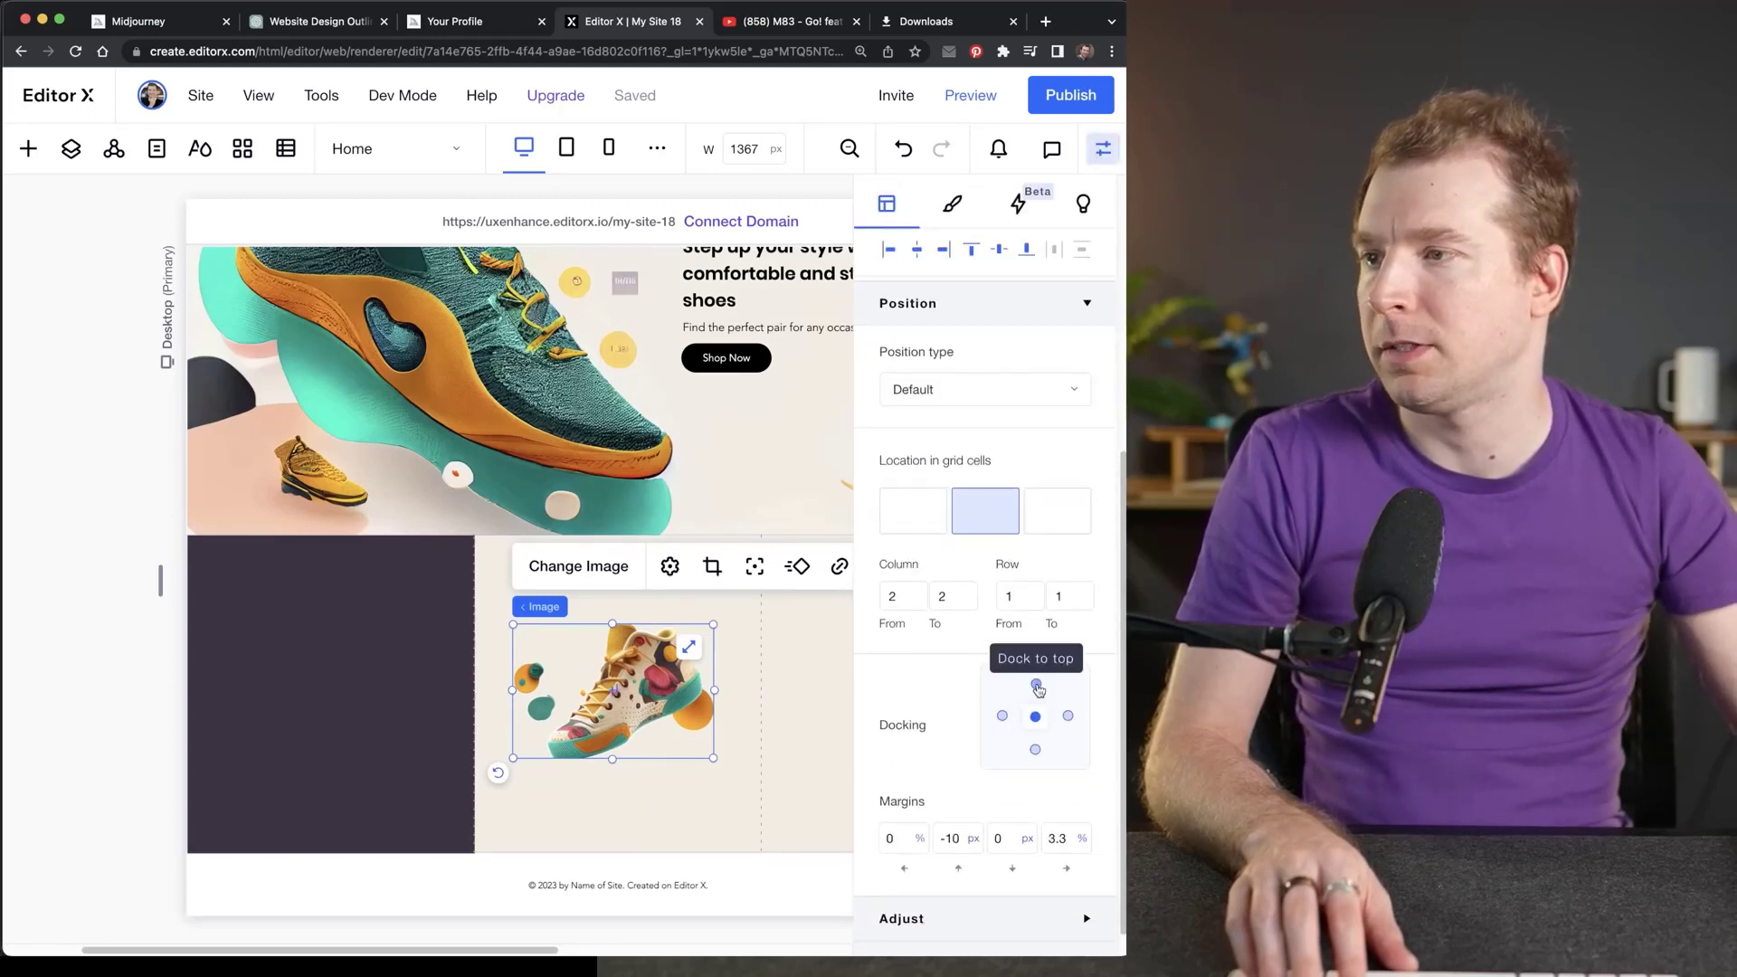
click(1034, 718)
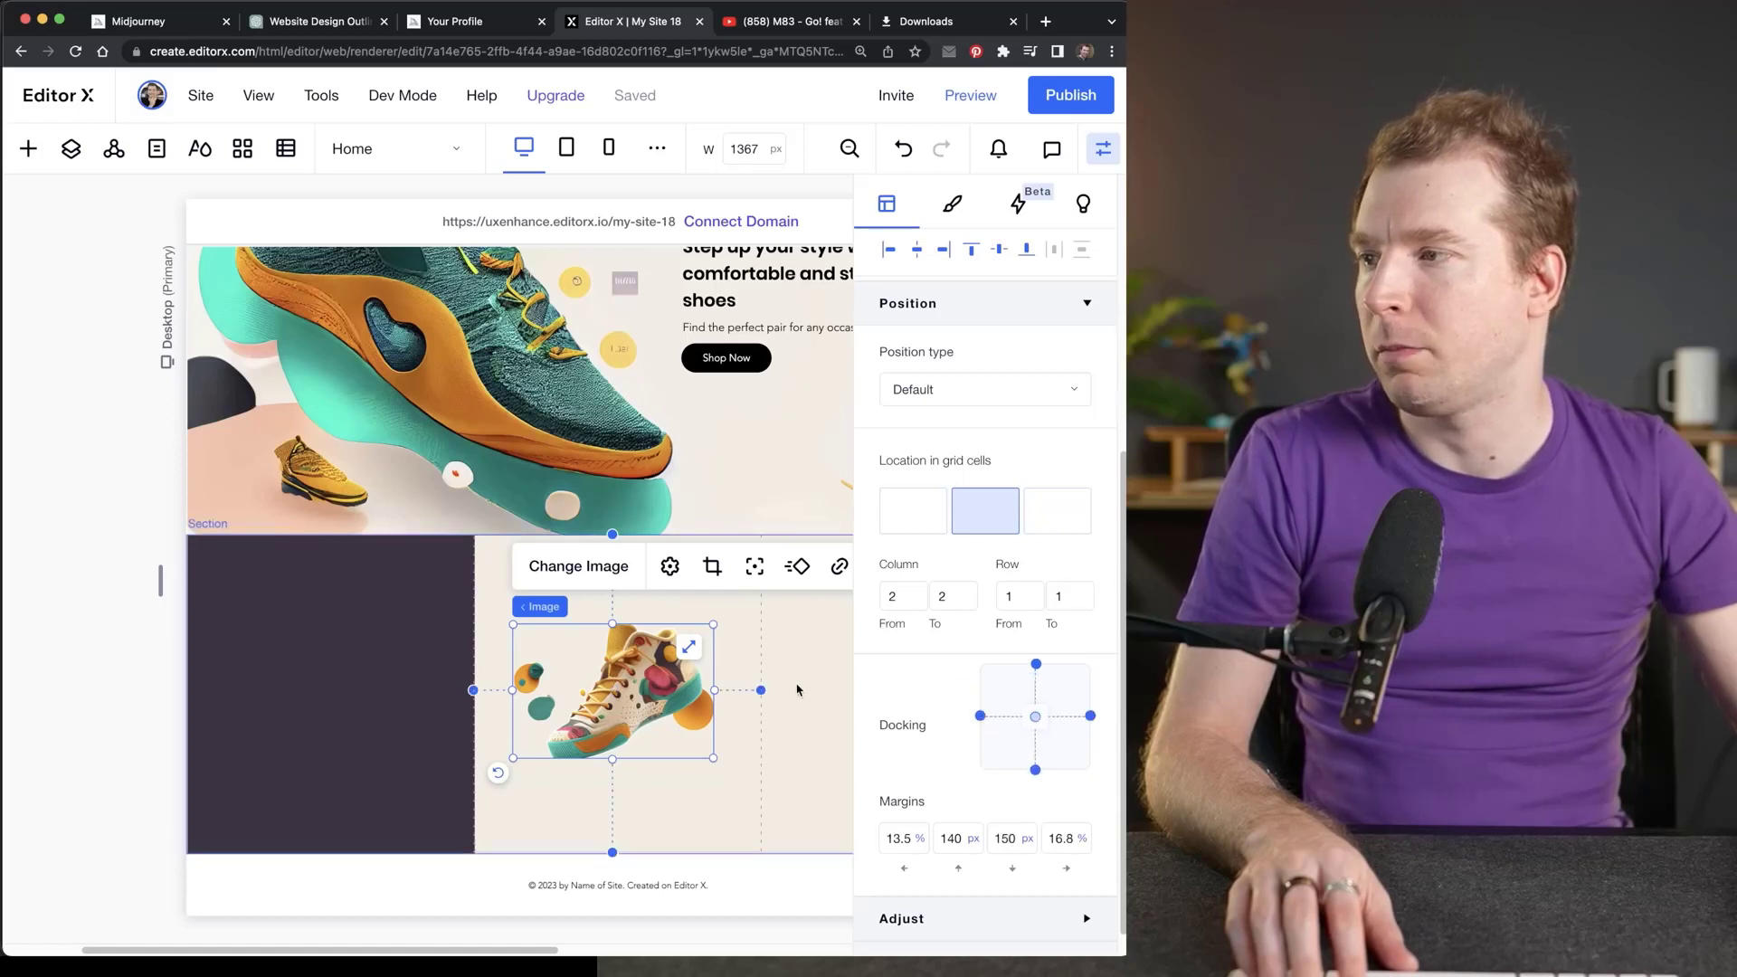
click(805, 660)
click(1102, 148)
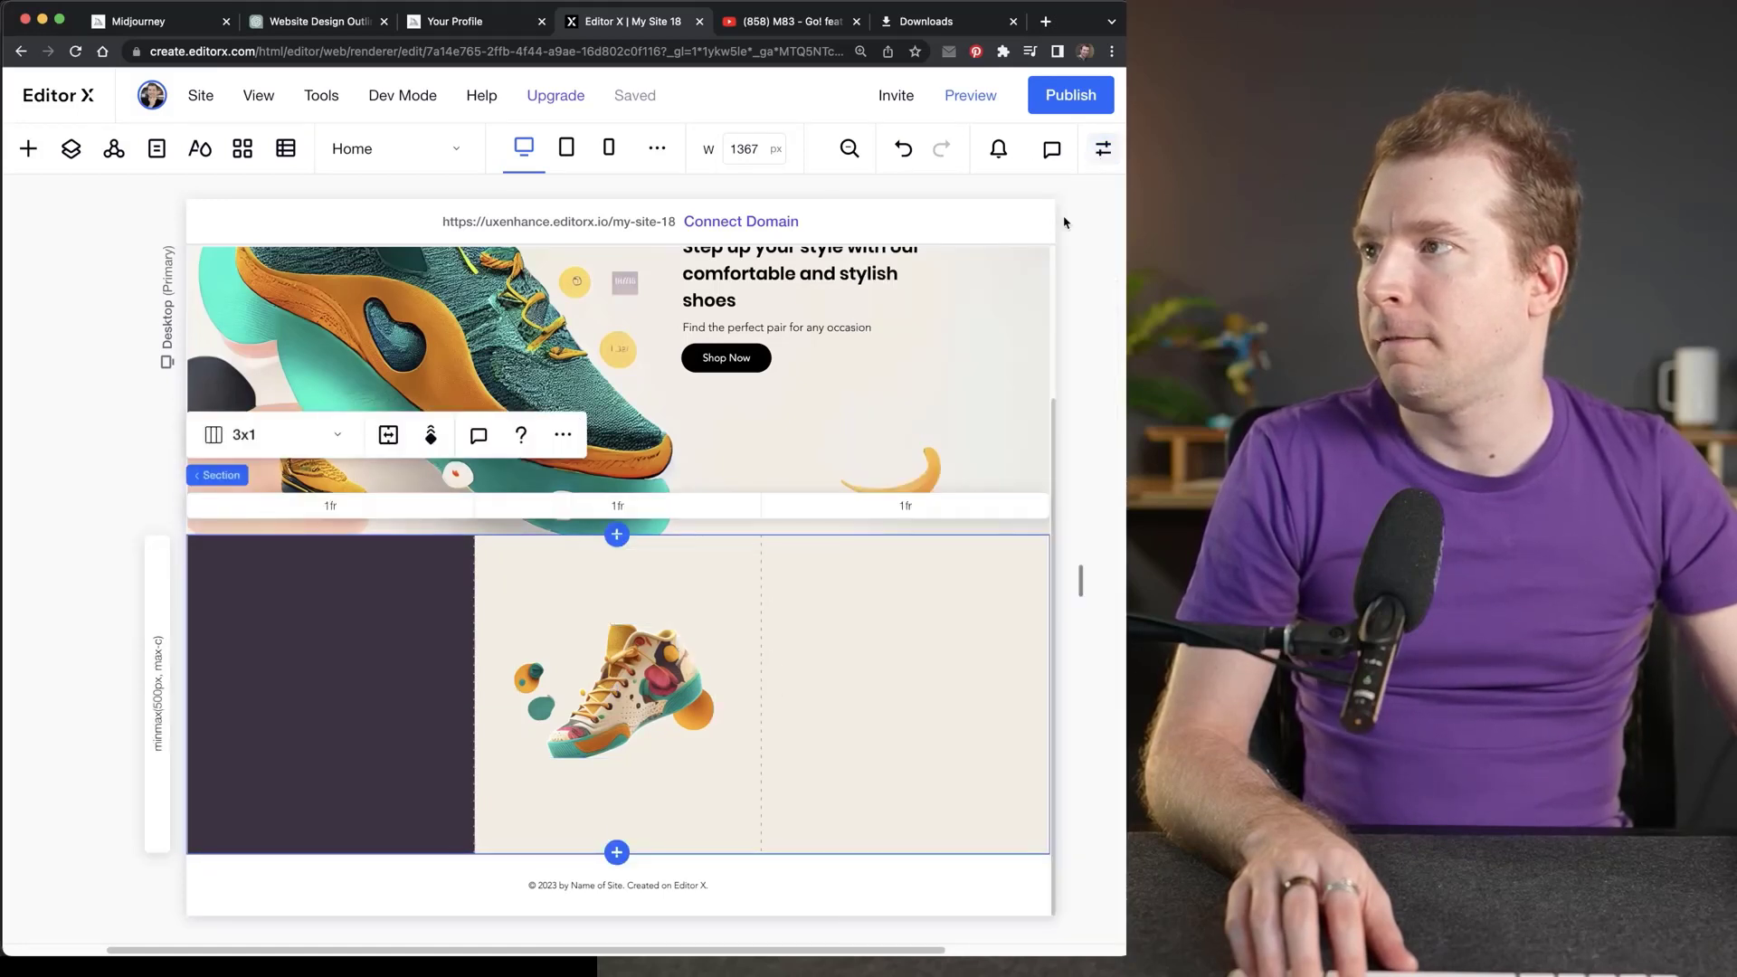
Add a paragraph text element to the third column of the section, beside the shoe cutout.
drag(661, 952, 730, 951)
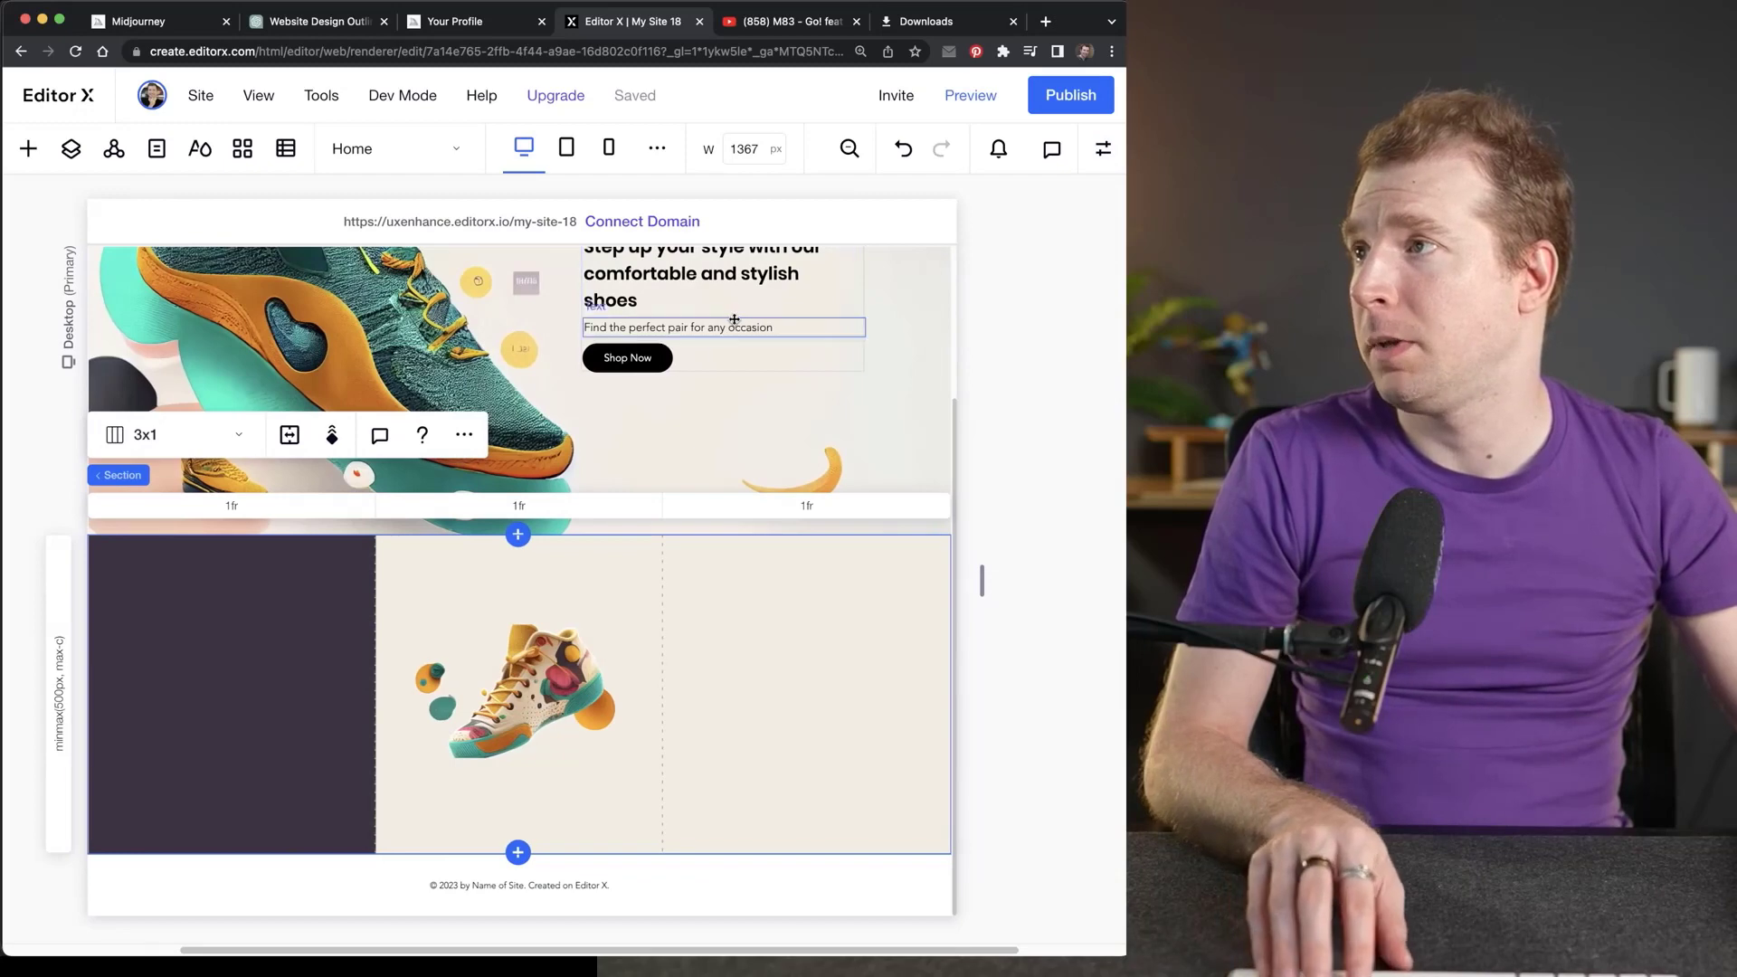
click(734, 324)
click(28, 148)
drag(384, 298, 986, 683)
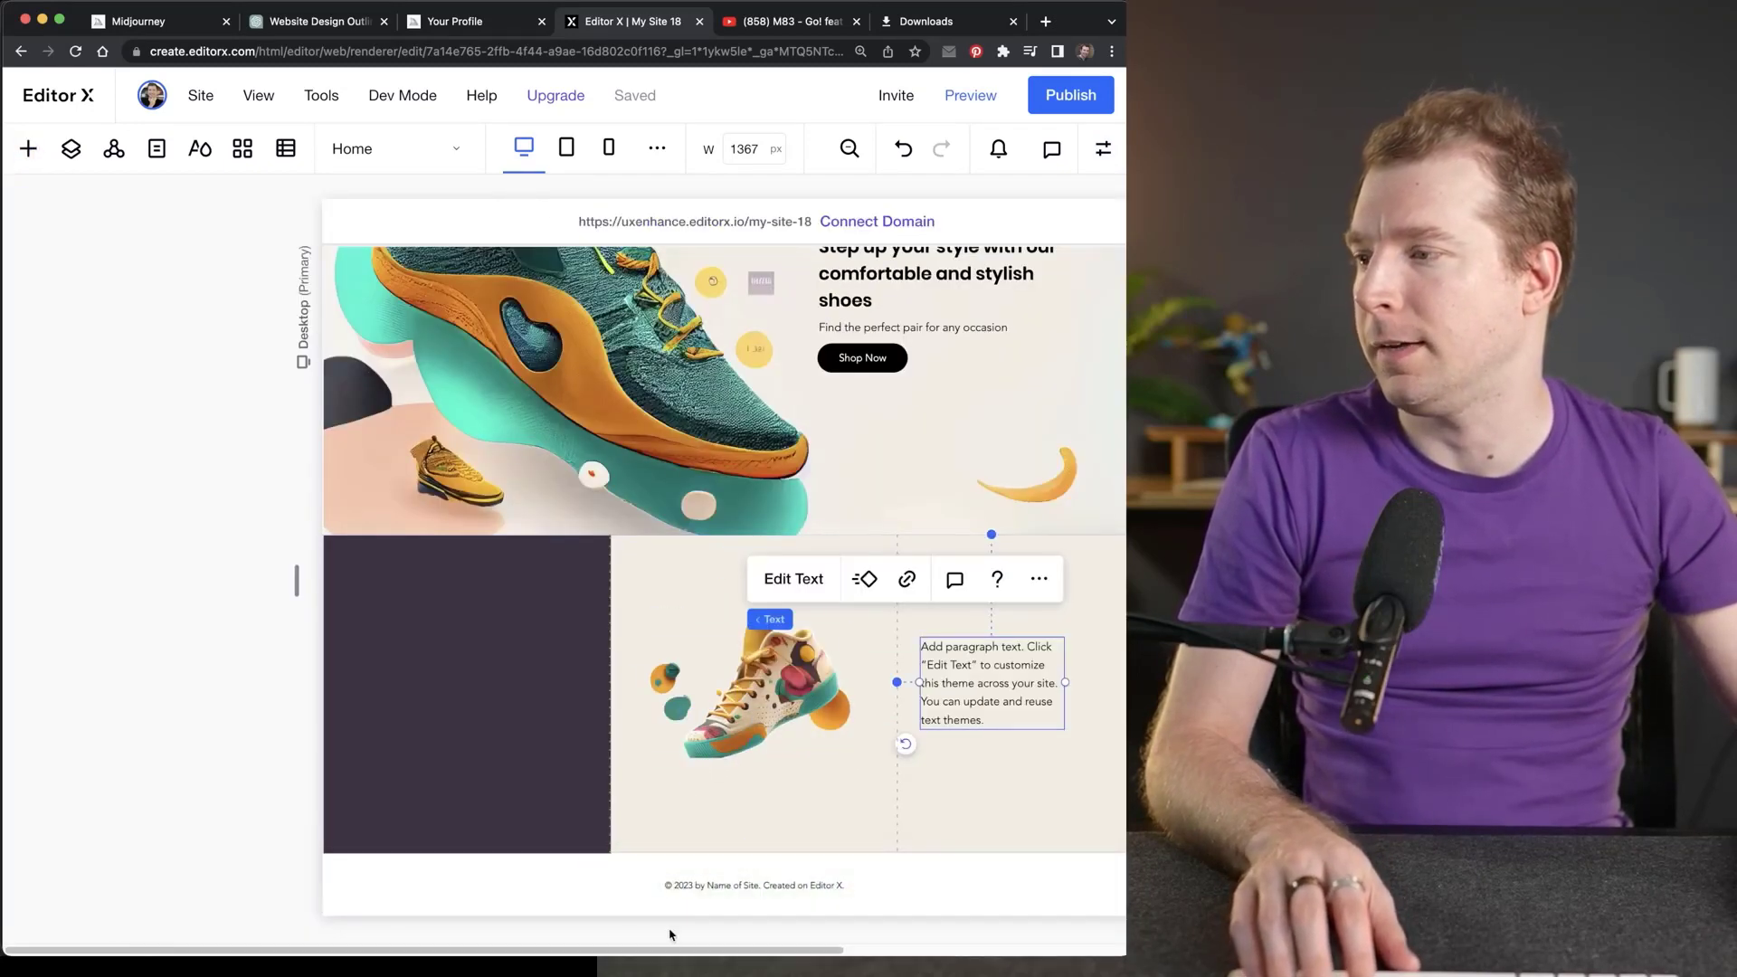
drag(685, 950, 779, 950)
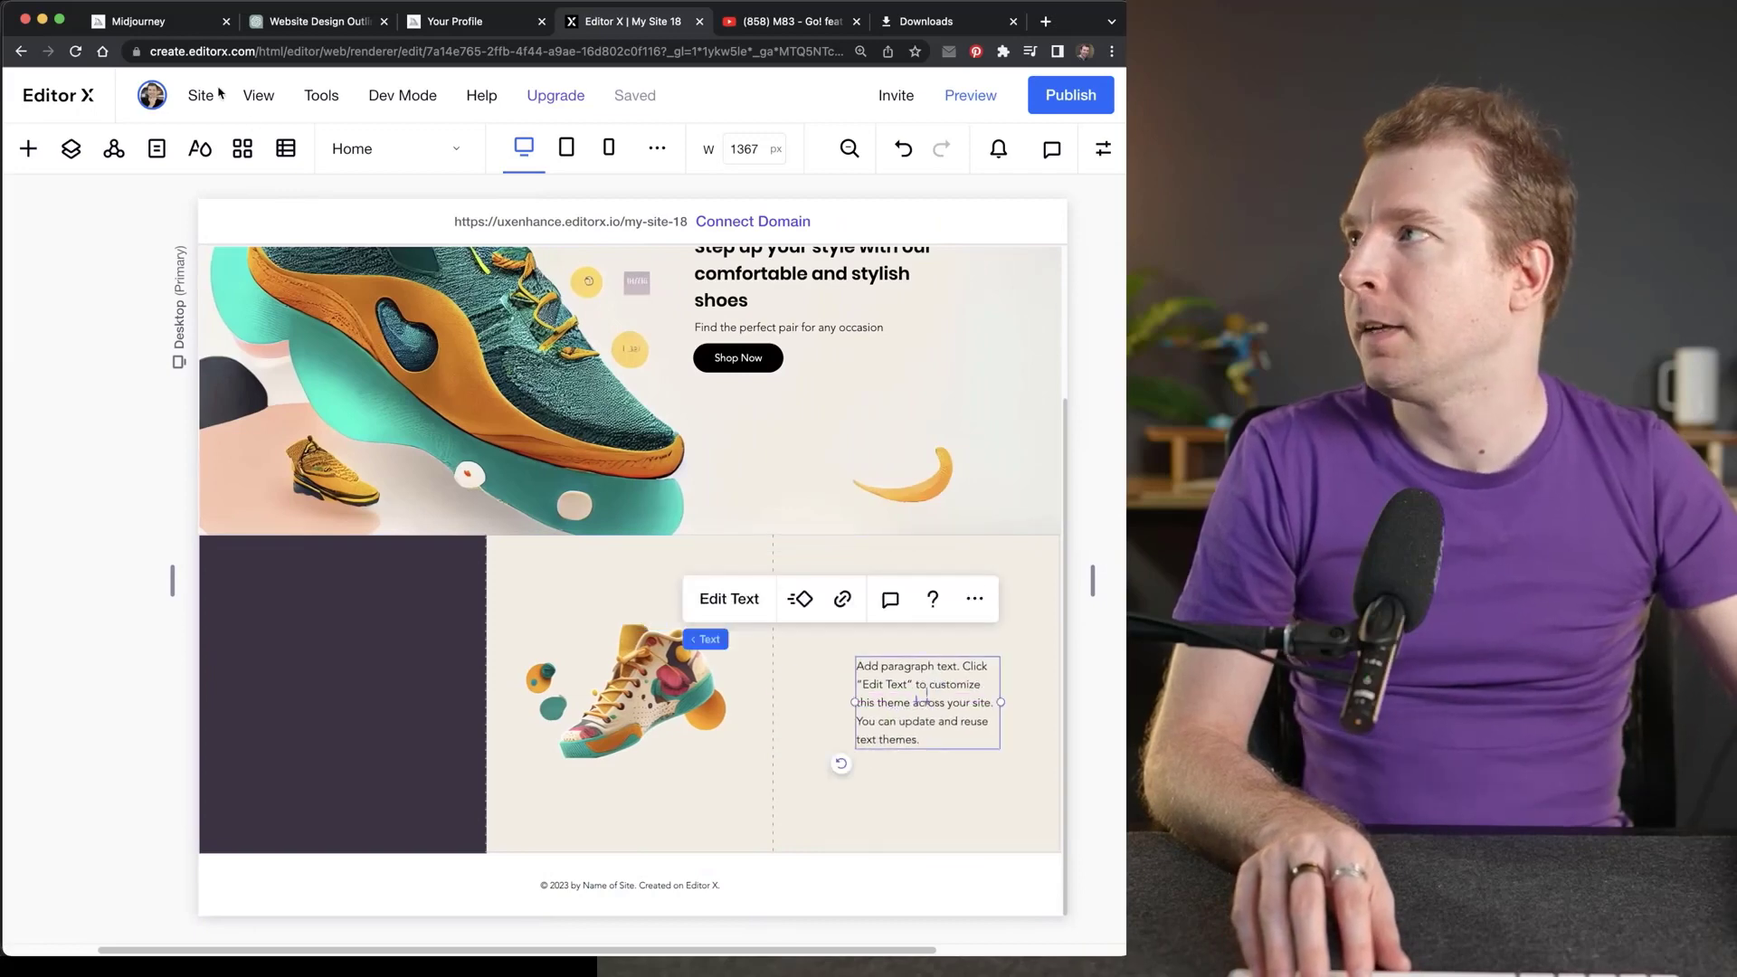
Copy the first two sentences of the features and details content from the ChatGPT conversation and return to Editor X.
click(318, 22)
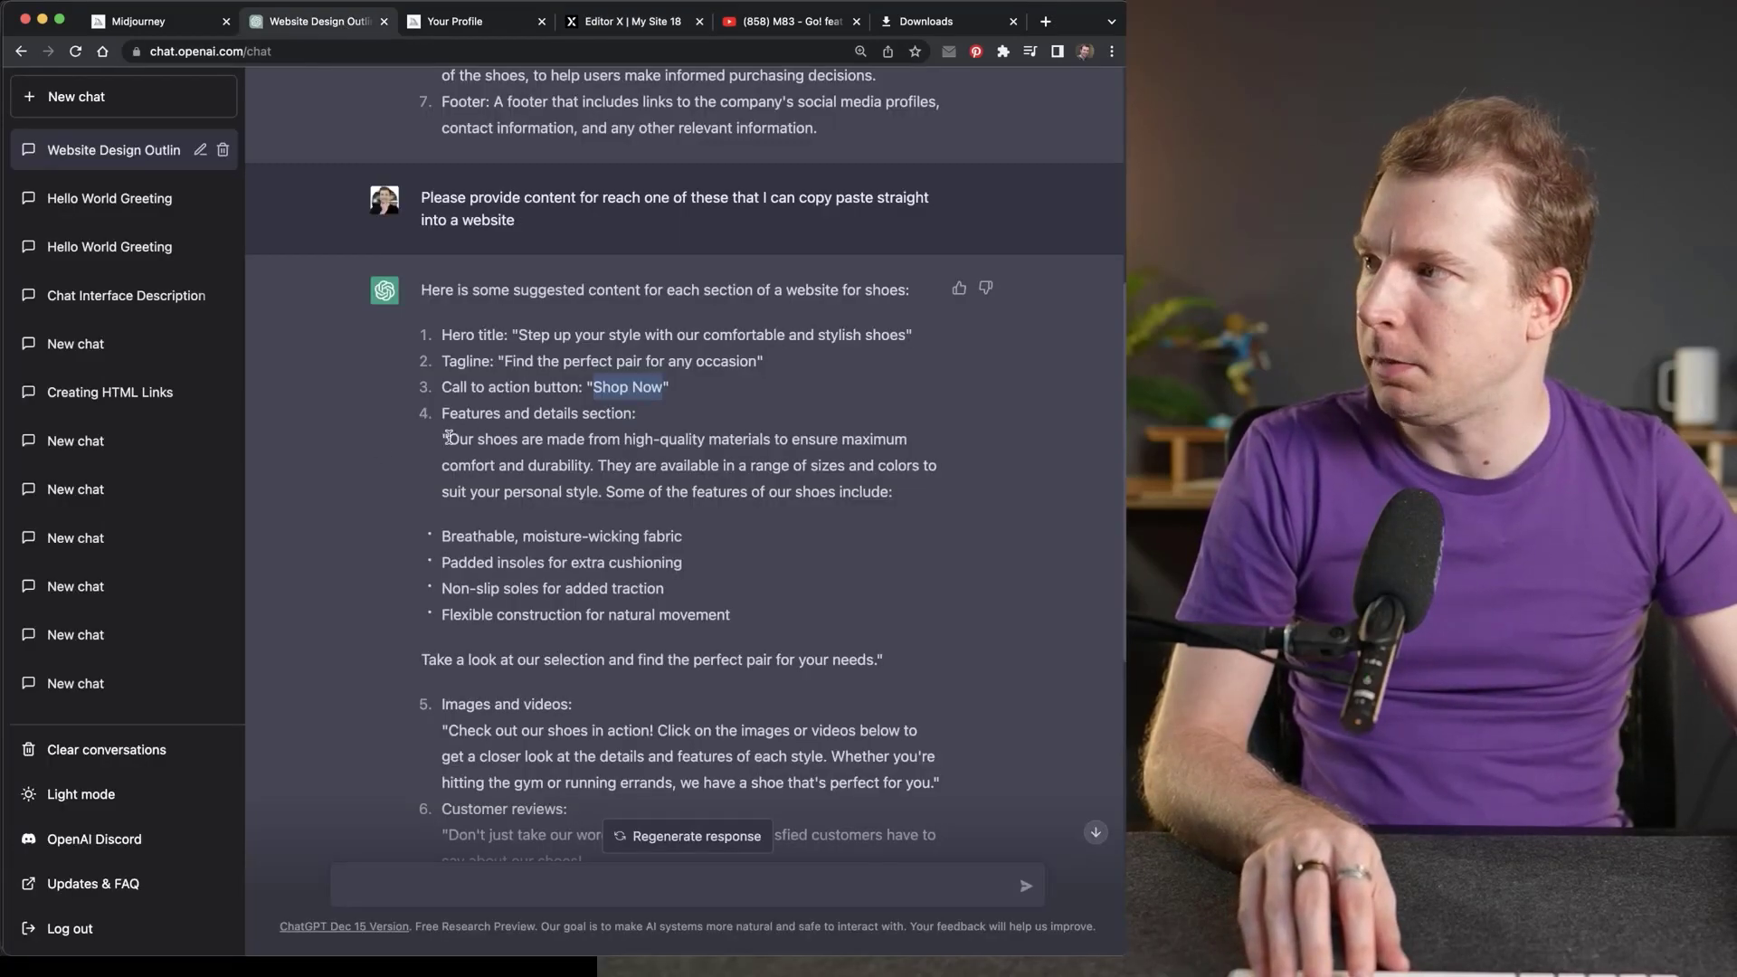
drag(447, 438, 692, 516)
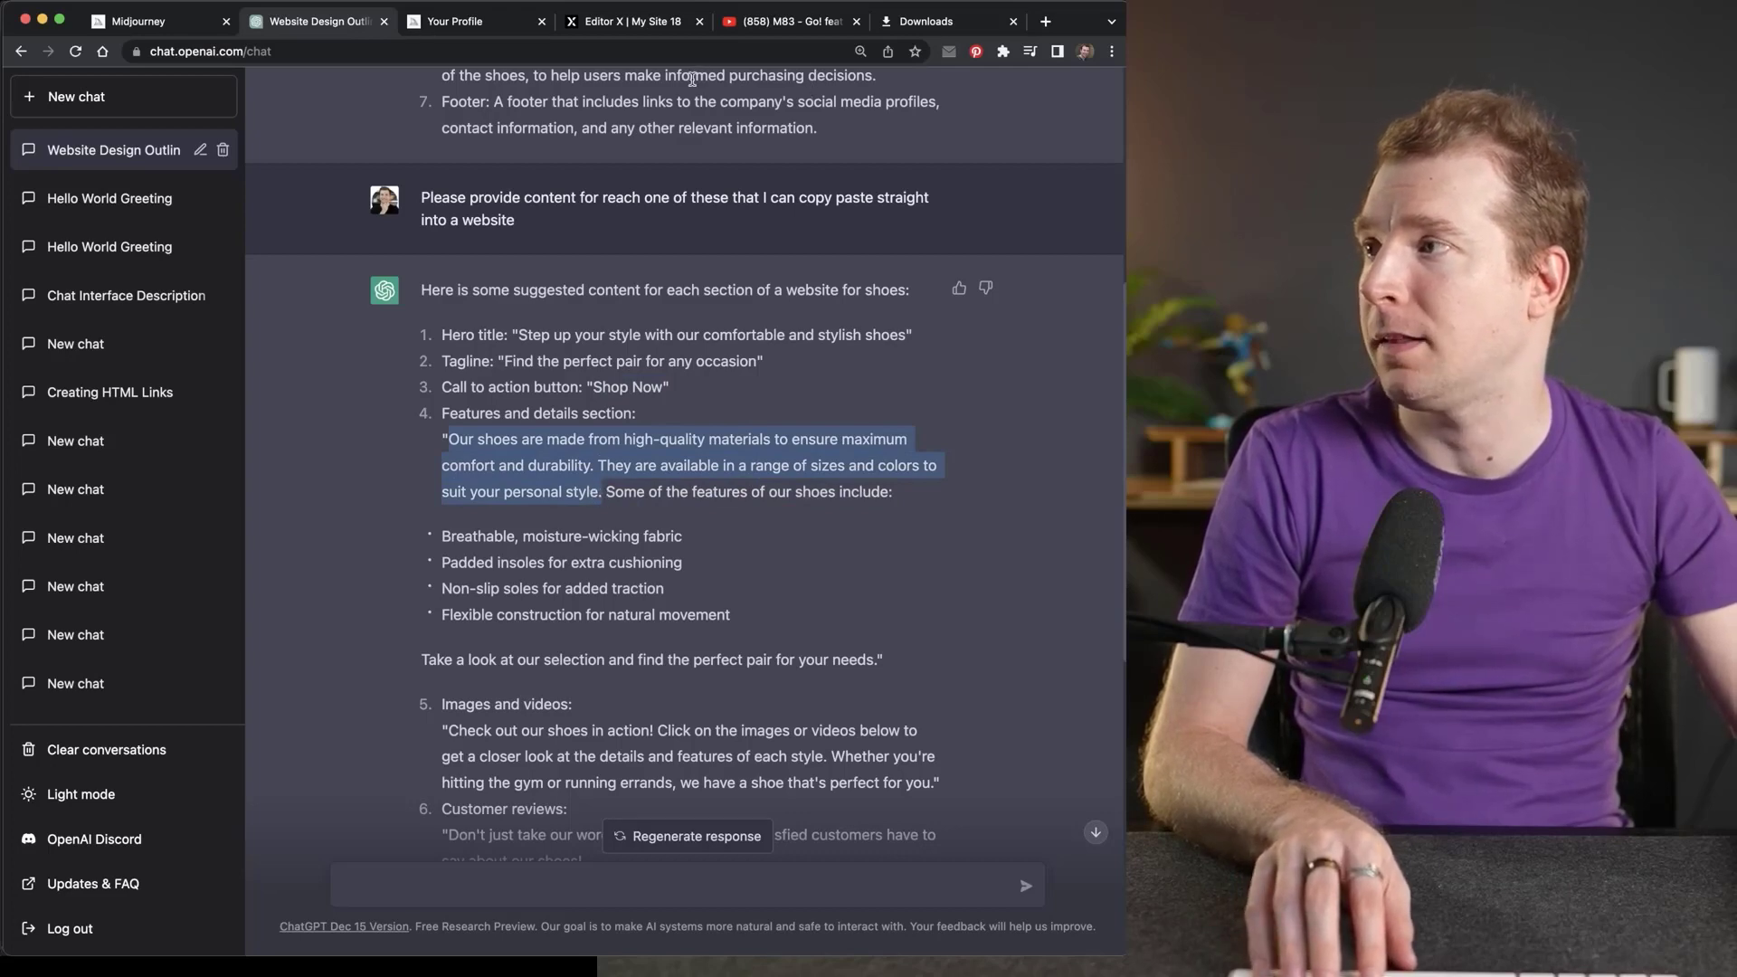
click(636, 22)
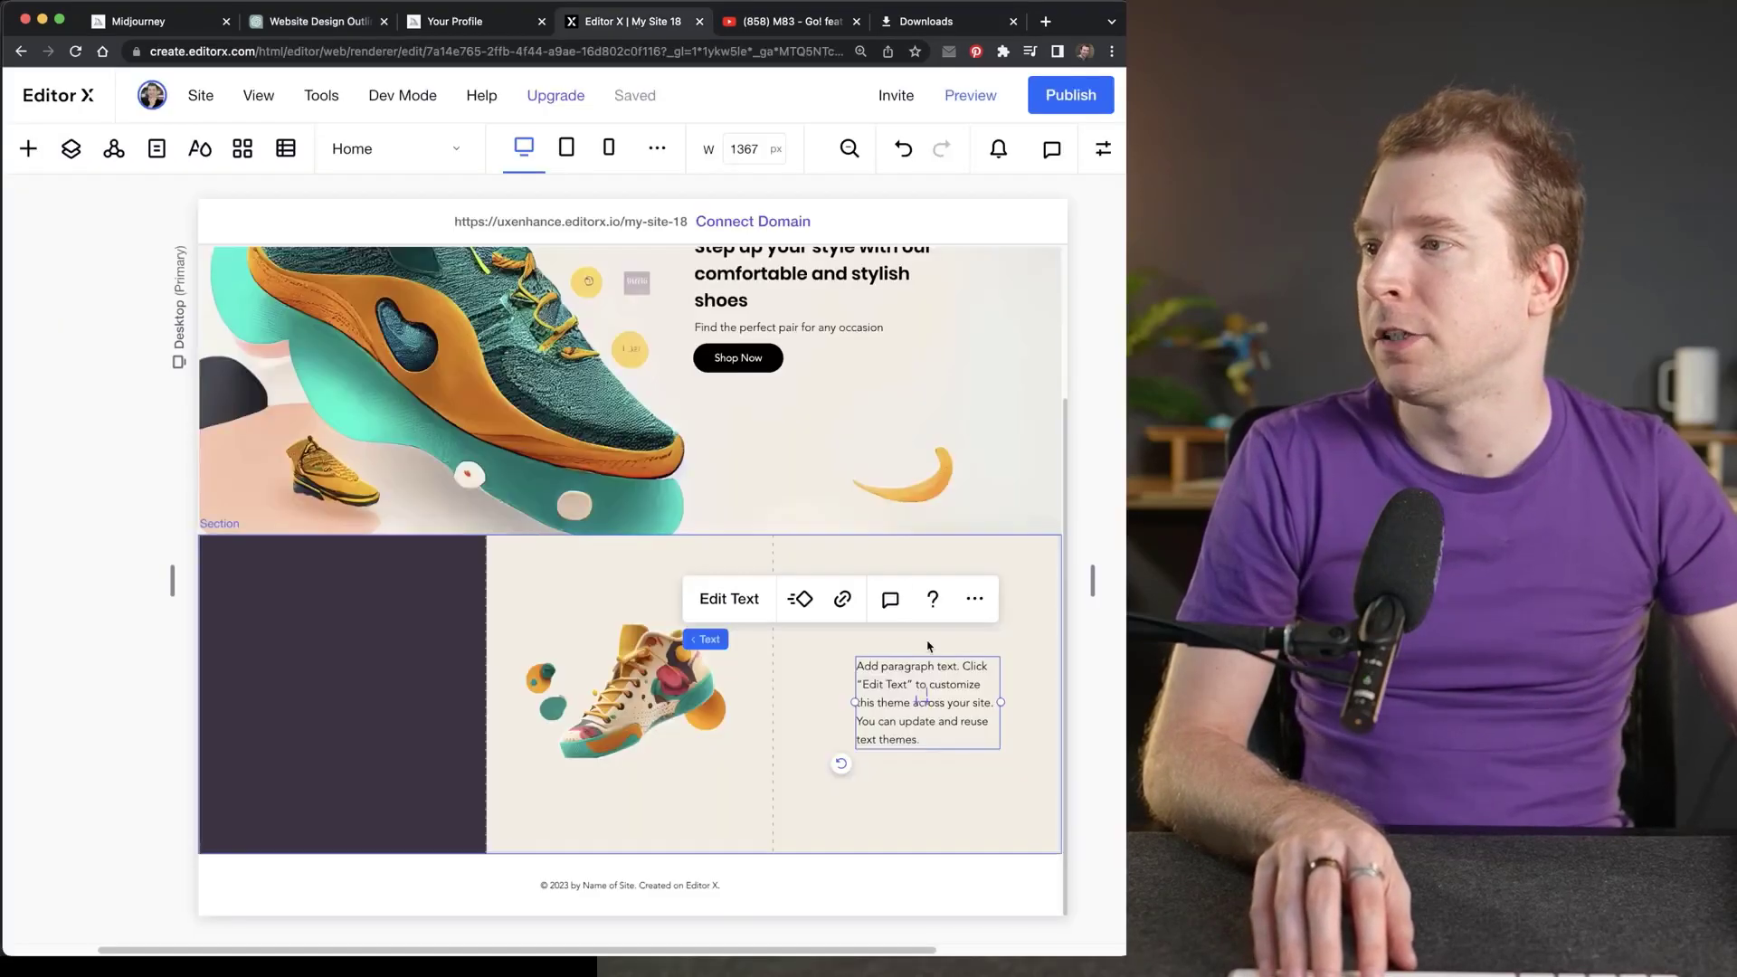
Replace the placeholder paragraph with the copied text, from "Our shoes are made from high-quality materials" to "suit your personal style.".
click(1102, 150)
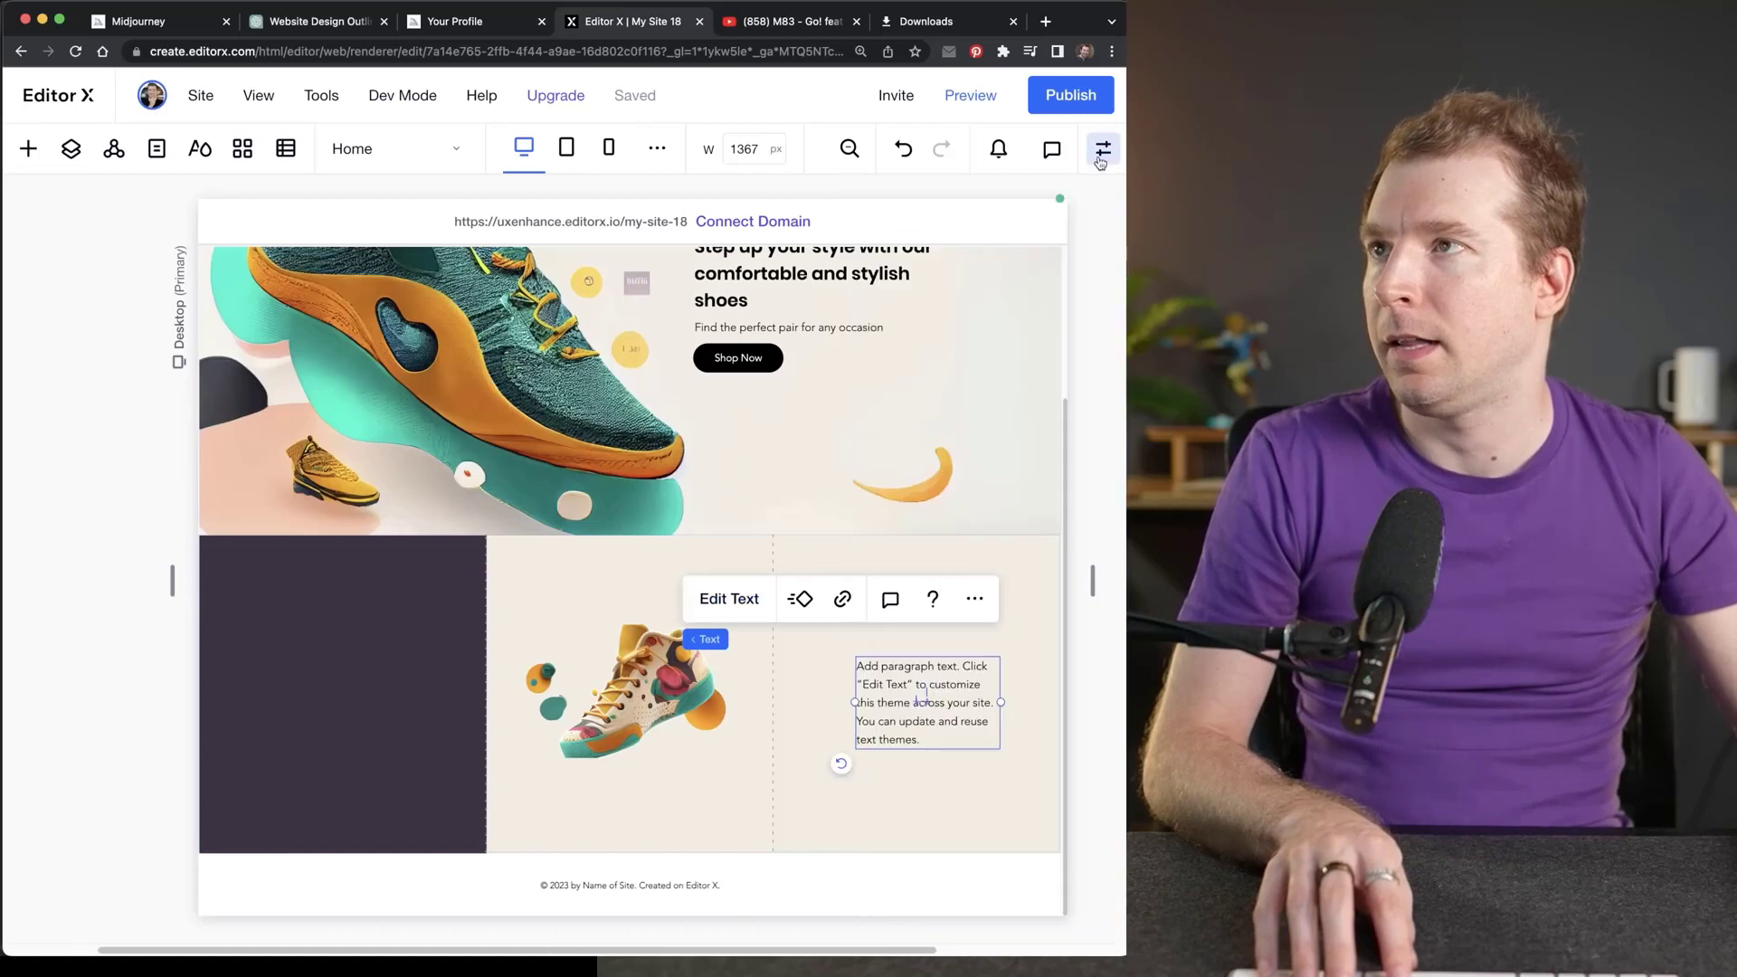
double_click(923, 691)
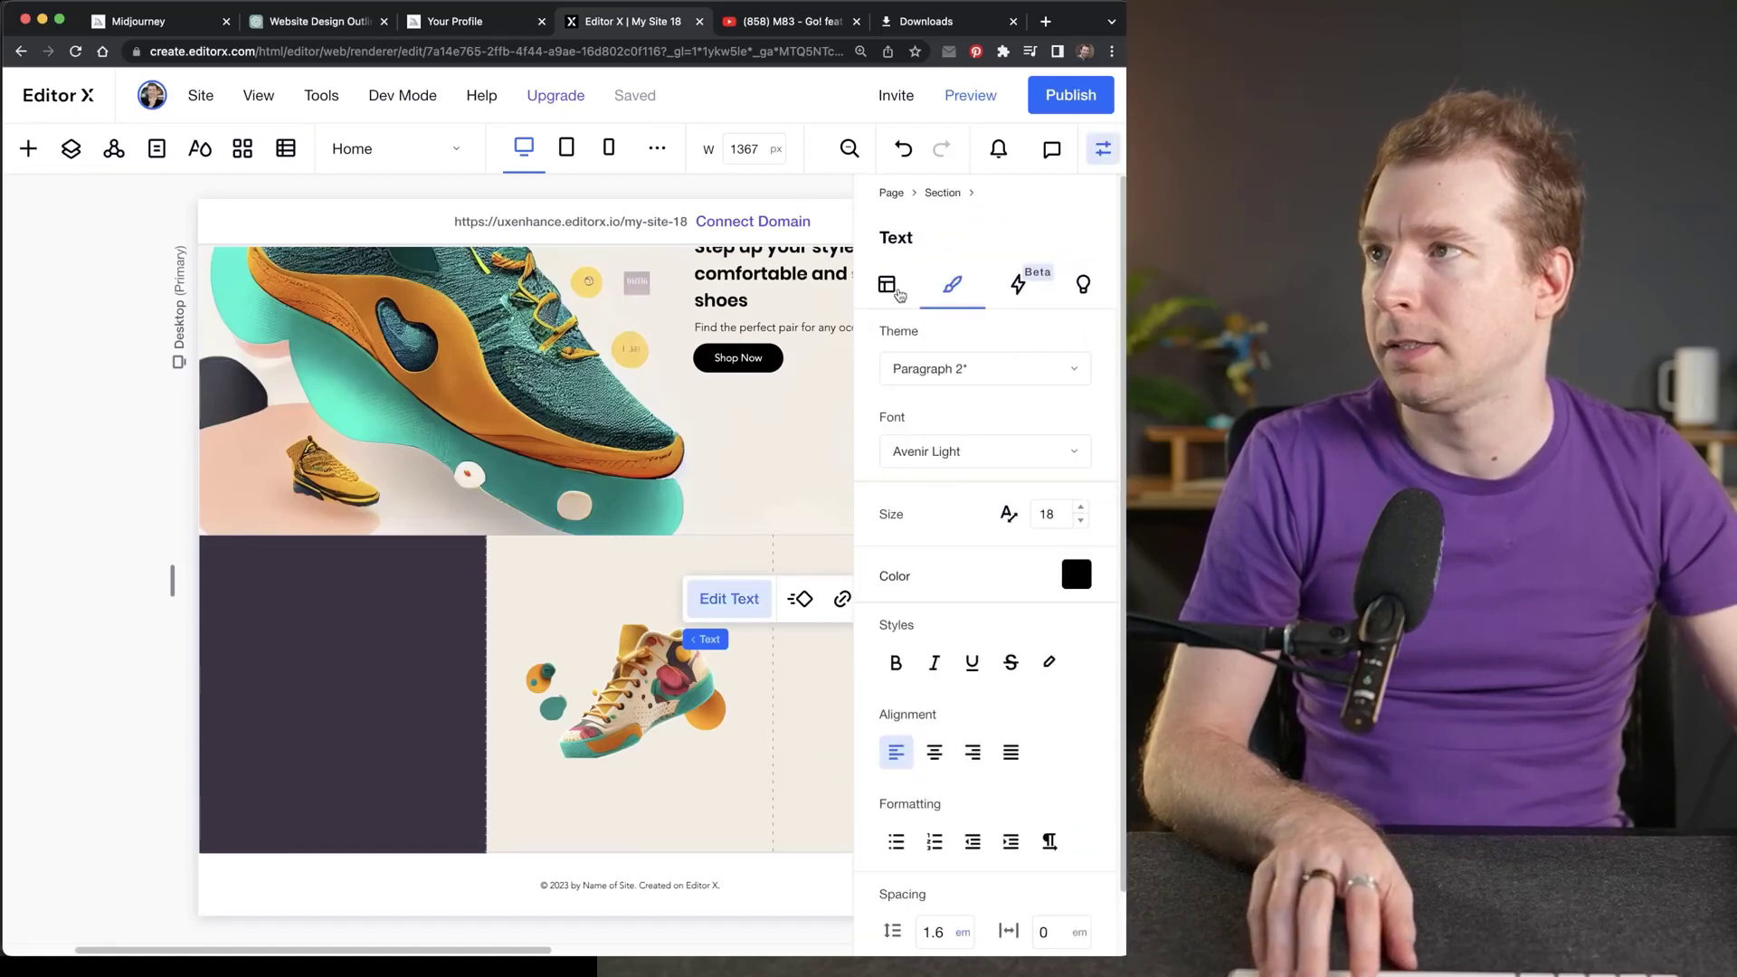
click(1102, 148)
click(742, 610)
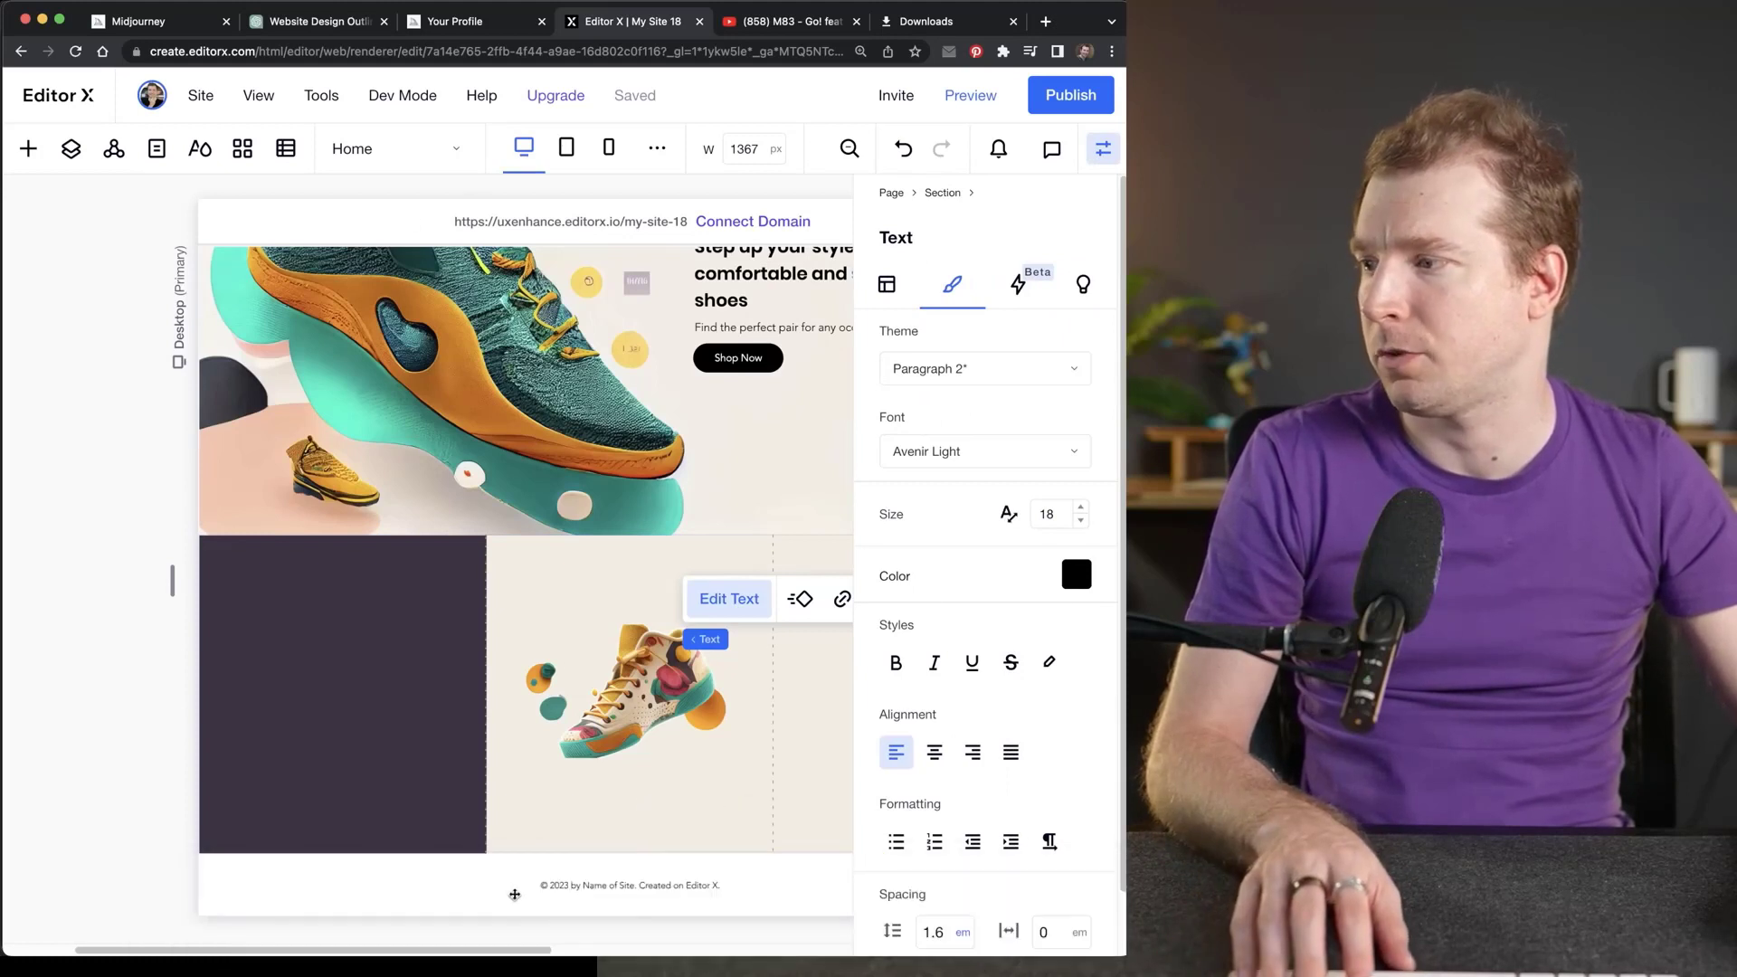
drag(512, 952, 631, 951)
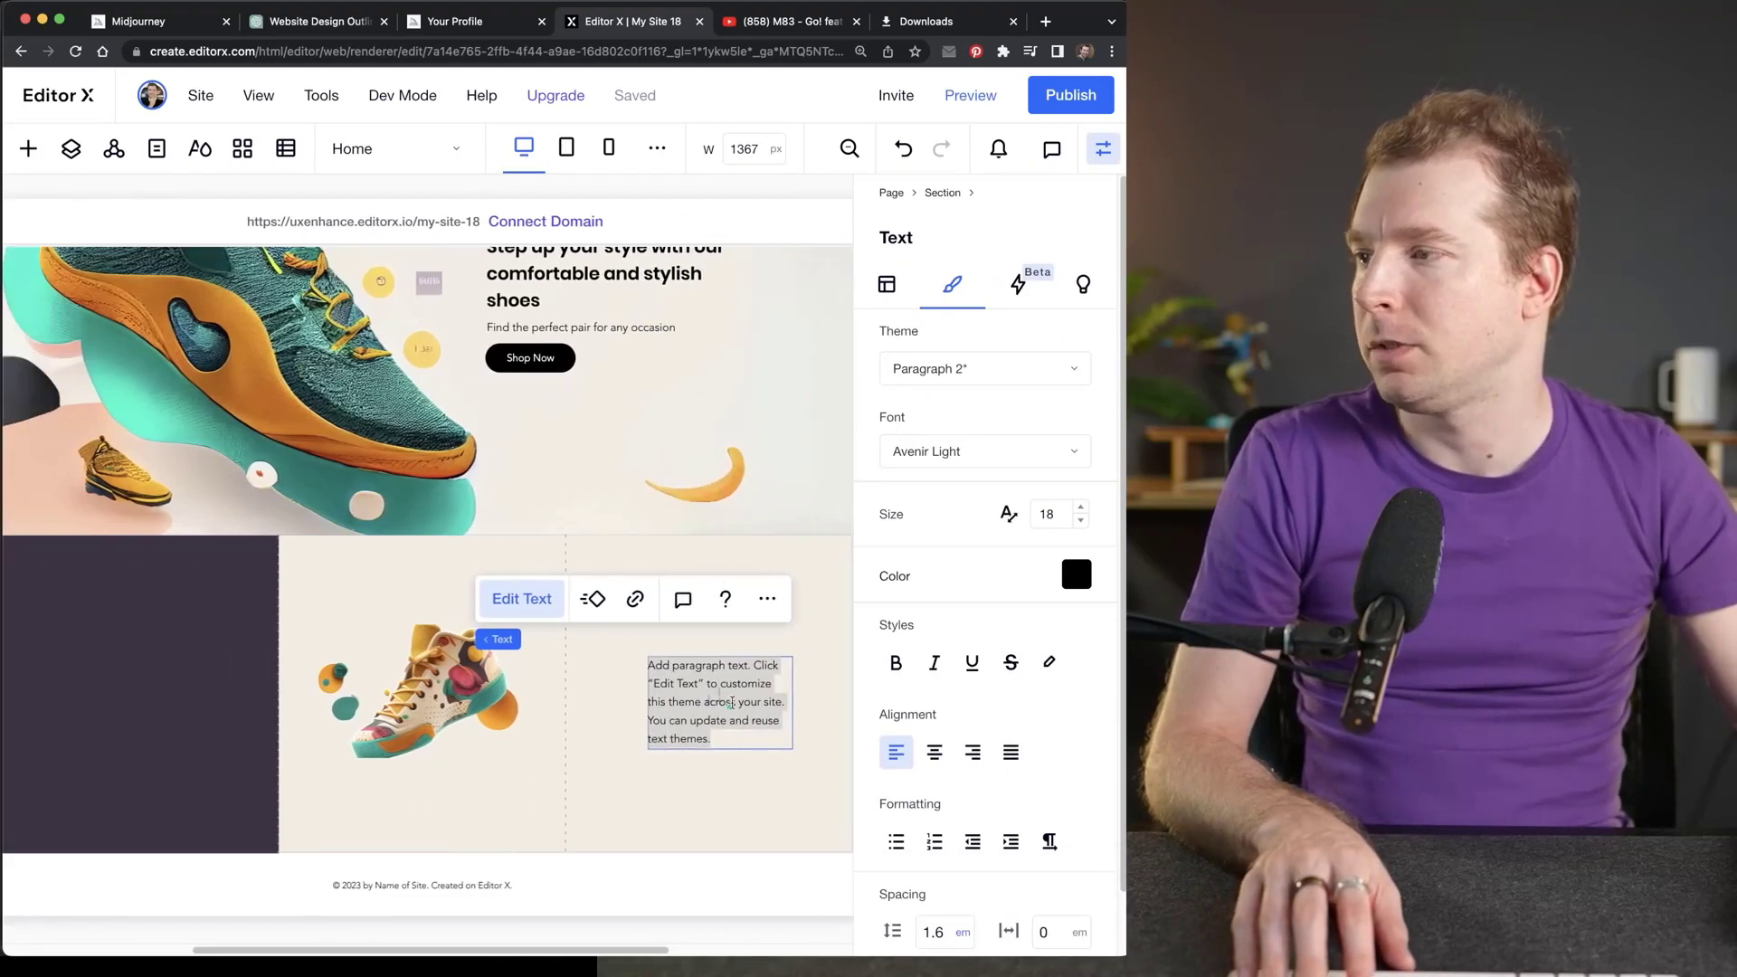
key(ctrl+a)
text(Our shoes are made from high-quality materials to ensure maximum comfort and durability. They are available in a range of sizes and colors to suit your personal style.)
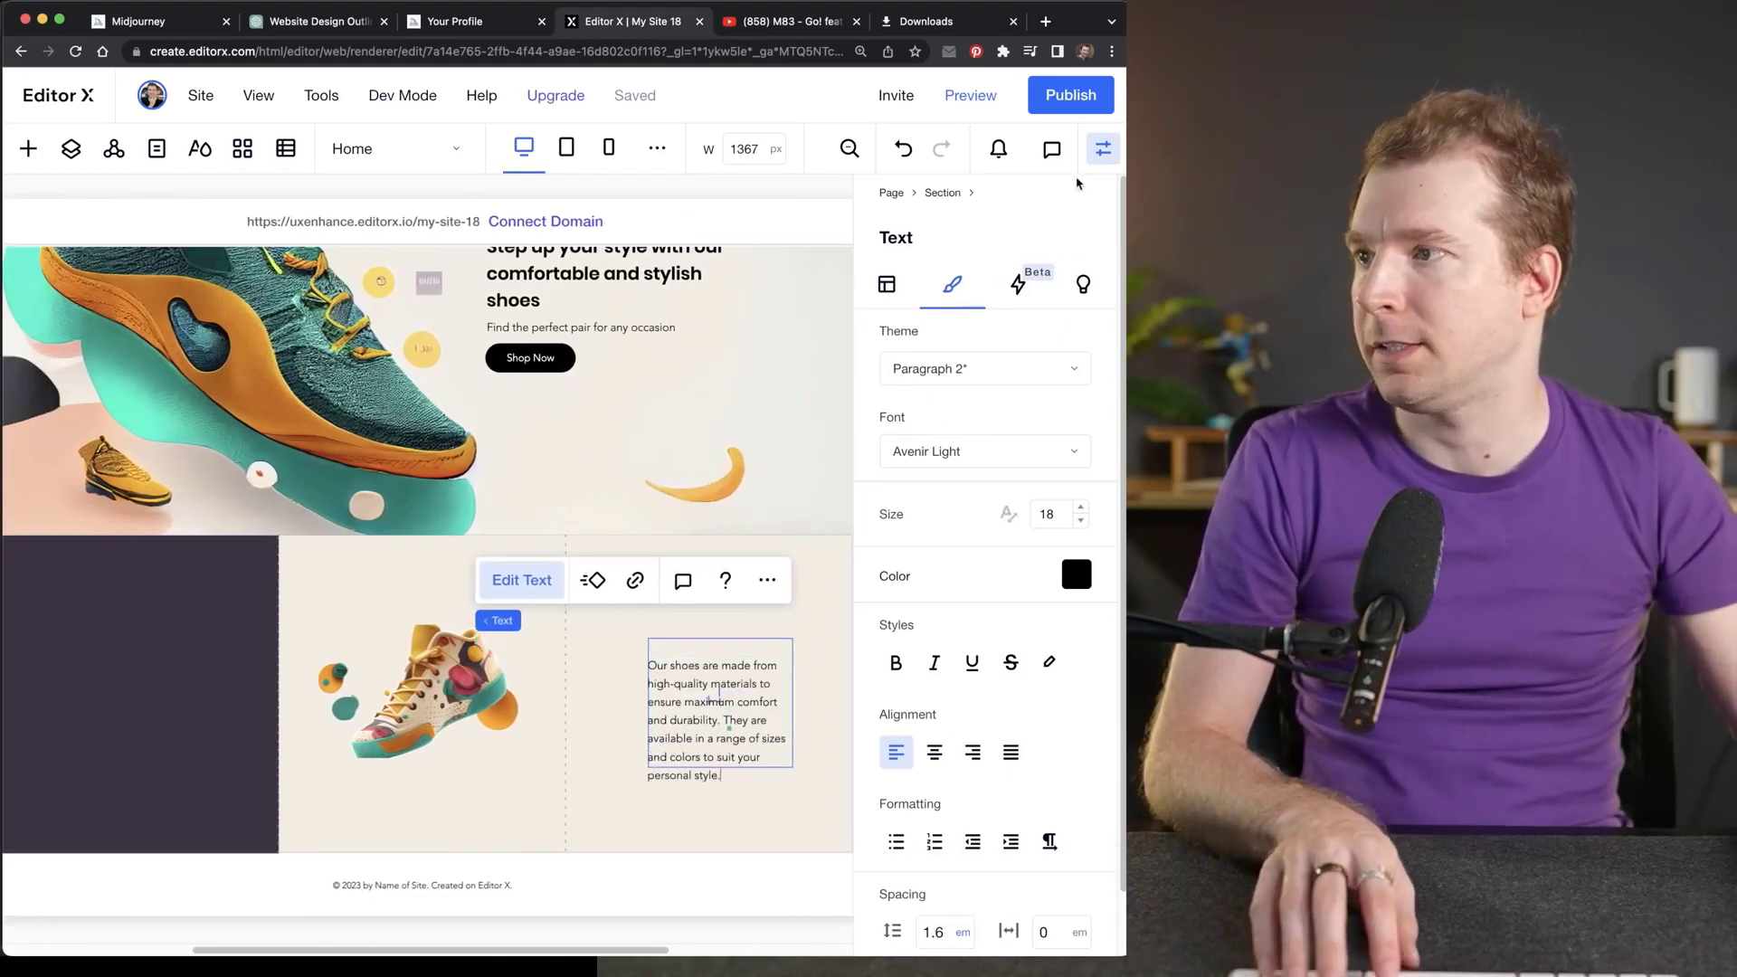
click(624, 724)
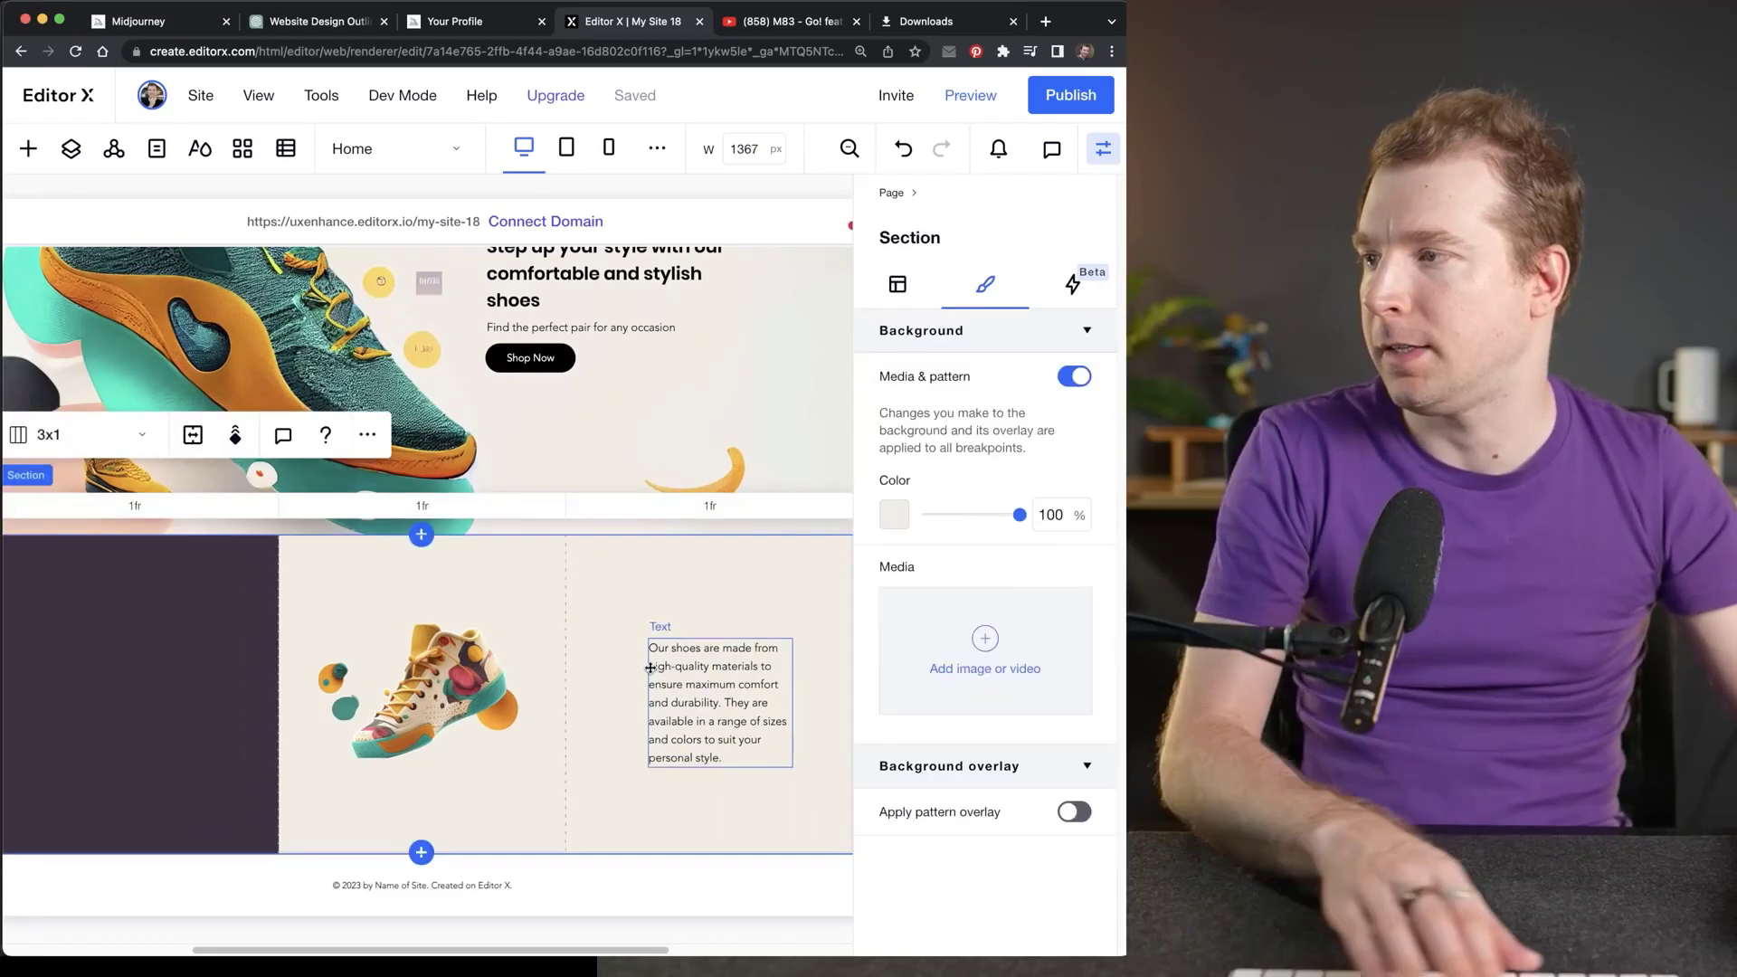
Widen the shoe description's text box on both sides and set its font size to 24.
click(705, 705)
drag(647, 702, 611, 701)
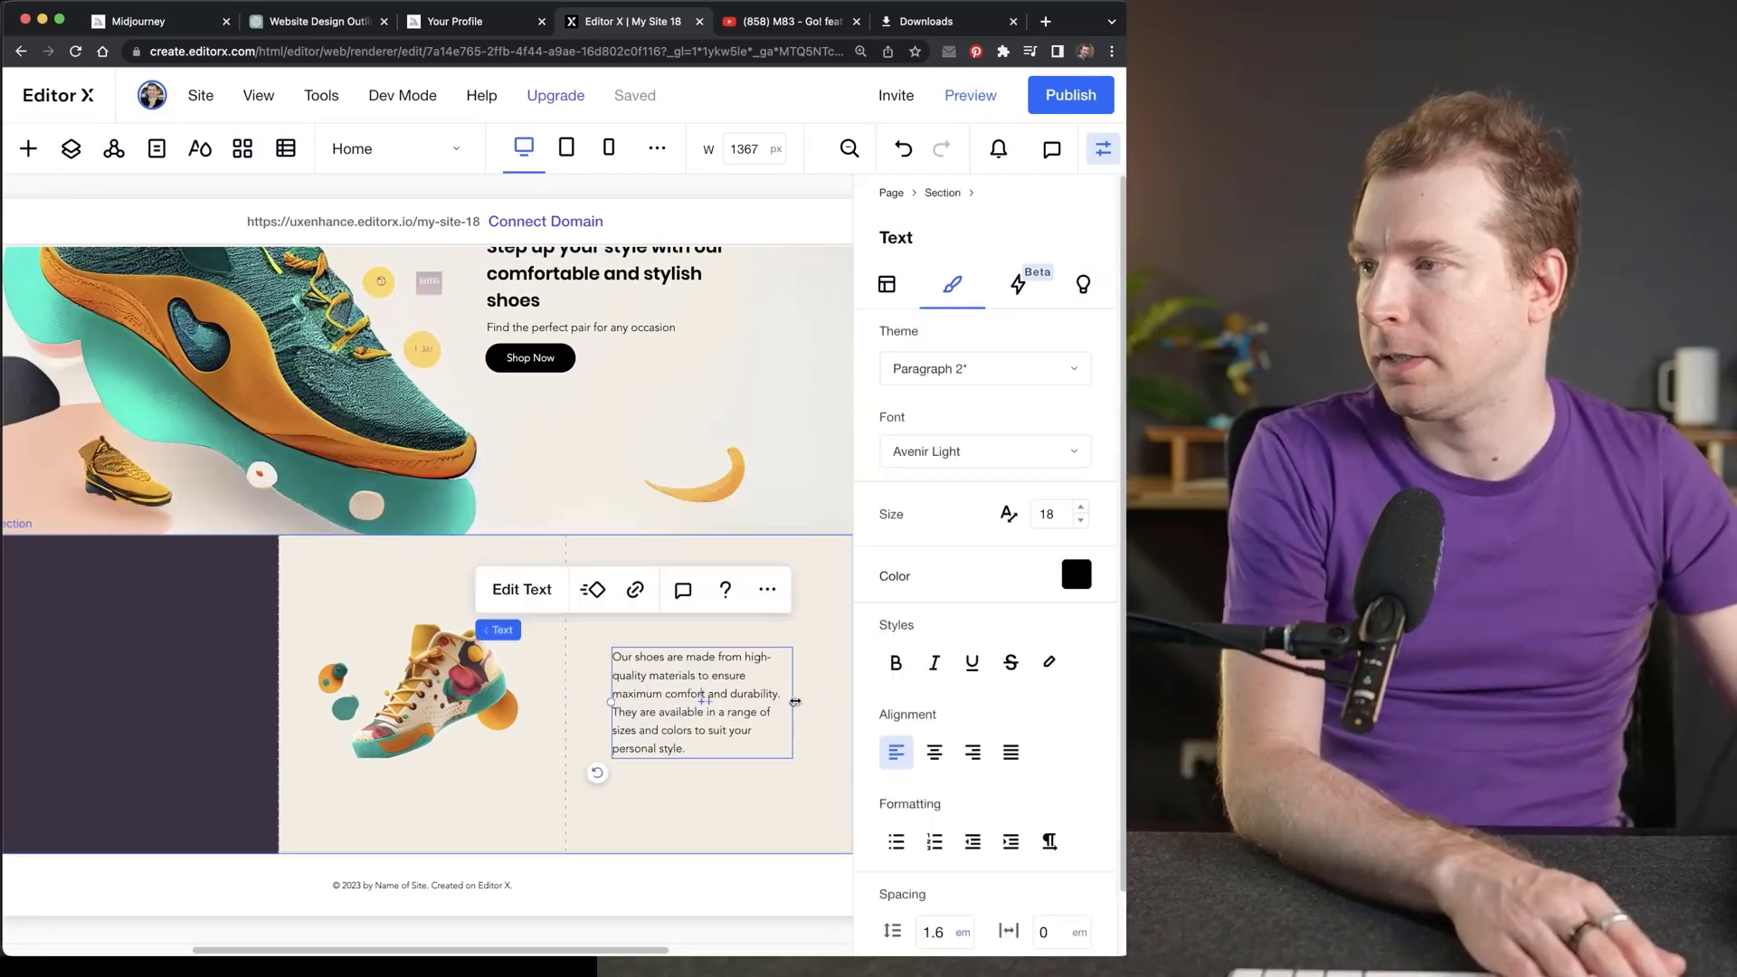
drag(796, 701, 853, 702)
click(1080, 508)
click(1080, 509)
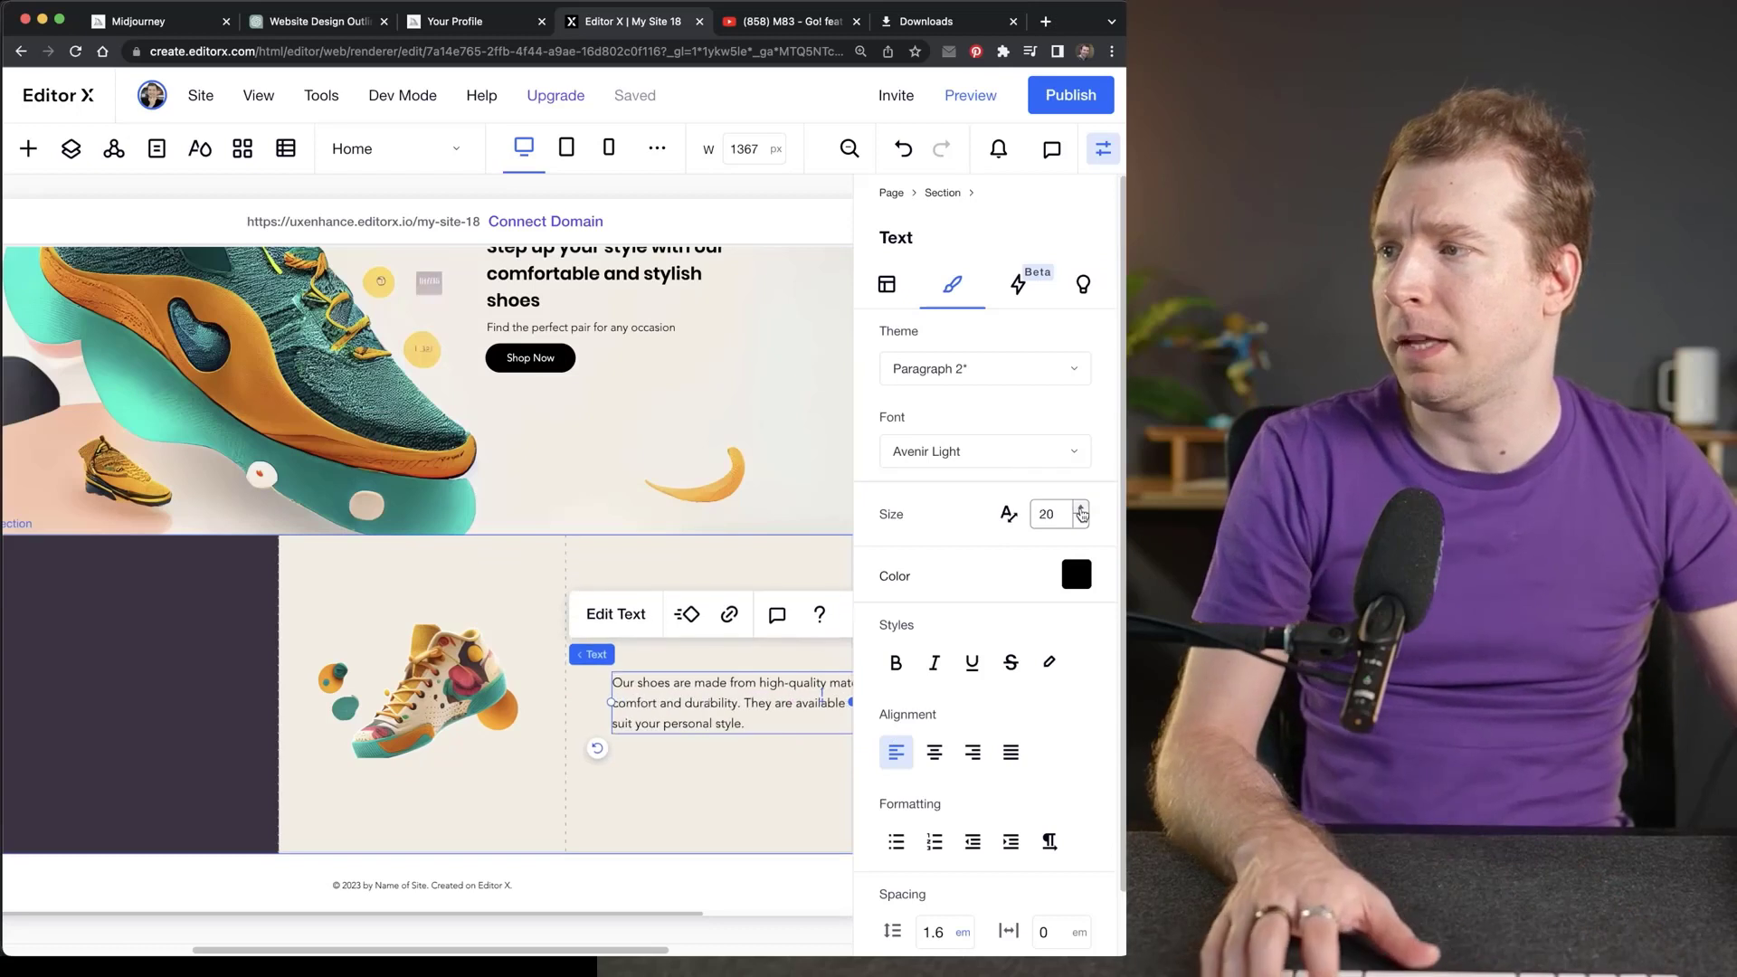
click(1080, 508)
click(1080, 509)
click(1080, 508)
click(1080, 509)
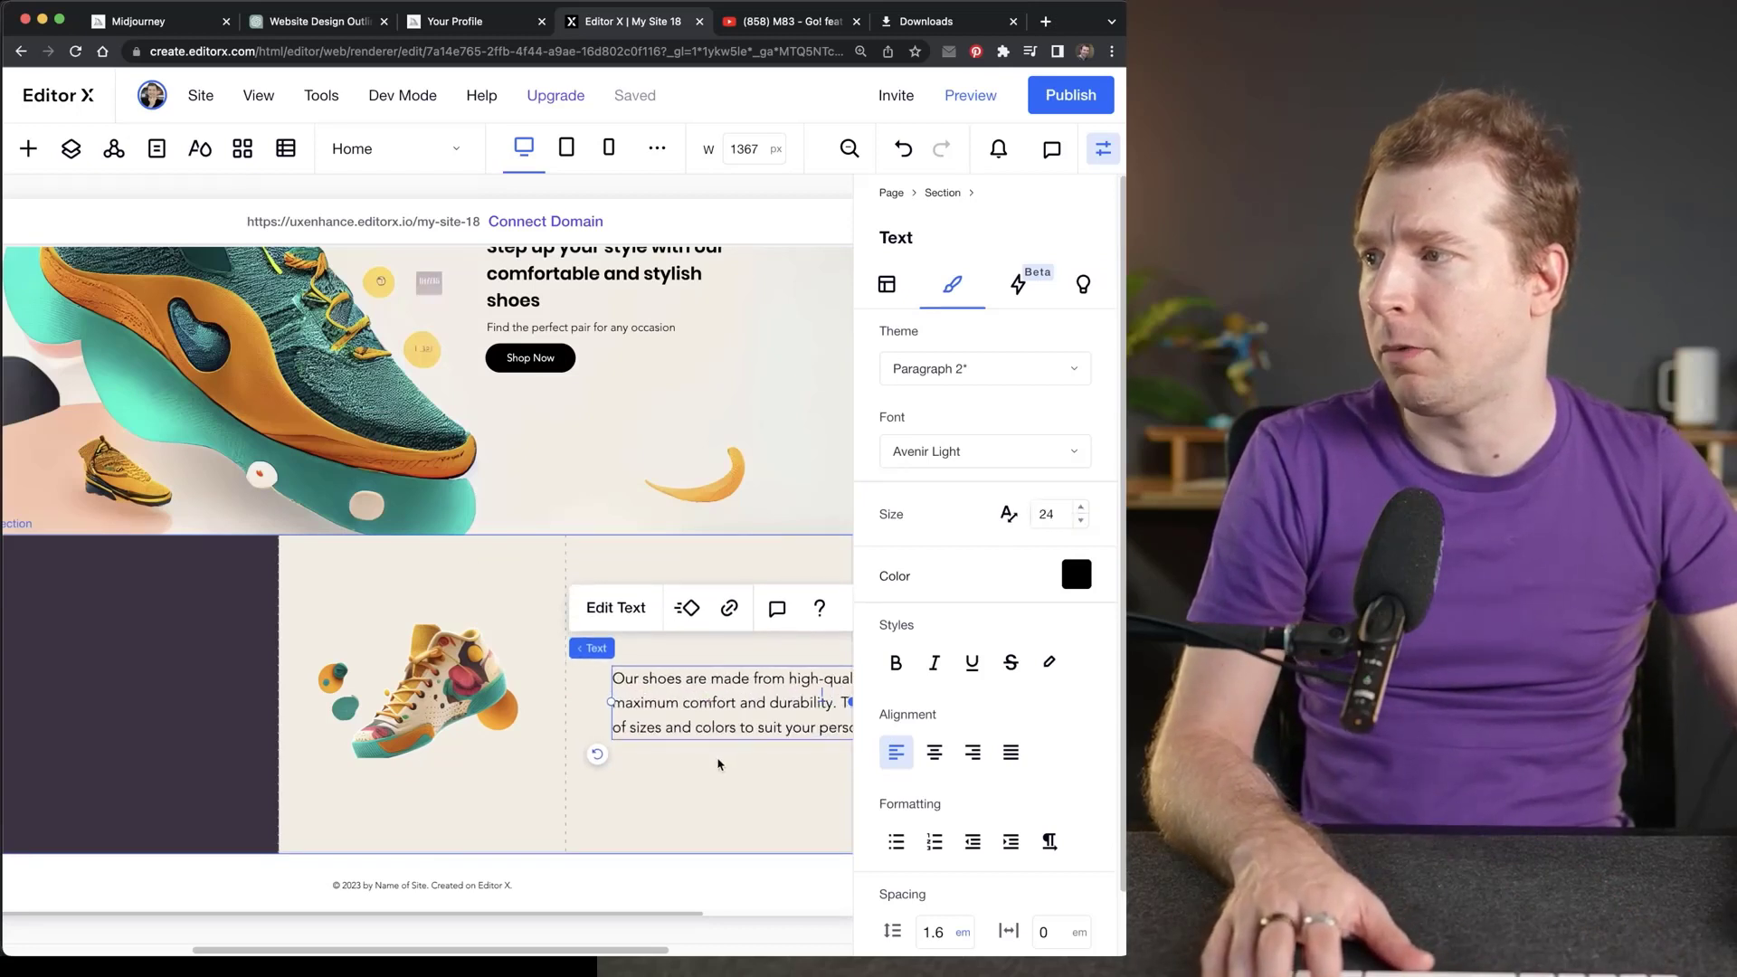
click(718, 764)
click(1070, 188)
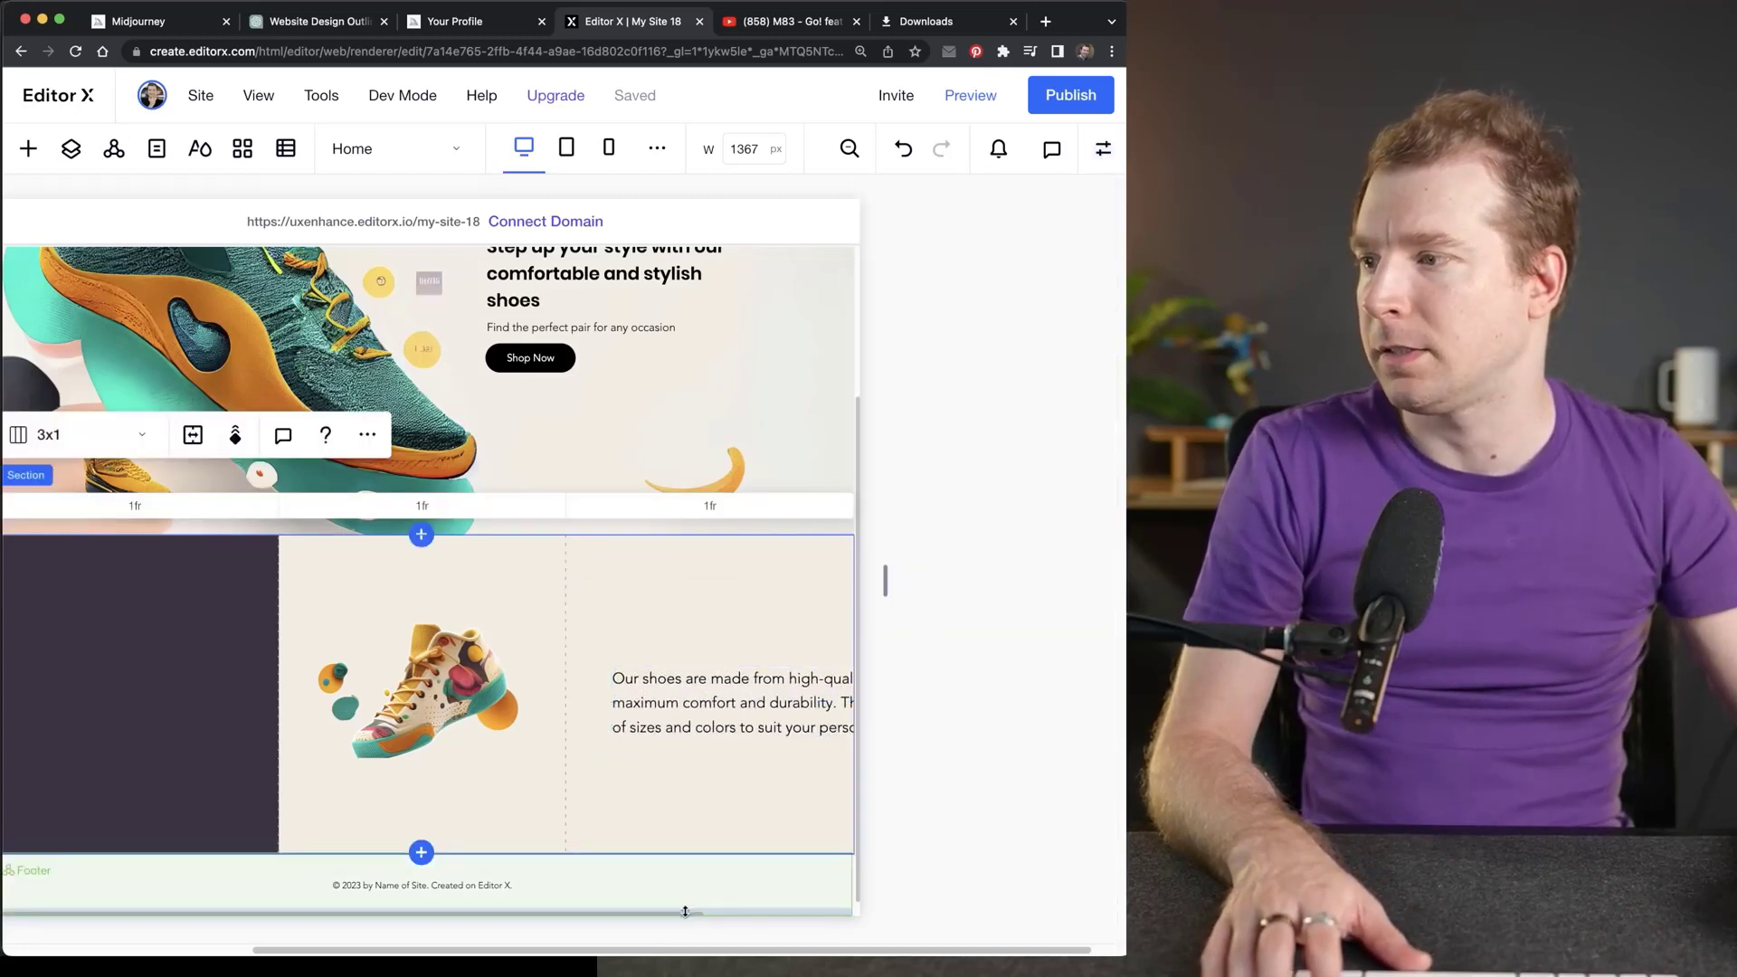
Increase the height of the page's footer.
drag(685, 912, 705, 921)
scroll(661, 947, left, 5)
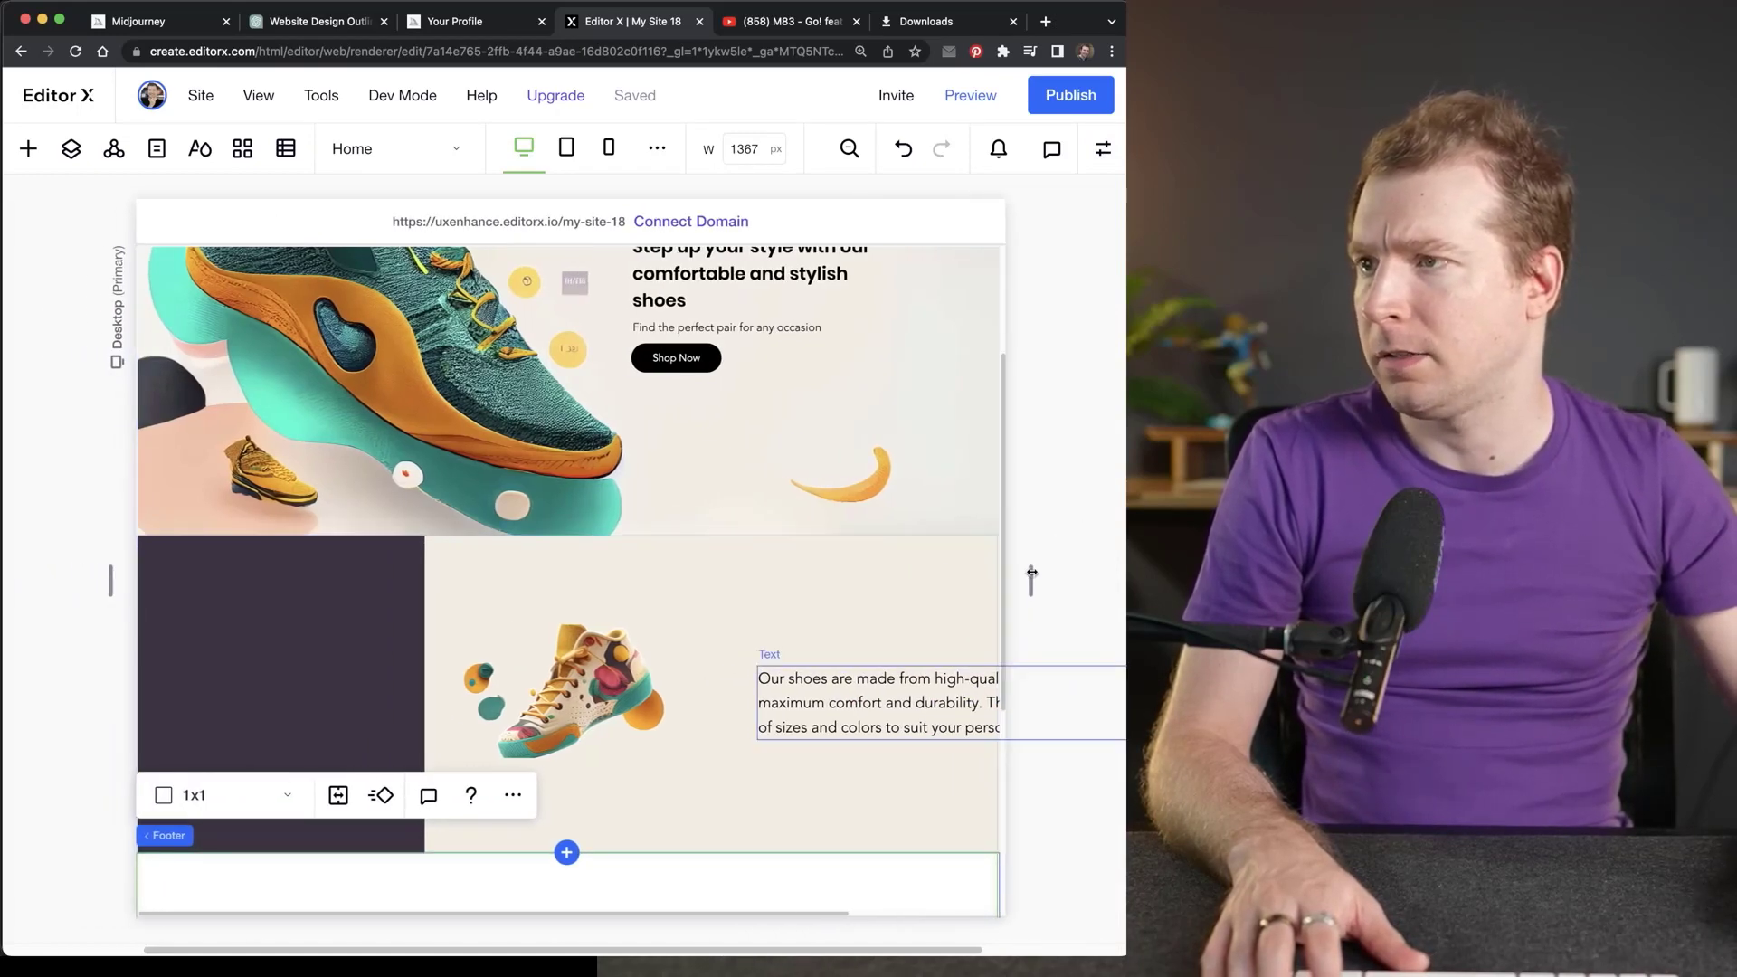
Narrow the desktop canvas to about 1250 px and resize the shoe description's text box to fit inside the third column.
drag(1031, 572, 883, 701)
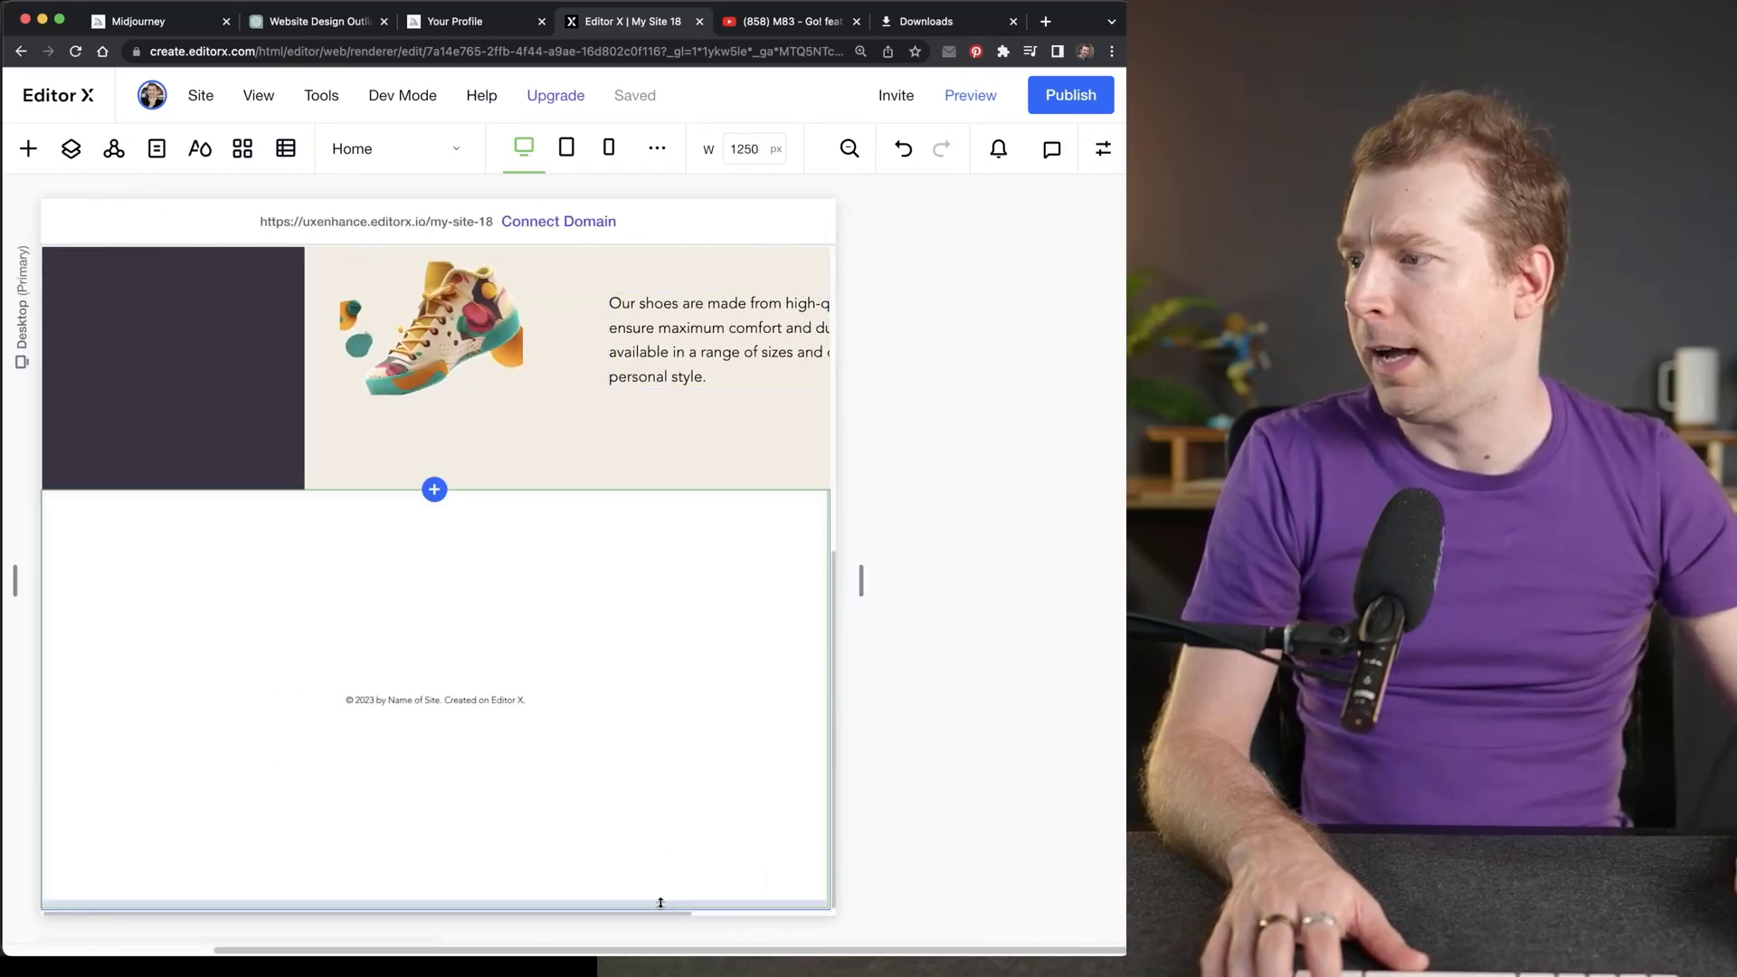
scroll(656, 769, up, 2)
drag(772, 434, 776, 398)
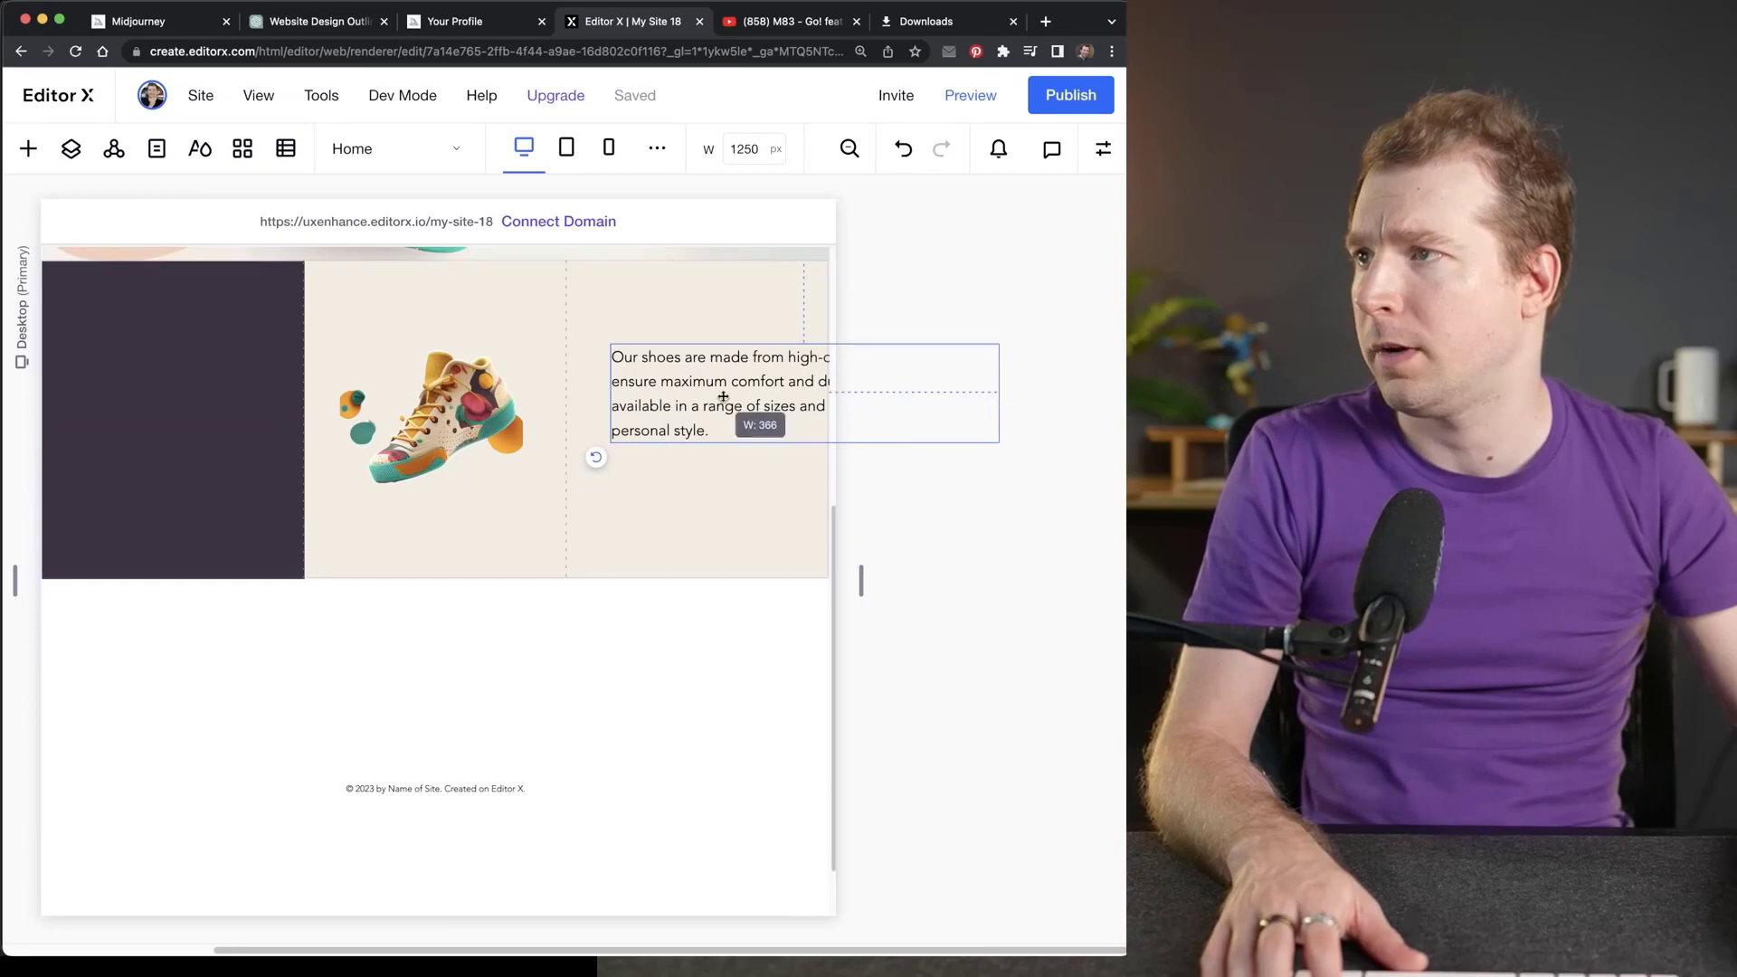
drag(777, 390, 702, 362)
Dock the shoe description to both sides of its grid cell and centre it vertically.
click(1103, 149)
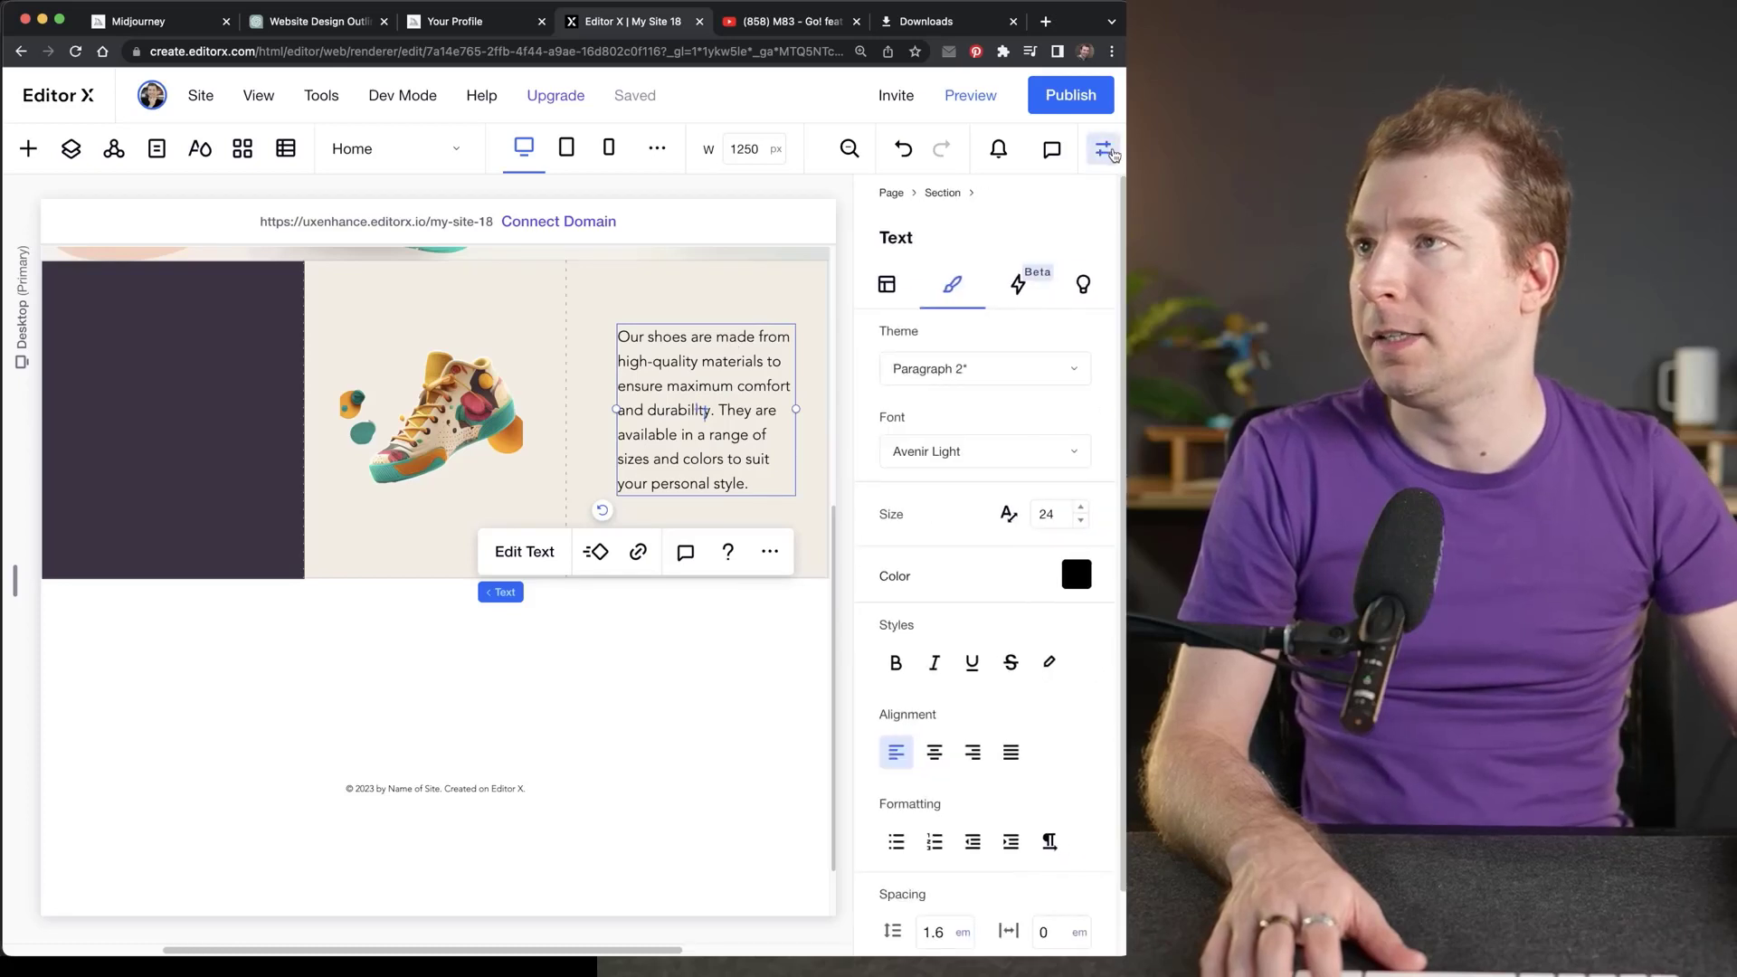
scroll(1025, 744, up, 2)
click(889, 283)
scroll(1011, 745, down, 5)
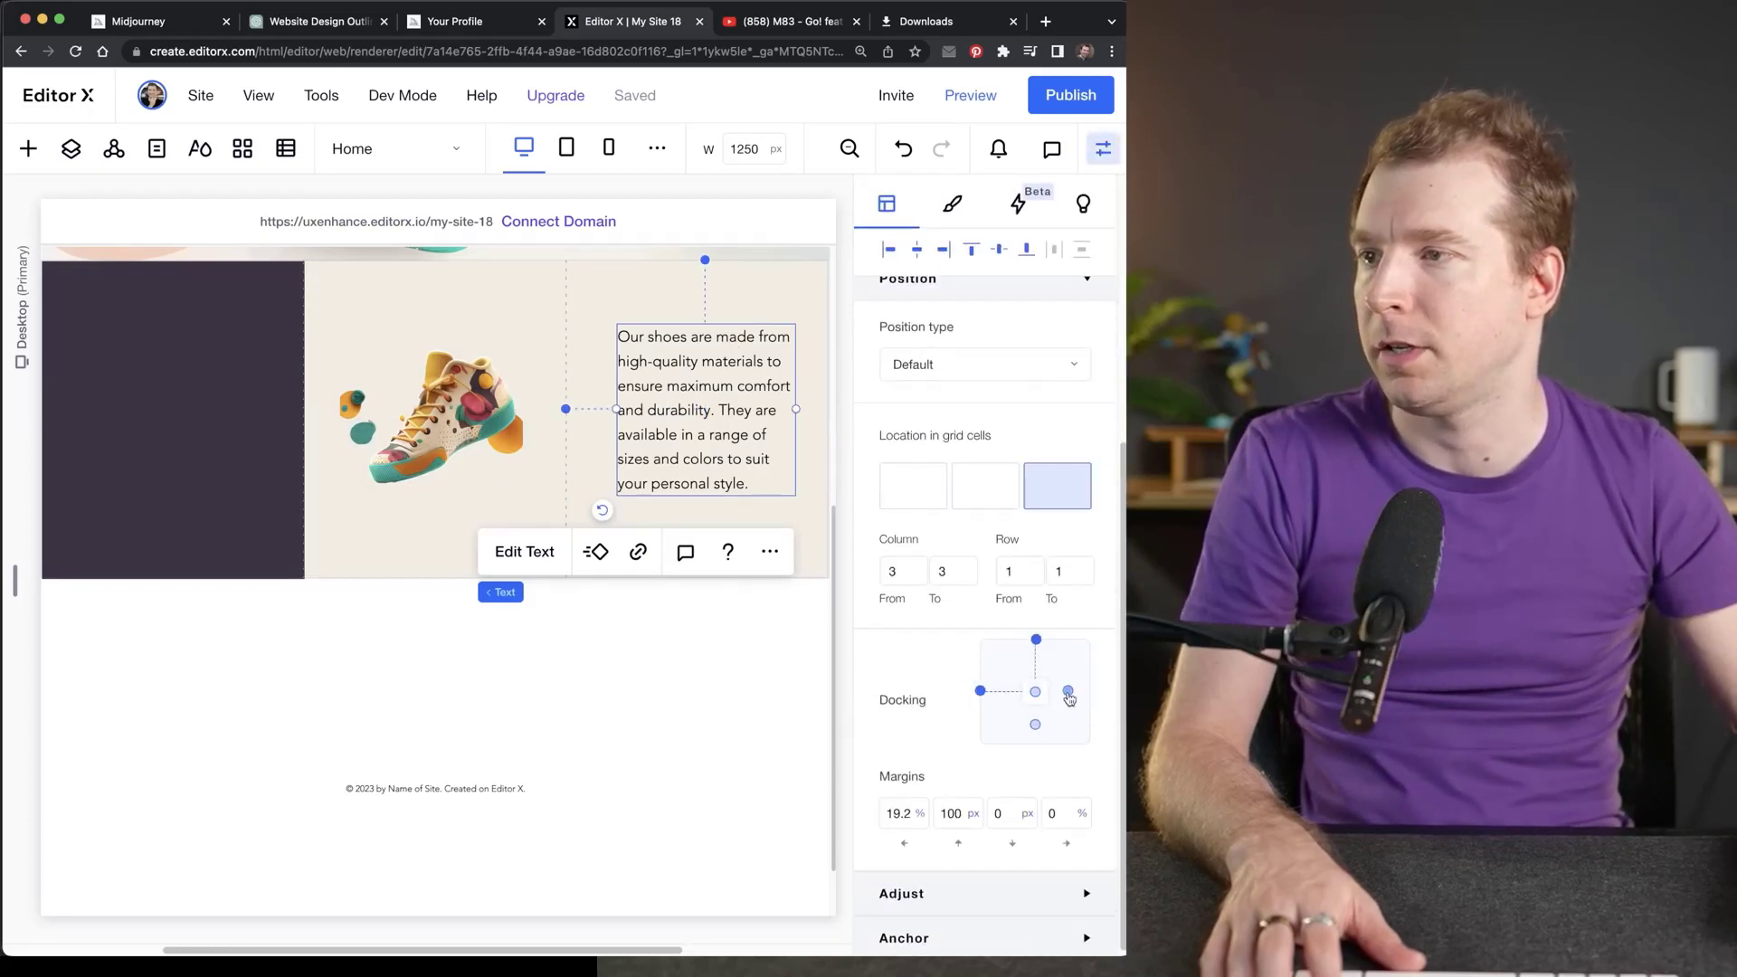
click(1035, 728)
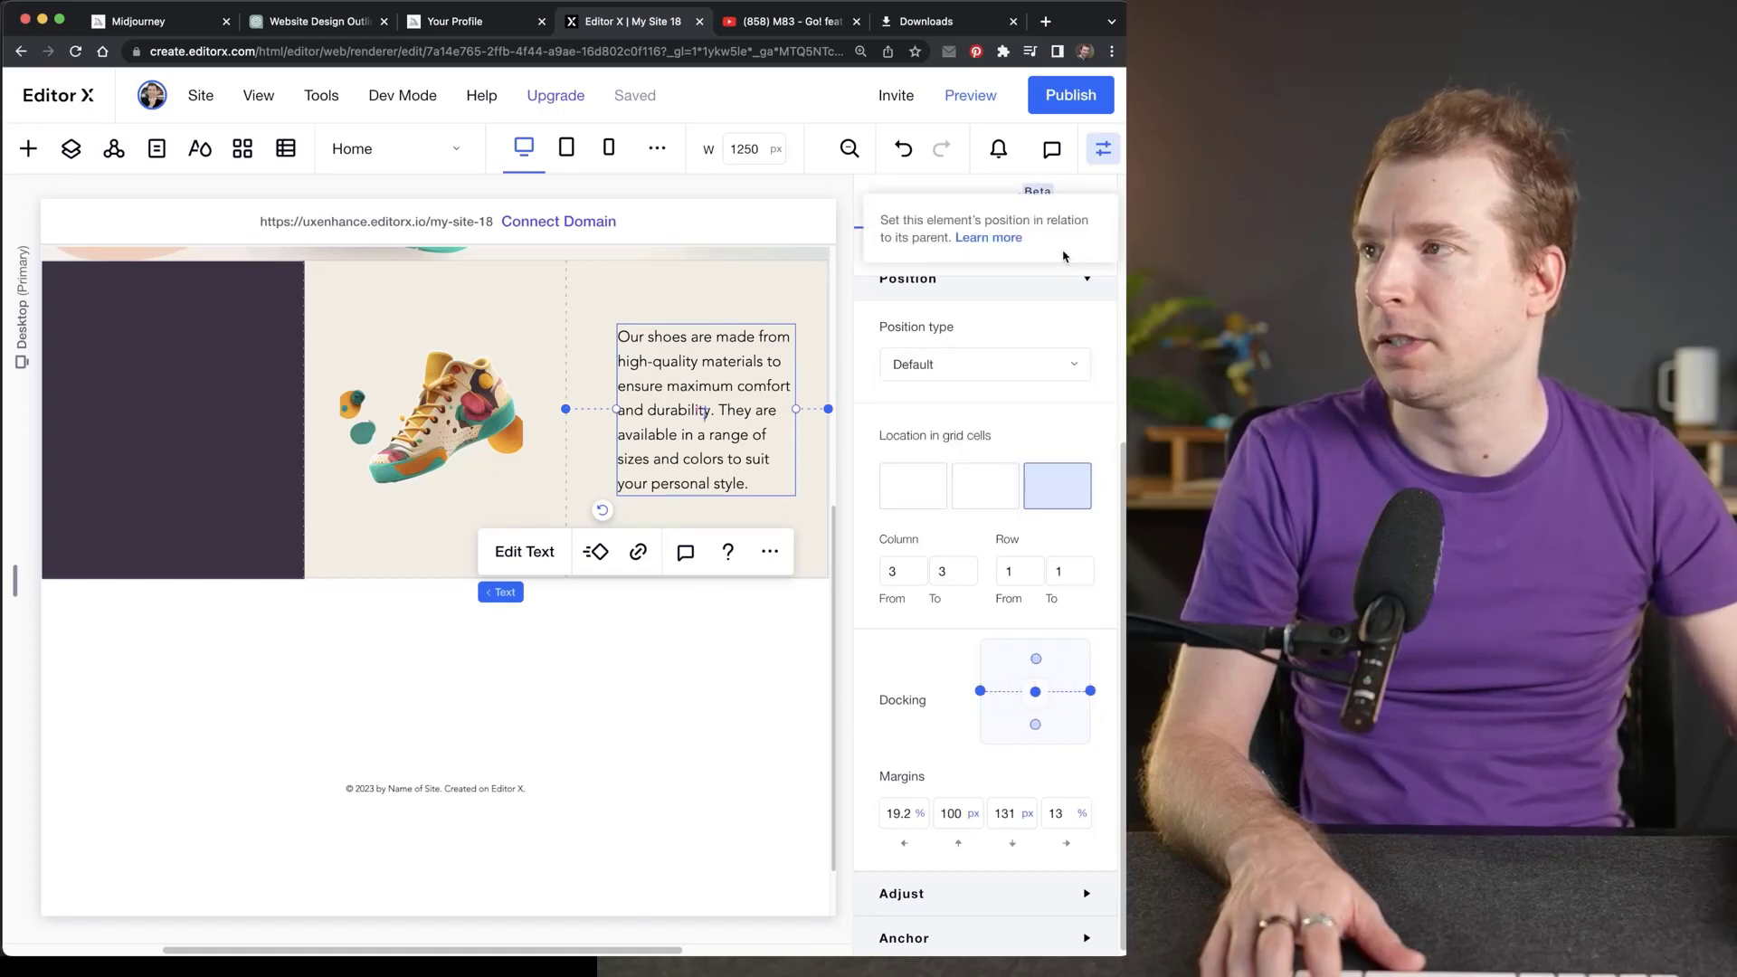
click(1095, 161)
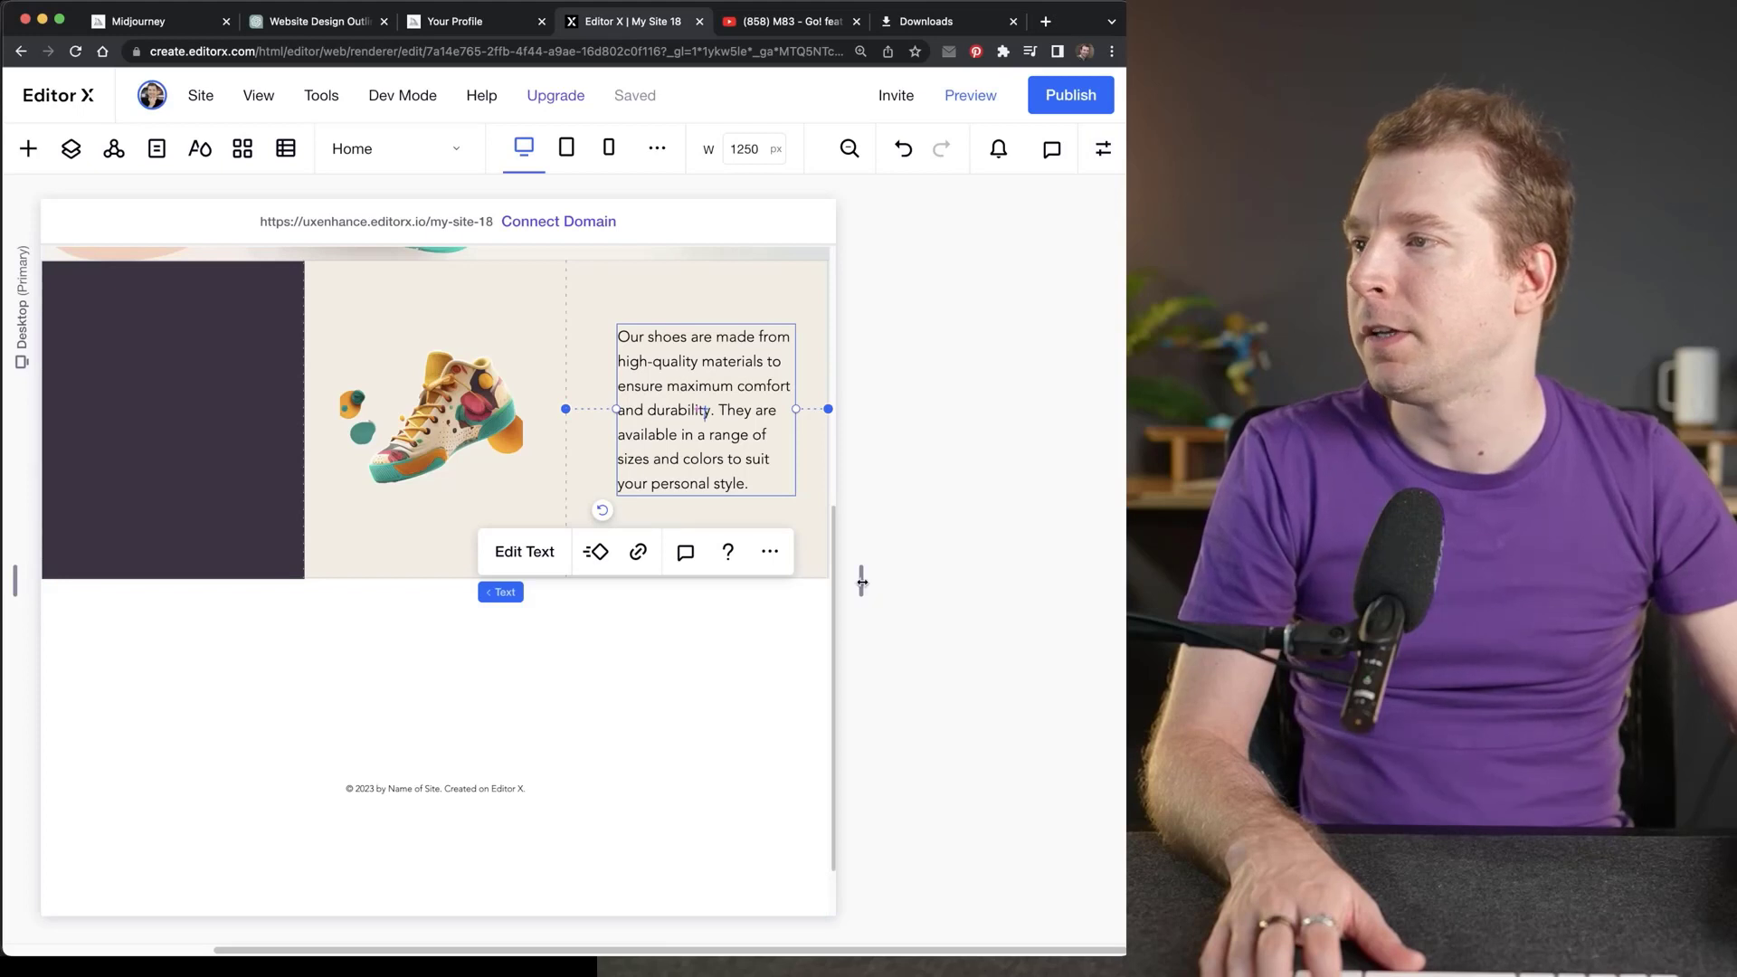
Test how the shoe image and description respond to canvas widths between about 1302 and 1683 px.
drag(861, 581, 1001, 597)
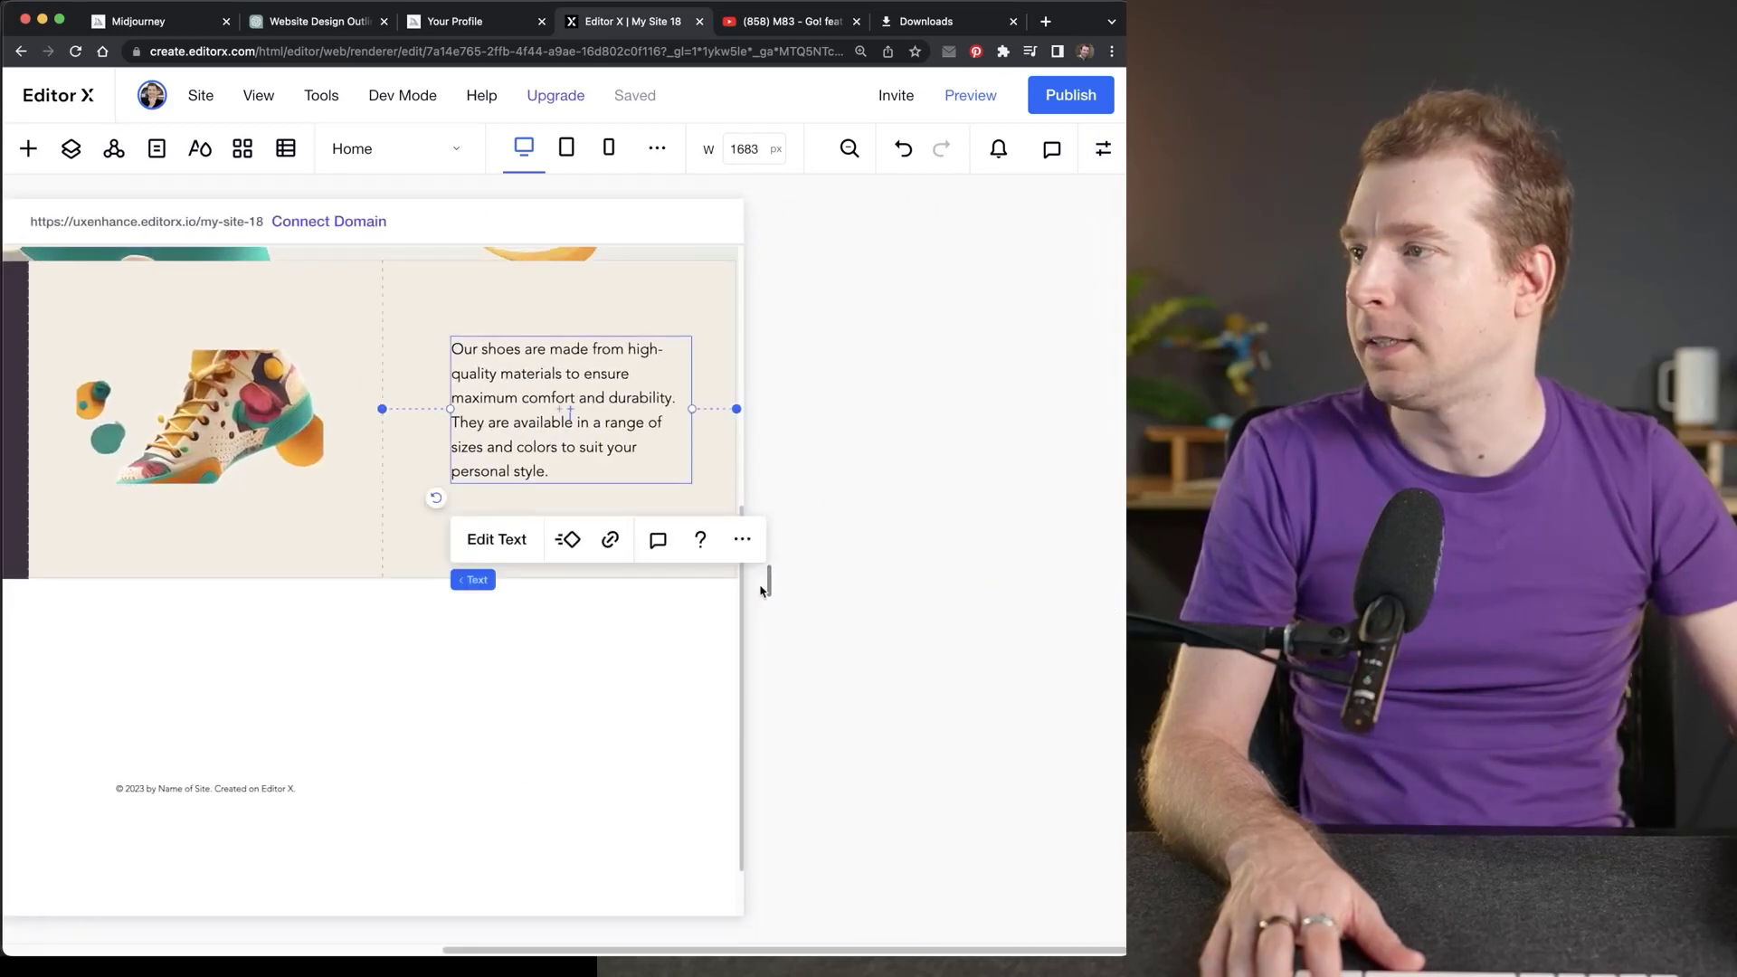
drag(760, 591, 651, 593)
click(449, 428)
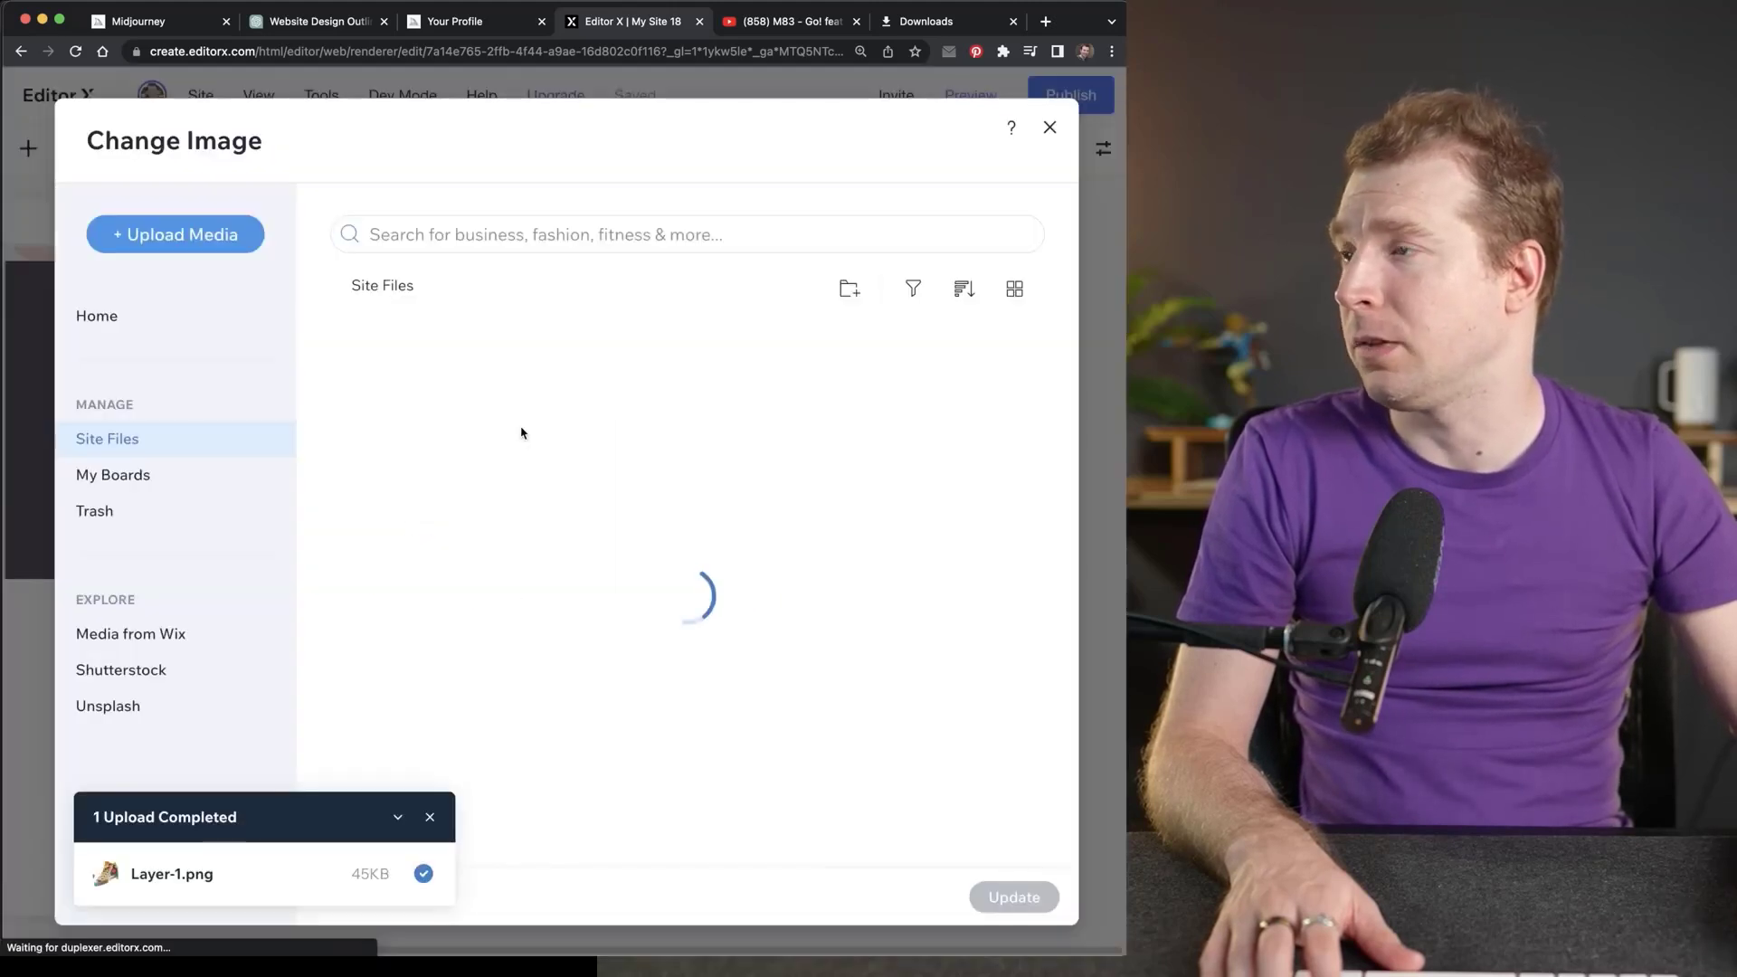
key(Escape)
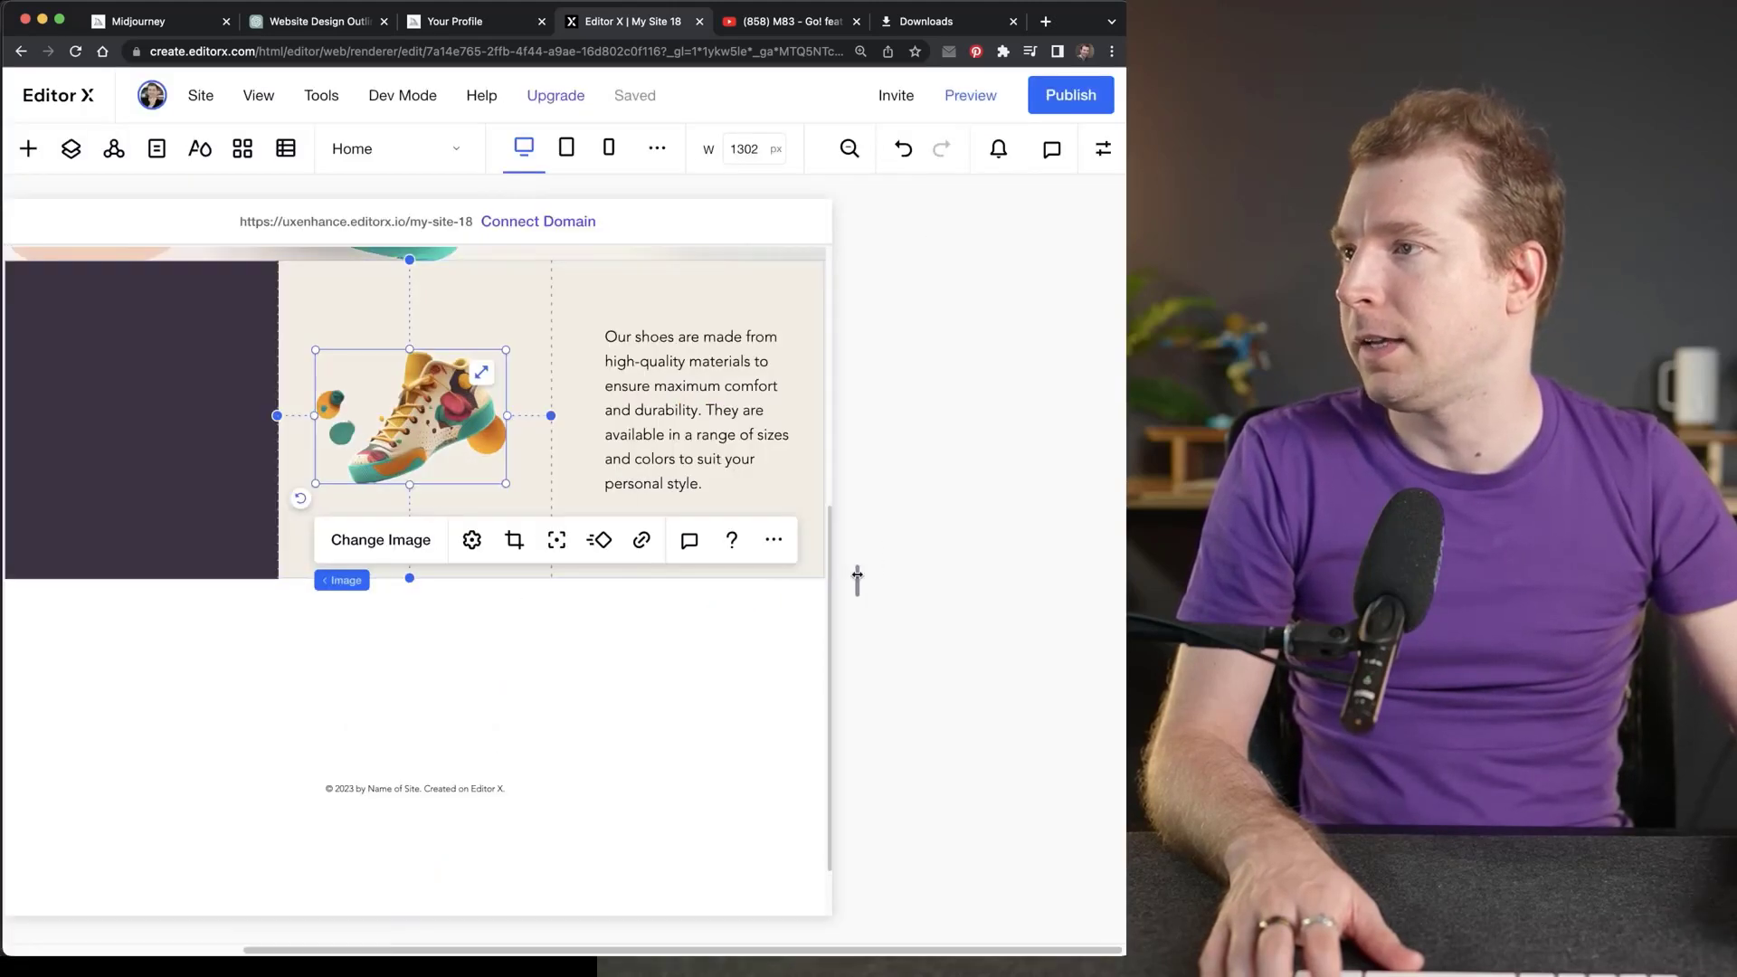
drag(856, 582, 942, 582)
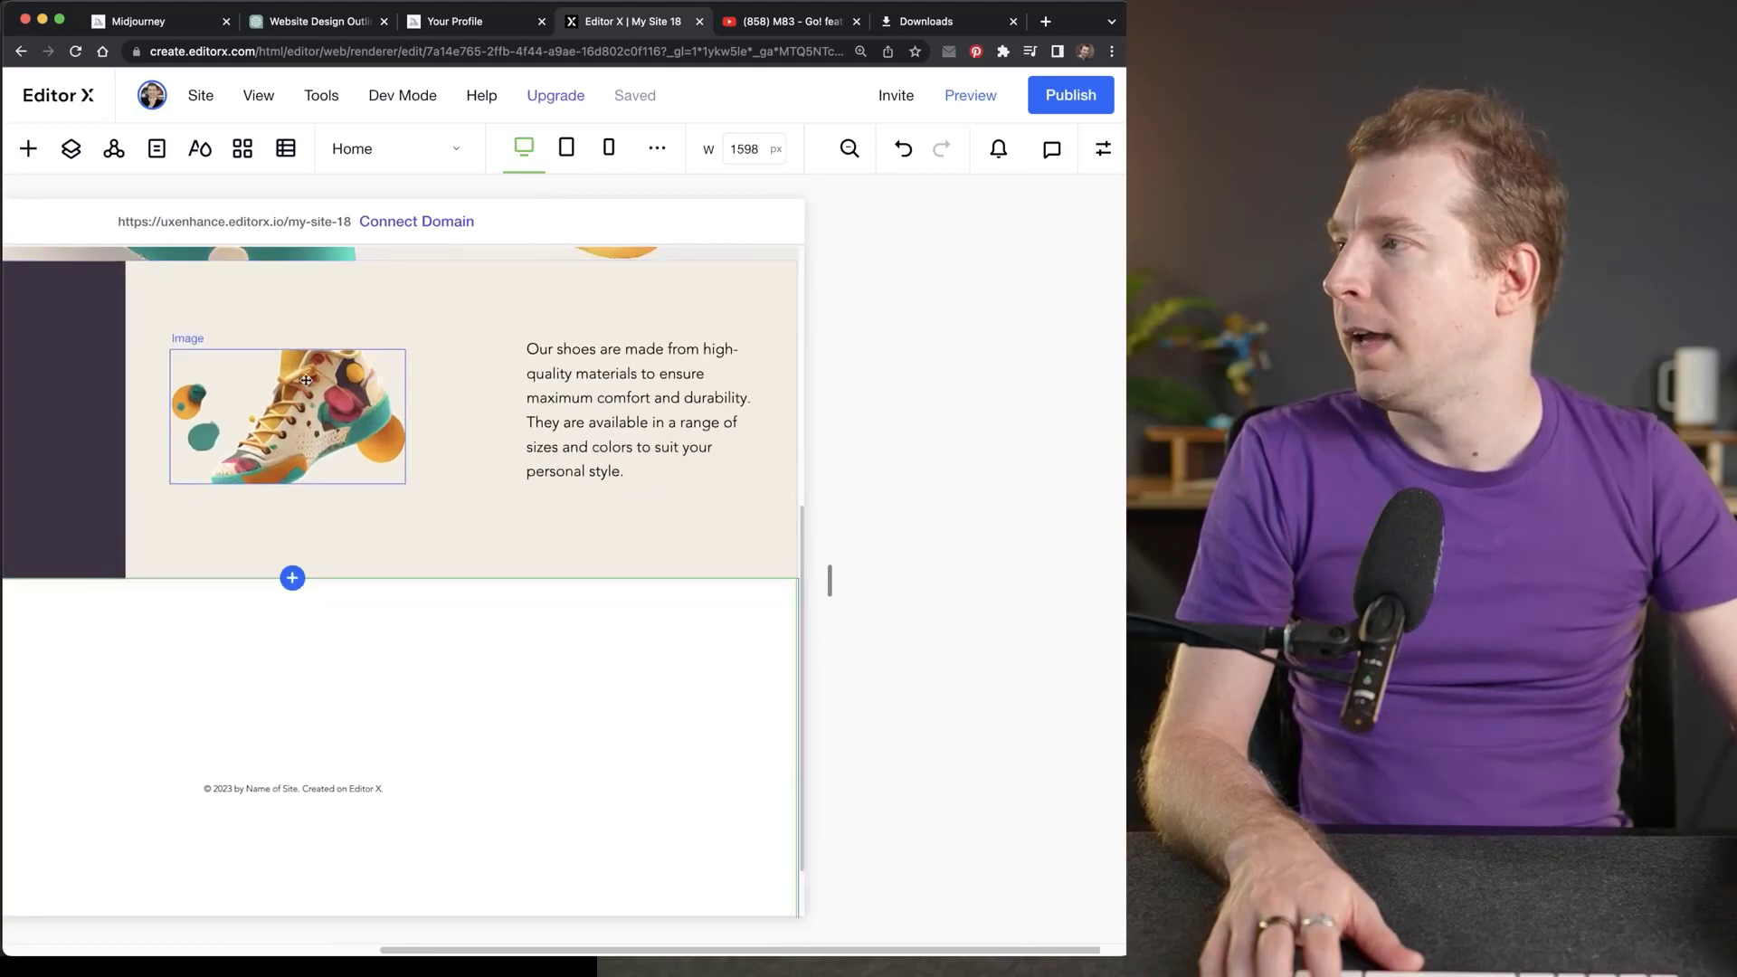
Set the middle column's shoe image to fit to its bounding box and narrow the canvas to about 1427 px.
click(348, 457)
click(327, 540)
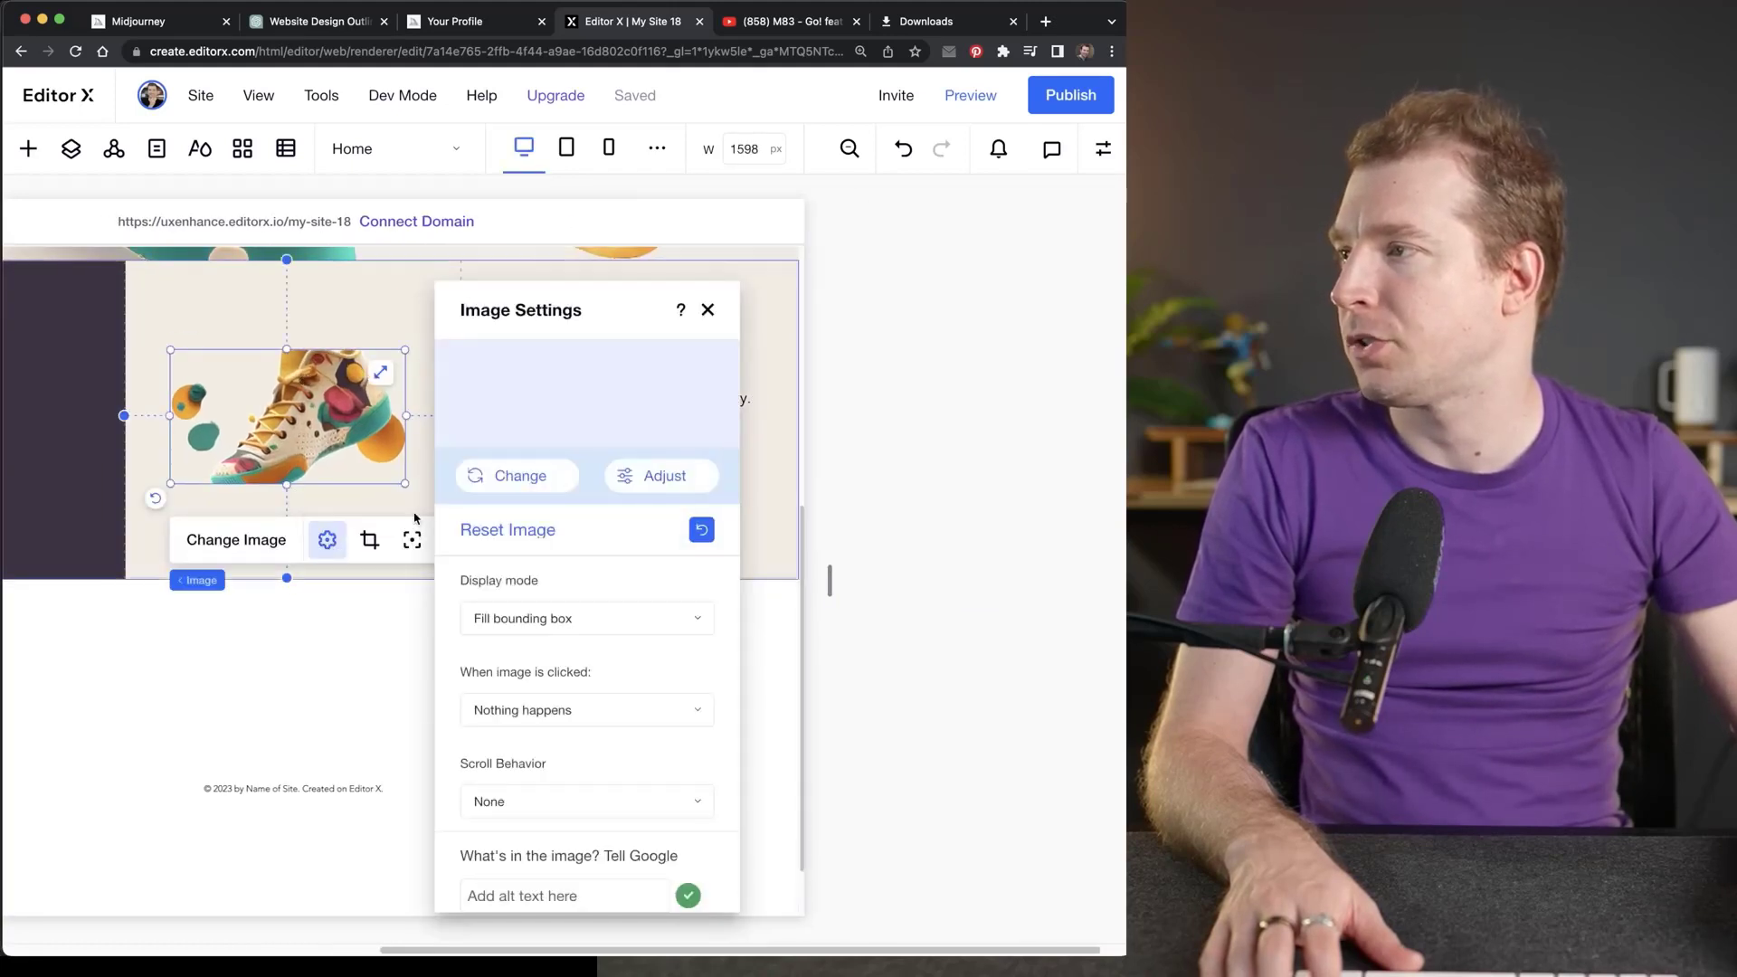
click(551, 622)
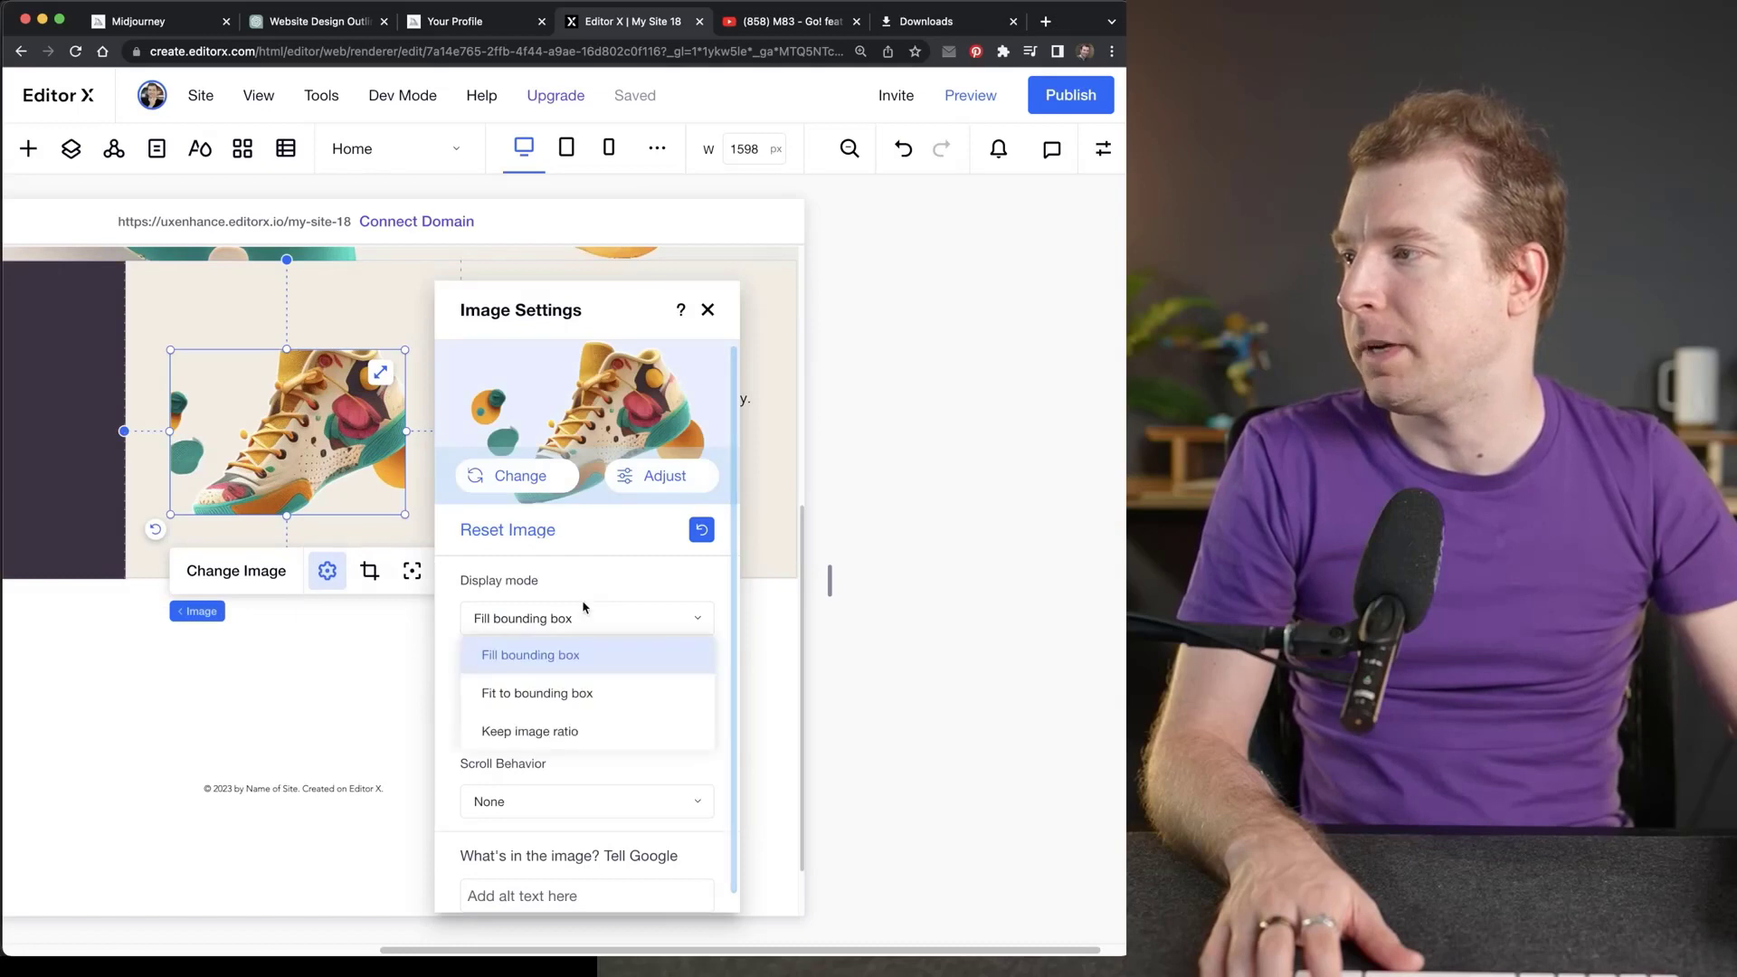
click(604, 704)
click(706, 309)
drag(830, 593, 756, 608)
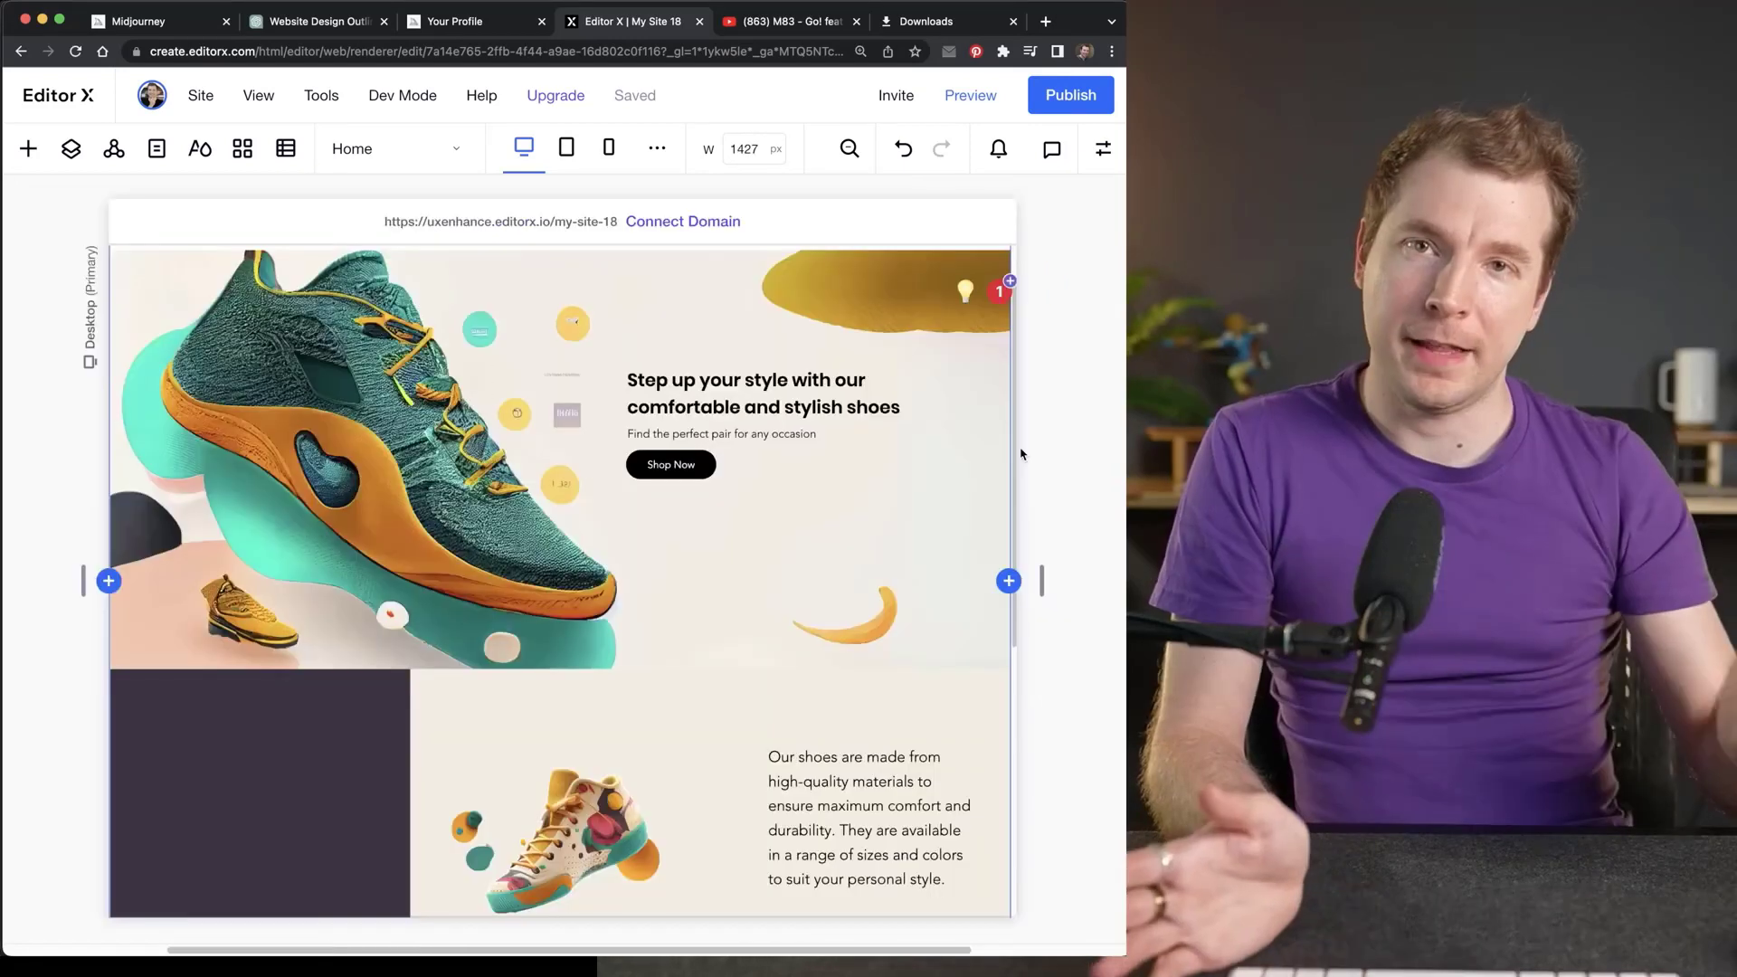
Review the grid_0.png shoe website mockup and return to the suggested website content in the ChatGPT conversation.
mouse_move(1012, 439)
mouse_down()
mouse_move(1012, 484)
mouse_move(1014, 435)
mouse_up()
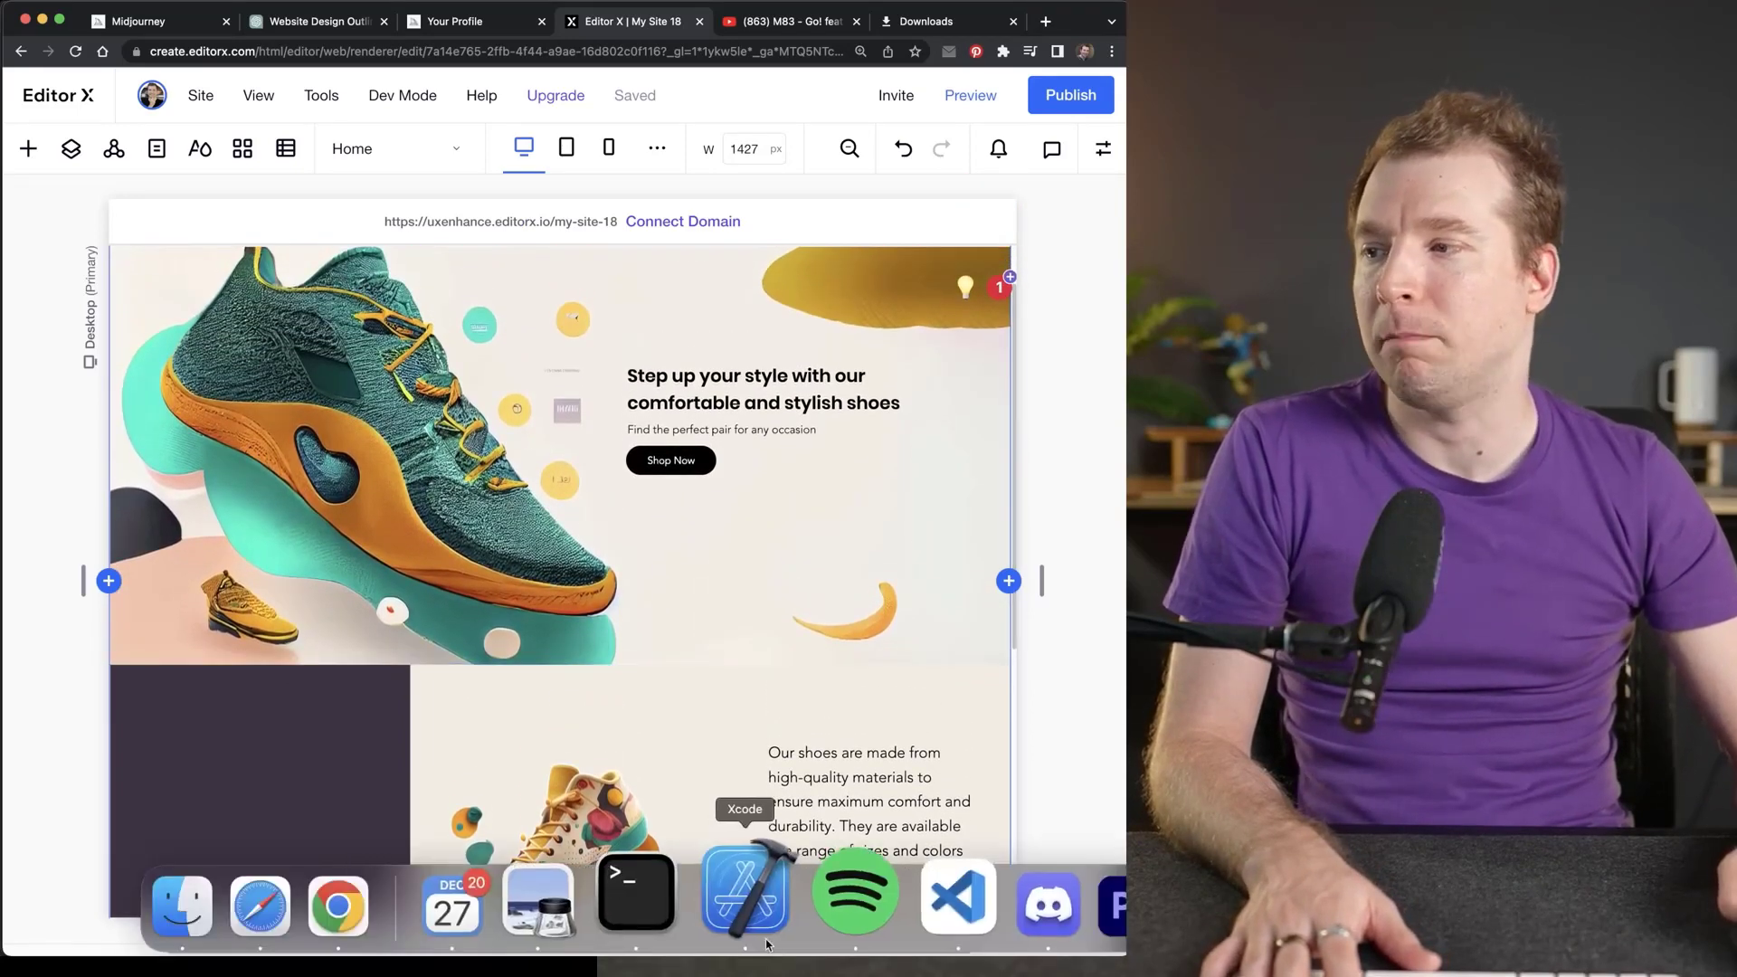
click(582, 899)
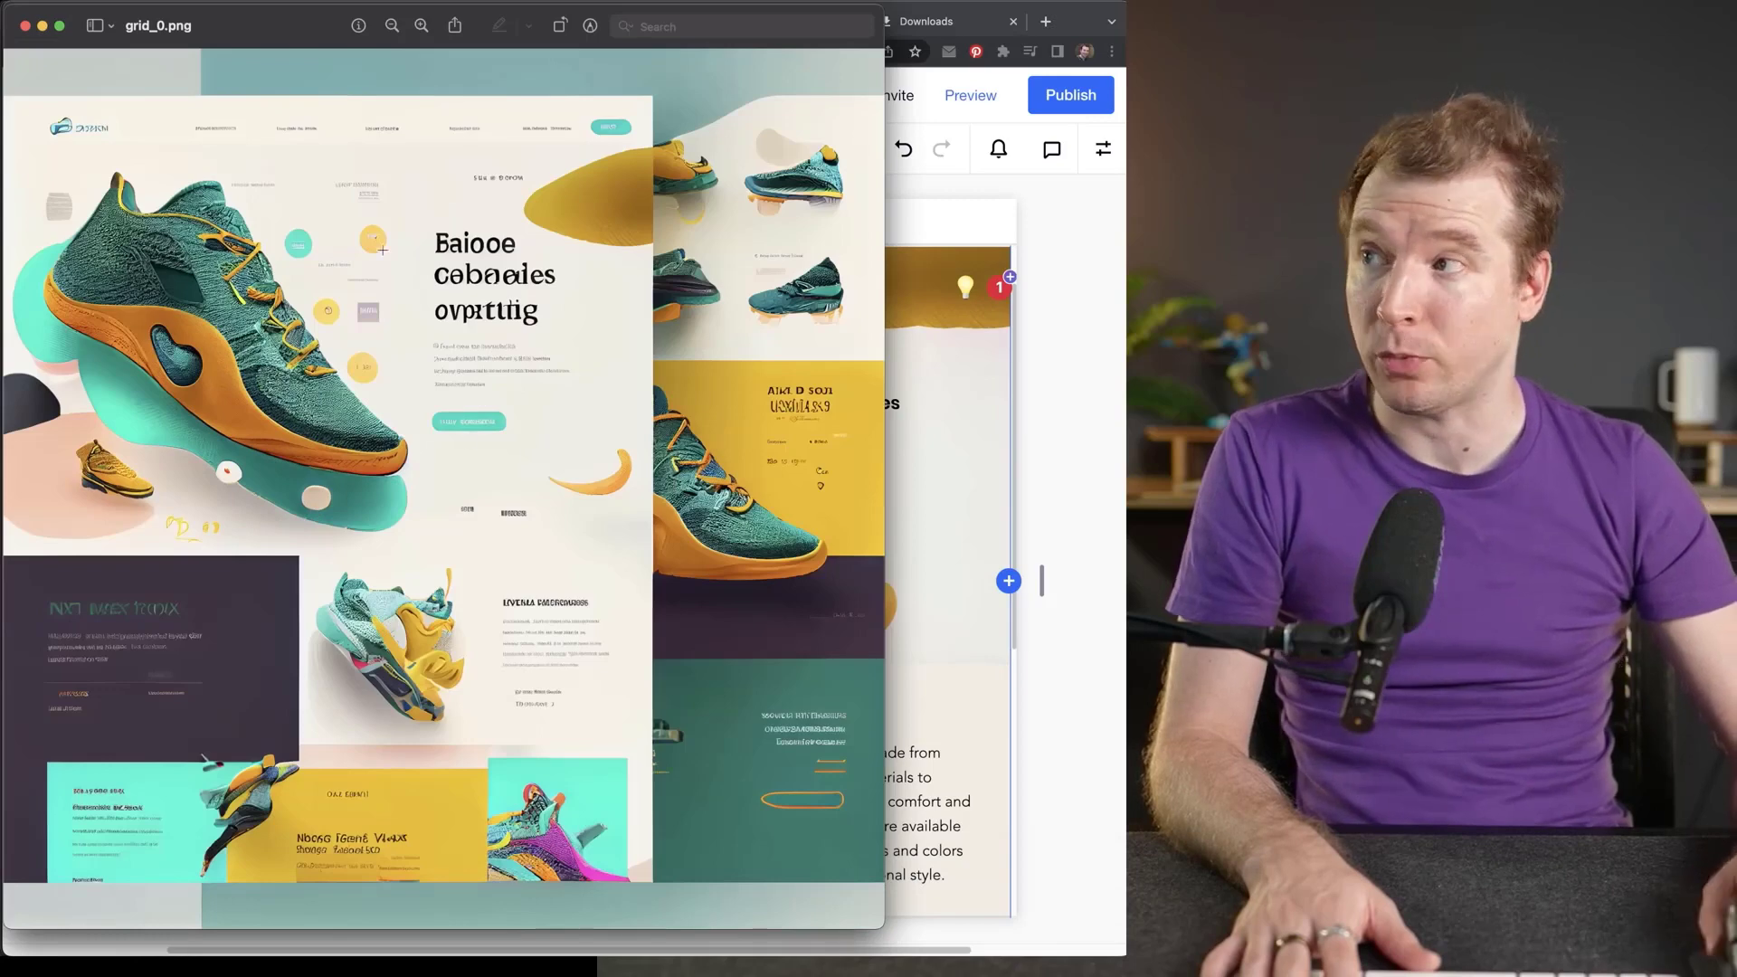
click(1028, 379)
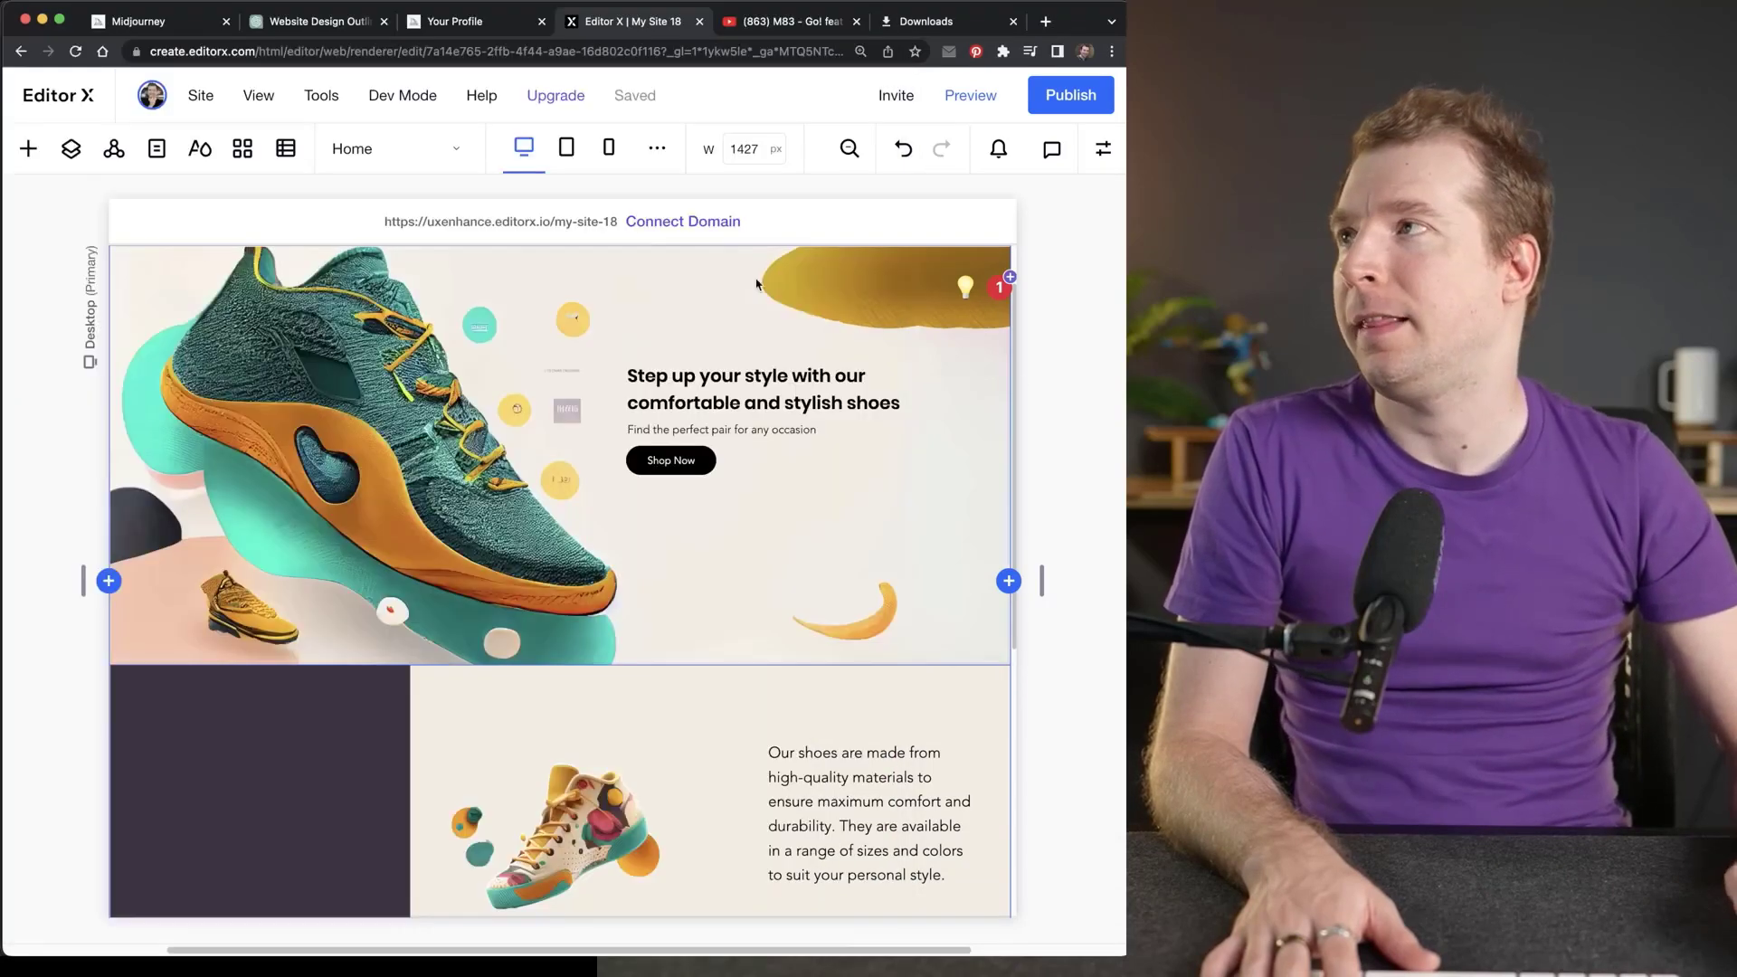
click(321, 21)
click(486, 424)
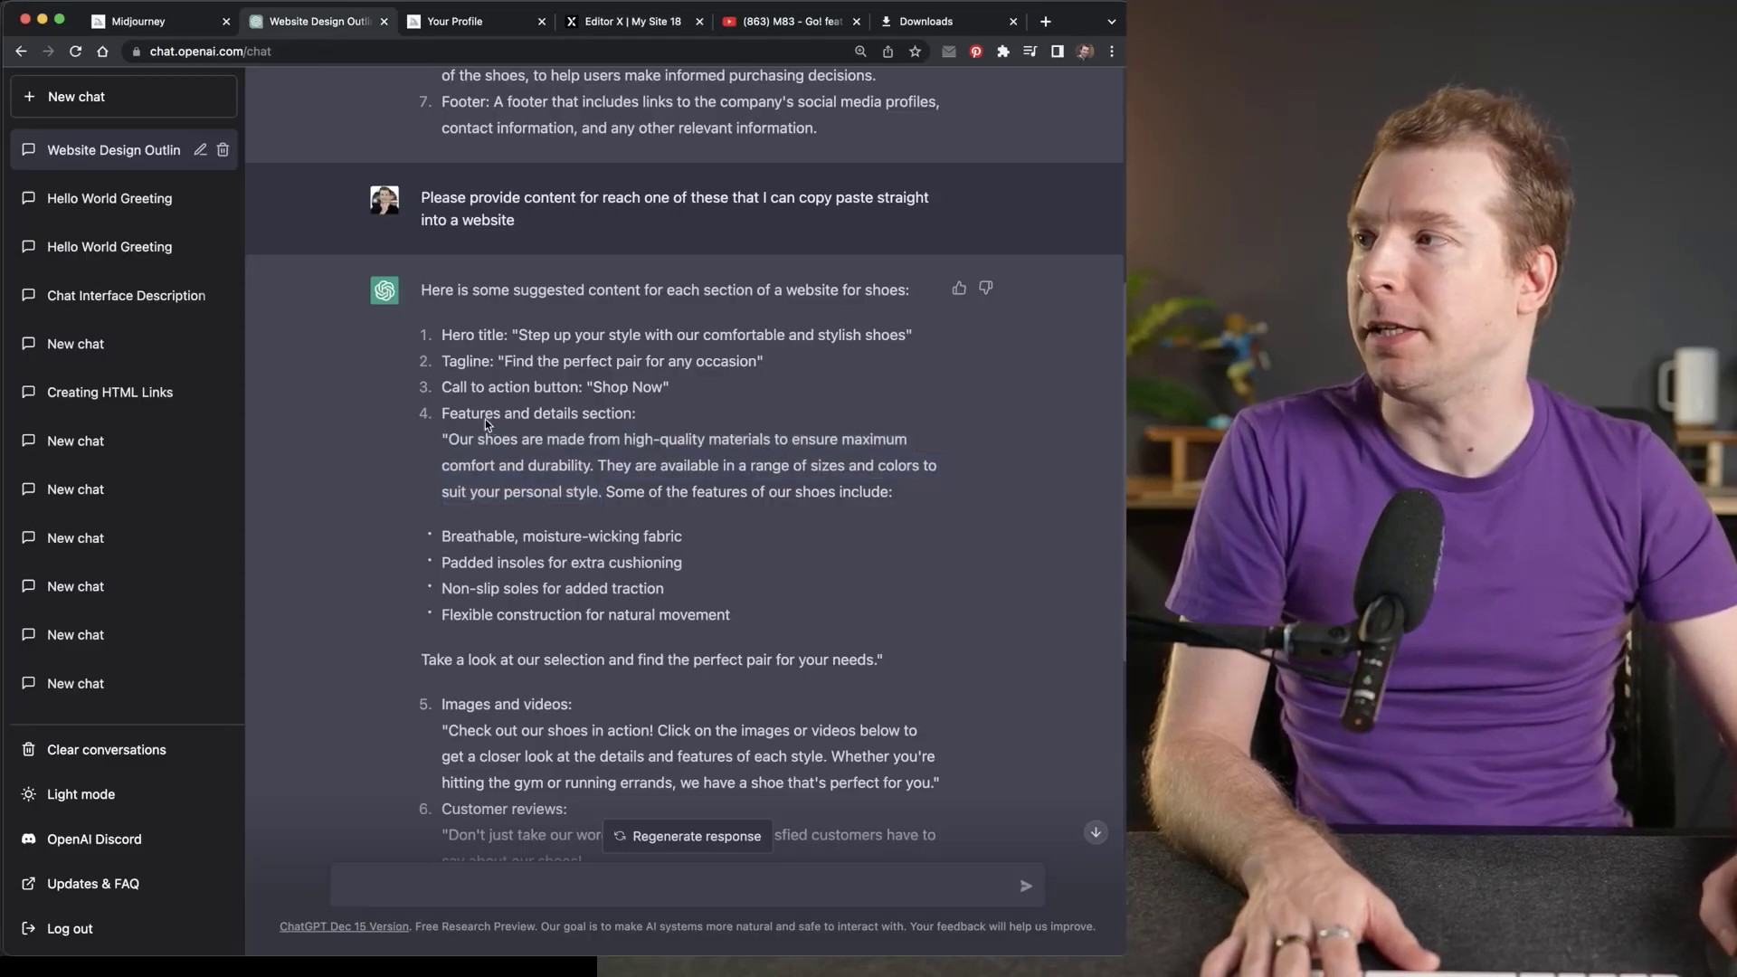